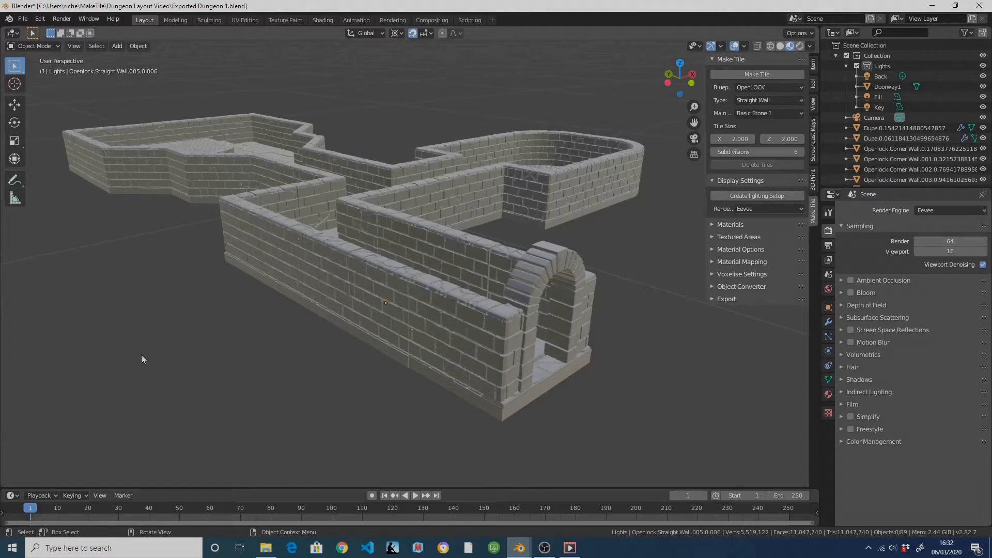
Examine the finished dungeon layout from several angles, including the archway, corridors, walls and the room with the raised round platform.
{"action": "middle_click_drag", "start_coordinate": [388, 370], "coordinate": [294, 380]}
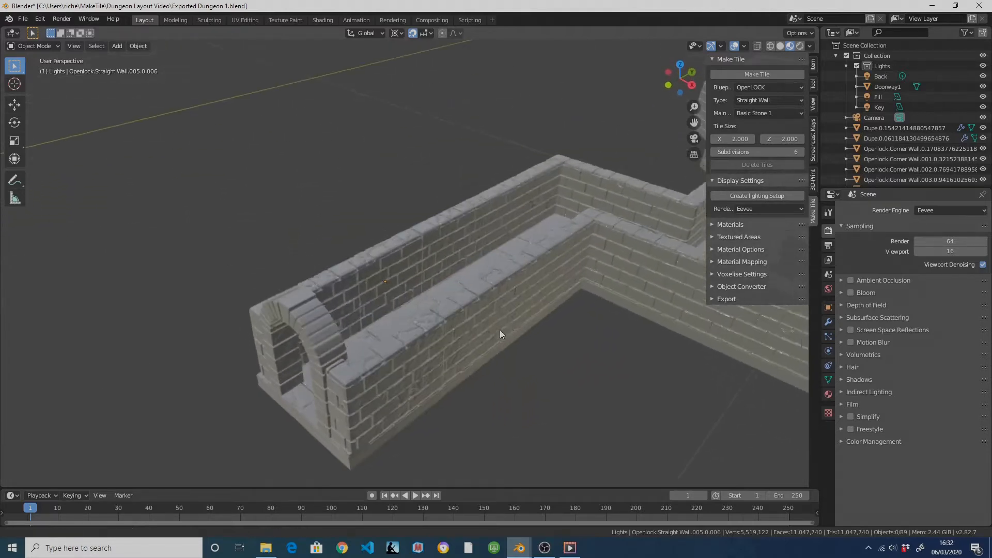
{"action": "middle_click_drag", "start_coordinate": [501, 330], "coordinate": [109, 445], "text": "shift"}
{"action": "scroll", "coordinate": [392, 308], "scroll_direction": "down", "scroll_amount": 2}
{"action": "middle_click_drag", "start_coordinate": [374, 283], "coordinate": [281, 344], "text": "shift"}
{"action": "scroll", "coordinate": [356, 325], "scroll_direction": "up", "scroll_amount": 2}
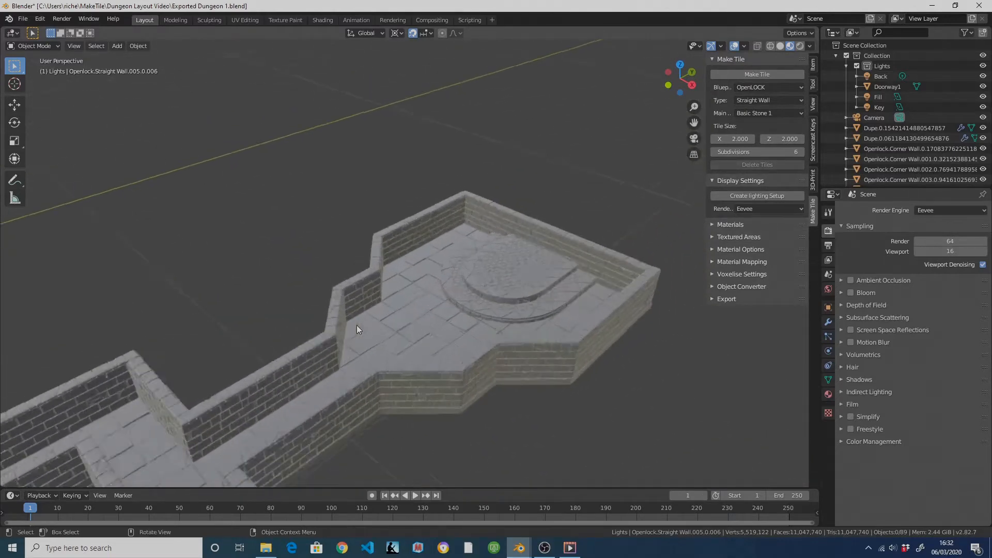
{"action": "middle_click_drag", "start_coordinate": [357, 325], "coordinate": [284, 298], "text": "shift"}
{"action": "middle_click_drag", "start_coordinate": [284, 298], "coordinate": [390, 284]}
{"action": "scroll", "coordinate": [389, 283], "scroll_direction": "down", "scroll_amount": 1}
{"action": "middle_click_drag", "start_coordinate": [512, 331], "coordinate": [562, 117], "text": "shift"}
{"action": "scroll", "coordinate": [532, 208], "scroll_direction": "down", "scroll_amount": 2}
{"action": "middle_click_drag", "start_coordinate": [527, 247], "coordinate": [397, 300], "text": "shift"}
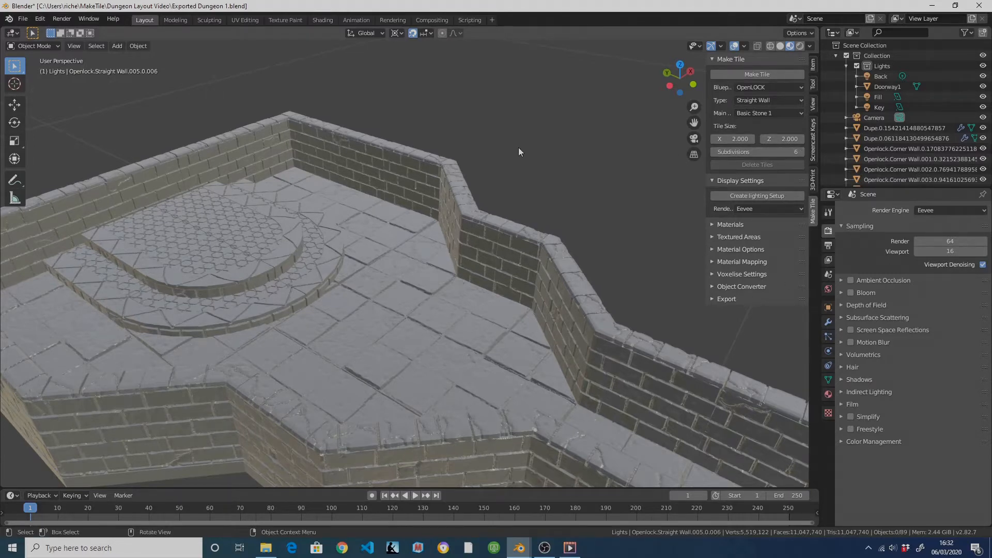
{"action": "scroll", "coordinate": [436, 122], "scroll_direction": "down", "scroll_amount": 2}
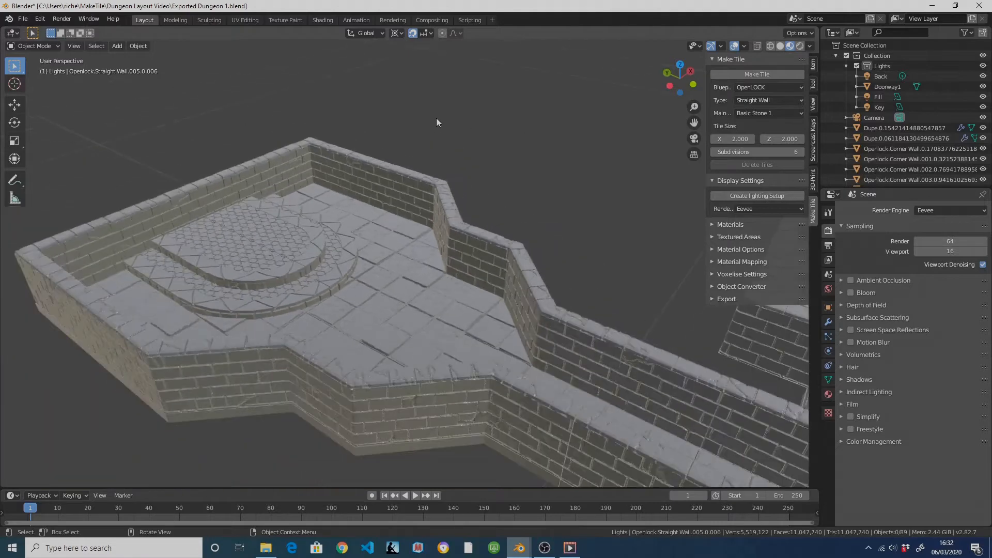
{"action": "mouse_move", "coordinate": [498, 230]}
{"action": "middle_mouse_down"}
{"action": "mouse_move", "coordinate": [423, 213]}
{"action": "mouse_move", "coordinate": [482, 221]}
{"action": "middle_mouse_up"}
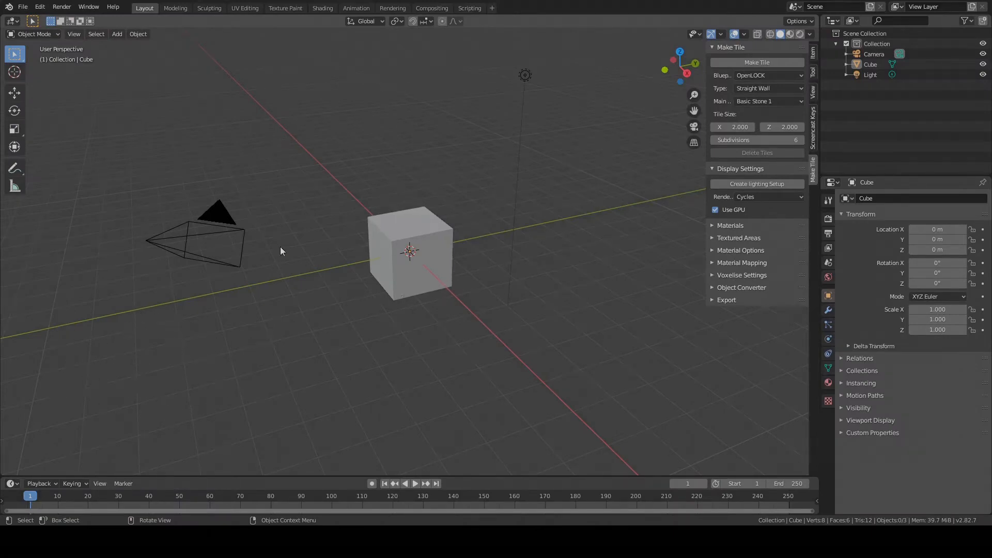
Turn on snapping in Increment mode and enable Absolute Grid Snap.
{"action": "scroll", "coordinate": [523, 252], "scroll_direction": "up", "scroll_amount": 1}
{"action": "scroll", "coordinate": [495, 233], "scroll_direction": "down", "scroll_amount": 2}
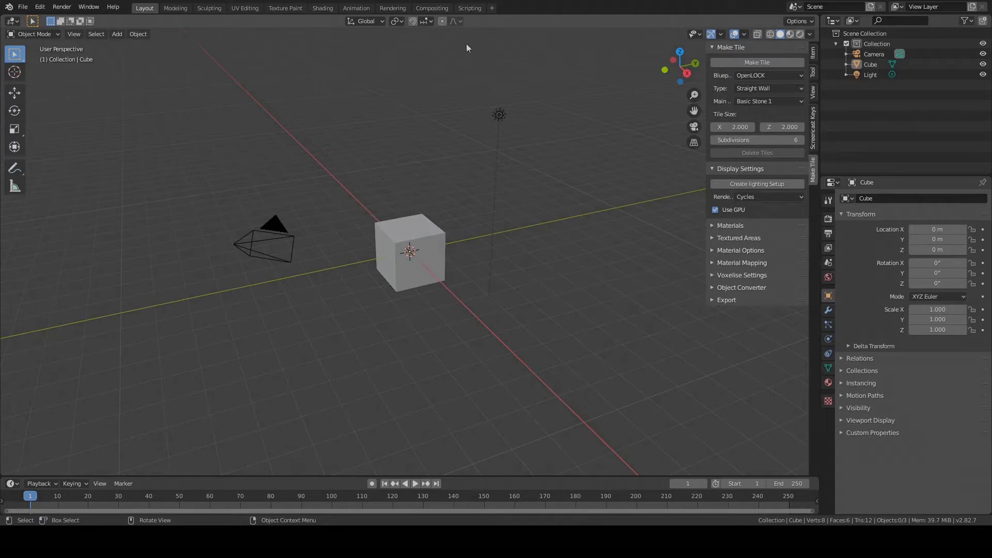
{"action": "left_click", "coordinate": [416, 22]}
{"action": "left_click", "coordinate": [427, 22]}
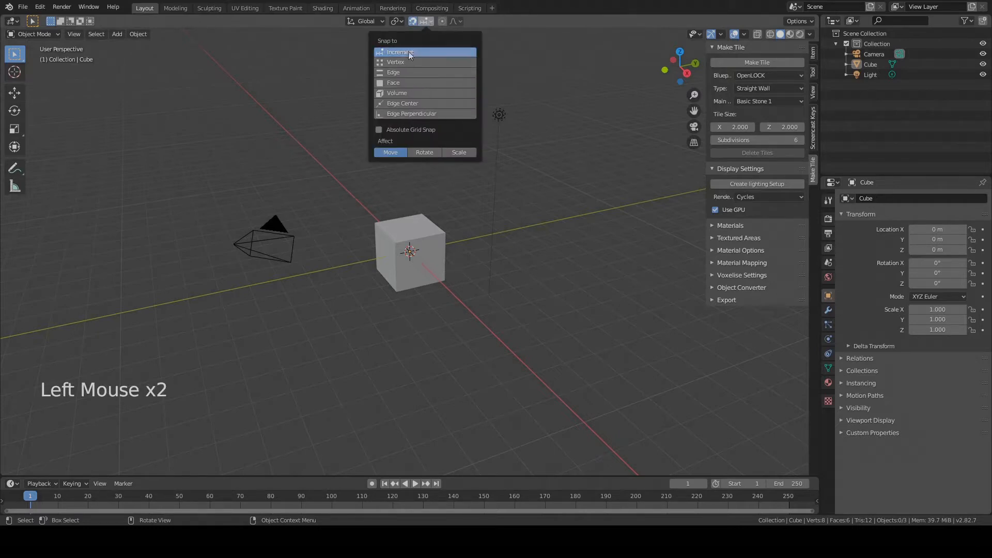
{"action": "left_click", "coordinate": [379, 131]}
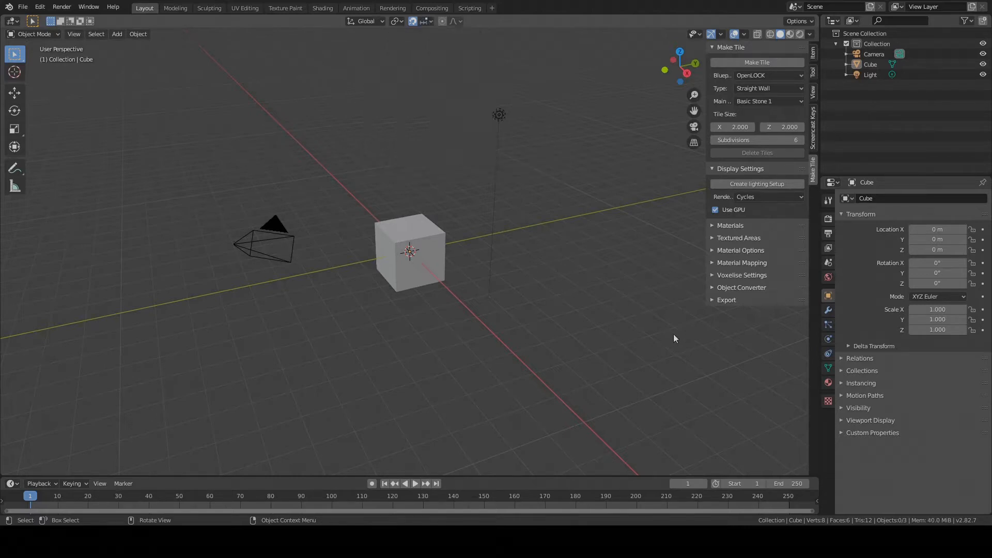
Try moving the default cube to test the grid snapping and cancel the move.
{"action": "left_click", "coordinate": [407, 263]}
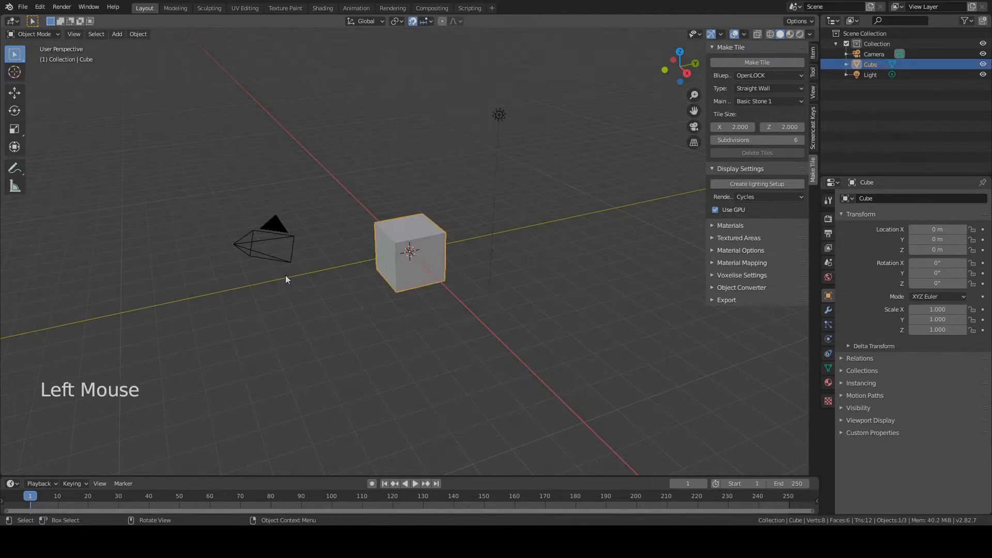
{"action": "key", "text": "g"}
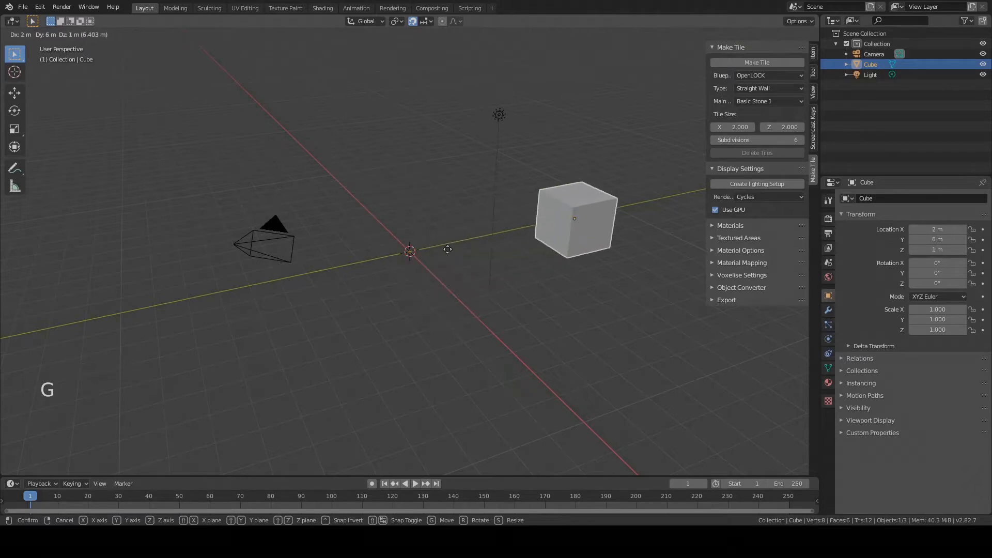
{"action": "right_click", "coordinate": [260, 242]}
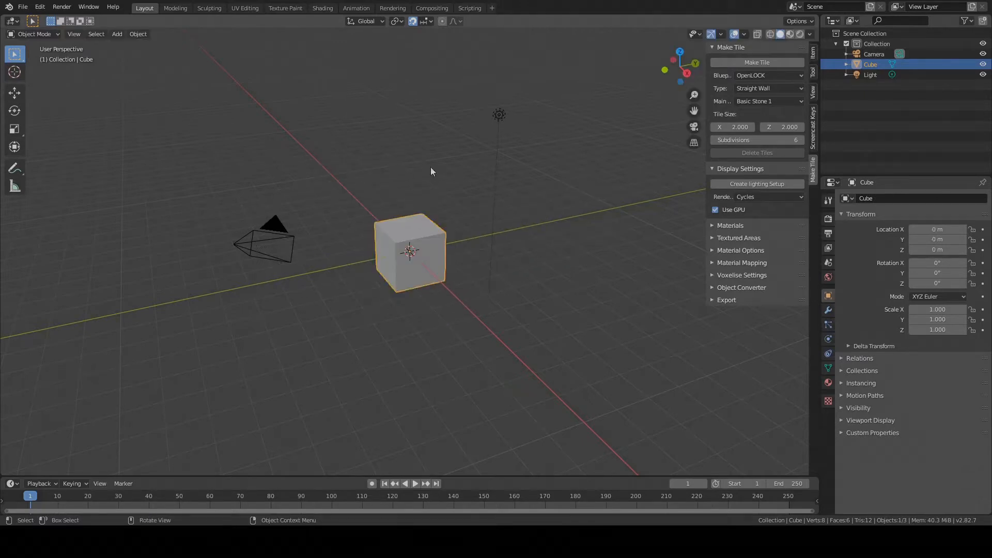
Switch the viewport to the top orthographic view, trying out the bottom view and the perspective projection on the way.
{"action": "key", "text": "KP_7"}
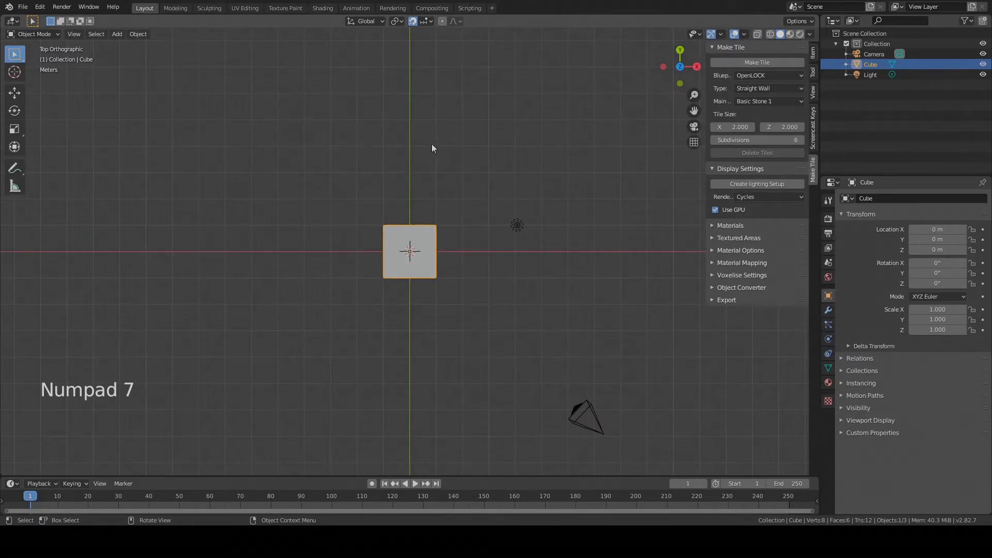
{"action": "left_click", "coordinate": [680, 66]}
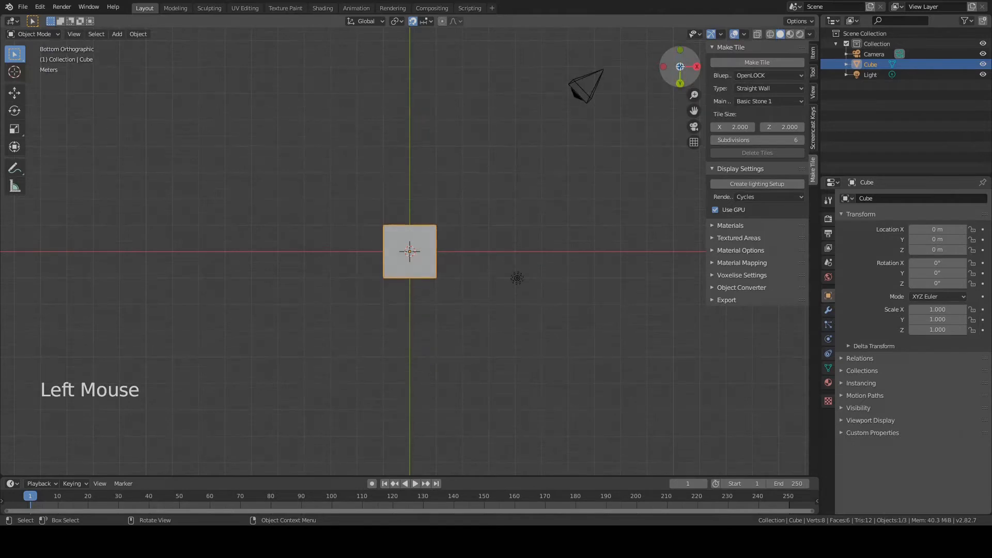
{"action": "left_click", "coordinate": [681, 66]}
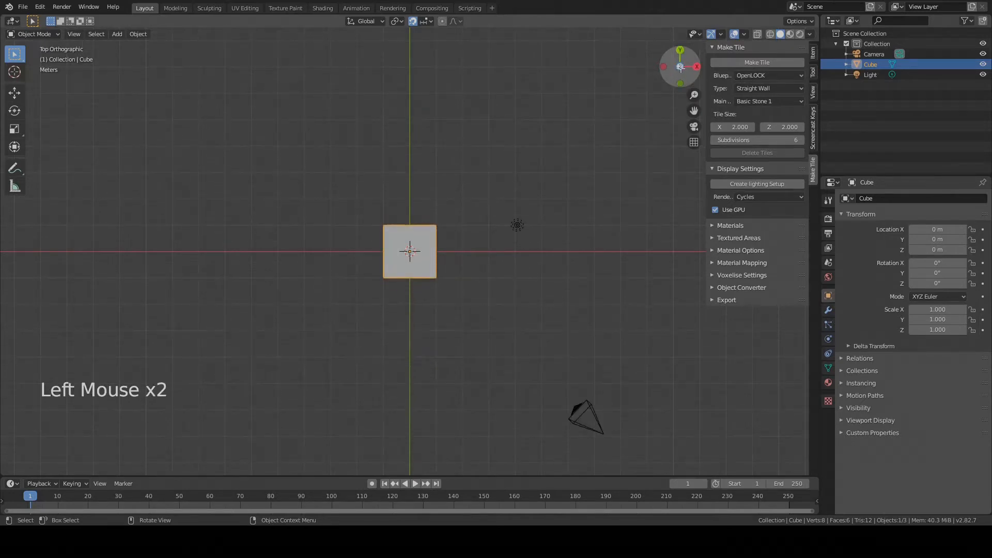
{"action": "left_click", "coordinate": [694, 143]}
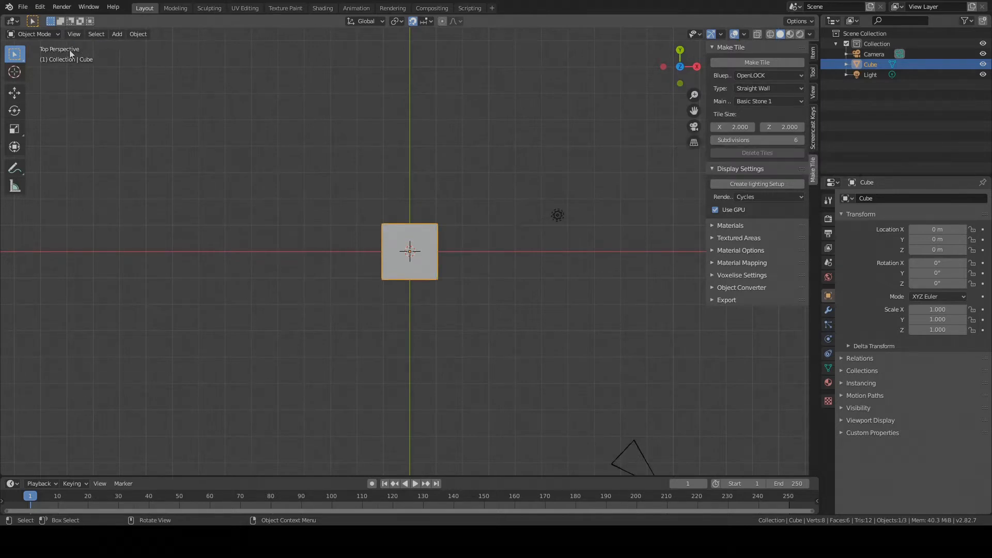
{"action": "left_click", "coordinate": [693, 143]}
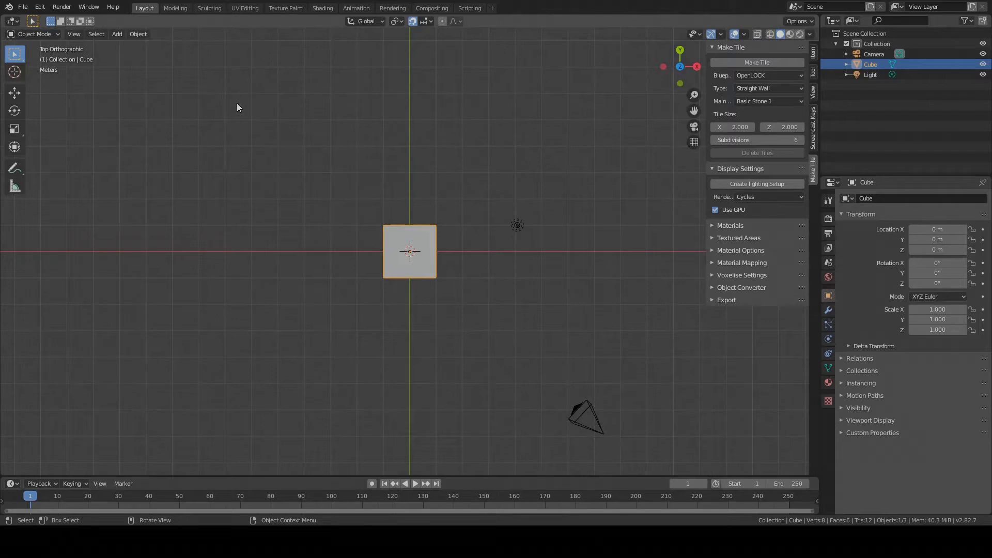
Delete the default cube, camera and light from the scene.
{"action": "left_click_drag", "start_coordinate": [236, 103], "coordinate": [647, 446]}
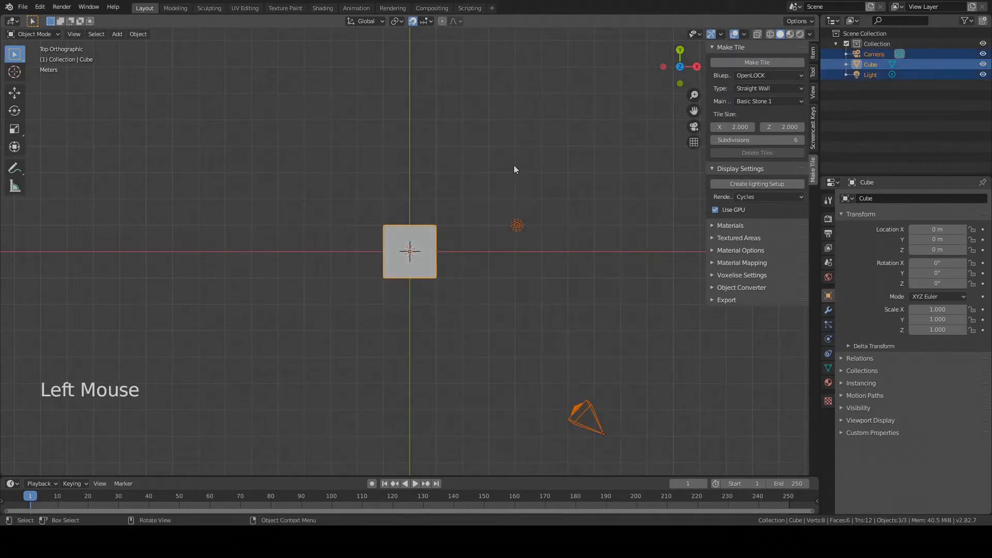
{"action": "key", "text": "Delete"}
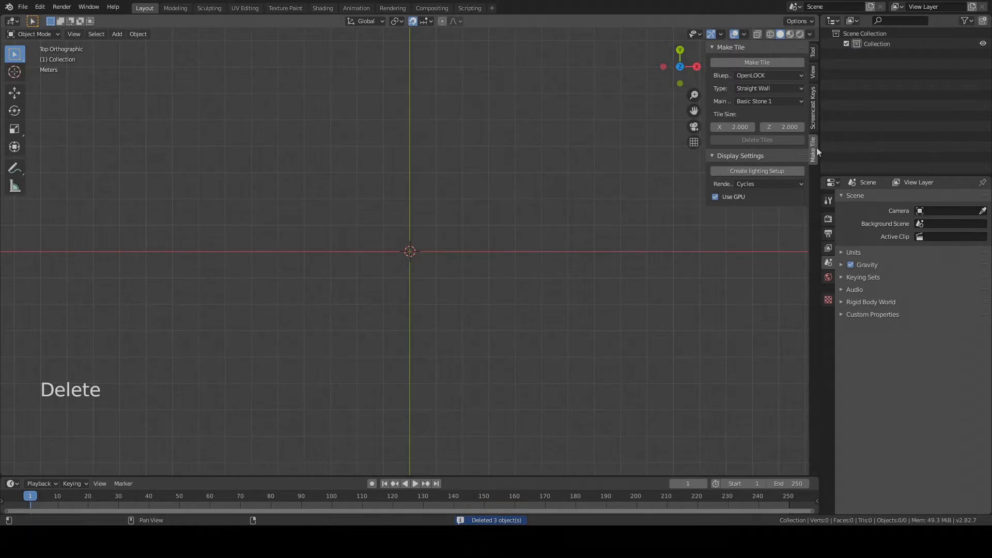
Hide and reshow the sidebar containing the tile settings.
{"action": "key", "text": "n"}
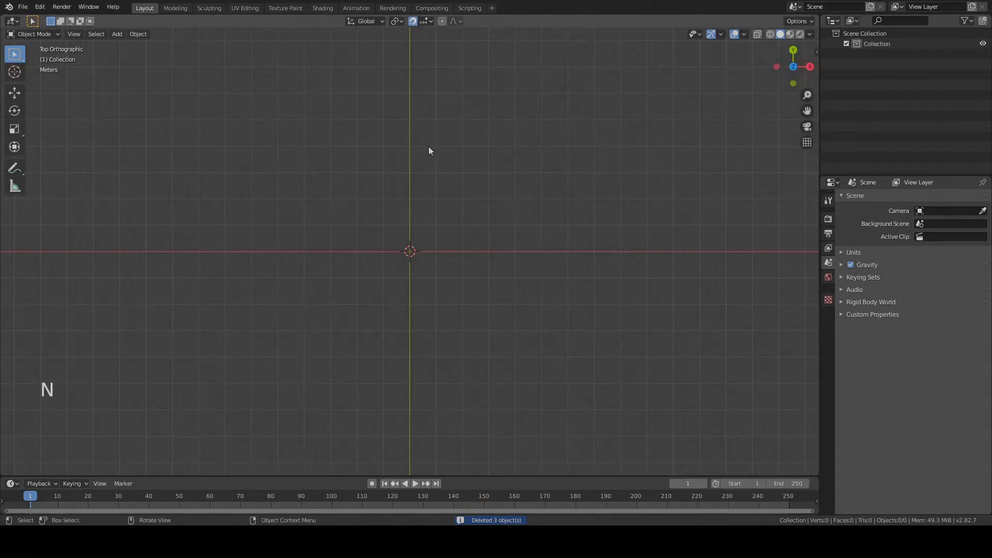
{"action": "key", "text": "n"}
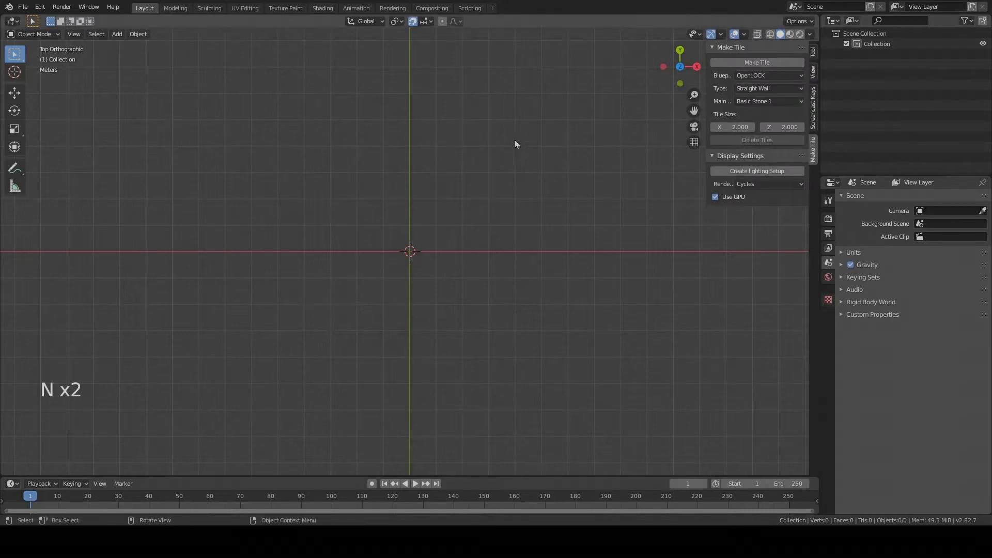
{"action": "key", "text": "n"}
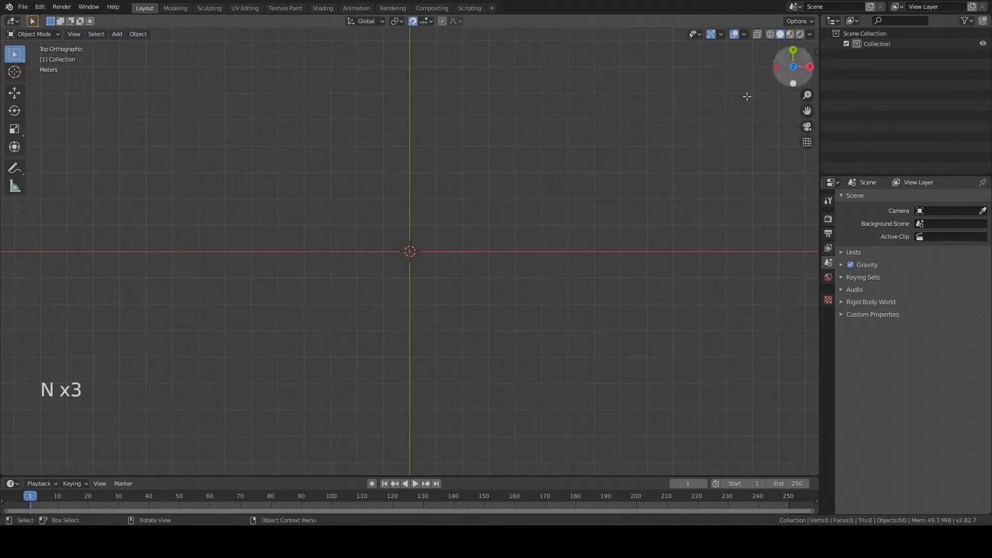
{"action": "key", "text": "n"}
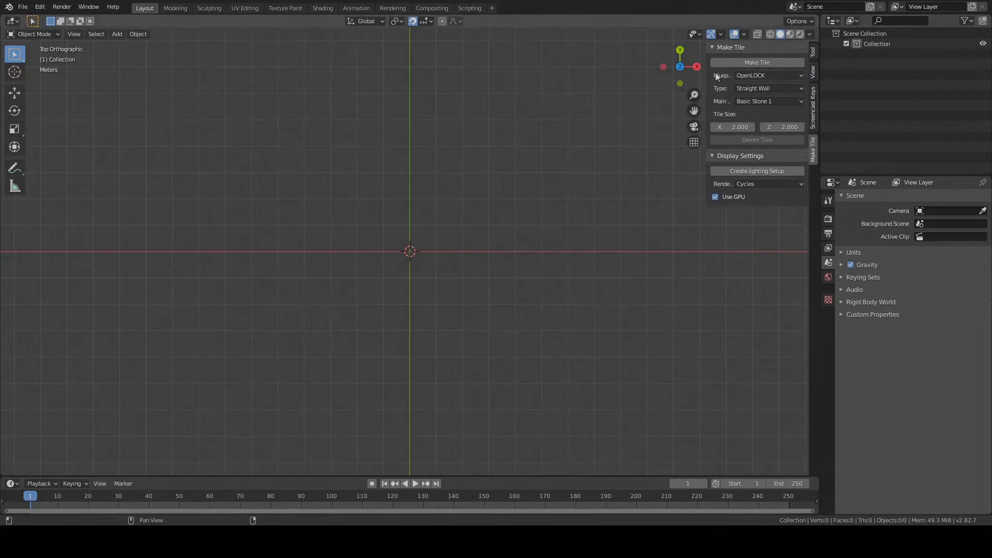
Keep OpenLOCK as the tile blueprint and widen the sidebar so its setting labels are fully readable.
{"action": "scroll", "coordinate": [520, 203], "scroll_direction": "down", "scroll_amount": 1}
{"action": "middle_click_drag", "start_coordinate": [481, 109], "coordinate": [498, 272], "text": "shift"}
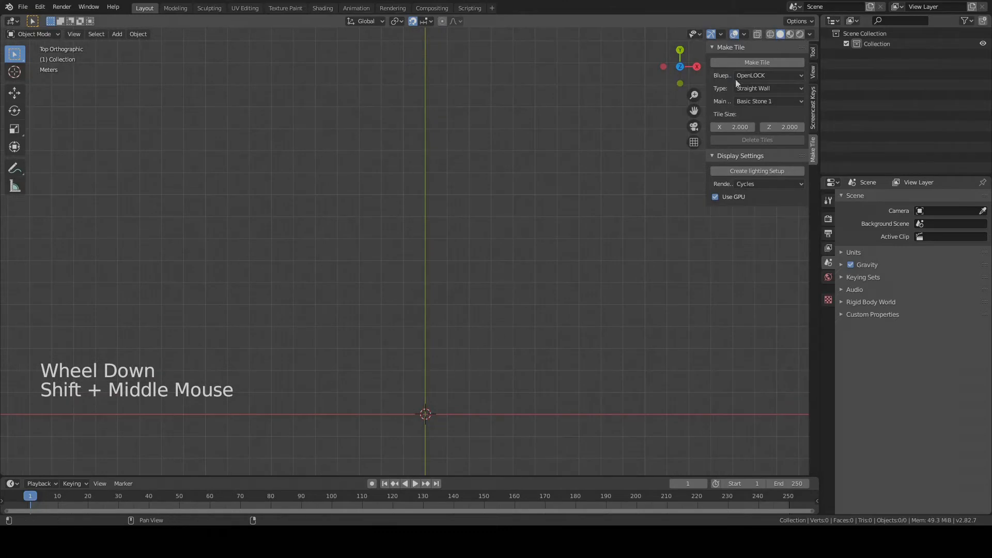
{"action": "left_click", "coordinate": [764, 76]}
{"action": "left_click", "coordinate": [762, 75]}
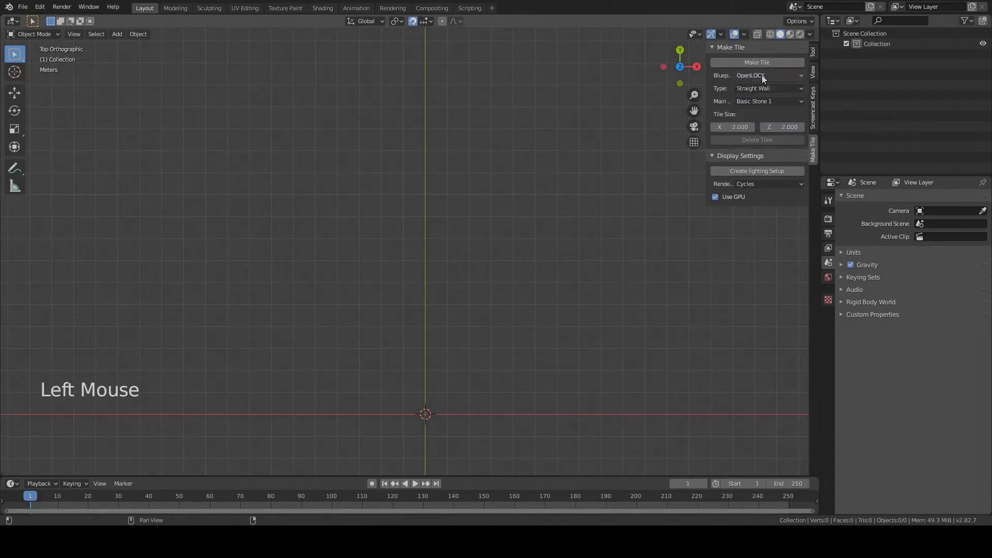
{"action": "left_click_drag", "start_coordinate": [707, 89], "coordinate": [629, 92]}
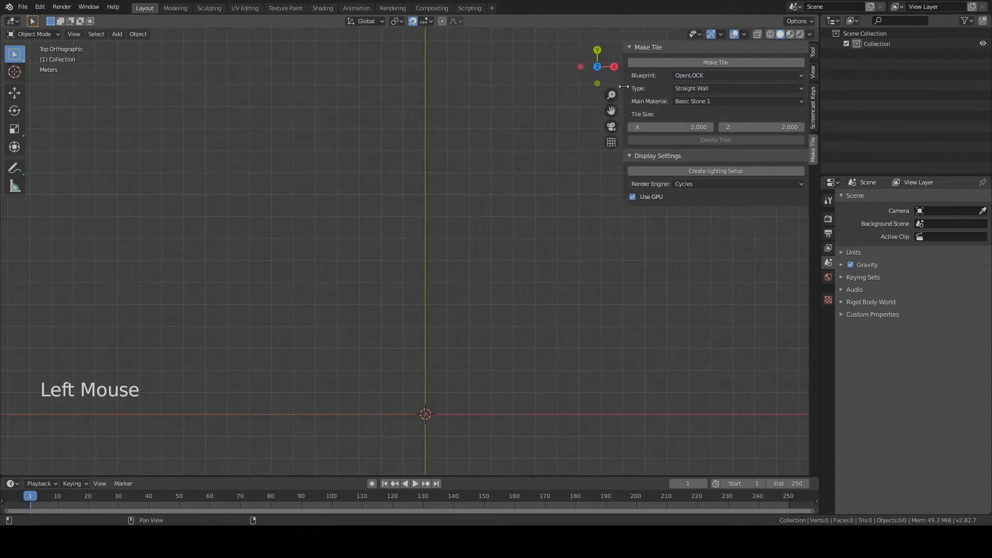
Make a Rectangular Floor tile with Floor Tiles as the main material.
{"action": "left_click", "coordinate": [704, 89]}
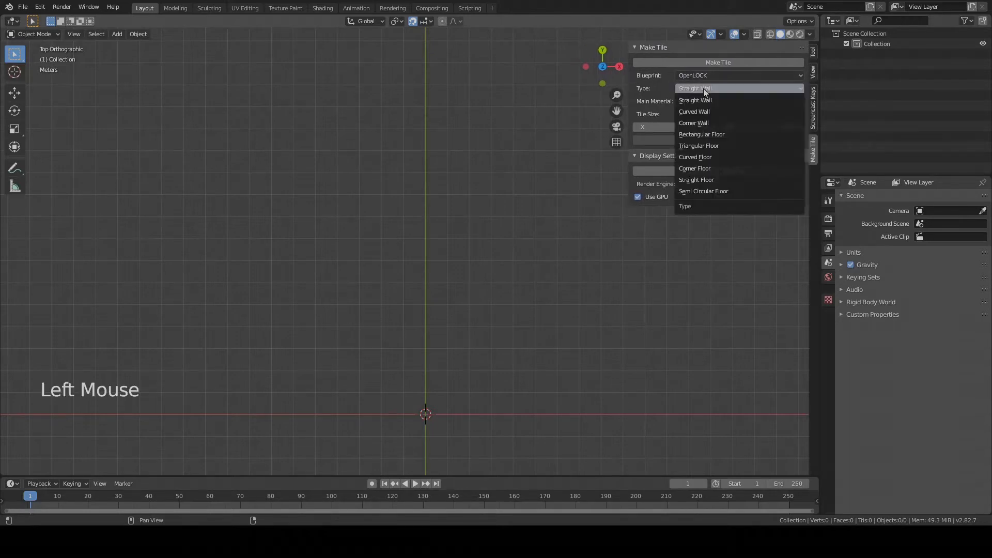
{"action": "left_click", "coordinate": [719, 134]}
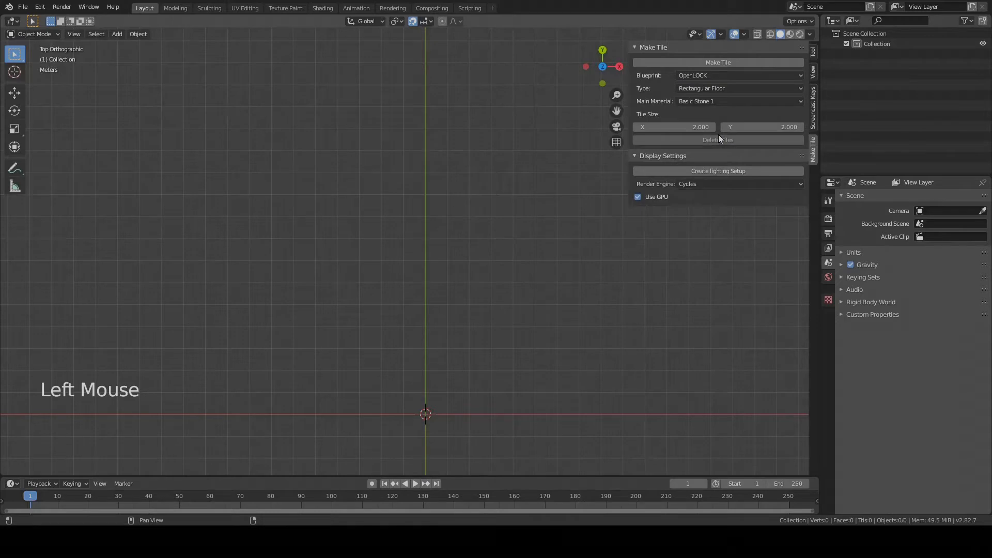
{"action": "left_click", "coordinate": [706, 102]}
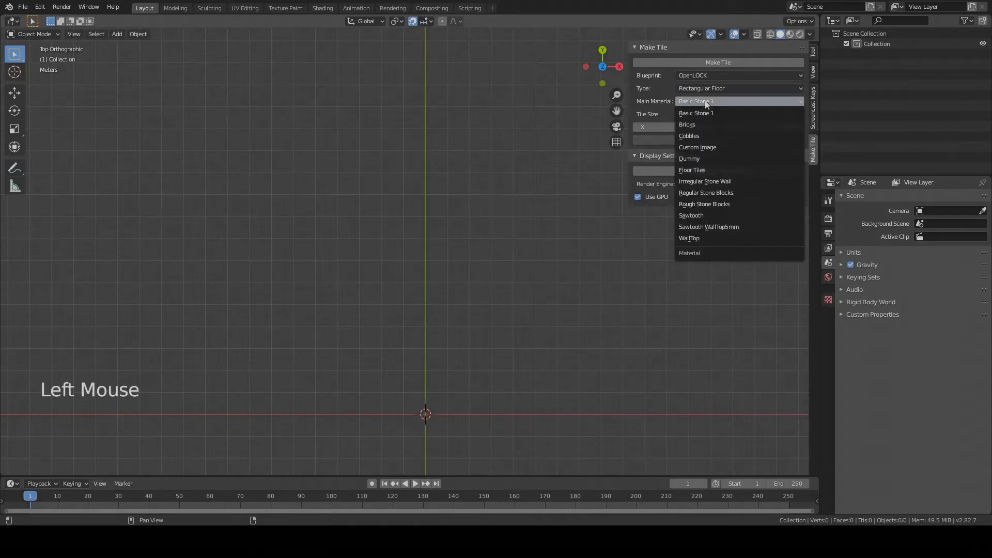
{"action": "left_click", "coordinate": [702, 169]}
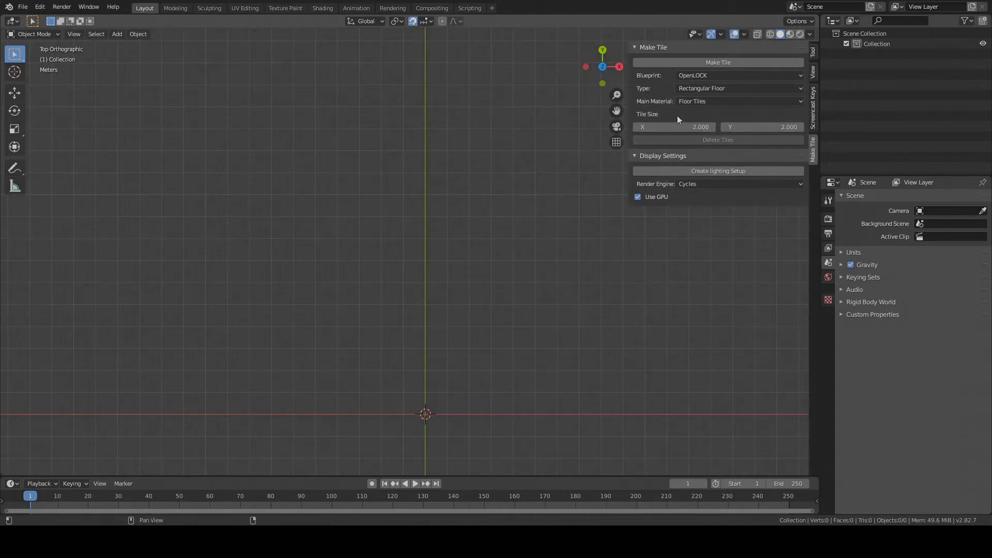
{"action": "left_click", "coordinate": [732, 62]}
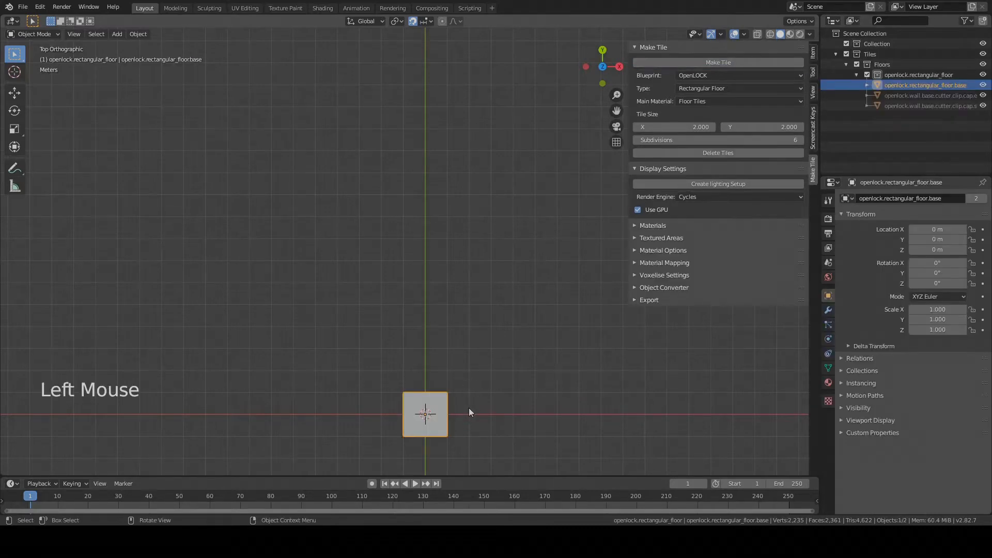
Create the lighting setup and inspect the new floor tile's rendered stone surface and base up close.
{"action": "middle_click_drag", "start_coordinate": [469, 408], "coordinate": [539, 247], "text": "shift"}
{"action": "middle_click_drag", "start_coordinate": [223, 341], "coordinate": [514, 279]}
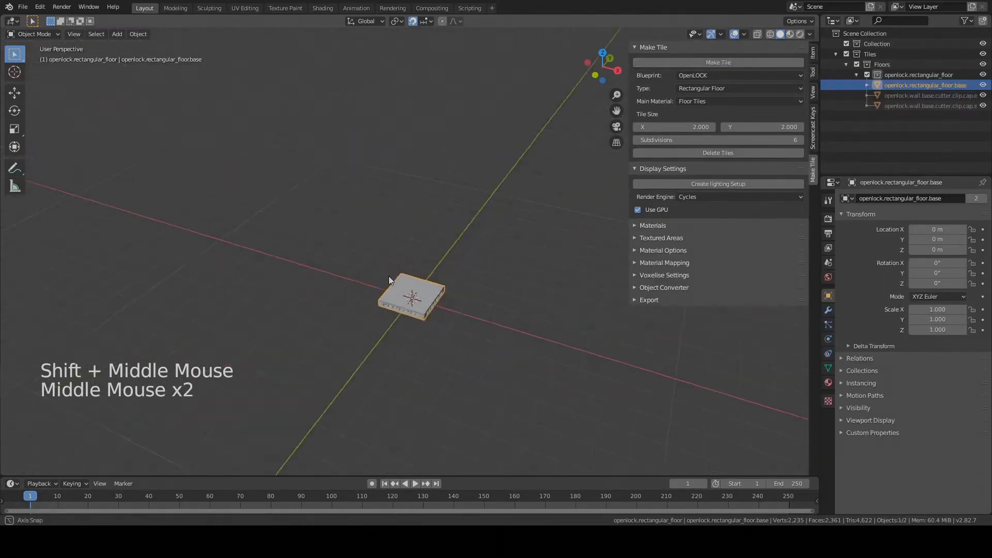
{"action": "left_click", "coordinate": [720, 186]}
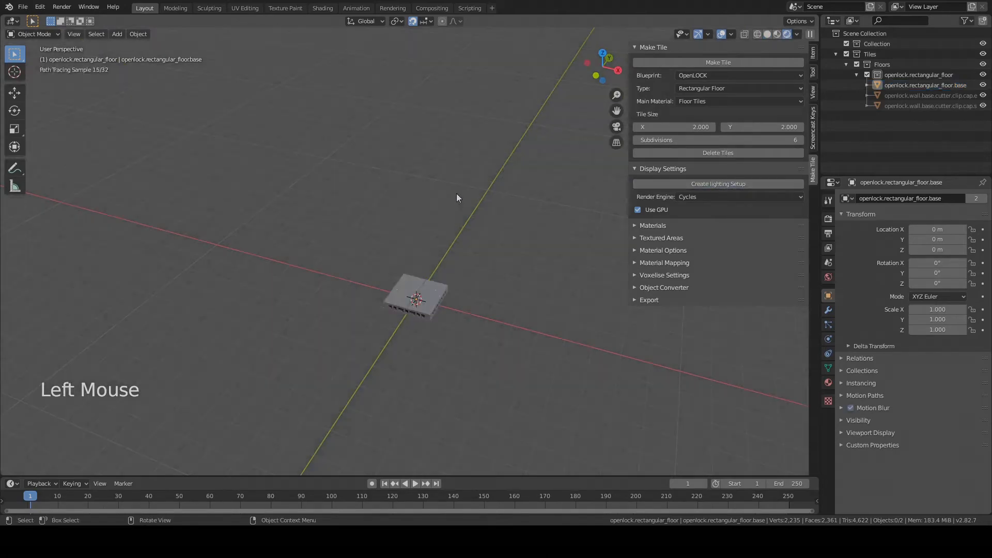
{"action": "scroll", "coordinate": [466, 327], "scroll_direction": "up", "scroll_amount": 4}
{"action": "middle_click_drag", "start_coordinate": [465, 328], "coordinate": [462, 303]}
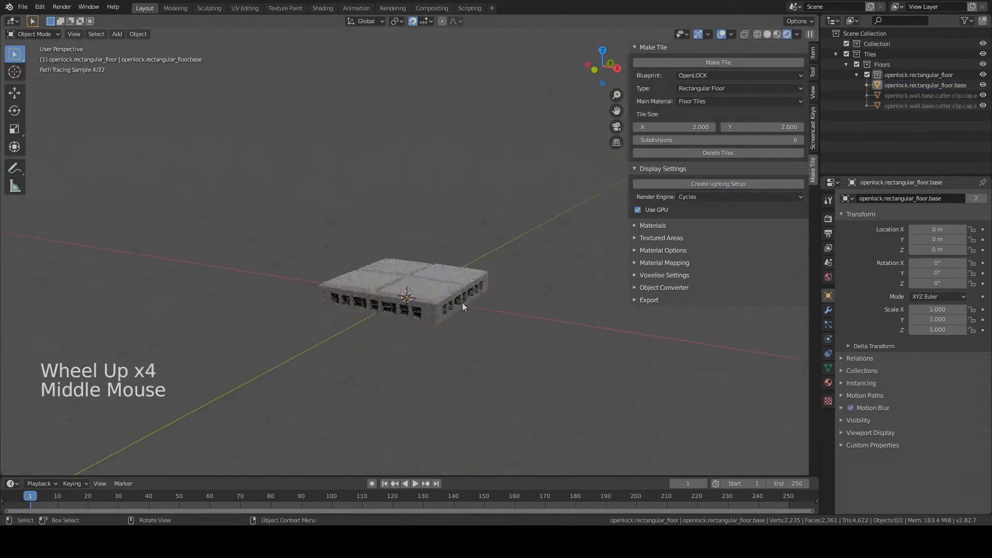
{"action": "scroll", "coordinate": [464, 308], "scroll_direction": "up", "scroll_amount": 4}
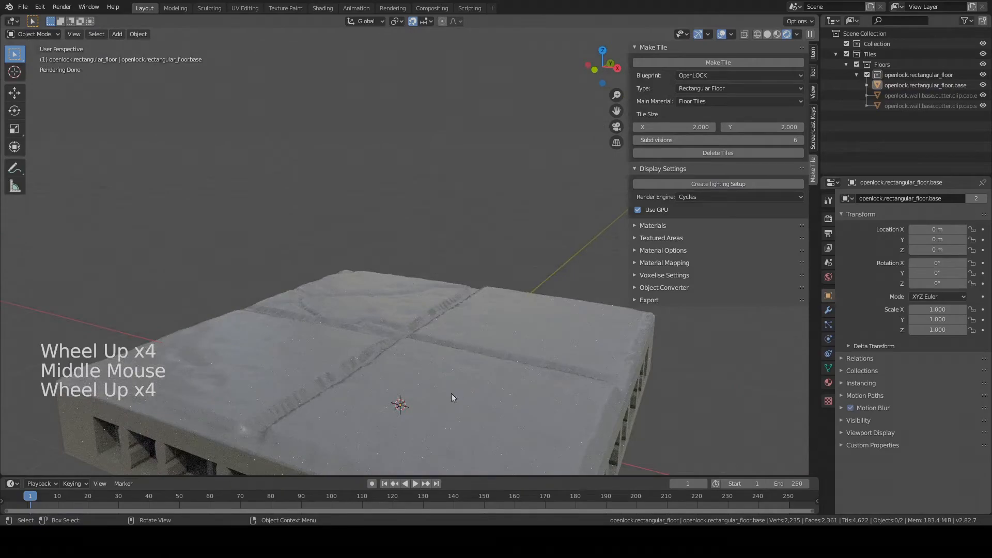
{"action": "middle_click_drag", "start_coordinate": [453, 395], "coordinate": [489, 351], "text": "shift"}
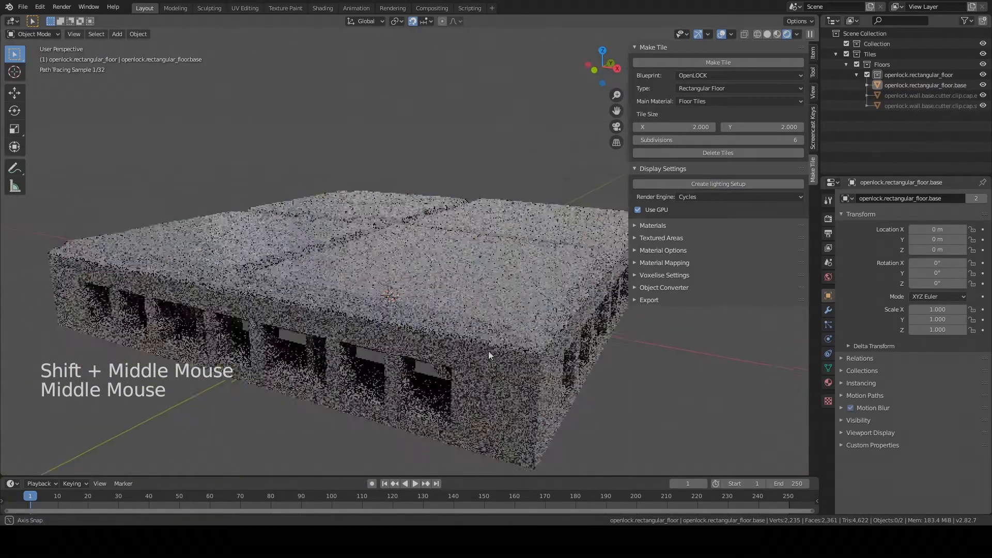
Switch the viewport from rendered to solid shading with the whole floor tile and surrounding grid in view.
{"action": "scroll", "coordinate": [487, 349], "scroll_direction": "down", "scroll_amount": 9}
{"action": "middle_click_drag", "start_coordinate": [436, 276], "coordinate": [474, 345]}
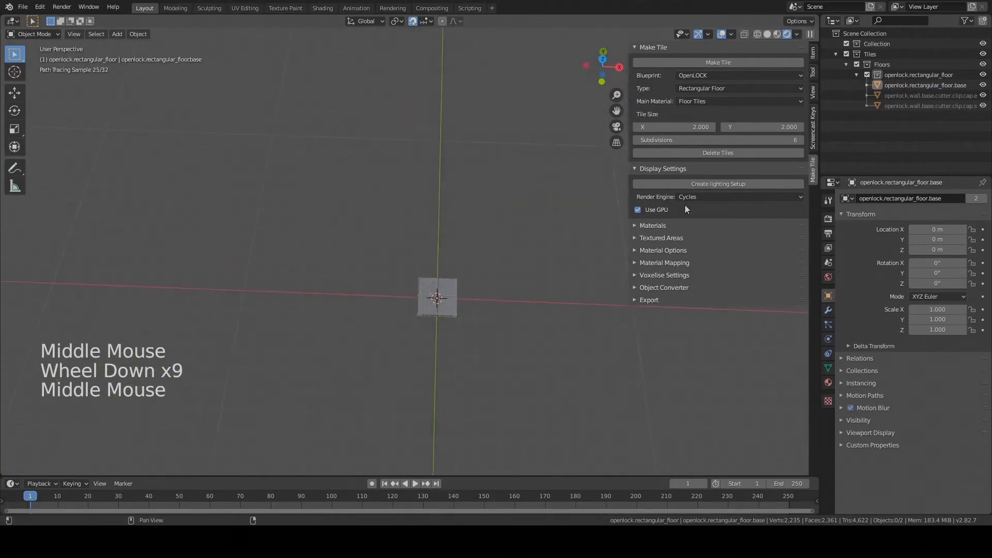
{"action": "left_click", "coordinate": [769, 34]}
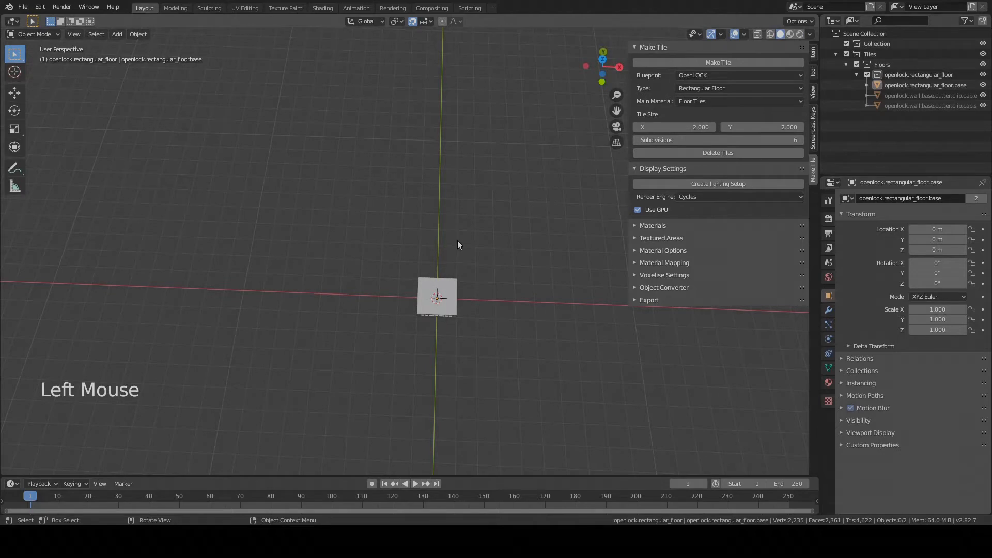
In top view, make a second Rectangular Floor tile and snap it against the first one at Y 2 m.
{"action": "key", "text": "KP_7"}
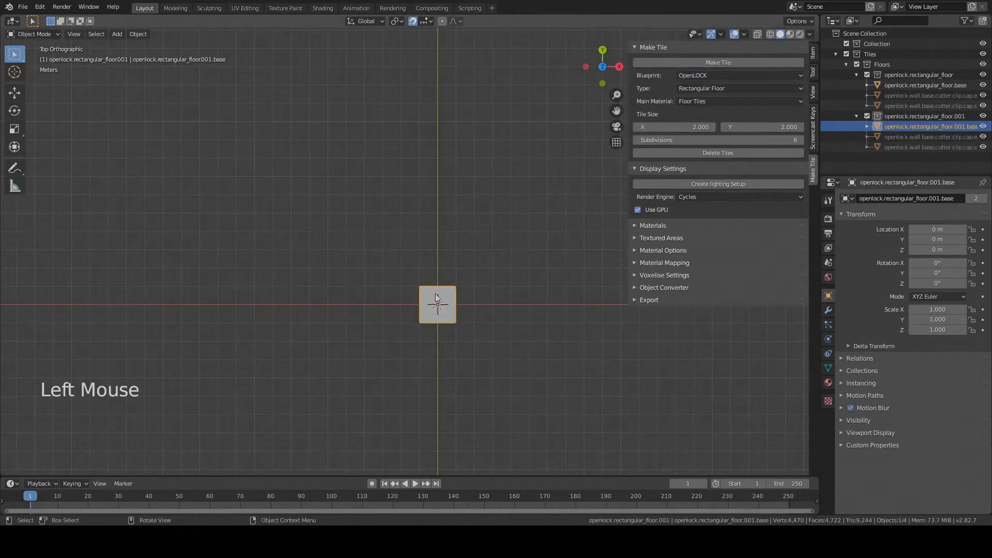
{"action": "key", "text": "g"}
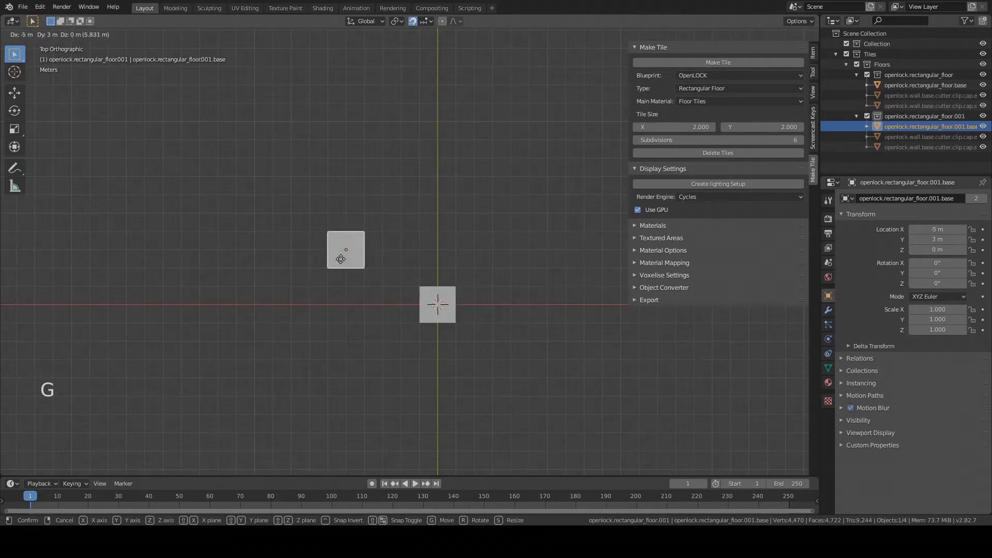
{"action": "left_click", "coordinate": [453, 272]}
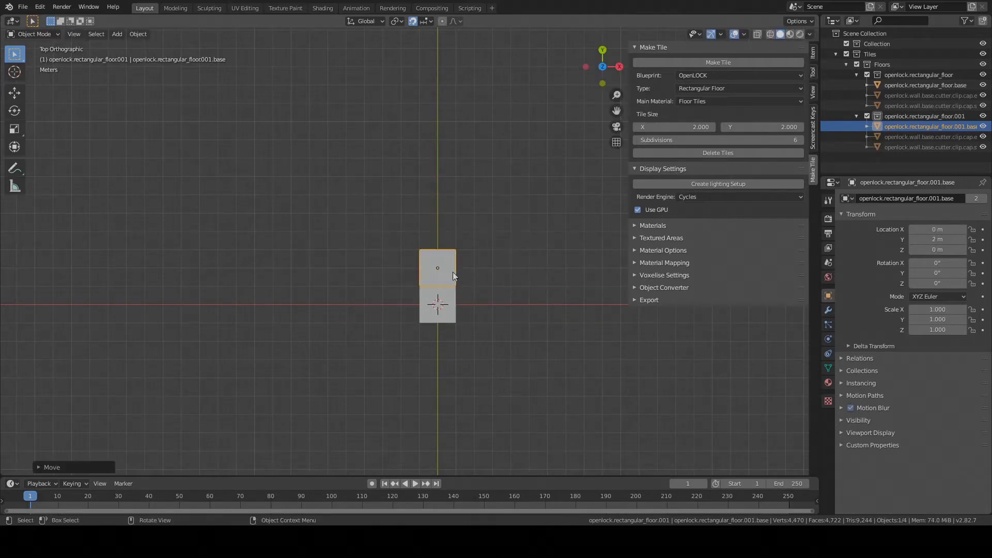
Select the second tile by its base and try moving the whole tile around the grid.
{"action": "middle_click_drag", "start_coordinate": [452, 272], "coordinate": [437, 253]}
{"action": "scroll", "coordinate": [437, 253], "scroll_direction": "up", "scroll_amount": 6}
{"action": "left_click", "coordinate": [494, 158]}
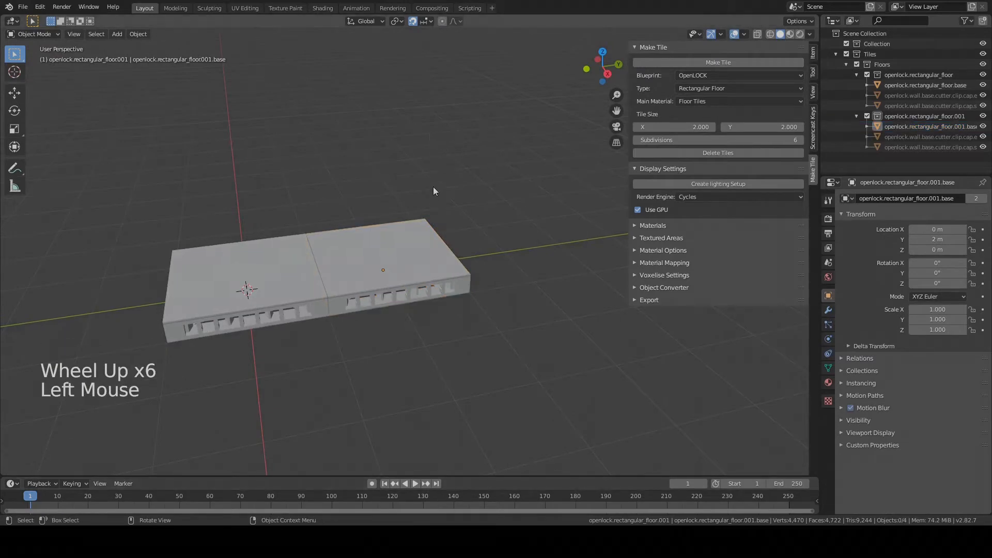
{"action": "left_click", "coordinate": [400, 125]}
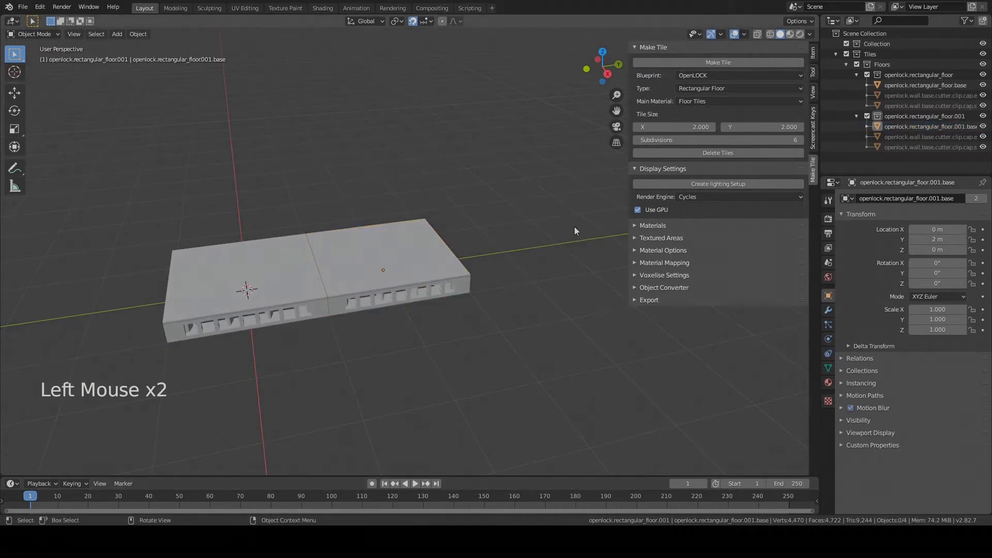
{"action": "left_click", "coordinate": [361, 303]}
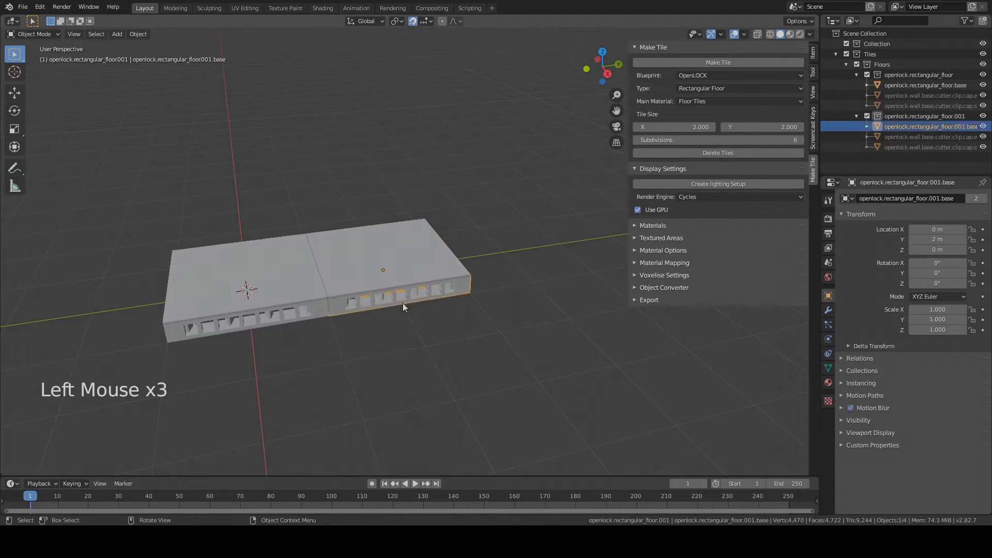
{"action": "key", "text": "g"}
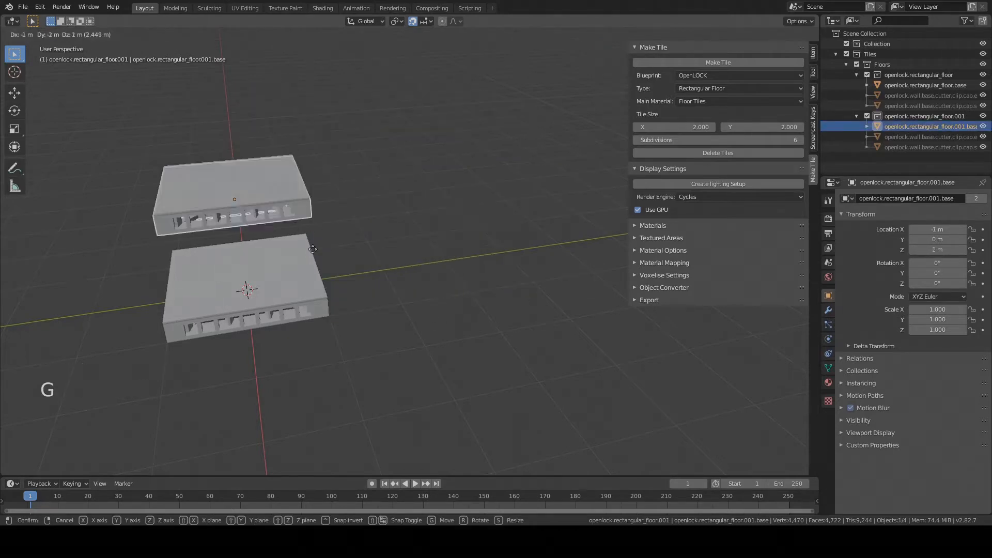
{"action": "left_click", "coordinate": [488, 307]}
Try moving the second tile's top surface separately, cancel the move and reselect the tile's base.
{"action": "left_click", "coordinate": [326, 265]}
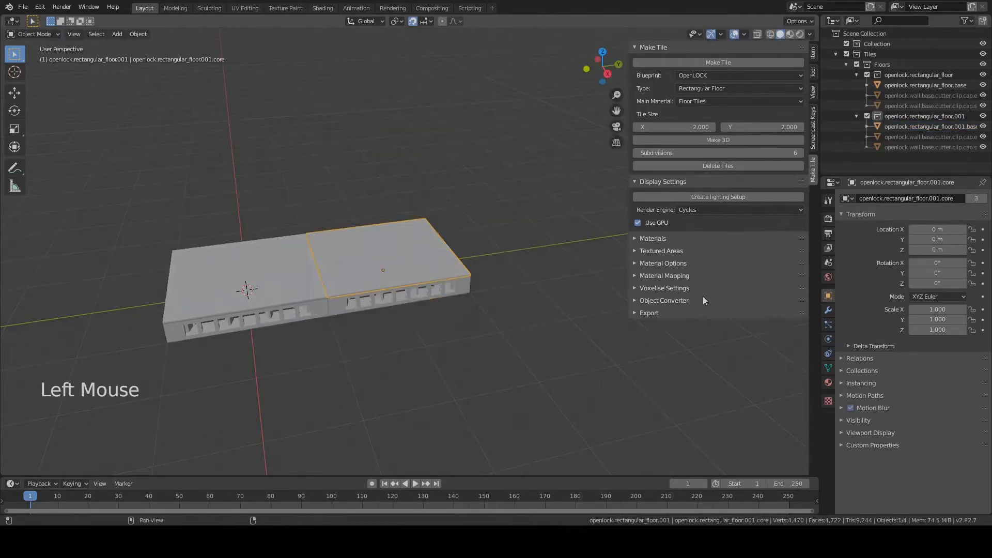
{"action": "key", "text": "g"}
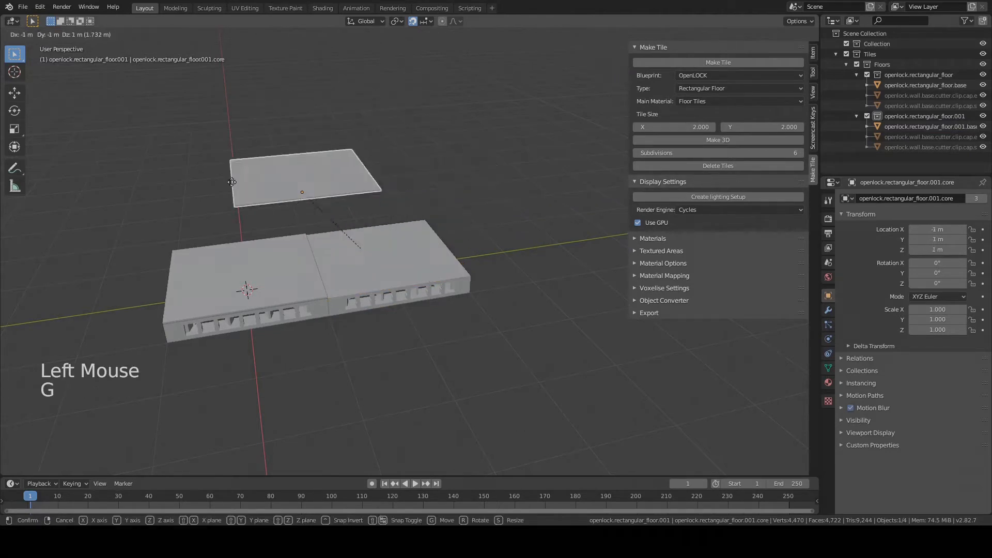
{"action": "key", "text": "Escape"}
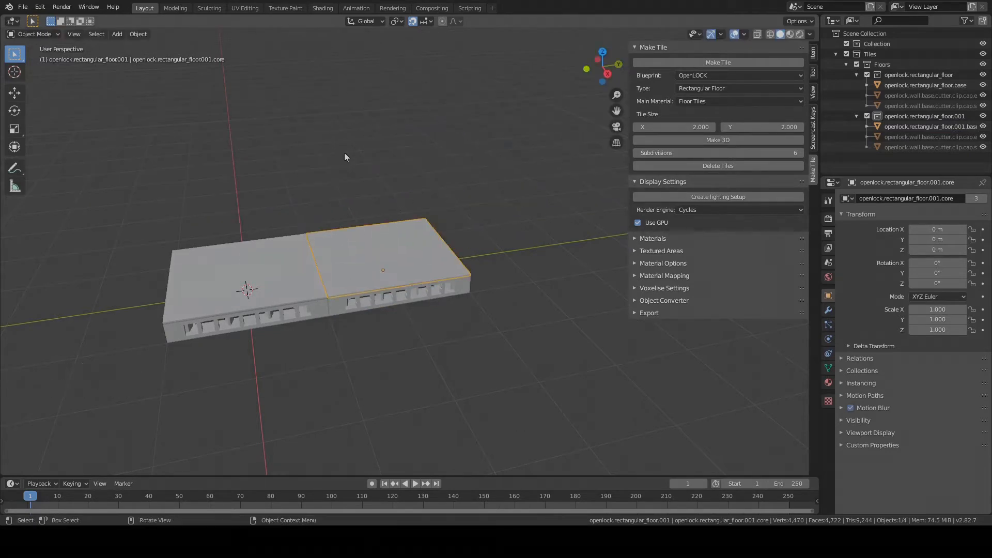
{"action": "left_click", "coordinate": [393, 297]}
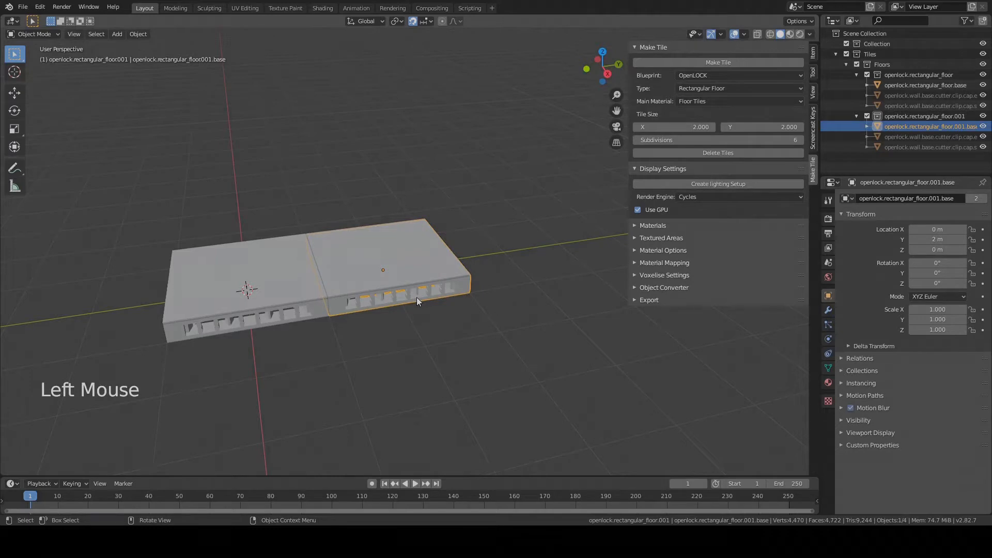
Return to top view and open the keyboard shortcut assignment for the Make Tile command.
{"action": "key", "text": "KP_7"}
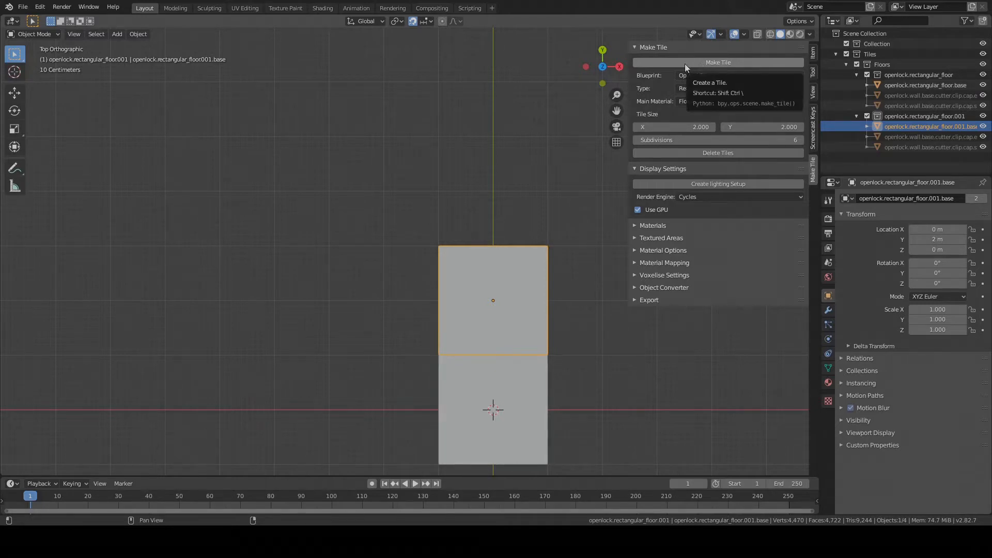
{"action": "right_click", "coordinate": [706, 62]}
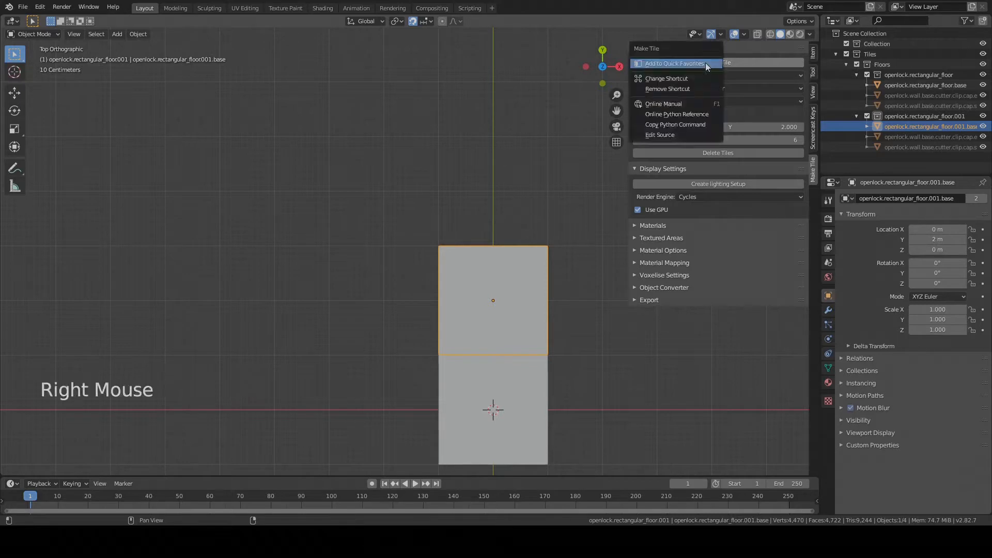
{"action": "left_click", "coordinate": [678, 80]}
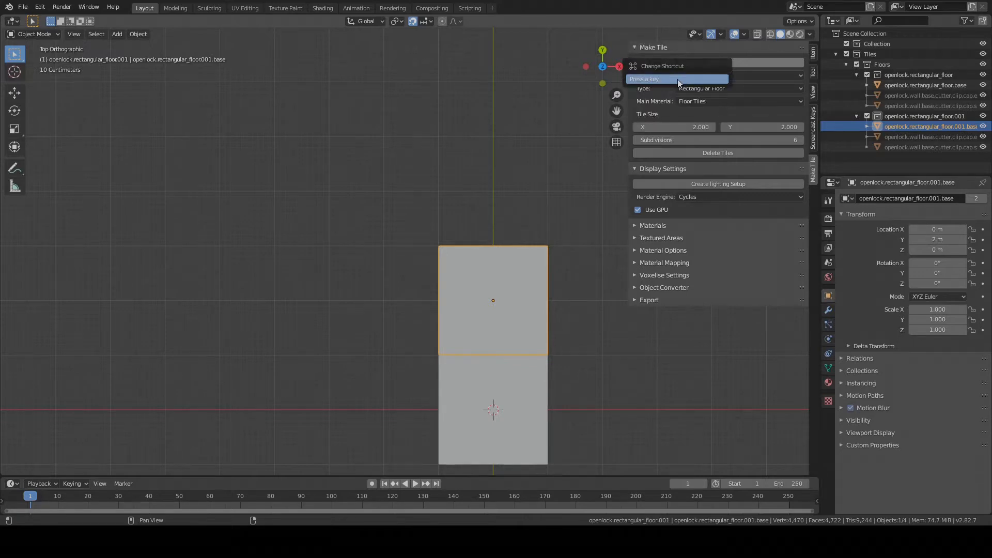
{"action": "key", "text": "ctrl+shift+t"}
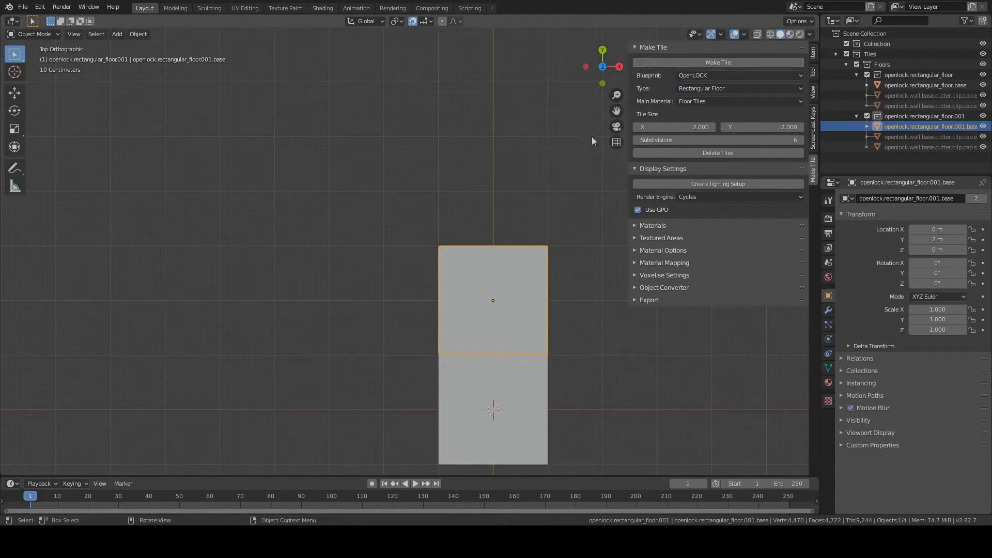
Make two more Rectangular Floor tiles and snap them onto the column at Y 4 m and Y 6 m.
{"action": "scroll", "coordinate": [516, 187], "scroll_direction": "down", "scroll_amount": 2}
{"action": "middle_click_drag", "start_coordinate": [506, 185], "coordinate": [534, 189], "text": "shift"}
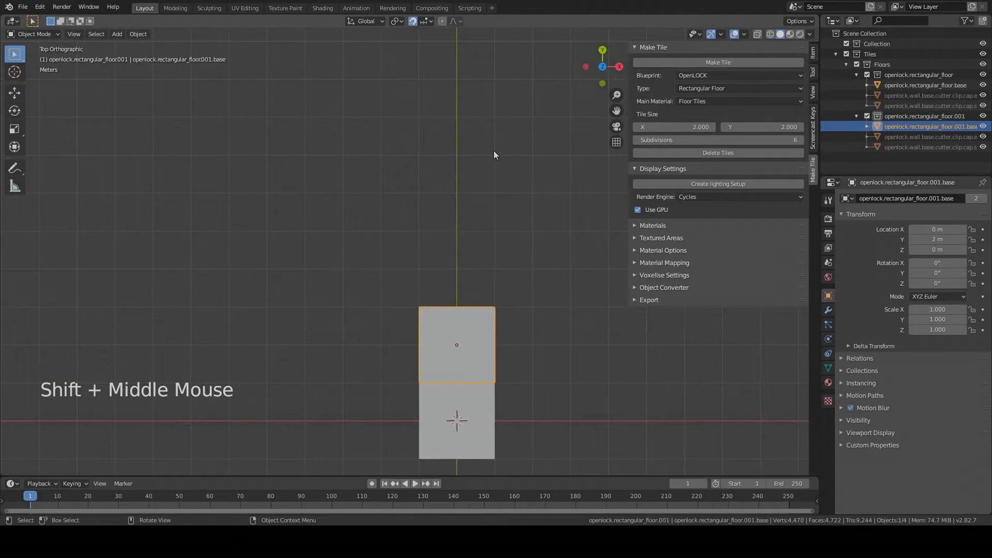
{"action": "scroll", "coordinate": [494, 150], "scroll_direction": "down", "scroll_amount": 1}
{"action": "middle_click_drag", "start_coordinate": [484, 164], "coordinate": [479, 206], "text": "shift"}
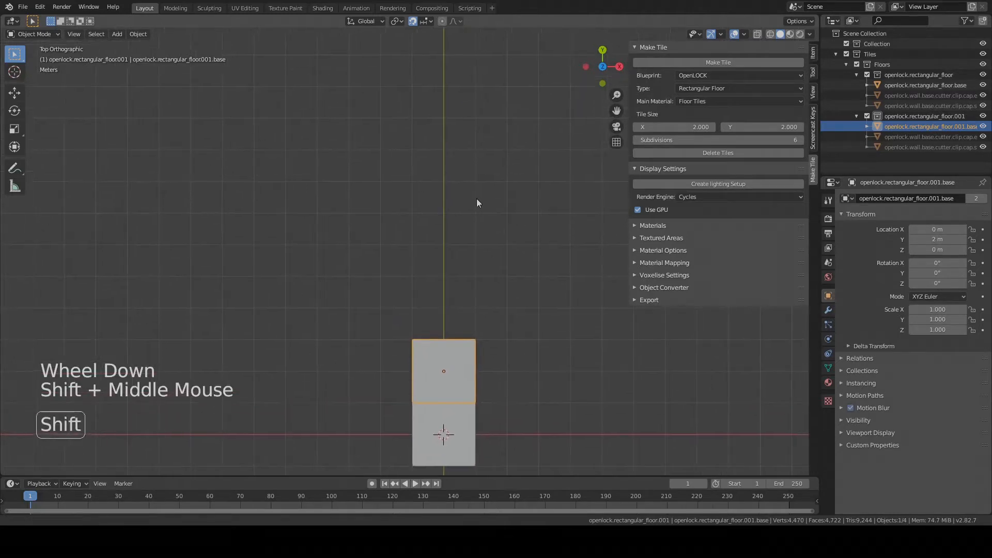
{"action": "scroll", "coordinate": [486, 215], "scroll_direction": "down", "scroll_amount": 1}
{"action": "key", "text": "ctrl+shift+backslash"}
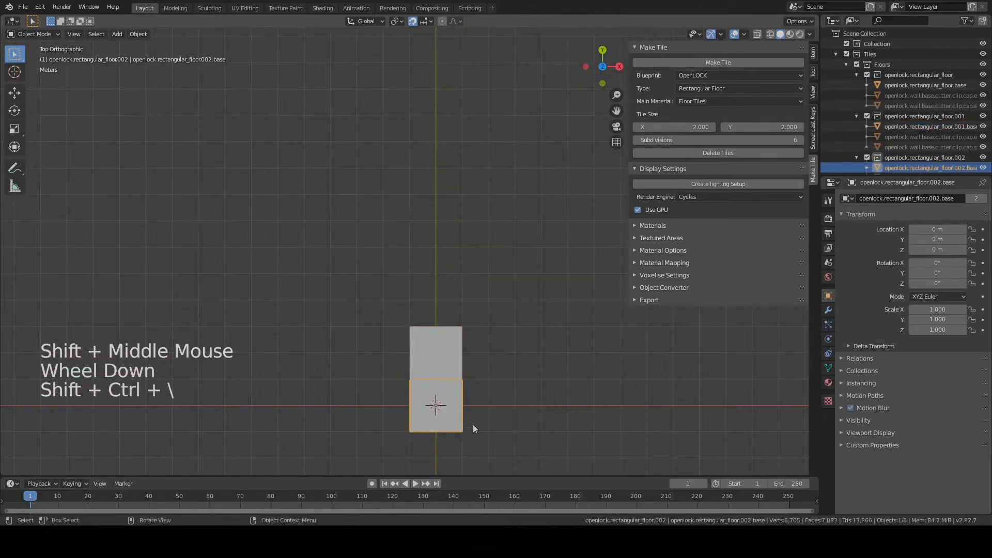
{"action": "key", "text": "g"}
{"action": "left_click", "coordinate": [470, 301]}
{"action": "scroll", "coordinate": [468, 300], "scroll_direction": "down", "scroll_amount": 3}
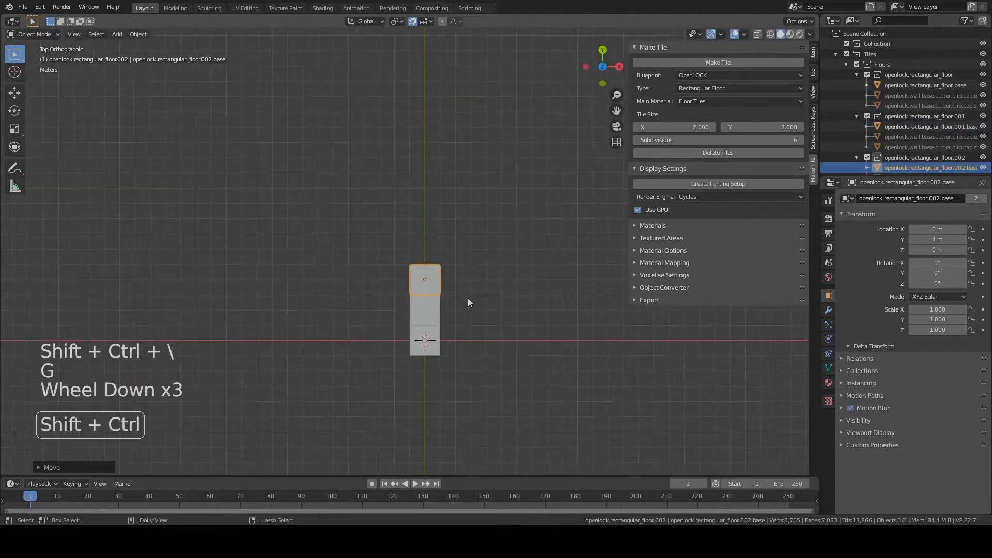
{"action": "key", "text": "ctrl+shift+backslash"}
{"action": "key", "text": "g"}
{"action": "left_click", "coordinate": [469, 315]}
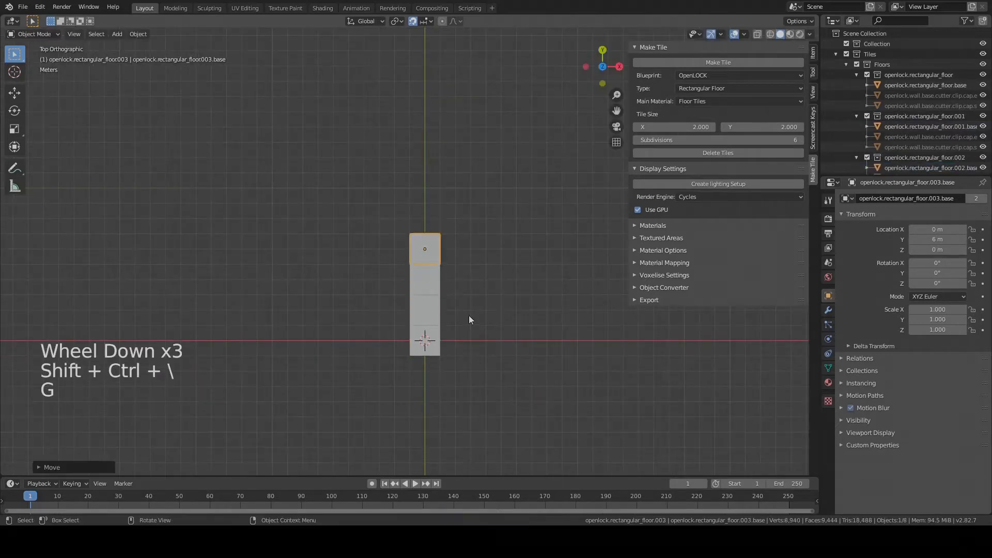
Make two more floor tiles and place them beside the column's end at X 2 m and X 4 m, Y 6 m.
{"action": "key", "text": "ctrl+shift+backslash"}
{"action": "key", "text": "g"}
{"action": "left_click", "coordinate": [484, 258]}
{"action": "key", "text": "ctrl+shift+backslash"}
{"action": "key", "text": "g"}
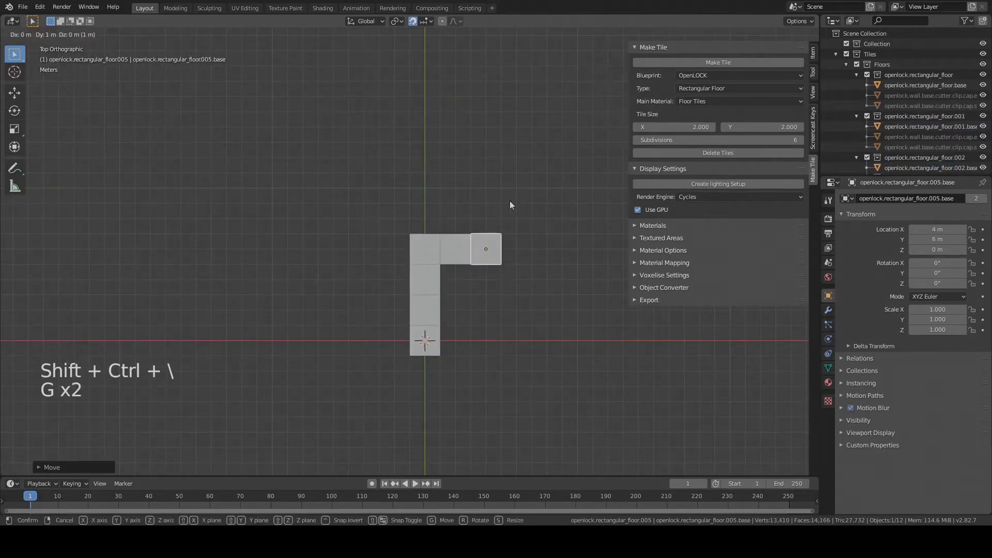
{"action": "left_click", "coordinate": [510, 201]}
Make three more floor tiles and extend the corridor at Y 6 m with them to X 6, 8 and 10 m.
{"action": "key", "text": "ctrl+shift+backslash"}
{"action": "key", "text": "g"}
{"action": "left_click", "coordinate": [491, 307]}
{"action": "key", "text": "ctrl+shift+backslash"}
{"action": "key", "text": "g"}
{"action": "left_click", "coordinate": [459, 283]}
{"action": "key", "text": "ctrl+shift+backslash"}
{"action": "key", "text": "g"}
{"action": "left_click", "coordinate": [486, 257]}
Widen the corridor's end into a room with five more floor tiles at X 8 and 10 m, Y 4 m, and X 8, 10 and 12 m, Y 8 m.
{"action": "key", "text": "ctrl+shift+backslash"}
{"action": "key", "text": "g"}
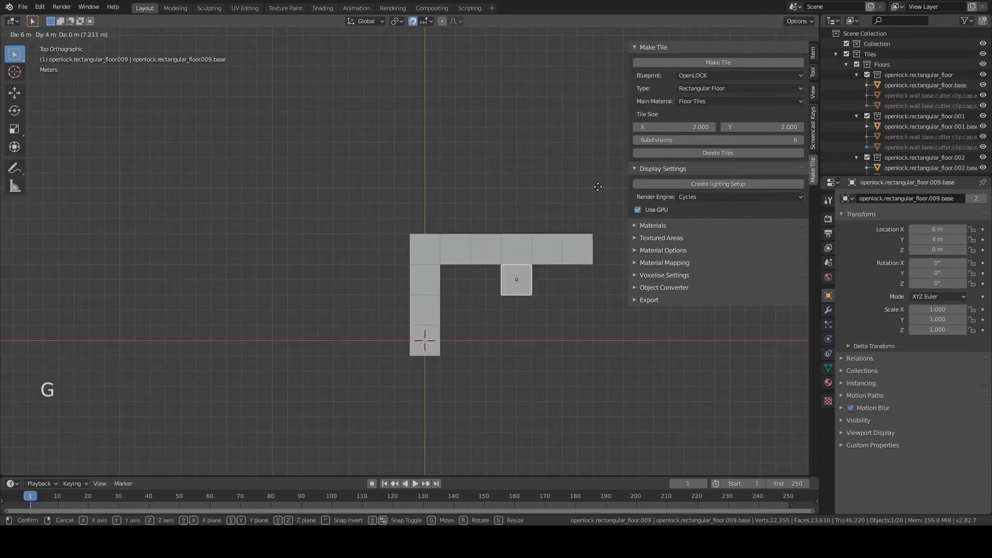
{"action": "left_click", "coordinate": [621, 187]}
{"action": "scroll", "coordinate": [569, 217], "scroll_direction": "down", "scroll_amount": 2}
{"action": "middle_click_drag", "start_coordinate": [569, 218], "coordinate": [469, 234], "text": "shift"}
{"action": "key", "text": "ctrl+shift+backslash"}
{"action": "key", "text": "g"}
{"action": "left_click", "coordinate": [454, 296]}
{"action": "key", "text": "ctrl+shift+backslash"}
{"action": "key", "text": "g"}
{"action": "left_click", "coordinate": [447, 293]}
{"action": "left_click", "coordinate": [472, 251]}
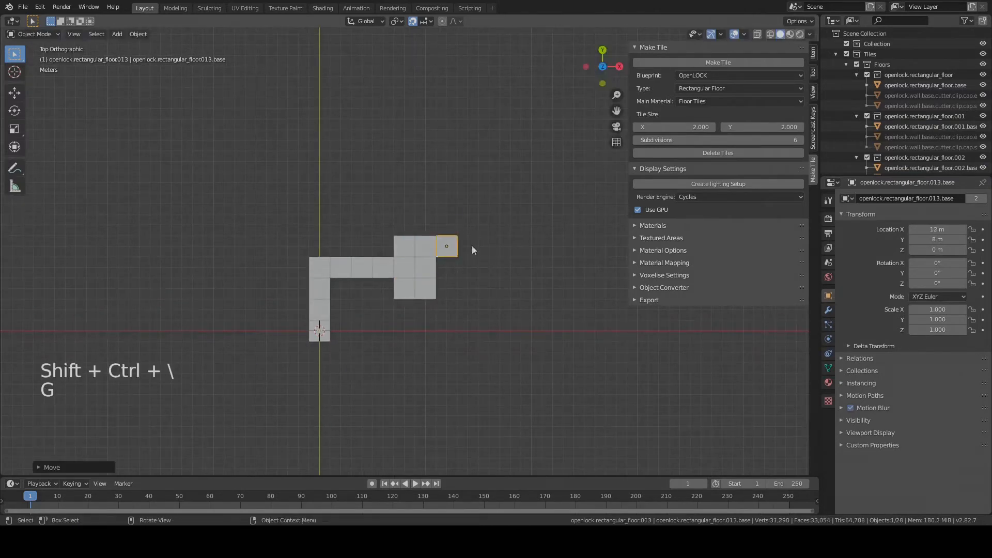
Make three more floor tiles, completing the three-by-three room and adding an exit tile at its far side.
{"action": "key", "text": "ctrl+shift+backslash"}
{"action": "key", "text": "g"}
{"action": "left_click", "coordinate": [472, 270]}
{"action": "key", "text": "ctrl+shift+backslash"}
{"action": "key", "text": "g"}
{"action": "left_click", "coordinate": [520, 300]}
{"action": "key", "text": "ctrl+shift+backslash"}
{"action": "key", "text": "g"}
{"action": "left_click", "coordinate": [541, 278]}
Make another floor tile for the corridor and shift the room's tiles 2 m along X.
{"action": "scroll", "coordinate": [317, 299], "scroll_direction": "up", "scroll_amount": 3}
{"action": "key", "text": "ctrl+shift+backslash"}
{"action": "key", "text": "g"}
{"action": "left_click", "coordinate": [391, 157]}
{"action": "scroll", "coordinate": [388, 180], "scroll_direction": "down", "scroll_amount": 2}
{"action": "left_click_drag", "start_coordinate": [375, 207], "coordinate": [504, 297]}
{"action": "key", "text": "g"}
{"action": "left_click", "coordinate": [529, 297]}
Build a side corridor of four floor tiles at X 4 m, running from Y 8 m to Y 14 m.
{"action": "left_click", "coordinate": [313, 209]}
{"action": "key", "text": "ctrl+shift+backslash"}
{"action": "key", "text": "g"}
{"action": "left_click", "coordinate": [393, 188]}
{"action": "key", "text": "ctrl+shift+backslash"}
{"action": "key", "text": "g"}
{"action": "left_click", "coordinate": [344, 198]}
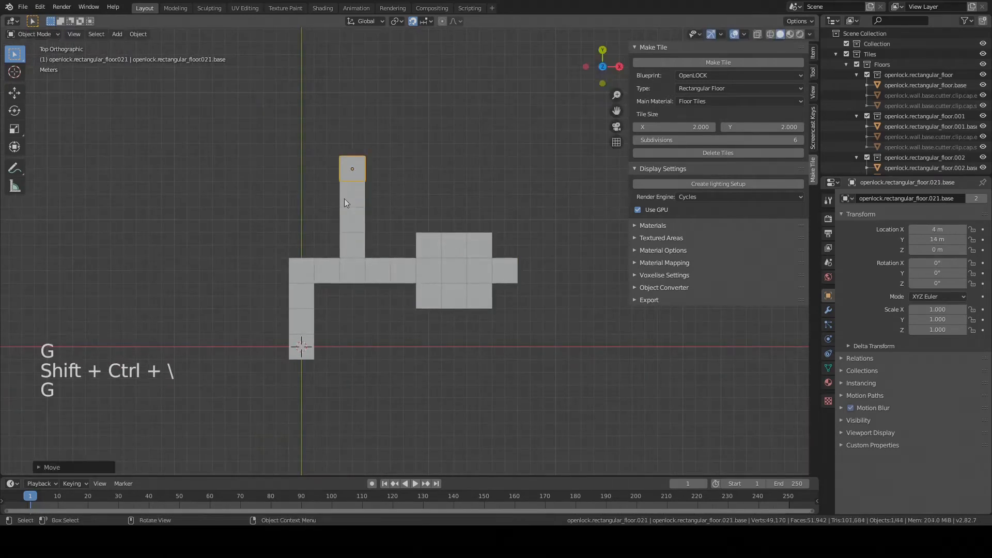
Make three floor tiles and place them across the side corridor's end at X 2, 4 and 6 m, Y 16 m.
{"action": "key", "text": "ctrl+shift+backslash"}
{"action": "key", "text": "g"}
{"action": "left_click", "coordinate": [377, 169]}
{"action": "key", "text": "g"}
{"action": "left_click", "coordinate": [352, 143]}
{"action": "left_click", "coordinate": [380, 60]}
Add a second row of three floor tiles to the new room at X 2, 4 and 6 m, Y 18 m.
{"action": "middle_click_drag", "start_coordinate": [380, 60], "coordinate": [386, 188], "text": "shift"}
{"action": "key", "text": "ctrl+shift+backslash"}
{"action": "key", "text": "g"}
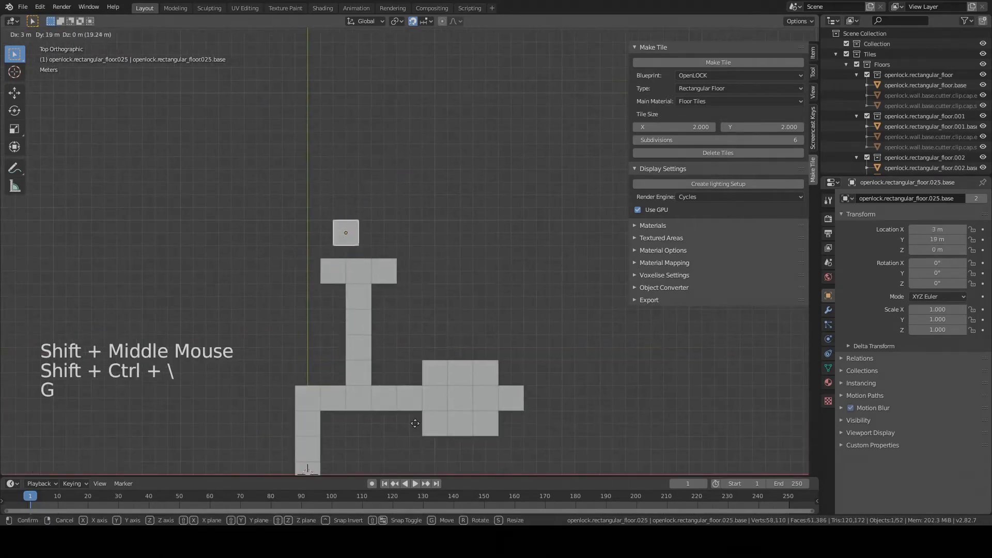
{"action": "left_click", "coordinate": [333, 246]}
{"action": "key", "text": "ctrl+shift+backslash"}
{"action": "key", "text": "g"}
{"action": "left_click", "coordinate": [358, 245]}
{"action": "key", "text": "ctrl+shift+backslash"}
{"action": "key", "text": "g"}
{"action": "left_click", "coordinate": [370, 335]}
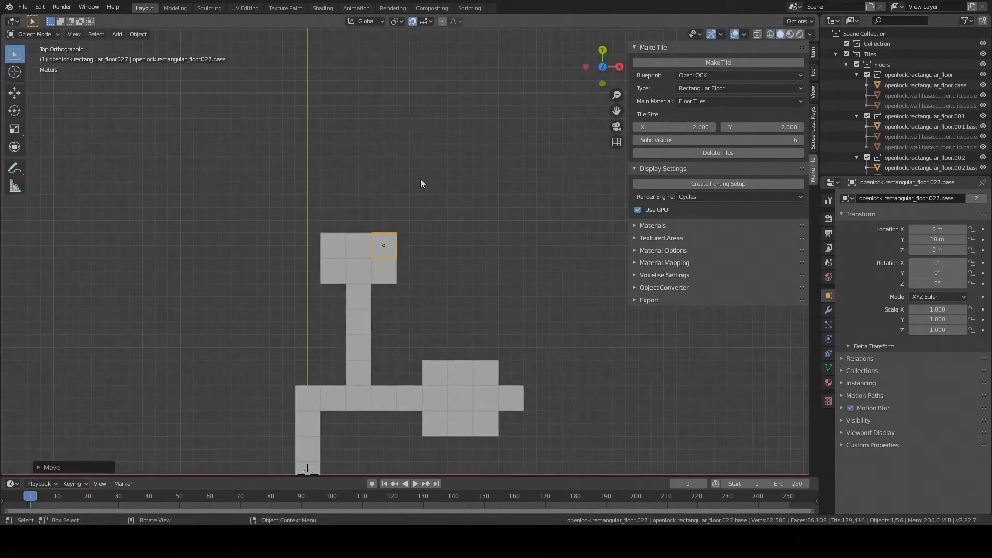
Place the 3D cursor in the empty space beside the new room, at about X 12.4 m, Y 17.3 m.
{"action": "key", "text": "shift"}
{"action": "right_click", "coordinate": [466, 255], "text": "shift"}
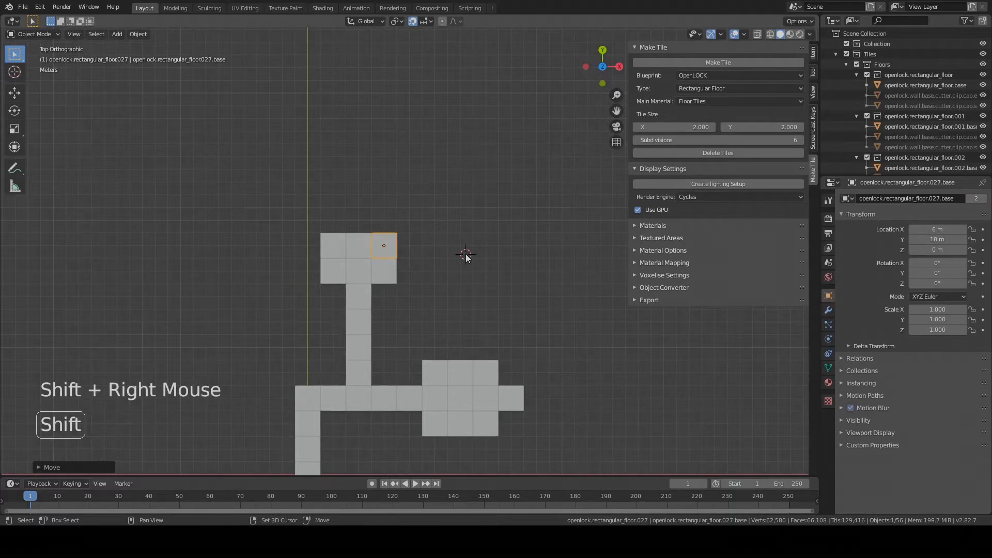
{"action": "key", "text": "g"}
{"action": "right_click", "coordinate": [373, 270]}
Make two floor tiles at the 3D cursor and snap them diagonally off the room's corners at X 8 m and X 0 m, Y 20 m.
{"action": "key", "text": "ctrl+shift+backslash"}
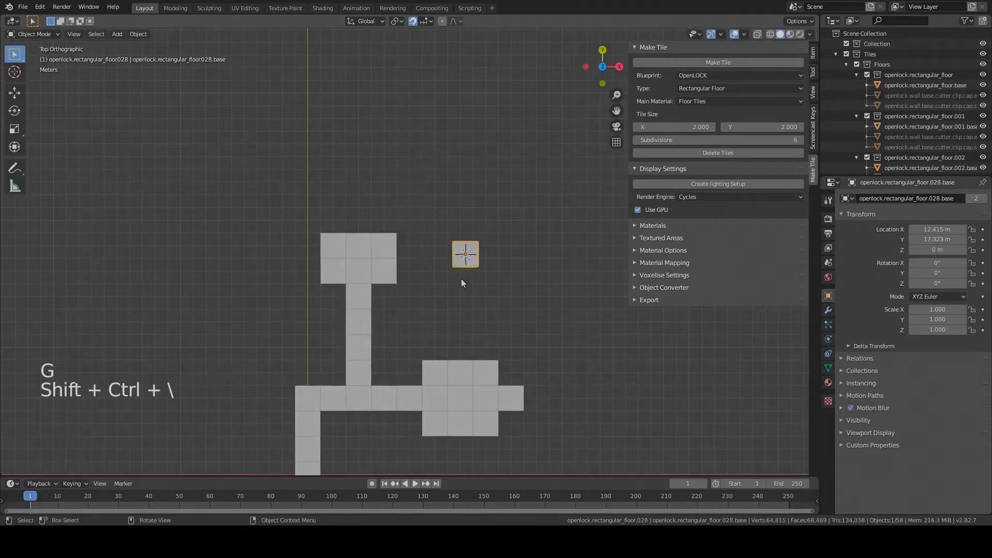
{"action": "key", "text": "g"}
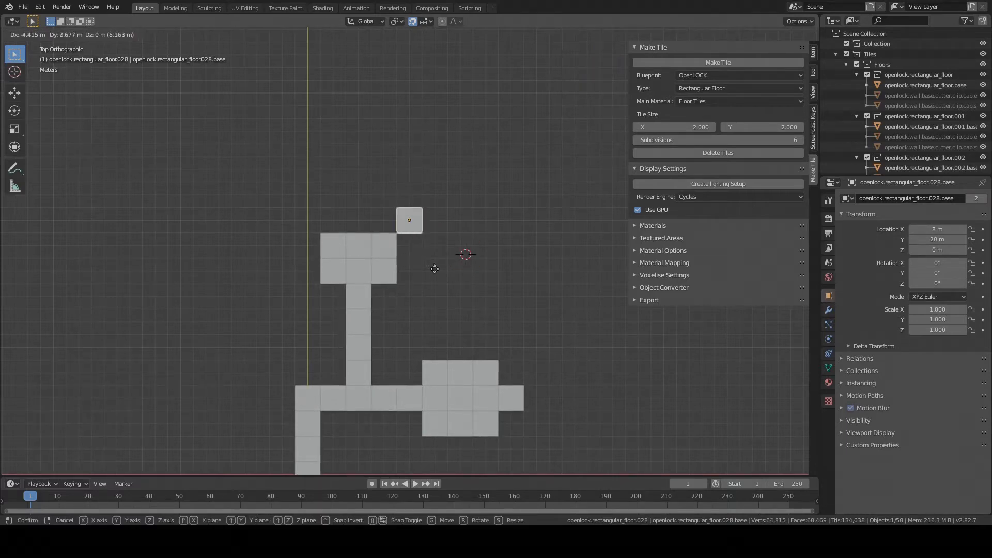
{"action": "left_click", "coordinate": [435, 268]}
{"action": "key", "text": "ctrl+shift+backslash"}
{"action": "key", "text": "g"}
{"action": "left_click", "coordinate": [336, 242]}
Set the tile type to Triangular Floor and make one tile at the 3D cursor with 2.00 legs and a 90° base angle.
{"action": "scroll", "coordinate": [460, 261], "scroll_direction": "down", "scroll_amount": 1}
{"action": "middle_click_drag", "start_coordinate": [461, 312], "coordinate": [455, 280], "text": "shift"}
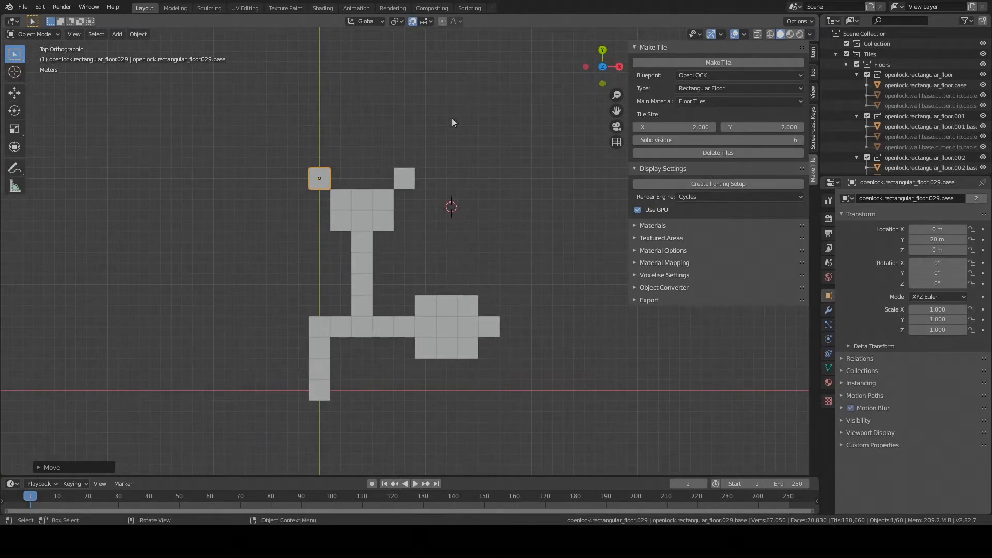
{"action": "left_click", "coordinate": [718, 88]}
{"action": "left_click", "coordinate": [720, 146]}
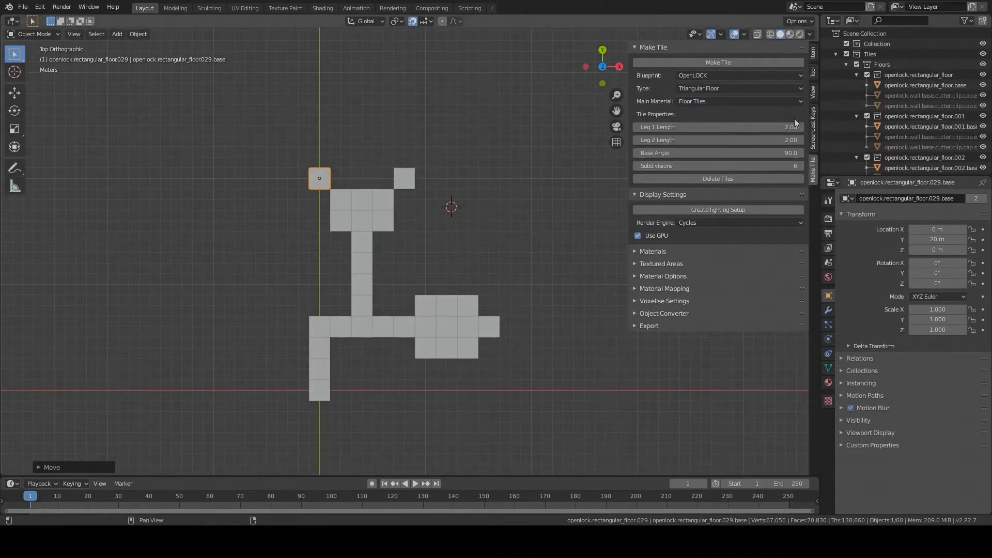
{"action": "left_click", "coordinate": [740, 62]}
{"action": "scroll", "coordinate": [428, 203], "scroll_direction": "up", "scroll_amount": 3}
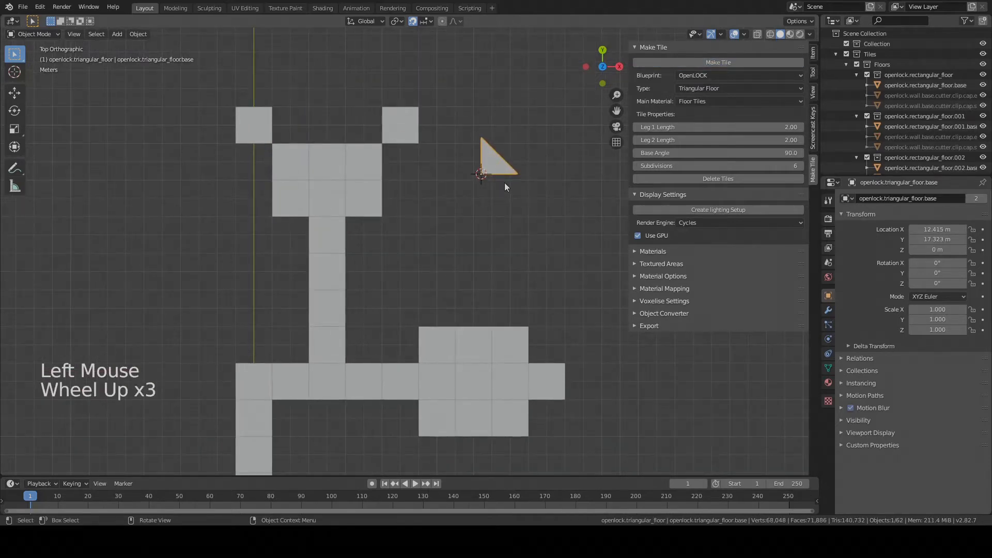
{"action": "key", "text": "r"}
{"action": "right_click", "coordinate": [520, 198]}
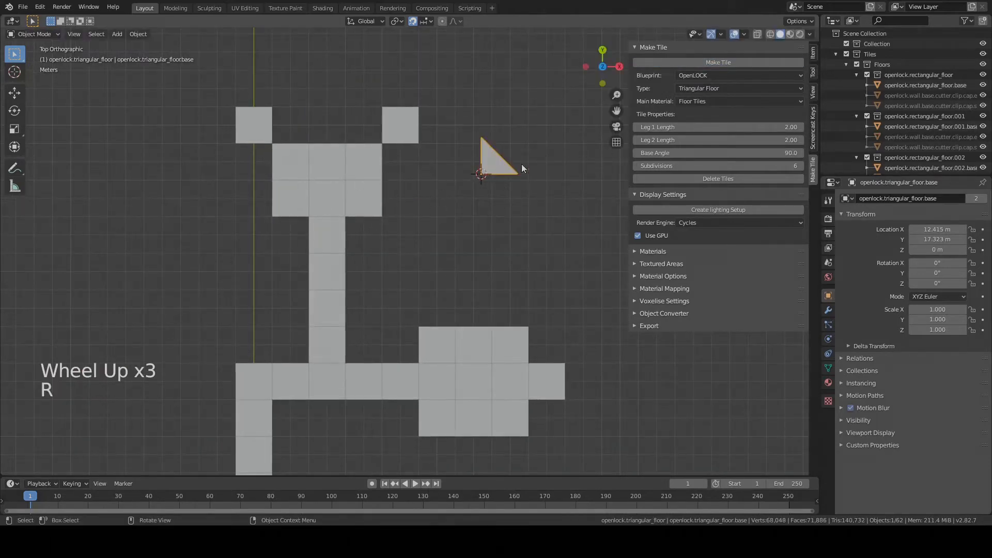
Snap the triangular tile to the corner where the room meets the corridor, at X 5 m, Y 15 m.
{"action": "key", "text": "g"}
{"action": "left_click", "coordinate": [383, 212]}
{"action": "key", "text": "r"}
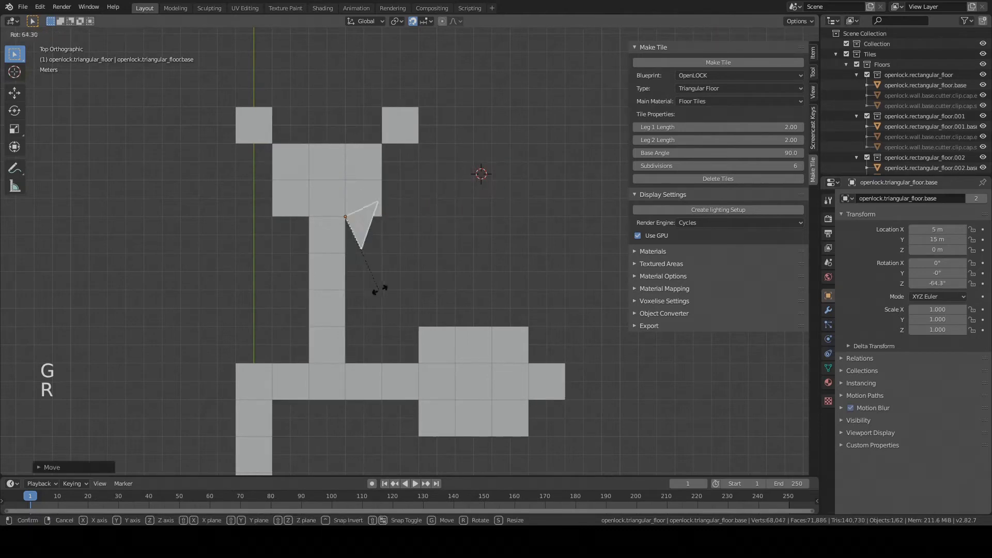
{"action": "right_click", "coordinate": [383, 288]}
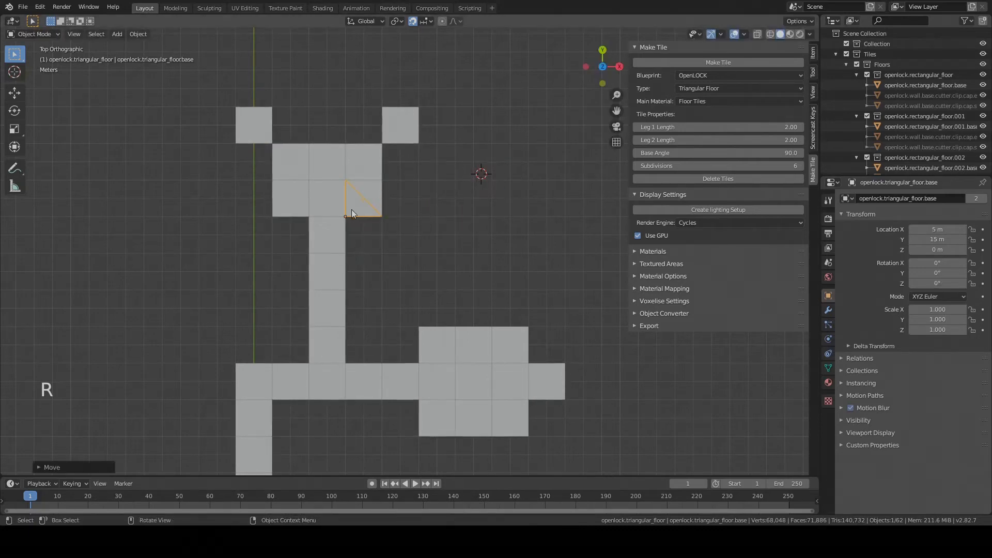
Enable snapping for rotation and rotate the triangular tile to -90° about Z so it fills the corner.
{"action": "left_click", "coordinate": [429, 20]}
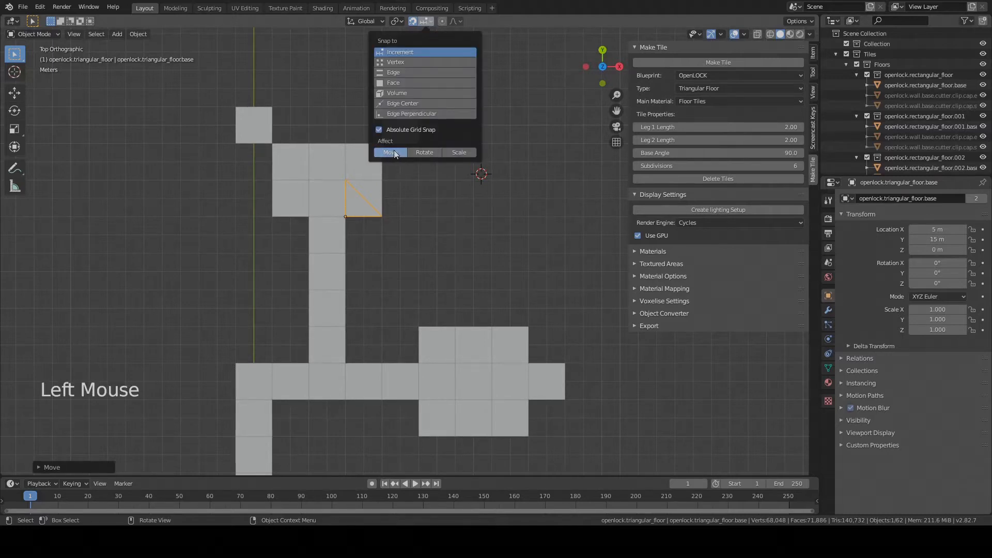
{"action": "left_click", "coordinate": [426, 153]}
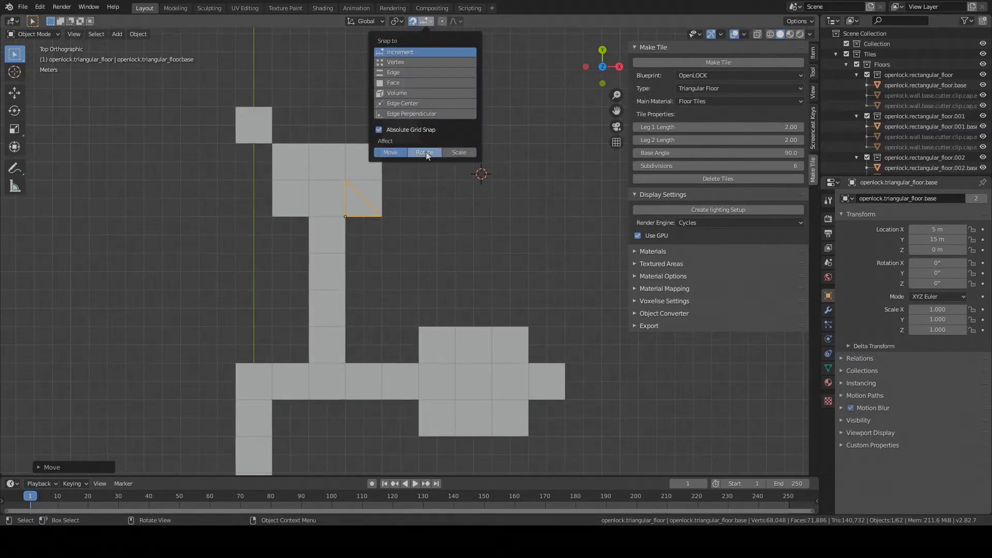
{"action": "key", "text": "r"}
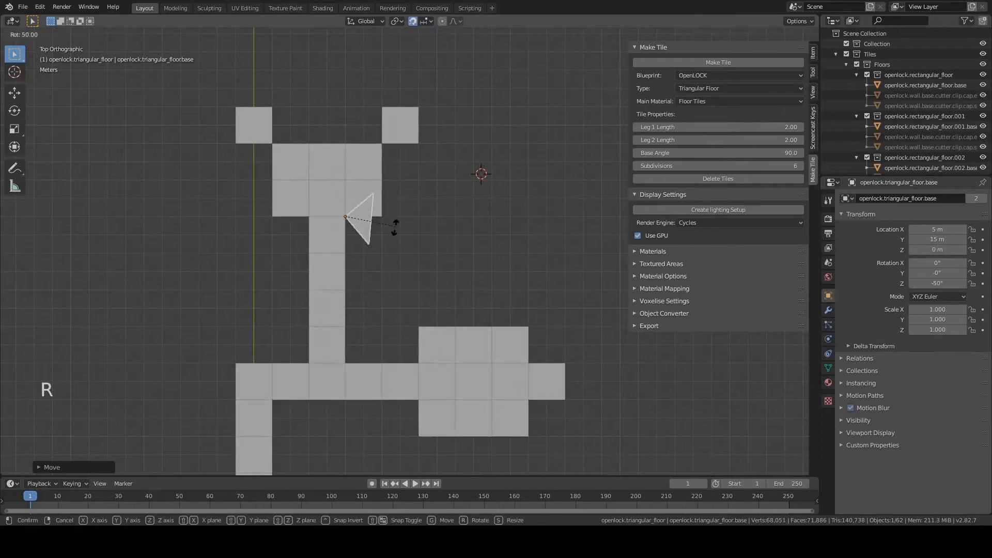
{"action": "left_click", "coordinate": [386, 261]}
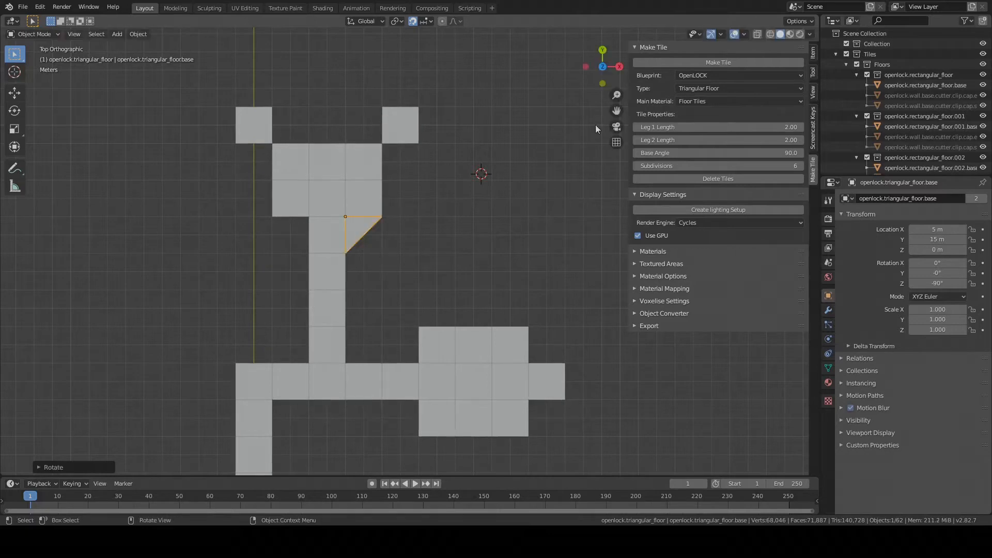
Make a second triangular tile and snap it to X 3 m, Y 15 m, rotated 180° about Z.
{"action": "left_click", "coordinate": [710, 62]}
{"action": "key", "text": "g"}
{"action": "left_click", "coordinate": [312, 186]}
{"action": "key", "text": "r"}
{"action": "left_click", "coordinate": [310, 279]}
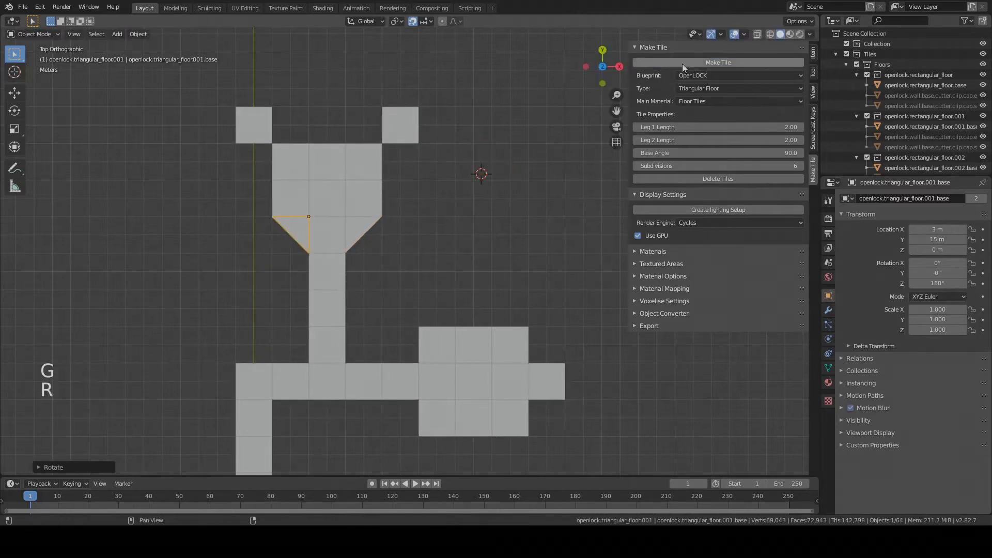
Make a third triangular tile and fit it between the room and the diagonal tile at X 8 m, rotated -90°.
{"action": "left_click", "coordinate": [683, 65]}
{"action": "key", "text": "g"}
{"action": "left_click", "coordinate": [356, 217]}
{"action": "key", "text": "r"}
{"action": "left_click", "coordinate": [267, 271]}
Make a fourth triangular tile and snap it to X 1 m, Y 19 m, rotated 180° about Z.
{"action": "key", "text": "ctrl+shift+backslash"}
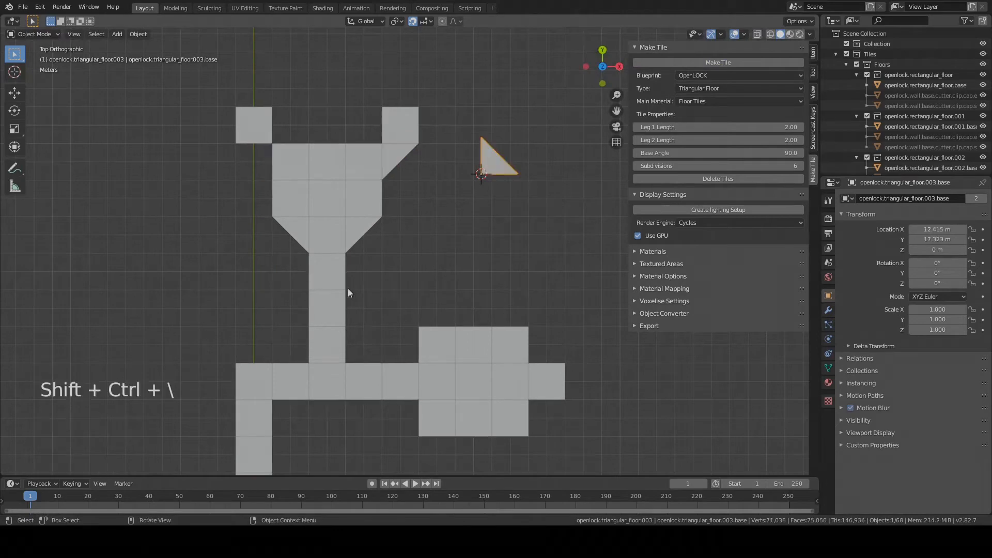
{"action": "key", "text": "g"}
{"action": "left_click", "coordinate": [138, 184]}
{"action": "key", "text": "r"}
{"action": "left_click", "coordinate": [450, 113]}
Make a Semi Circular Floor tile with radius 2.000 and angle 90°, and snap it to X 15 m, Y 7 m beside the first room.
{"action": "scroll", "coordinate": [449, 171], "scroll_direction": "down", "scroll_amount": 1}
{"action": "middle_click_drag", "start_coordinate": [451, 207], "coordinate": [372, 144], "text": "shift"}
{"action": "scroll", "coordinate": [419, 193], "scroll_direction": "up", "scroll_amount": 1}
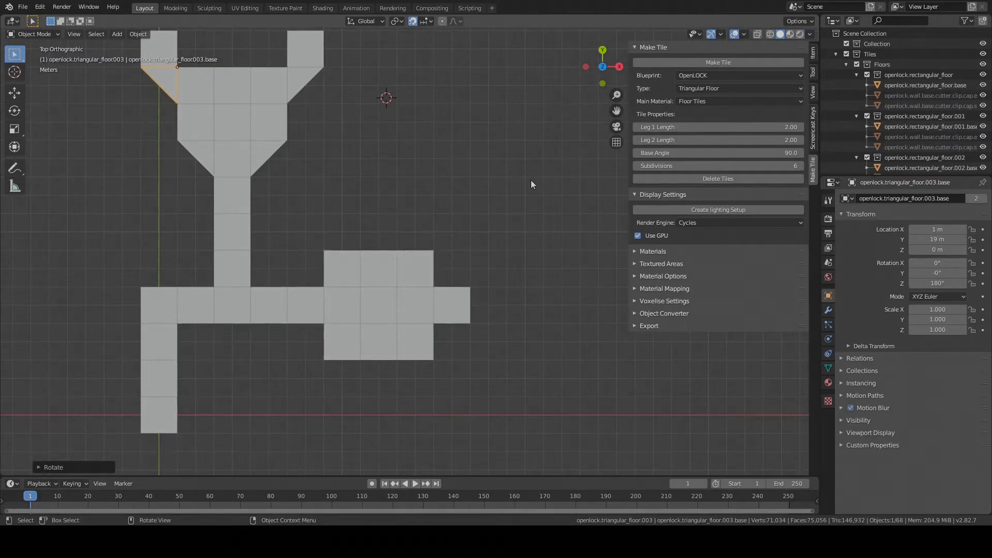
{"action": "left_click", "coordinate": [773, 88]}
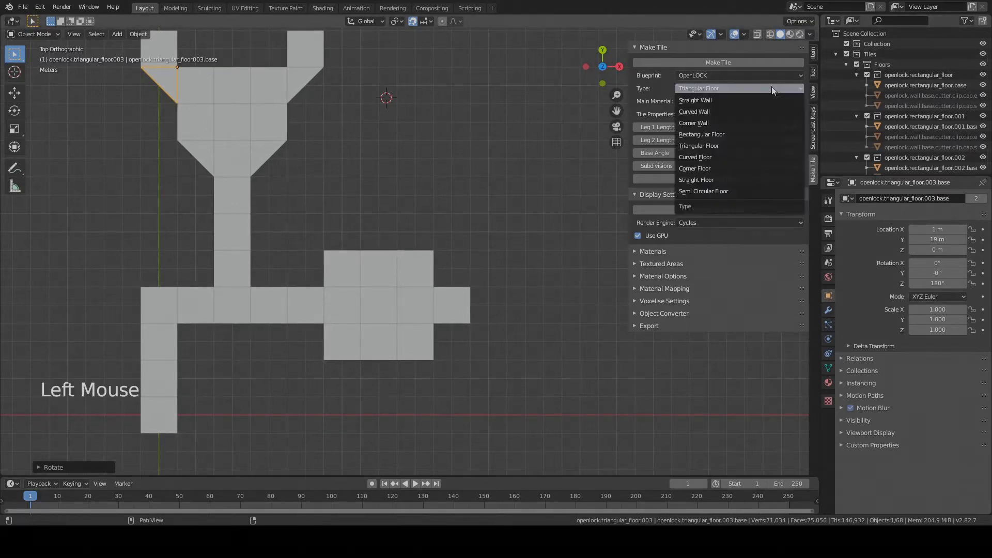
{"action": "left_click", "coordinate": [724, 191]}
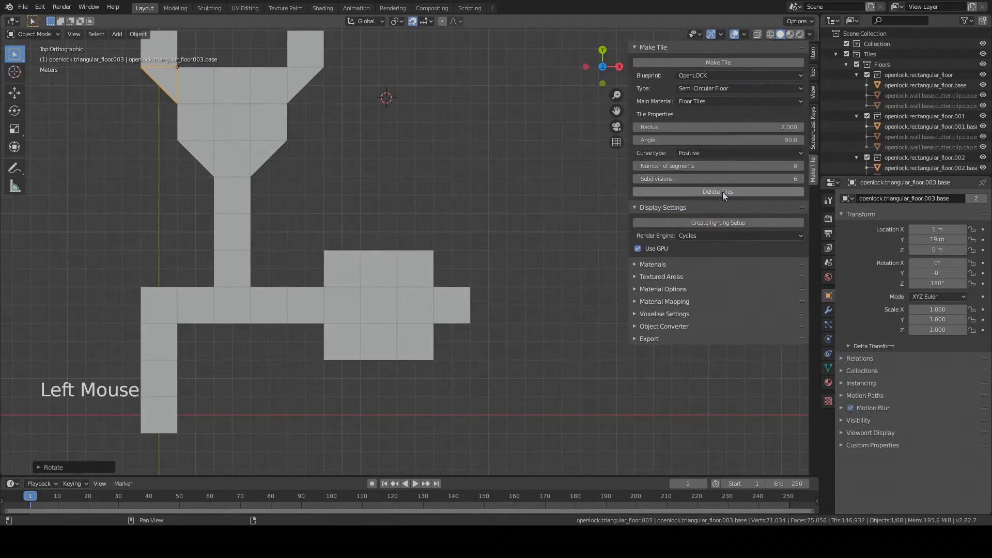
{"action": "left_click", "coordinate": [728, 62]}
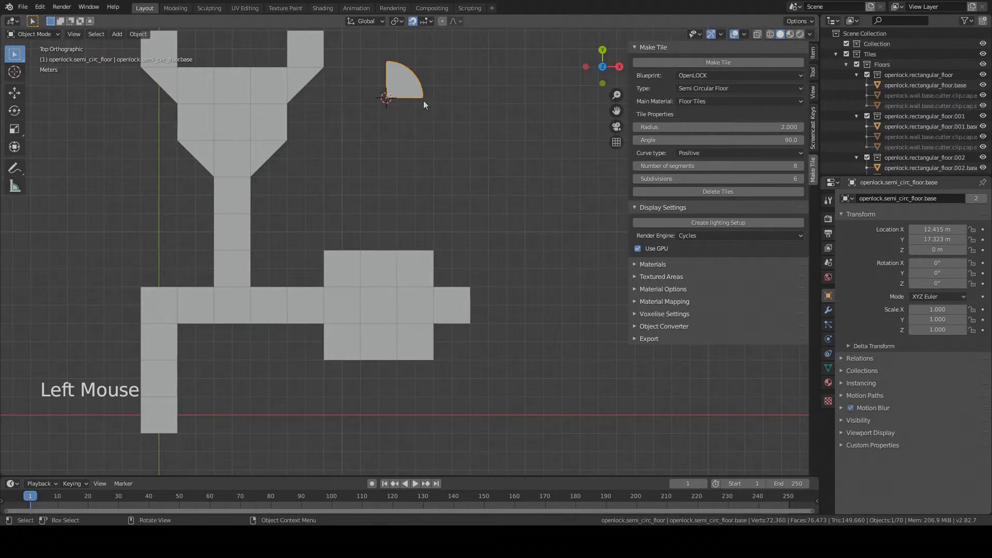
{"action": "key", "text": "g"}
{"action": "left_click", "coordinate": [471, 289]}
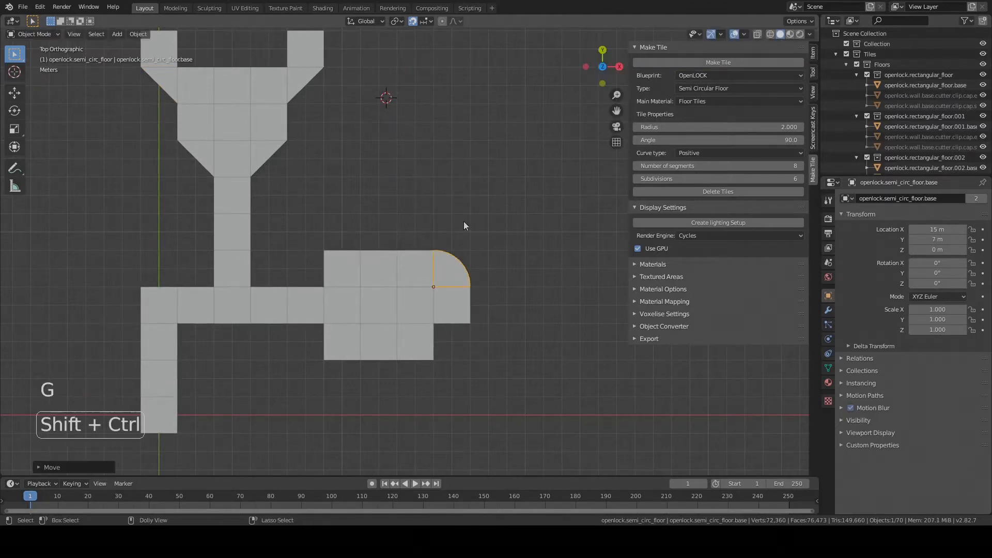
Make a second semi-circular floor tile and snap it to X 15 m, Y 5 m, rotated -90° about Z.
{"action": "key", "text": "ctrl+shift+backslash"}
{"action": "key", "text": "g"}
{"action": "left_click", "coordinate": [502, 392]}
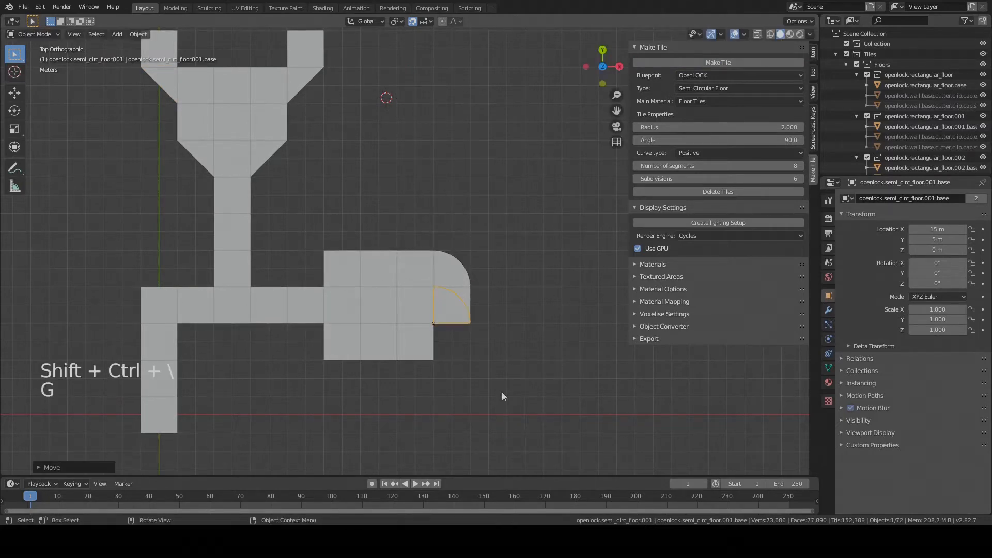
{"action": "key", "text": "r"}
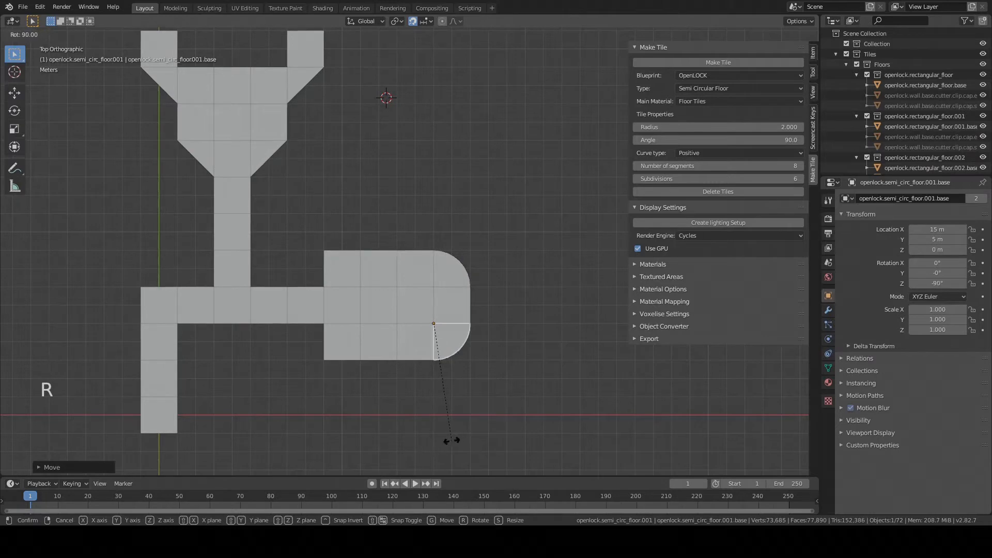
{"action": "left_click", "coordinate": [427, 376]}
Set the tile blueprint to Custom and its main system to Plain, keeping the OpenLOCK base type.
{"action": "scroll", "coordinate": [372, 204], "scroll_direction": "down", "scroll_amount": 1}
{"action": "middle_click_drag", "start_coordinate": [372, 204], "coordinate": [429, 275], "text": "shift"}
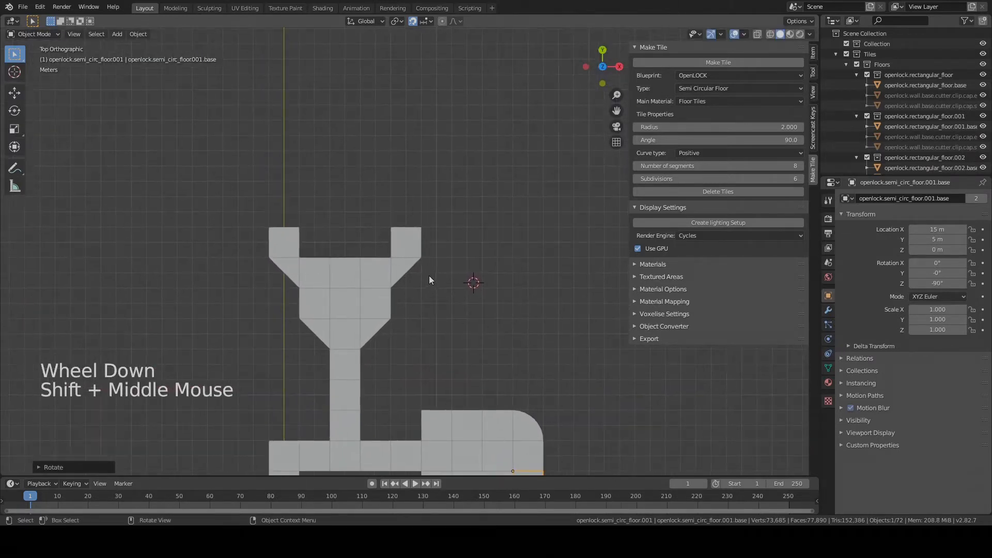
{"action": "scroll", "coordinate": [321, 124], "scroll_direction": "up", "scroll_amount": 2}
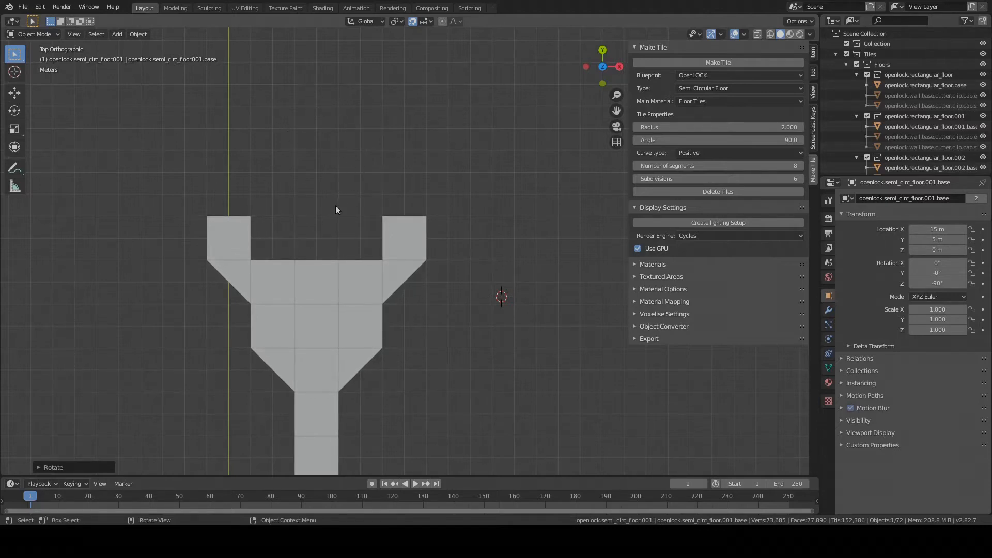
{"action": "left_click", "coordinate": [707, 77]}
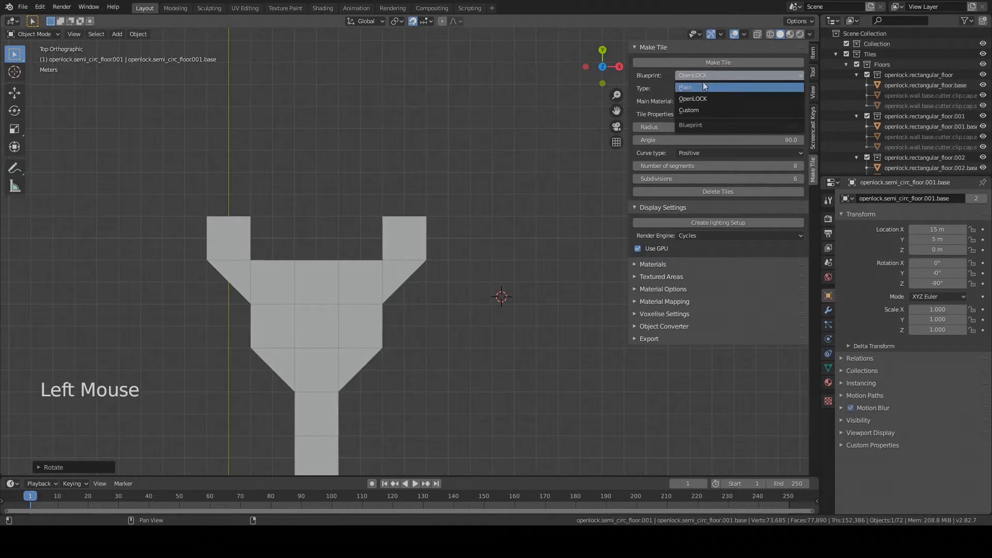
{"action": "left_click", "coordinate": [697, 110]}
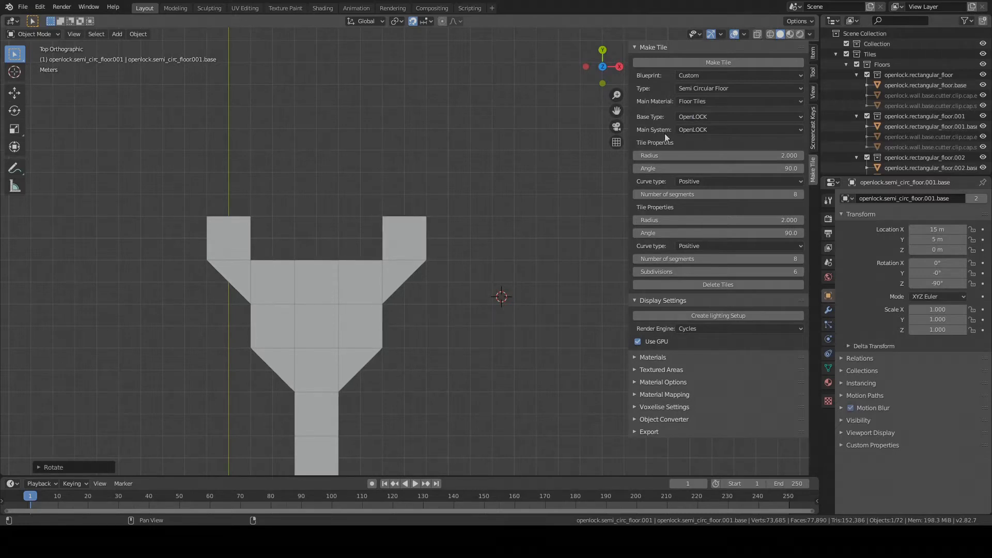
{"action": "left_click", "coordinate": [694, 129]}
{"action": "left_click", "coordinate": [701, 153]}
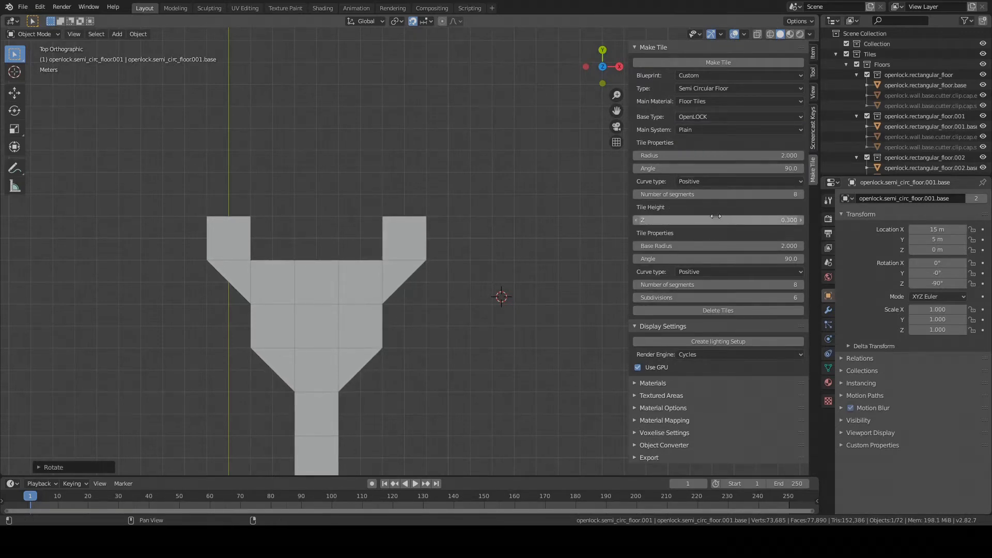
Set the custom semi-circular tile's height to 0.600 and its radius to 3.000.
{"action": "middle_click_drag", "start_coordinate": [475, 243], "coordinate": [430, 235]}
{"action": "scroll", "coordinate": [431, 236], "scroll_direction": "up", "scroll_amount": 4}
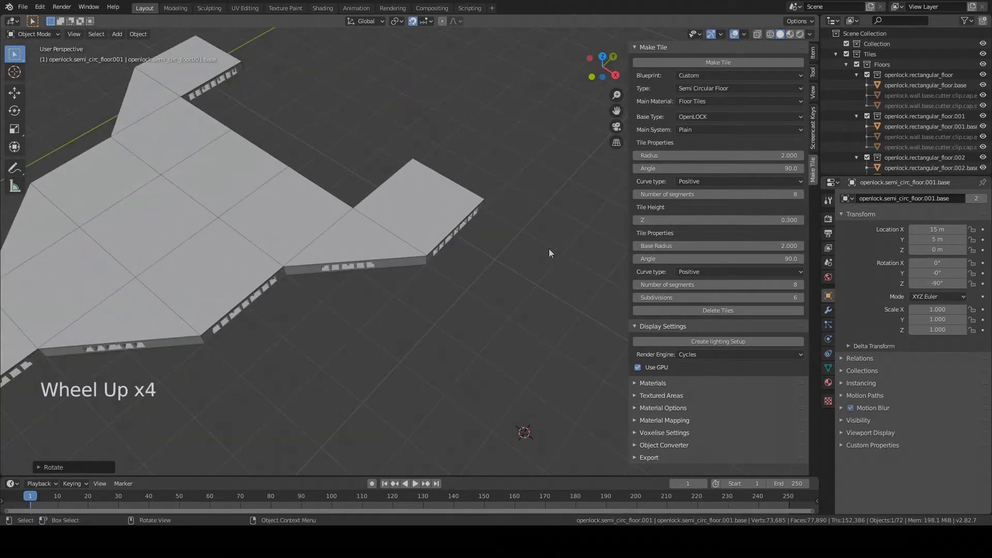
{"action": "middle_click_drag", "start_coordinate": [333, 224], "coordinate": [365, 228]}
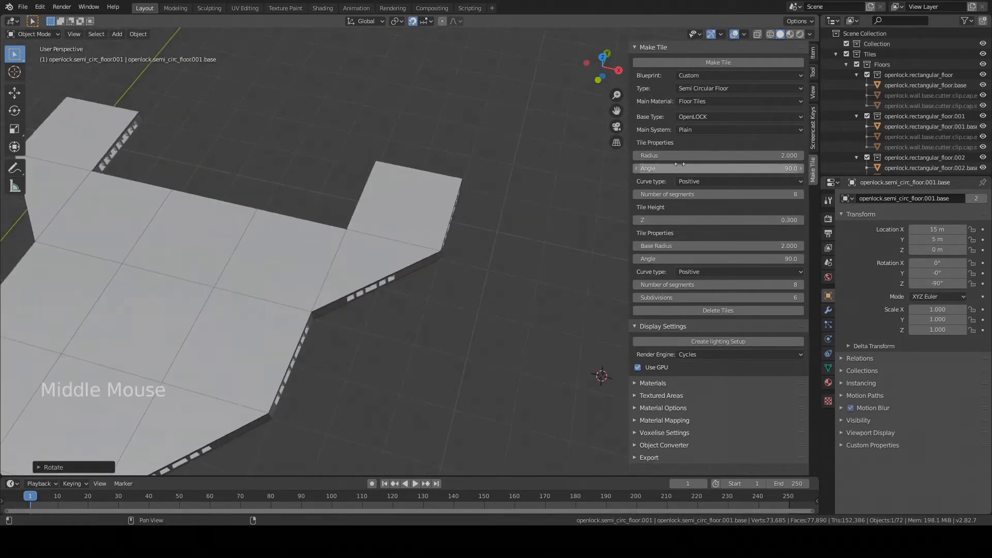
{"action": "left_click", "coordinate": [744, 219]}
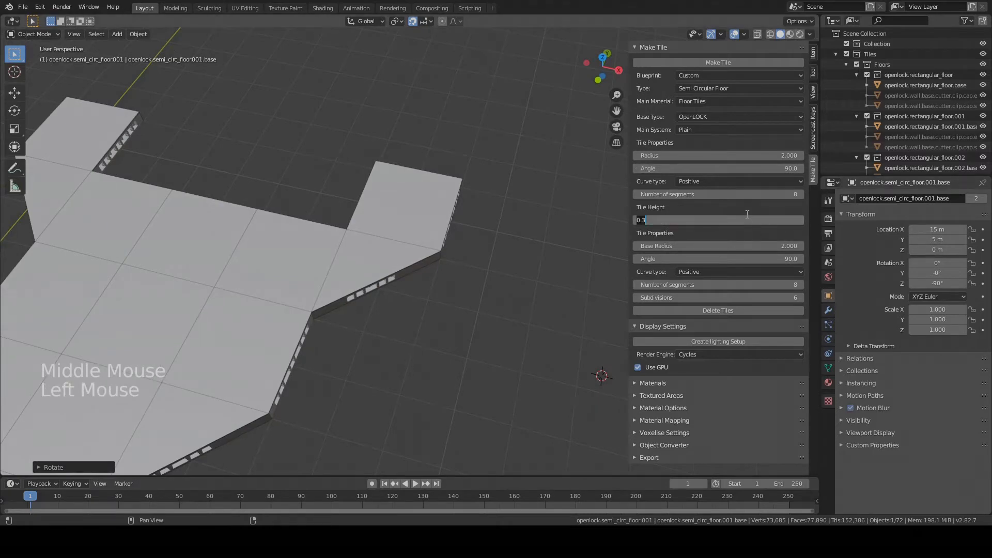
{"action": "type", "text": "0."}
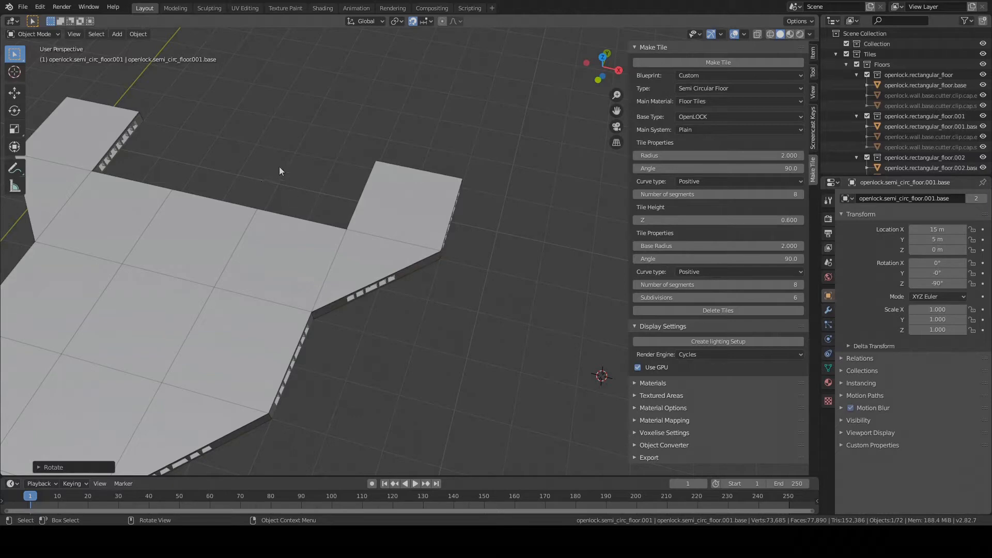
{"action": "middle_click_drag", "start_coordinate": [383, 285], "coordinate": [356, 244]}
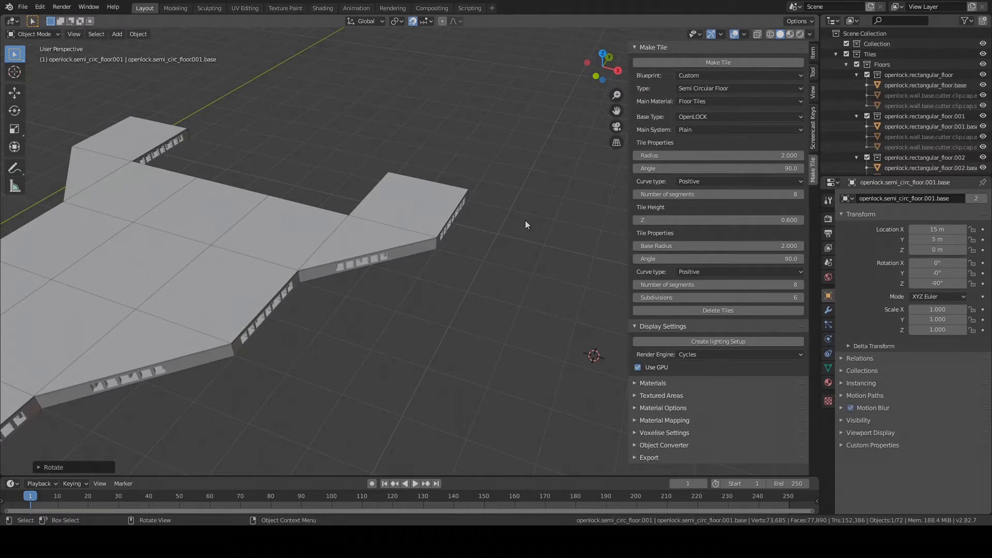
{"action": "left_click", "coordinate": [707, 154]}
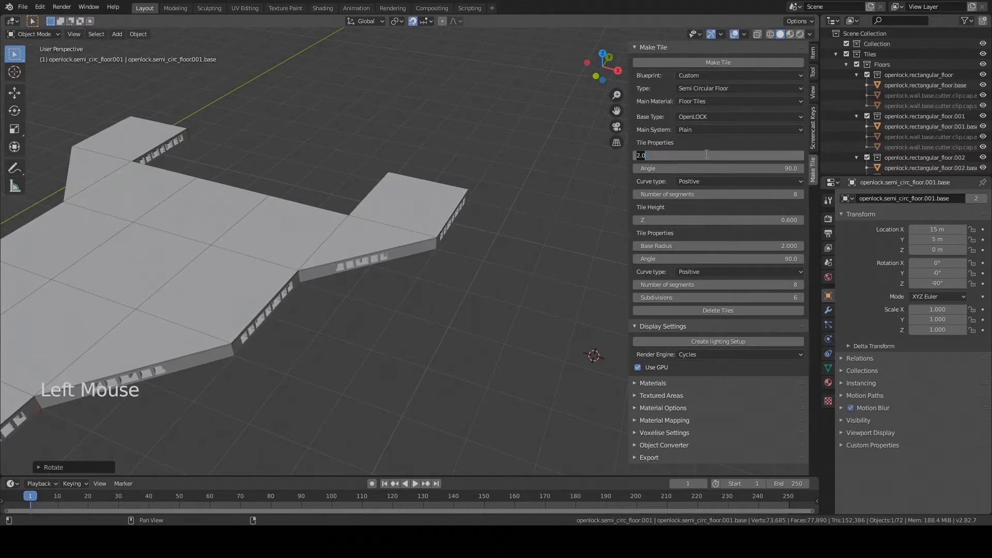
{"action": "key", "text": "Return"}
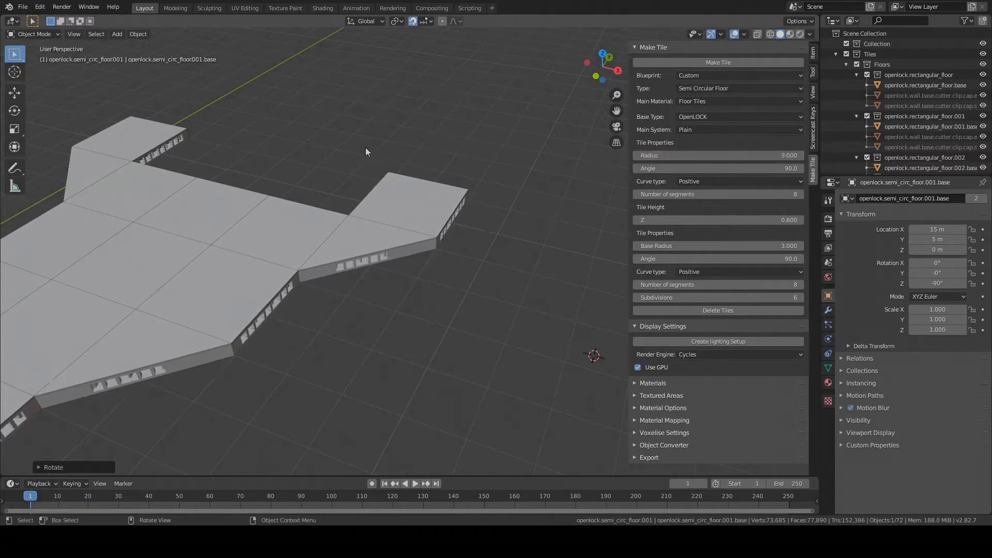
Make the custom semi-circular tile and snap it to X 4 m, Y 22 m above the room, rotated -90° about Z.
{"action": "middle_click_drag", "start_coordinate": [365, 148], "coordinate": [349, 185]}
{"action": "key", "text": "KP_7"}
{"action": "scroll", "coordinate": [355, 185], "scroll_direction": "down", "scroll_amount": 4}
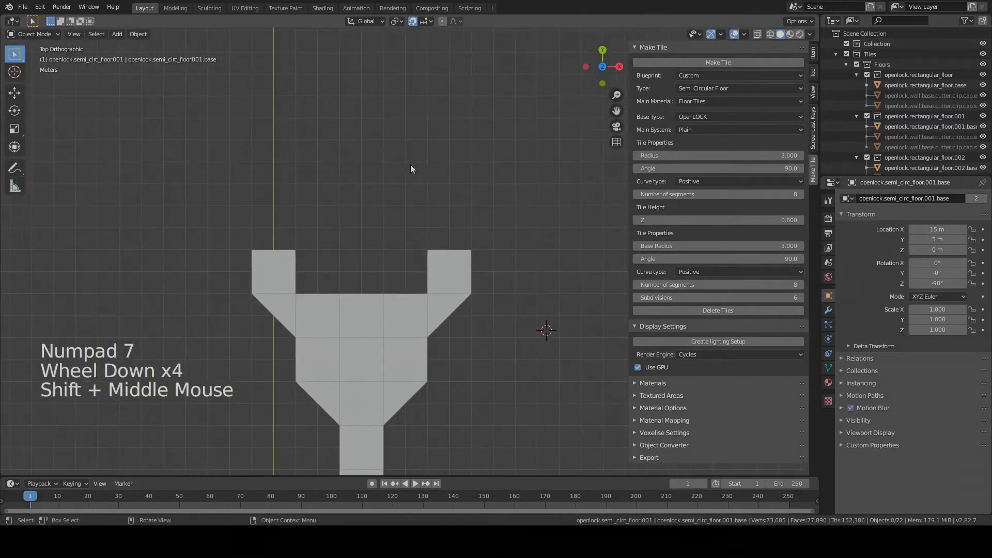
{"action": "left_click", "coordinate": [758, 60]}
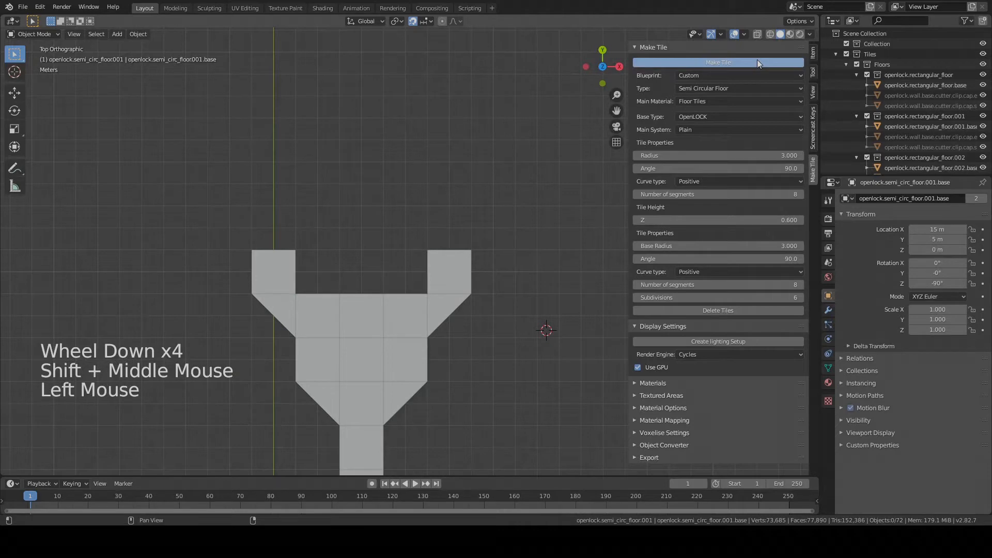
{"action": "key", "text": "g"}
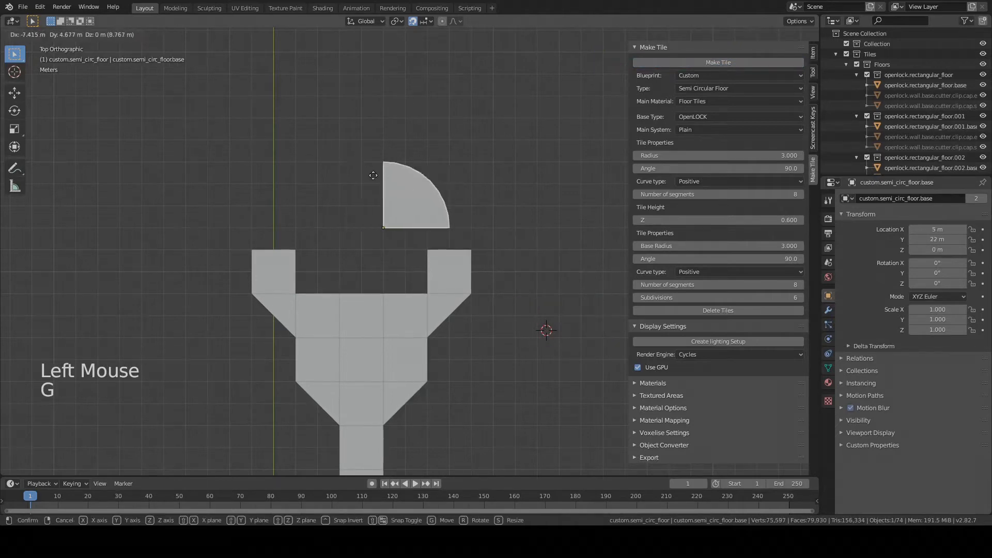
{"action": "left_click", "coordinate": [352, 176]}
{"action": "key", "text": "r"}
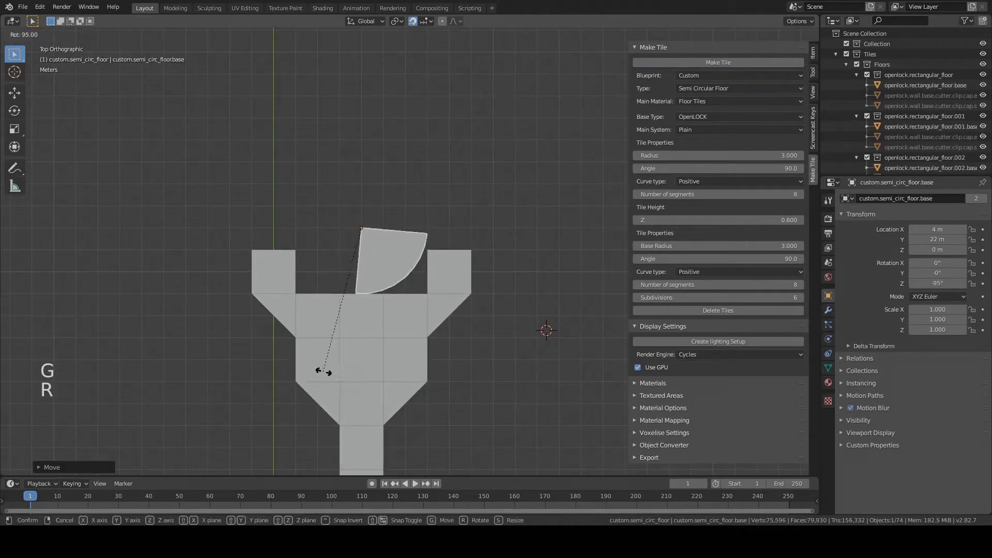
{"action": "left_click", "coordinate": [333, 366]}
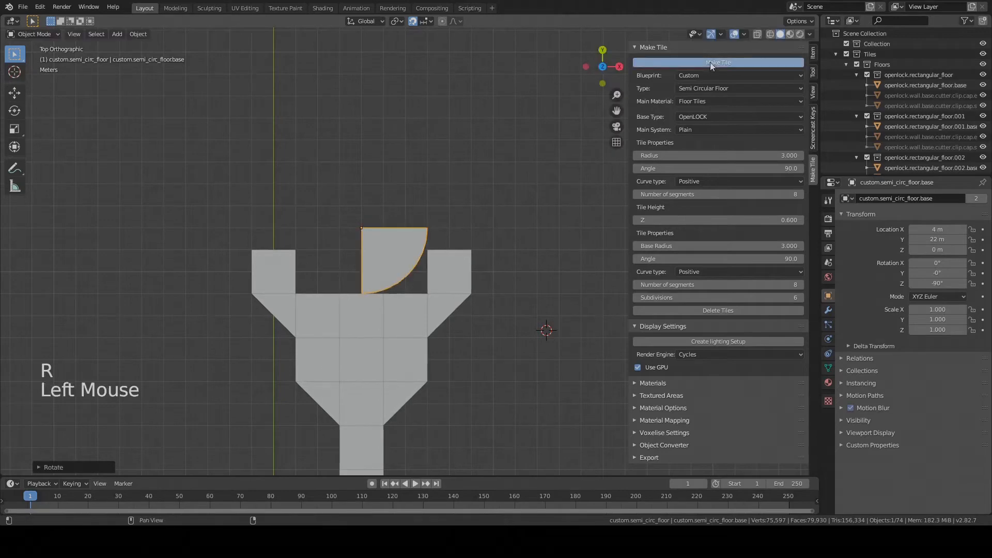
Make a second custom semi-circular tile and snap it to X 4 m, Y 22 m, rotated 180° to complete the half circle.
{"action": "key", "text": "g"}
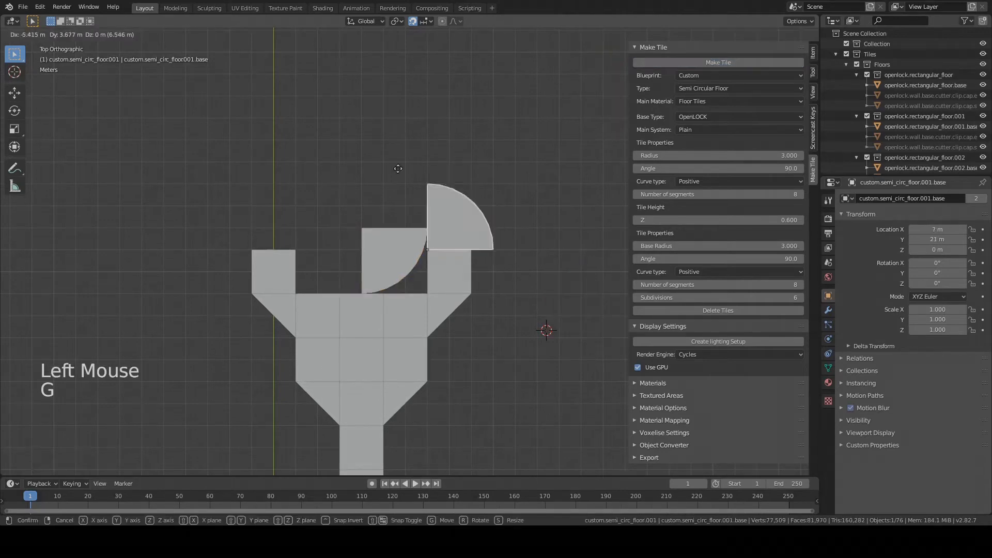
{"action": "left_click", "coordinate": [376, 182]}
{"action": "key", "text": "r"}
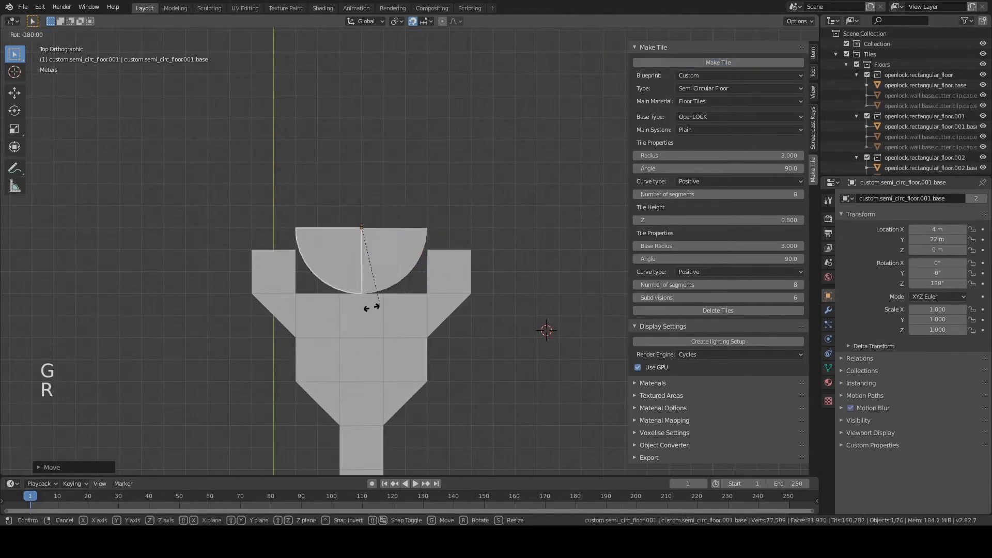
{"action": "left_click", "coordinate": [387, 330]}
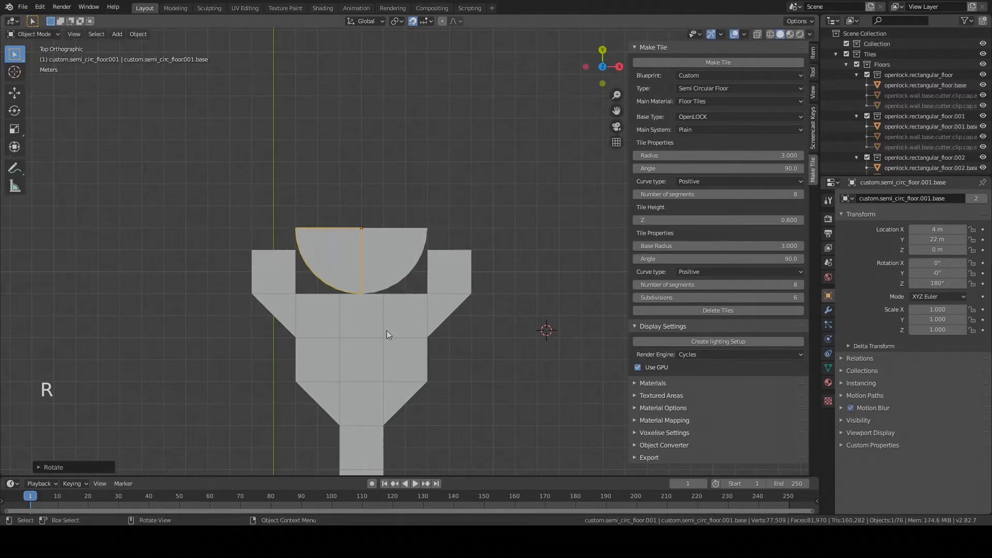
Set the semi-circular floor tile's blueprint to OpenLOCK and its curve type to Negative, keeping the 3.000 radius.
{"action": "scroll", "coordinate": [521, 314], "scroll_direction": "down", "scroll_amount": 2}
{"action": "middle_click_drag", "start_coordinate": [522, 313], "coordinate": [393, 238]}
{"action": "scroll", "coordinate": [424, 260], "scroll_direction": "up", "scroll_amount": 6}
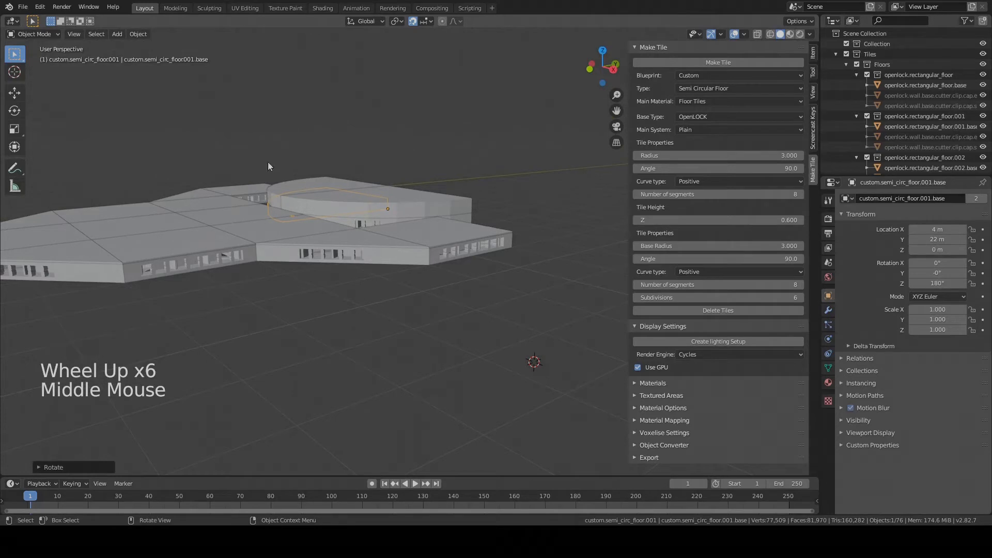
{"action": "middle_click_drag", "start_coordinate": [425, 176], "coordinate": [409, 269]}
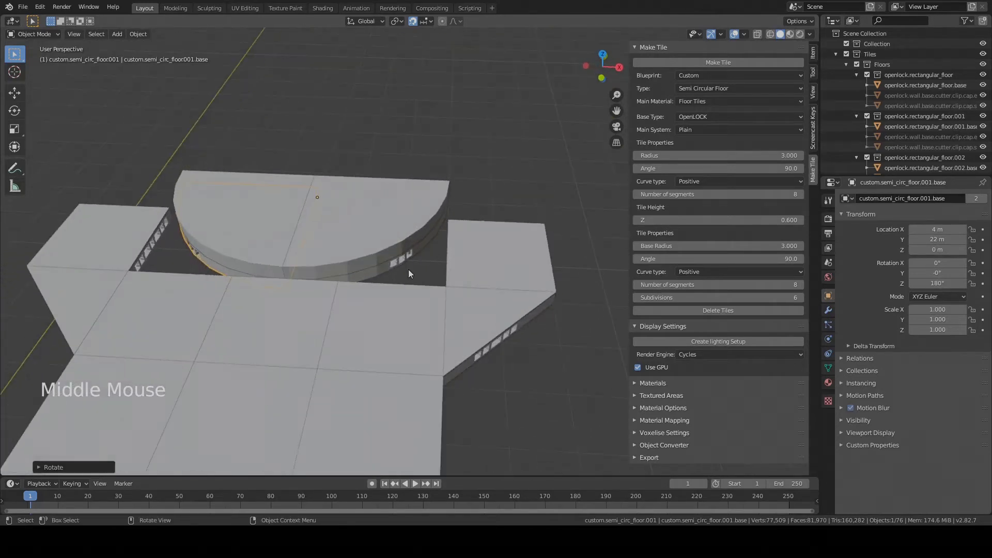
{"action": "left_click", "coordinate": [405, 259]}
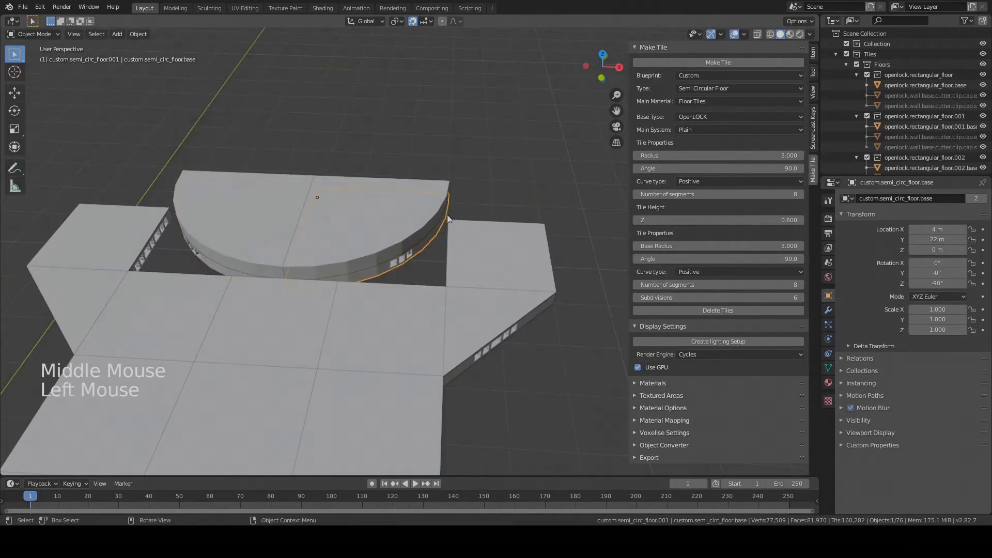
{"action": "key", "text": "KP_7"}
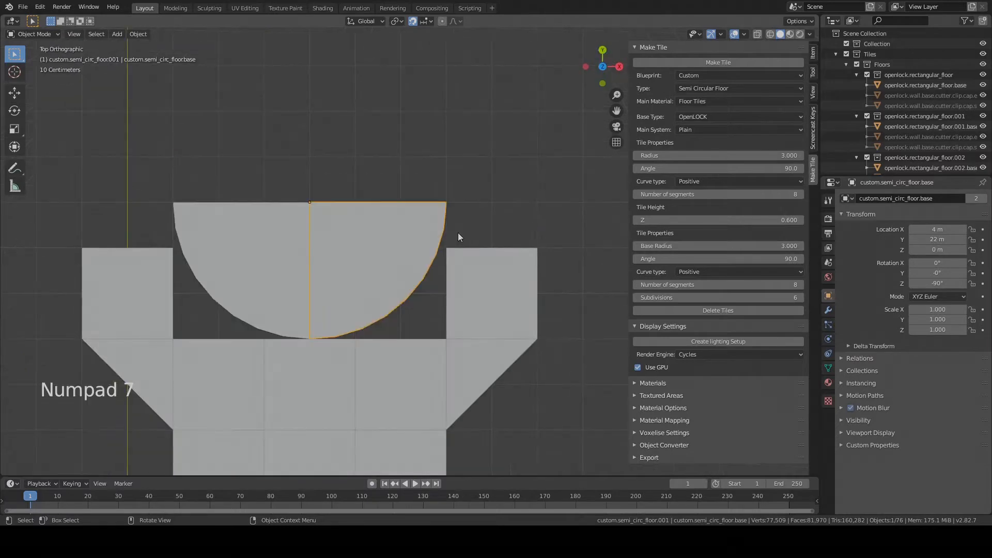
{"action": "left_click", "coordinate": [704, 73]}
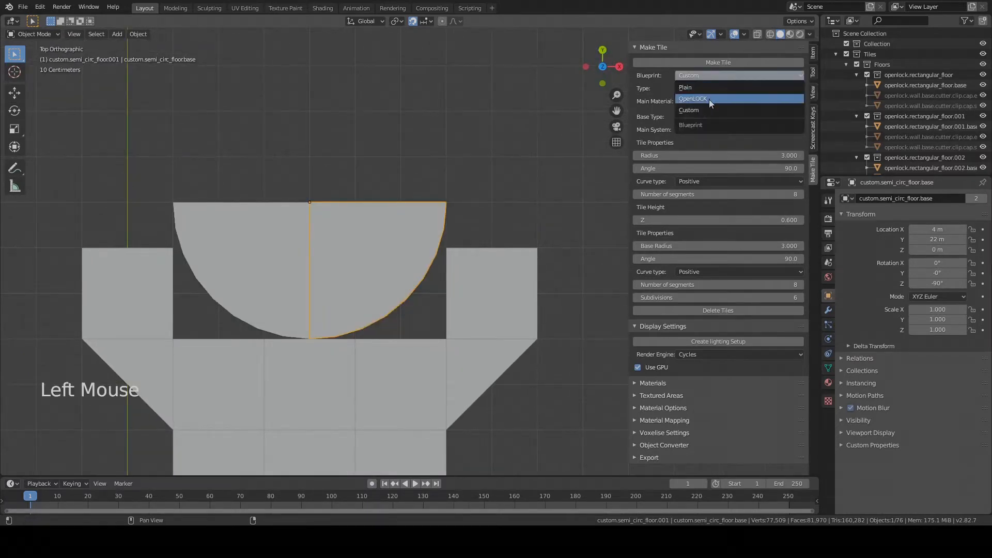
{"action": "left_click", "coordinate": [709, 98]}
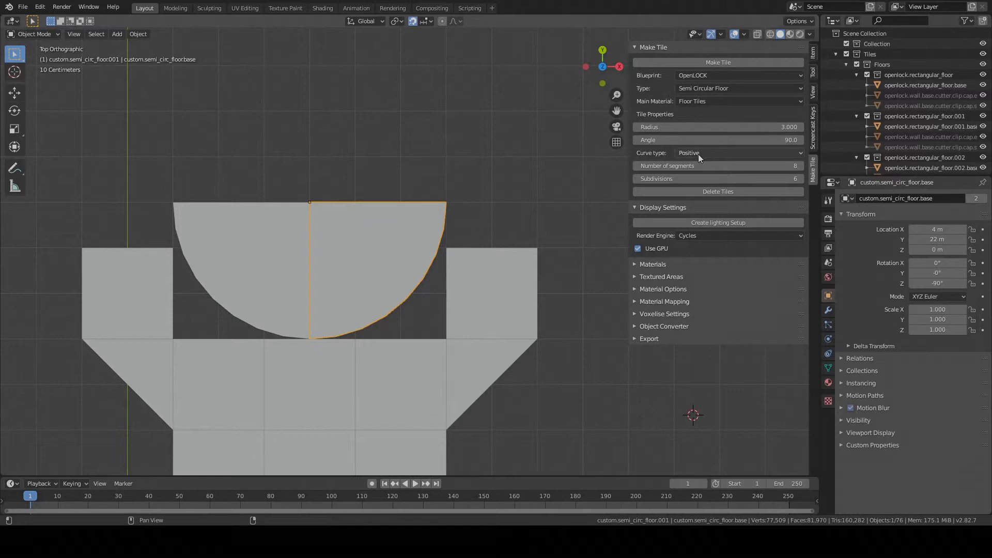
{"action": "left_click", "coordinate": [699, 153]}
{"action": "left_click", "coordinate": [712, 177]}
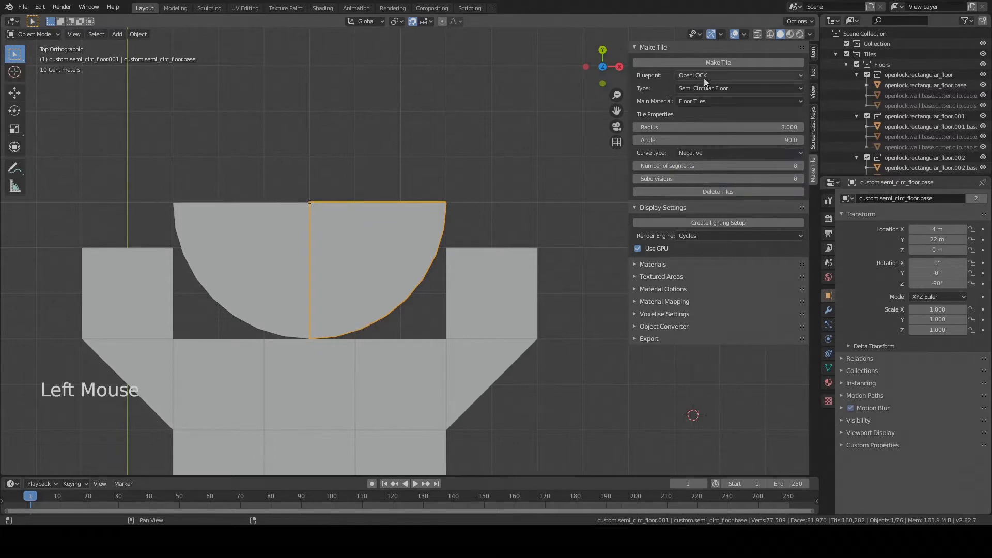
Make the negative-curve OpenLOCK tile and snap it to X 7 m, Y 19 m, rotated to 450° about Z, beside the half circle.
{"action": "left_click", "coordinate": [710, 63]}
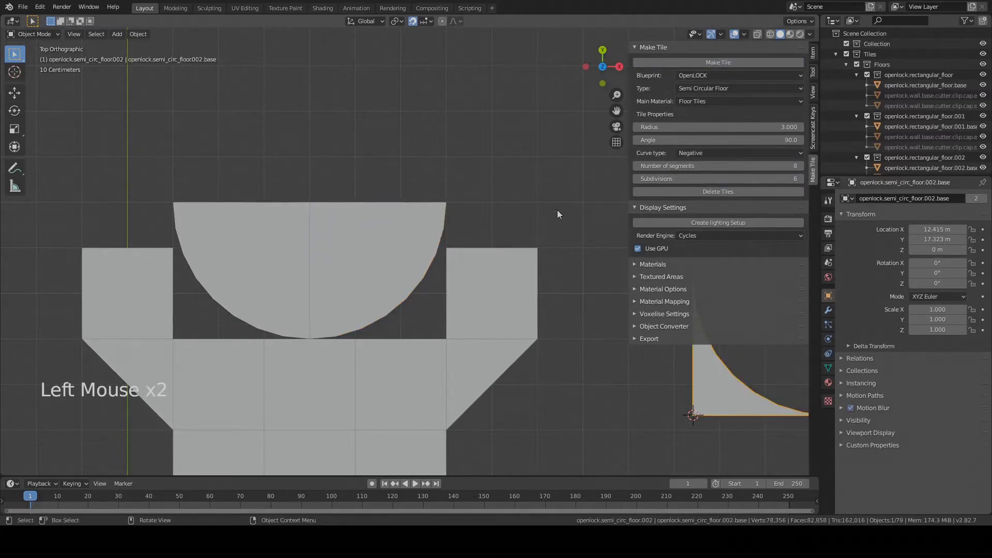
{"action": "key", "text": "g"}
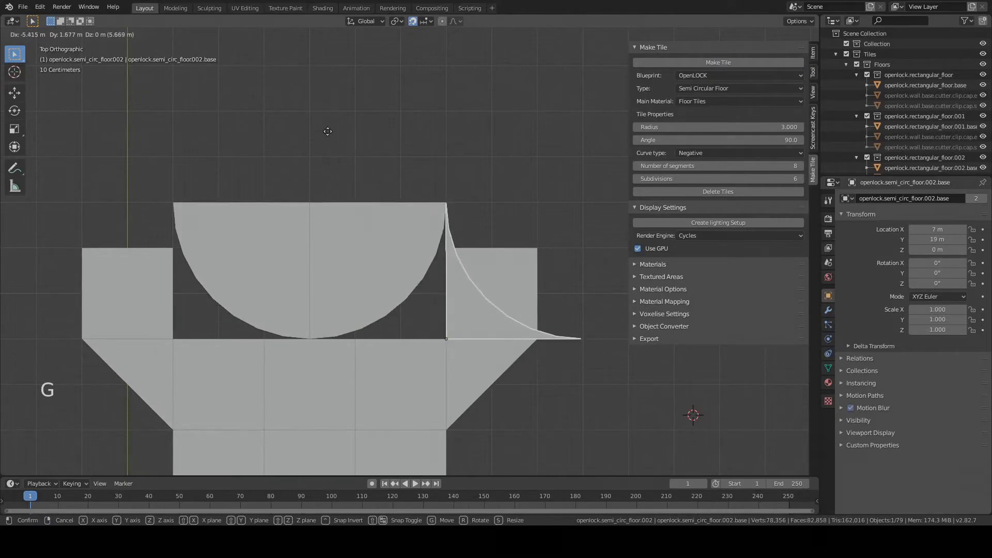
{"action": "left_click", "coordinate": [328, 131]}
{"action": "key", "text": "r"}
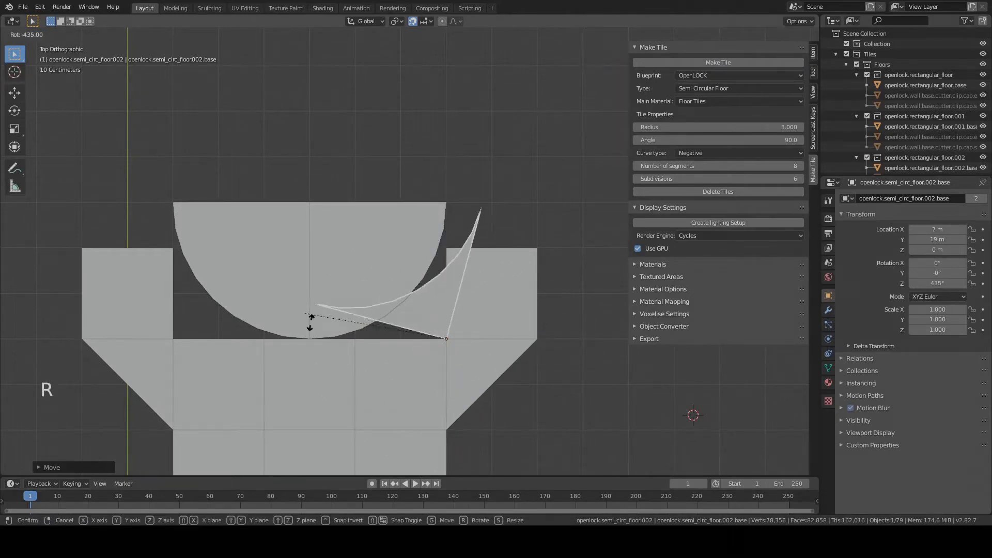
{"action": "left_click", "coordinate": [328, 339]}
{"action": "middle_click_drag", "start_coordinate": [476, 355], "coordinate": [443, 292]}
{"action": "key", "text": "KP_7"}
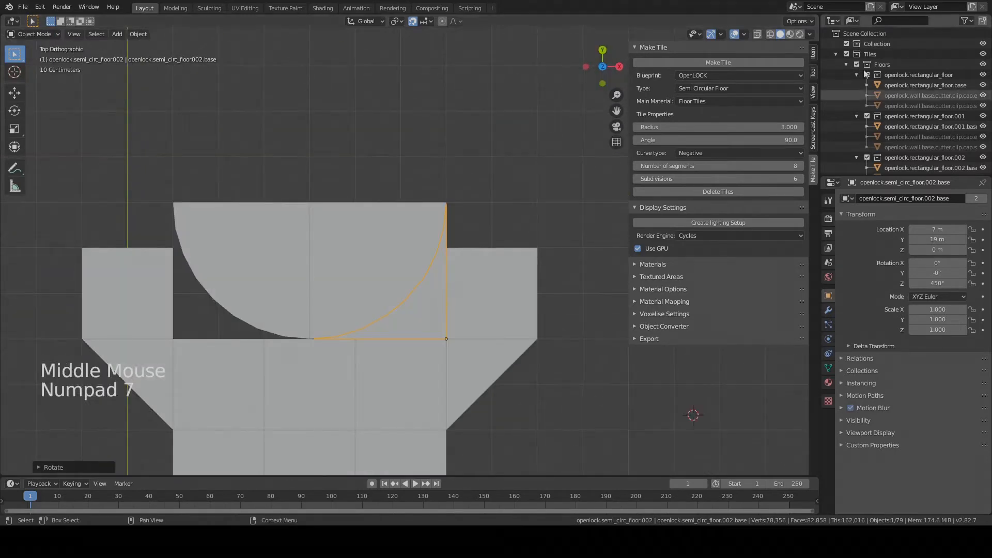
Make a second negative-curve OpenLOCK tile and snap it into the remaining gap on the half circle's other side.
{"action": "left_click", "coordinate": [748, 61]}
{"action": "scroll", "coordinate": [548, 185], "scroll_direction": "down", "scroll_amount": 2}
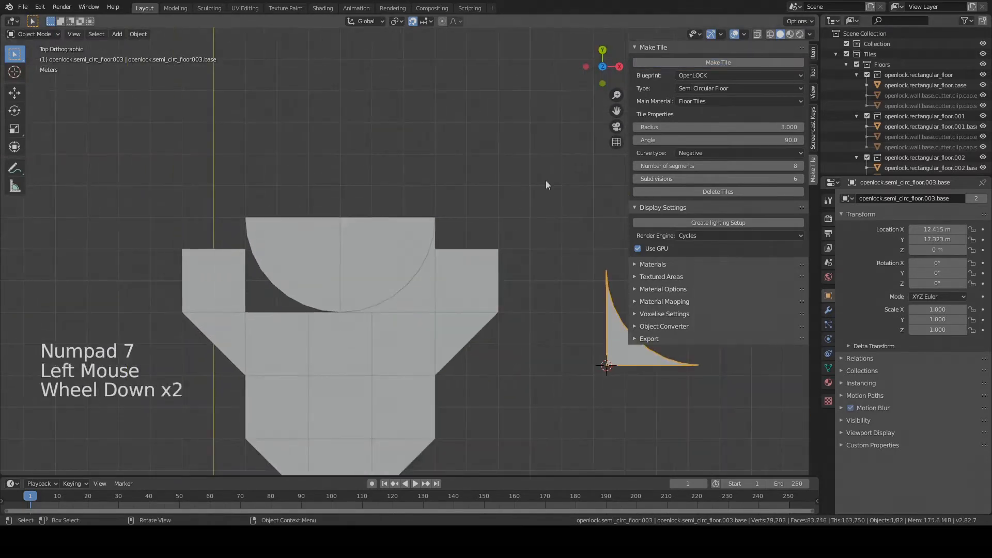
{"action": "key", "text": "g"}
{"action": "left_click", "coordinate": [231, 146]}
{"action": "middle_click_drag", "start_coordinate": [231, 145], "coordinate": [275, 199]}
{"action": "scroll", "coordinate": [275, 200], "scroll_direction": "up", "scroll_amount": 2}
Select the rectangular floor tile beside the half circle and set the blueprint to Custom with a Plain main system for the next tile.
{"action": "left_click", "coordinate": [556, 162]}
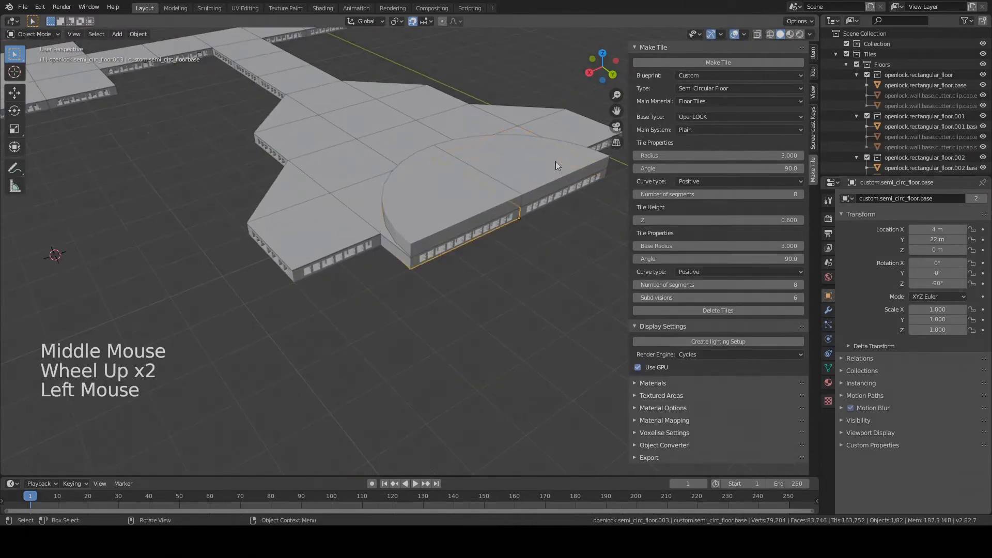
{"action": "scroll", "coordinate": [495, 269], "scroll_direction": "down", "scroll_amount": 1}
{"action": "middle_click_drag", "start_coordinate": [504, 268], "coordinate": [455, 300]}
{"action": "left_click", "coordinate": [325, 212]}
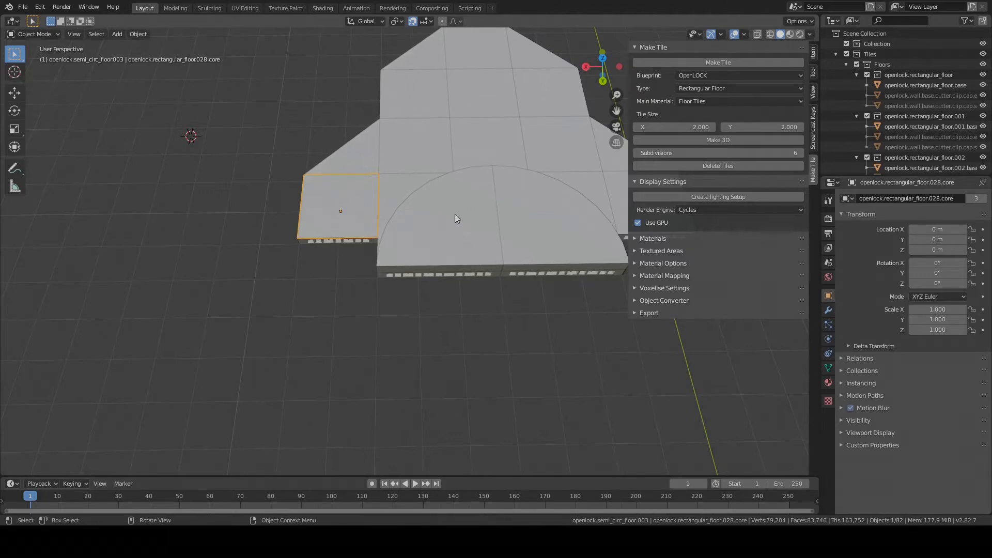
{"action": "left_click", "coordinate": [469, 233]}
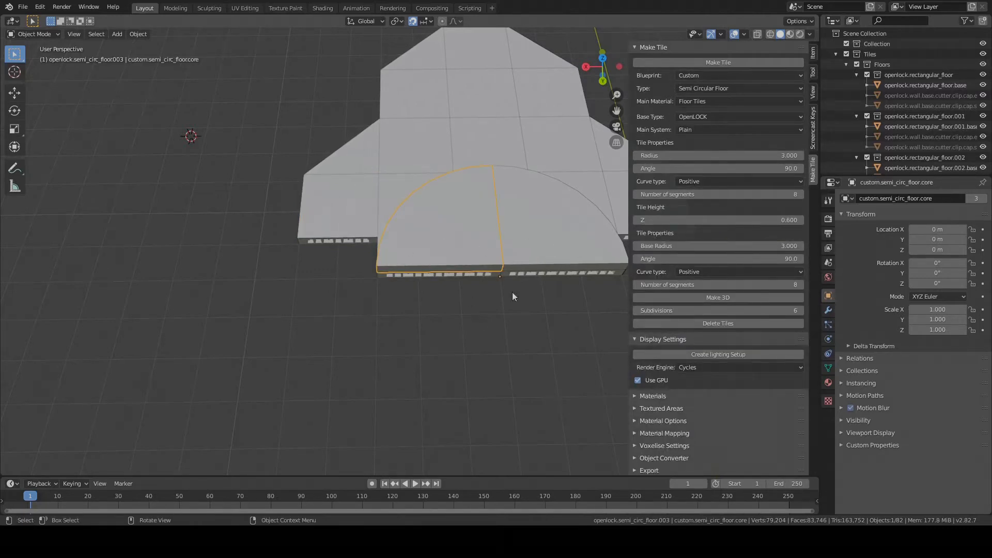
{"action": "left_click", "coordinate": [341, 214]}
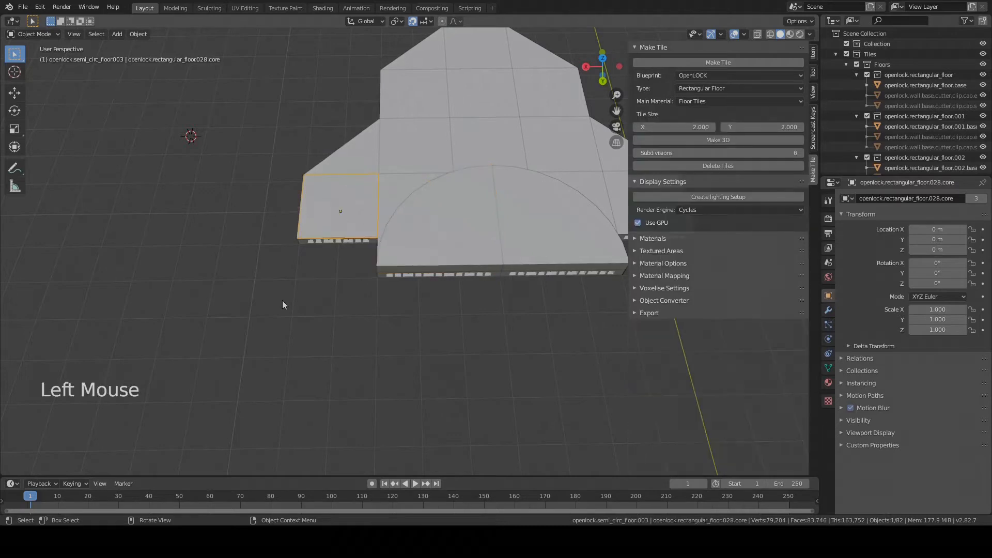
{"action": "left_click", "coordinate": [720, 75]}
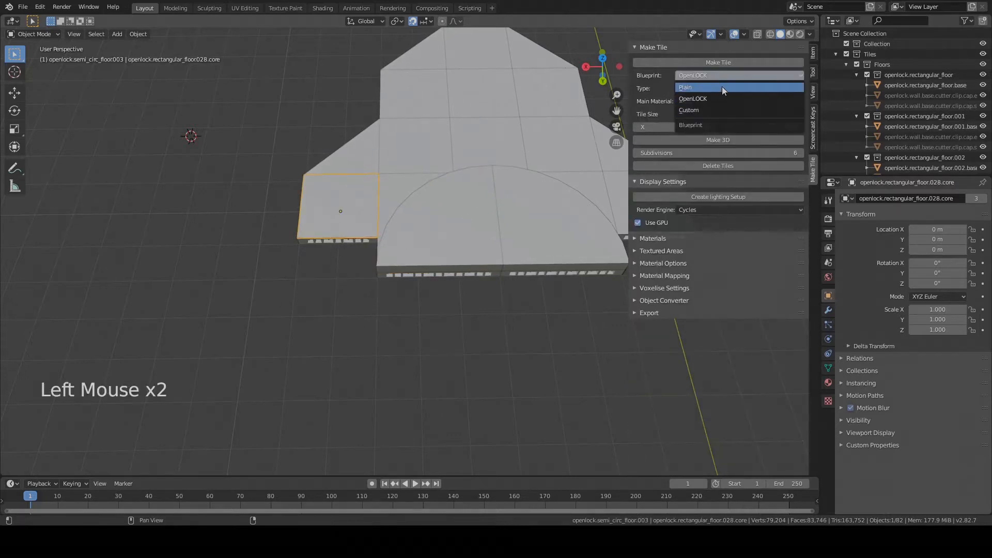
{"action": "left_click", "coordinate": [714, 109]}
{"action": "left_click", "coordinate": [687, 130]}
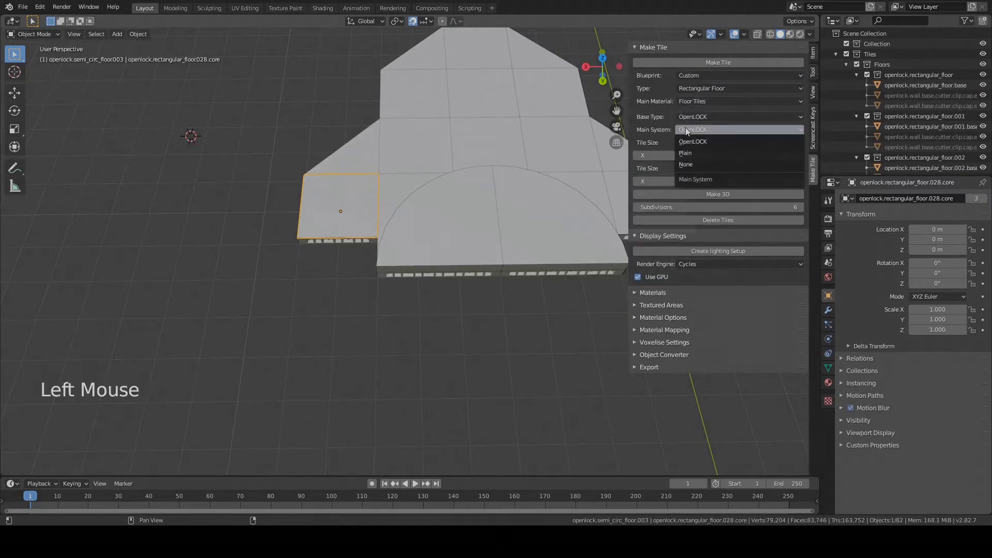
{"action": "left_click", "coordinate": [719, 165]}
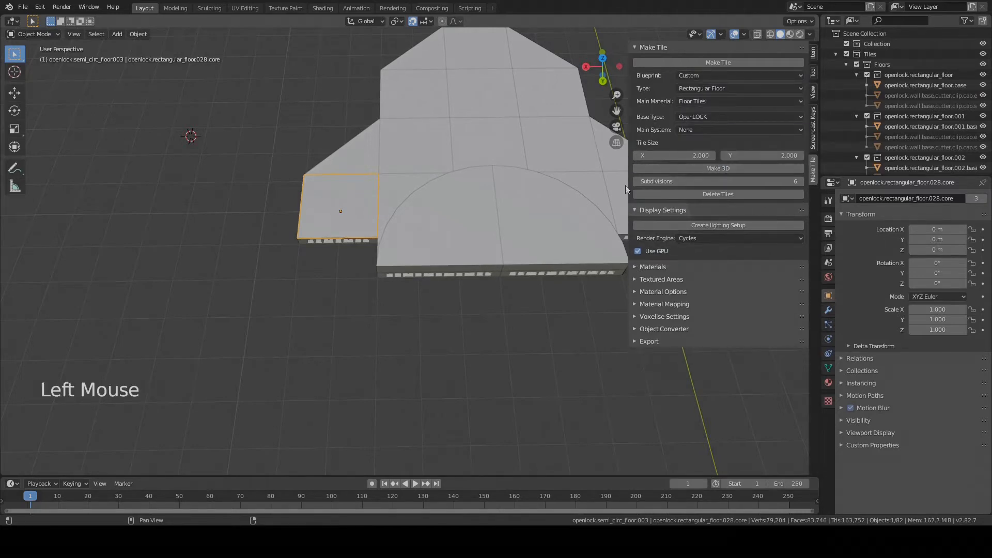
{"action": "left_click", "coordinate": [685, 130]}
{"action": "left_click", "coordinate": [705, 154]}
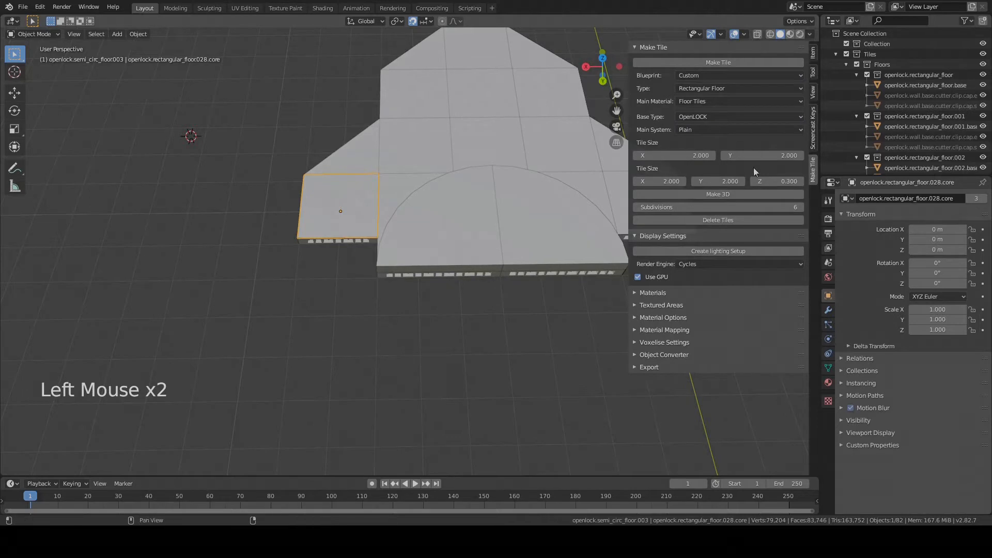
Set the custom rectangular tile's X and Y size to 3.000 and its height to 0.600.
{"action": "left_click", "coordinate": [665, 155]}
{"action": "left_click", "coordinate": [771, 156]}
{"action": "type", "text": "3"}
{"action": "key", "text": "Return"}
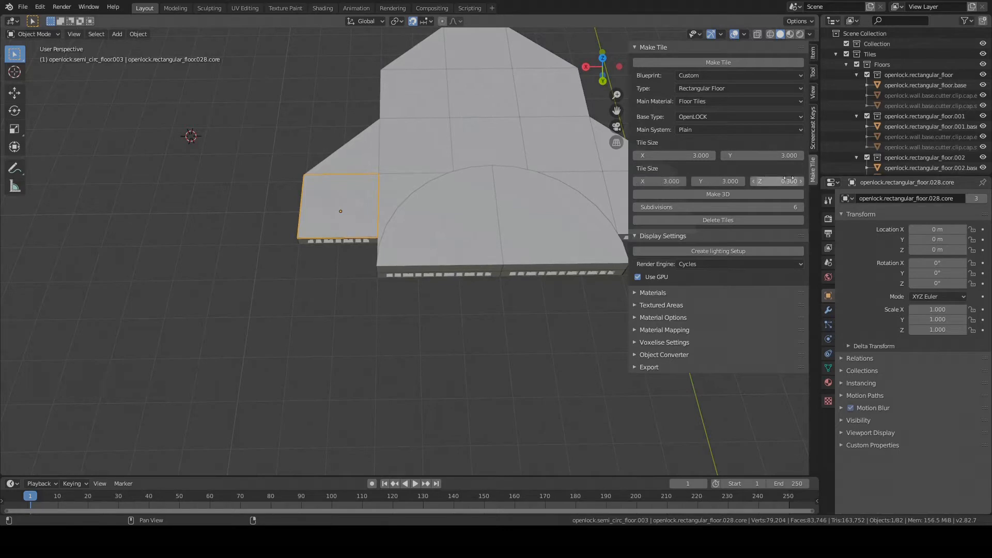
{"action": "left_click", "coordinate": [778, 180]}
{"action": "type", "text": "0.6"}
{"action": "key", "text": "Return"}
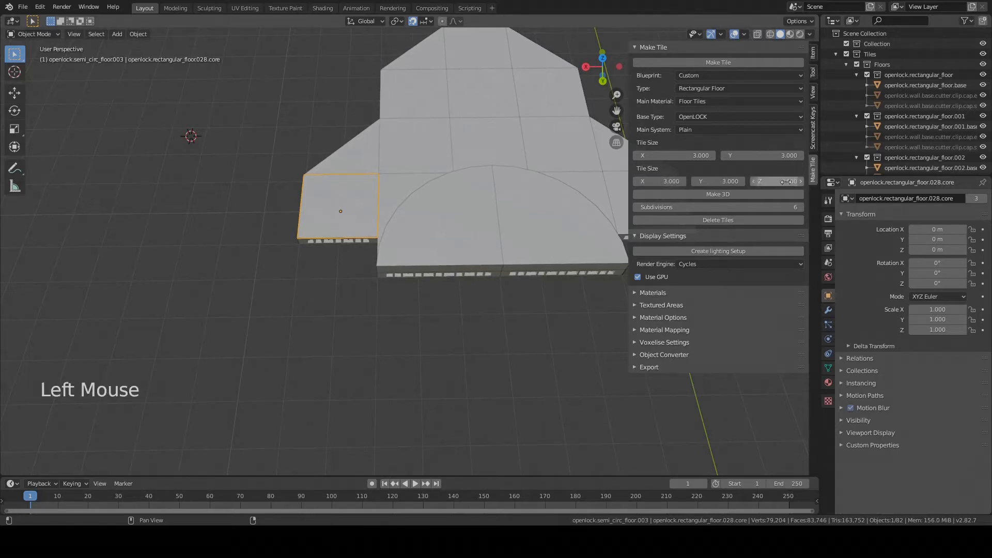
Make the custom rectangular tile and move it to X 6 m, Y 23 m above the half circle.
{"action": "left_click", "coordinate": [724, 62]}
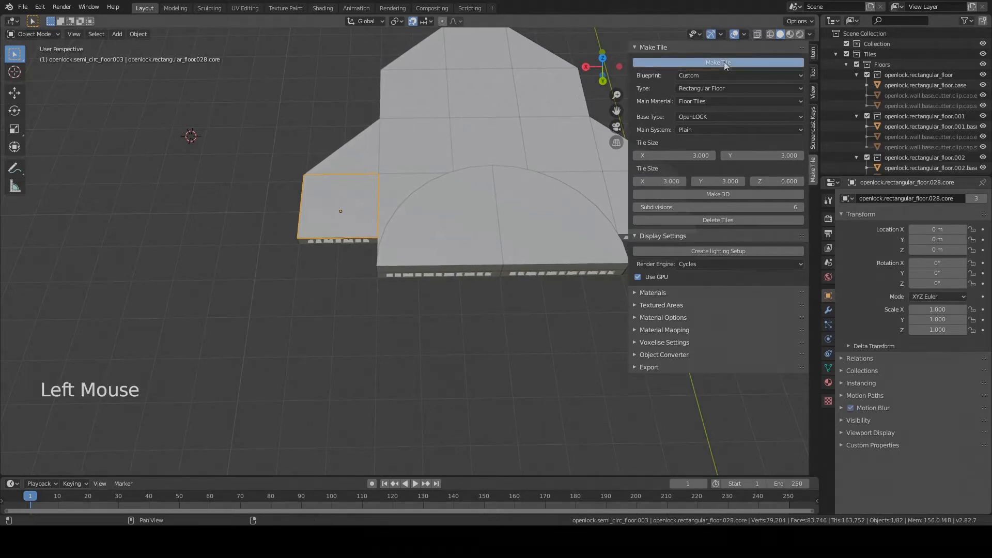
{"action": "key", "text": "KP_7"}
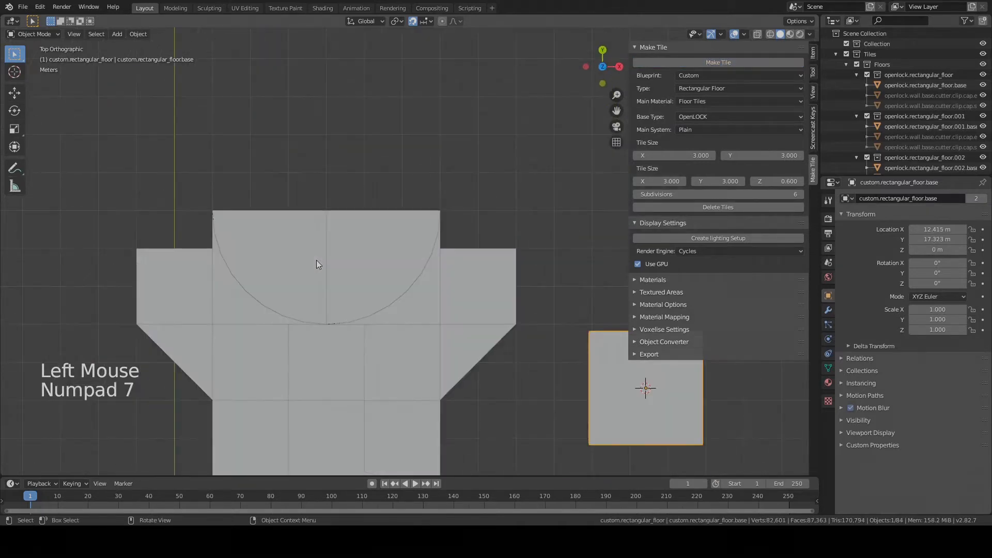
{"action": "scroll", "coordinate": [323, 261], "scroll_direction": "down", "scroll_amount": 2}
{"action": "key", "text": "g"}
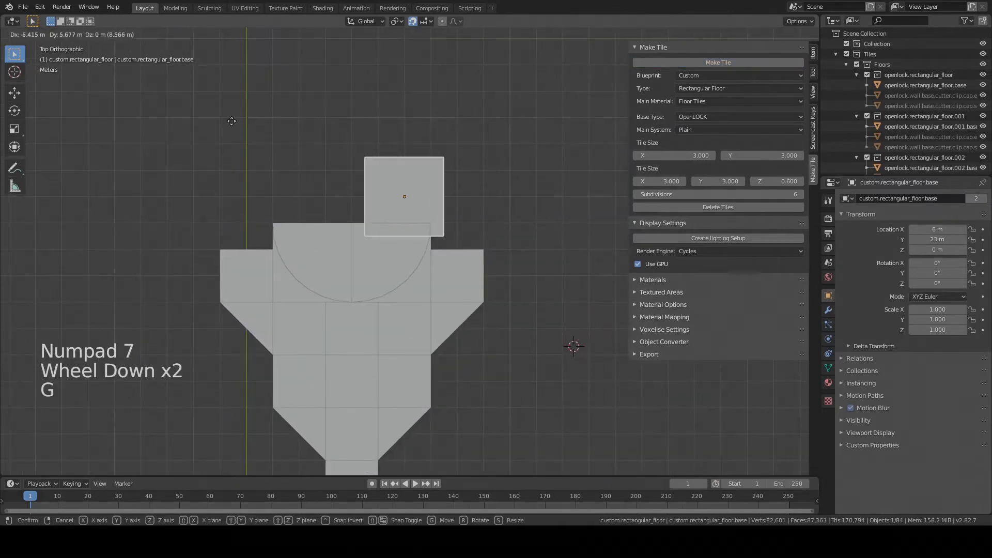
{"action": "left_click", "coordinate": [231, 122]}
Reposition the custom rectangular tile at X 5.5 m, Y 23.5 m with finer grid snapping, flush with the half circle's straight edge.
{"action": "scroll", "coordinate": [354, 153], "scroll_direction": "up", "scroll_amount": 7}
{"action": "middle_click_drag", "start_coordinate": [322, 125], "coordinate": [376, 335], "text": "shift"}
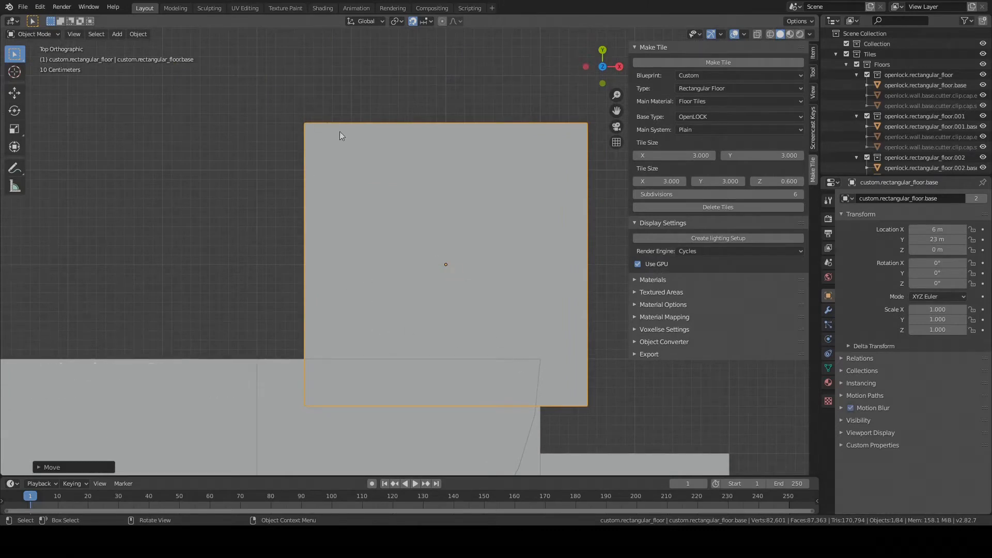
{"action": "scroll", "coordinate": [494, 273], "scroll_direction": "down", "scroll_amount": 4}
{"action": "key", "text": "g"}
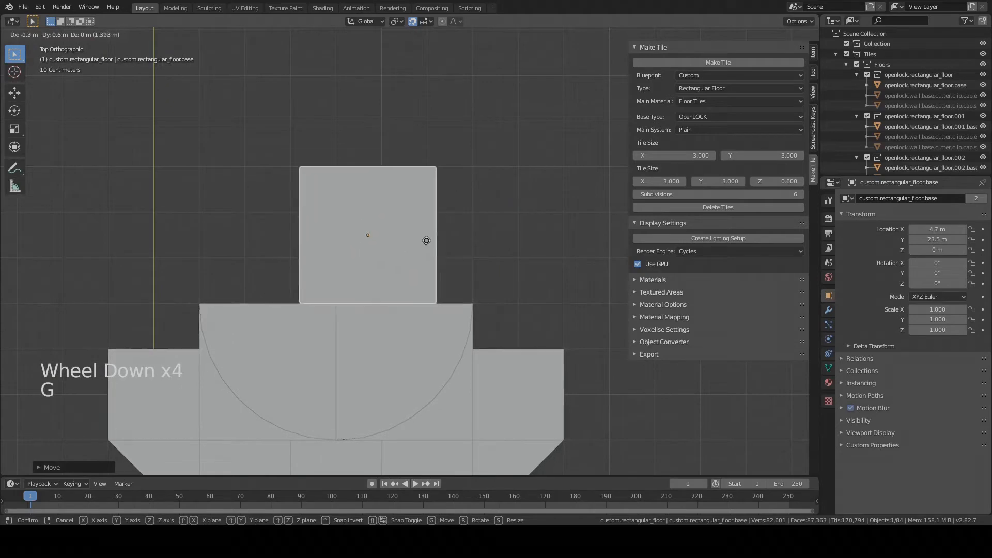
{"action": "scroll", "coordinate": [419, 233], "scroll_direction": "down", "scroll_amount": 4}
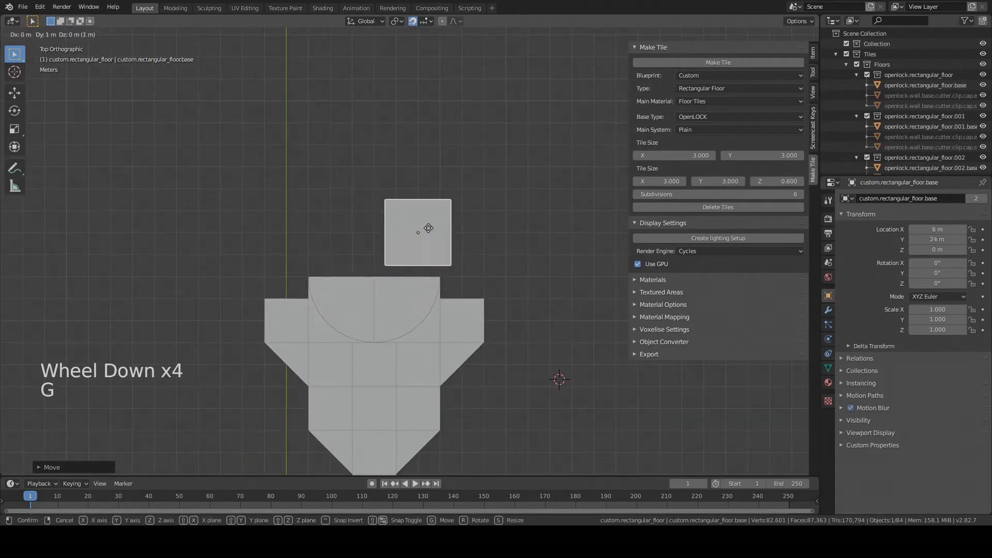
{"action": "left_click", "coordinate": [428, 227]}
{"action": "scroll", "coordinate": [411, 245], "scroll_direction": "up", "scroll_amount": 7}
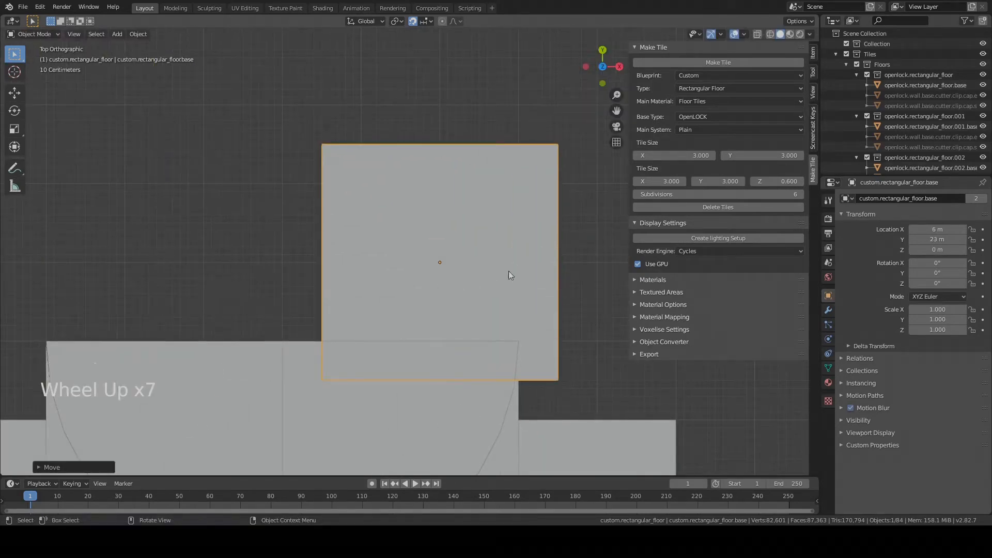
{"action": "key", "text": "g"}
{"action": "left_click", "coordinate": [467, 228]}
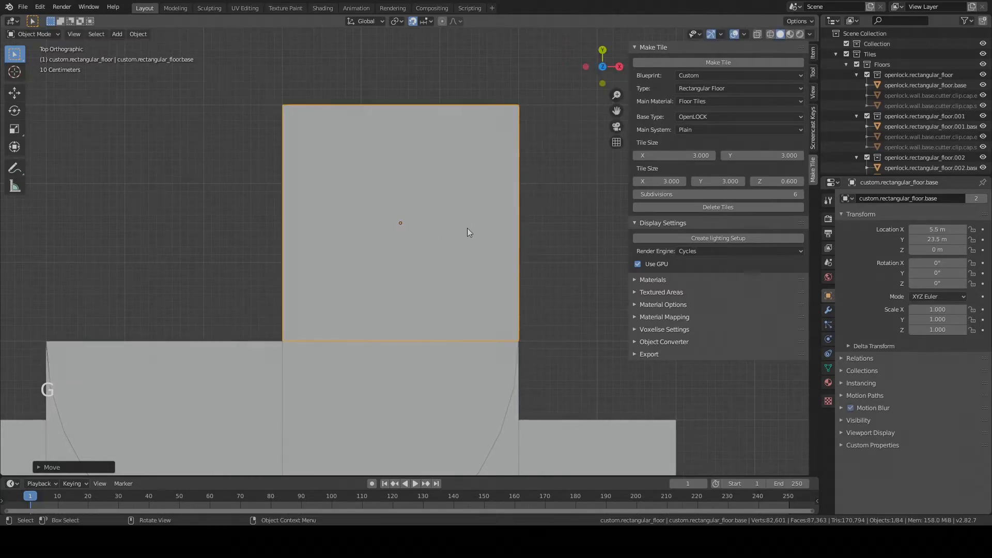
Make another custom 3 × 3 rectangular tile and place it at X 2.5 m, Y 23.5 m, using finer grid snapping.
{"action": "scroll", "coordinate": [468, 231], "scroll_direction": "down", "scroll_amount": 4}
{"action": "left_click", "coordinate": [723, 63]}
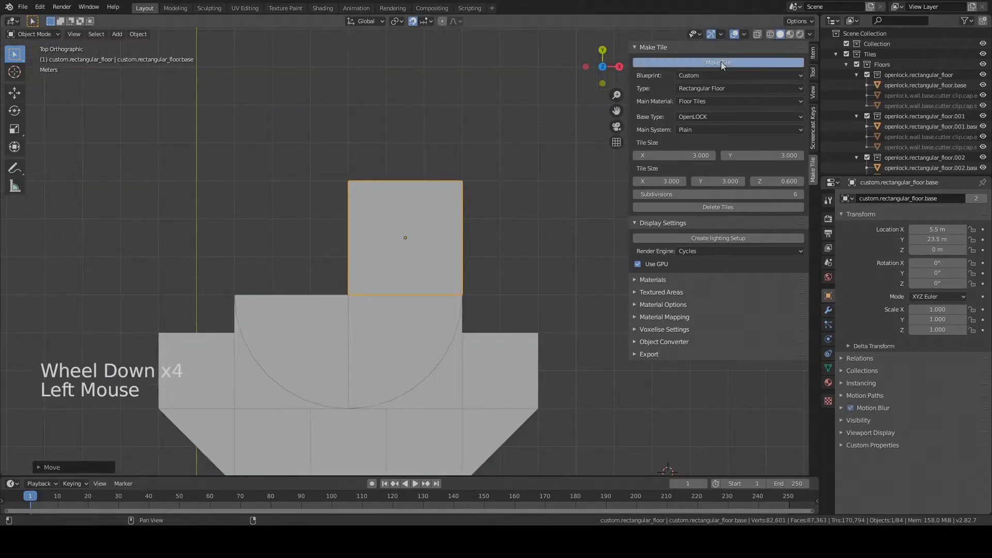
{"action": "key", "text": "g"}
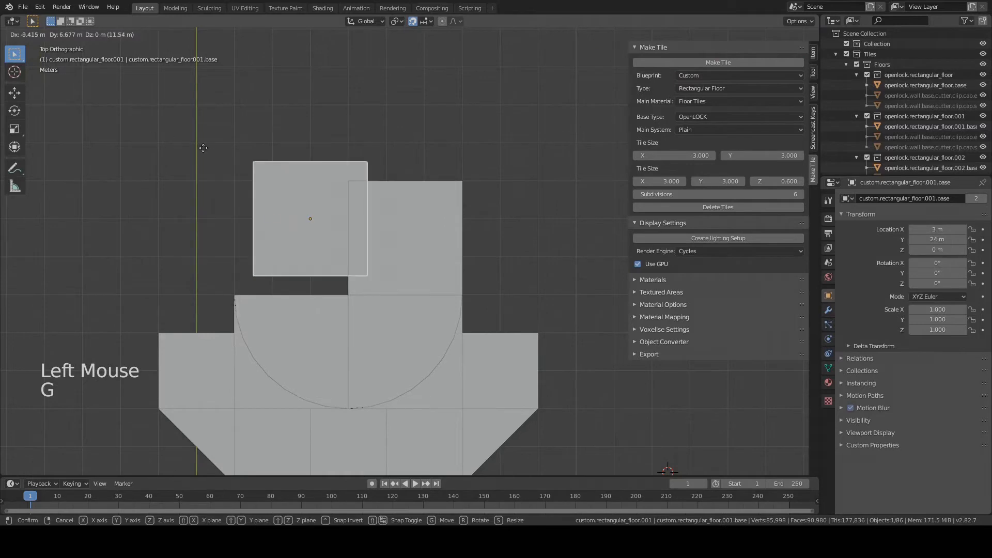
{"action": "left_click", "coordinate": [175, 152]}
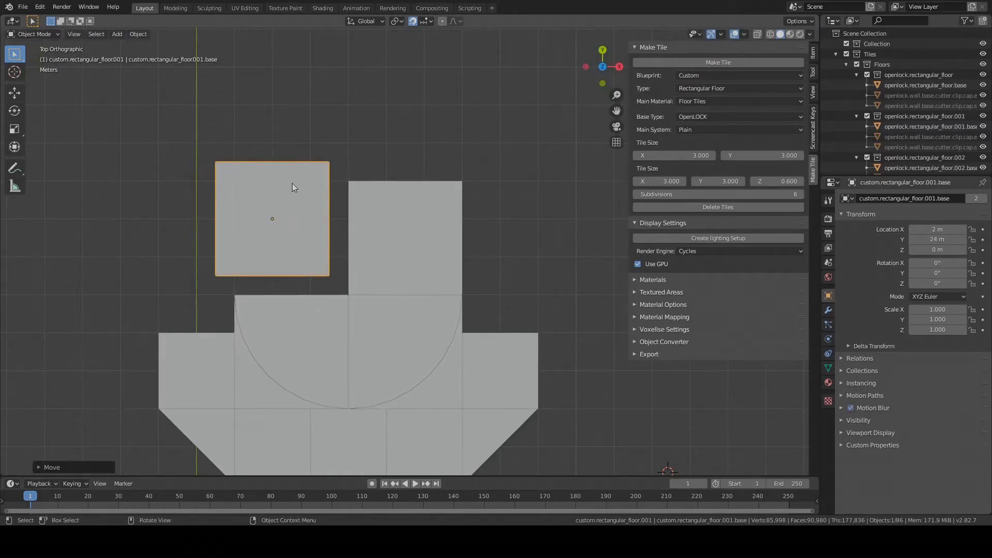
{"action": "key", "text": "g"}
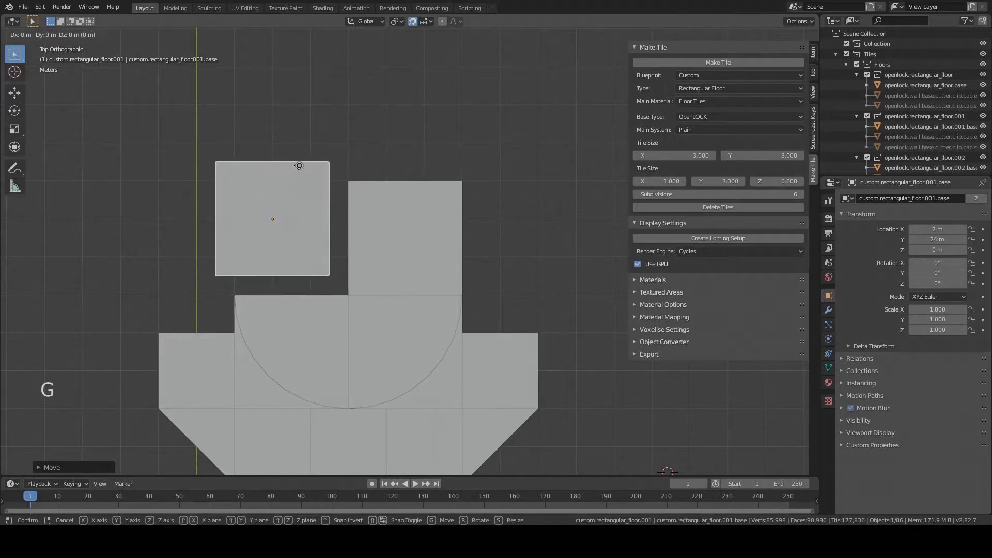
{"action": "key", "text": "shift"}
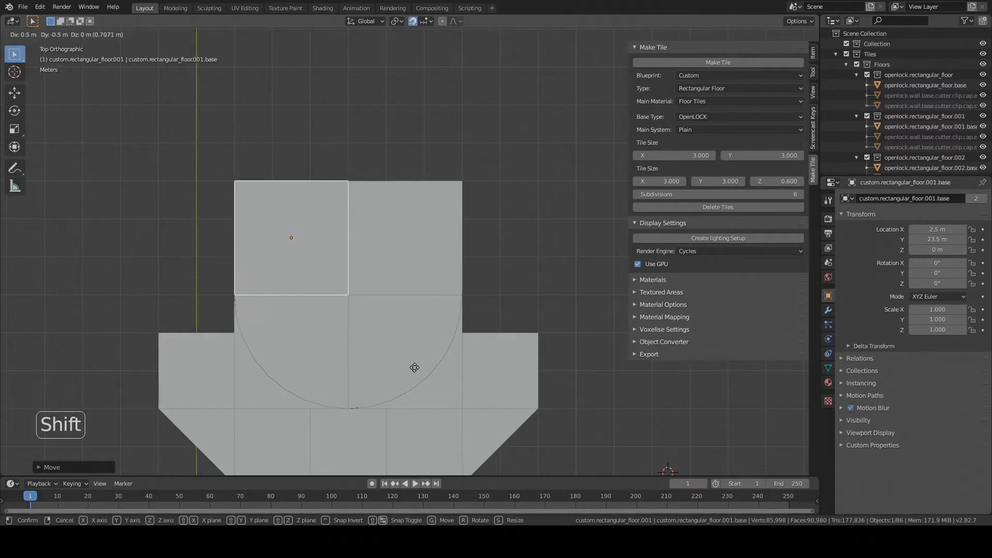
{"action": "left_click", "coordinate": [427, 376]}
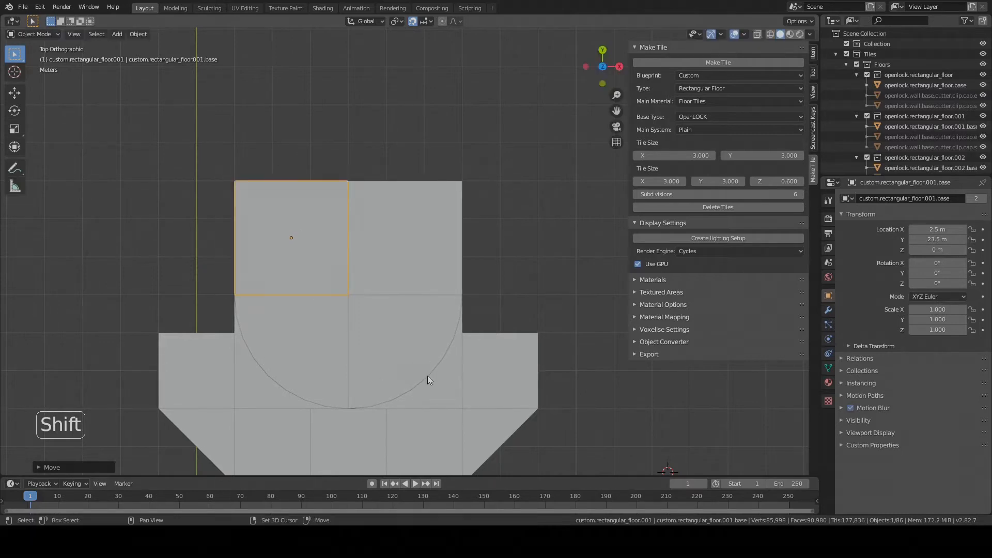
Make an OpenLOCK 2 × 2 rectangular tile from the settings of the floor tile beside the dais and place it at X 8 m, Y 22 m.
{"action": "scroll", "coordinate": [190, 213], "scroll_direction": "down", "scroll_amount": 3}
{"action": "middle_click_drag", "start_coordinate": [456, 221], "coordinate": [407, 215], "text": "shift"}
{"action": "scroll", "coordinate": [447, 272], "scroll_direction": "up", "scroll_amount": 1}
{"action": "scroll", "coordinate": [450, 264], "scroll_direction": "up", "scroll_amount": 1}
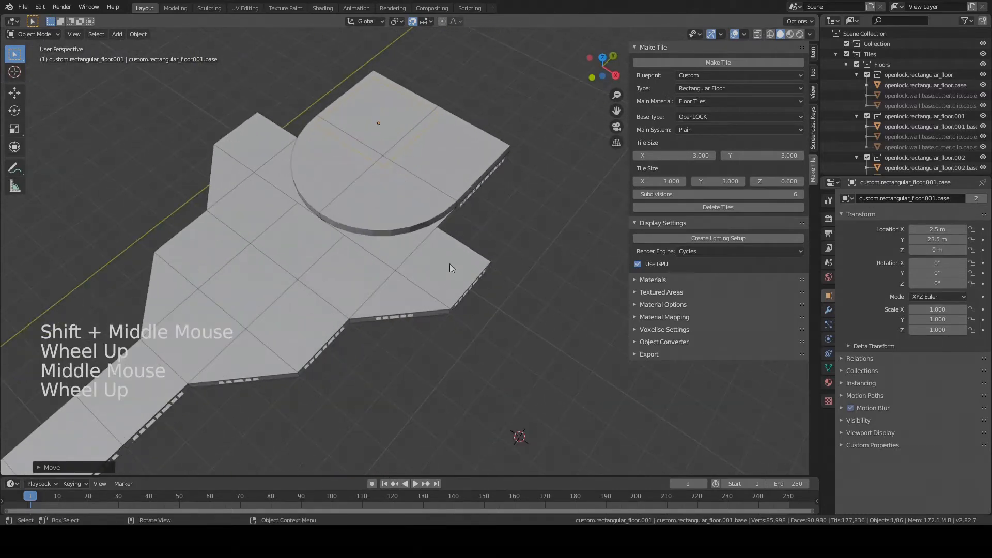
{"action": "left_click", "coordinate": [450, 265]}
{"action": "key", "text": "KP_7"}
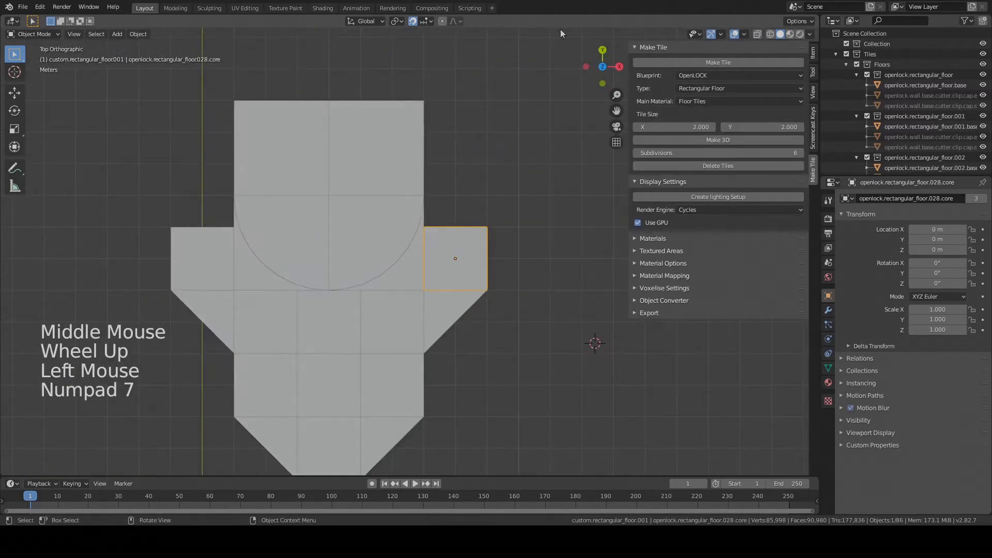
{"action": "left_click", "coordinate": [681, 65]}
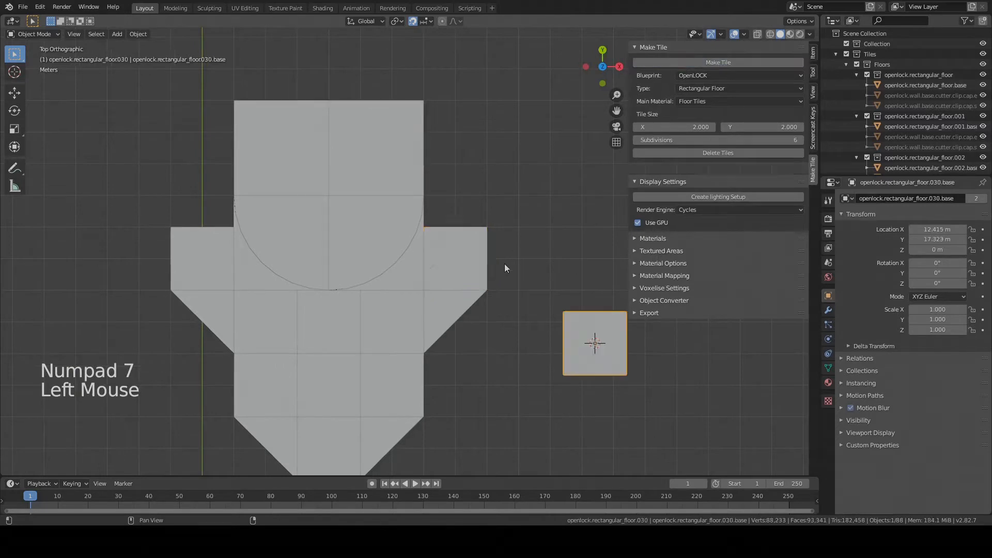
{"action": "key", "text": "g"}
{"action": "left_click", "coordinate": [353, 126]}
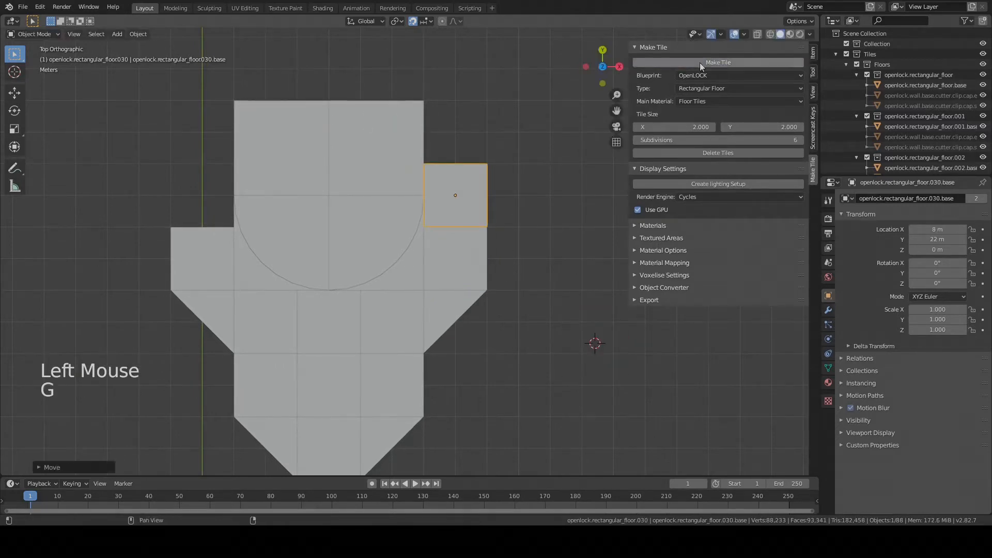
Make another OpenLOCK rectangular tile and place it at X 8 m, Y 24 m.
{"action": "left_click", "coordinate": [682, 63]}
{"action": "key", "text": "g"}
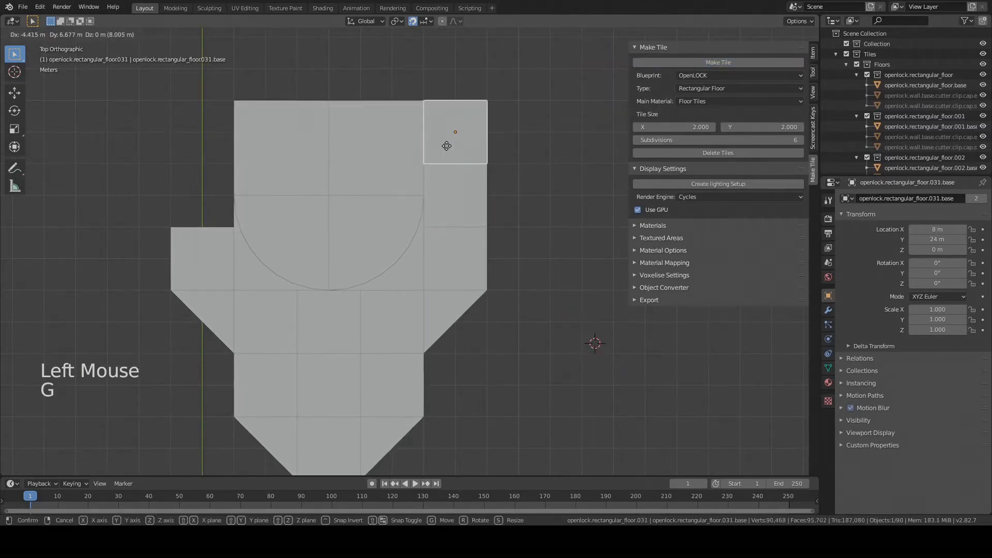
{"action": "left_click", "coordinate": [453, 138]}
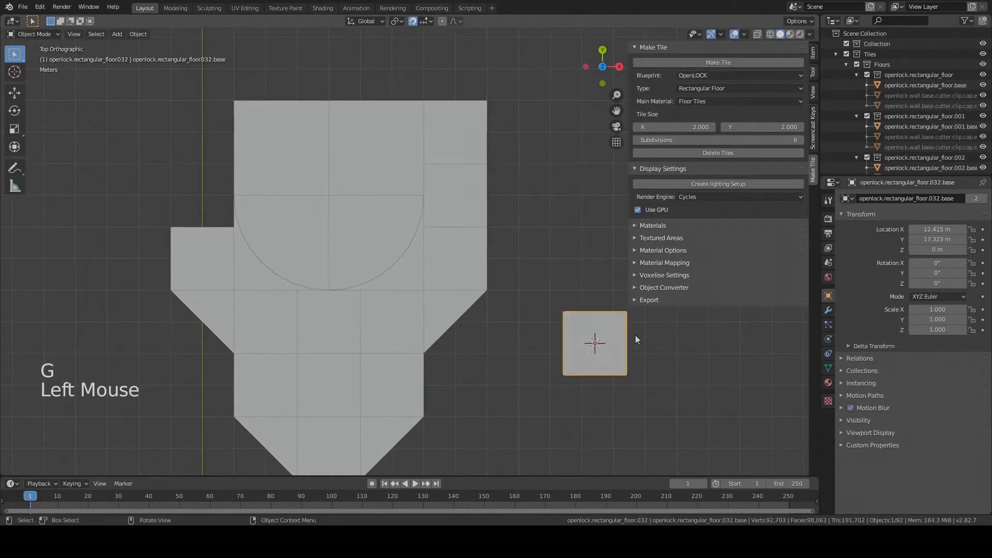
Place OpenLOCK rectangular tiles along the opposite side of the dais at X 0 m, Y 22 m and X 0 m, Y 24 m.
{"action": "key", "text": "g"}
{"action": "left_click", "coordinate": [237, 182]}
{"action": "left_click", "coordinate": [757, 63]}
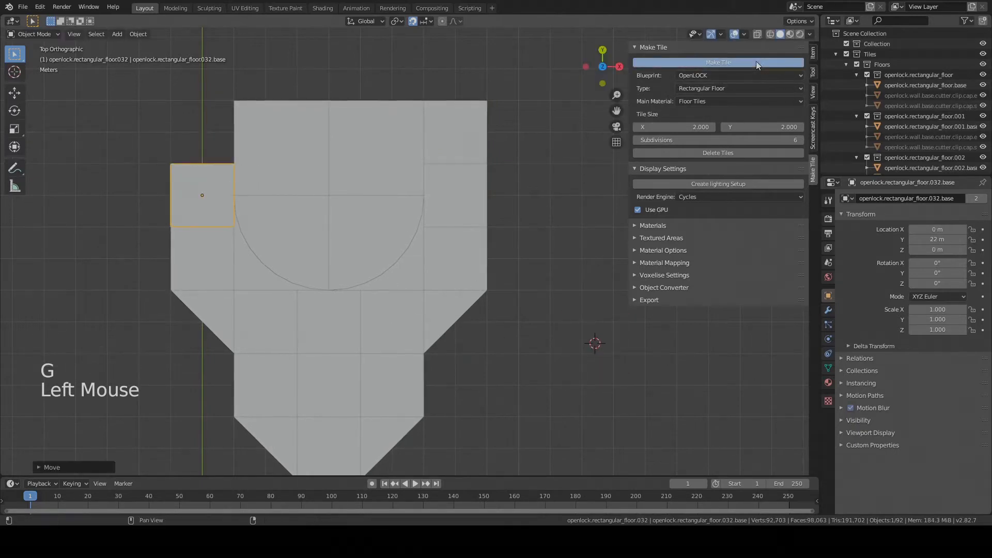
{"action": "key", "text": "g"}
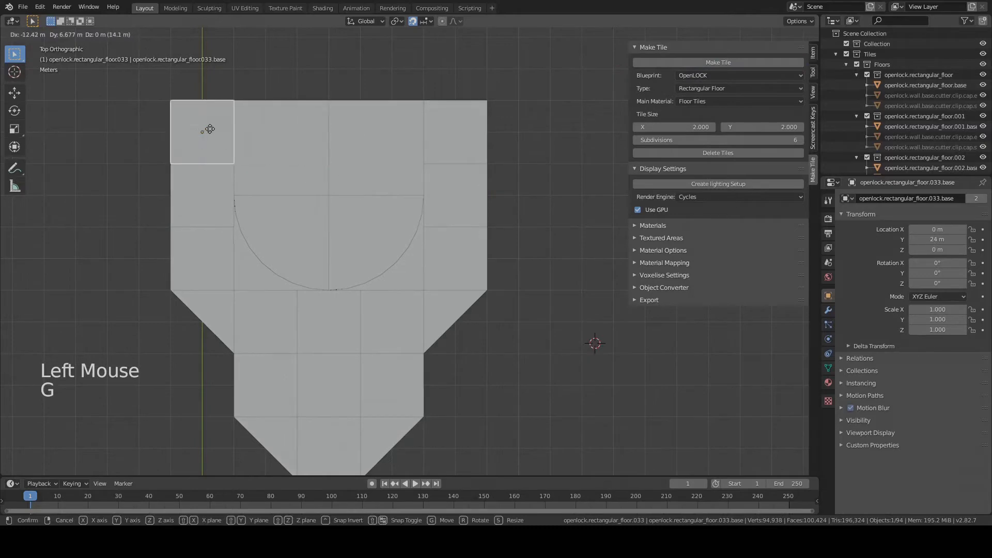
{"action": "left_click", "coordinate": [203, 133]}
Select the raised quarter-circle floor tile on the positive-X side of the dais.
{"action": "scroll", "coordinate": [392, 246], "scroll_direction": "down", "scroll_amount": 2}
{"action": "scroll", "coordinate": [392, 251], "scroll_direction": "up", "scroll_amount": 3}
{"action": "middle_click_drag", "start_coordinate": [392, 250], "coordinate": [394, 169]}
{"action": "left_click", "coordinate": [371, 163]}
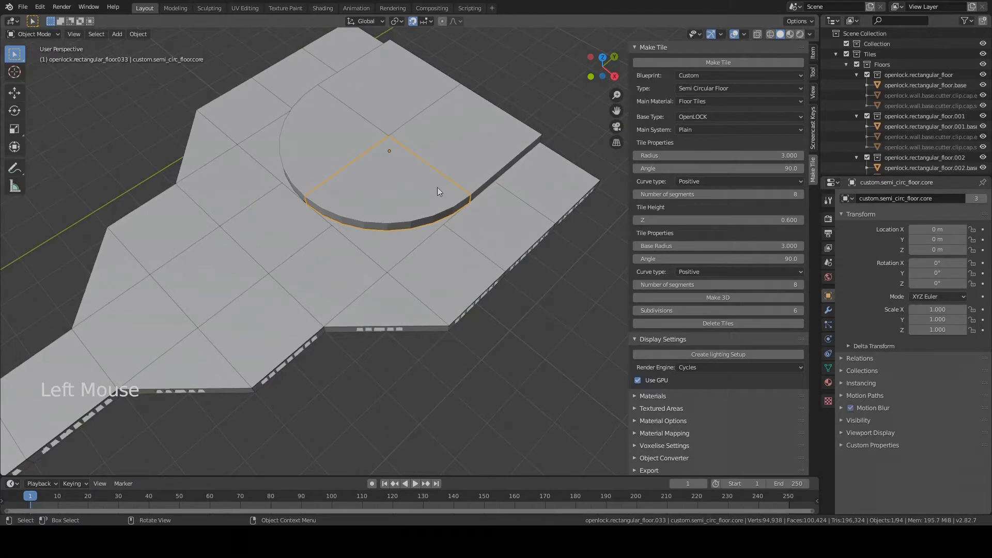
{"action": "middle_click_drag", "start_coordinate": [487, 163], "coordinate": [388, 259]}
{"action": "scroll", "coordinate": [395, 258], "scroll_direction": "up", "scroll_amount": 2}
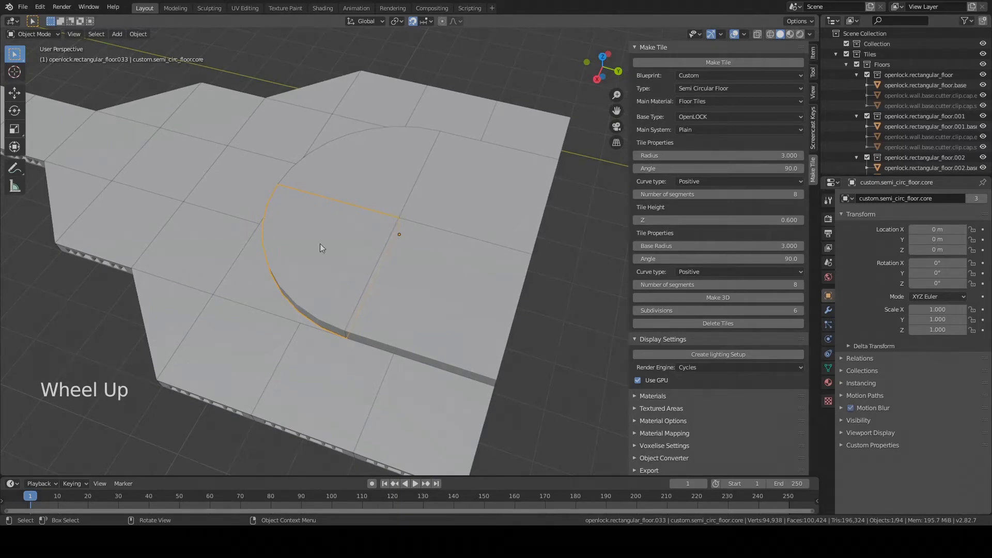
{"action": "scroll", "coordinate": [392, 209], "scroll_direction": "up", "scroll_amount": 1}
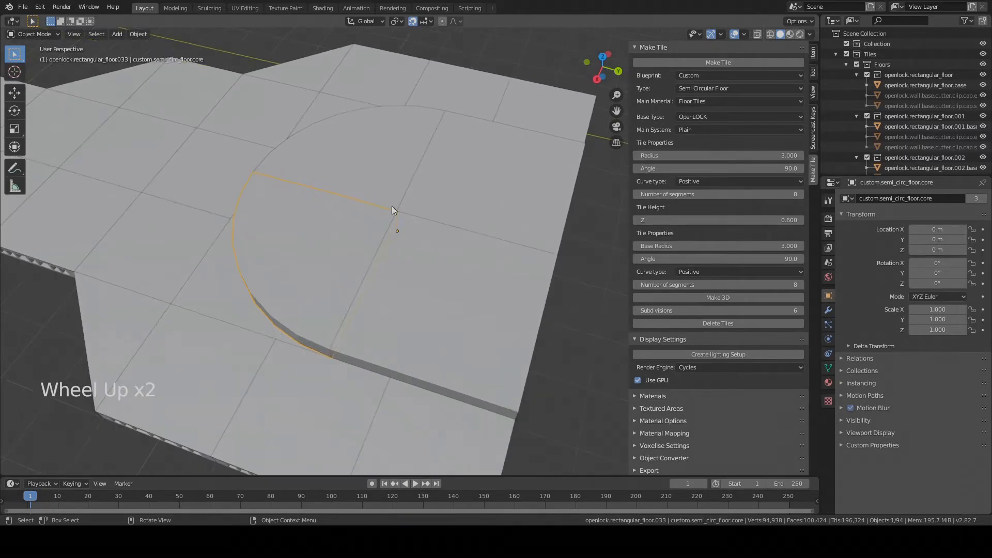
{"action": "left_click", "coordinate": [351, 230]}
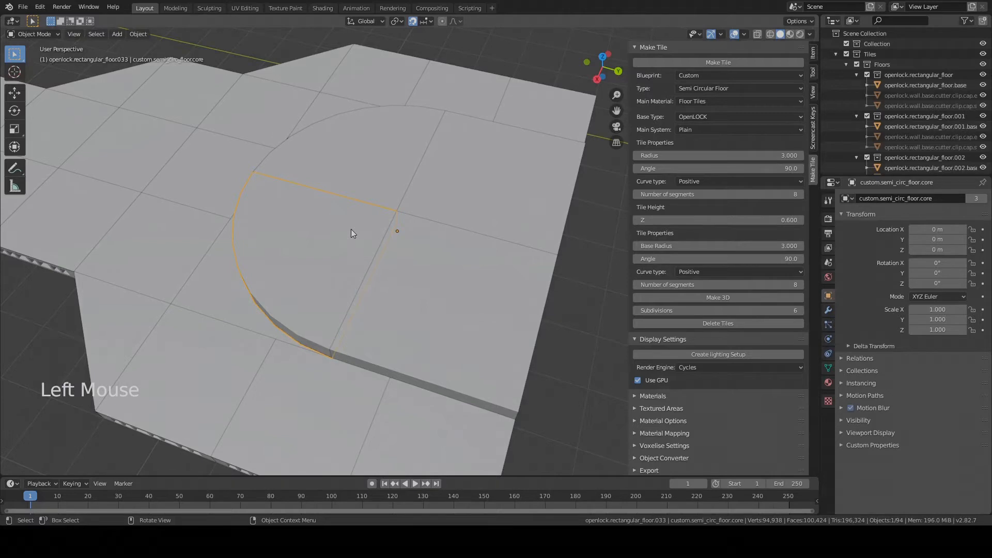
Snap the 3D cursor to the quarter circle's upper centre vertex in Edit Mode, then return to Object Mode.
{"action": "key", "text": "Tab"}
{"action": "scroll", "coordinate": [352, 230], "scroll_direction": "up", "scroll_amount": 6}
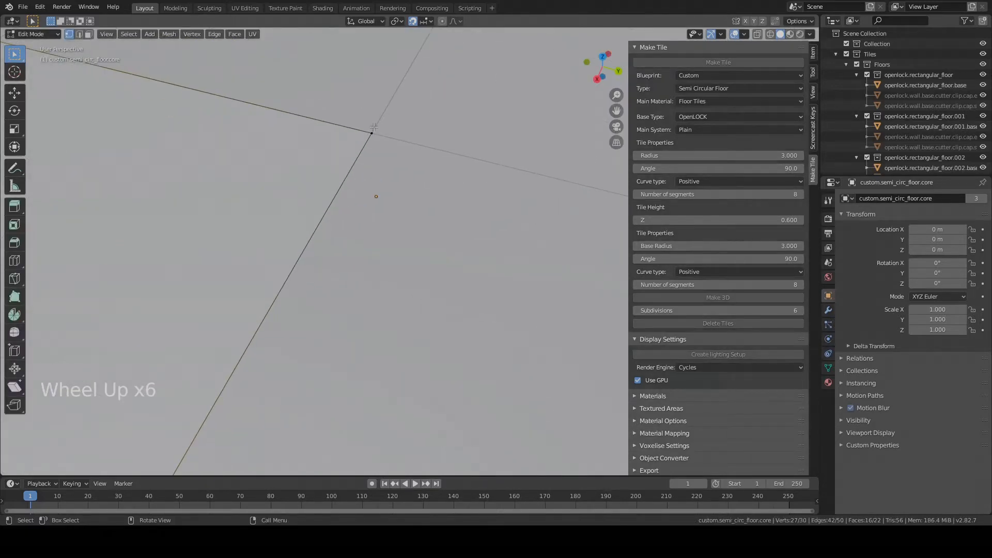
{"action": "left_click", "coordinate": [374, 127]}
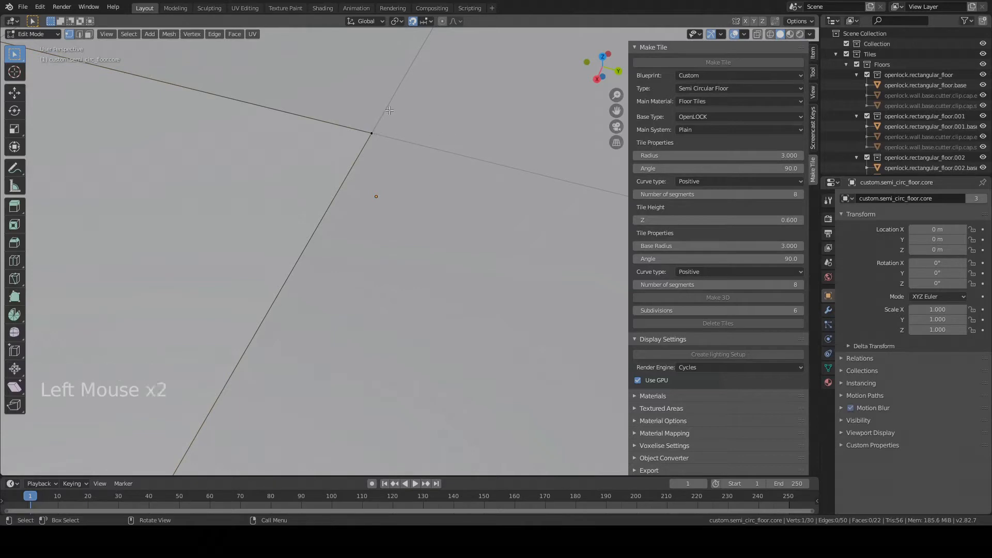
{"action": "scroll", "coordinate": [365, 118], "scroll_direction": "down", "scroll_amount": 4}
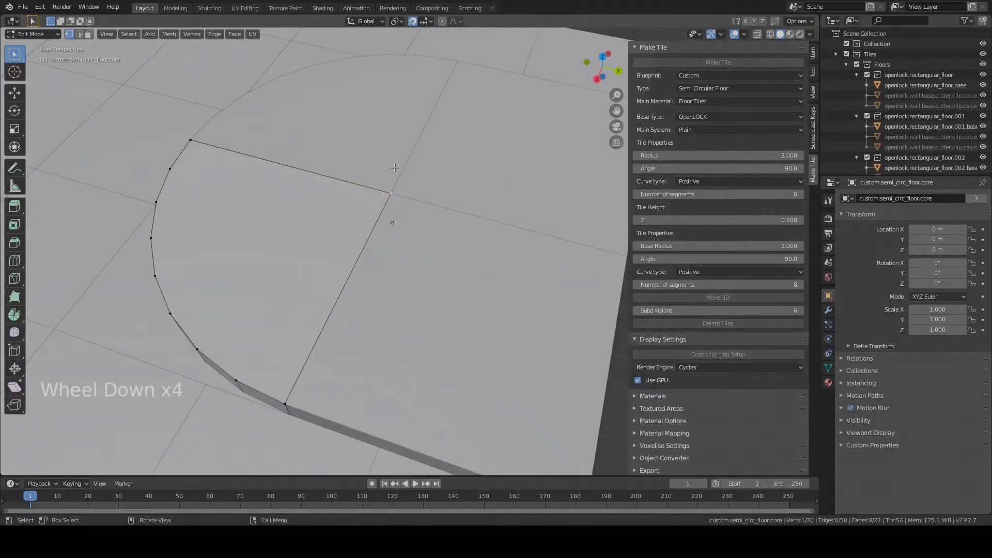
{"action": "key", "text": "shift+s"}
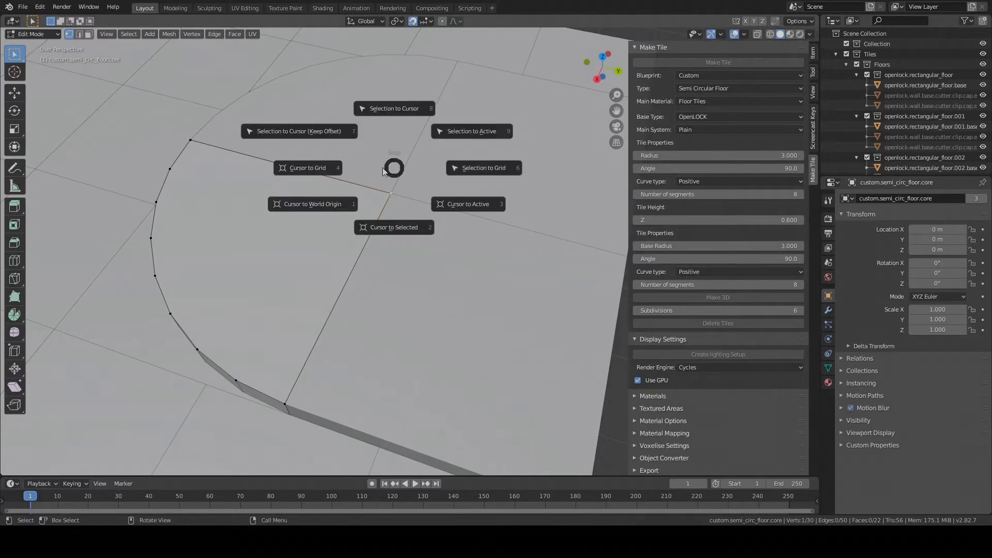
{"action": "left_click", "coordinate": [389, 227]}
{"action": "scroll", "coordinate": [388, 227], "scroll_direction": "down", "scroll_amount": 3}
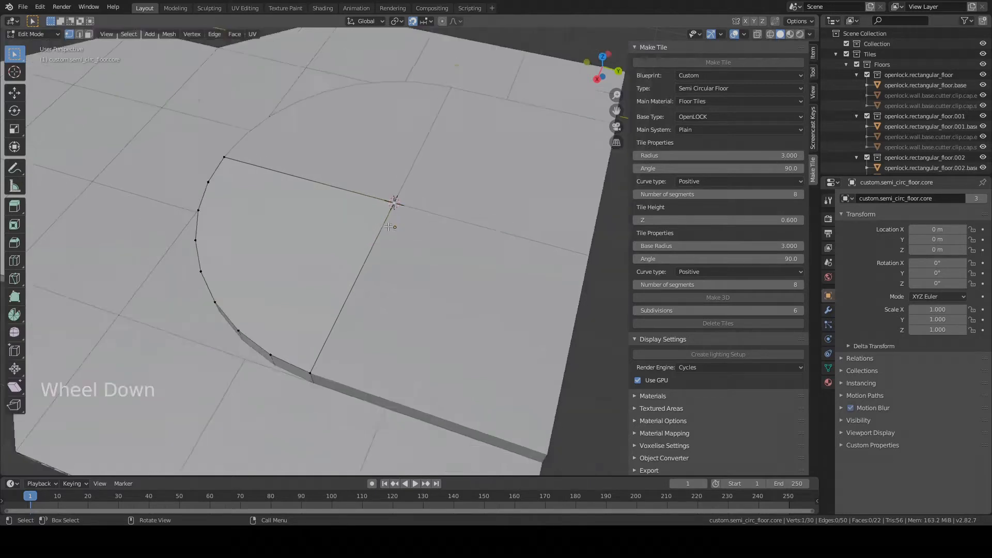
{"action": "key", "text": "Tab"}
Set the next semi-circular floor tile's blueprint to Custom and its base type to None, working from the top view.
{"action": "middle_click_drag", "start_coordinate": [388, 227], "coordinate": [459, 219]}
{"action": "key", "text": "KP_7"}
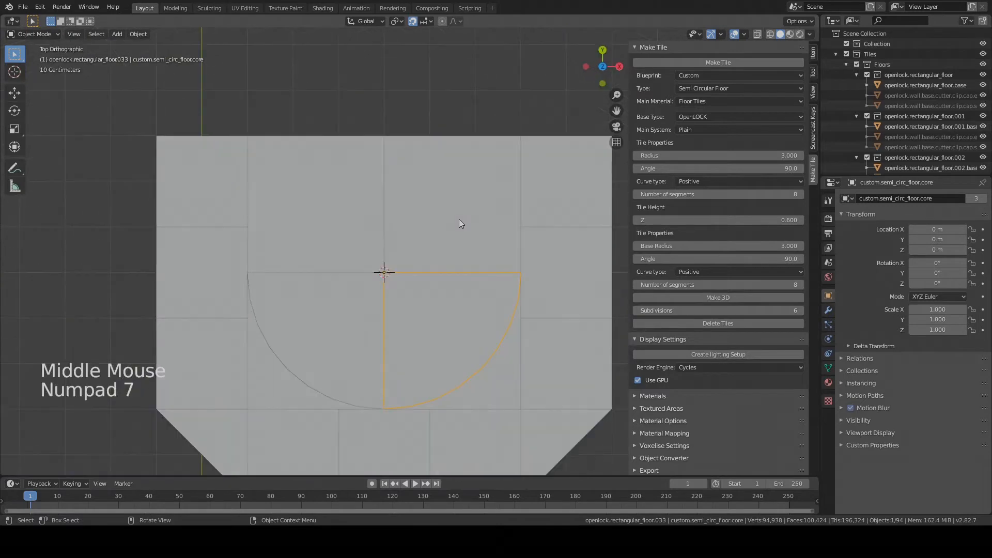
{"action": "scroll", "coordinate": [481, 217], "scroll_direction": "down", "scroll_amount": 1}
{"action": "scroll", "coordinate": [470, 217], "scroll_direction": "down", "scroll_amount": 1}
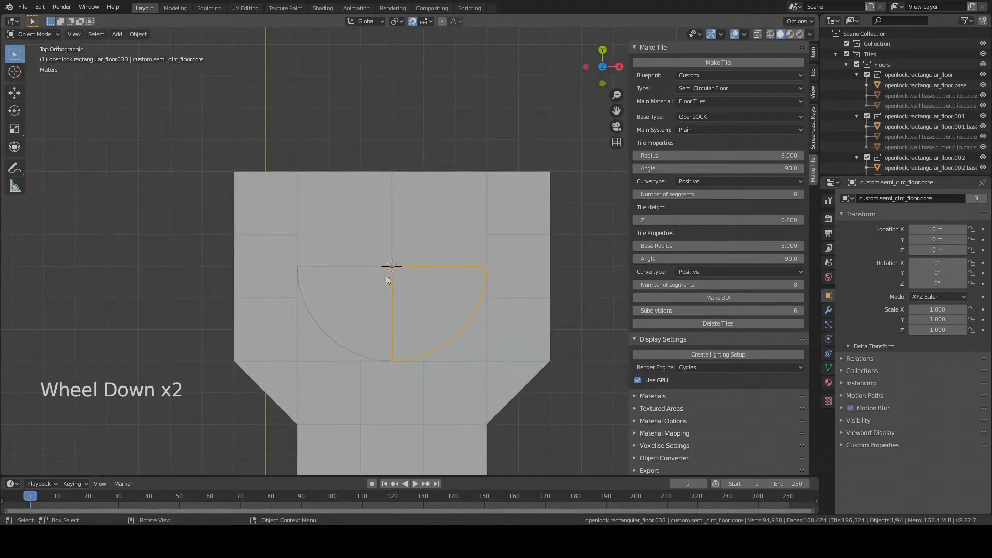
{"action": "middle_click_drag", "start_coordinate": [386, 275], "coordinate": [392, 246]}
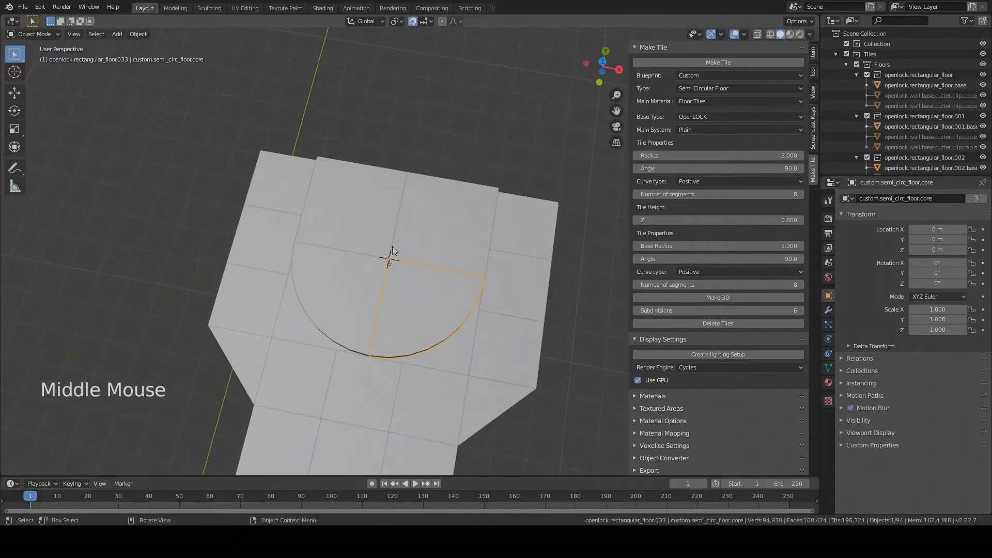
{"action": "key", "text": "KP_7"}
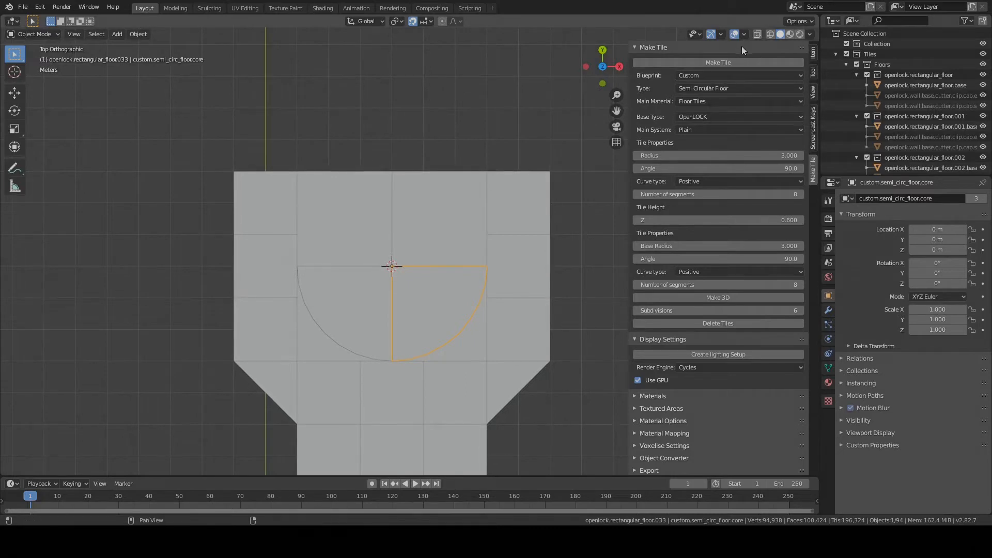
{"action": "left_click", "coordinate": [709, 74]}
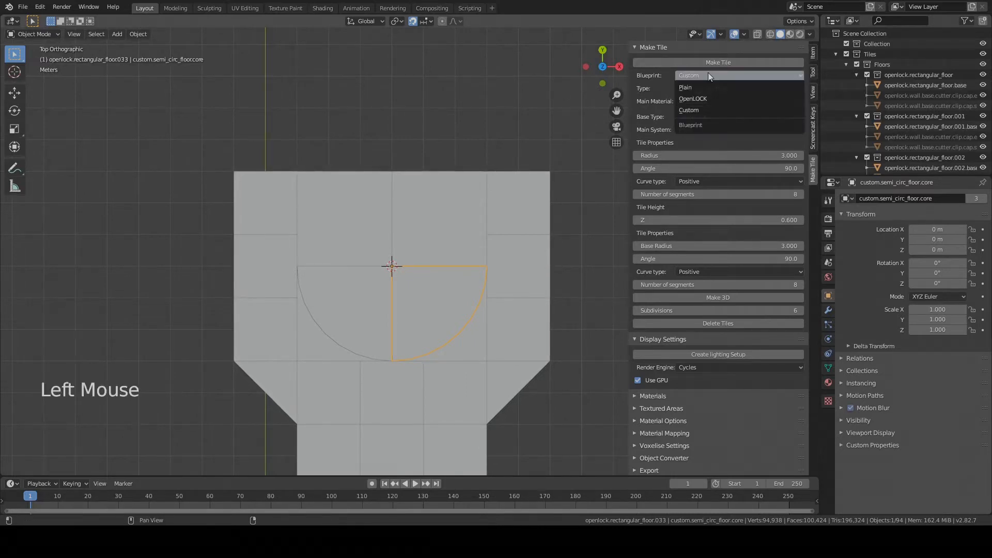
{"action": "left_click", "coordinate": [729, 112]}
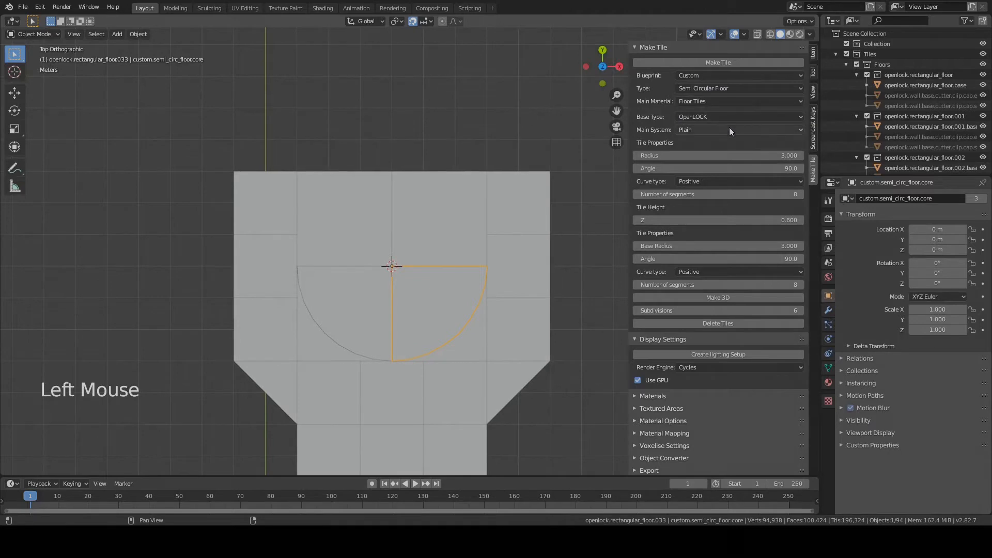
{"action": "left_click", "coordinate": [721, 116]}
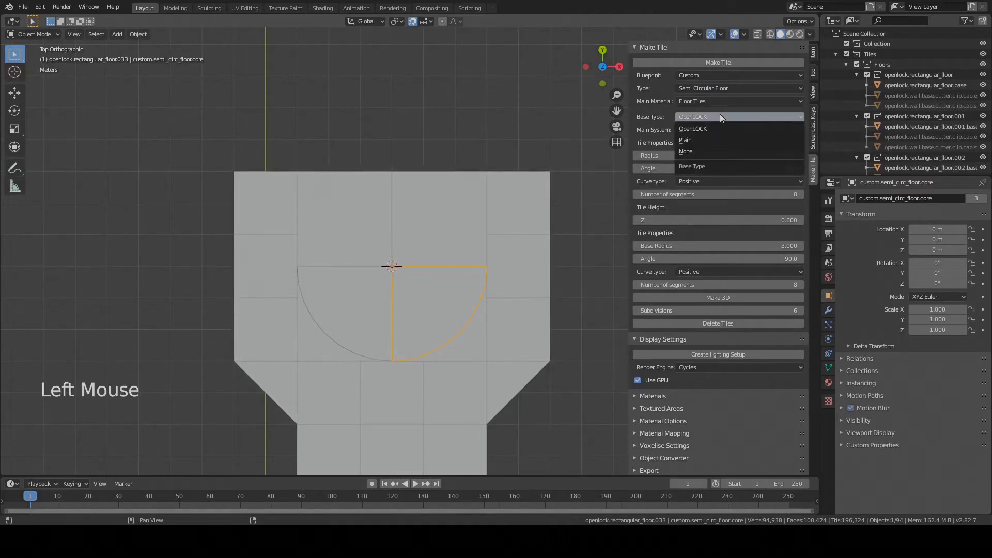
{"action": "left_click", "coordinate": [706, 150]}
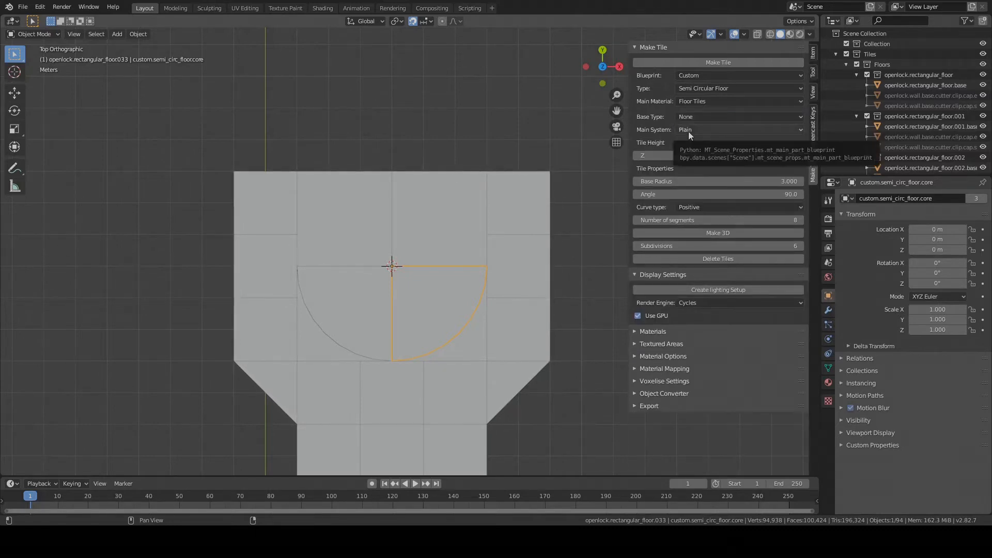
Set the semi-circular tile's height to 0.300 and base radius to 2.000, and make it at the 3D cursor.
{"action": "left_click", "coordinate": [731, 155]}
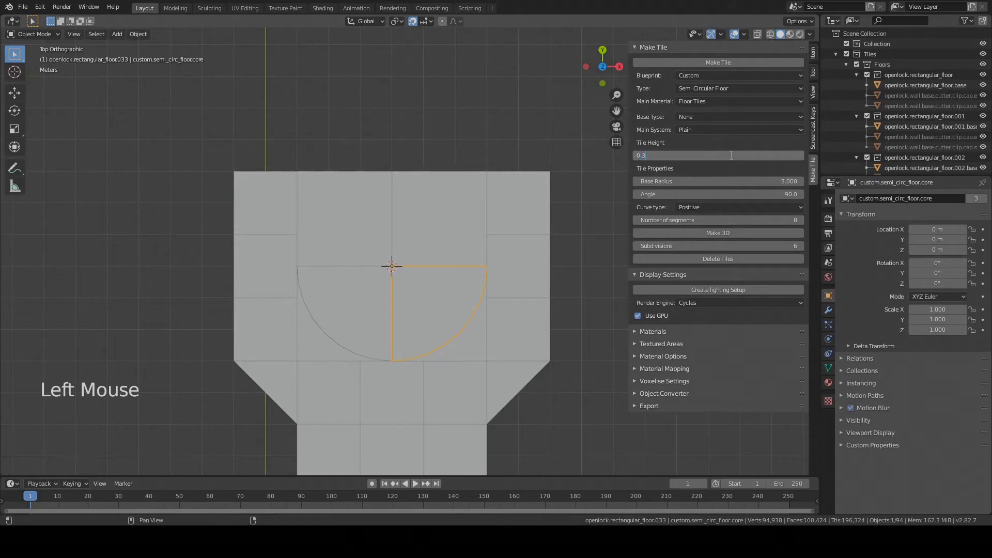
{"action": "key", "text": "Return"}
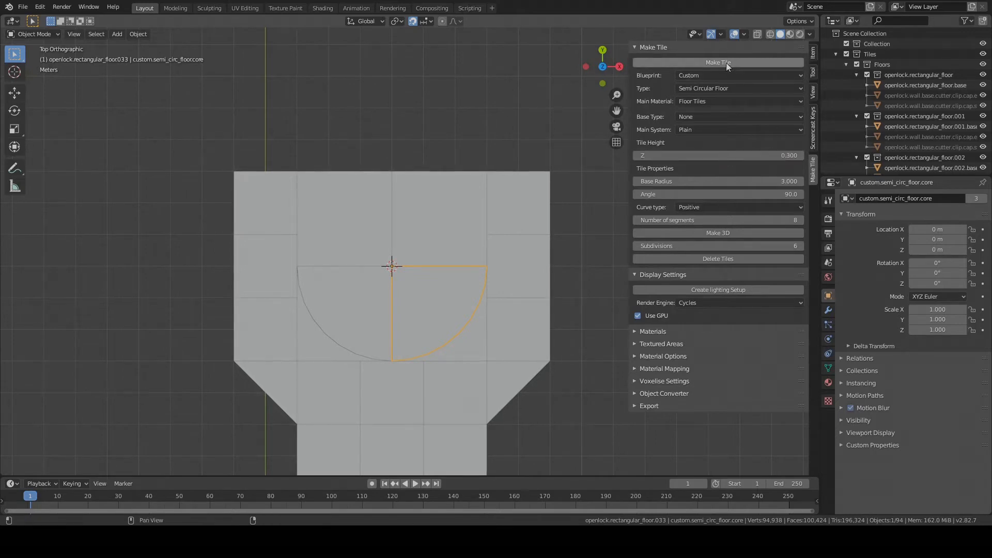
{"action": "left_click", "coordinate": [731, 181]}
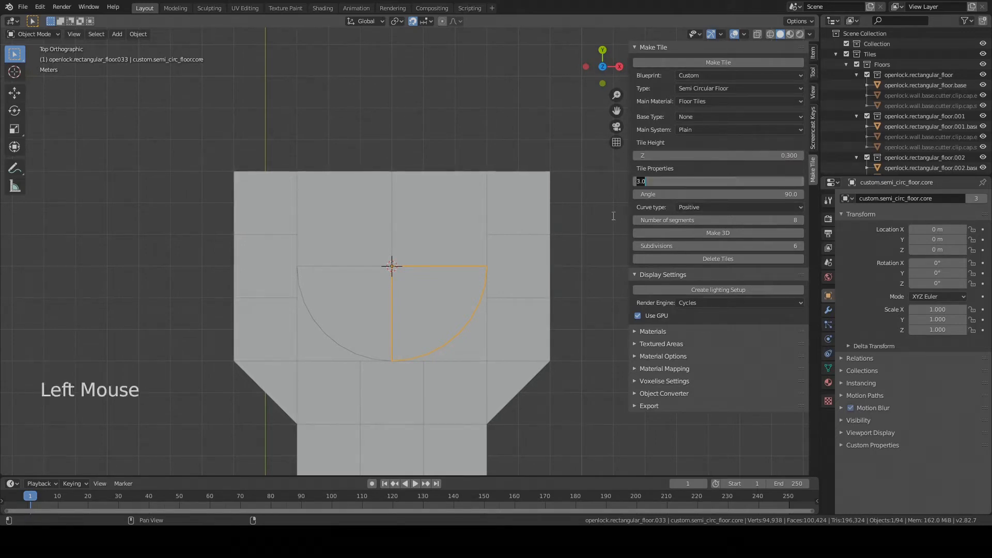
{"action": "type", "text": "2"}
{"action": "key", "text": "Return"}
{"action": "left_click", "coordinate": [724, 60]}
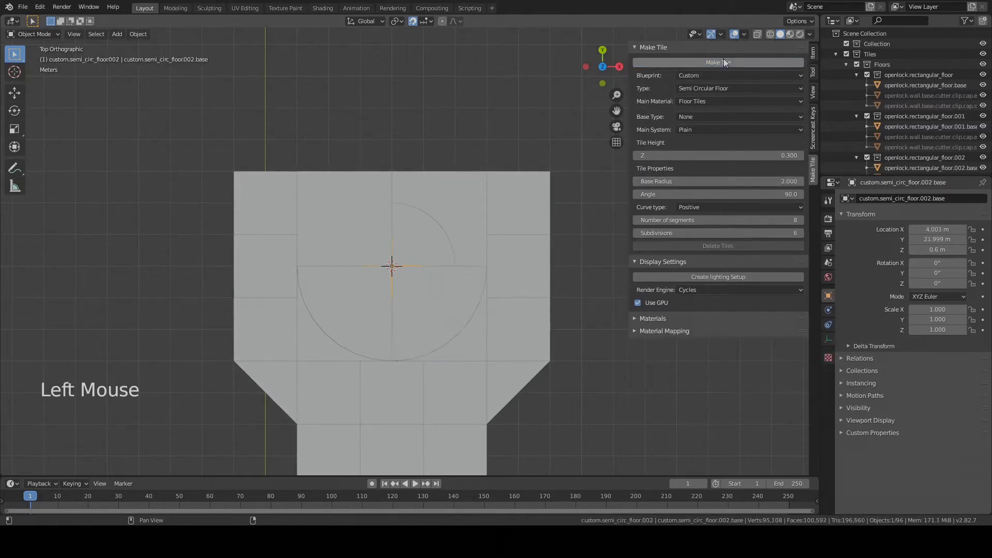
Rotate the new quarter-circle tile 90 degrees clockwise about Z so it aligns with the positive-X quarter of the dais.
{"action": "key", "text": "r"}
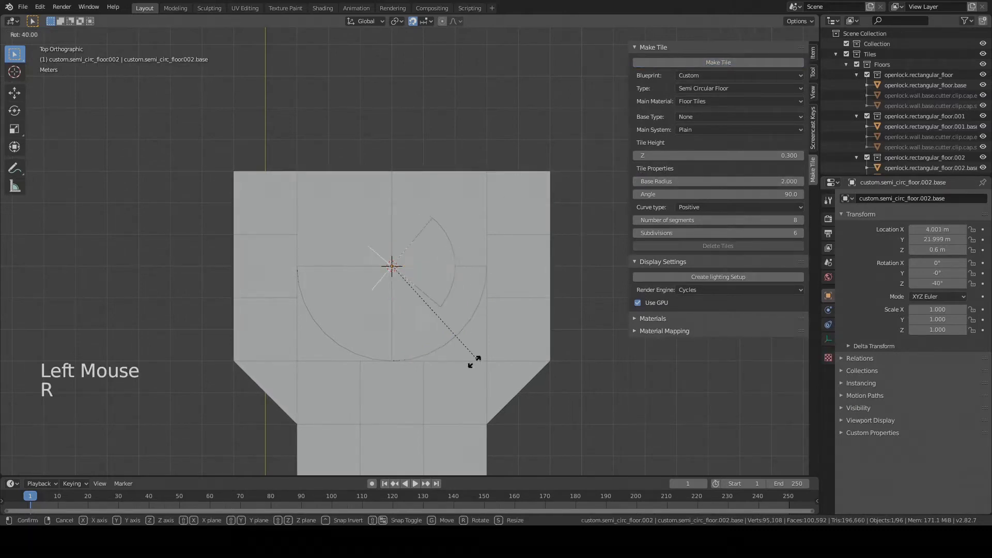
{"action": "left_click", "coordinate": [388, 392]}
{"action": "middle_click_drag", "start_coordinate": [391, 389], "coordinate": [456, 291]}
{"action": "key", "text": "KP_7"}
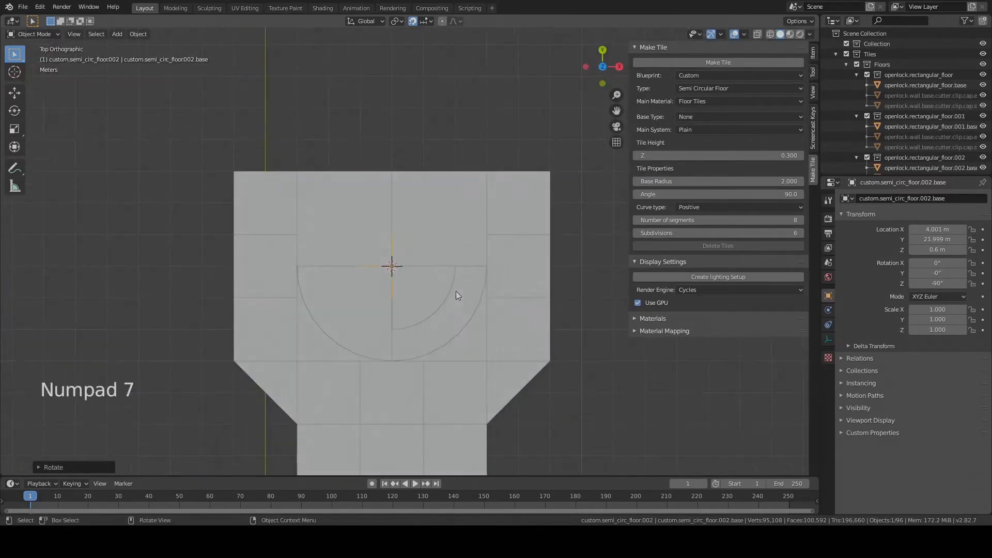
Make a second semi-circular floor tile with the same settings and rotate it to 180° about Z, completing the smaller half-circle tier.
{"action": "left_click", "coordinate": [711, 62]}
{"action": "key", "text": "r"}
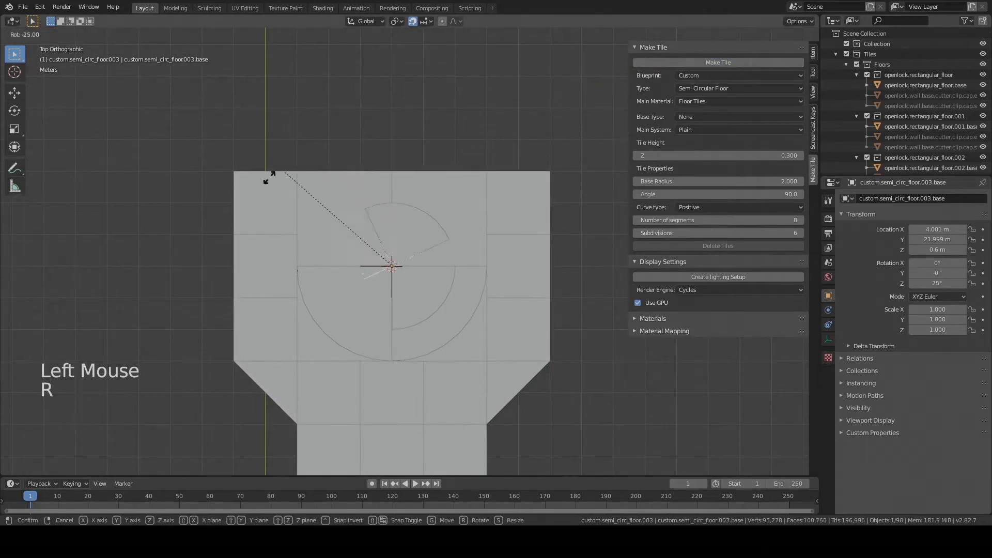
{"action": "left_click", "coordinate": [420, 337]}
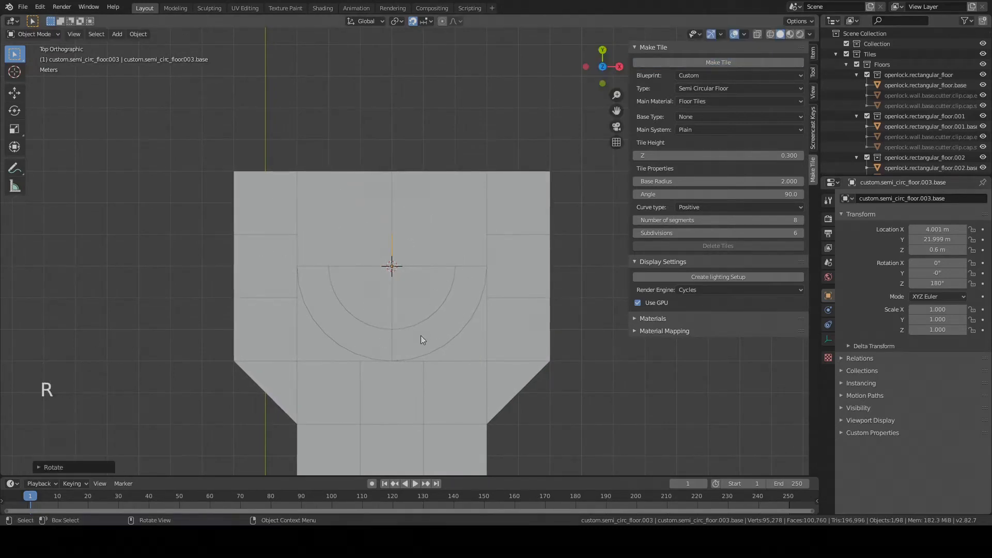
{"action": "middle_click_drag", "start_coordinate": [421, 336], "coordinate": [391, 235]}
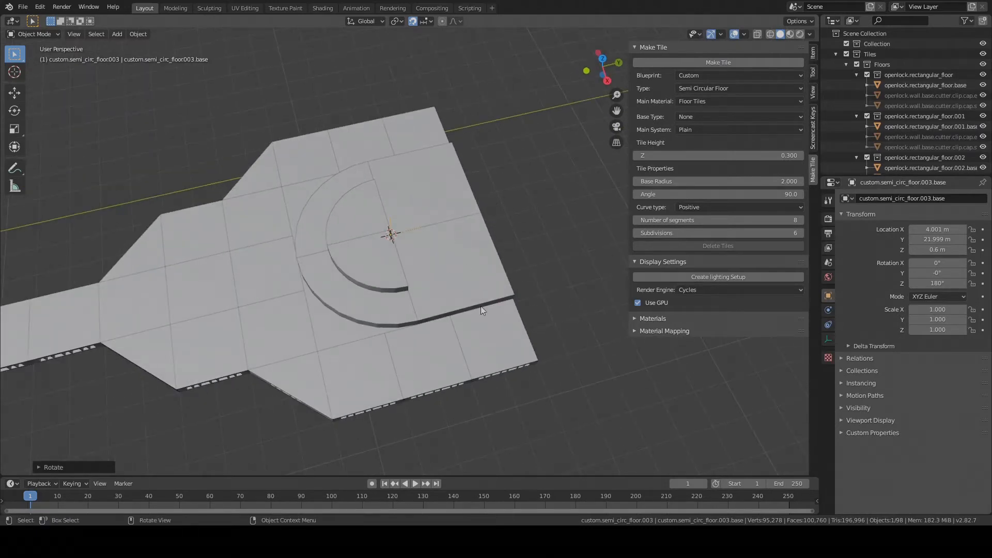
{"action": "middle_click_drag", "start_coordinate": [411, 241], "coordinate": [482, 258]}
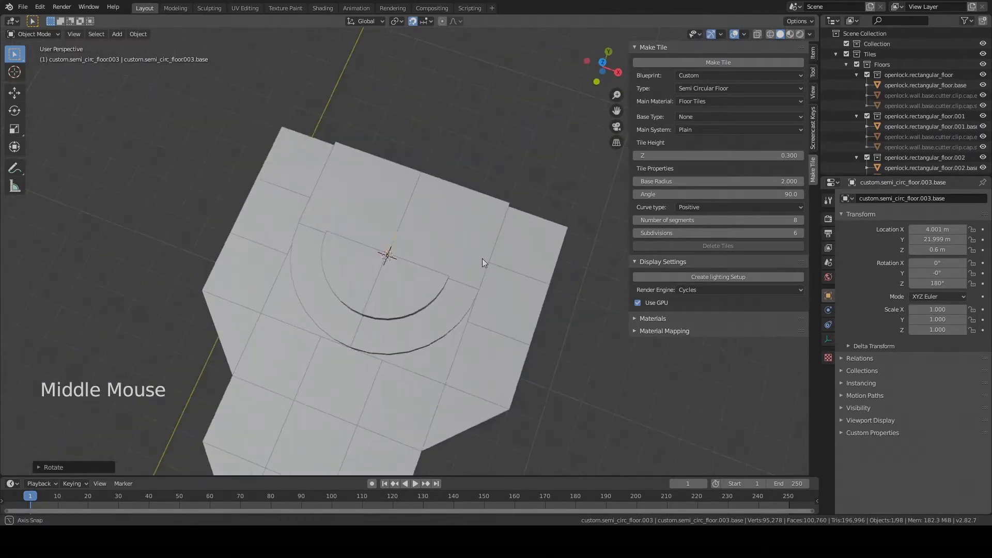
{"action": "key", "text": "KP_7"}
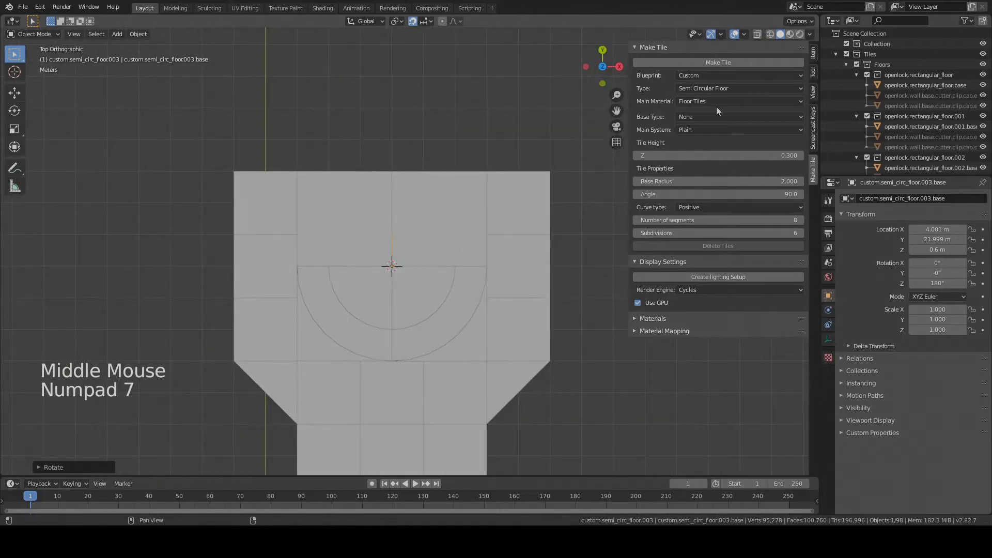
{"action": "left_click", "coordinate": [707, 88]}
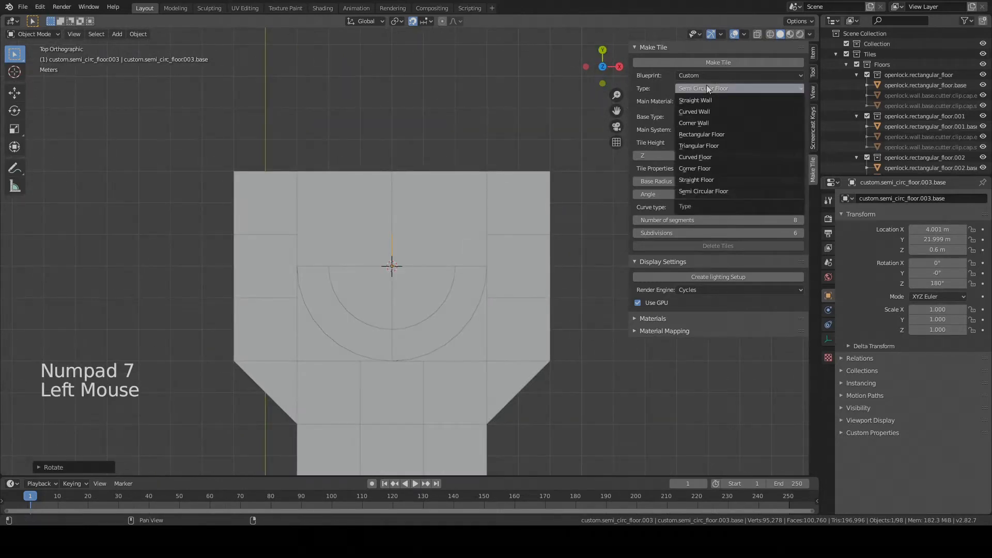
{"action": "left_click", "coordinate": [715, 136]}
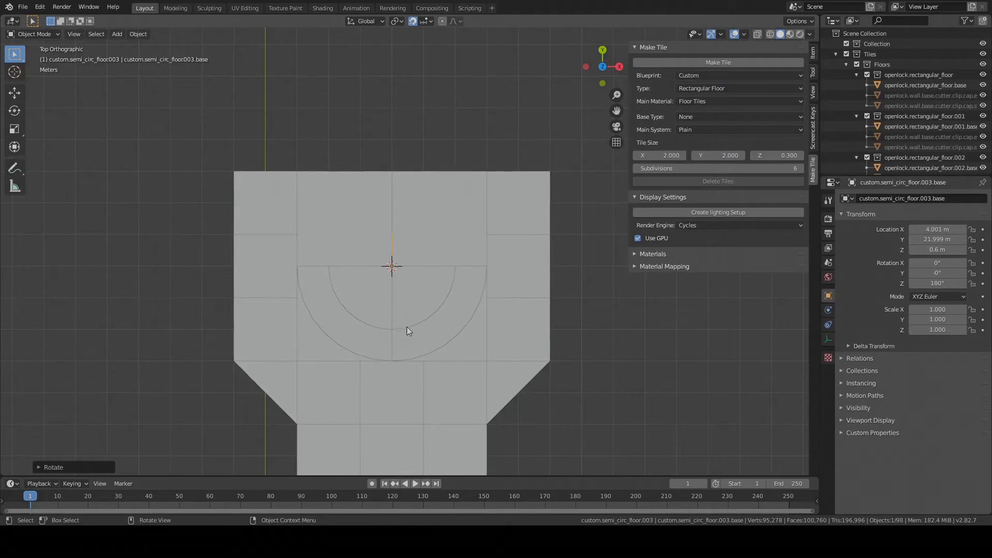
{"action": "key", "text": "g"}
{"action": "right_click", "coordinate": [413, 238]}
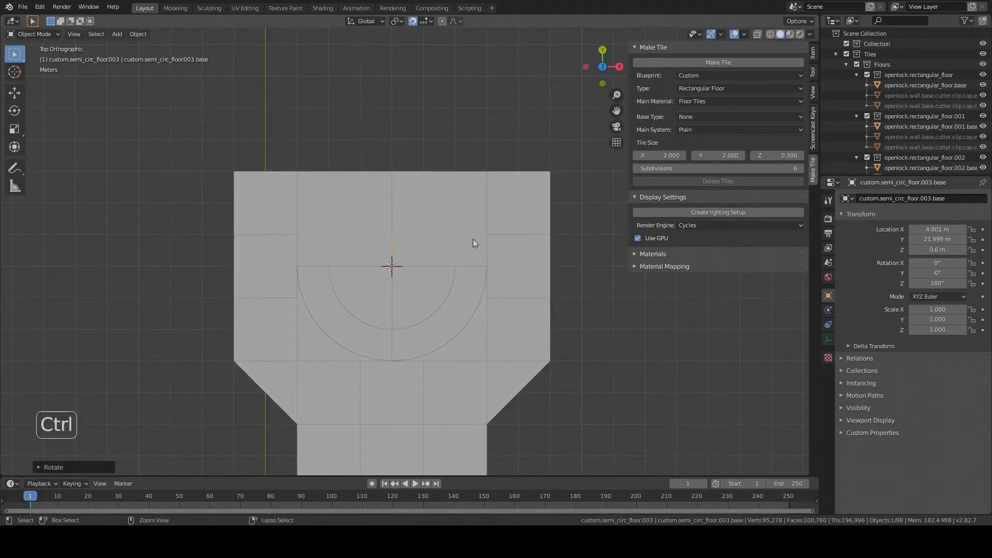
{"action": "key", "text": "ctrl+z"}
Set the type of the next custom tile to Rectangular Floor.
{"action": "left_click", "coordinate": [712, 87]}
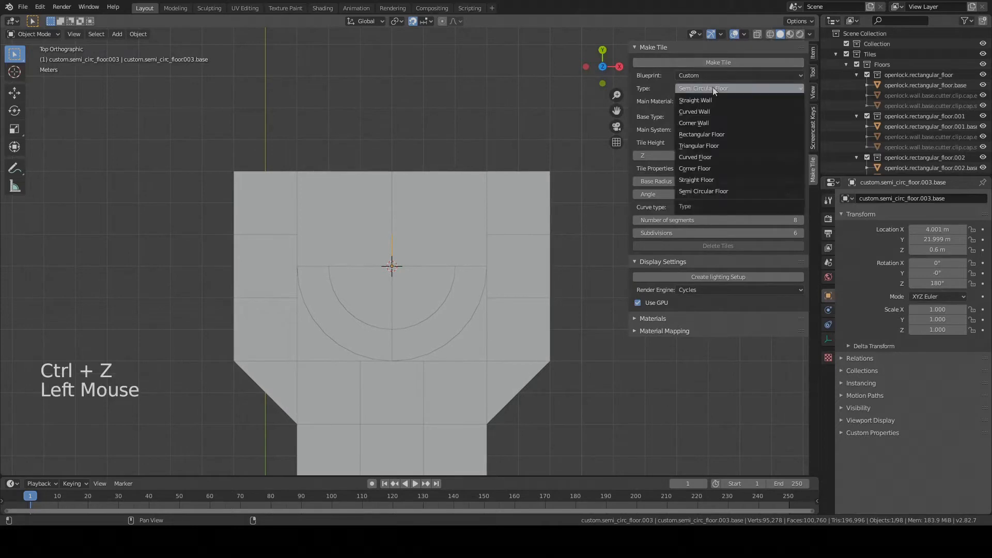
{"action": "left_click", "coordinate": [715, 130]}
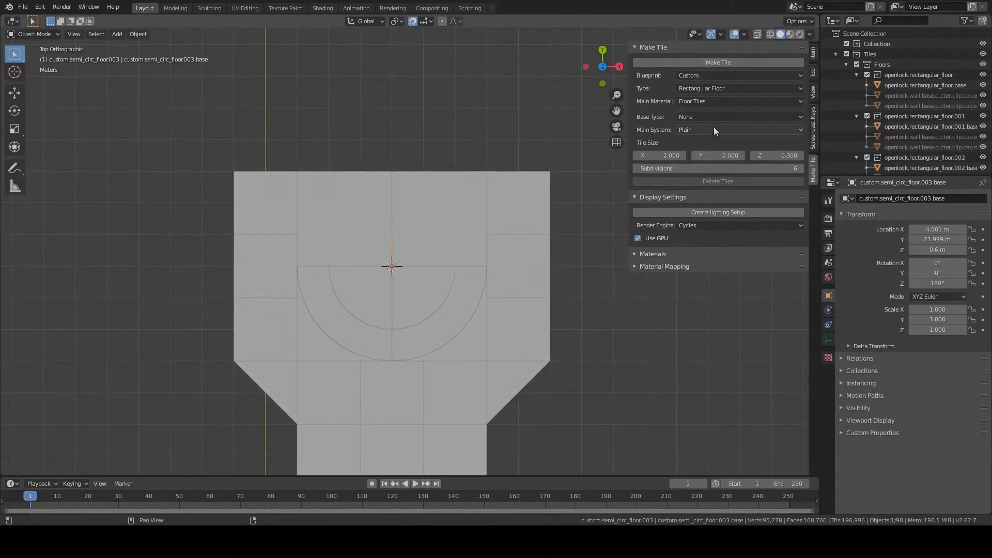
Try placing a 2.000 by 2.000 rectangular floor tile behind the inner half circle, and undo both its move and its creation.
{"action": "left_click", "coordinate": [723, 63]}
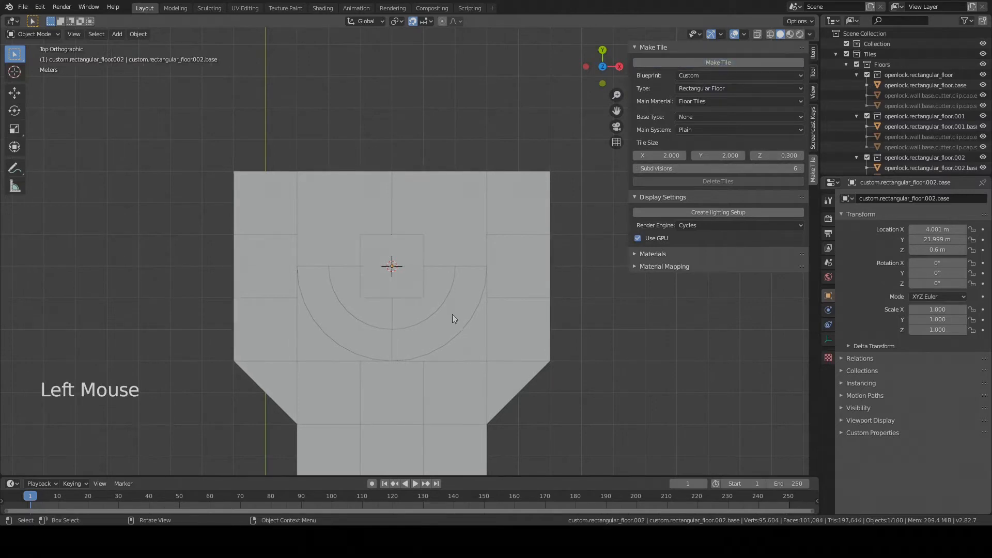
{"action": "key", "text": "g"}
{"action": "left_click", "coordinate": [479, 255]}
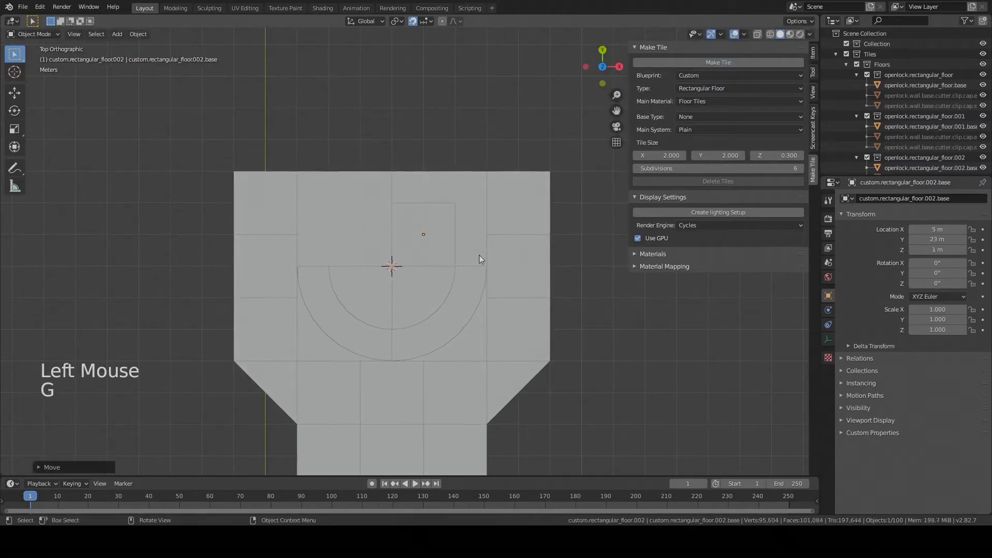
{"action": "middle_click_drag", "start_coordinate": [479, 256], "coordinate": [381, 197]}
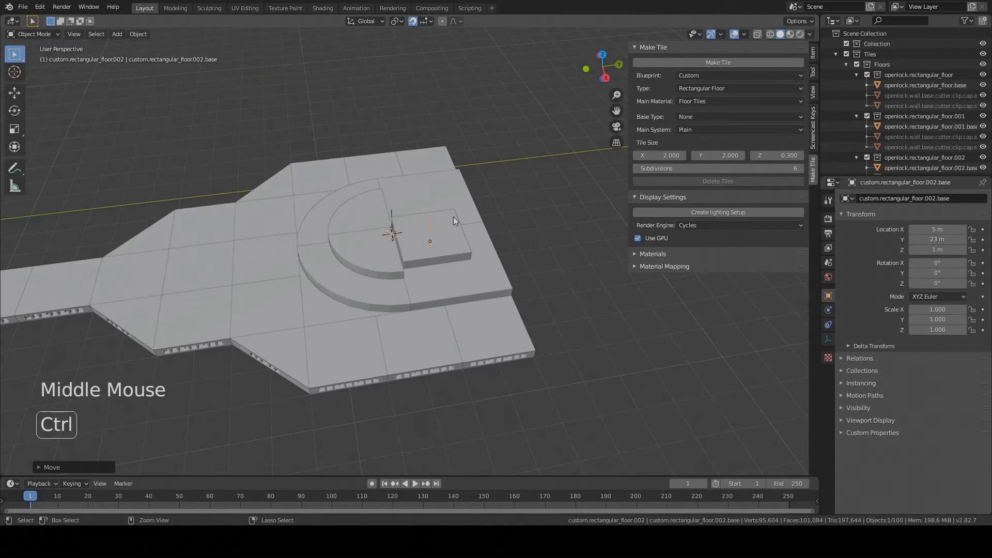
{"action": "key", "text": "ctrl+z"}
{"action": "key", "text": "ctrl+z"}
Set the rectangular tile's Y size to 3.000 and make the tile at the 3D cursor.
{"action": "middle_click_drag", "start_coordinate": [442, 216], "coordinate": [729, 160]}
{"action": "left_click", "coordinate": [729, 156]}
{"action": "type", "text": "3"}
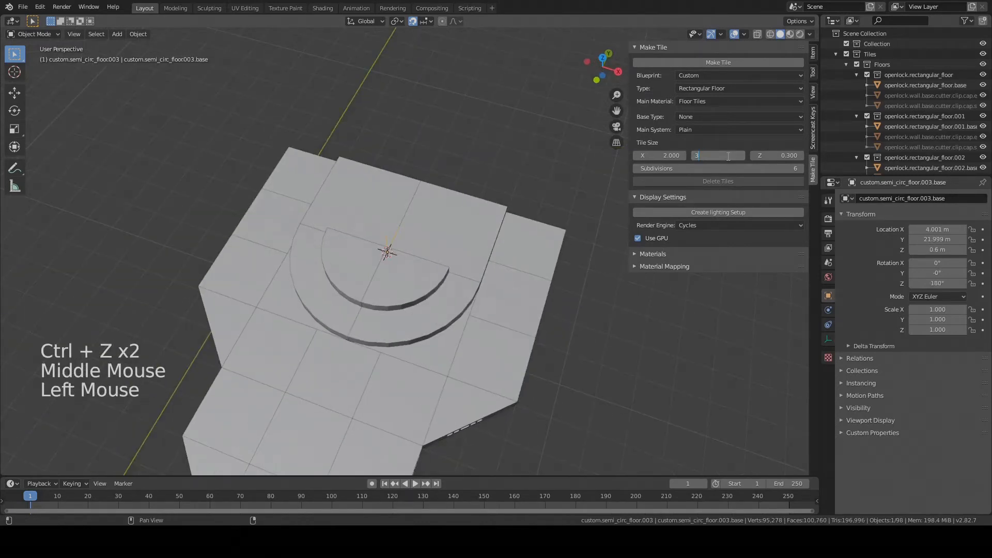
{"action": "key", "text": "Return"}
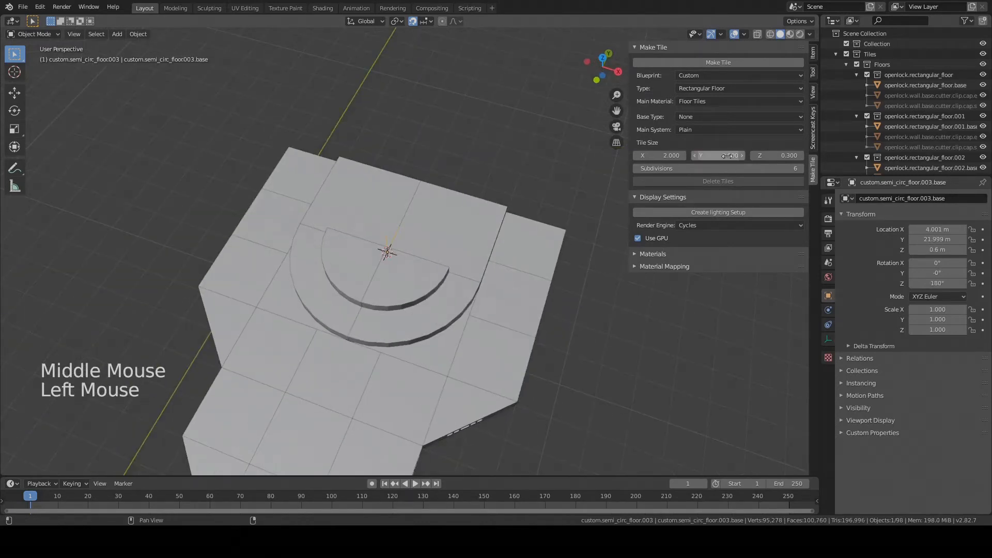
{"action": "left_click", "coordinate": [732, 65]}
{"action": "key", "text": "KP_7"}
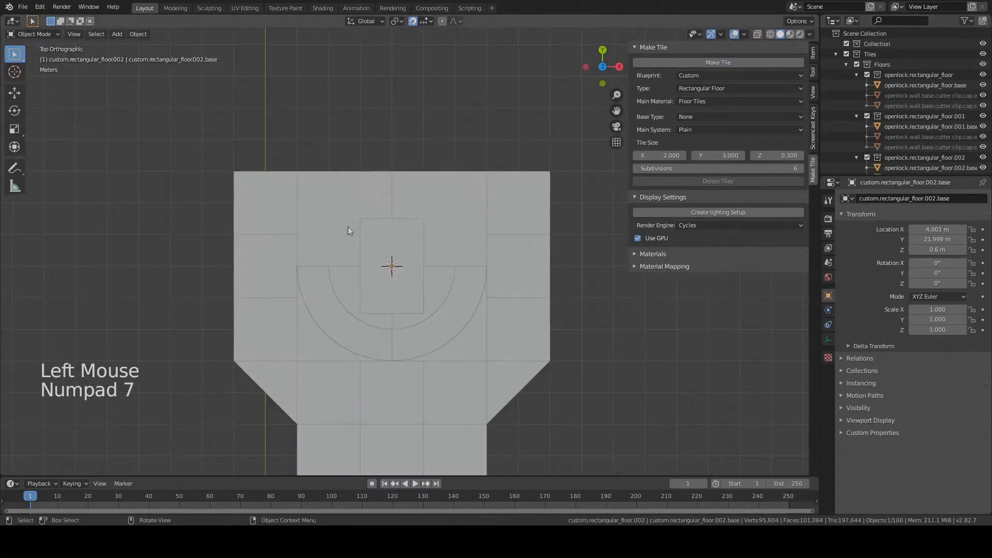
Move the rectangular tile from the top view to X 5 m, Y 23.5 m, directly behind the inner positive-X quarter circle.
{"action": "scroll", "coordinate": [345, 222], "scroll_direction": "up", "scroll_amount": 2}
{"action": "key", "text": "g"}
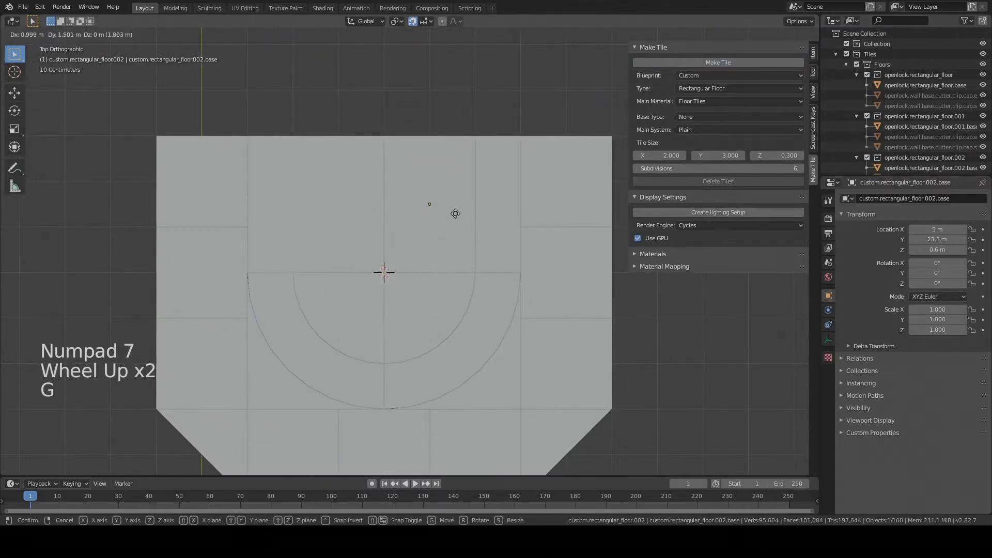
{"action": "left_click", "coordinate": [458, 211]}
Make another 2.000 by 3.000 rectangular tile and move it to X 3 m, Y 23.5 m, beside the first one.
{"action": "left_click", "coordinate": [707, 66]}
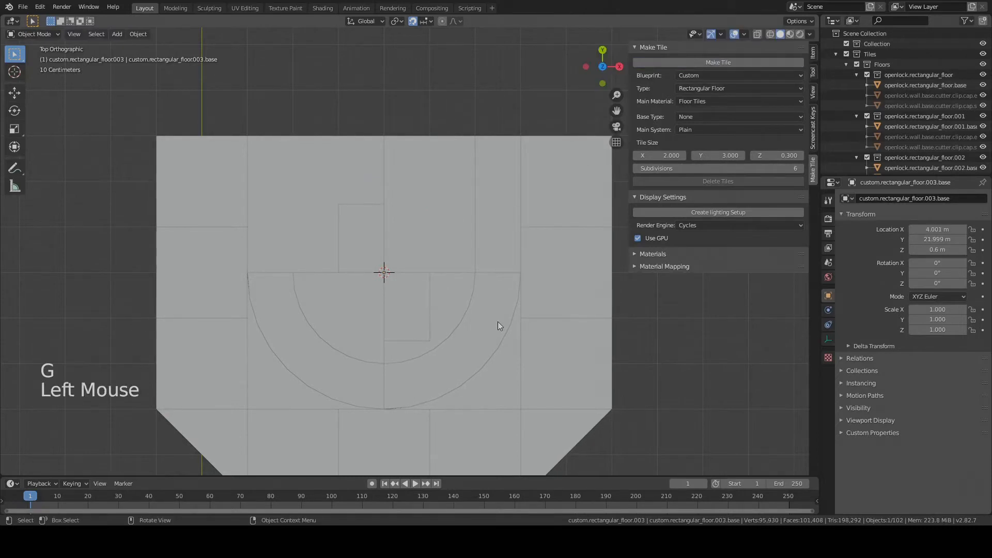
{"action": "key", "text": "g"}
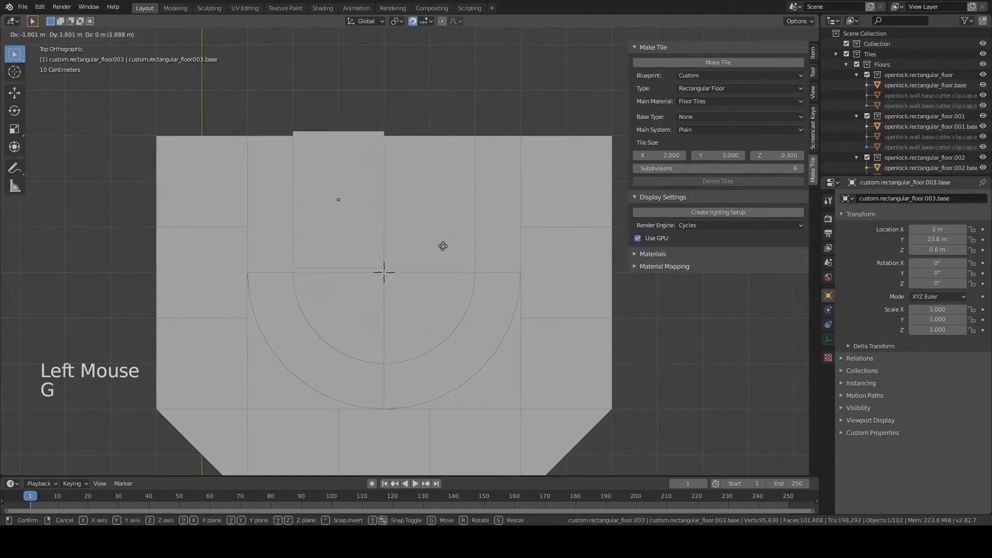
{"action": "left_click", "coordinate": [443, 250]}
{"action": "scroll", "coordinate": [402, 247], "scroll_direction": "up", "scroll_amount": 3}
{"action": "scroll", "coordinate": [401, 247], "scroll_direction": "up", "scroll_amount": 1}
{"action": "scroll", "coordinate": [402, 247], "scroll_direction": "down", "scroll_amount": 6}
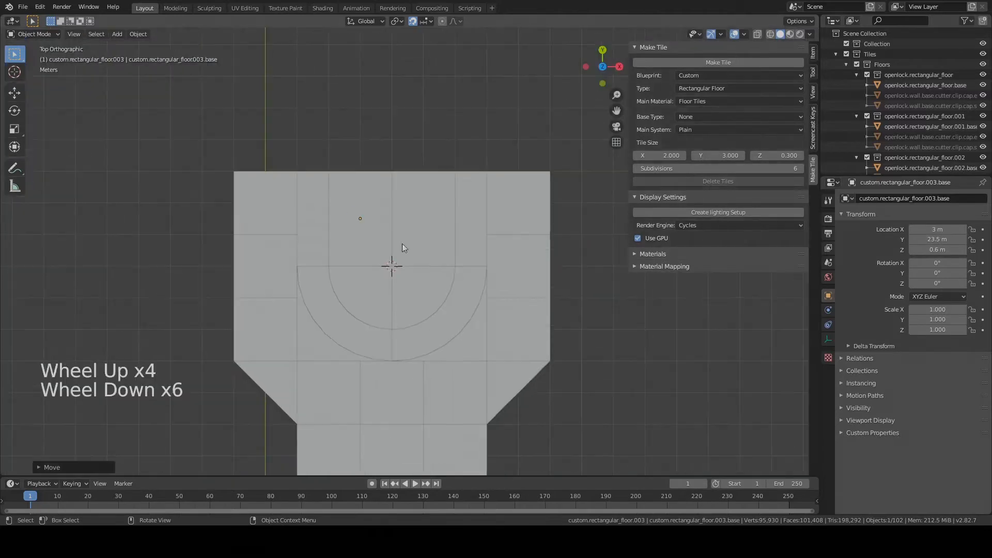
Bring the whole dungeon layout into view and create the lighting setup with the Cycles render engine.
{"action": "middle_click_drag", "start_coordinate": [402, 247], "coordinate": [371, 208]}
{"action": "scroll", "coordinate": [371, 209], "scroll_direction": "down", "scroll_amount": 4}
{"action": "middle_click_drag", "start_coordinate": [334, 251], "coordinate": [364, 235], "text": "shift"}
{"action": "scroll", "coordinate": [357, 248], "scroll_direction": "down", "scroll_amount": 2}
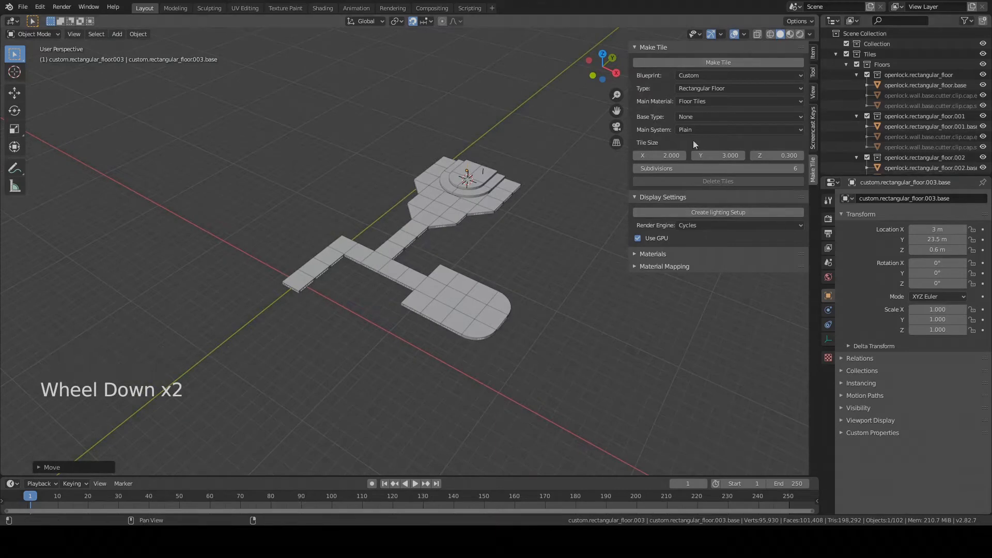
{"action": "left_click", "coordinate": [731, 211]}
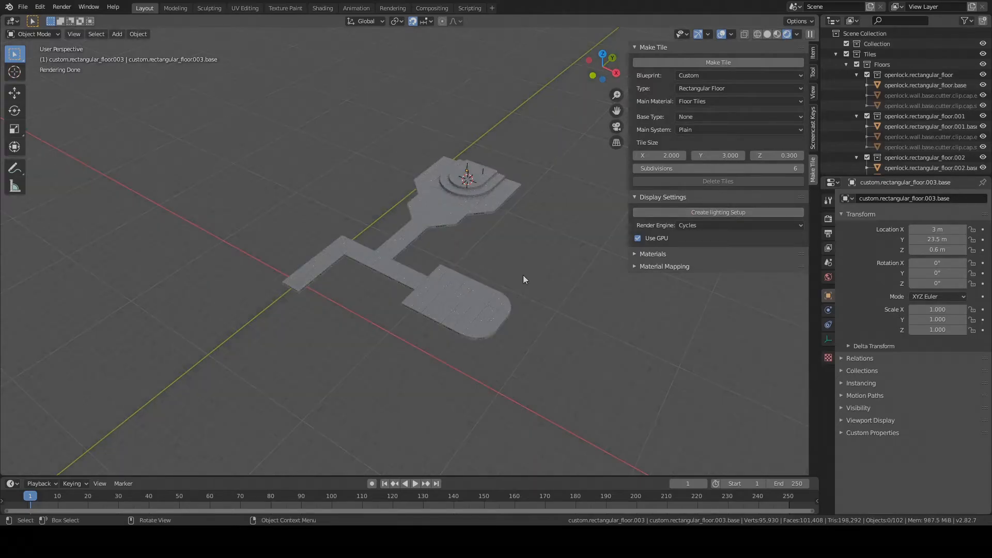
Examine the rendered floor tile texture along the corridors and on the tiered dais from close up and at an angle.
{"action": "scroll", "coordinate": [523, 275], "scroll_direction": "up", "scroll_amount": 1}
{"action": "scroll", "coordinate": [523, 275], "scroll_direction": "up", "scroll_amount": 8}
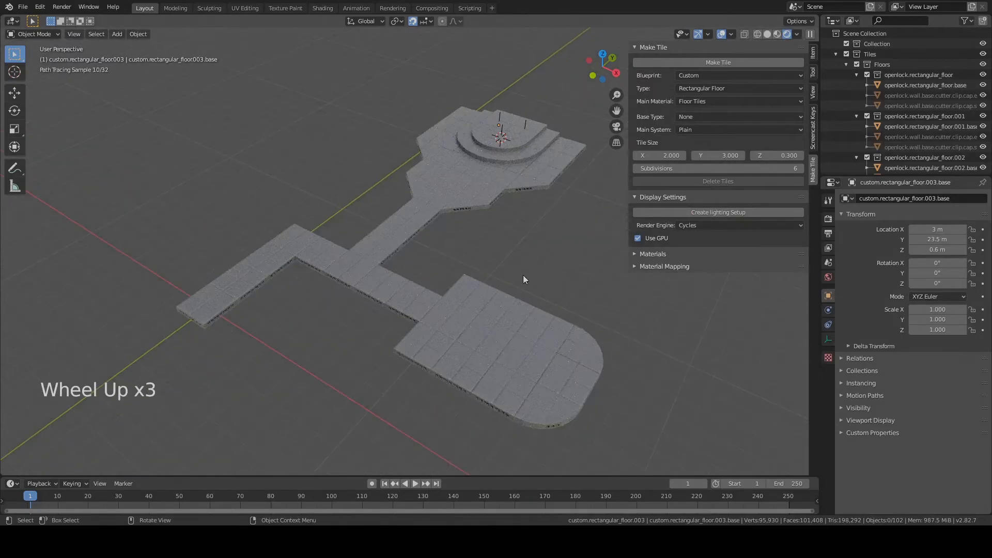
{"action": "mouse_move", "coordinate": [331, 262]}
{"action": "middle_mouse_down"}
{"action": "mouse_move", "coordinate": [358, 254]}
{"action": "mouse_move", "coordinate": [334, 244]}
{"action": "mouse_move", "coordinate": [399, 253]}
{"action": "middle_mouse_up"}
{"action": "scroll", "coordinate": [352, 253], "scroll_direction": "up", "scroll_amount": 2}
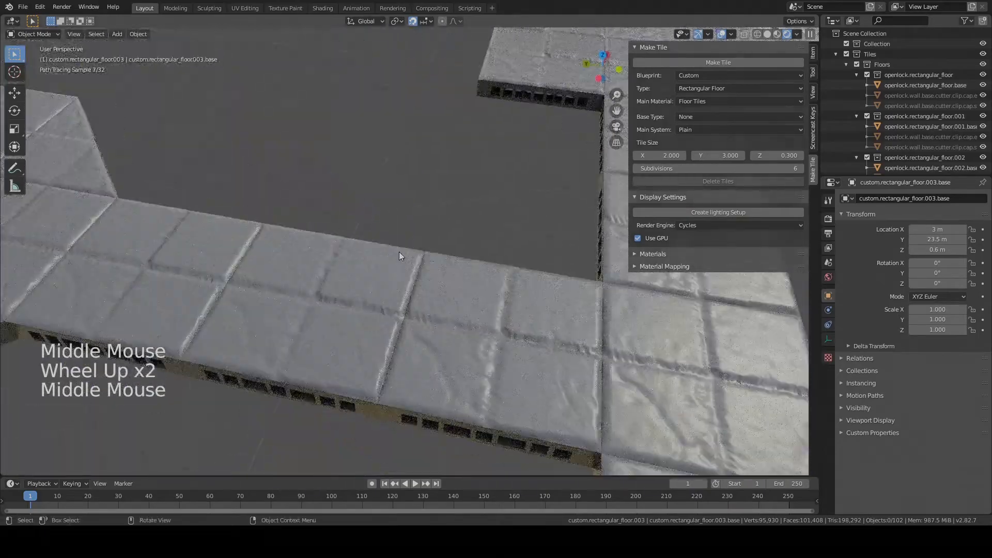
{"action": "scroll", "coordinate": [399, 252], "scroll_direction": "up", "scroll_amount": 1}
{"action": "scroll", "coordinate": [399, 252], "scroll_direction": "down", "scroll_amount": 5}
{"action": "middle_click_drag", "start_coordinate": [253, 234], "coordinate": [476, 268], "text": "shift"}
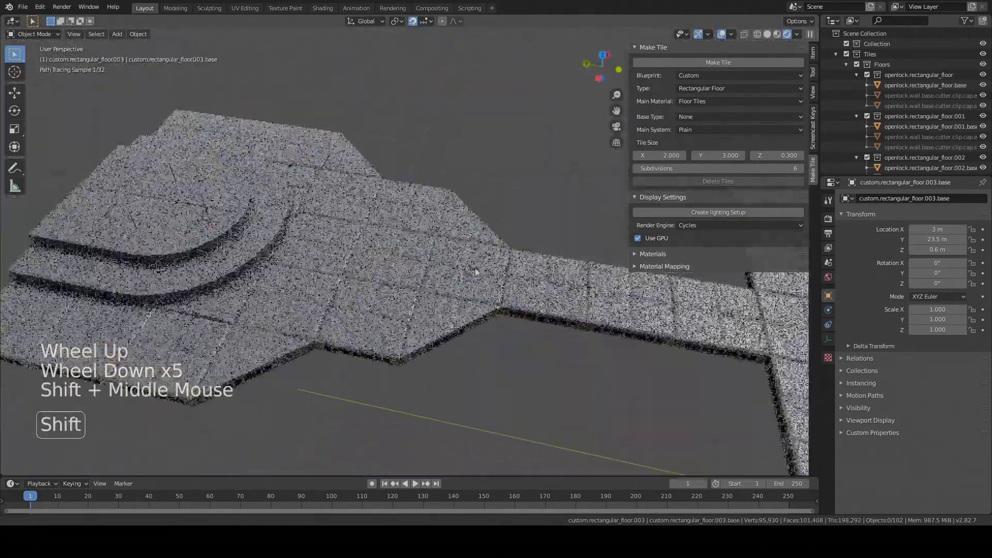
{"action": "scroll", "coordinate": [350, 256], "scroll_direction": "up", "scroll_amount": 1}
{"action": "middle_click_drag", "start_coordinate": [349, 255], "coordinate": [423, 243]}
{"action": "scroll", "coordinate": [393, 317], "scroll_direction": "down", "scroll_amount": 3}
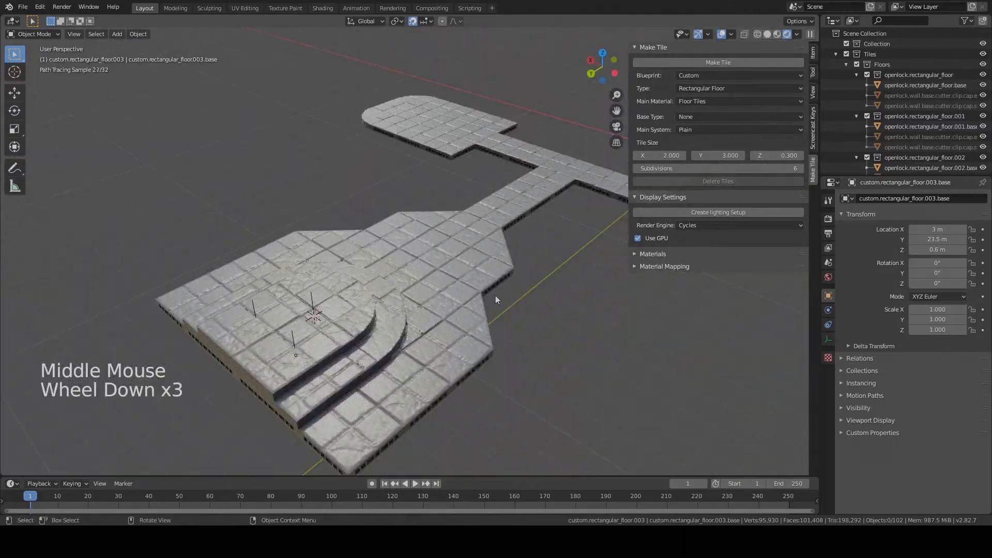
{"action": "scroll", "coordinate": [293, 302], "scroll_direction": "up", "scroll_amount": 1}
{"action": "scroll", "coordinate": [336, 292], "scroll_direction": "down", "scroll_amount": 2}
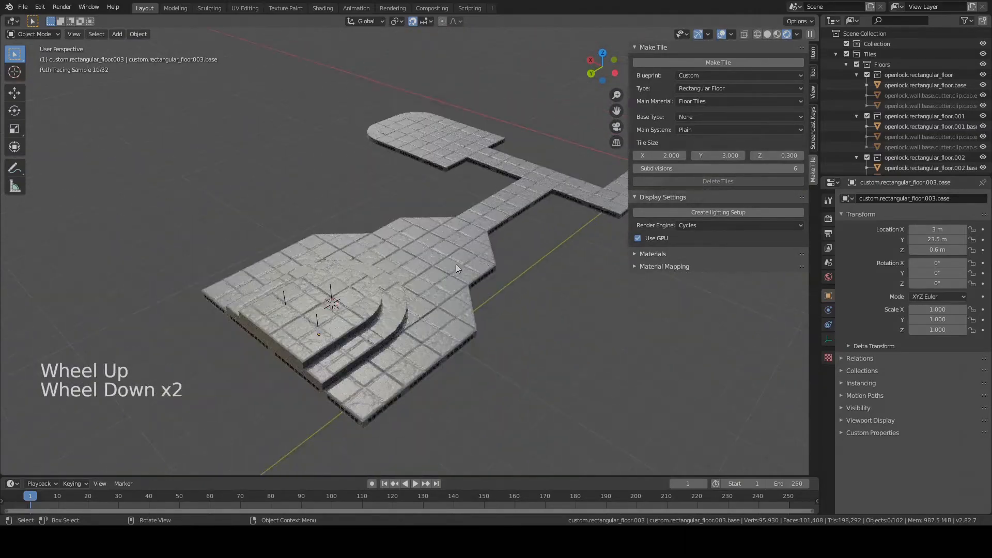
Examine the rendered corridors and rounded room from several angles and from the top view.
{"action": "middle_click_drag", "start_coordinate": [523, 222], "coordinate": [342, 179], "text": "shift"}
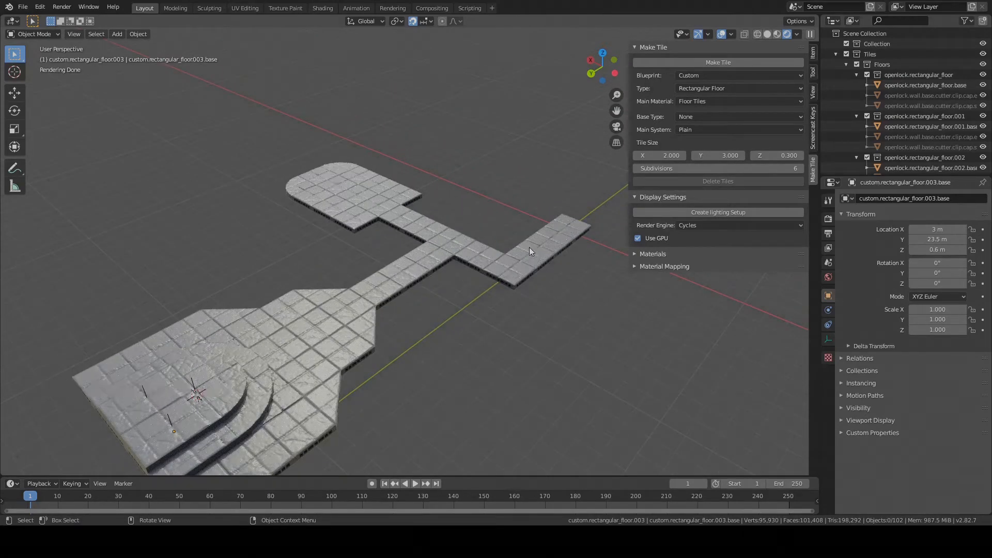
{"action": "scroll", "coordinate": [482, 266], "scroll_direction": "up", "scroll_amount": 3}
{"action": "scroll", "coordinate": [372, 190], "scroll_direction": "down", "scroll_amount": 3}
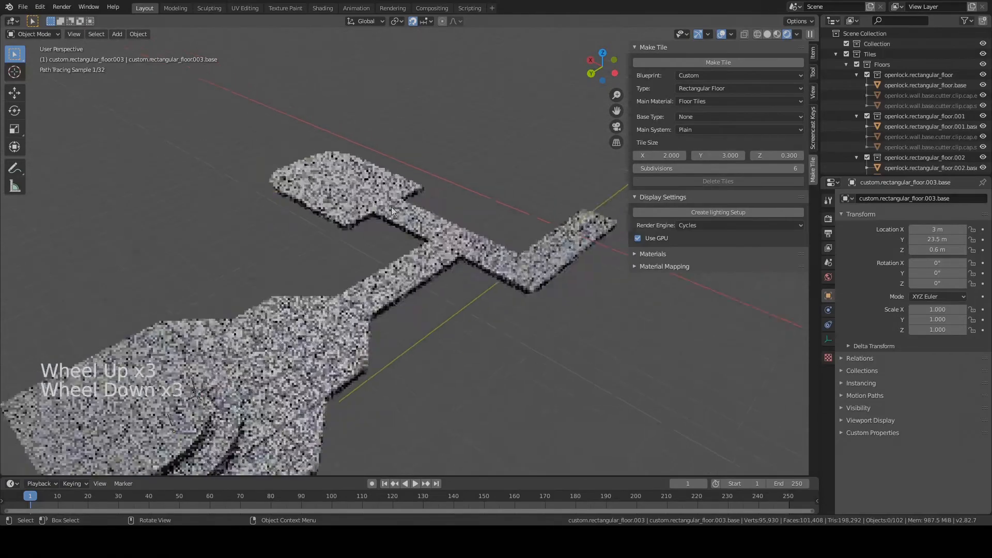
{"action": "mouse_move", "coordinate": [196, 157]}
{"action": "middle_mouse_down"}
{"action": "mouse_move", "coordinate": [435, 318]}
{"action": "mouse_move", "coordinate": [378, 331]}
{"action": "middle_mouse_up"}
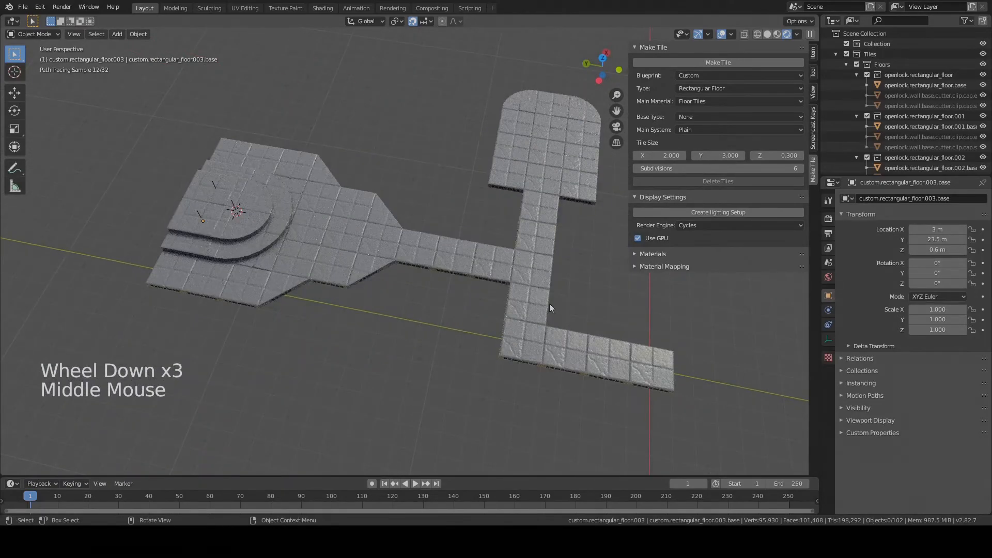
{"action": "mouse_move", "coordinate": [541, 269]}
{"action": "middle_mouse_down", "text": "shift"}
{"action": "mouse_move", "coordinate": [373, 234]}
{"action": "mouse_move", "coordinate": [491, 295]}
{"action": "mouse_move", "coordinate": [454, 297]}
{"action": "mouse_move", "coordinate": [433, 282]}
{"action": "middle_mouse_up", "text": "shift"}
{"action": "key", "text": "KP_7"}
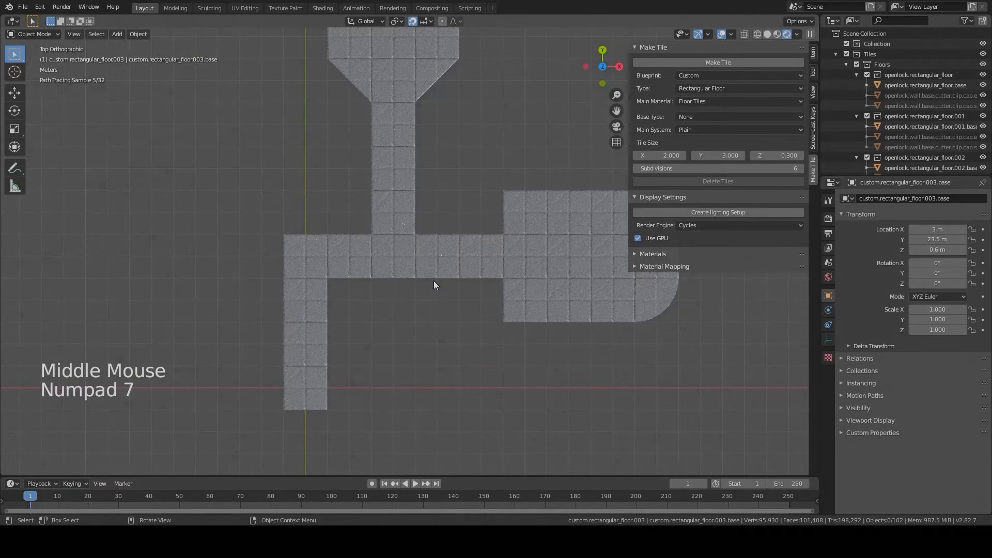
{"action": "scroll", "coordinate": [367, 341], "scroll_direction": "down", "scroll_amount": 2}
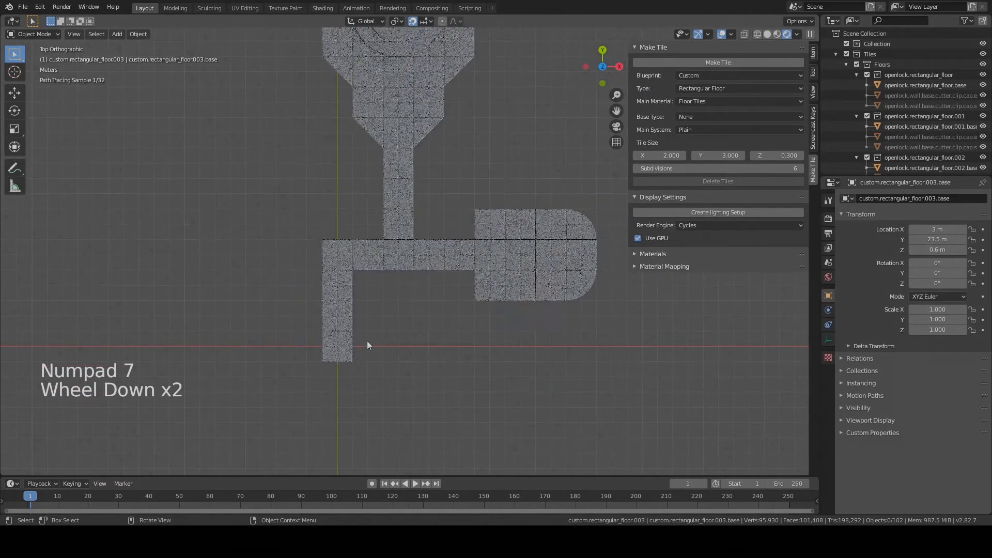
{"action": "scroll", "coordinate": [368, 343], "scroll_direction": "up", "scroll_amount": 3}
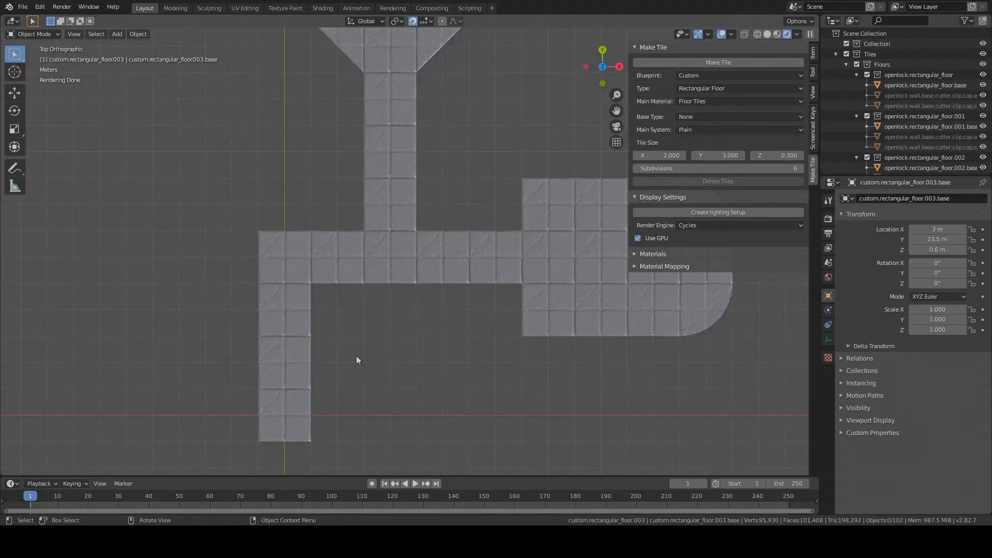
Place the 3D cursor in the empty space below the horizontal corridor, at about X 5.1 m, Y 1.5 m.
{"action": "key", "text": "shift+s"}
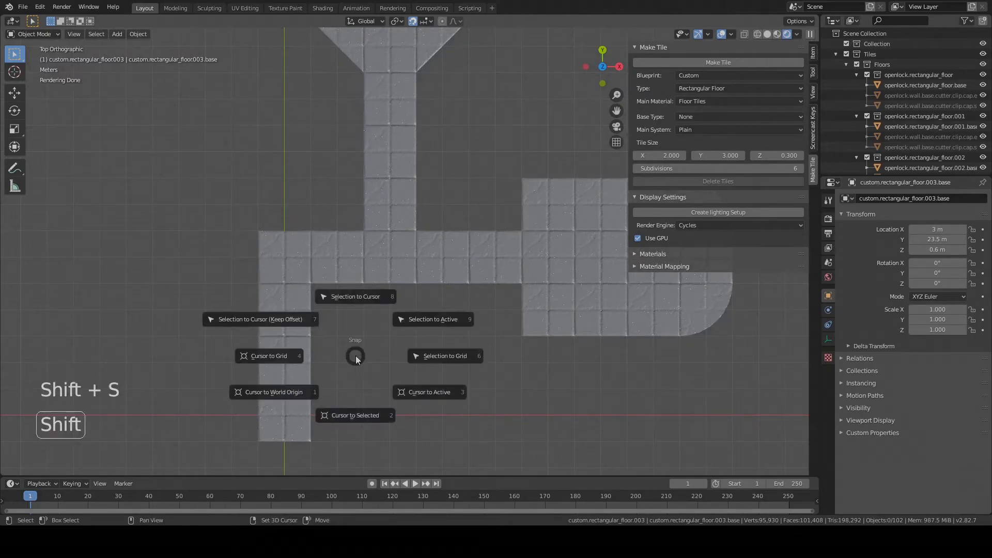
{"action": "left_click", "coordinate": [286, 394]}
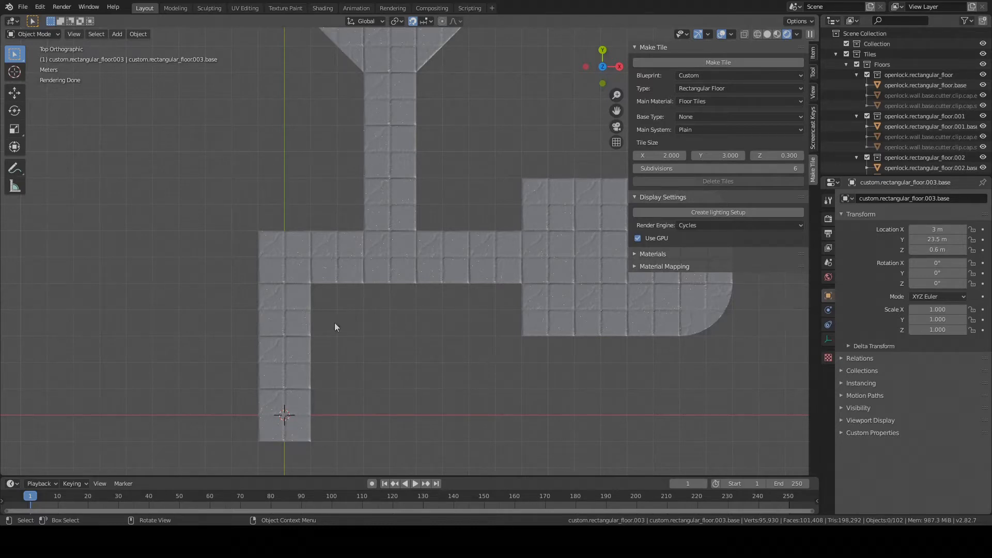
{"action": "key", "text": "shift"}
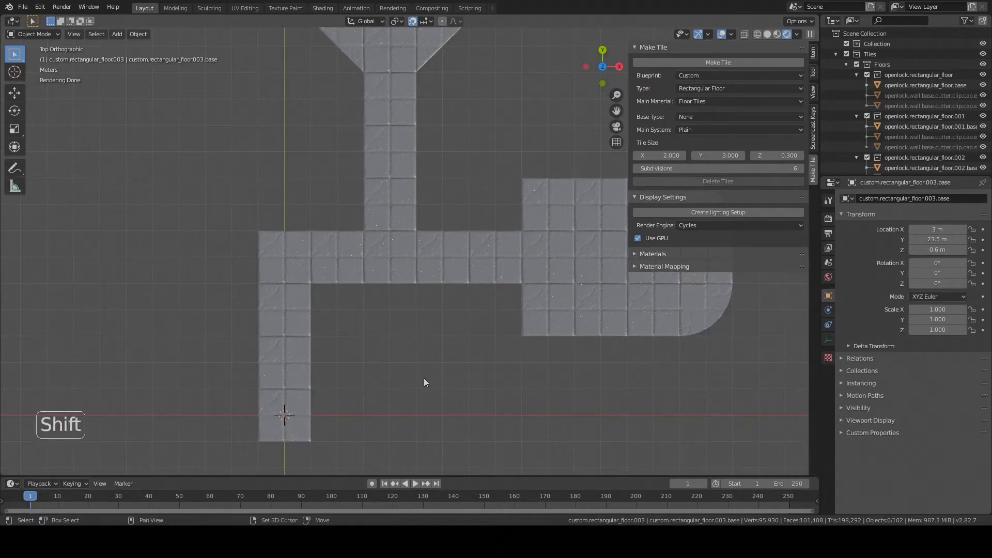
{"action": "right_click", "coordinate": [418, 376], "text": "shift"}
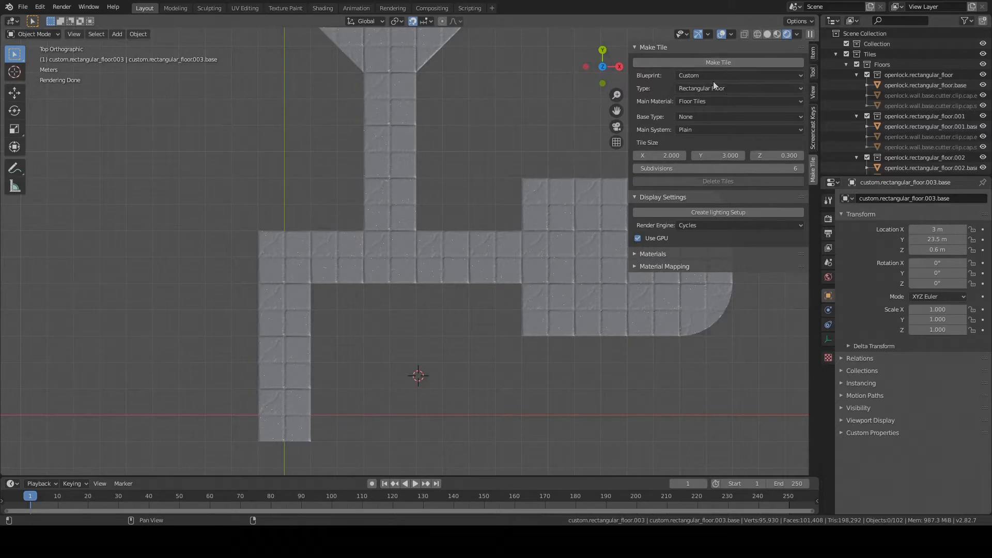
Set the tile blueprint to OpenLOCK, the type to Corner Wall and the main material to Regular Stone Blocks.
{"action": "left_click", "coordinate": [700, 75]}
{"action": "left_click", "coordinate": [693, 99]}
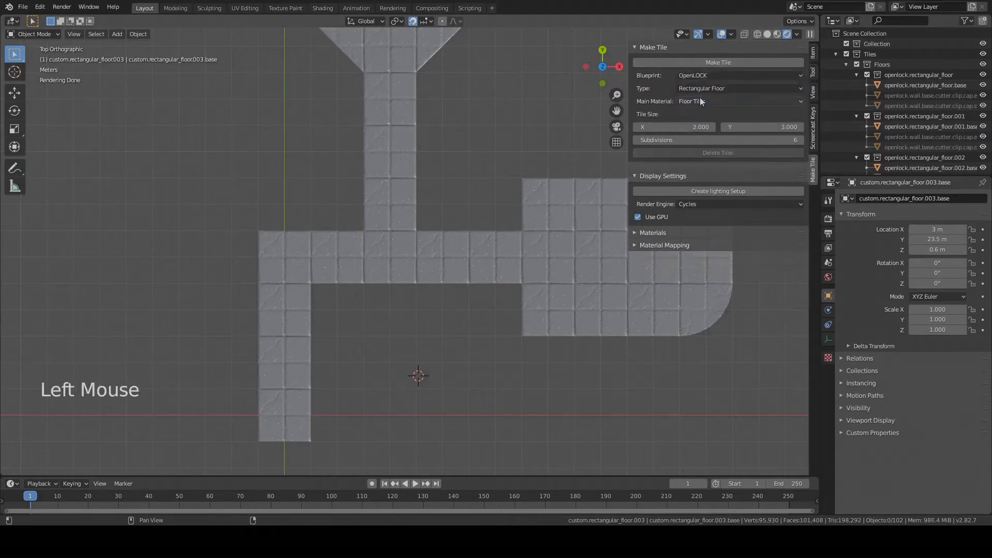
{"action": "left_click", "coordinate": [694, 89]}
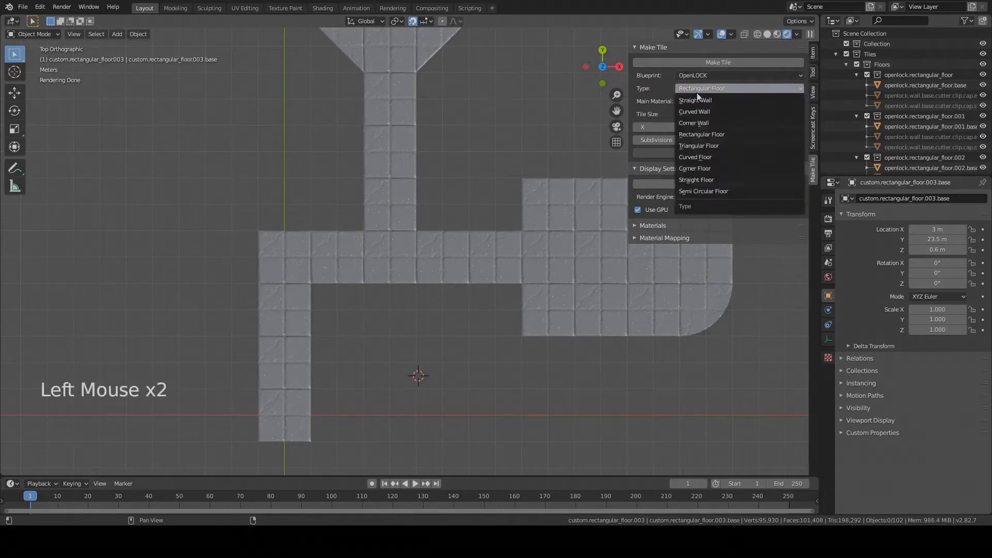
{"action": "left_click", "coordinate": [699, 123]}
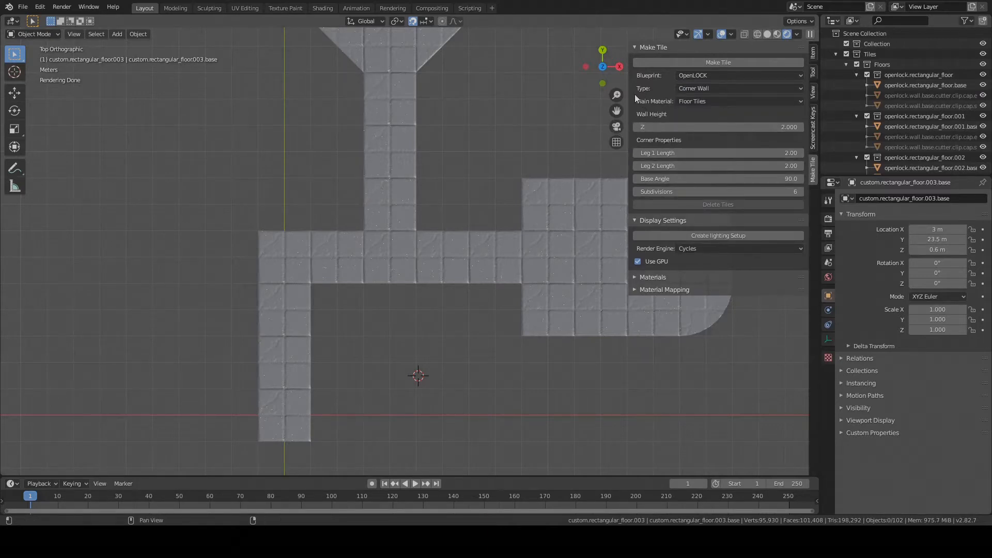
{"action": "left_click", "coordinate": [745, 101]}
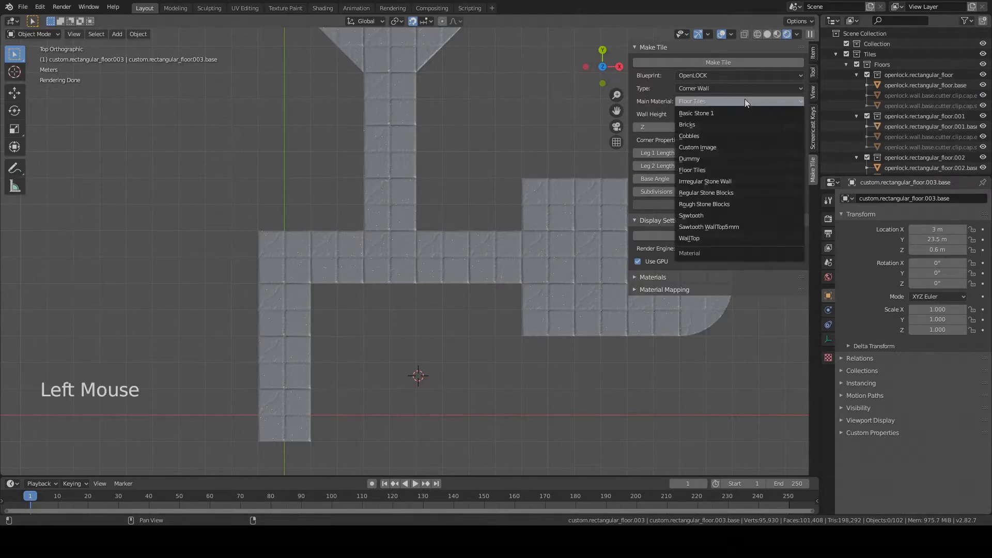
{"action": "left_click", "coordinate": [756, 191]}
Switch the viewport to solid shading and make the corner wall tile with 2.00 legs and a 90° base angle.
{"action": "scroll", "coordinate": [386, 325], "scroll_direction": "down", "scroll_amount": 2}
{"action": "middle_click_drag", "start_coordinate": [410, 337], "coordinate": [464, 367], "text": "shift"}
{"action": "scroll", "coordinate": [459, 362], "scroll_direction": "up", "scroll_amount": 2}
{"action": "scroll", "coordinate": [458, 362], "scroll_direction": "down", "scroll_amount": 2}
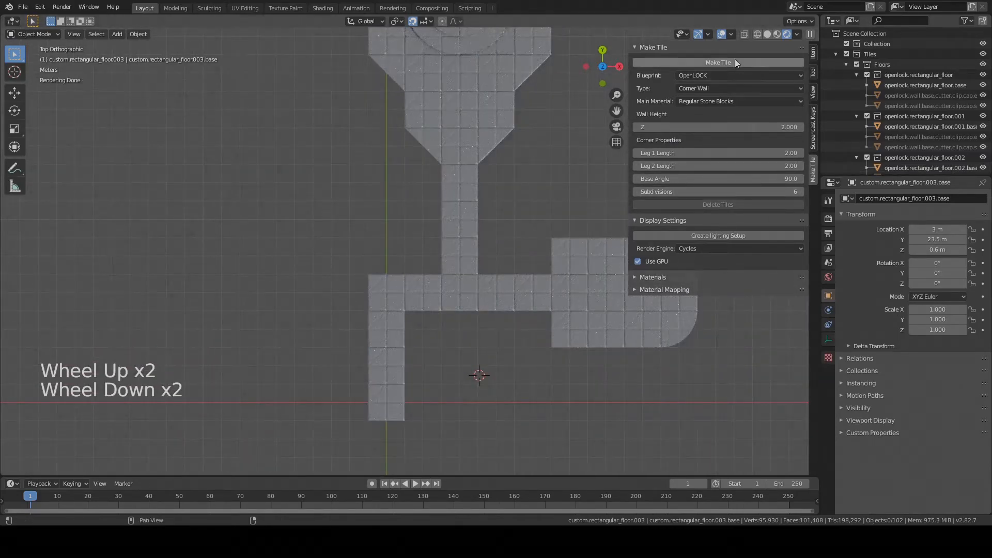
{"action": "left_click", "coordinate": [767, 35]}
{"action": "scroll", "coordinate": [573, 368], "scroll_direction": "up", "scroll_amount": 1}
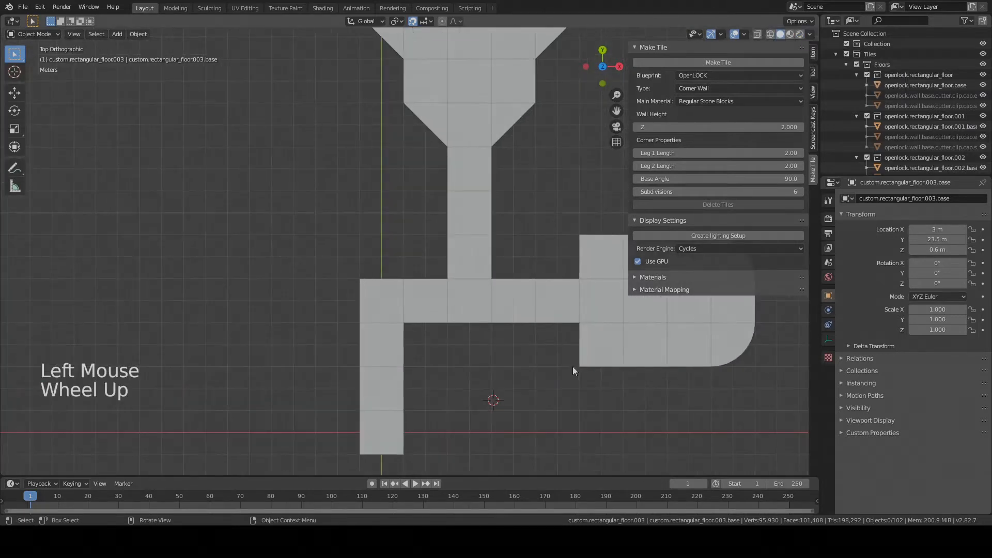
{"action": "left_click", "coordinate": [696, 62]}
{"action": "scroll", "coordinate": [499, 410], "scroll_direction": "up", "scroll_amount": 1}
{"action": "middle_click_drag", "start_coordinate": [500, 410], "coordinate": [430, 282], "text": "shift"}
{"action": "scroll", "coordinate": [492, 322], "scroll_direction": "up", "scroll_amount": 2}
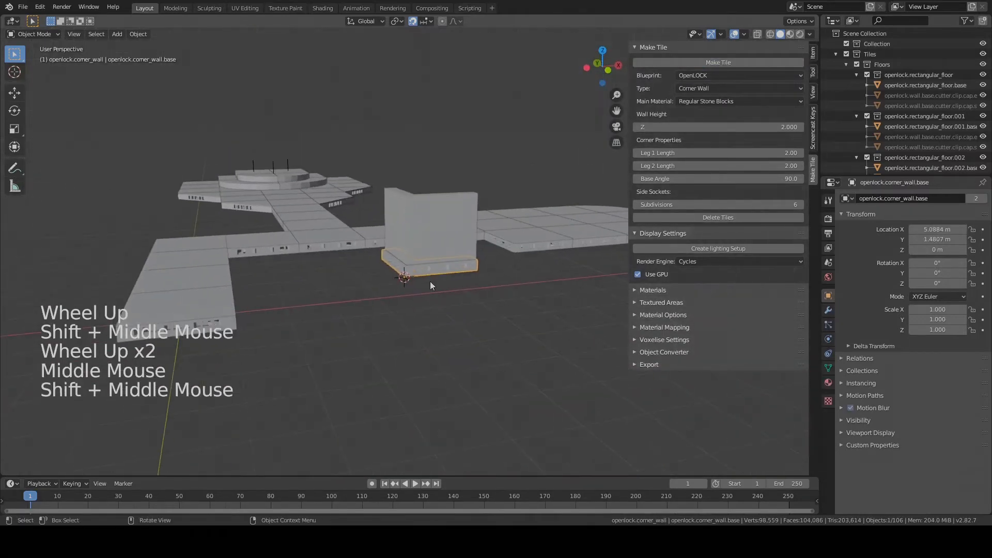
{"action": "scroll", "coordinate": [414, 288], "scroll_direction": "up", "scroll_amount": 2}
{"action": "middle_click_drag", "start_coordinate": [386, 278], "coordinate": [387, 282]}
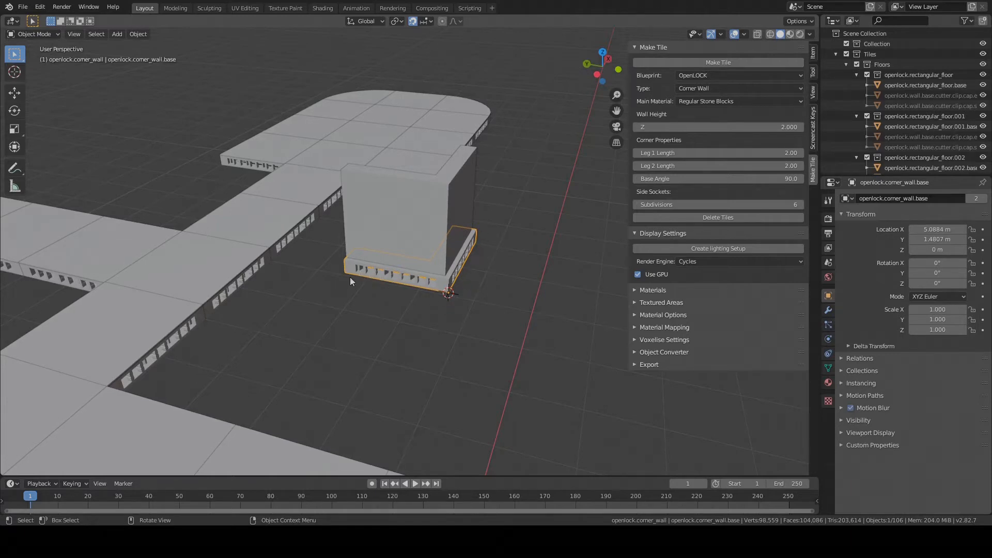
Place the 3D cursor below the first corner wall, at about X 5 m, Y -0.85 m, and make a corner wall with a -90 base angle.
{"action": "scroll", "coordinate": [432, 269], "scroll_direction": "down", "scroll_amount": 4}
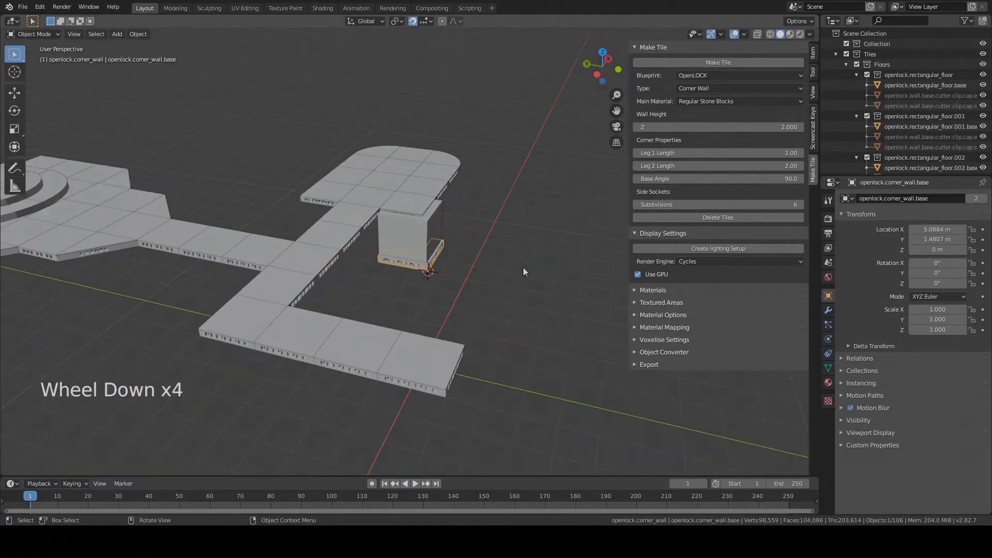
{"action": "key", "text": "KP_7"}
{"action": "key", "text": "shift"}
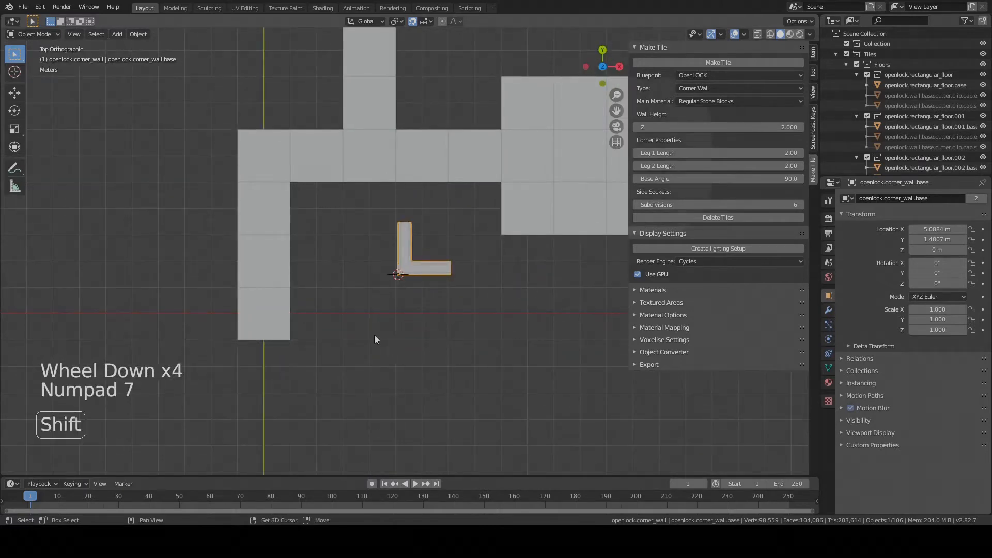
{"action": "right_click", "coordinate": [396, 336], "text": "shift"}
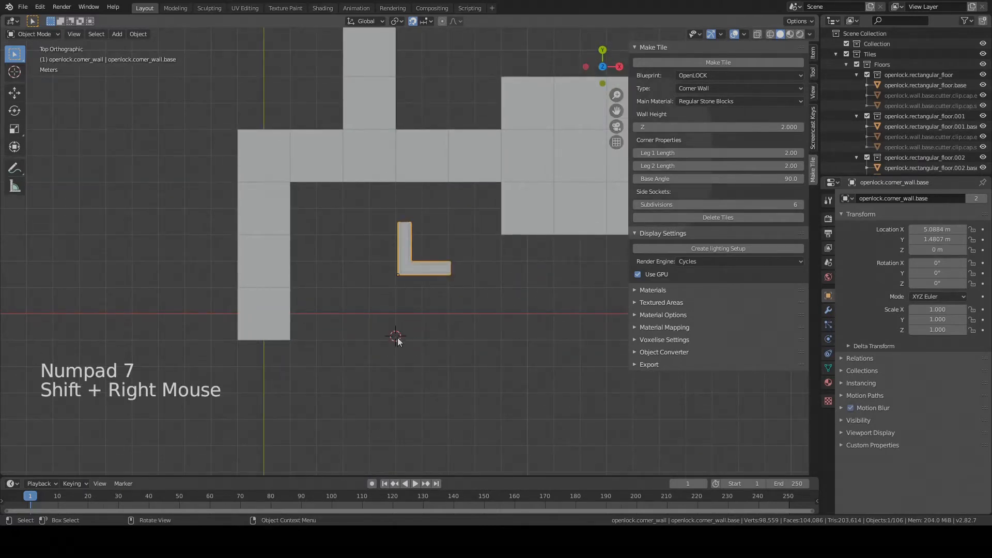
{"action": "left_click", "coordinate": [715, 177]}
{"action": "type", "text": "-9"}
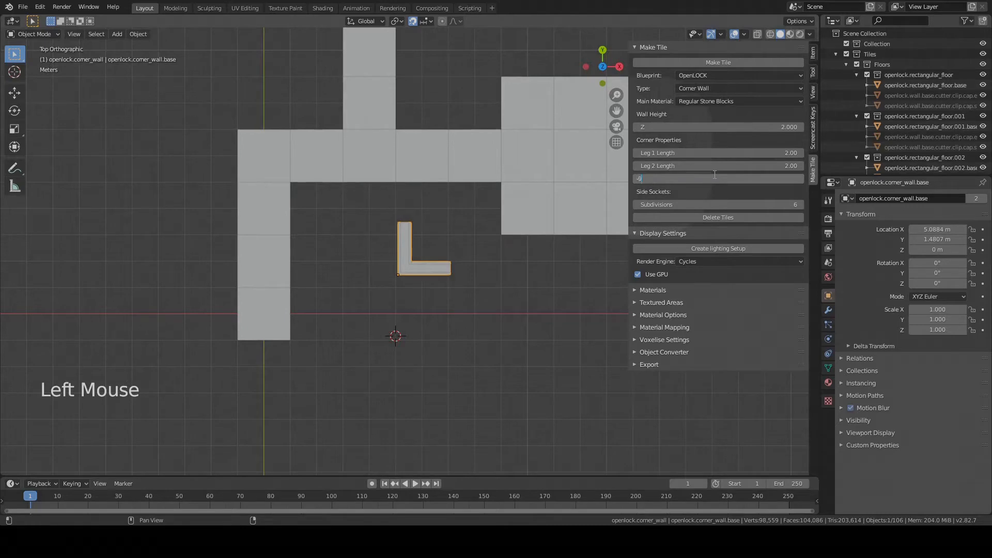
{"action": "type", "text": "0"}
{"action": "key", "text": "Return"}
{"action": "left_click", "coordinate": [717, 63]}
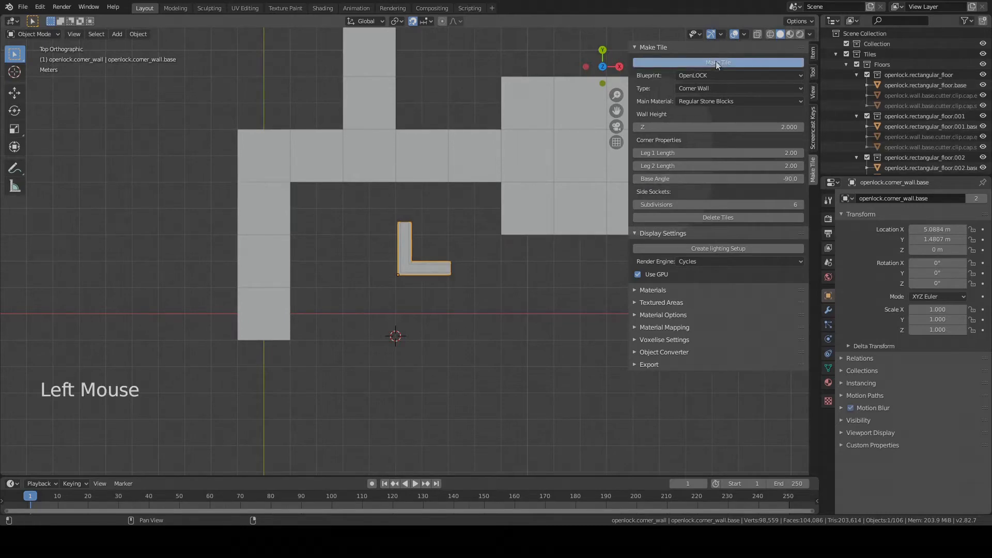
{"action": "middle_click_drag", "start_coordinate": [510, 277], "coordinate": [482, 305]}
{"action": "scroll", "coordinate": [497, 260], "scroll_direction": "up", "scroll_amount": 3}
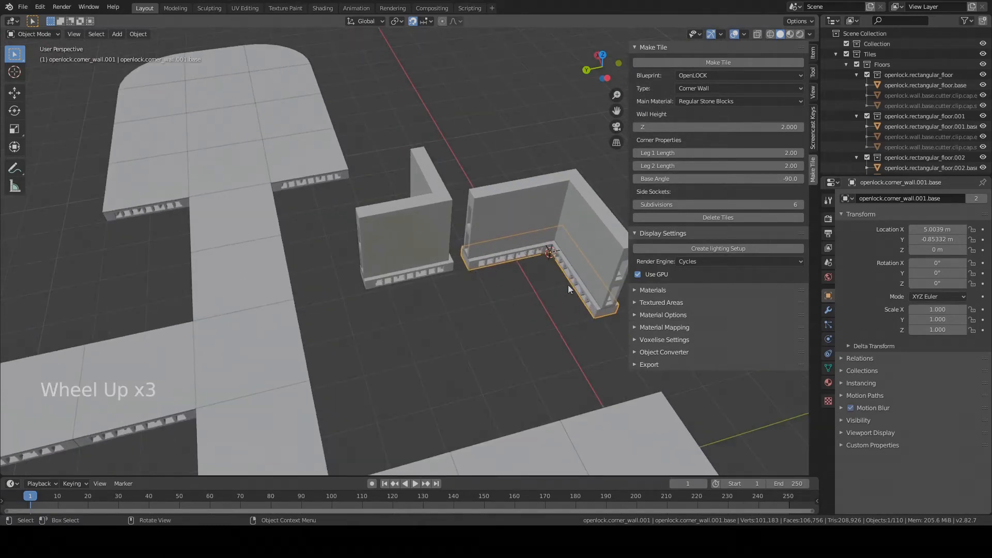
{"action": "scroll", "coordinate": [545, 256], "scroll_direction": "down", "scroll_amount": 4}
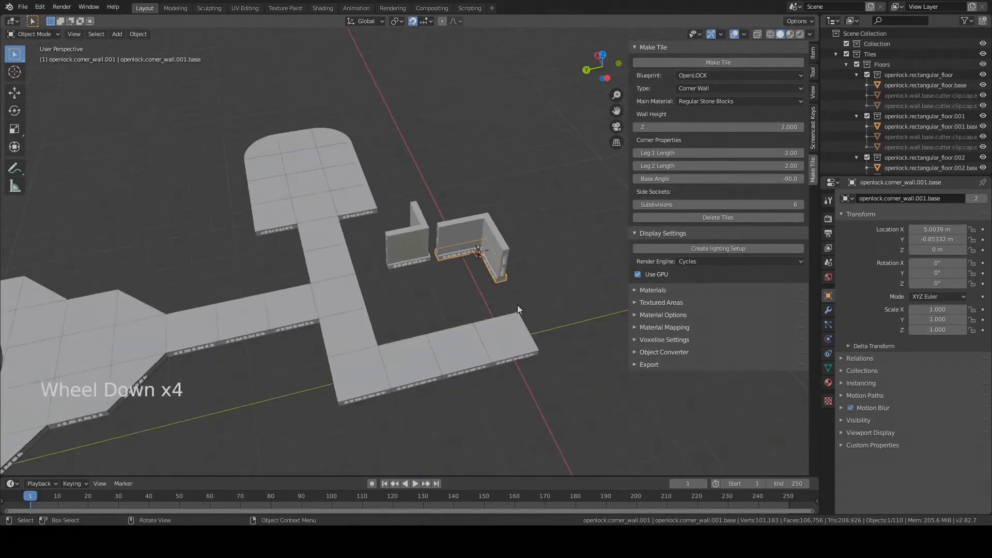
Move the -90° corner wall to the corridor's outer corner at X -1 m, Y 7 m and rotate it 180°.
{"action": "middle_click_drag", "start_coordinate": [517, 305], "coordinate": [403, 320]}
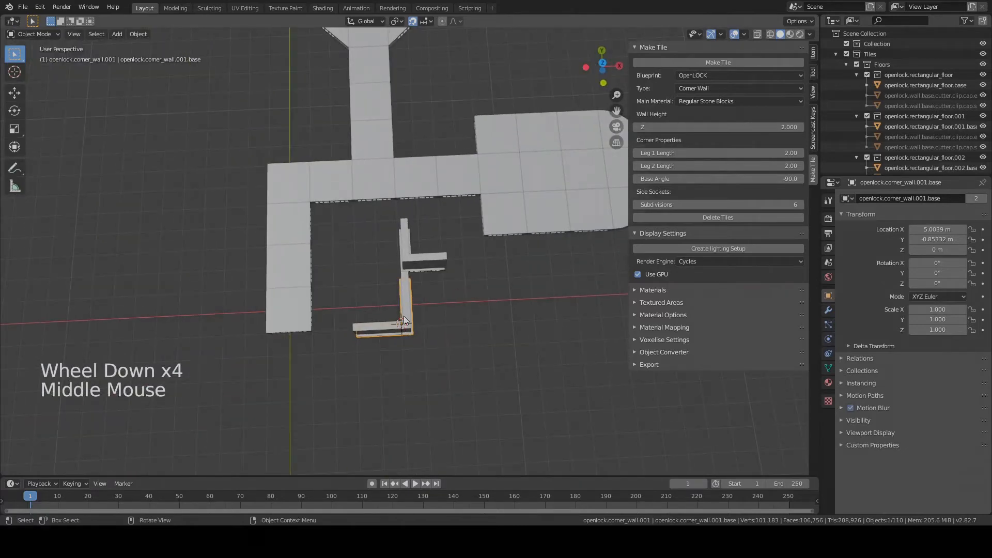
{"action": "key", "text": "KP_7"}
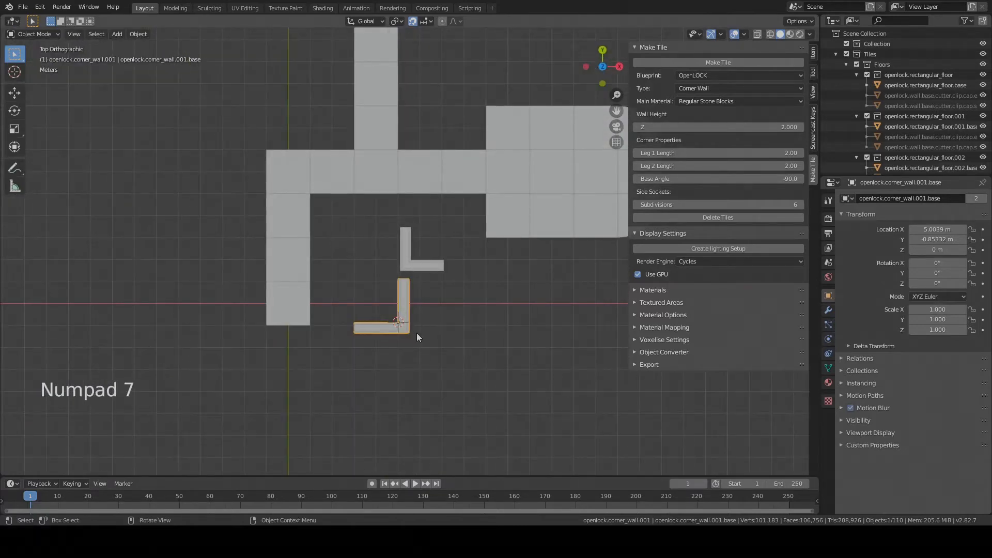
{"action": "key", "text": "g"}
{"action": "left_click", "coordinate": [302, 179]}
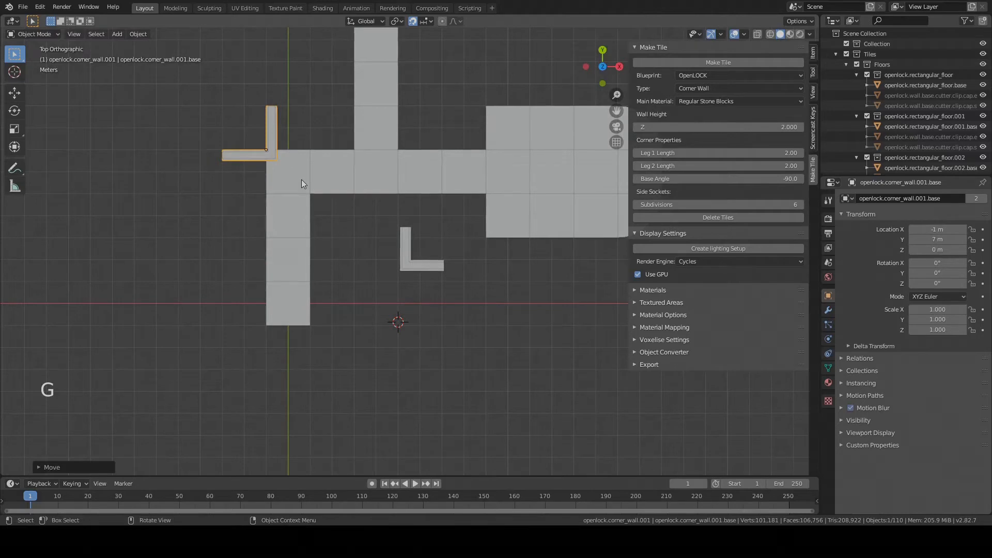
{"action": "key", "text": "r"}
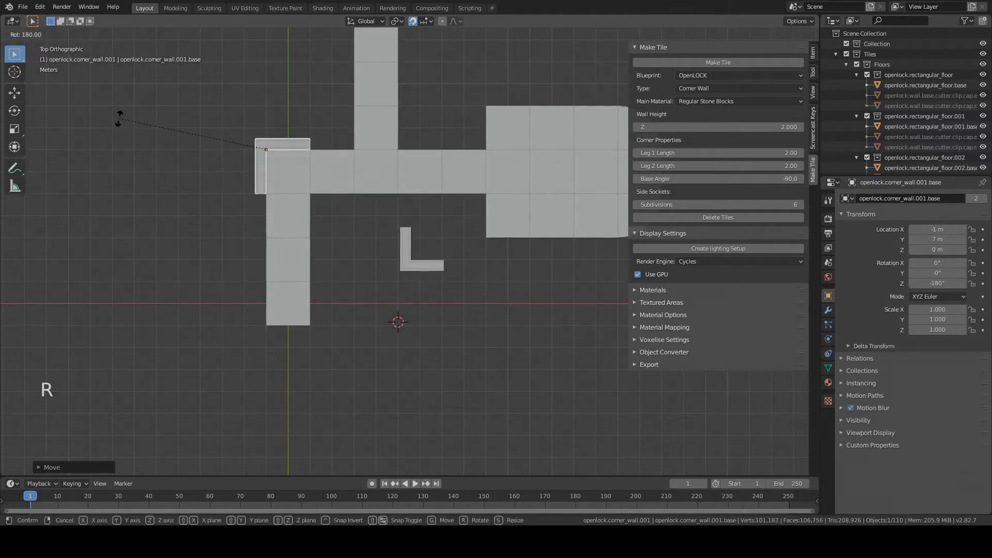
{"action": "left_click", "coordinate": [119, 119]}
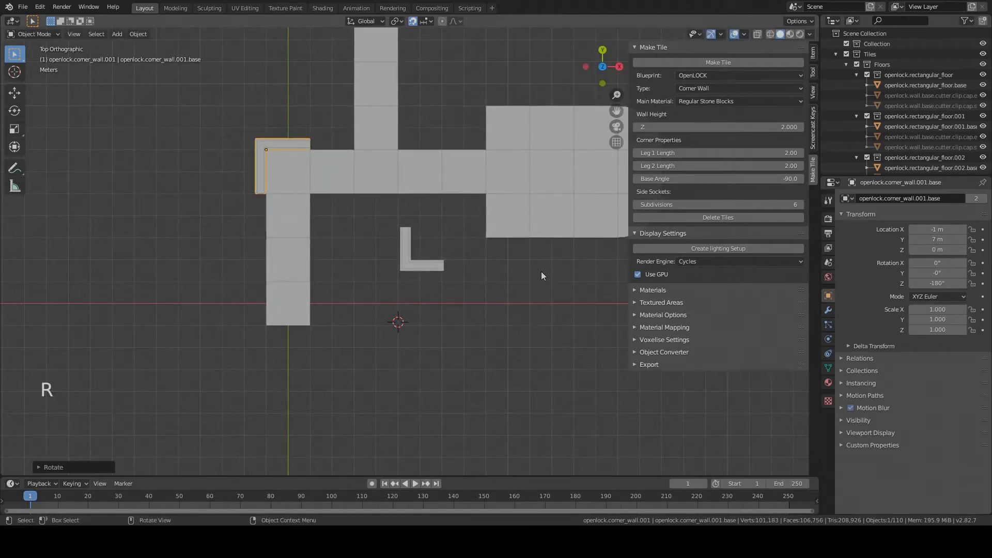
{"action": "left_click", "coordinate": [407, 269]}
{"action": "middle_click_drag", "start_coordinate": [408, 269], "coordinate": [428, 250]}
{"action": "key", "text": "KP_7"}
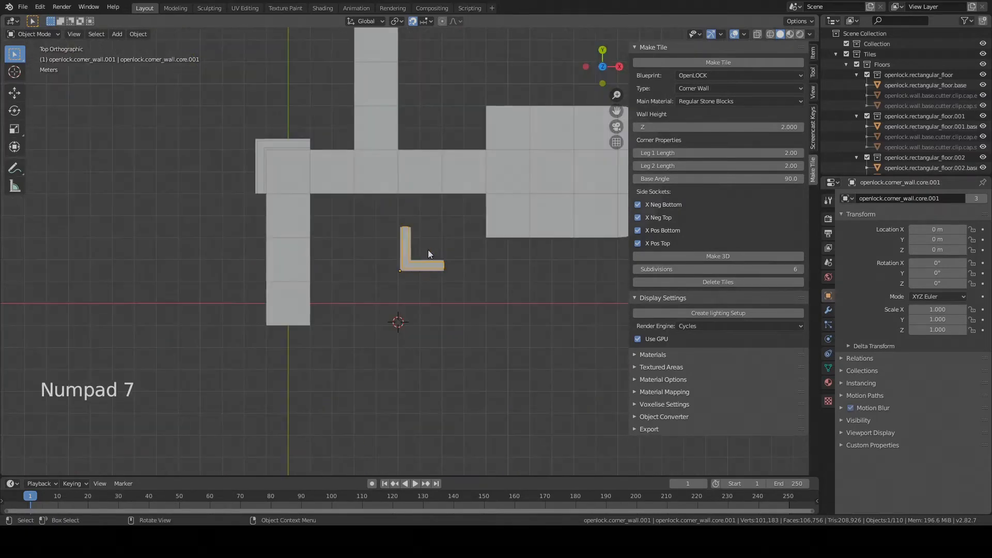
{"action": "key", "text": "g"}
{"action": "right_click", "coordinate": [448, 293]}
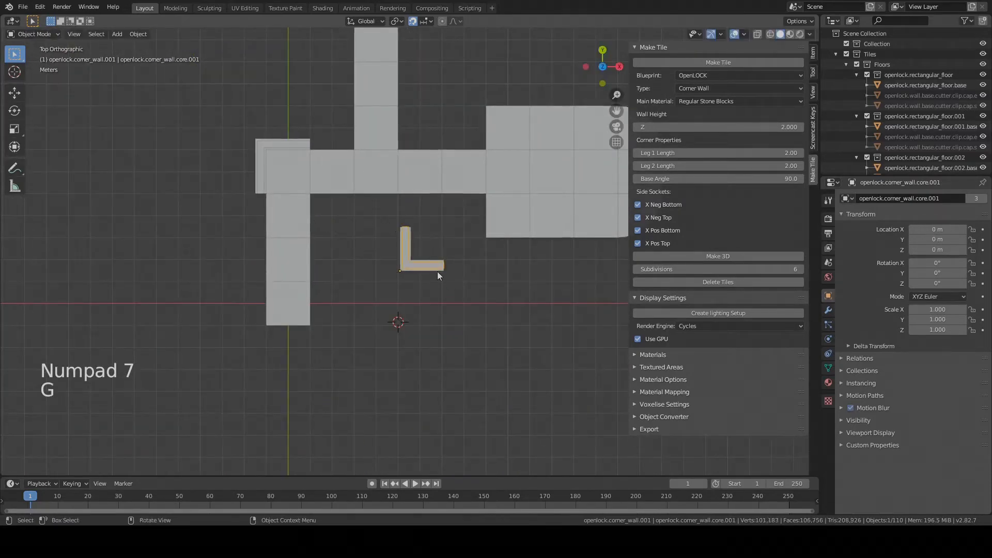
Move the base of the first corner wall to the corridor's inner corner at X 1 m, Y 5 m, with a Z rotation of -90°.
{"action": "left_click", "coordinate": [437, 272]}
{"action": "key", "text": "g"}
{"action": "left_click", "coordinate": [411, 231]}
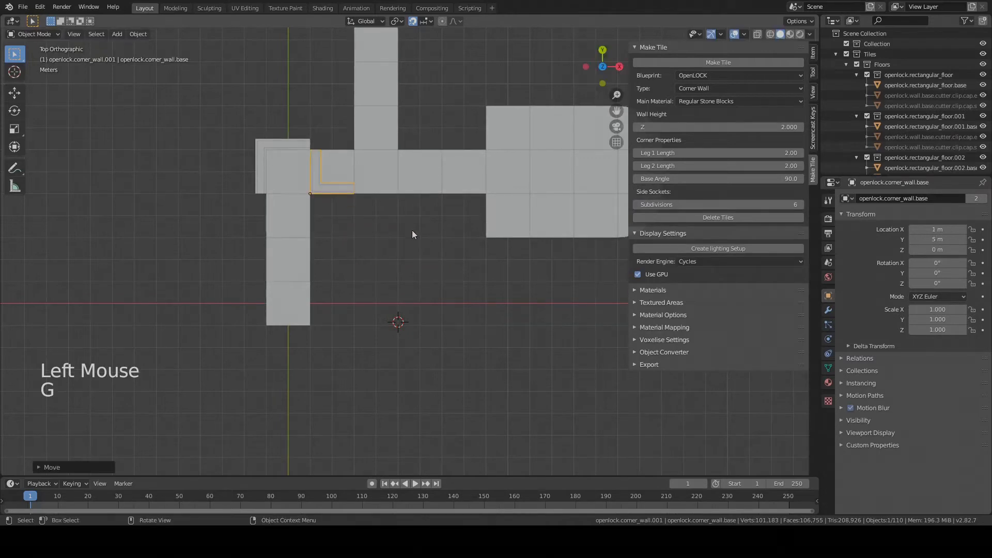
{"action": "key", "text": "r"}
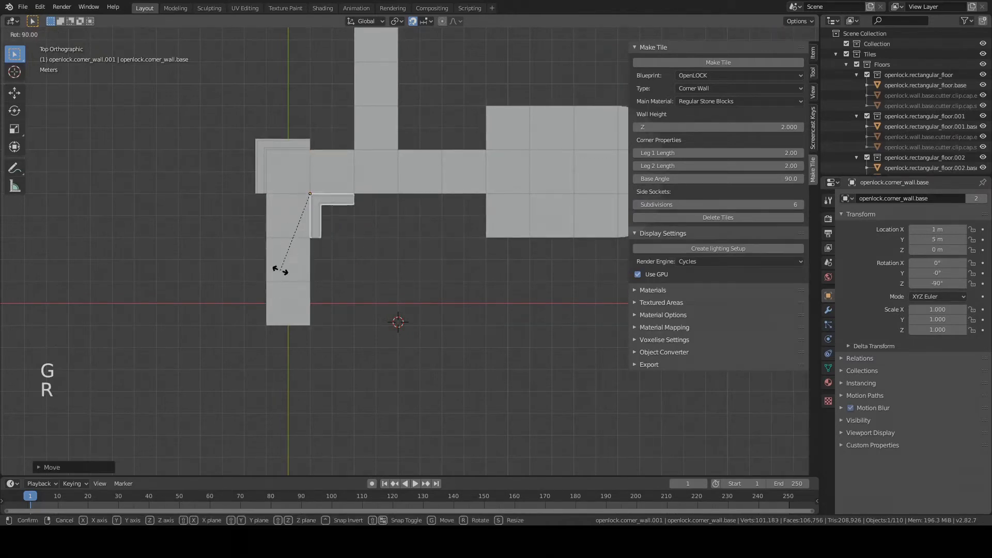
{"action": "left_click", "coordinate": [281, 270]}
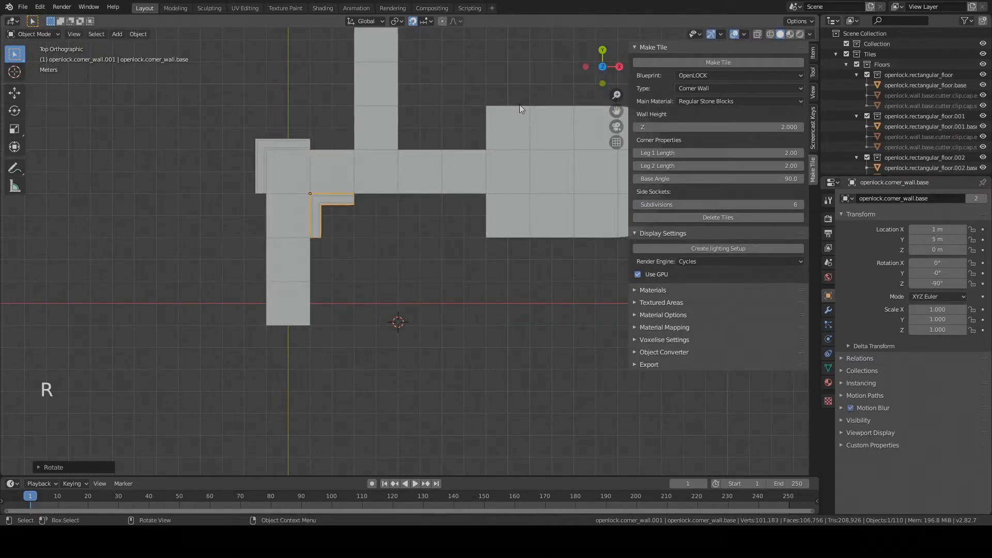
Make another 90° corner wall and move it to the corridor junction at X 3 m, Y 7 m, with a Z rotation of 90°.
{"action": "left_click", "coordinate": [737, 61]}
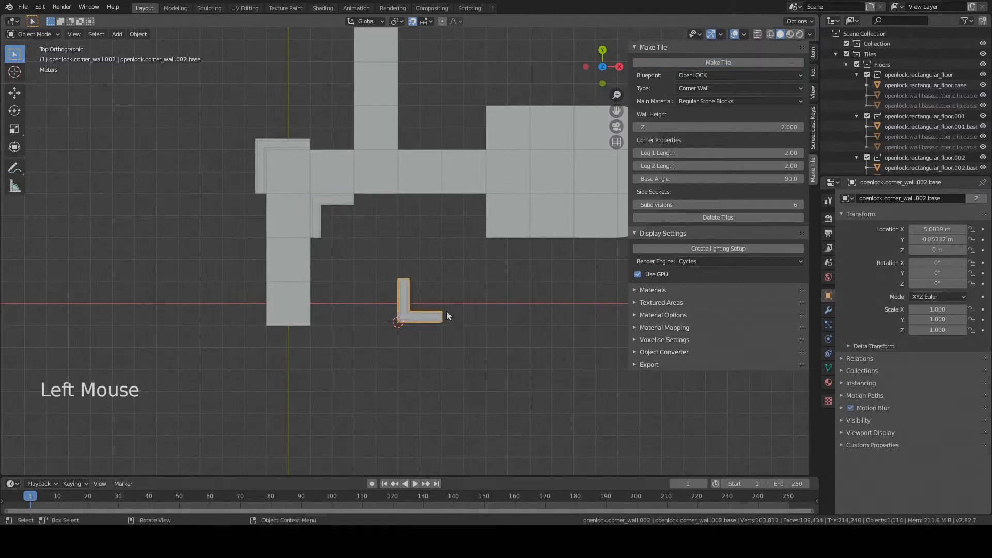
{"action": "key", "text": "g"}
{"action": "left_click", "coordinate": [386, 161]}
{"action": "key", "text": "r"}
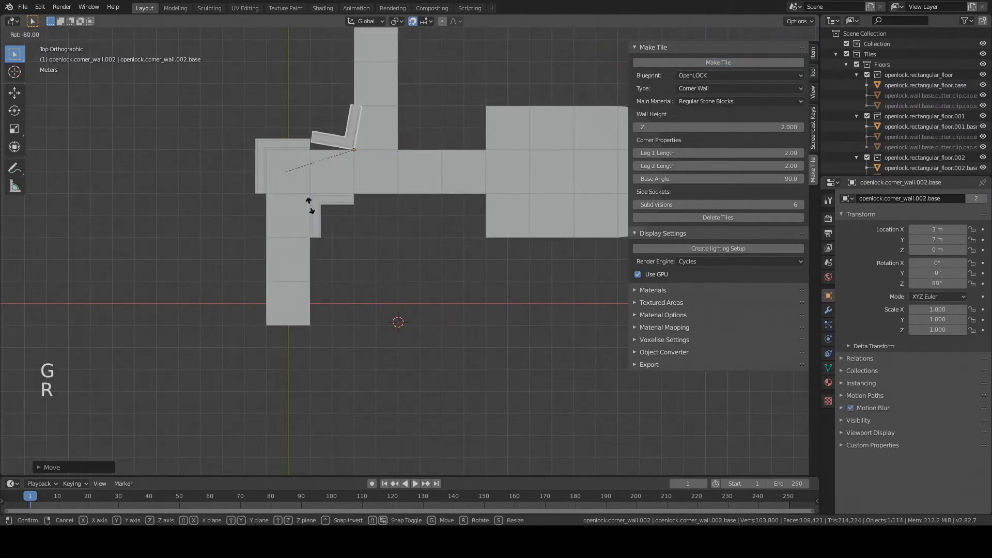
{"action": "left_click", "coordinate": [289, 179]}
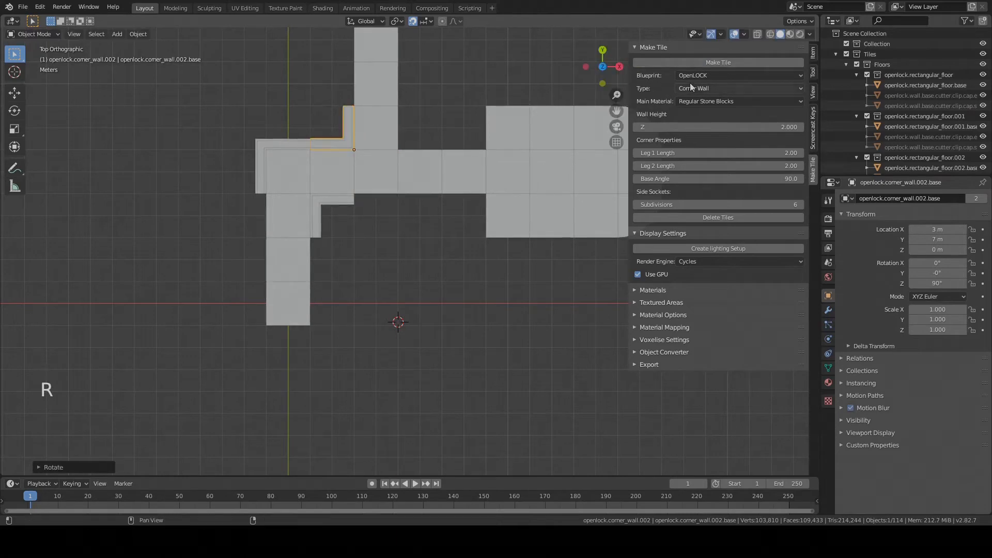
Make another 90° corner wall and move it to the other side of the corridor junction at X 5 m, Y 7 m.
{"action": "left_click", "coordinate": [695, 64]}
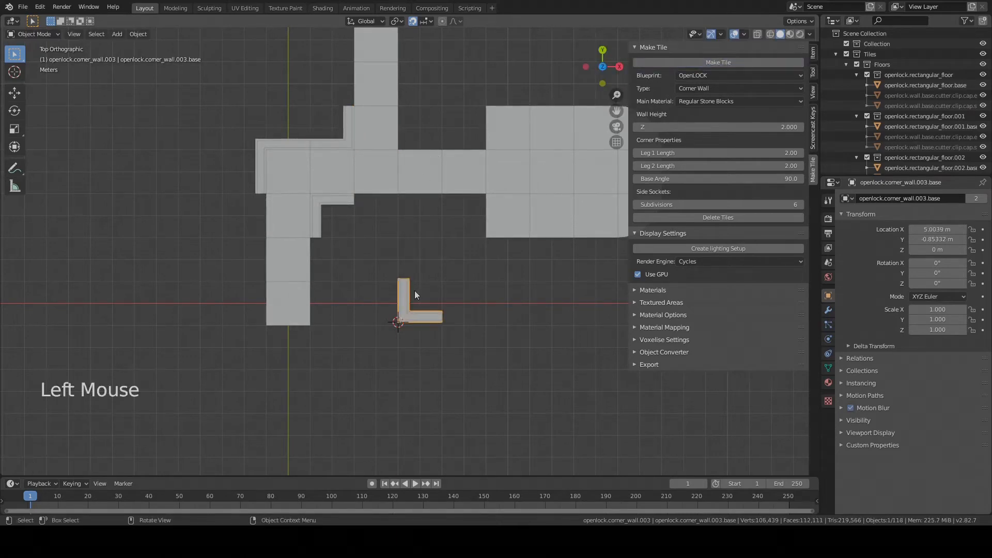
{"action": "key", "text": "g"}
{"action": "left_click", "coordinate": [415, 138]}
{"action": "middle_click_drag", "start_coordinate": [415, 139], "coordinate": [448, 292]}
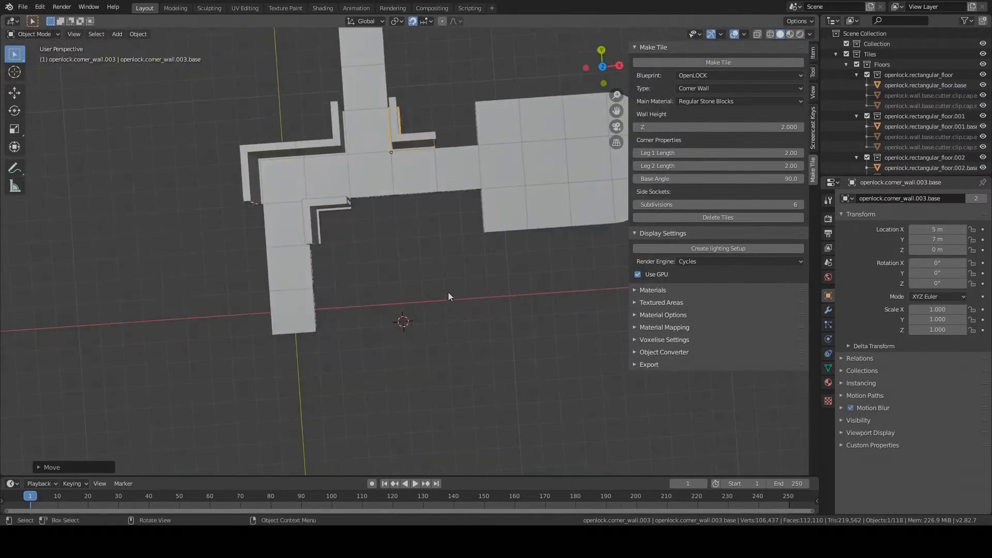
{"action": "scroll", "coordinate": [482, 204], "scroll_direction": "down", "scroll_amount": 2}
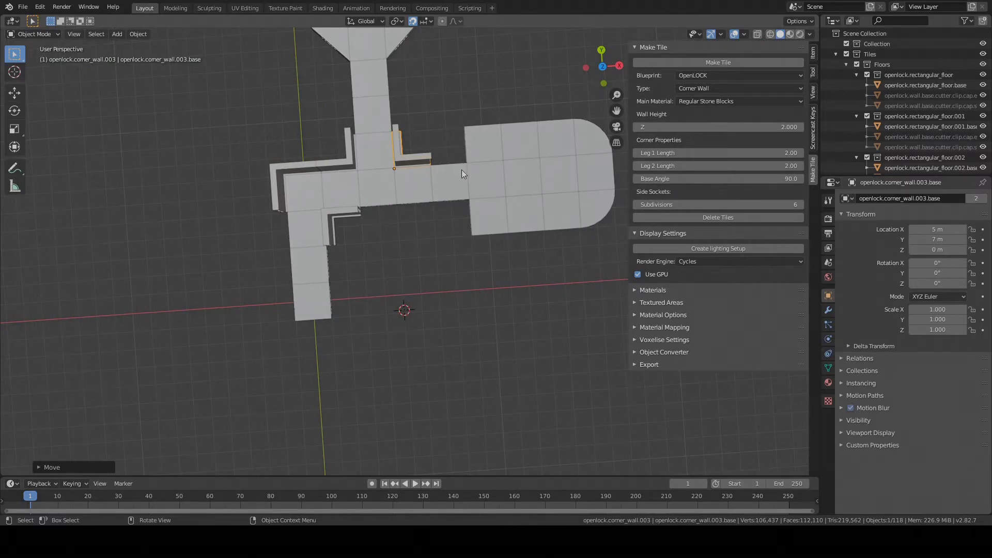
From the top view, make a 90° corner wall with Leg 1 Length 1 and Leg 2 Length 2.
{"action": "scroll", "coordinate": [489, 169], "scroll_direction": "up", "scroll_amount": 2}
{"action": "middle_click_drag", "start_coordinate": [472, 180], "coordinate": [392, 303], "text": "shift"}
{"action": "scroll", "coordinate": [392, 304], "scroll_direction": "up", "scroll_amount": 1, "text": "shift"}
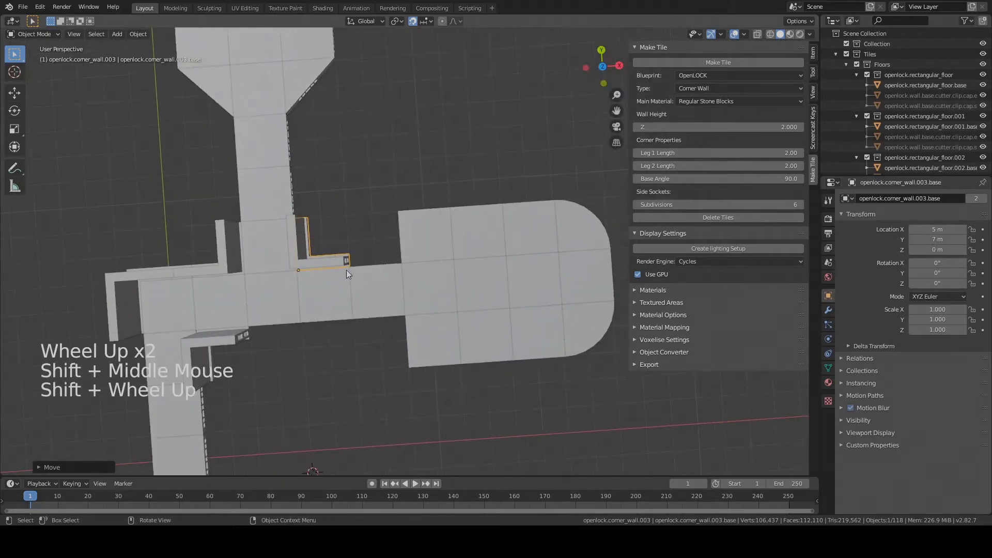
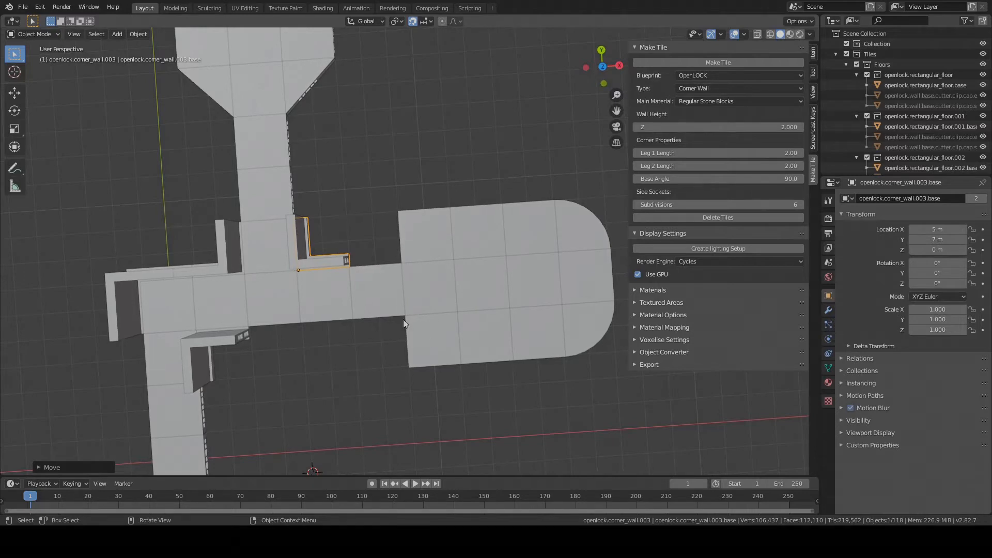
{"action": "key", "text": "KP_7"}
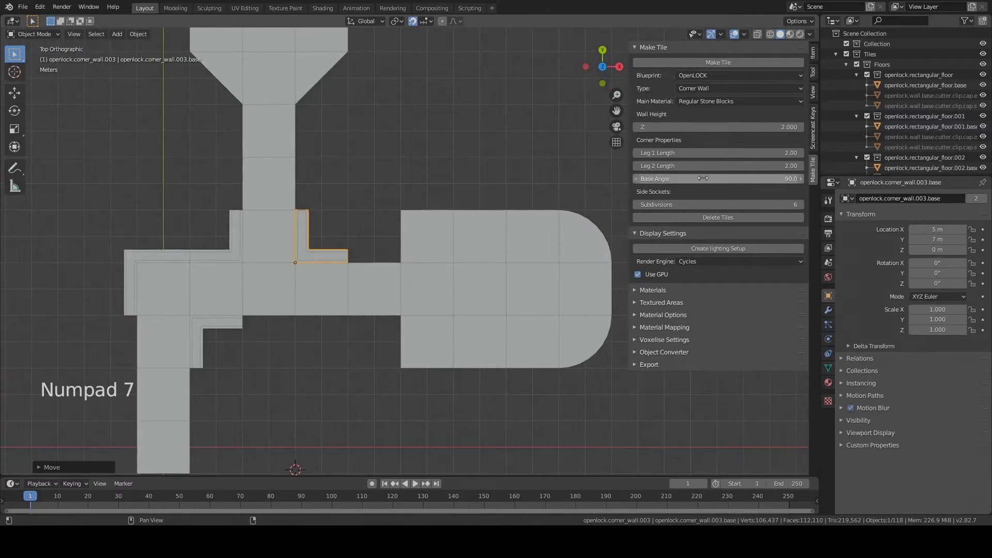
{"action": "left_click", "coordinate": [719, 153]}
{"action": "type", "text": "1"}
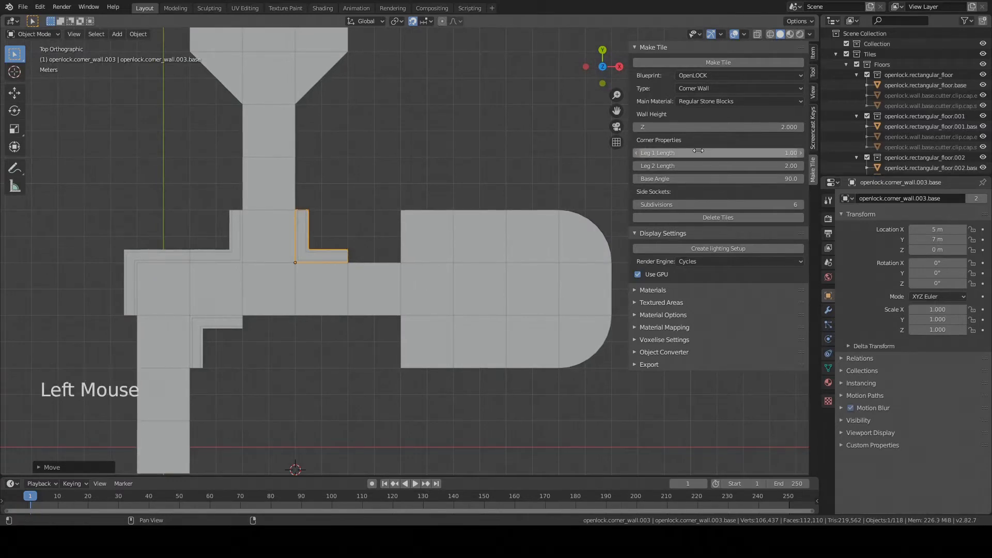
{"action": "key", "text": "Return"}
{"action": "left_click", "coordinate": [759, 62]}
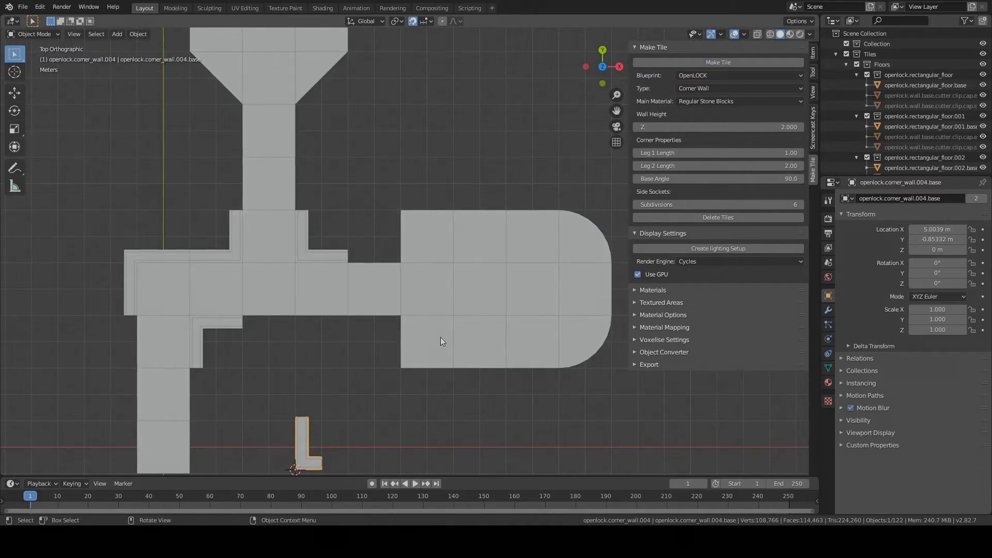
Move the new corner wall to the junction of corridor and rounded room at X 9 m, Y 7 m, with a Z rotation of 90°.
{"action": "key", "text": "g"}
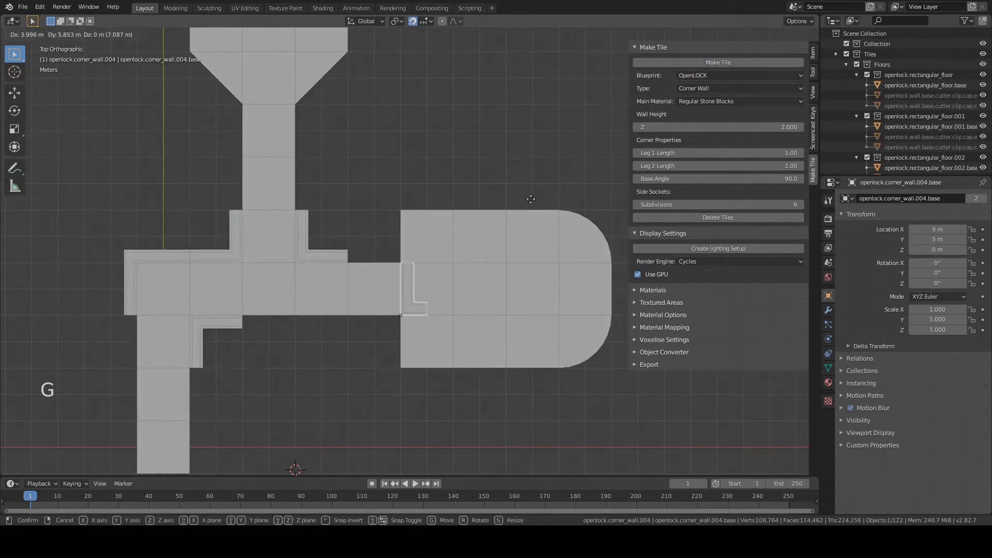
{"action": "left_click", "coordinate": [397, 198]}
{"action": "key", "text": "r"}
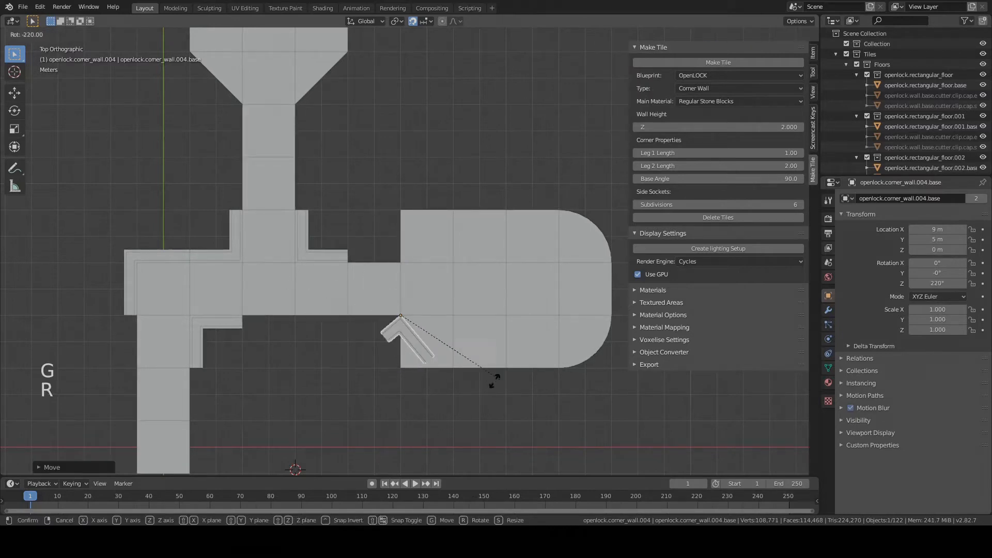
{"action": "right_click", "coordinate": [382, 371]}
{"action": "key", "text": "g"}
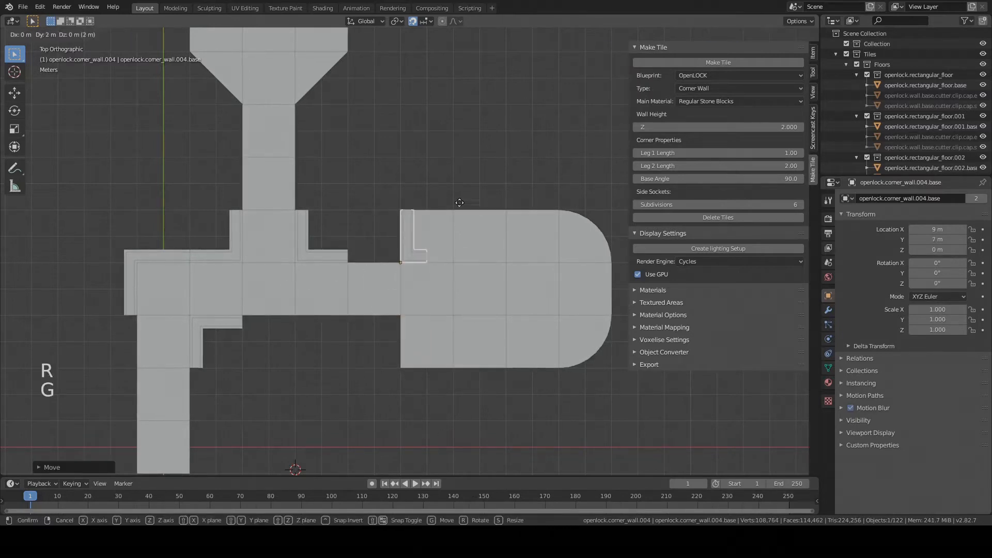
{"action": "left_click", "coordinate": [452, 222]}
{"action": "key", "text": "r"}
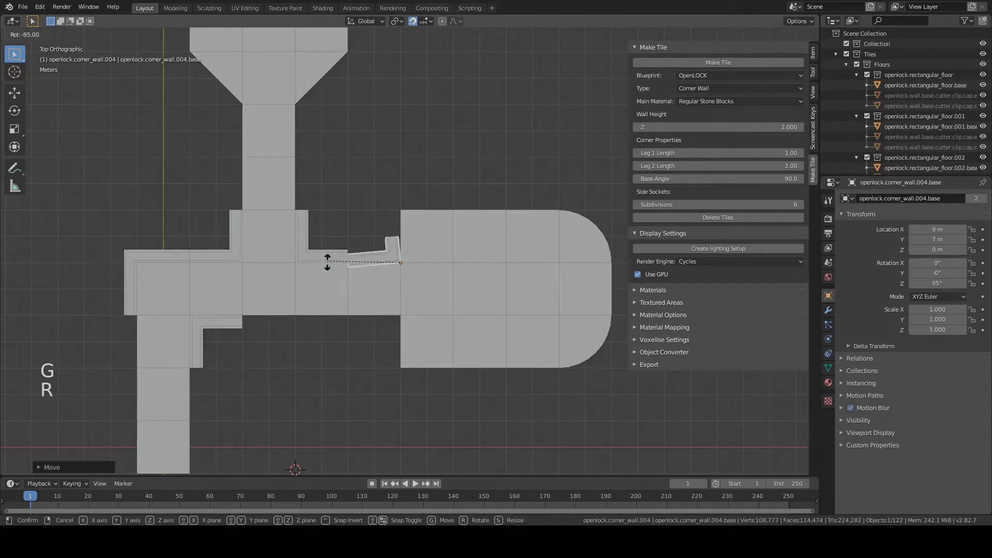
{"action": "left_click", "coordinate": [326, 254]}
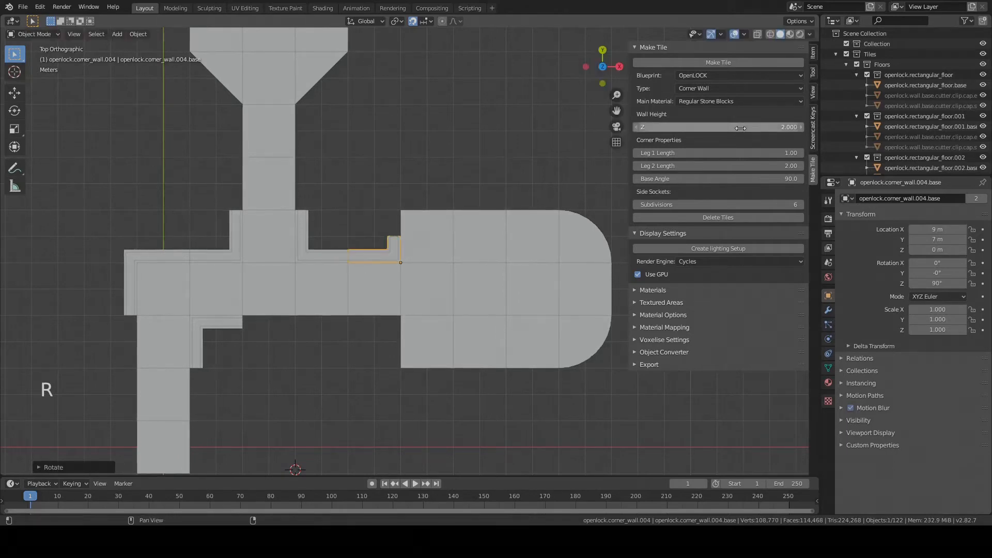
Make a 90° corner wall with Leg 1 Length 2 and Leg 2 Length 1, placed at X 9 m, Y 5 m and rotated 180°.
{"action": "left_click", "coordinate": [728, 152]}
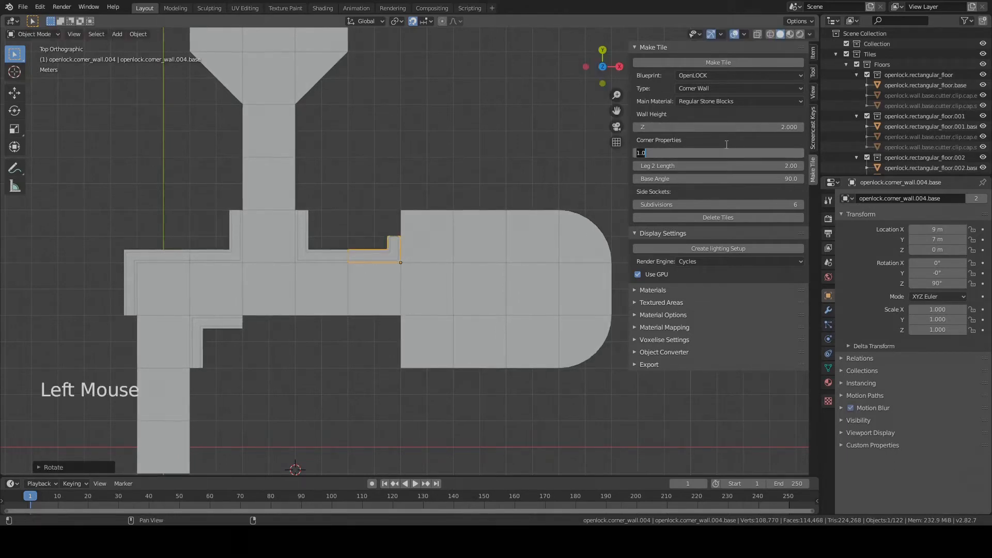
{"action": "type", "text": "2"}
{"action": "key", "text": "Return"}
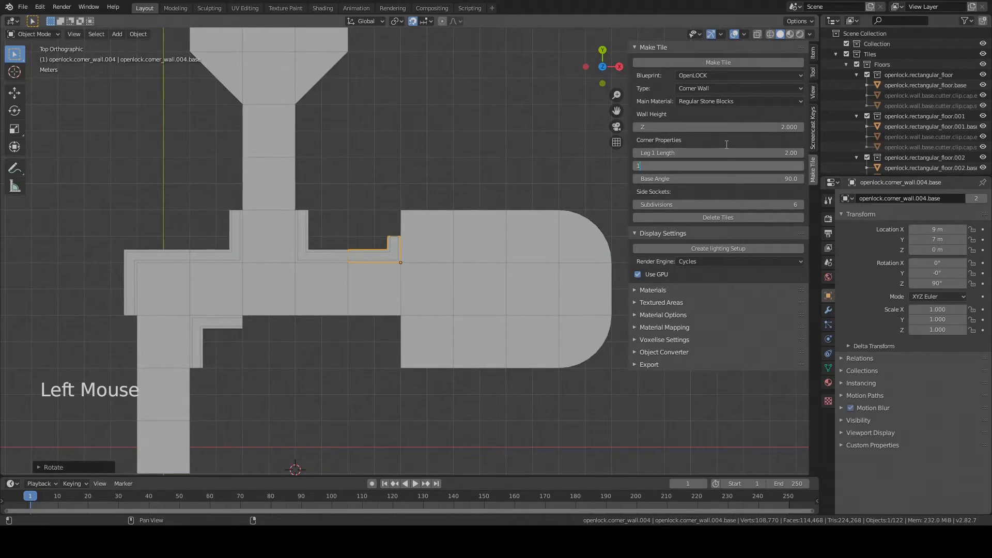
{"action": "left_click", "coordinate": [726, 63]}
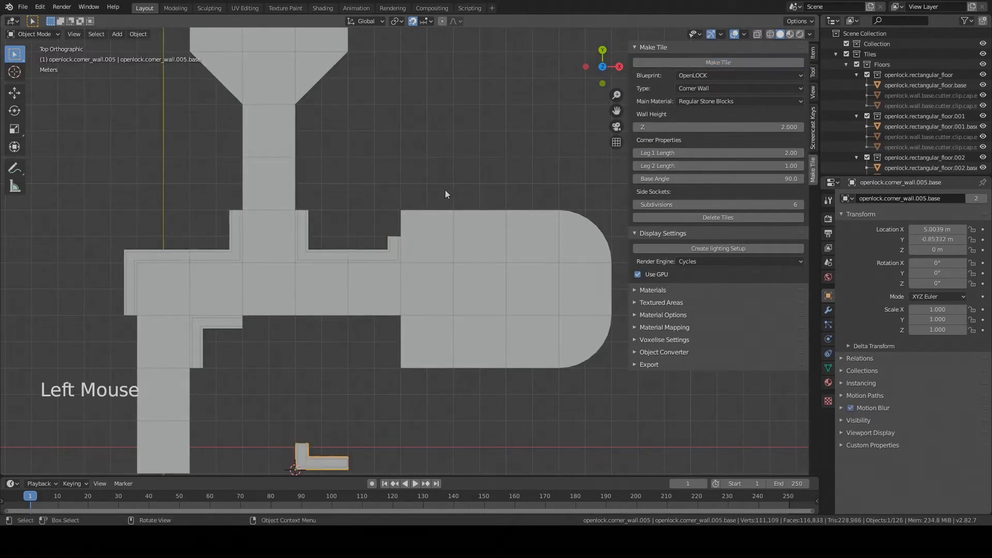
{"action": "key", "text": "g"}
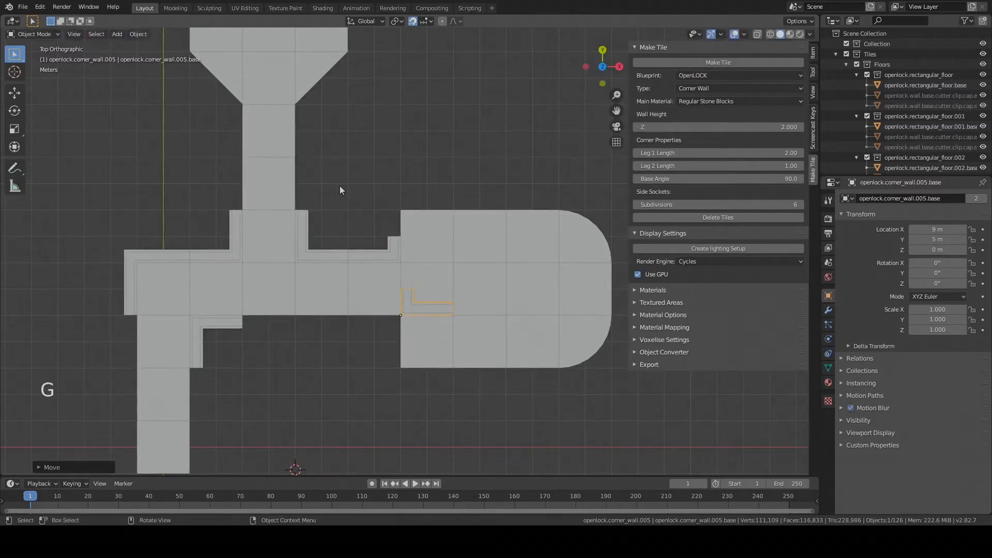
{"action": "key", "text": "r"}
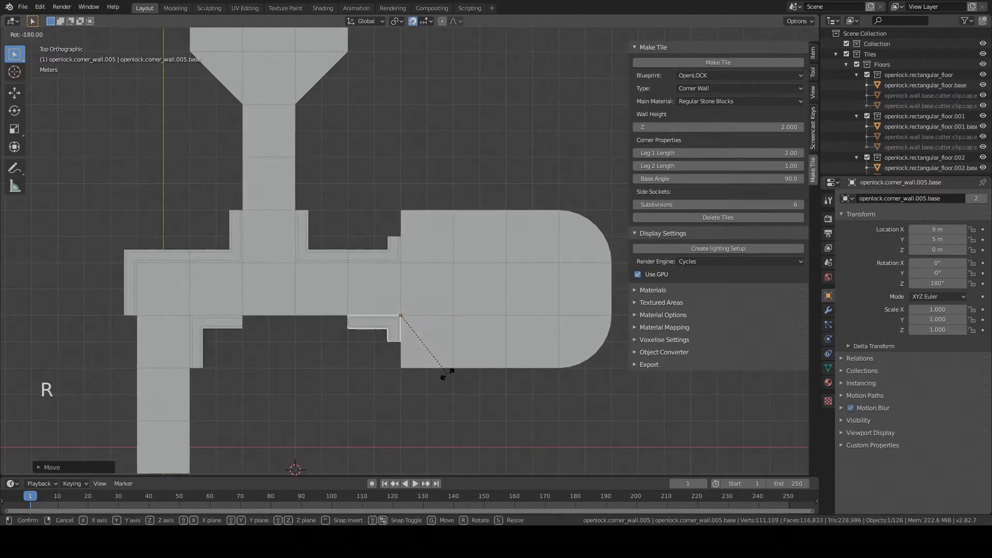
{"action": "left_click", "coordinate": [447, 374]}
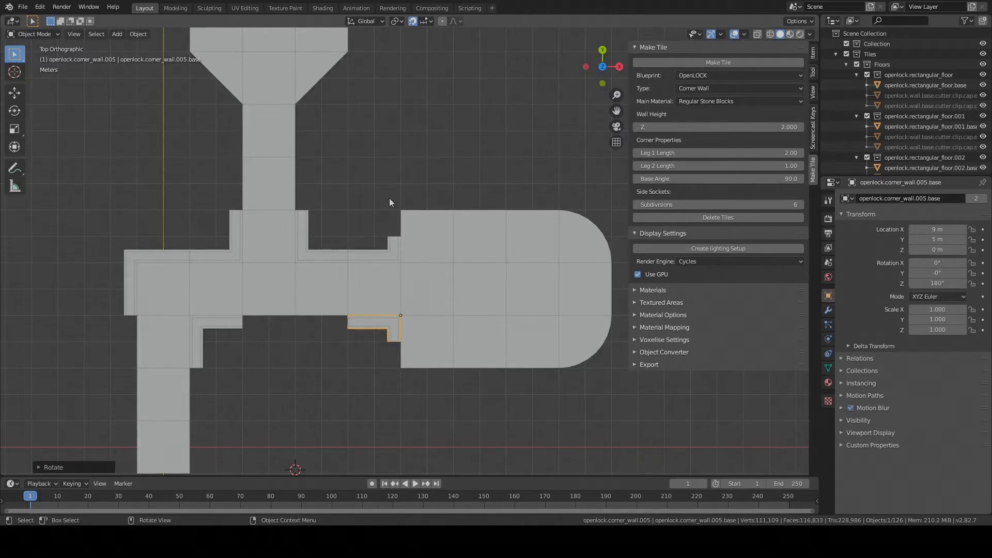
Make a corner wall with a base angle of -90°, Leg 1 Length 2 and Leg 2 Length 1.
{"action": "left_click", "coordinate": [735, 178]}
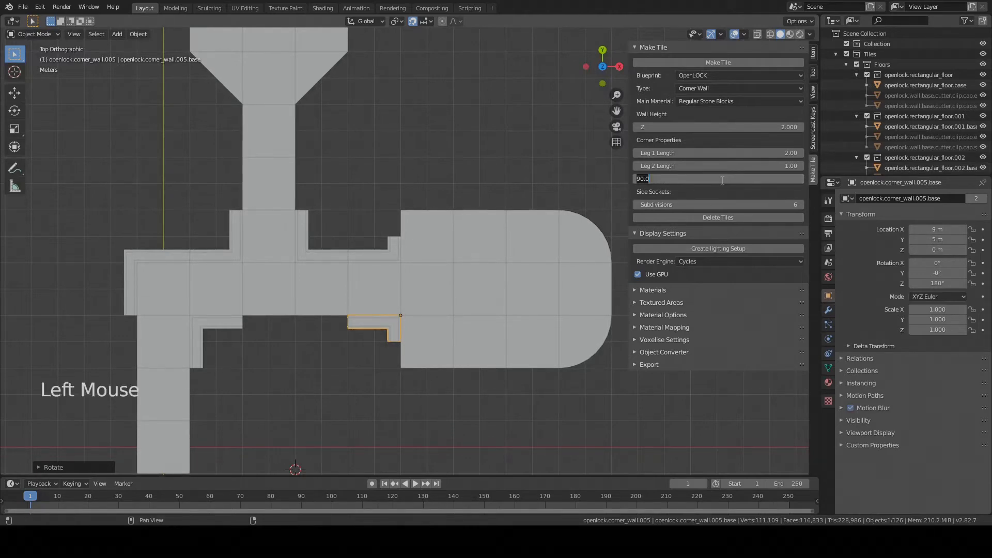
{"action": "type", "text": "-90"}
{"action": "key", "text": "Return"}
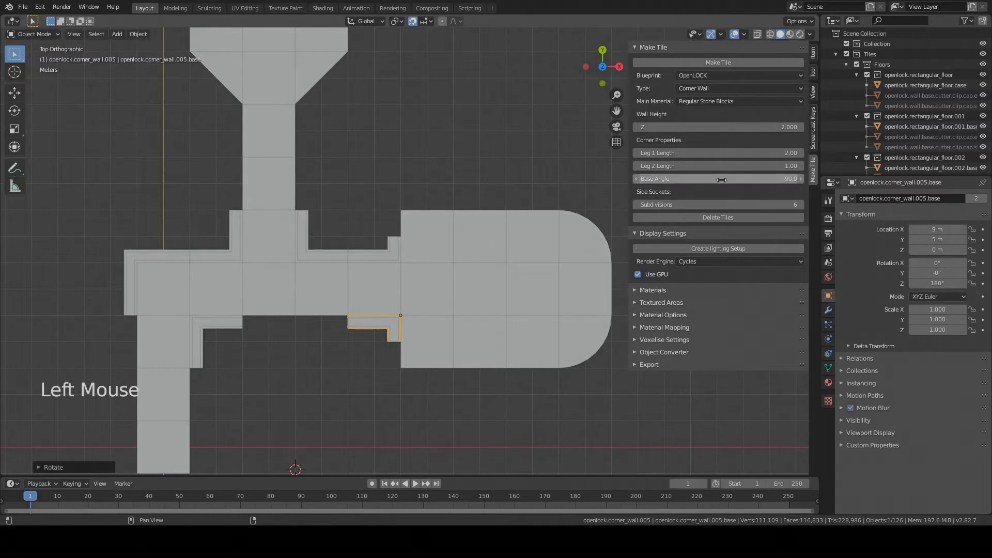
{"action": "left_click", "coordinate": [737, 63]}
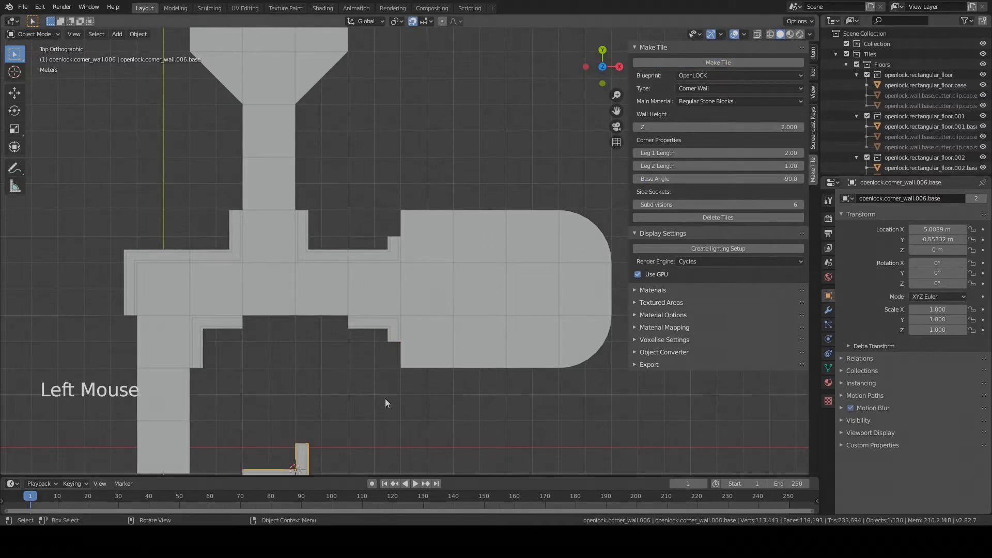
Place the -90° corner wall on the rounded room's upper corner at X 9 m, Y 9 m, with a Z rotation of -180°.
{"action": "key", "text": "g"}
{"action": "left_click", "coordinate": [504, 179]}
{"action": "key", "text": "r"}
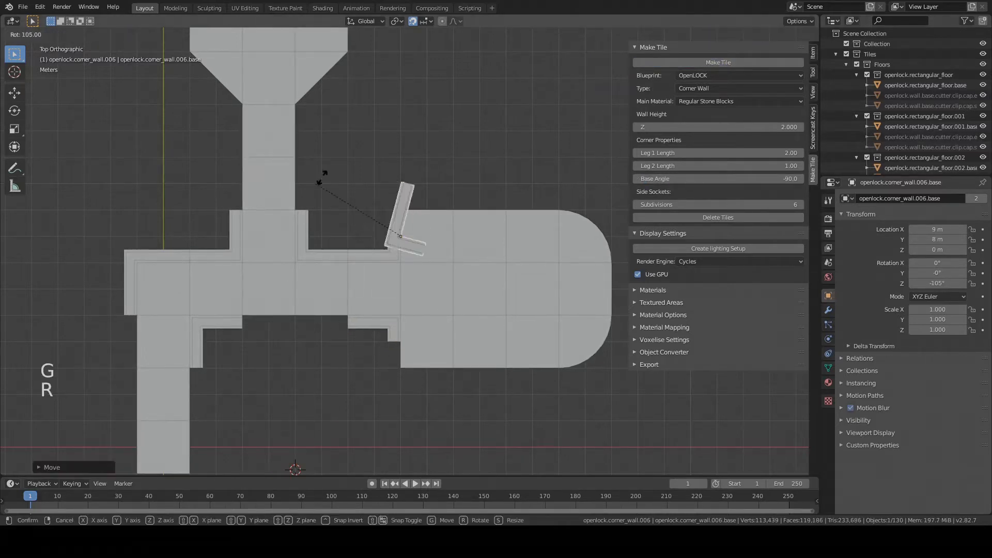
{"action": "left_click", "coordinate": [432, 140]}
{"action": "key", "text": "g"}
{"action": "left_click", "coordinate": [450, 282]}
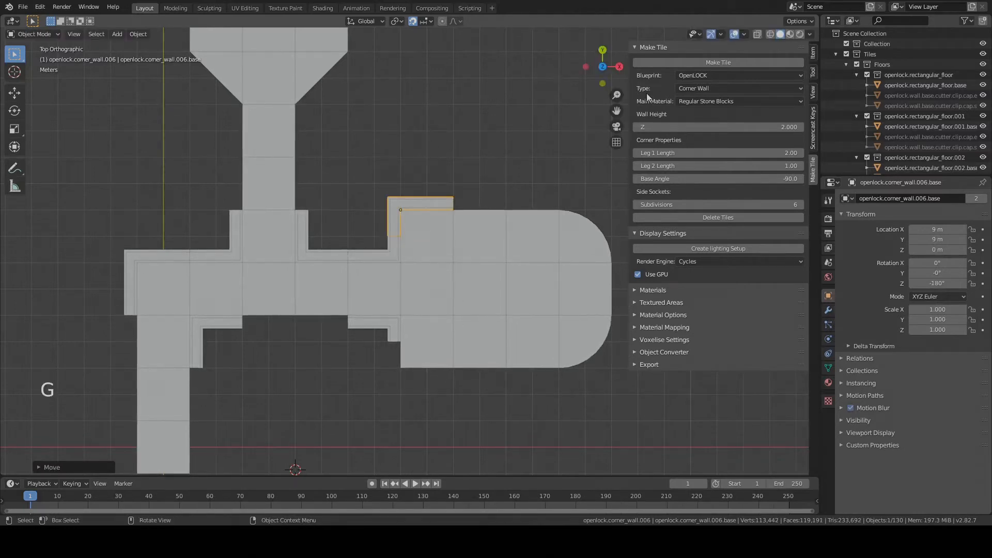
{"action": "left_click", "coordinate": [700, 62]}
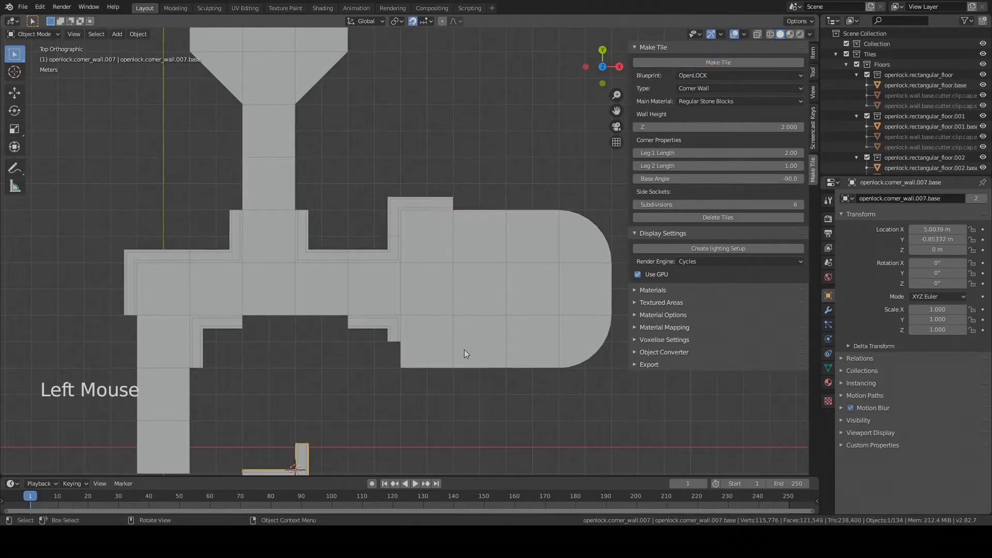
{"action": "key", "text": "g"}
{"action": "left_click", "coordinate": [491, 380]}
{"action": "key", "text": "ctrl"}
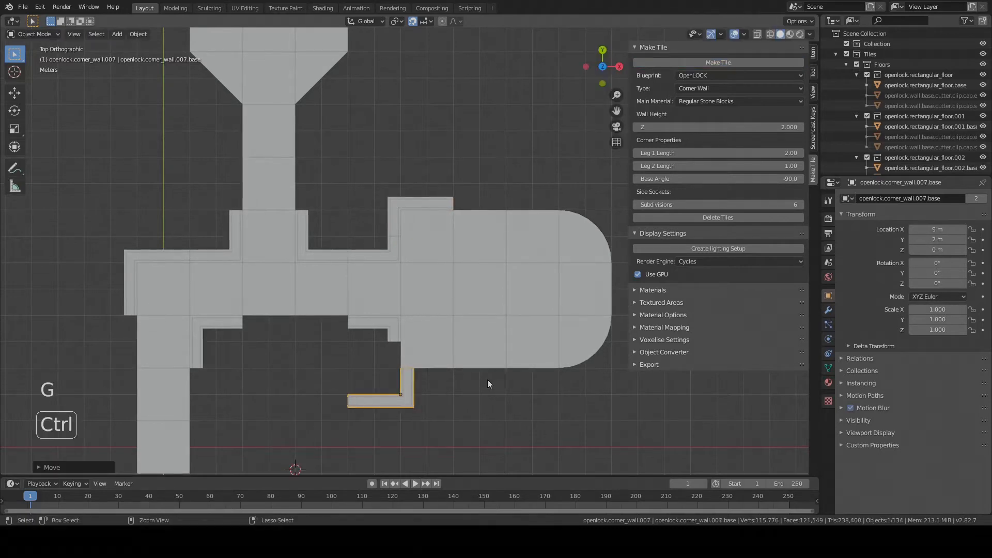
{"action": "key", "text": "ctrl+z"}
{"action": "key", "text": "ctrl+z"}
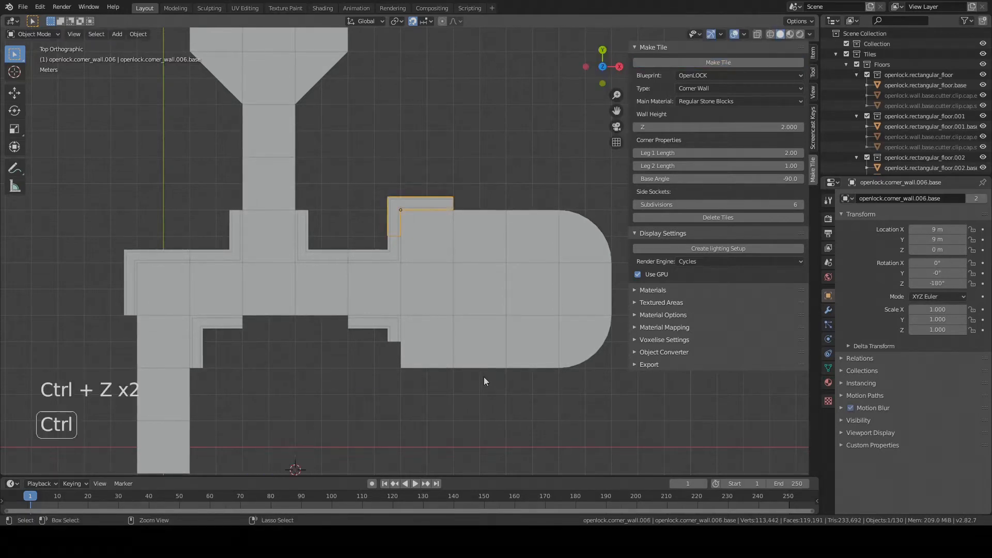
Make a -90° corner wall with Leg 1 Length 1 and Leg 2 Length 2.
{"action": "left_click", "coordinate": [757, 153]}
{"action": "type", "text": "1"}
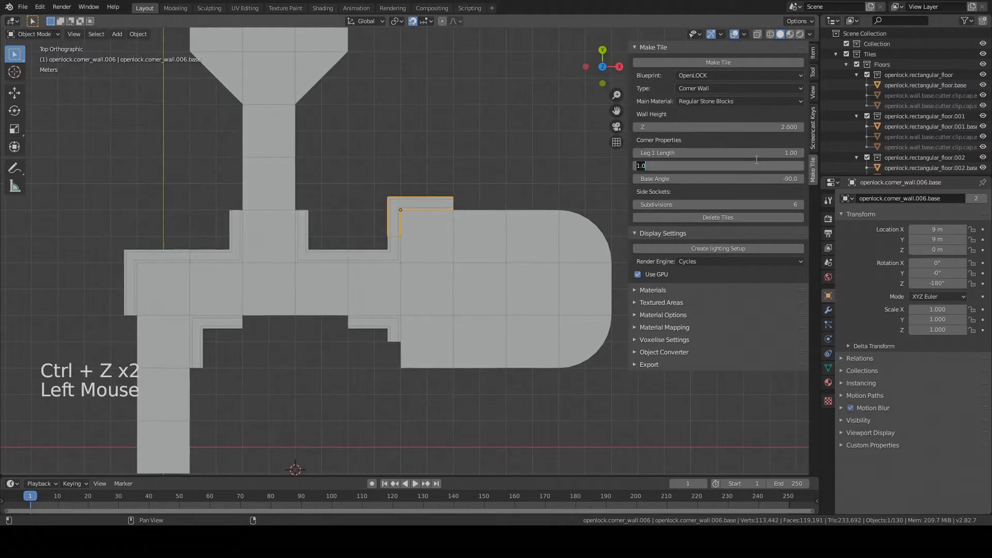
{"action": "key", "text": "Tab"}
{"action": "type", "text": "2"}
{"action": "left_click", "coordinate": [755, 159]}
{"action": "left_click", "coordinate": [751, 62]}
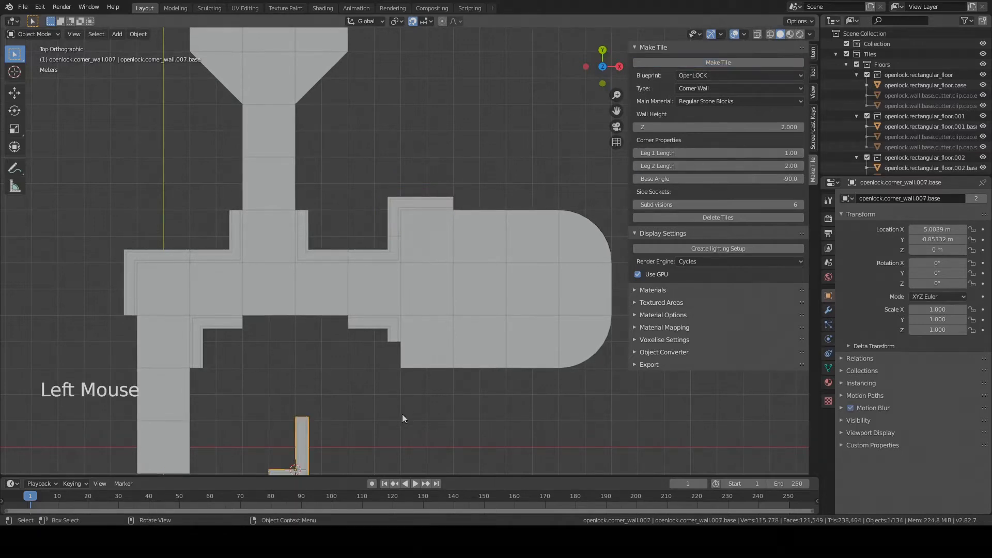
Move the new corner wall to the rounded room's lower corner at X 9 m, Y 3 m and set its Z rotation to -90°.
{"action": "key", "text": "g"}
{"action": "left_click", "coordinate": [498, 326]}
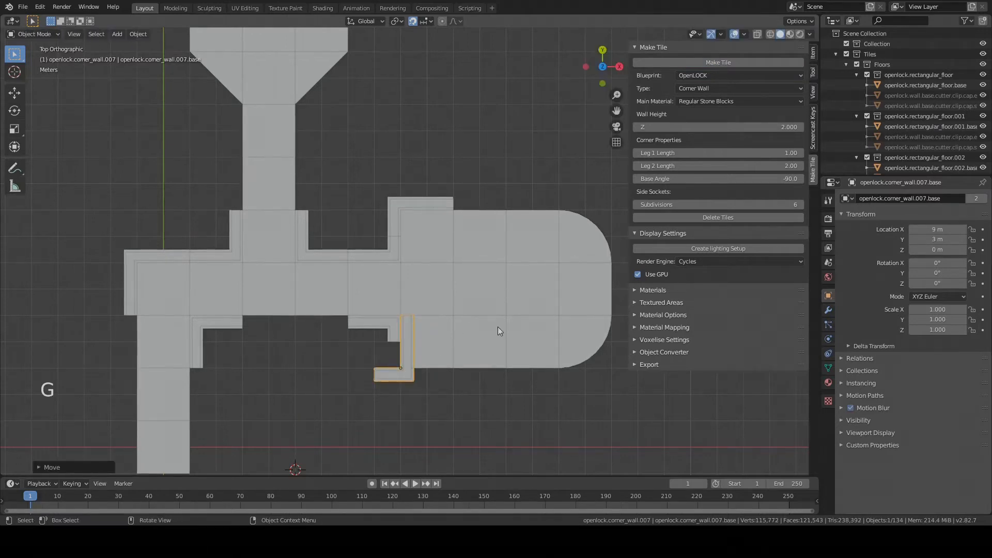
{"action": "key", "text": "r"}
{"action": "left_click", "coordinate": [439, 471]}
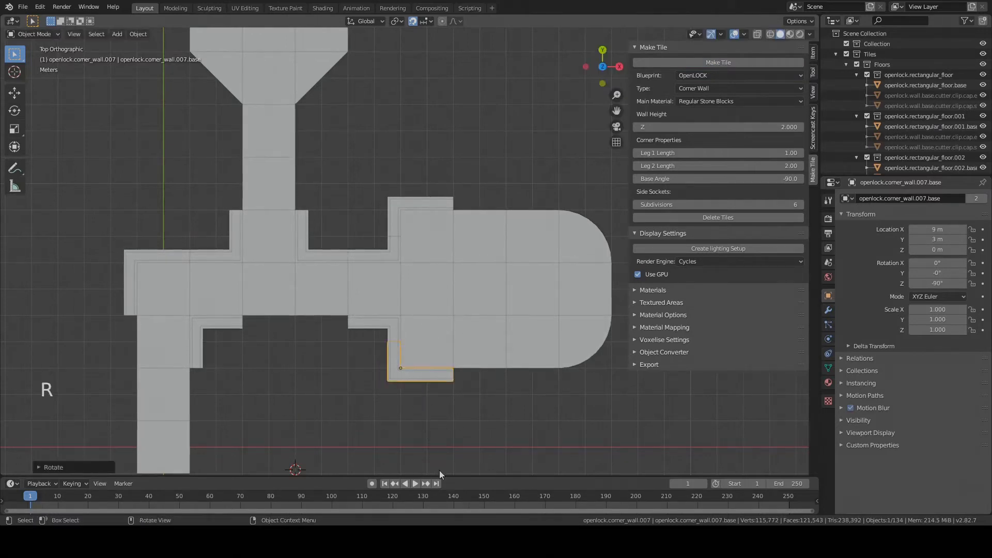
Reuse the corridor's outer corner wall settings and make a -90° corner wall with both legs 2 long at a 3D cursor placed beside the large room.
{"action": "scroll", "coordinate": [383, 358], "scroll_direction": "down", "scroll_amount": 3}
{"action": "middle_click_drag", "start_coordinate": [384, 358], "coordinate": [351, 333], "text": "shift"}
{"action": "scroll", "coordinate": [369, 386], "scroll_direction": "up", "scroll_amount": 3}
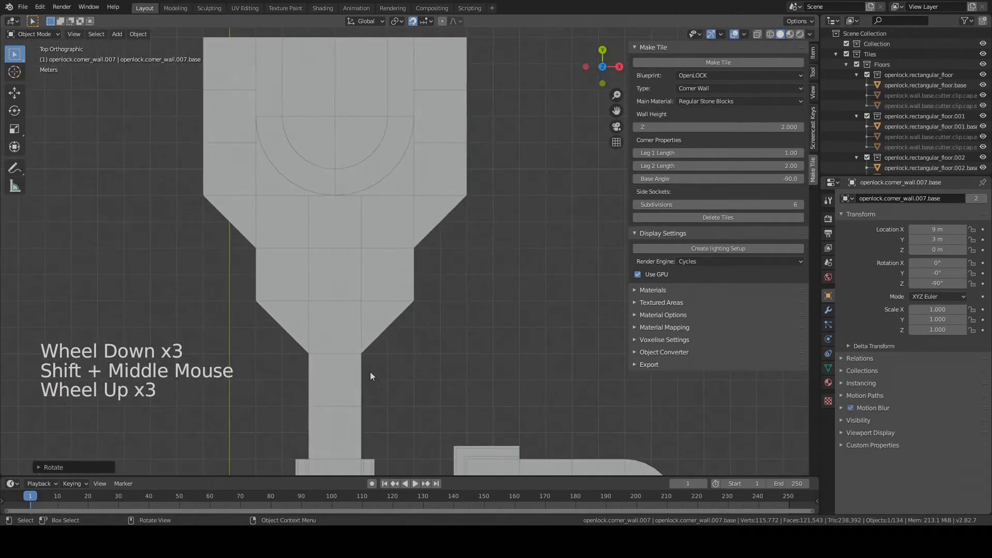
{"action": "scroll", "coordinate": [371, 376], "scroll_direction": "down", "scroll_amount": 3}
{"action": "left_click", "coordinate": [292, 398]}
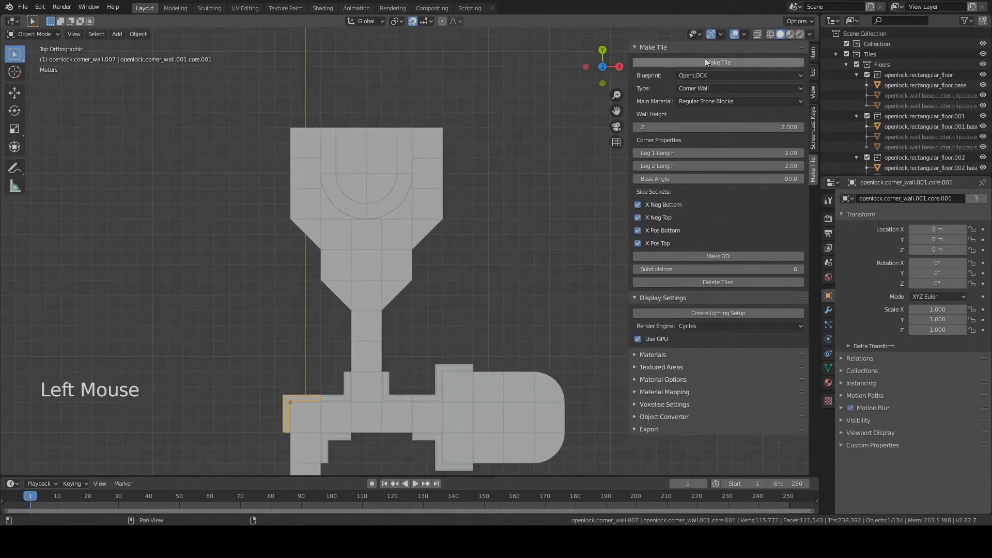
{"action": "right_click", "coordinate": [243, 239], "text": "shift"}
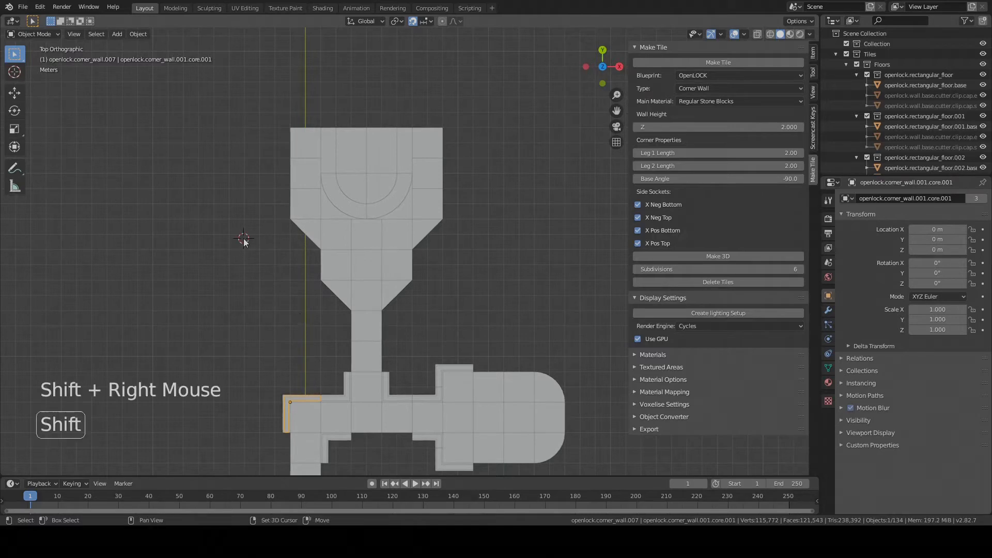
{"action": "left_click", "coordinate": [774, 64]}
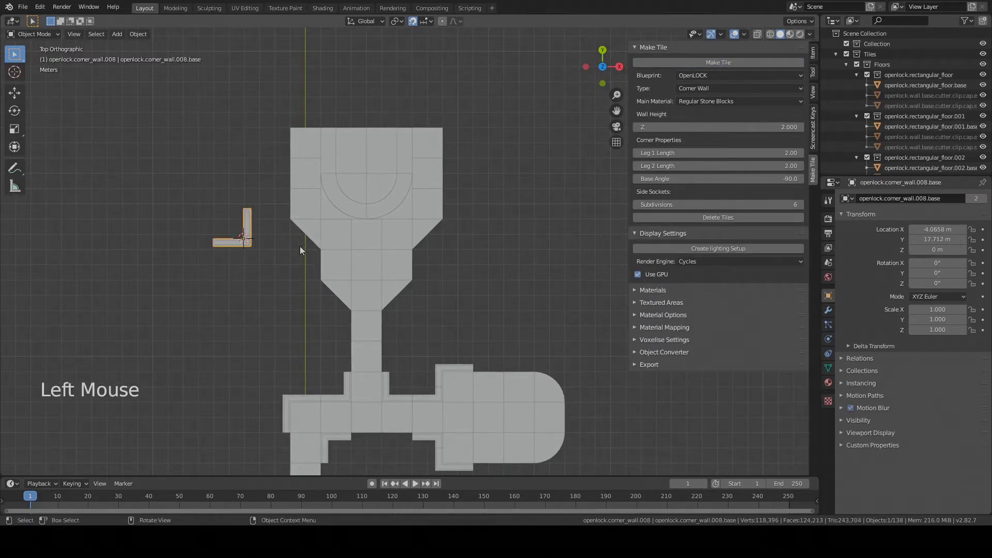
Rotate the new corner wall 180° and move it to the large room's corner at X -1 m, Y 25 m.
{"action": "key", "text": "r"}
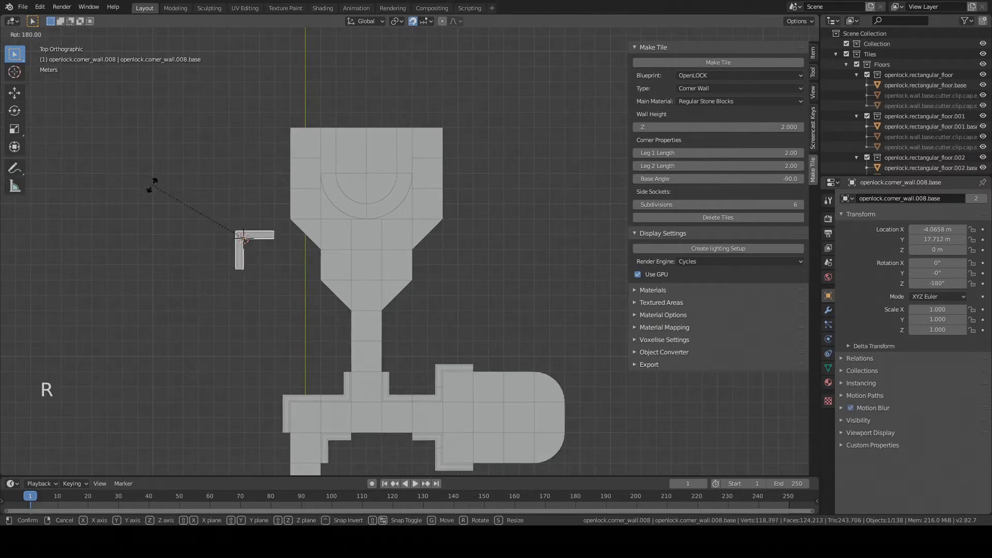
{"action": "left_click", "coordinate": [152, 185]}
{"action": "key", "text": "g"}
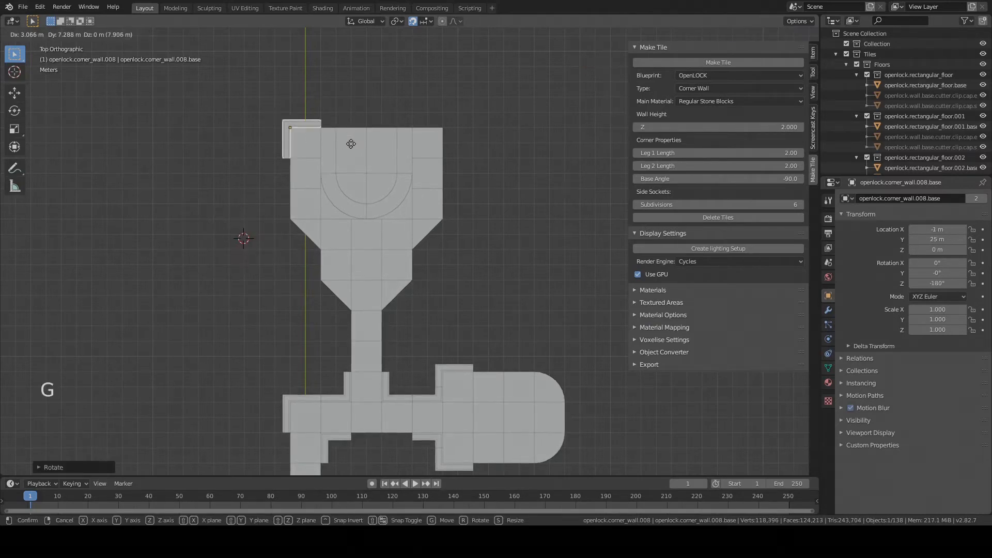
{"action": "left_click", "coordinate": [351, 150]}
Make another -90° corner wall with both legs 2 long and place it at X 9 m, Y 25 m with a Z rotation of 90°.
{"action": "left_click", "coordinate": [740, 62]}
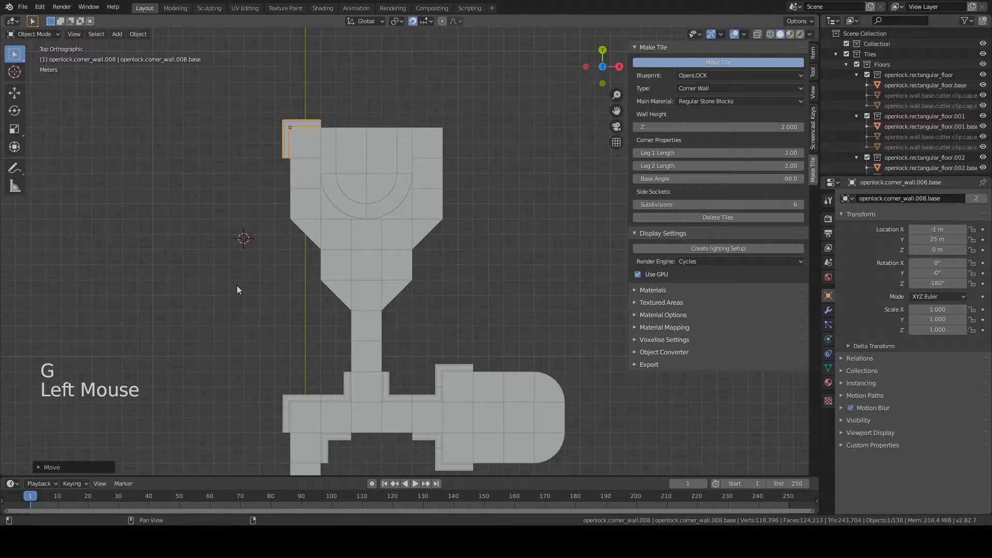
{"action": "key", "text": "g"}
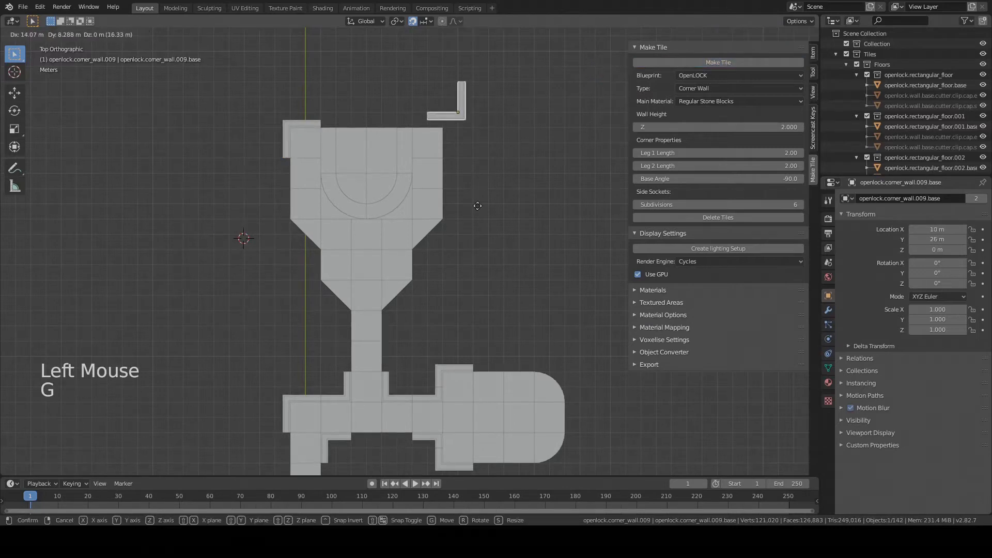
{"action": "left_click", "coordinate": [458, 176]}
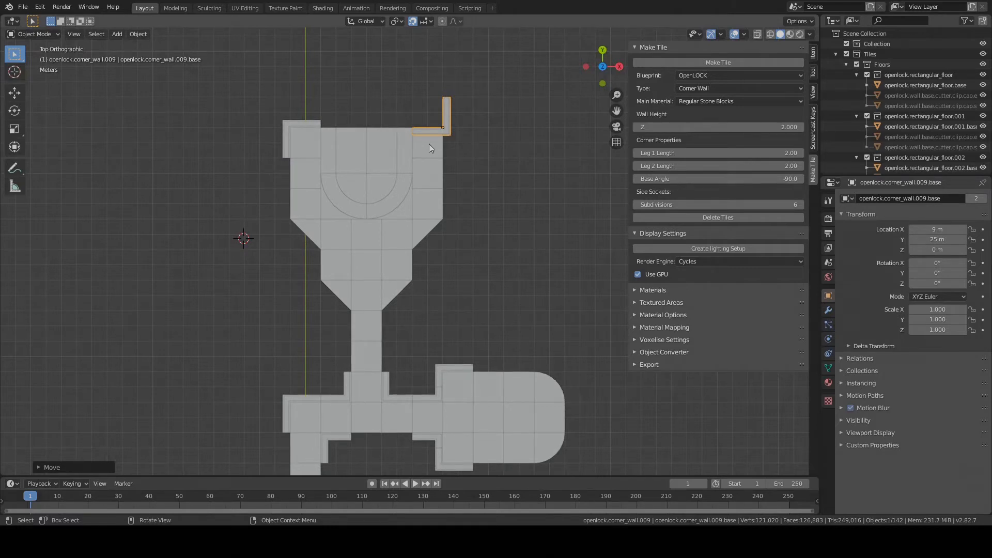
{"action": "type", "text": "r-90"}
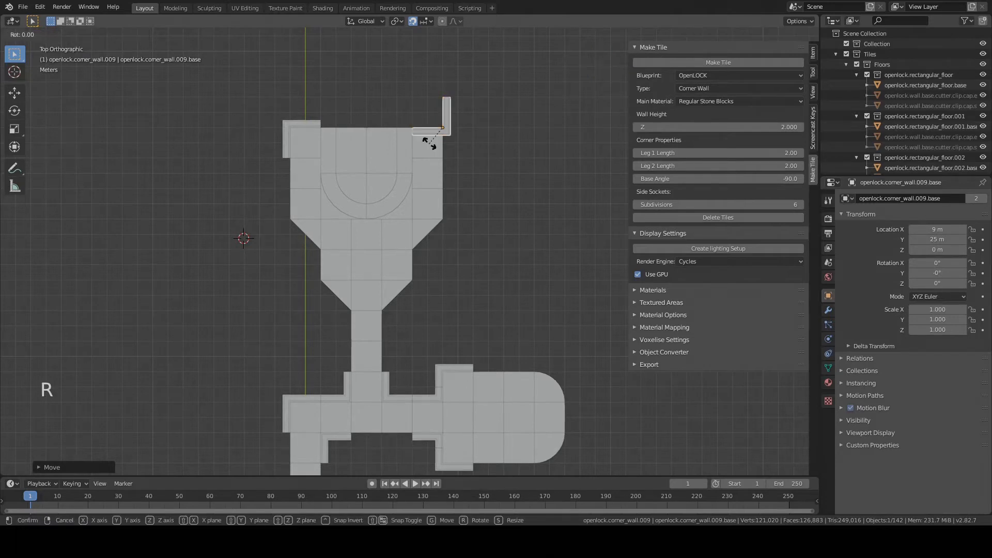
{"action": "key", "text": "Return"}
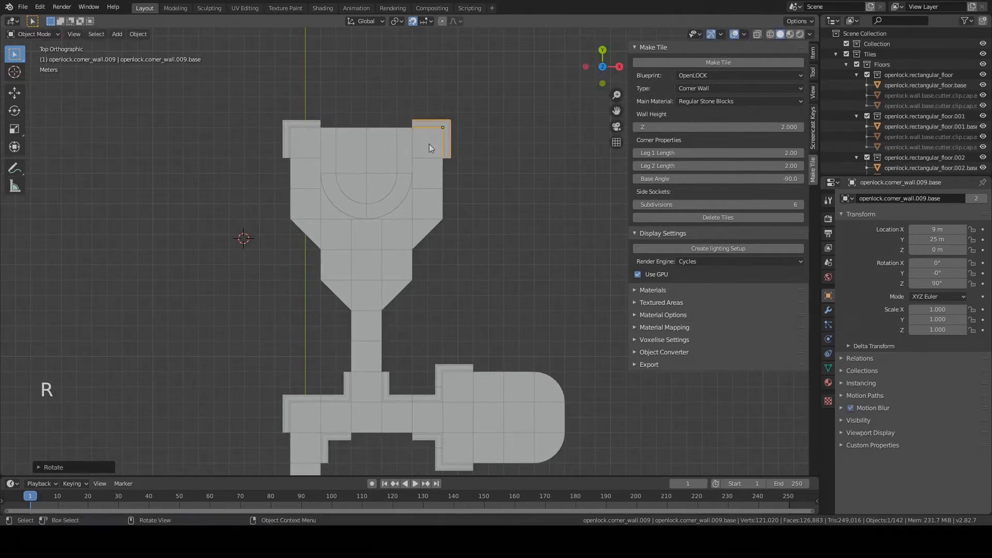
Select the triangular floor tile where the corridor widens into the large room and examine its diagonal edge up close.
{"action": "scroll", "coordinate": [200, 220], "scroll_direction": "down", "scroll_amount": 3}
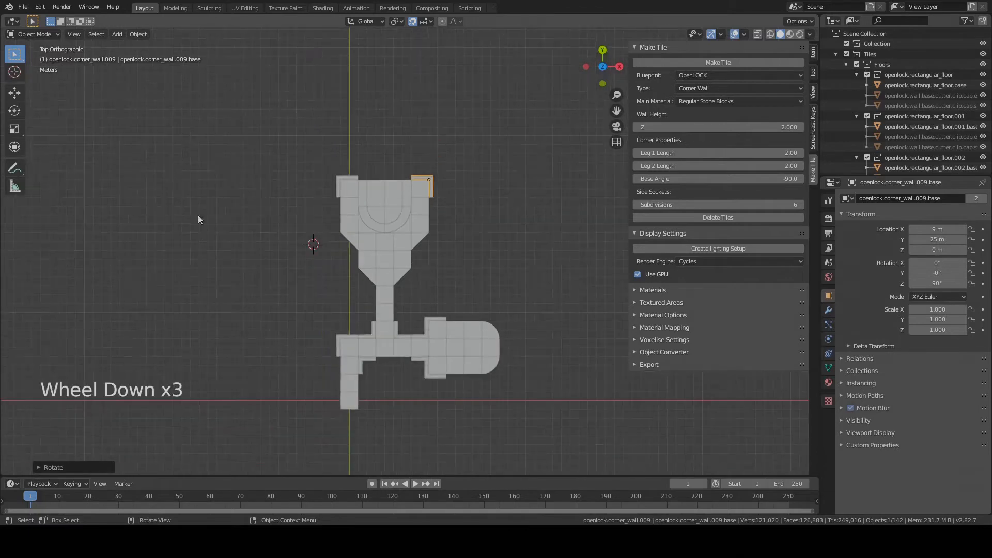
{"action": "middle_click_drag", "start_coordinate": [462, 264], "coordinate": [454, 215], "text": "shift"}
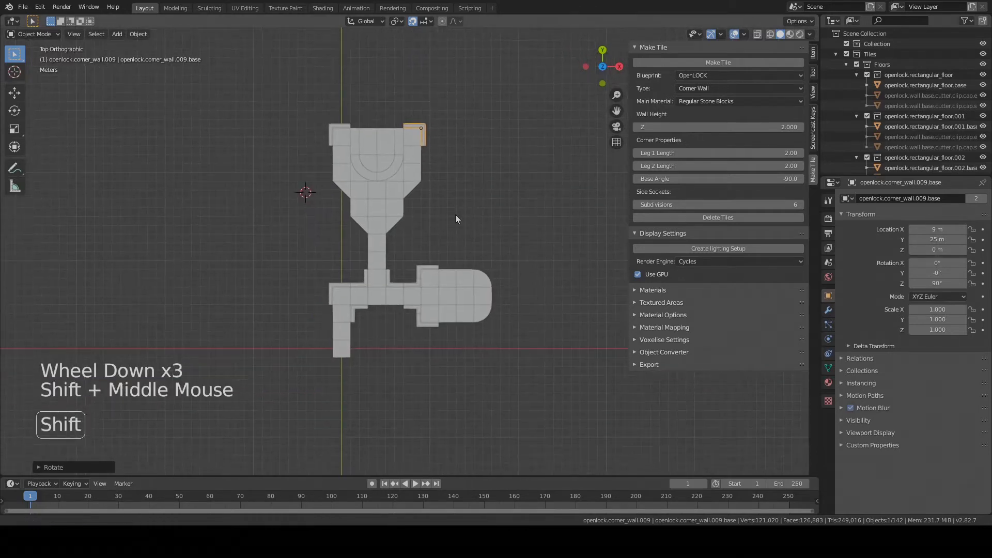
{"action": "scroll", "coordinate": [460, 220], "scroll_direction": "up", "scroll_amount": 4}
{"action": "middle_click_drag", "start_coordinate": [374, 212], "coordinate": [394, 312], "text": "shift"}
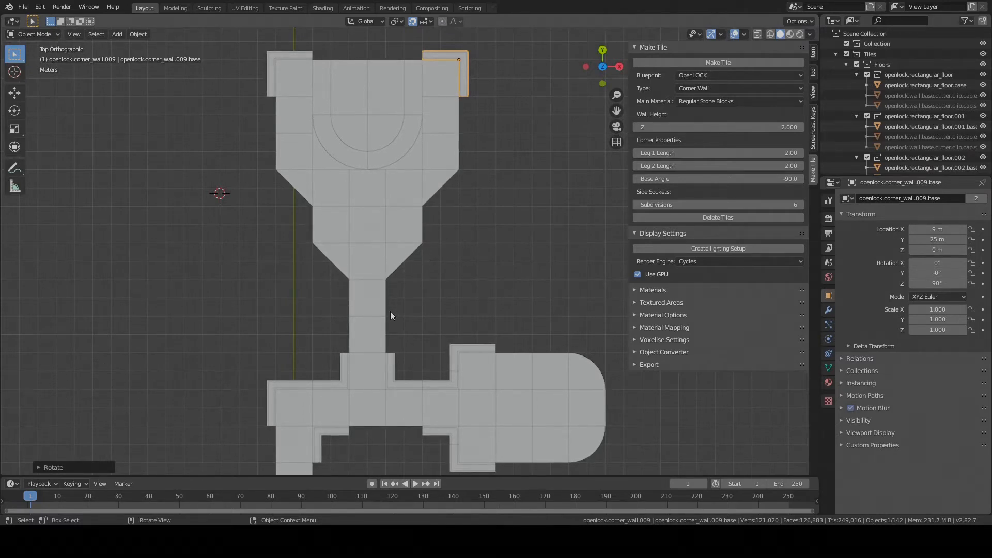
{"action": "left_click", "coordinate": [398, 274]}
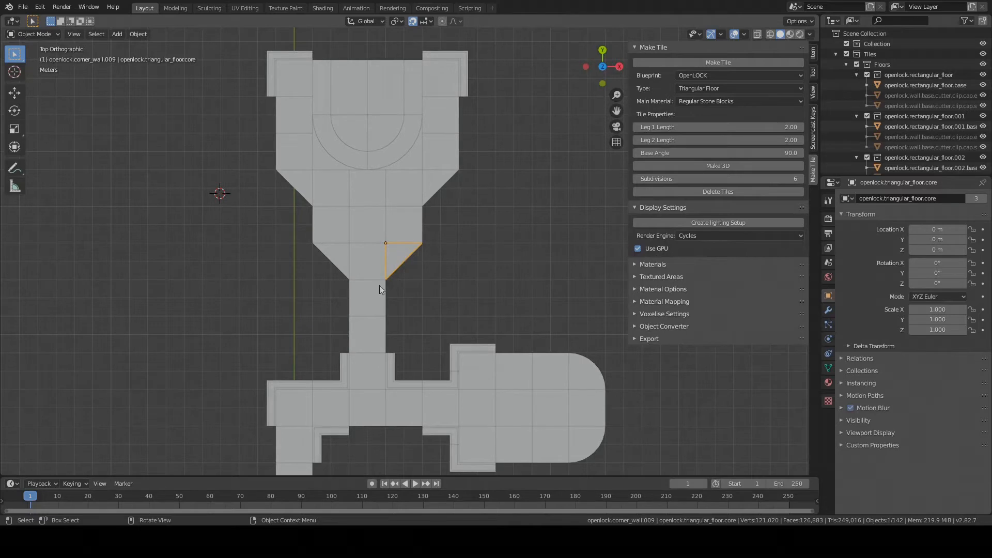
{"action": "scroll", "coordinate": [455, 261], "scroll_direction": "up", "scroll_amount": 5}
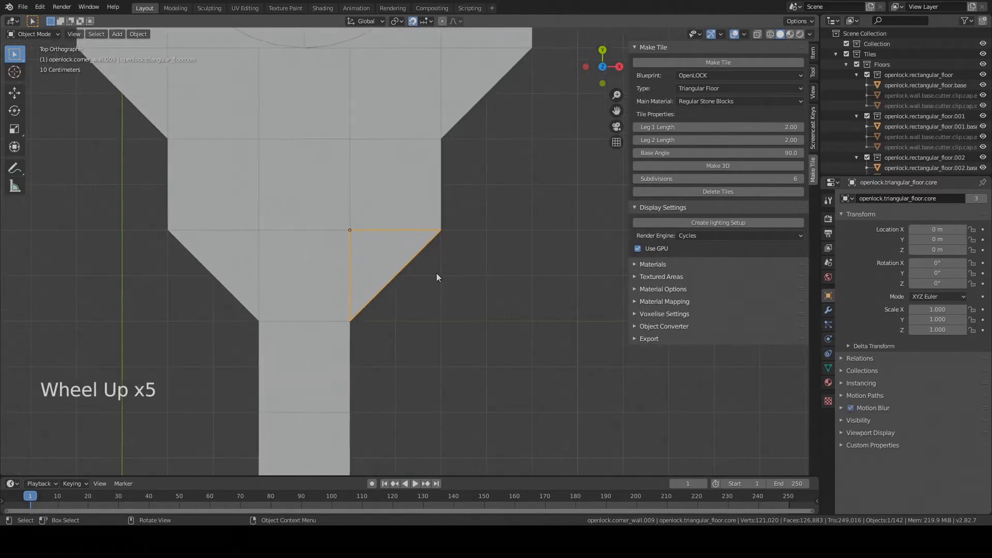
{"action": "scroll", "coordinate": [406, 287], "scroll_direction": "down", "scroll_amount": 2}
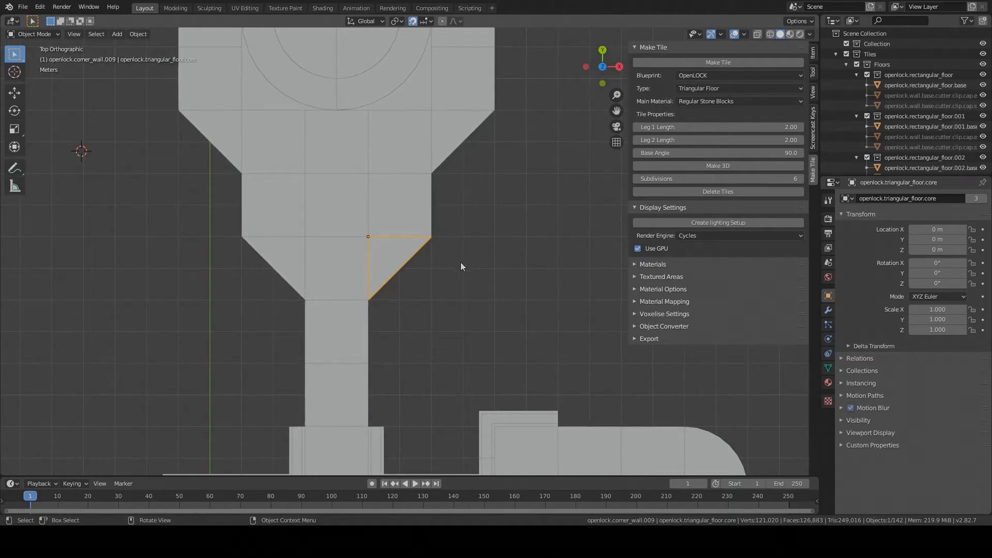
{"action": "scroll", "coordinate": [442, 259], "scroll_direction": "down", "scroll_amount": 2}
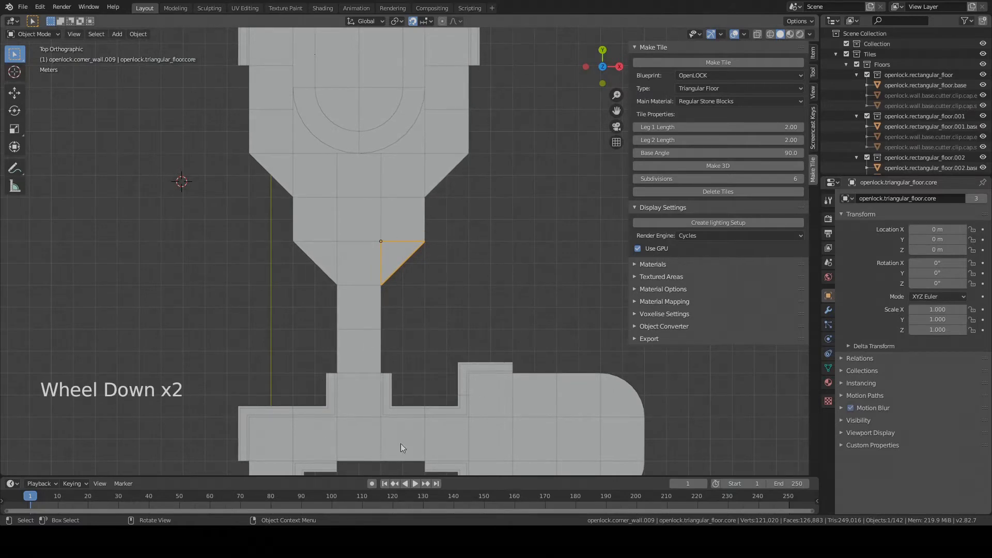
{"action": "scroll", "coordinate": [453, 327], "scroll_direction": "up", "scroll_amount": 5}
{"action": "middle_click_drag", "start_coordinate": [454, 327], "coordinate": [349, 281]}
{"action": "scroll", "coordinate": [159, 160], "scroll_direction": "up", "scroll_amount": 2}
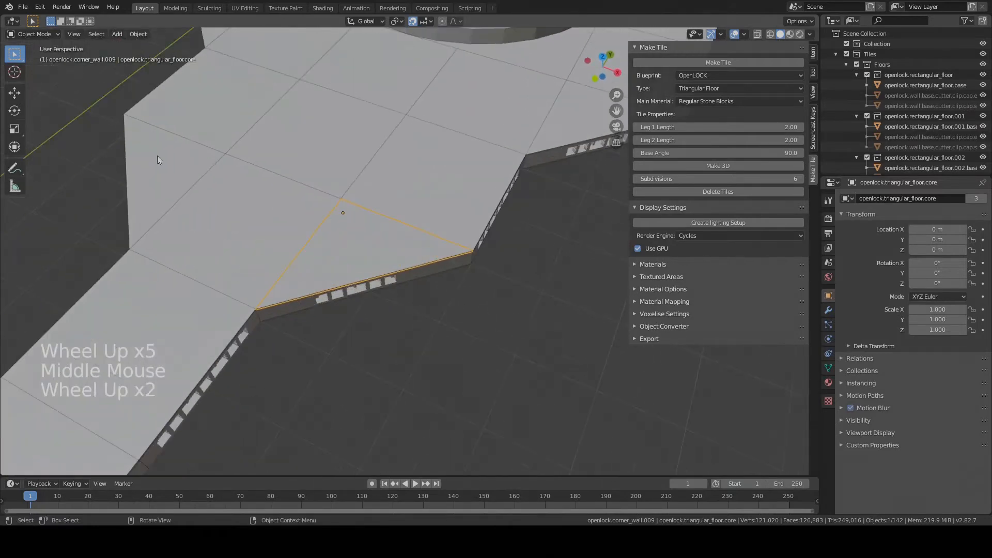
Measure the length of the triangular floor tile's diagonal edge.
{"action": "left_click", "coordinate": [18, 190]}
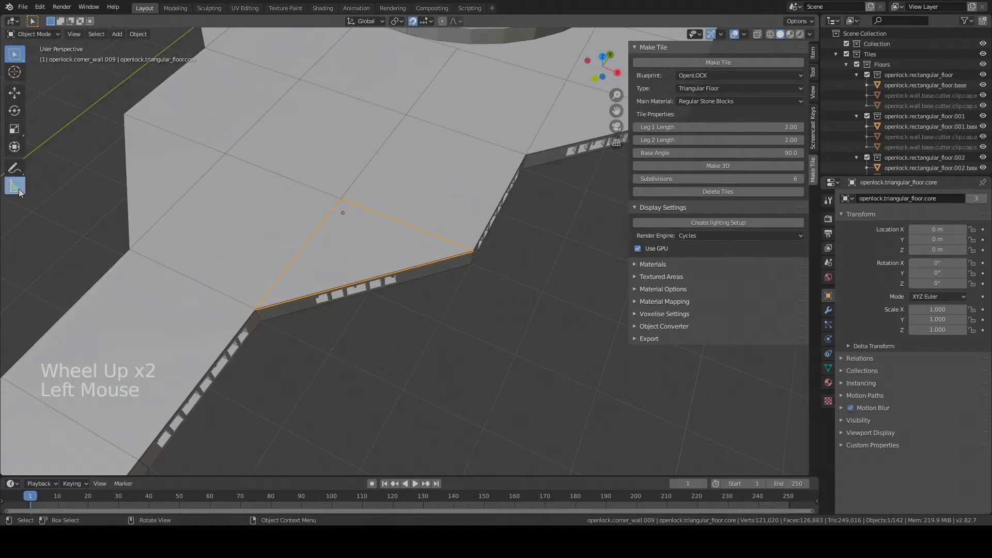
{"action": "scroll", "coordinate": [294, 344], "scroll_direction": "up", "scroll_amount": 4}
{"action": "middle_click_drag", "start_coordinate": [160, 308], "coordinate": [56, 216], "text": "shift"}
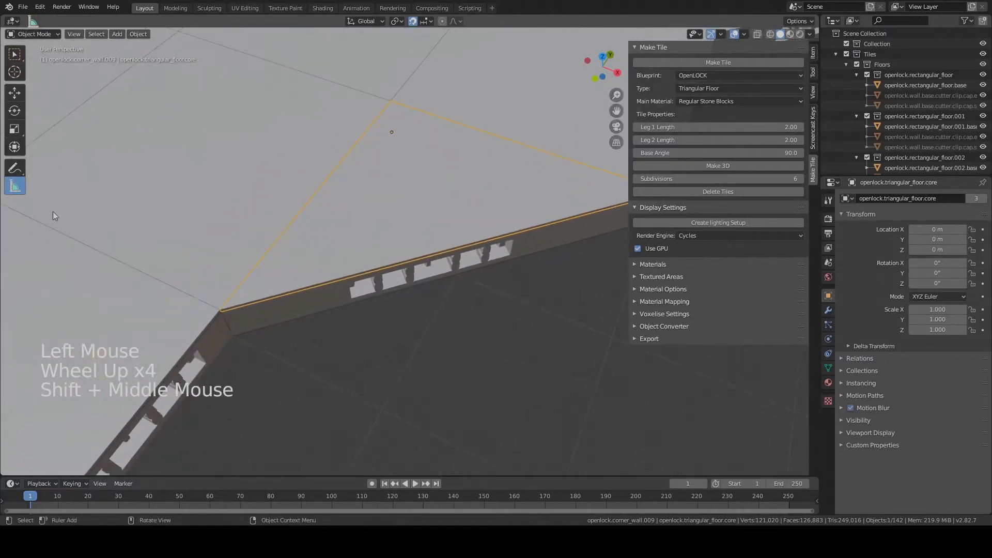
{"action": "scroll", "coordinate": [429, 357], "scroll_direction": "down", "scroll_amount": 2}
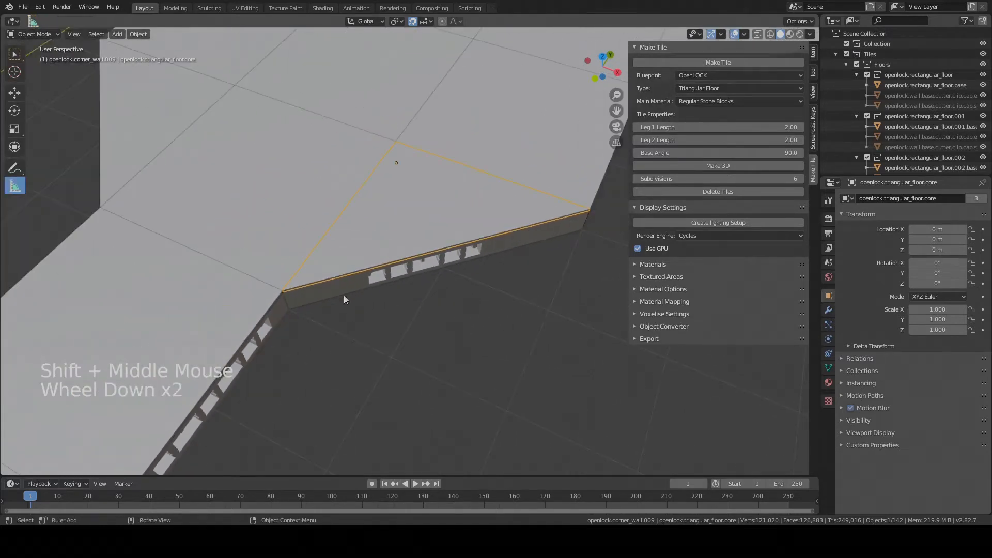
{"action": "left_click_drag", "start_coordinate": [286, 308], "coordinate": [272, 403]}
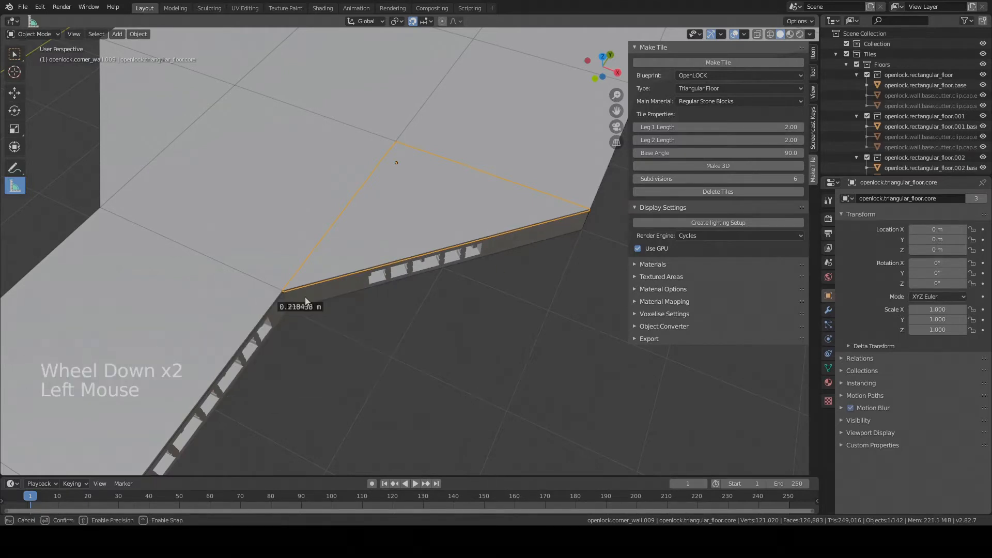
{"action": "left_click_drag", "start_coordinate": [305, 298], "coordinate": [590, 212]}
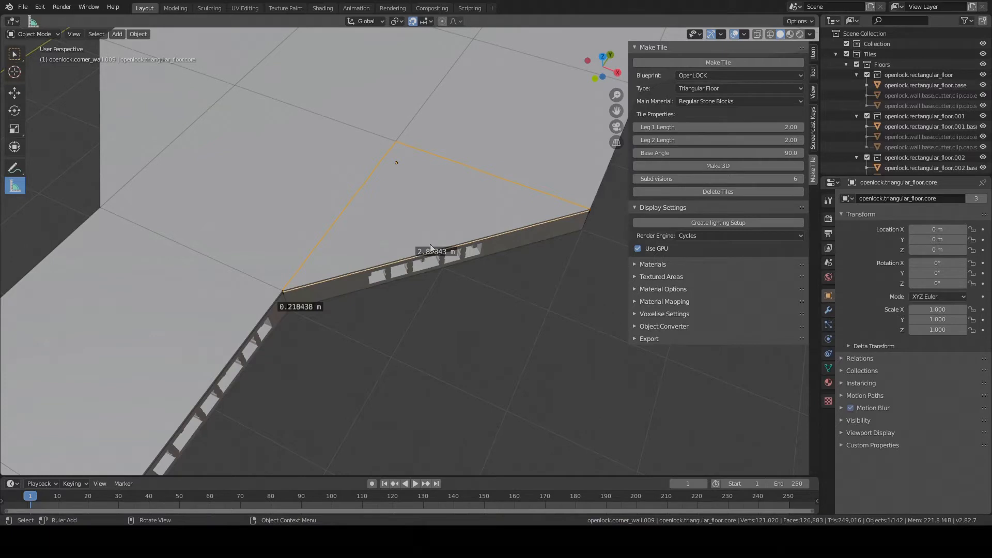
{"action": "scroll", "coordinate": [454, 236], "scroll_direction": "down", "scroll_amount": 1}
{"action": "scroll", "coordinate": [454, 236], "scroll_direction": "down", "scroll_amount": 1}
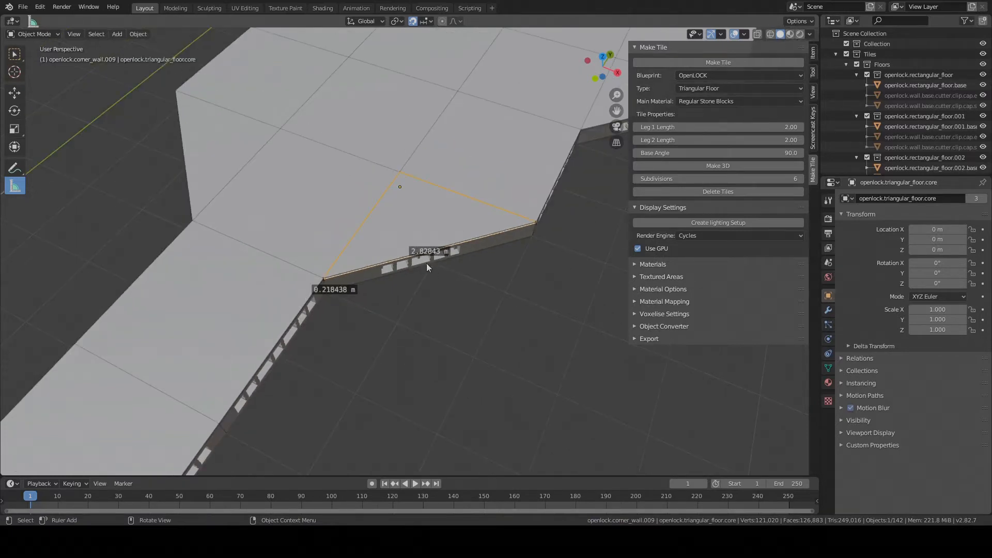
{"action": "scroll", "coordinate": [398, 227], "scroll_direction": "down", "scroll_amount": 3}
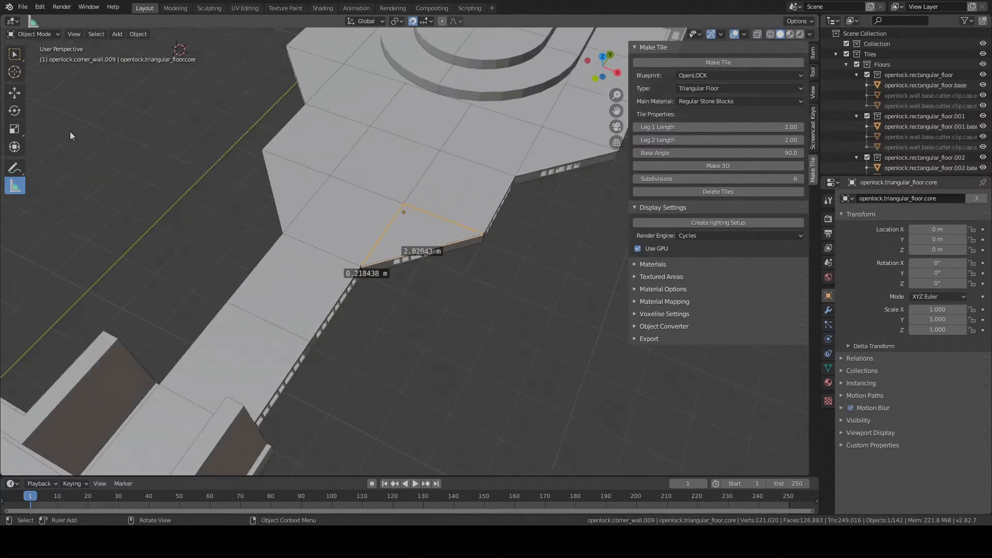
{"action": "left_click", "coordinate": [16, 61]}
Reuse the corridor's corner wall settings and make a 135° corner wall with Leg 1 Length 2 and Leg 2 Length 1.414.
{"action": "middle_click_drag", "start_coordinate": [423, 188], "coordinate": [383, 364]}
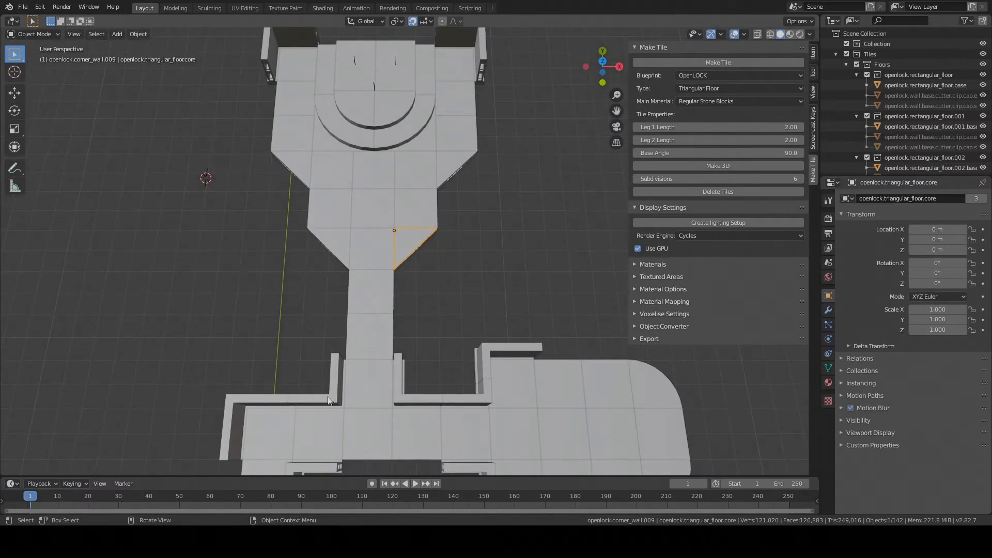
{"action": "left_click", "coordinate": [412, 398]}
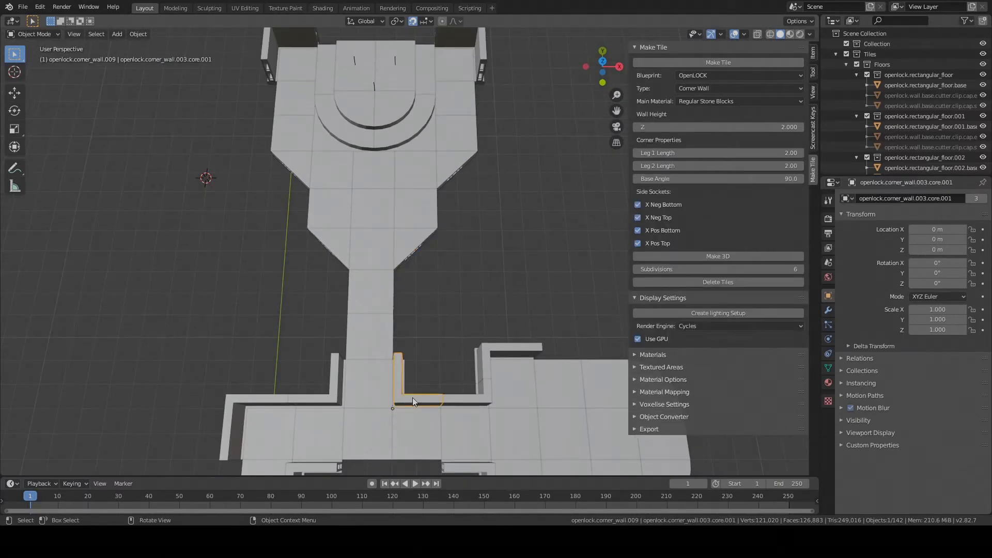
{"action": "left_click", "coordinate": [710, 178]}
{"action": "type", "text": "13"}
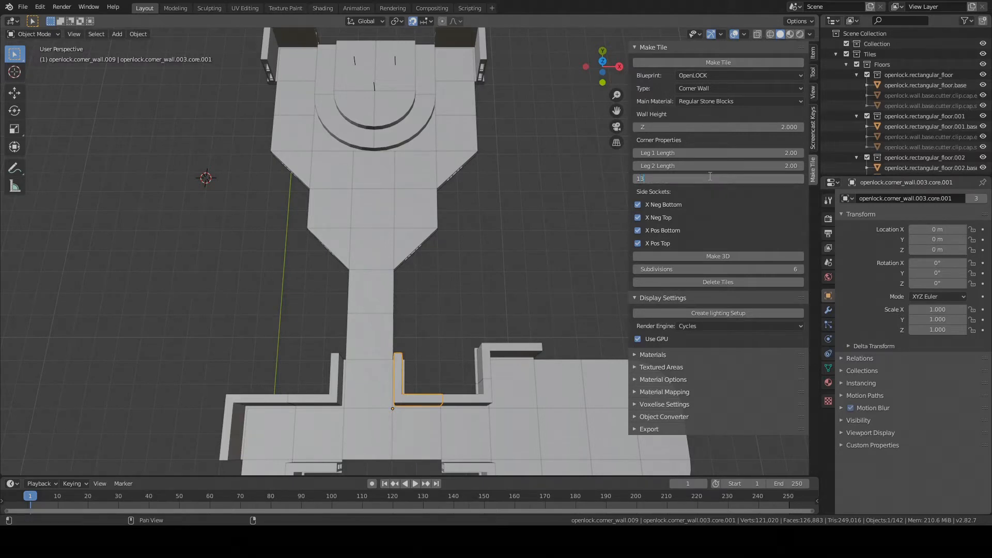
{"action": "type", "text": "5"}
{"action": "key", "text": "Return"}
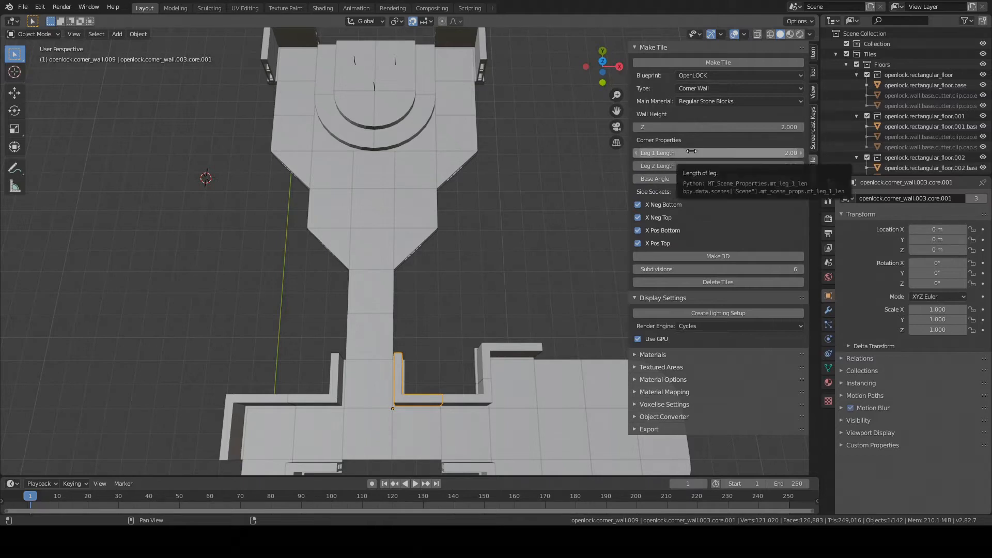
{"action": "left_click", "coordinate": [706, 166]}
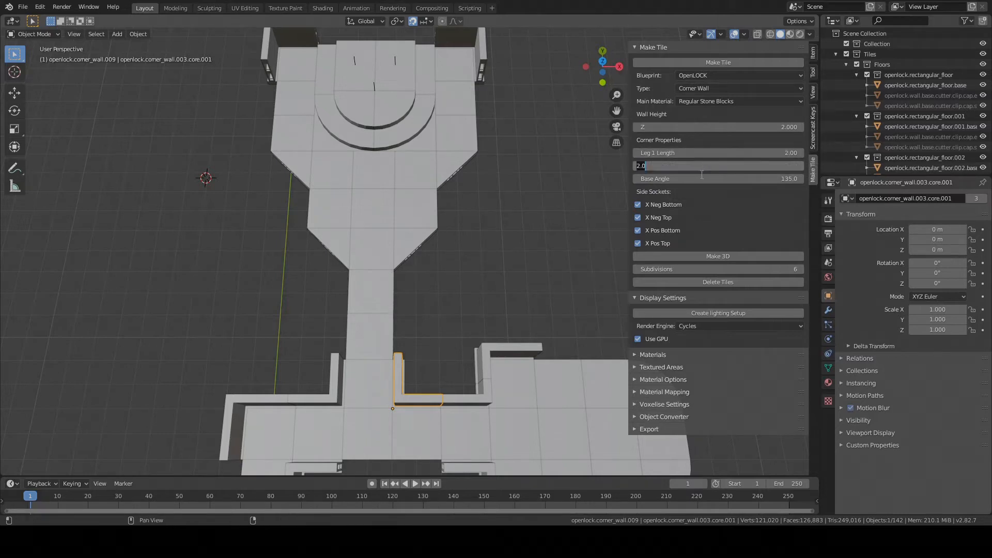
{"action": "type", "text": "1.414"}
{"action": "key", "text": "Return"}
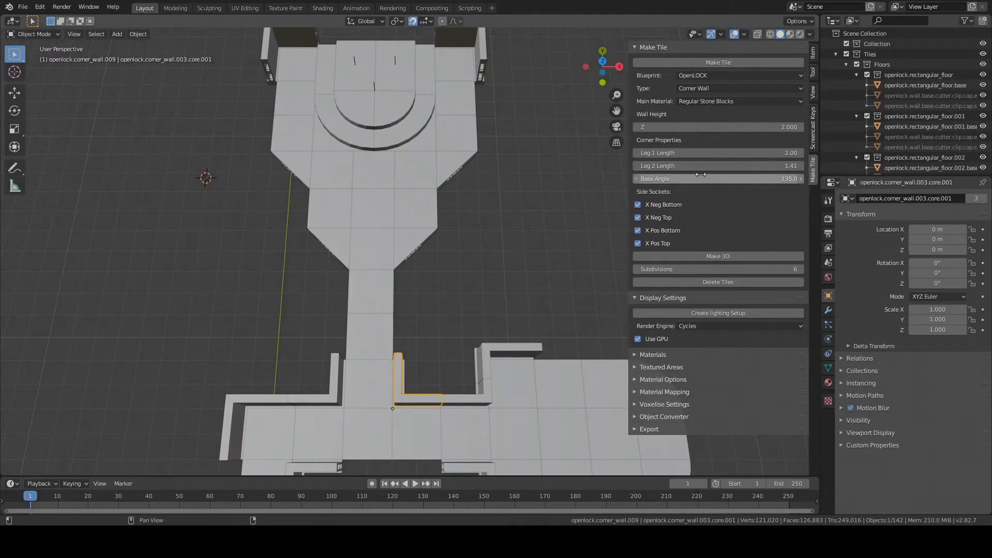
{"action": "left_click", "coordinate": [726, 60]}
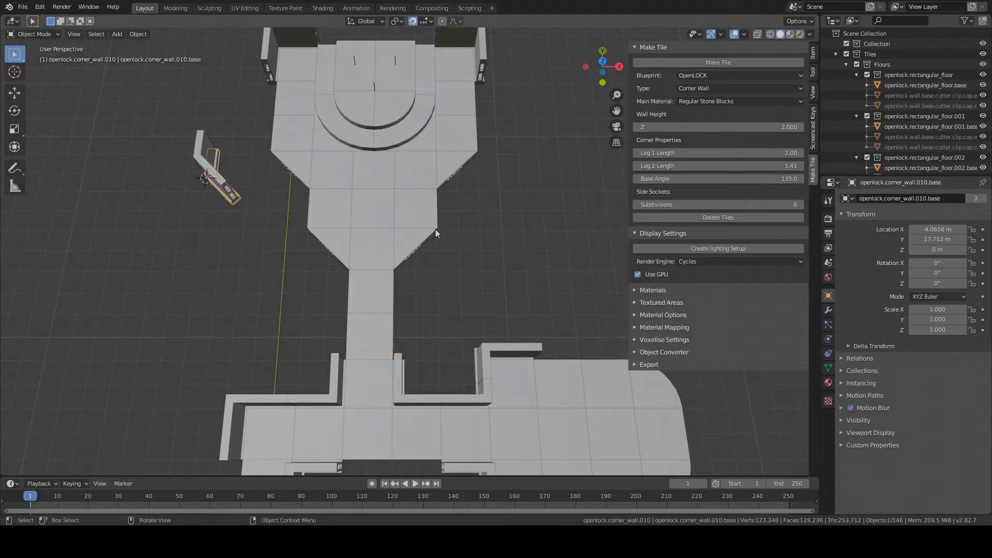
Move the new angled wall to the corridor's upper corner at X 5 m, Y 13 m and set its Z rotation to -45°.
{"action": "key", "text": "KP_7"}
{"action": "key", "text": "g"}
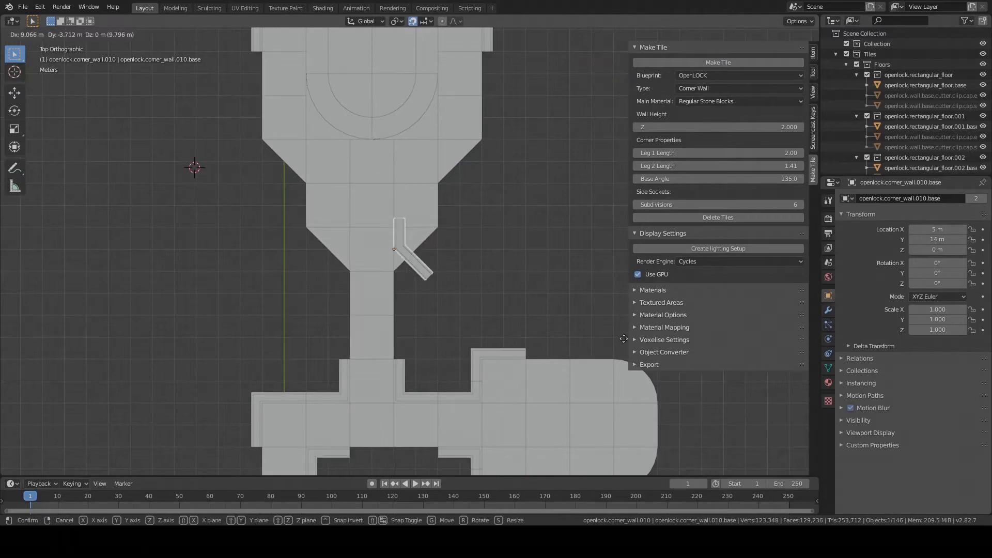
{"action": "left_click", "coordinate": [480, 235]}
{"action": "key", "text": "r"}
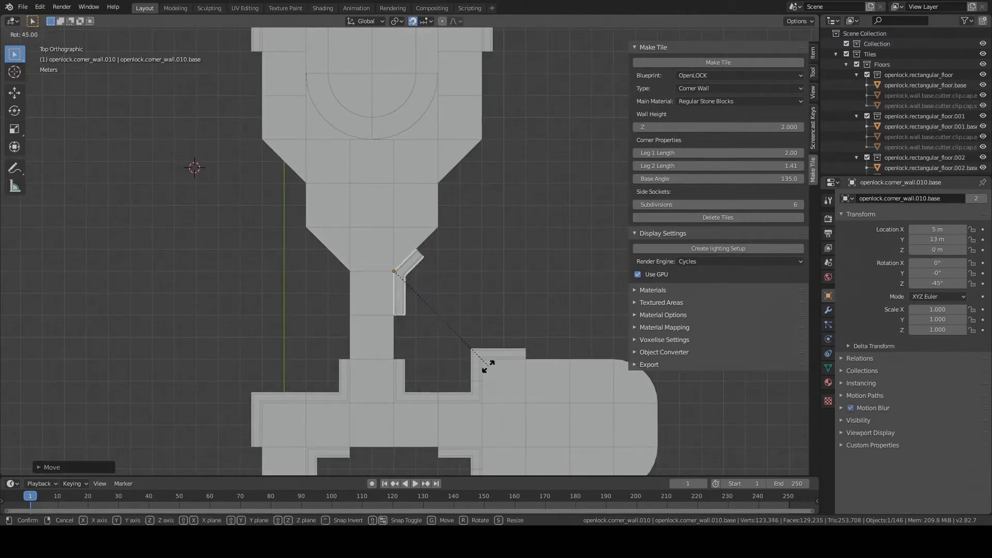
{"action": "left_click", "coordinate": [489, 366]}
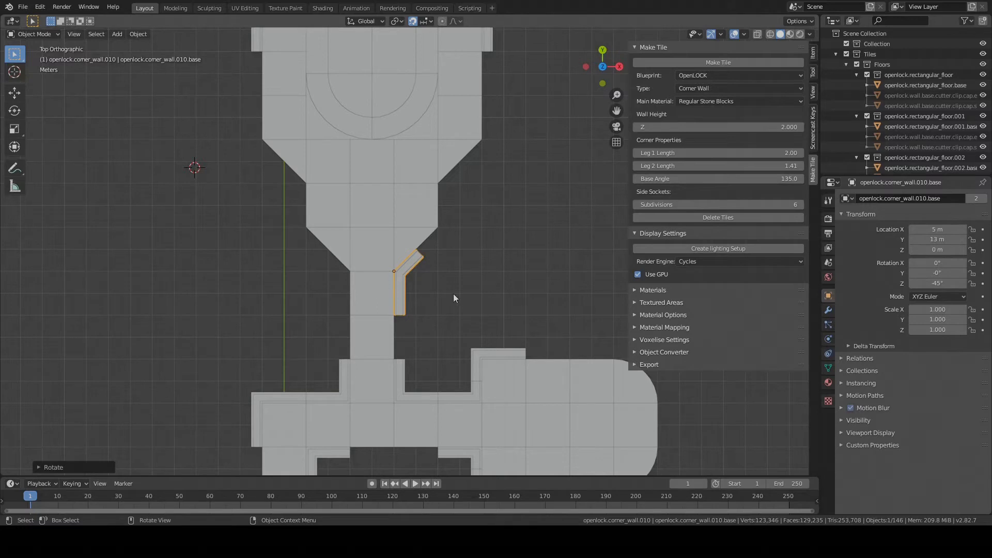
Make a 135° corner wall with Leg 1 Length 1.414 and Leg 2 Length 2.
{"action": "left_click", "coordinate": [760, 153]}
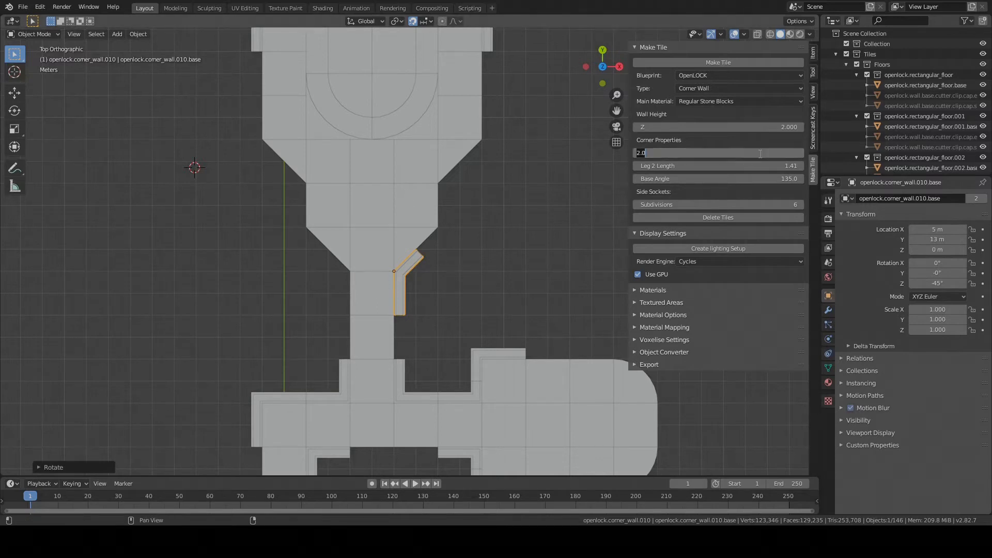
{"action": "type", "text": "1.414"}
{"action": "key", "text": "Return"}
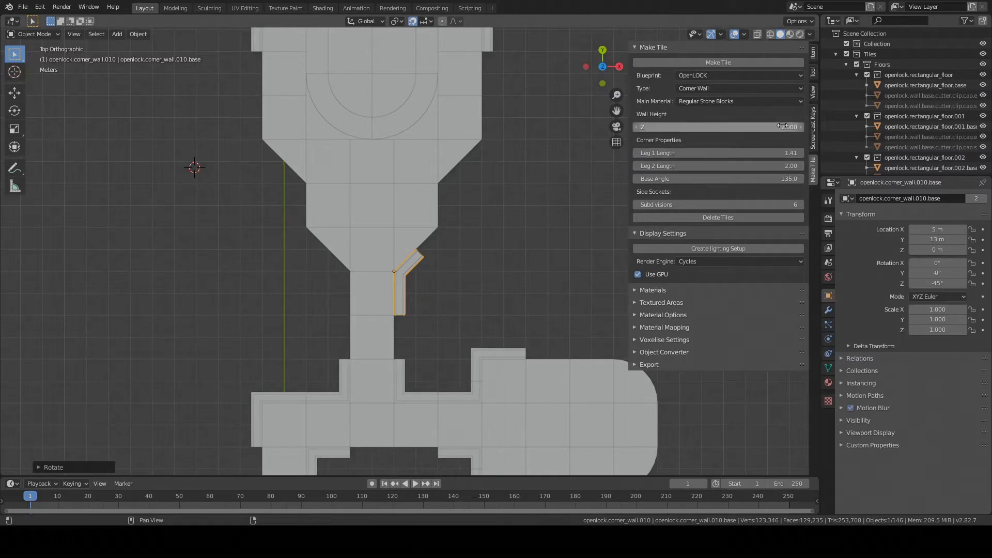
{"action": "left_click", "coordinate": [739, 62]}
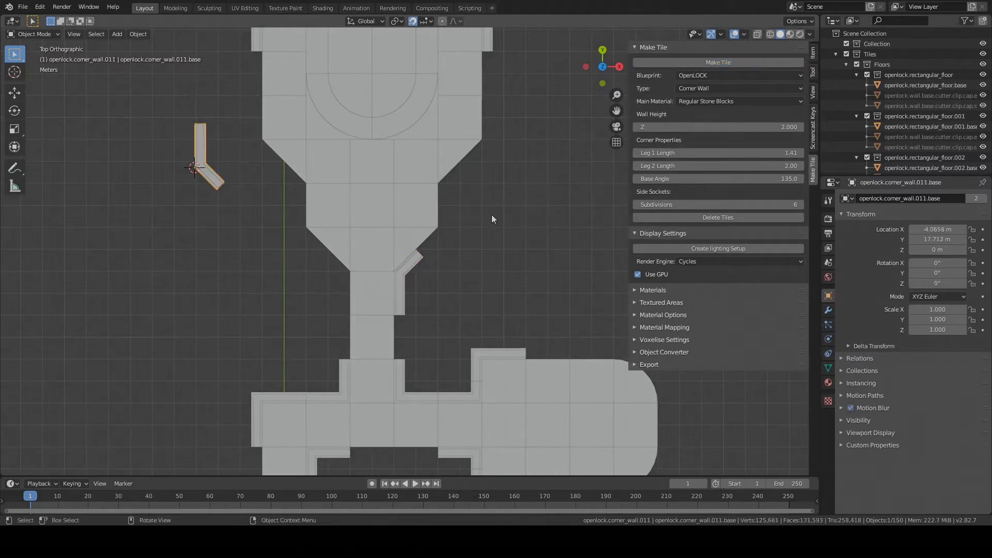
Move the new angled wall to the corridor's opposite upper corner at X 3 m, Y 13 m and set its Z rotation to 180°.
{"action": "key", "text": "g"}
{"action": "left_click", "coordinate": [392, 286]}
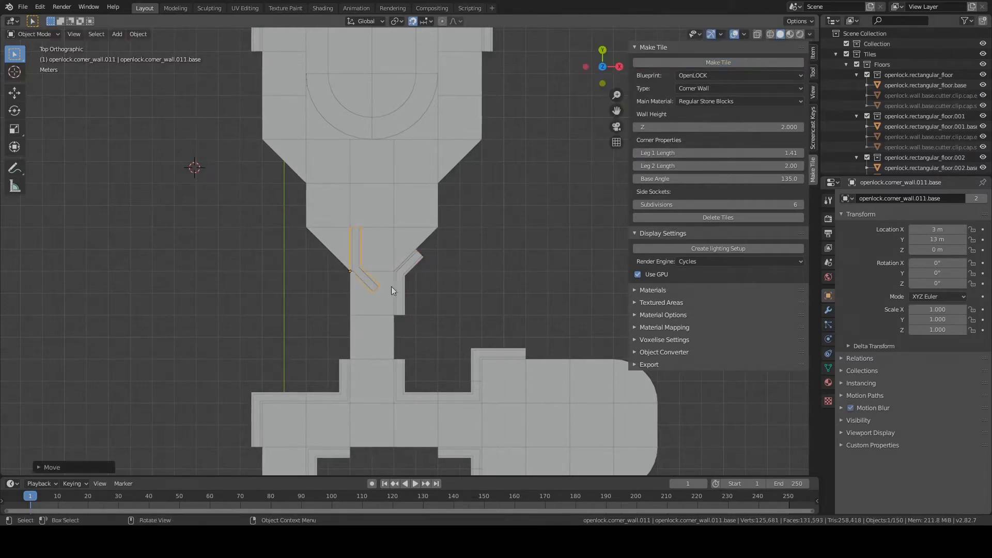
{"action": "key", "text": "r"}
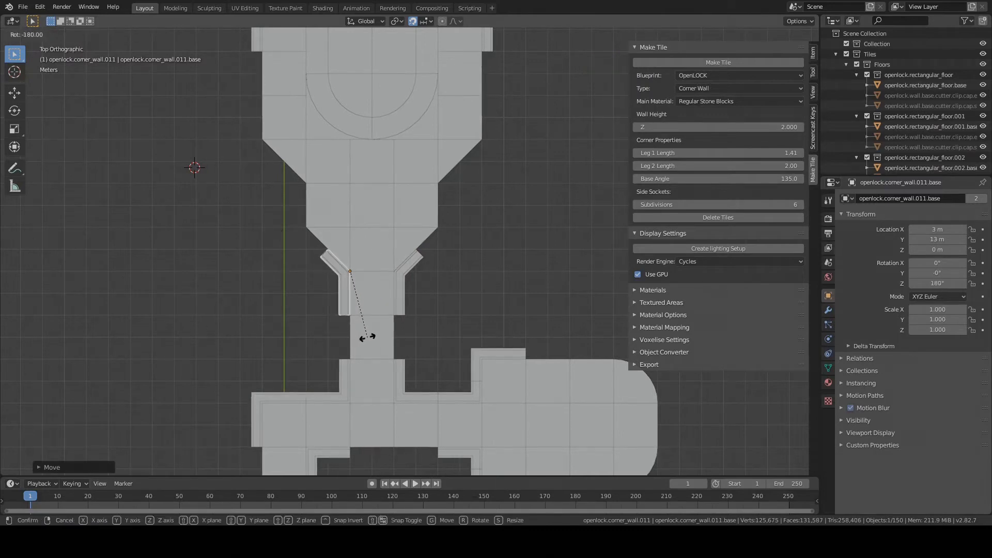
{"action": "left_click", "coordinate": [368, 338]}
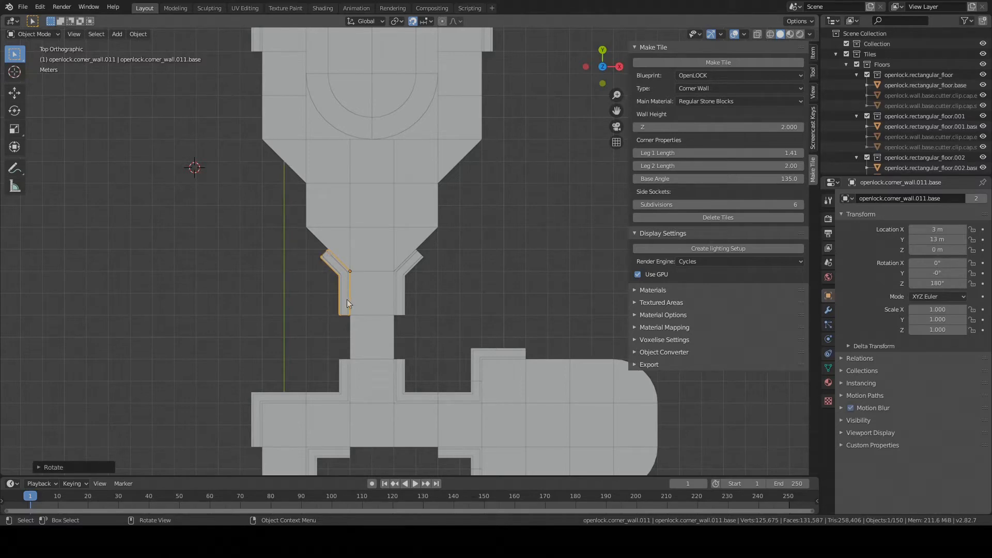
{"action": "middle_click_drag", "start_coordinate": [306, 278], "coordinate": [267, 166]}
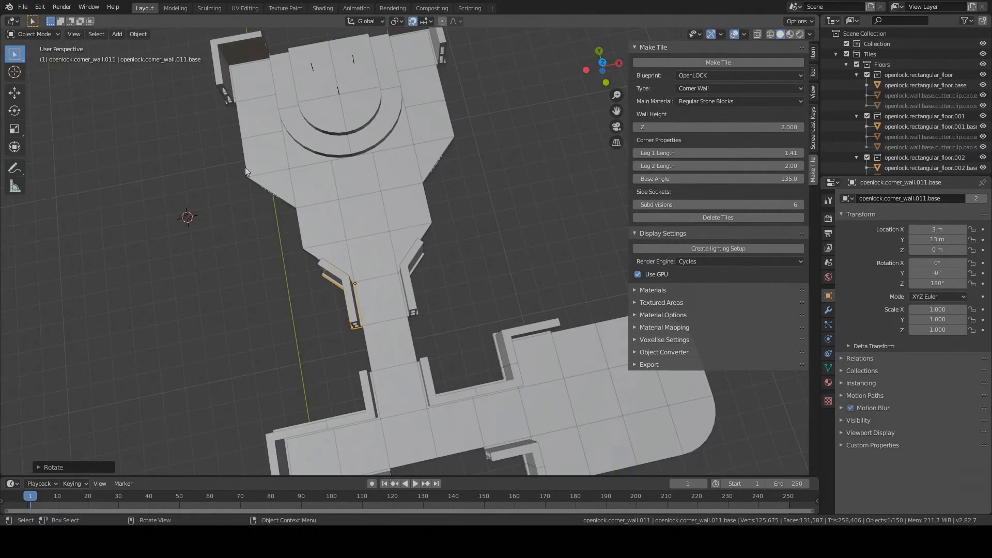
{"action": "middle_click_drag", "start_coordinate": [302, 231], "coordinate": [285, 185]}
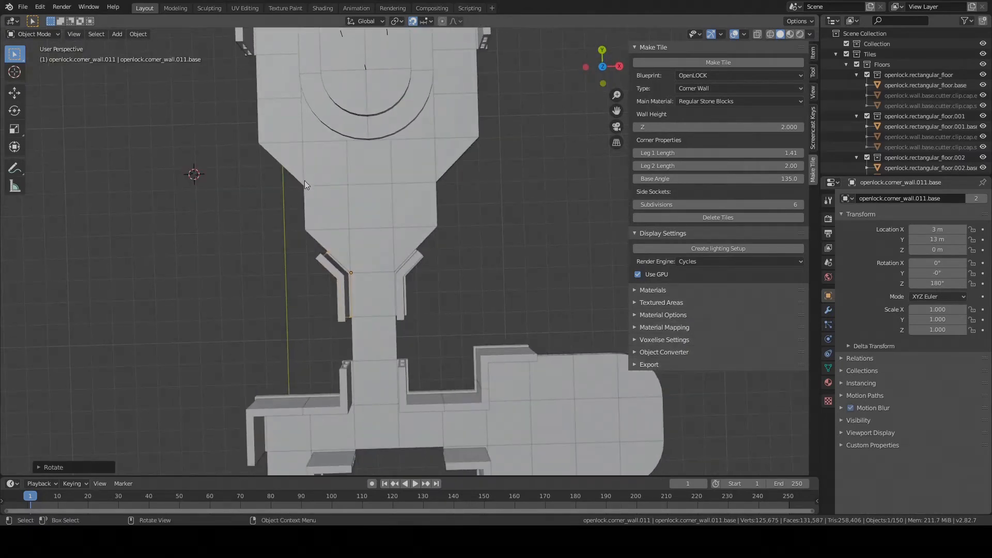
{"action": "key", "text": "KP_7"}
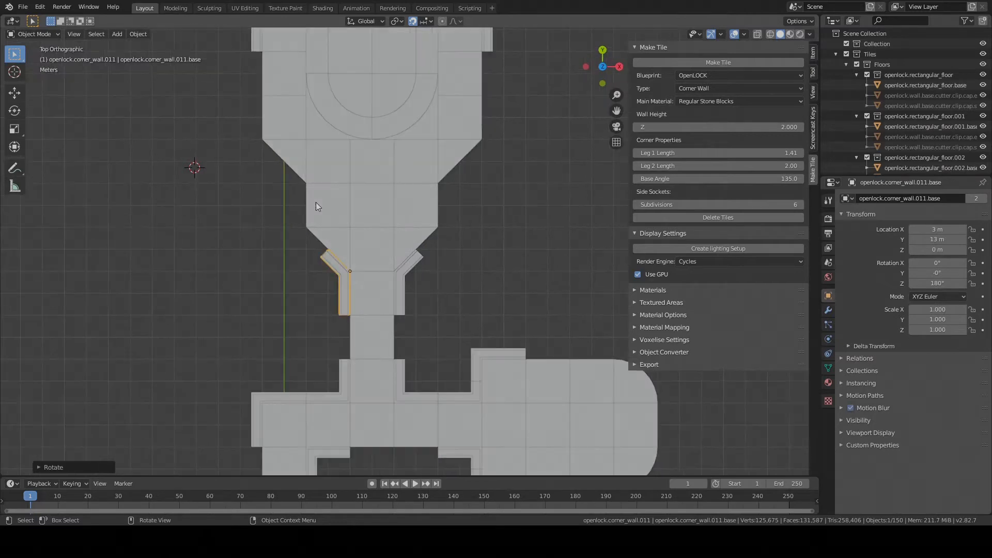
Make another 135° corner wall with Leg 2 Length 1 and place it at X 1 m, Y 17 m with a Z rotation of 180°.
{"action": "left_click", "coordinate": [776, 165]}
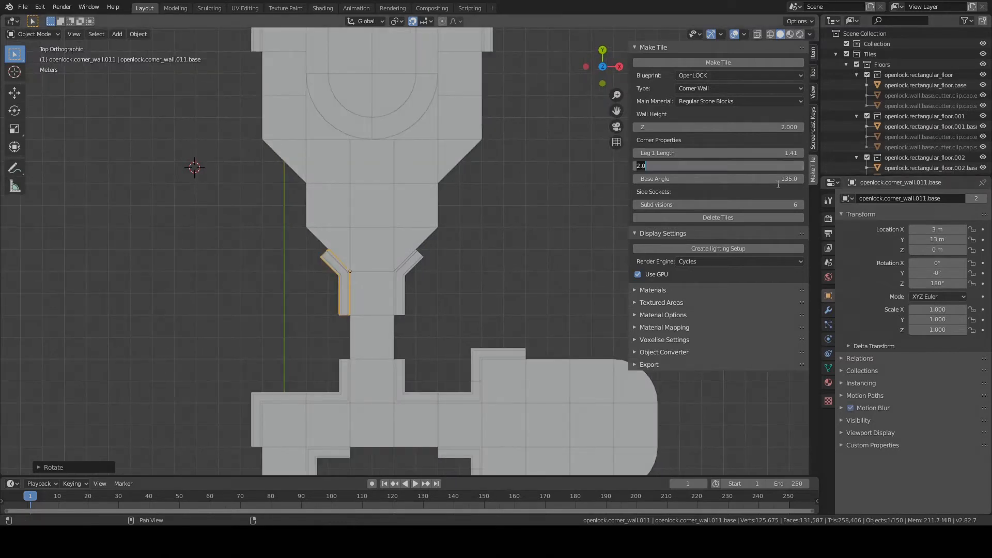
{"action": "type", "text": "1"}
{"action": "key", "text": "Return"}
{"action": "left_click", "coordinate": [755, 62]}
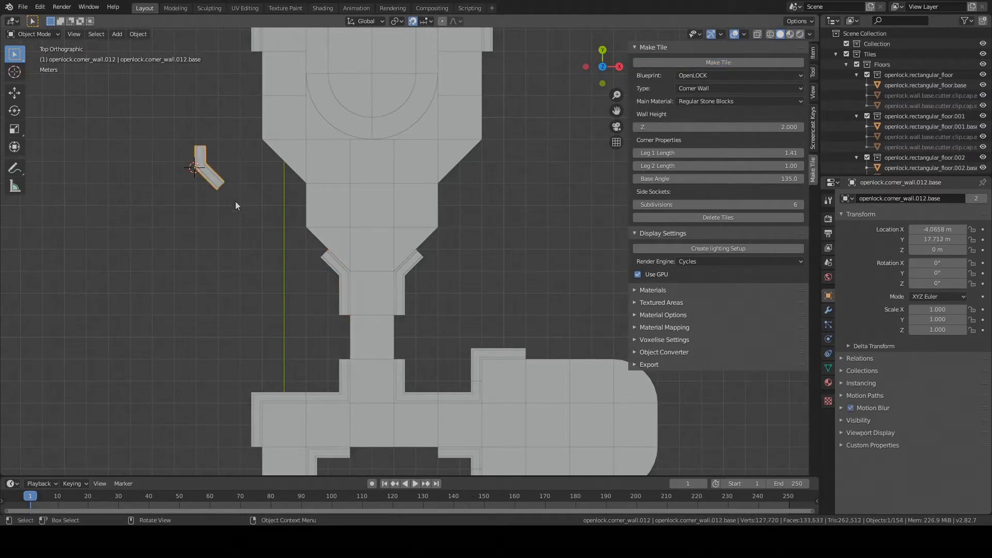
{"action": "key", "text": "g"}
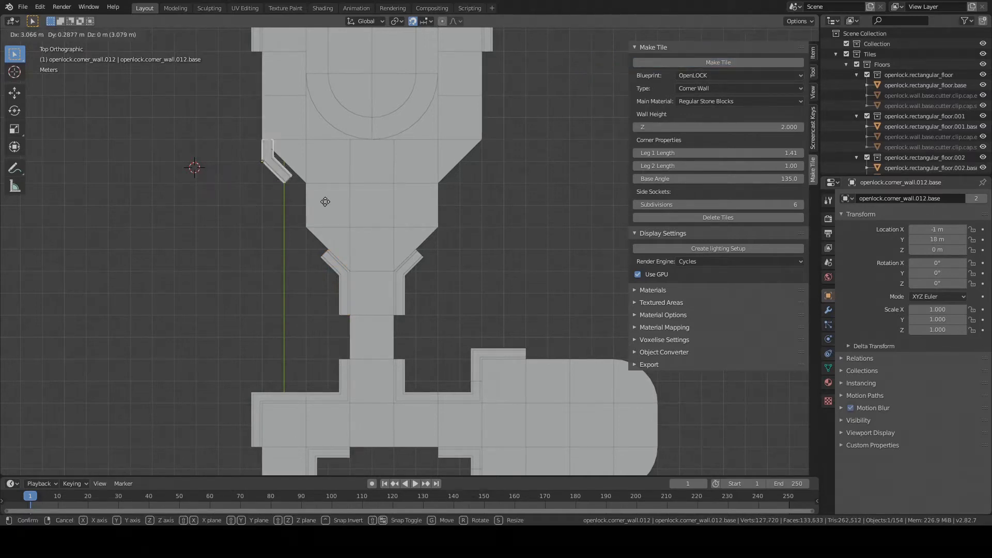
{"action": "left_click", "coordinate": [365, 213]}
{"action": "key", "text": "r"}
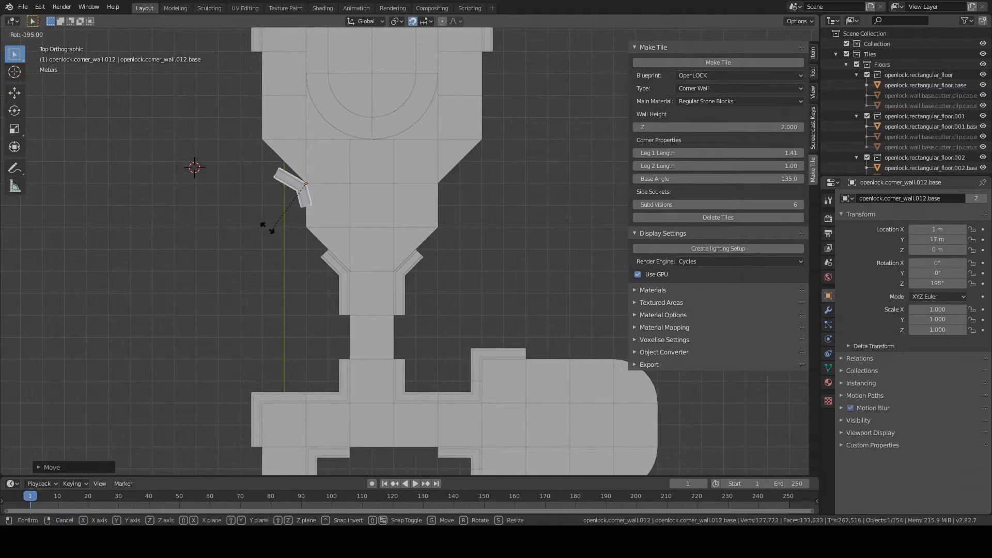
{"action": "left_click", "coordinate": [257, 221]}
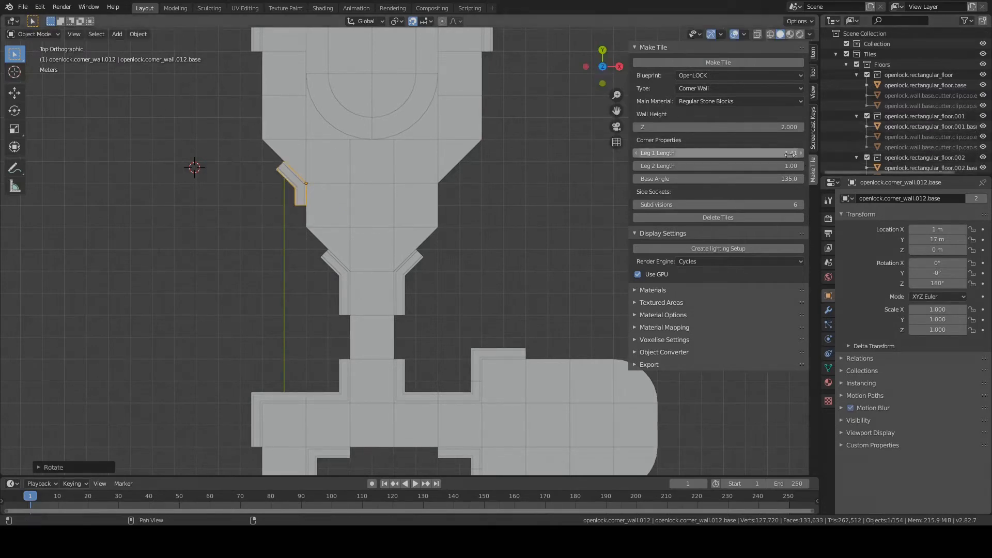
Make a 135° corner wall with Leg 1 Length 1 and Leg 2 Length 1.414.
{"action": "left_click", "coordinate": [778, 152]}
{"action": "type", "text": "1"}
{"action": "key", "text": "Tab"}
{"action": "type", "text": "1.414"}
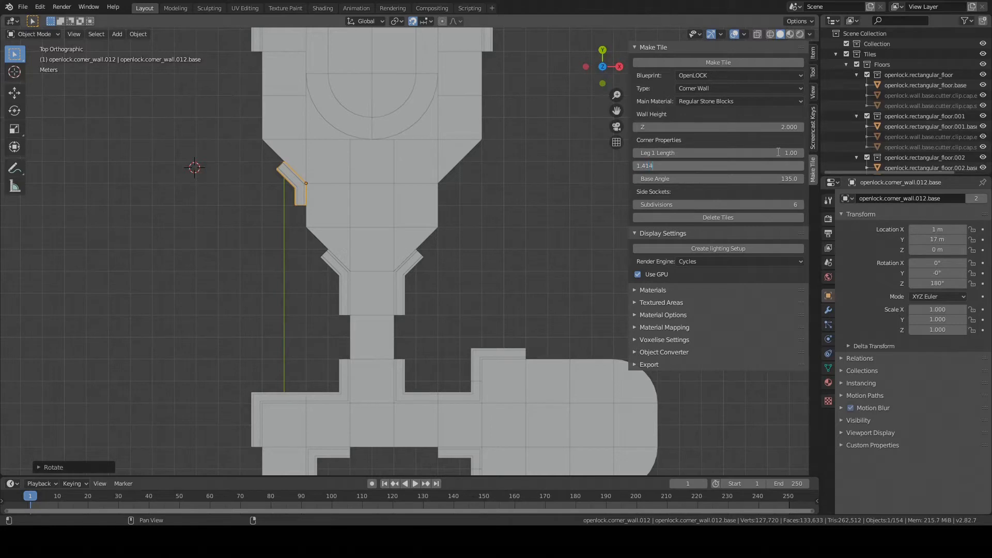
{"action": "key", "text": "Return"}
{"action": "left_click", "coordinate": [719, 62]}
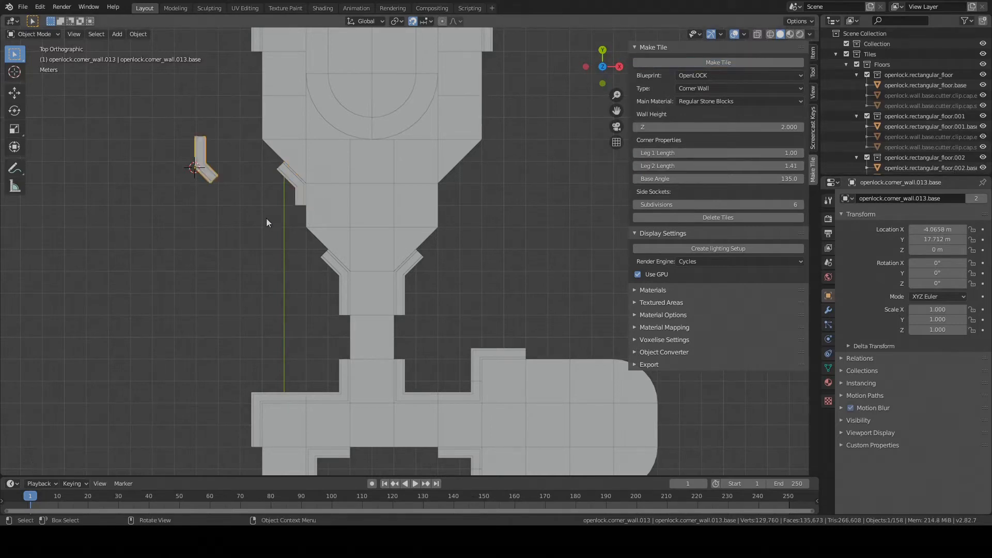
Move the new corner wall to the room's inner corner at X 7 m, Y 17 m and set its Z rotation to -45°.
{"action": "key", "text": "g"}
{"action": "left_click", "coordinate": [501, 228]}
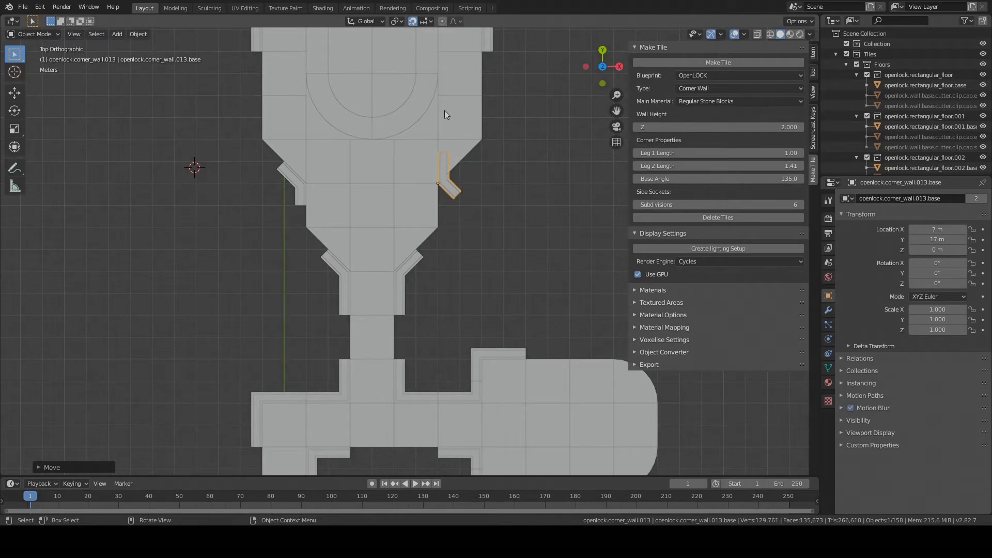
{"action": "key", "text": "r"}
{"action": "left_click", "coordinate": [511, 110]}
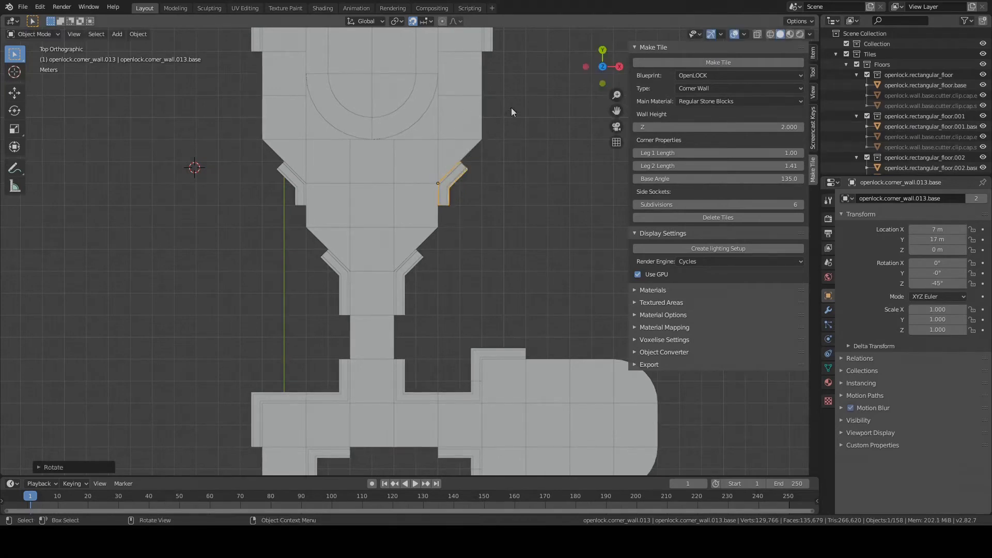
Make a corner wall with the same leg lengths and a Base Angle of -135°.
{"action": "scroll", "coordinate": [511, 108], "scroll_direction": "down", "scroll_amount": 3}
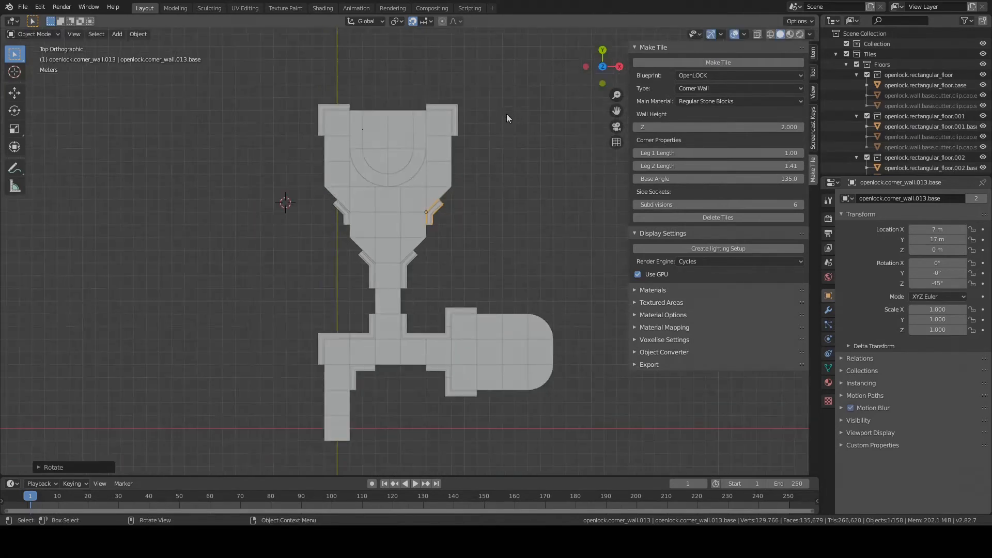
{"action": "scroll", "coordinate": [506, 117], "scroll_direction": "up", "scroll_amount": 4}
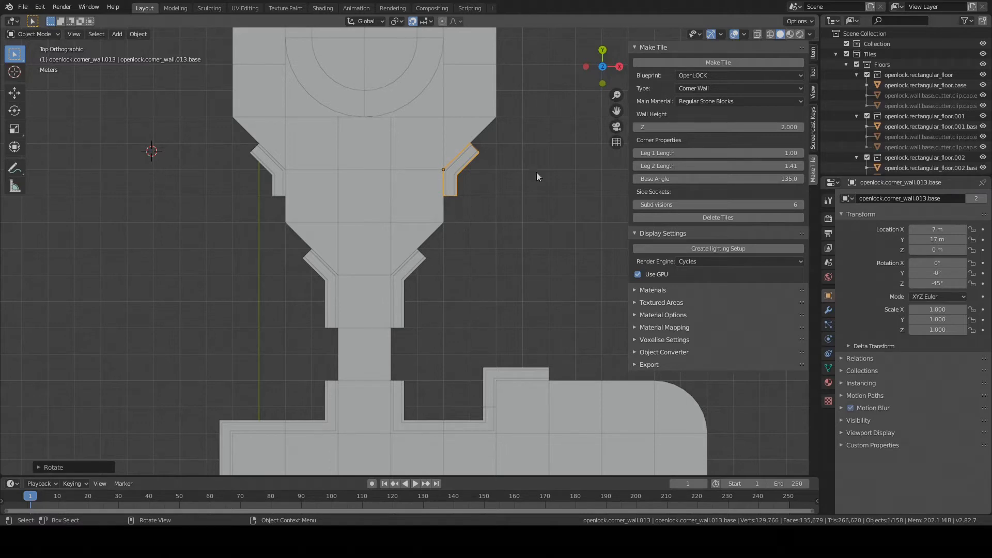
{"action": "left_click", "coordinate": [750, 177]}
{"action": "type", "text": "-13"}
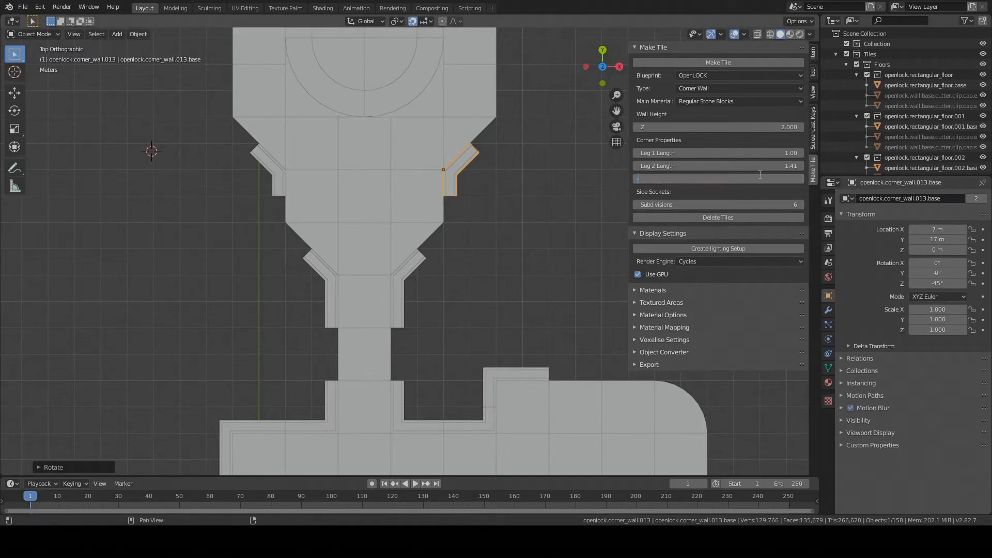
{"action": "type", "text": "5"}
{"action": "key", "text": "Return"}
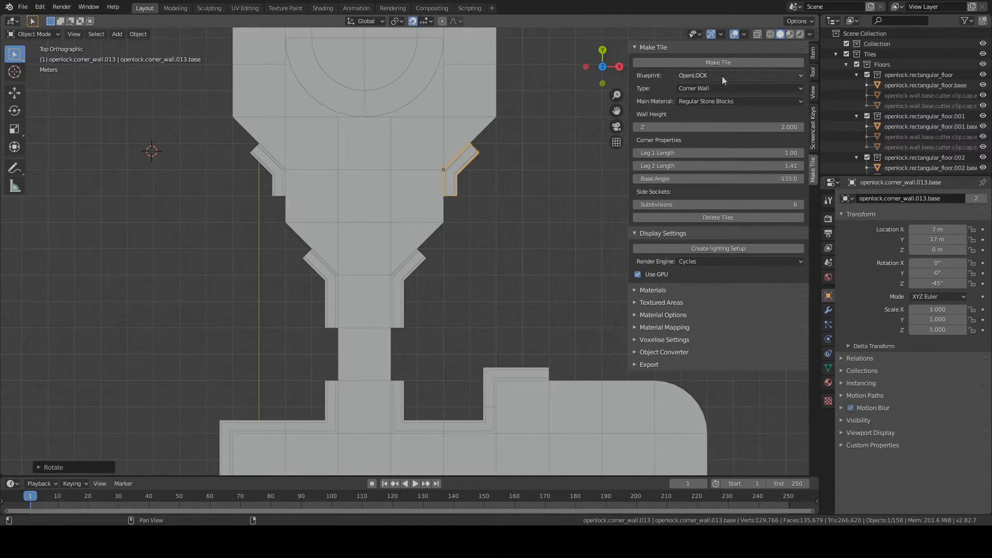
{"action": "left_click", "coordinate": [726, 63]}
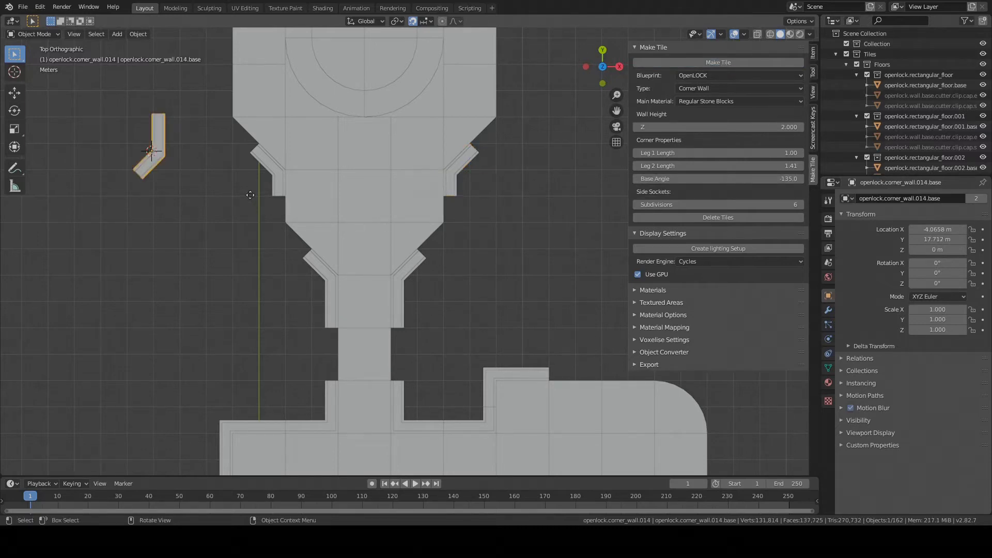
Move the reversed-angle wall to the room's outer corner at X 1 m, Y 15 m and set its Z rotation to -135°.
{"action": "key", "text": "g"}
{"action": "left_click", "coordinate": [370, 260]}
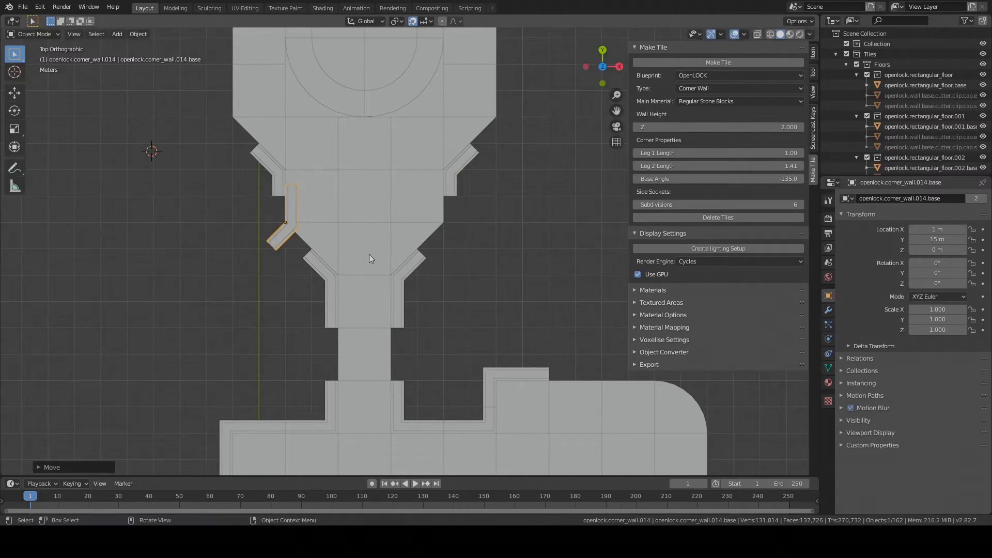
{"action": "key", "text": "r"}
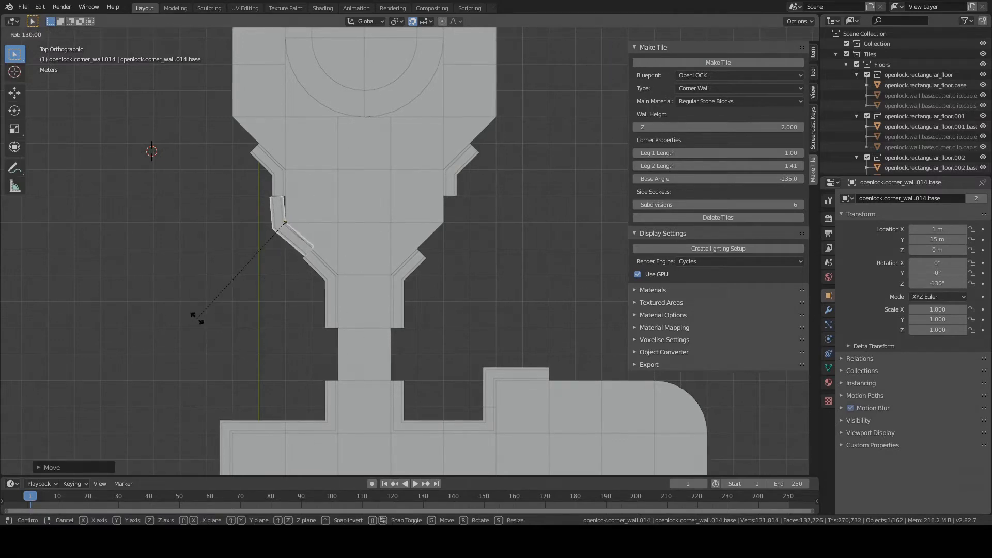
{"action": "left_click", "coordinate": [192, 317]}
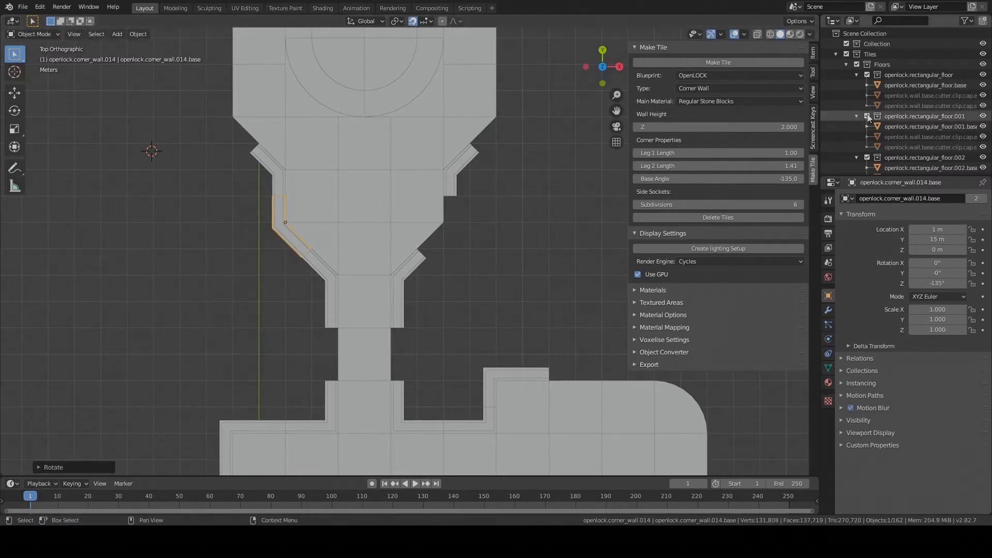
Make a -135° corner wall with Leg 1 Length 1.414 and Leg 2 Length 1, and move it to X 7 m, Y 15 m.
{"action": "left_click", "coordinate": [744, 152]}
{"action": "type", "text": "1.414"}
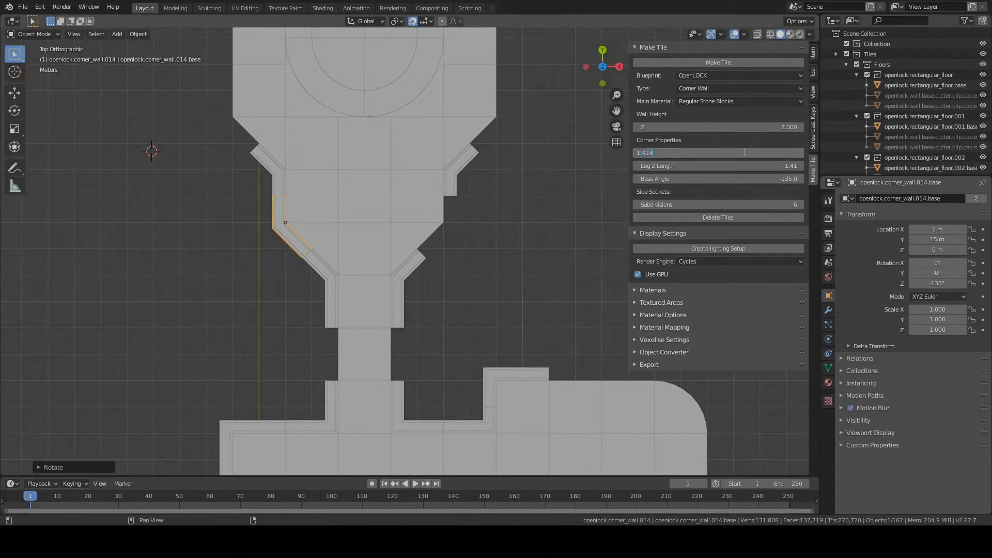
{"action": "key", "text": "Return"}
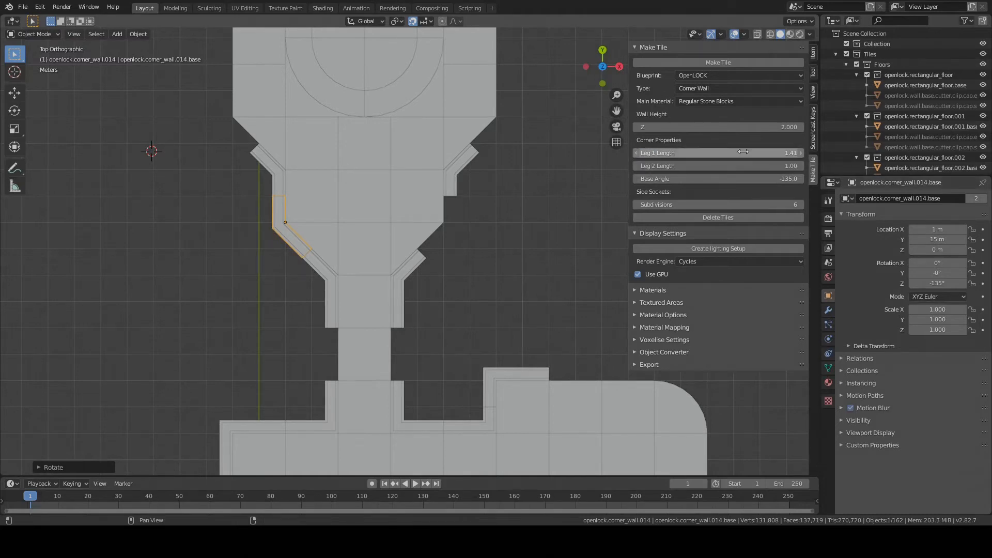
{"action": "left_click", "coordinate": [696, 62]}
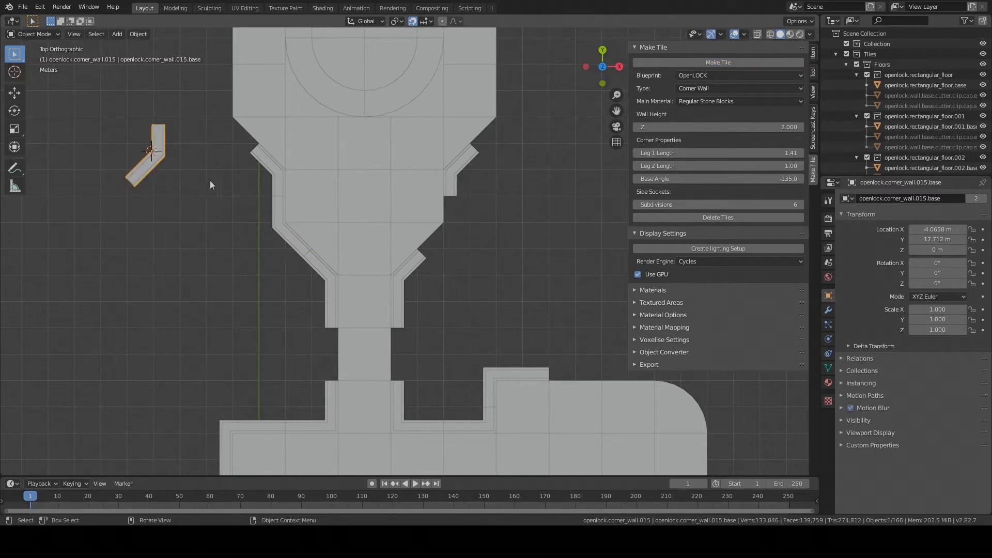
{"action": "key", "text": "g"}
{"action": "left_click", "coordinate": [499, 256]}
Make a -135° corner wall with Leg 2 Length 2 and move it to the upper room's outer corner at X 9 m, Y 19 m.
{"action": "scroll", "coordinate": [469, 176], "scroll_direction": "down", "scroll_amount": 2}
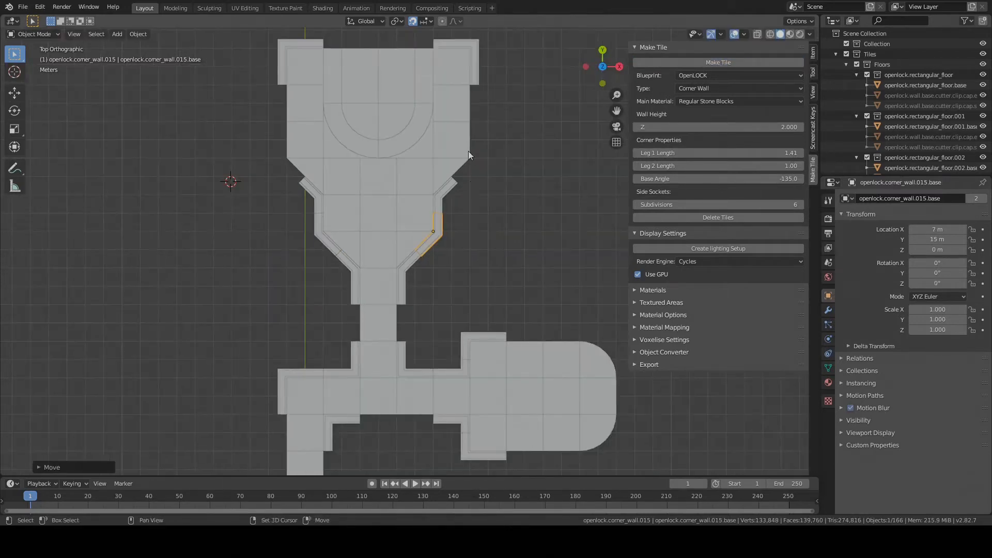
{"action": "middle_click_drag", "start_coordinate": [468, 151], "coordinate": [436, 261], "text": "shift"}
{"action": "scroll", "coordinate": [422, 331], "scroll_direction": "up", "scroll_amount": 2}
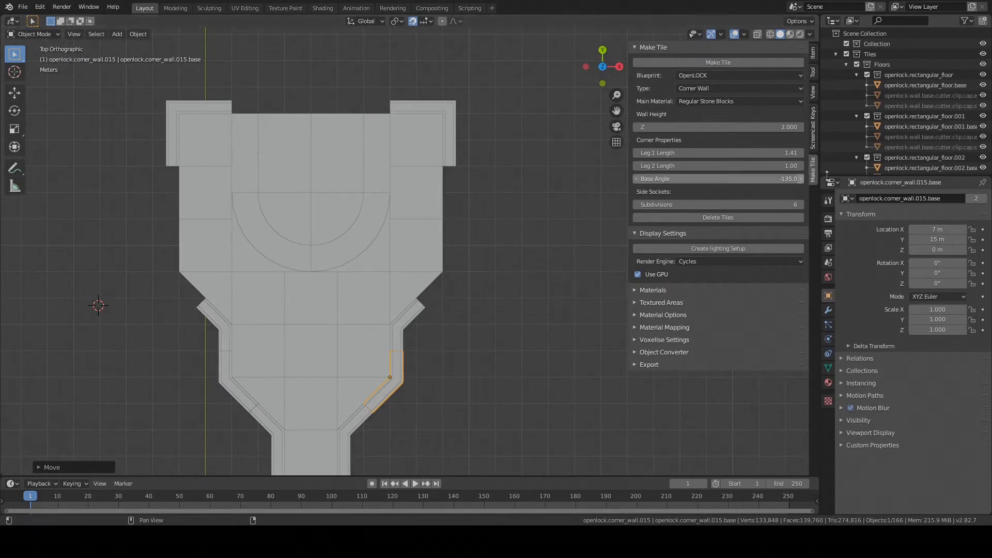
{"action": "left_click", "coordinate": [760, 165]}
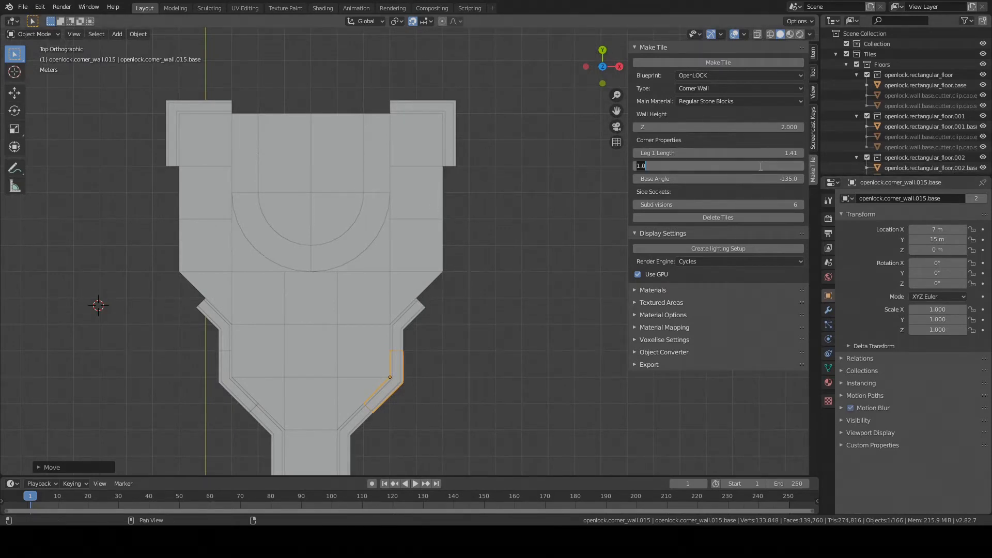
{"action": "type", "text": "2"}
{"action": "key", "text": "Return"}
{"action": "left_click", "coordinate": [748, 62]}
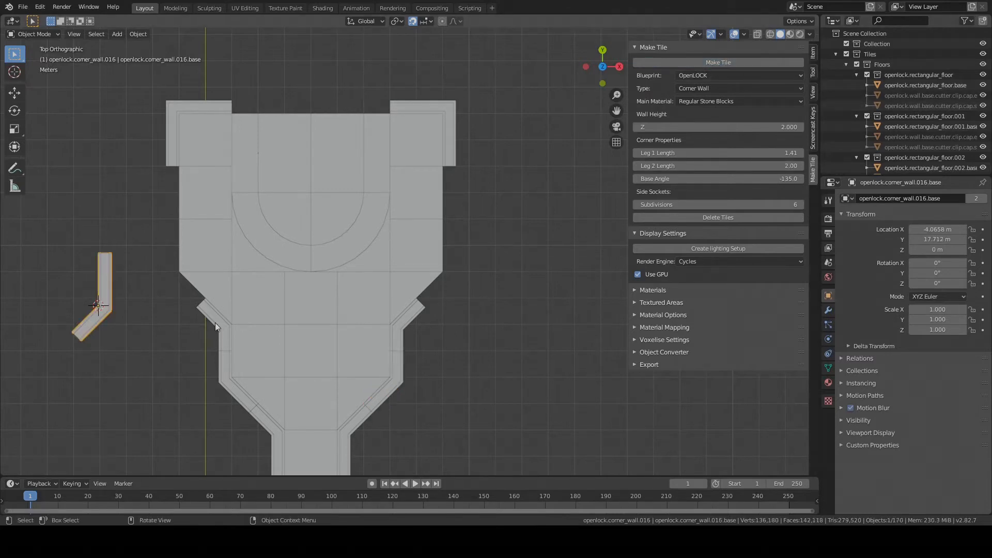
{"action": "key", "text": "g"}
{"action": "left_click", "coordinate": [553, 273]}
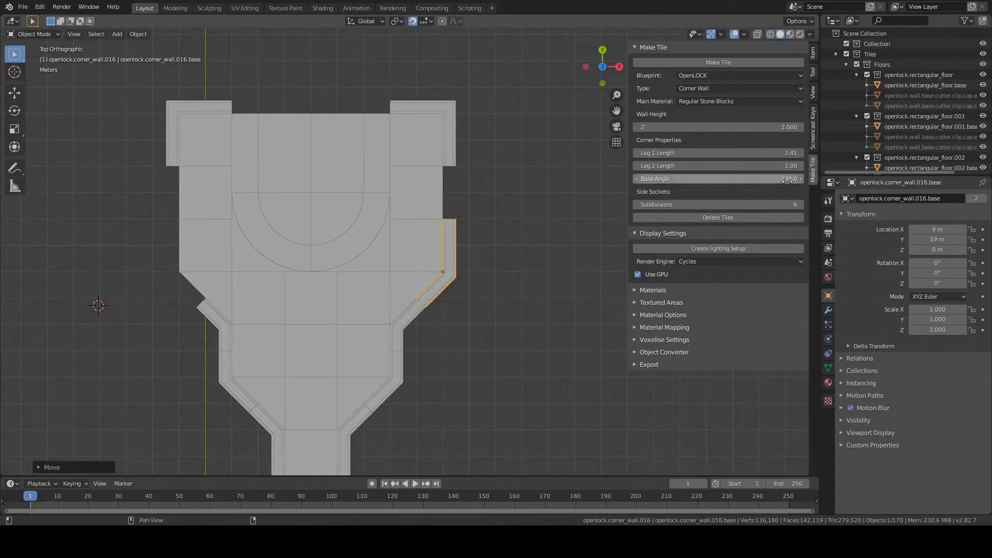
Make a -135° corner wall with Leg 1 Length 2 and Leg 2 Length 1.414.
{"action": "left_click", "coordinate": [773, 153]}
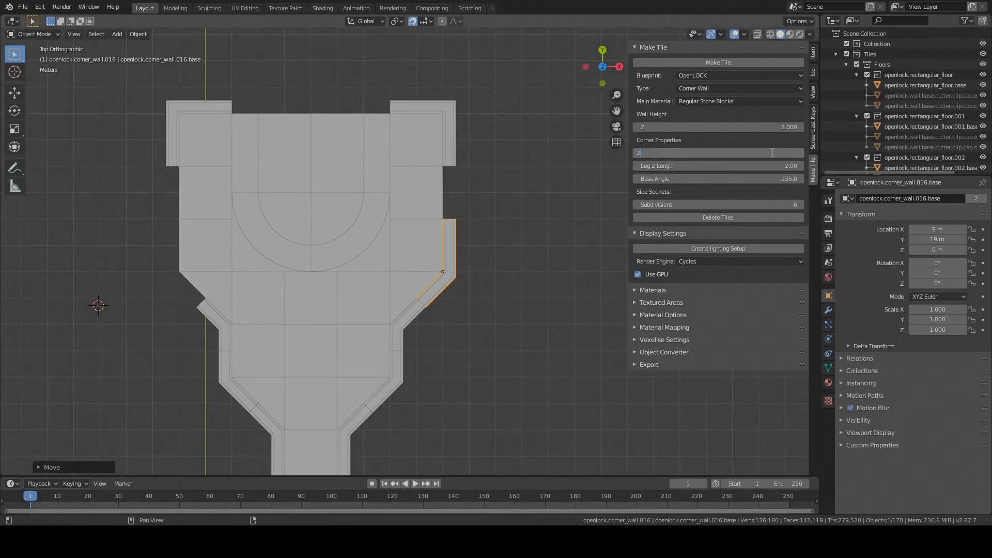
{"action": "key", "text": "Tab"}
{"action": "type", "text": "1.414"}
{"action": "key", "text": "Return"}
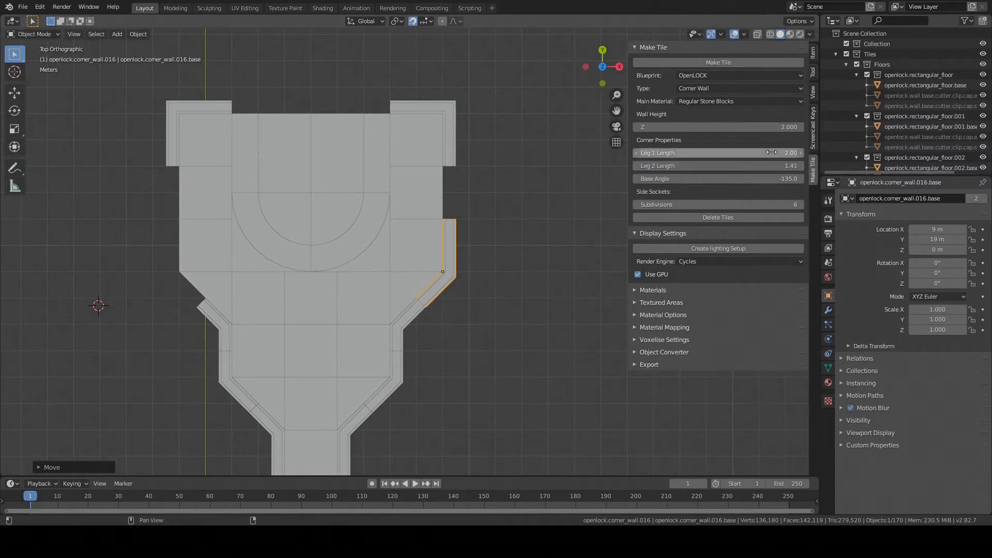
{"action": "left_click", "coordinate": [749, 64]}
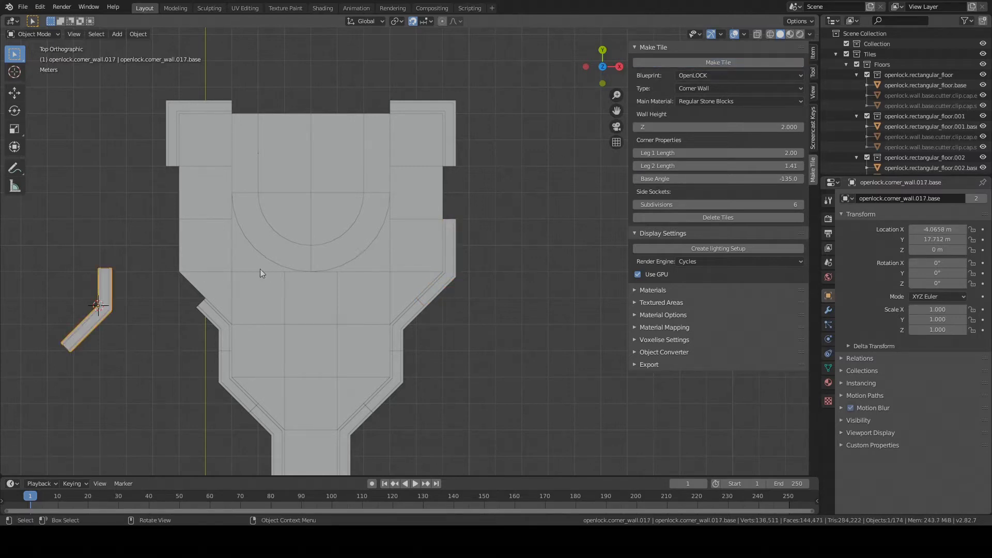
Move the new corner wall to the upper room's outer corner at X -1 m, Y 19 m and set its Z rotation to -135°.
{"action": "key", "text": "g"}
{"action": "left_click", "coordinate": [335, 246]}
{"action": "key", "text": "r"}
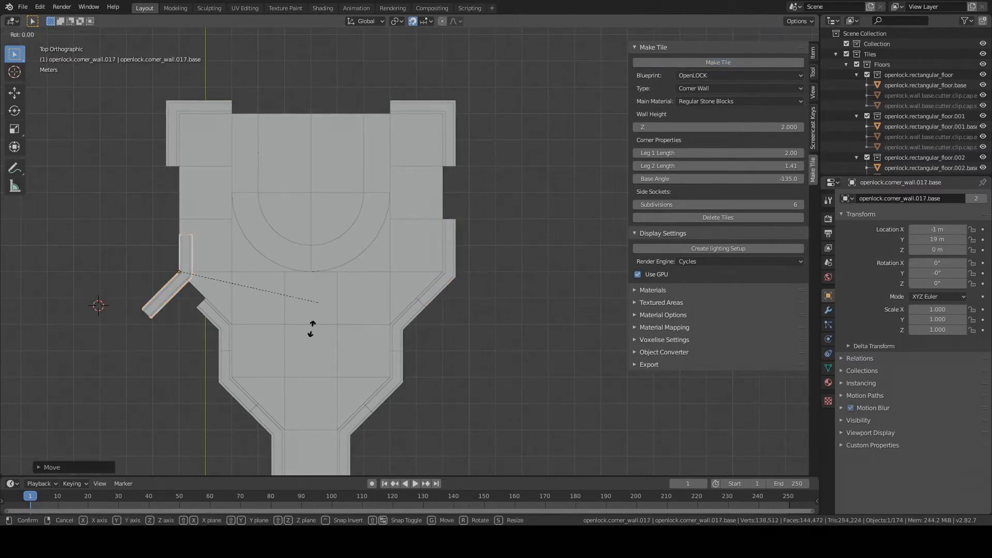
{"action": "left_click", "coordinate": [123, 306]}
Place the 3D cursor in the empty space just above the round-ended side room.
{"action": "scroll", "coordinate": [297, 270], "scroll_direction": "down", "scroll_amount": 4}
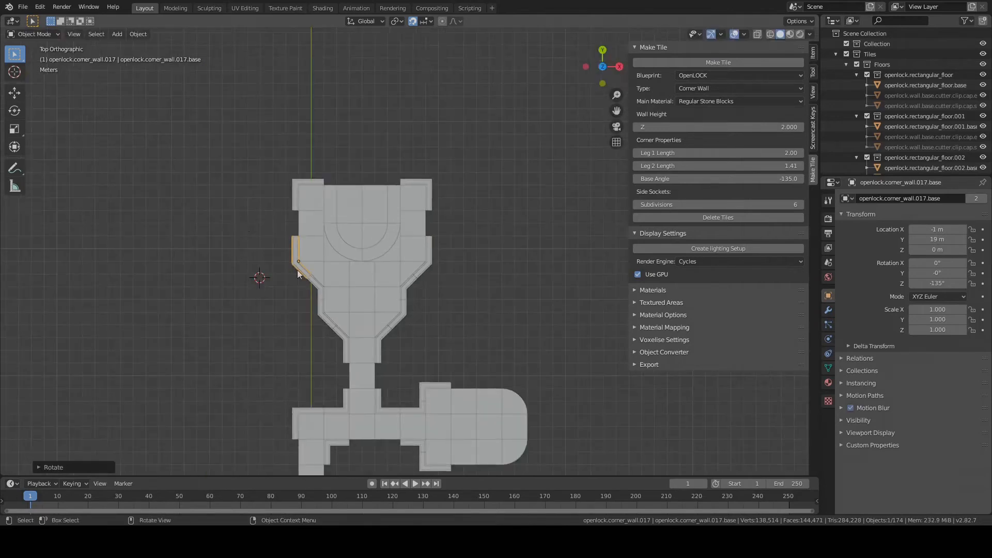
{"action": "middle_click_drag", "start_coordinate": [396, 380], "coordinate": [359, 117], "text": "shift"}
{"action": "scroll", "coordinate": [453, 266], "scroll_direction": "up", "scroll_amount": 3}
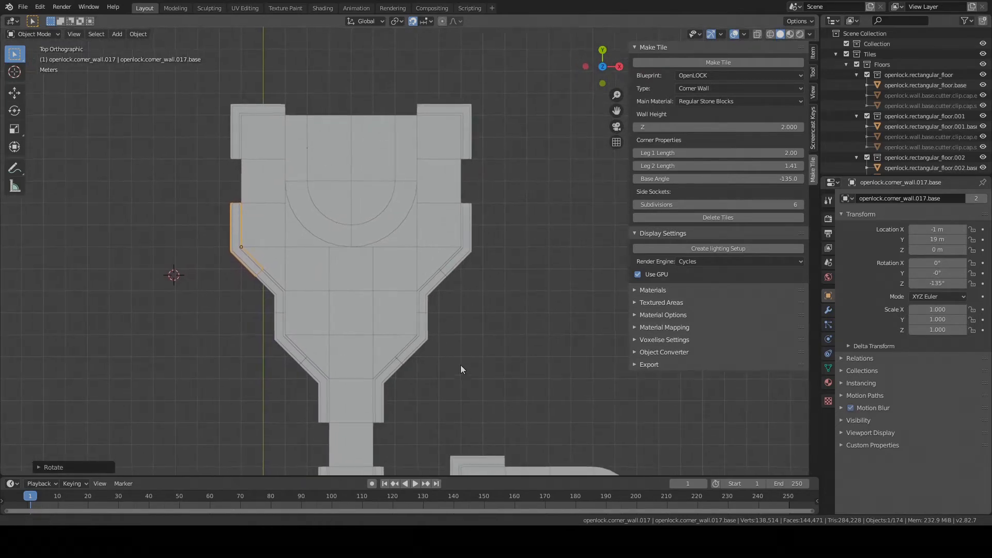
{"action": "middle_click_drag", "start_coordinate": [460, 365], "coordinate": [368, 203], "text": "shift"}
{"action": "left_click", "coordinate": [496, 272]}
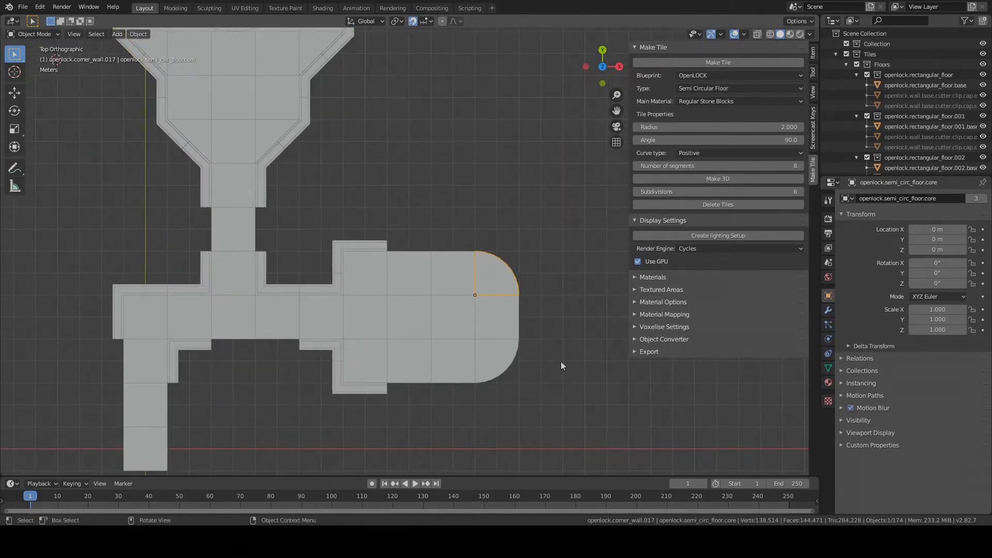
{"action": "left_click", "coordinate": [463, 210]}
{"action": "right_click", "coordinate": [462, 211], "text": "shift"}
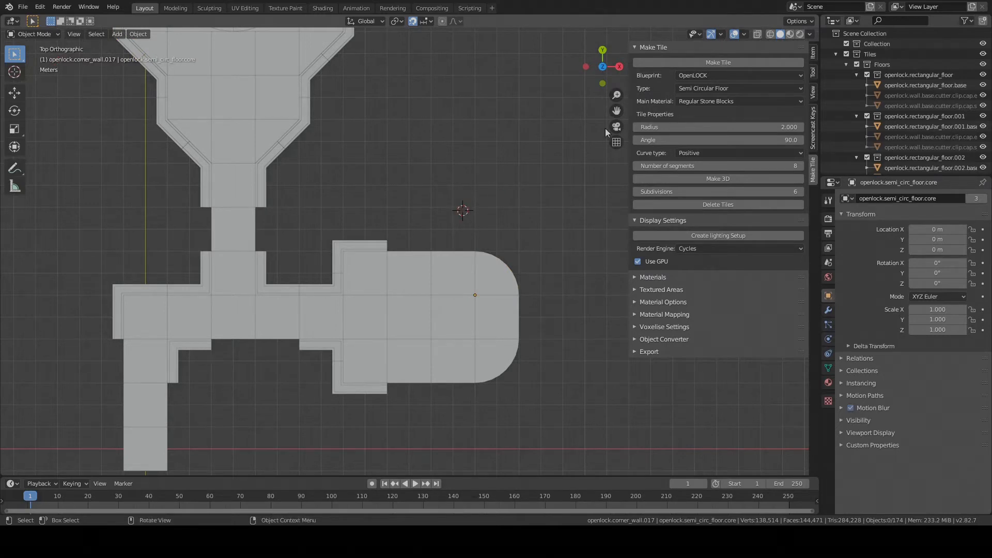
Make an OpenLOCK curved wall with base inner radius 2 and 90 degrees of arc, and move it to X 15 m, Y 7 m.
{"action": "left_click", "coordinate": [724, 87]}
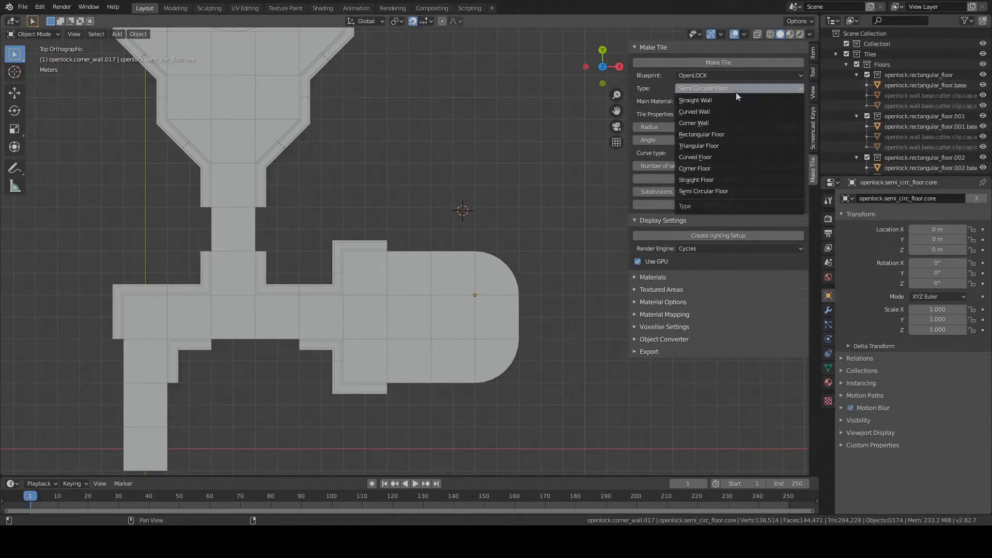
{"action": "left_click", "coordinate": [727, 112]}
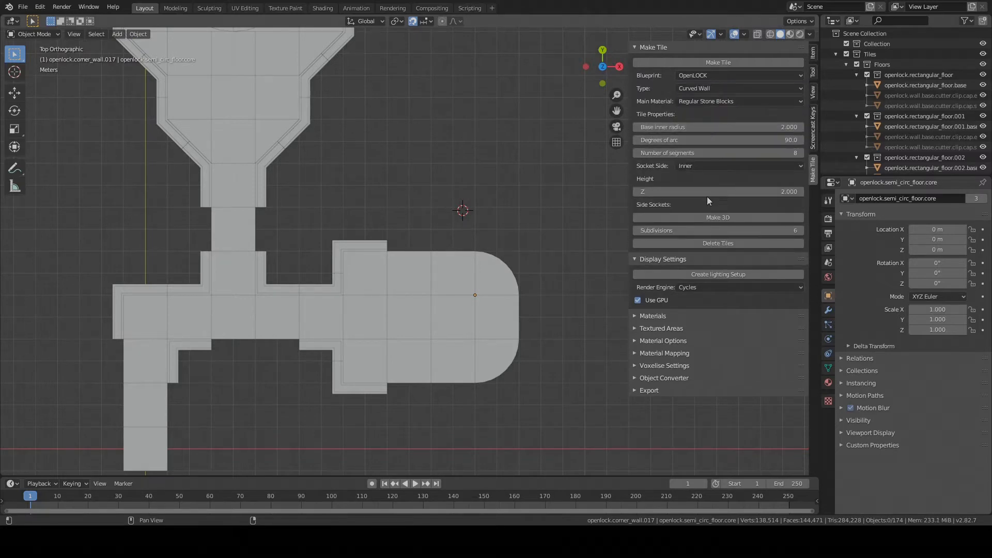
{"action": "left_click", "coordinate": [738, 62]}
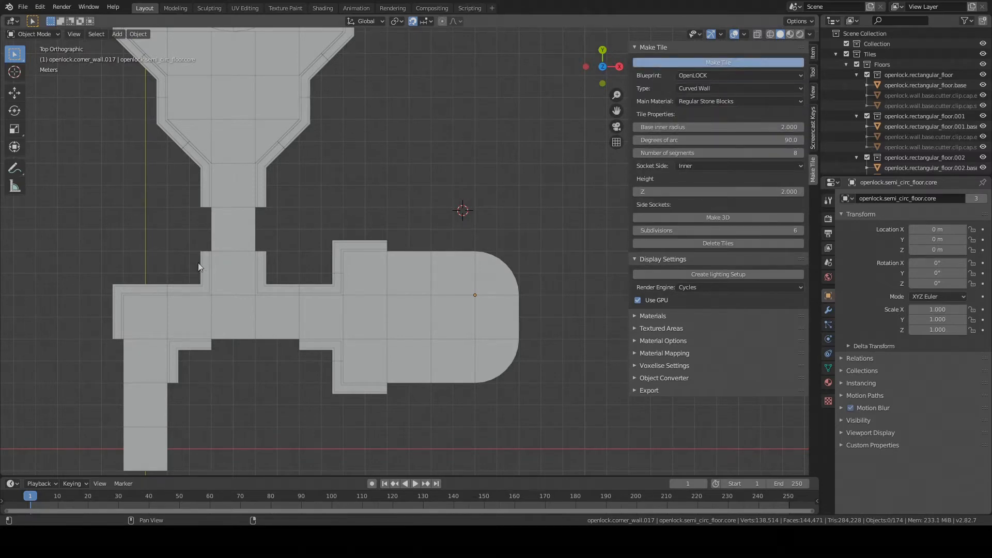
{"action": "left_click_drag", "start_coordinate": [505, 173], "coordinate": [514, 250]}
Make a second curved wall with the same settings, move it to X 15 m, Y 5 m, and set its Z rotation to -90°.
{"action": "left_click", "coordinate": [684, 62]}
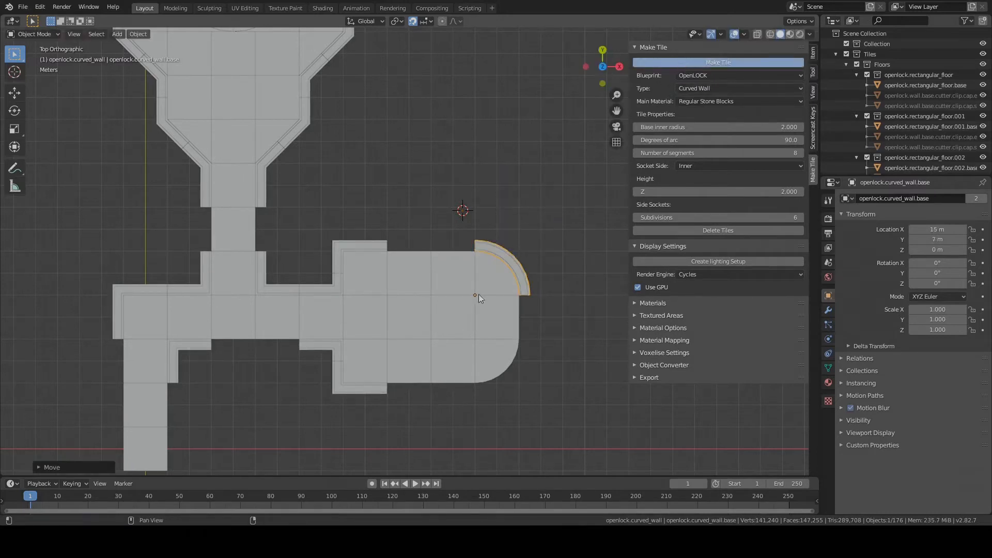
{"action": "left_click_drag", "start_coordinate": [473, 225], "coordinate": [486, 355]}
{"action": "key", "text": "r"}
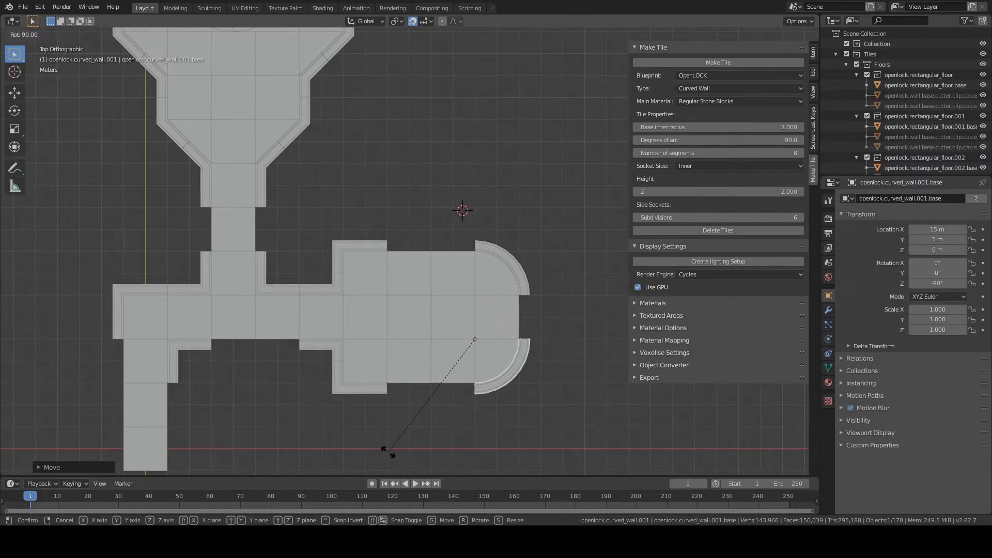
{"action": "left_click", "coordinate": [387, 453]}
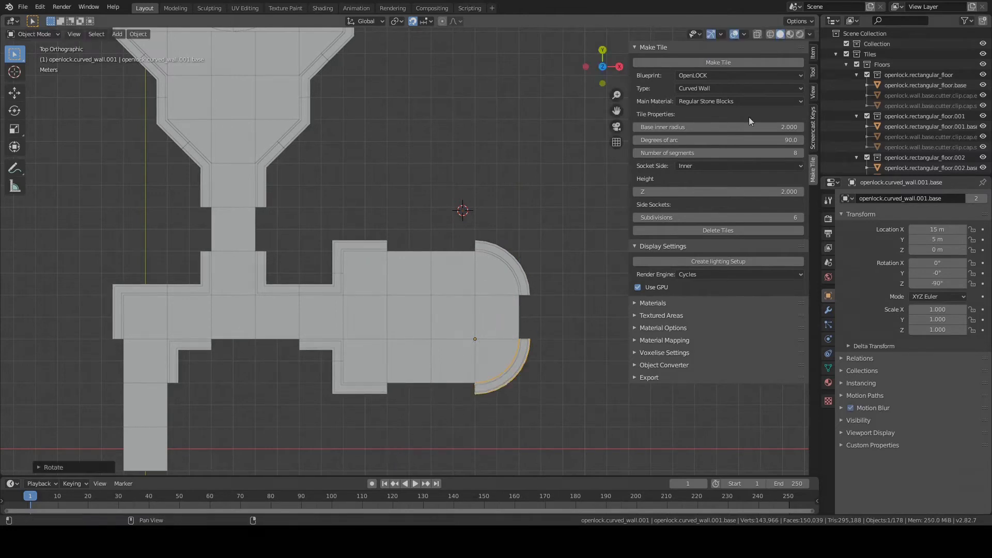
Make a straight wall with tile size X 2 and Z 2, and move it to the side room's upper edge at X 11 m, Y 9 m.
{"action": "left_click", "coordinate": [730, 89]}
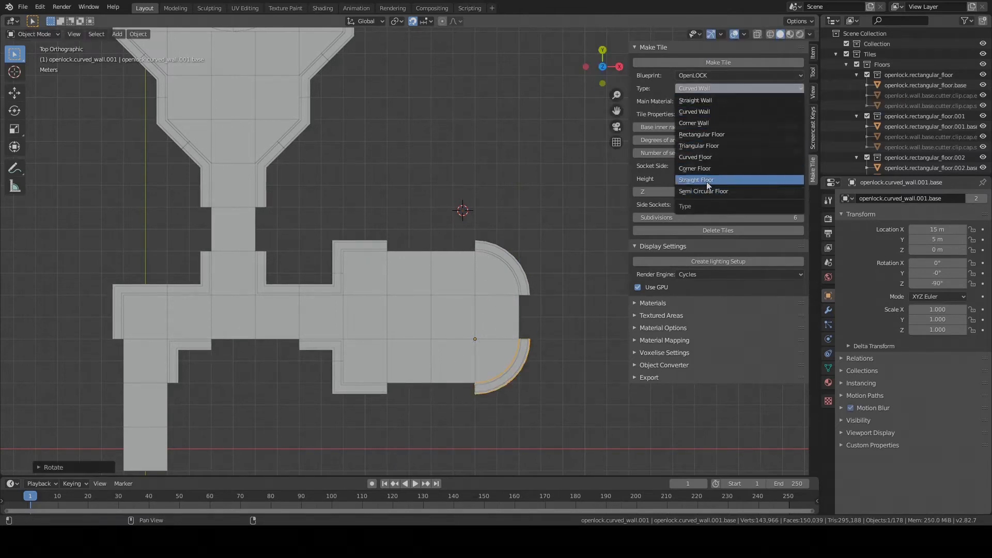
{"action": "left_click", "coordinate": [695, 101]}
{"action": "scroll", "coordinate": [439, 212], "scroll_direction": "down", "scroll_amount": 1}
{"action": "middle_click_drag", "start_coordinate": [441, 281], "coordinate": [518, 244], "text": "shift"}
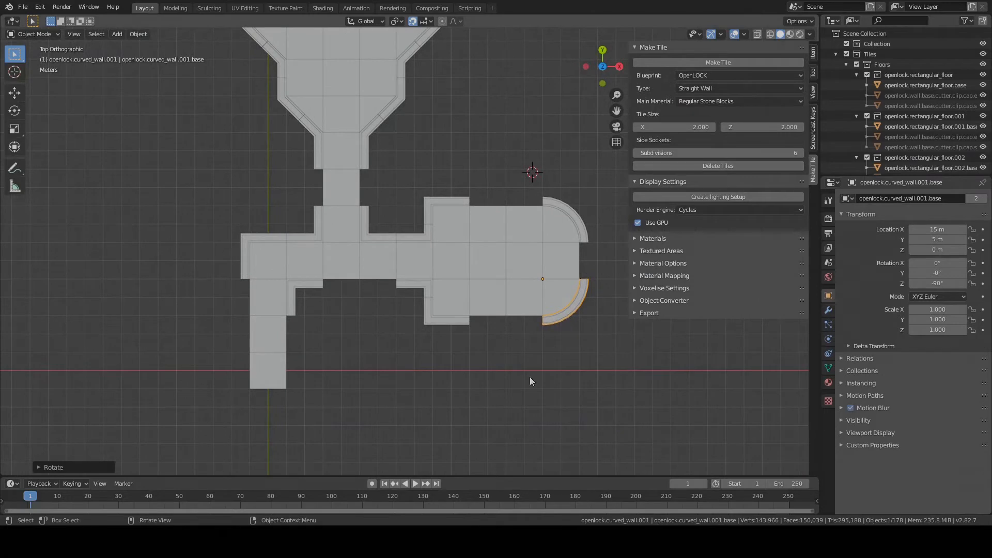
{"action": "scroll", "coordinate": [401, 187], "scroll_direction": "down", "scroll_amount": 1}
{"action": "middle_click_drag", "start_coordinate": [367, 182], "coordinate": [426, 320], "text": "shift"}
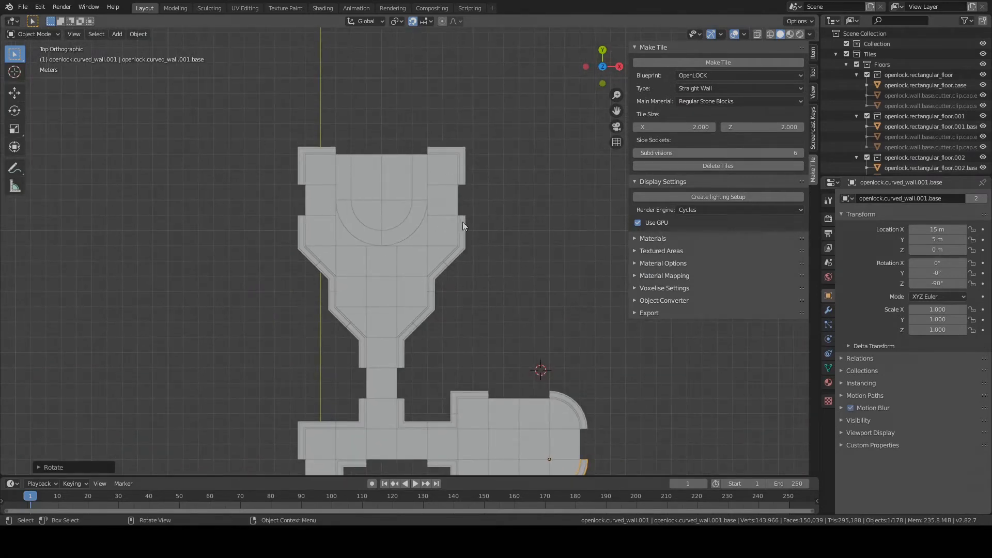
{"action": "middle_click_drag", "start_coordinate": [523, 346], "coordinate": [482, 206], "text": "shift"}
{"action": "scroll", "coordinate": [462, 219], "scroll_direction": "up", "scroll_amount": 2}
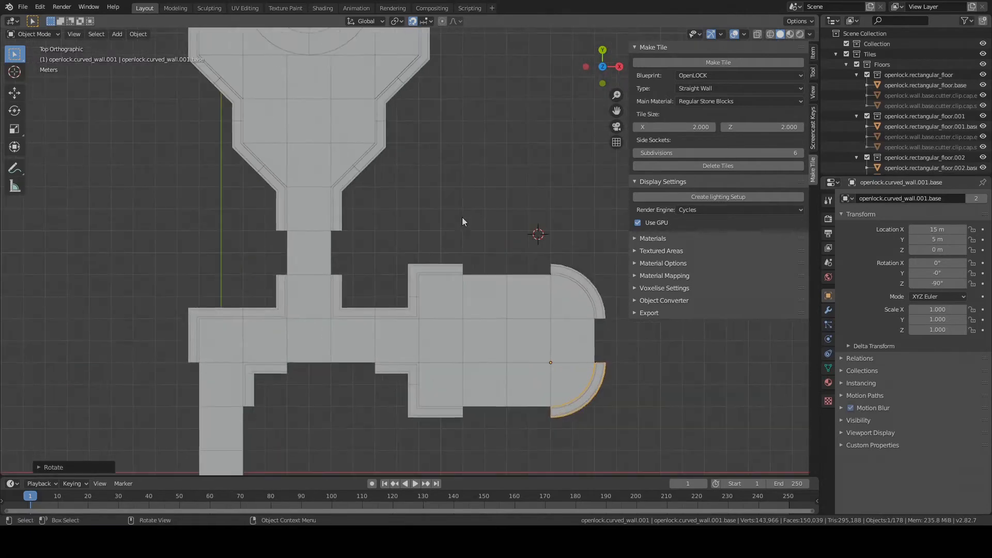
{"action": "left_click", "coordinate": [730, 65]}
{"action": "middle_click_drag", "start_coordinate": [370, 264], "coordinate": [575, 247]}
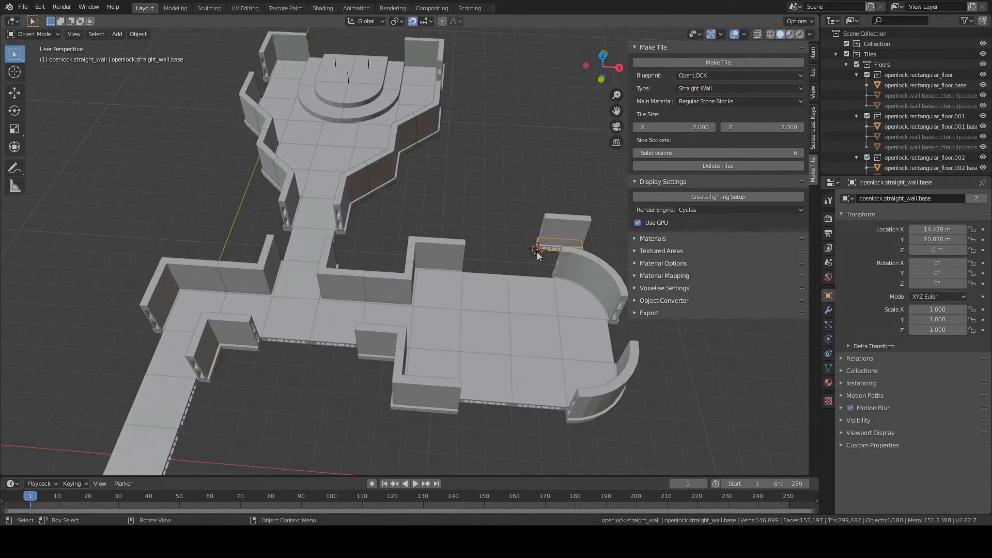
{"action": "key", "text": "KP_7"}
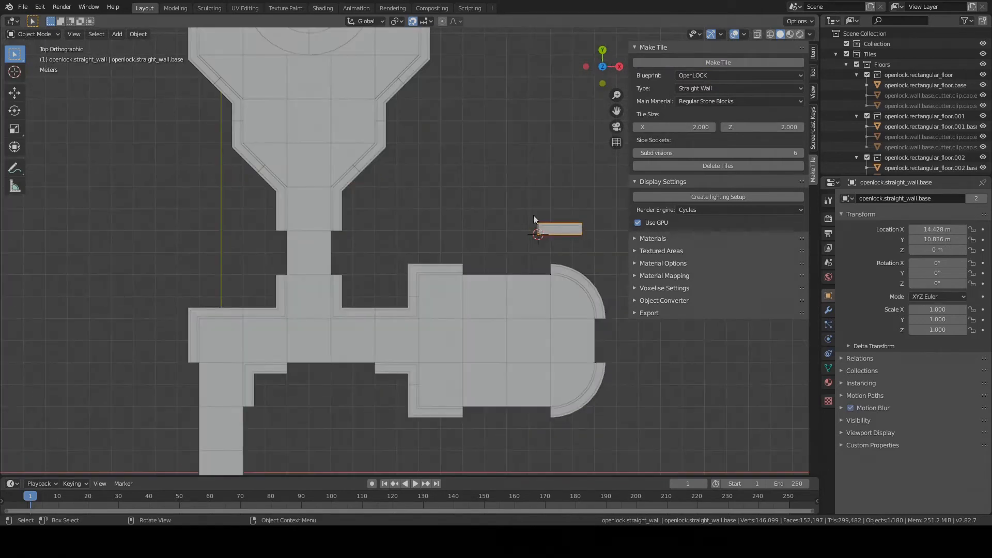
{"action": "key", "text": "g"}
{"action": "left_click", "coordinate": [454, 253]}
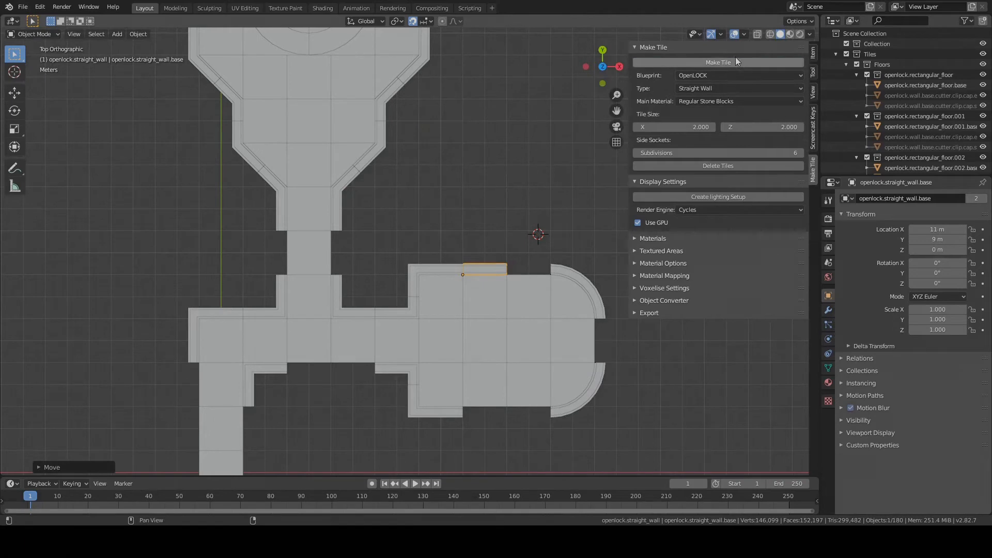
Make another straight wall of the same size and move it to X 13 m, Y 9 m, beside the curved wall.
{"action": "left_click", "coordinate": [736, 60]}
{"action": "key", "text": "g"}
{"action": "left_click", "coordinate": [551, 235]}
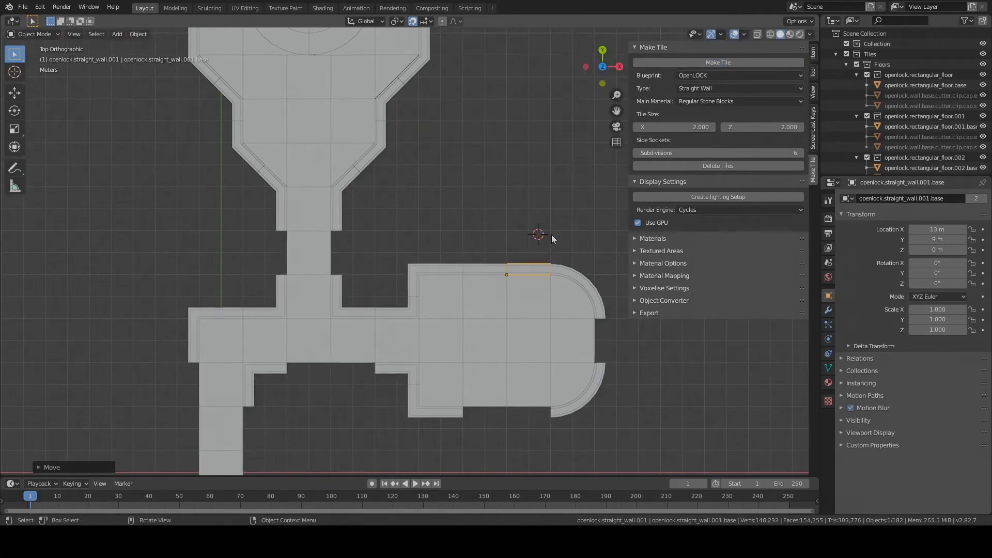
Make a straight wall tile, place it at X 17 m, Y 7 m, and rotate it -90° to close the rounded room's east end.
{"action": "left_click", "coordinate": [699, 61]}
{"action": "key", "text": "g"}
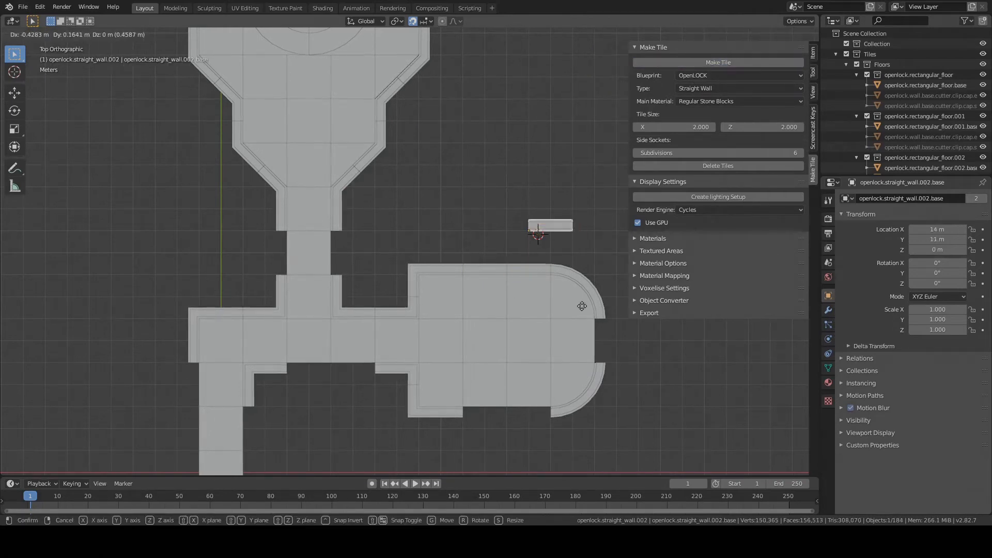
{"action": "left_click", "coordinate": [594, 353]}
{"action": "key", "text": "r"}
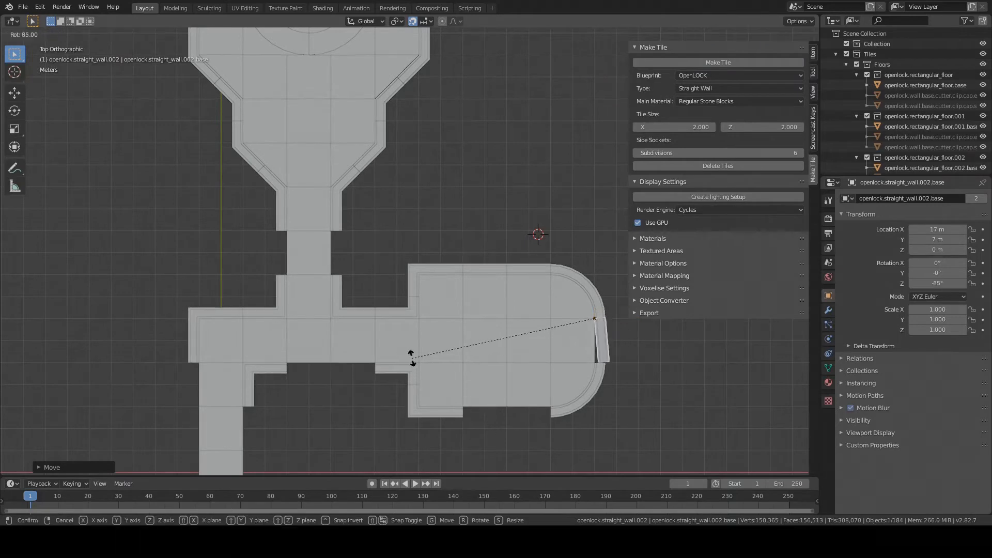
{"action": "left_click", "coordinate": [403, 345]}
Add a straight wall on the rounded room's south side at X 13 m, Y 3 m, rotated -180°.
{"action": "left_click", "coordinate": [700, 62]}
{"action": "key", "text": "g"}
{"action": "left_click", "coordinate": [524, 387]}
{"action": "key", "text": "r"}
{"action": "left_click", "coordinate": [419, 417]}
Fill the remaining gap in the rounded room's south side with another straight wall turned 180°.
{"action": "left_click", "coordinate": [751, 62]}
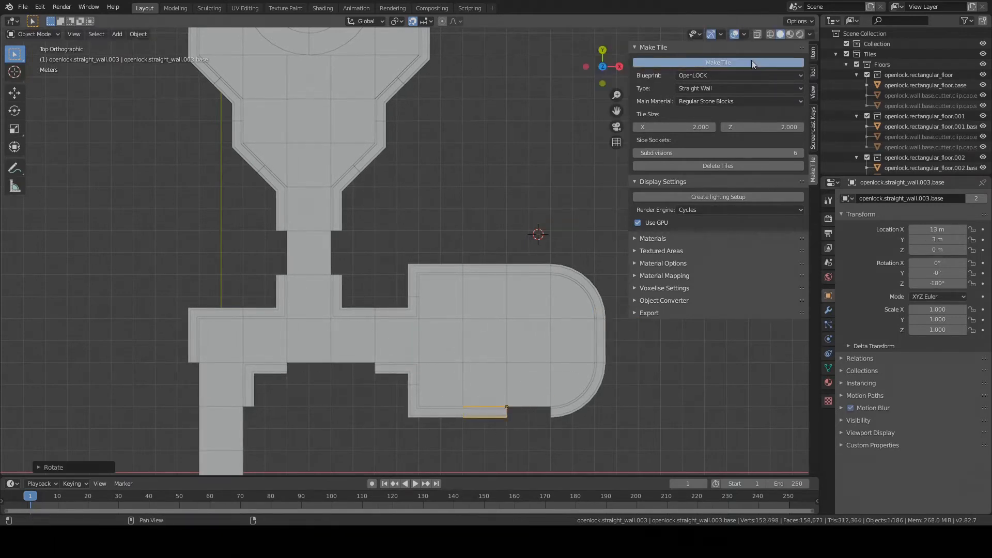
{"action": "key", "text": "g"}
{"action": "left_click", "coordinate": [561, 402]}
{"action": "key", "text": "r"}
{"action": "left_click", "coordinate": [510, 418]}
Close the horizontal corridor's south side with two straight walls rotated 180°, the first at X 5 m, Y 5 m.
{"action": "left_click", "coordinate": [722, 62]}
{"action": "key", "text": "r"}
{"action": "left_click", "coordinate": [217, 372]}
{"action": "left_click", "coordinate": [719, 62]}
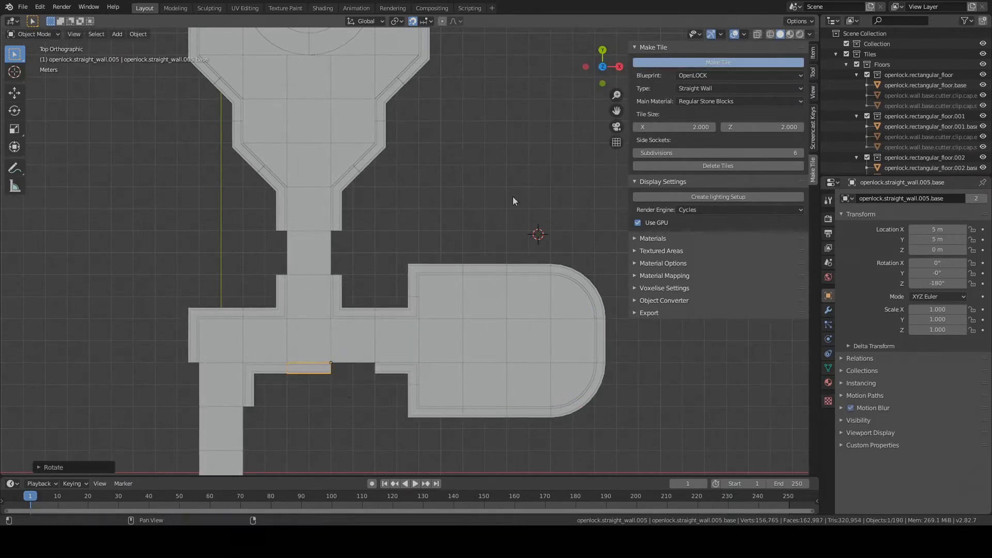
{"action": "key", "text": "g"}
{"action": "left_click", "coordinate": [465, 356]}
{"action": "key", "text": "r"}
{"action": "left_click", "coordinate": [290, 370]}
Line the entrance corridor's east side with two straight walls rotated -90°, the first at X 1 m, Y 3 m.
{"action": "left_click", "coordinate": [719, 63]}
{"action": "key", "text": "r"}
{"action": "left_click", "coordinate": [352, 374]}
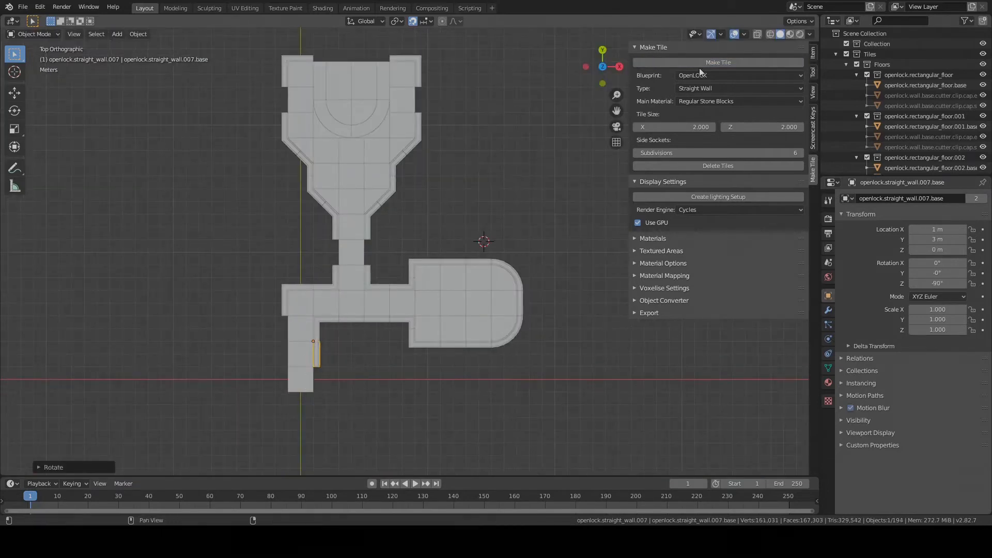
{"action": "left_click", "coordinate": [699, 63]}
{"action": "key", "text": "g"}
{"action": "left_click", "coordinate": [384, 364]}
{"action": "key", "text": "r"}
{"action": "left_click", "coordinate": [316, 429]}
Line the entrance corridor's west side with three straight walls rotated 90° starting at X -1 m, Y -1 m, placing the 3D cursor west of it.
{"action": "left_click", "coordinate": [719, 62]}
{"action": "left_click", "coordinate": [139, 274]}
{"action": "right_click", "coordinate": [250, 331], "text": "shift"}
{"action": "left_click", "coordinate": [718, 63]}
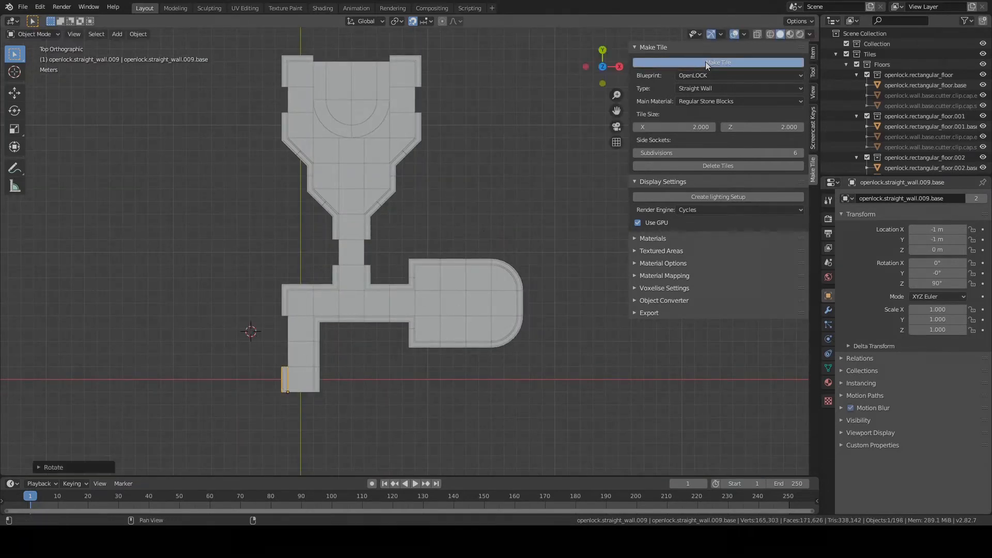
{"action": "key", "text": "g"}
{"action": "left_click", "coordinate": [383, 298]}
{"action": "key", "text": "r"}
{"action": "left_click", "coordinate": [215, 269]}
{"action": "left_click", "coordinate": [719, 63]}
Add straight walls to fill the gaps on both sides of the narrow corridor leading to the altar room.
{"action": "left_click", "coordinate": [718, 63]}
{"action": "key", "text": "g"}
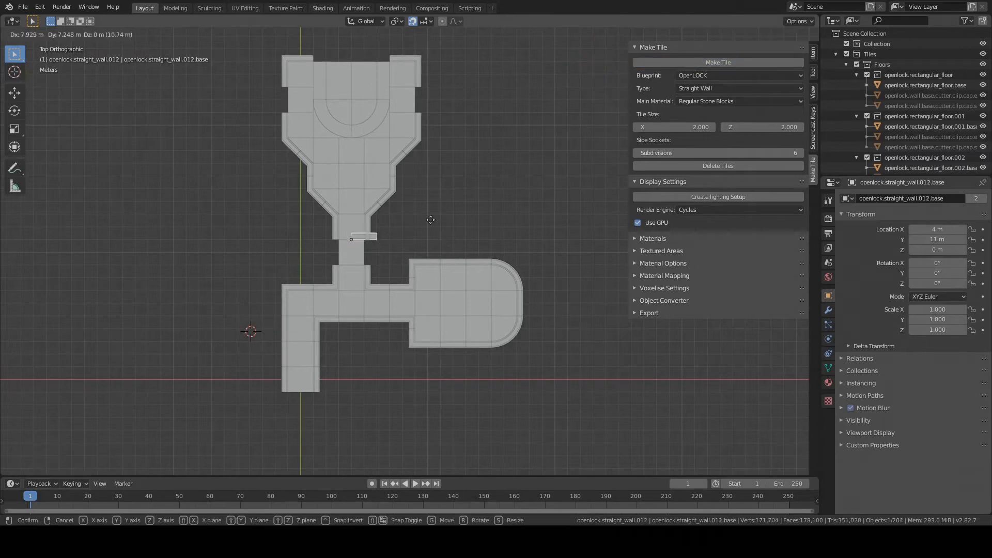
{"action": "left_click", "coordinate": [465, 155]}
{"action": "key", "text": "r"}
{"action": "left_click", "coordinate": [455, 331]}
{"action": "left_click", "coordinate": [654, 60]}
{"action": "key", "text": "g"}
{"action": "left_click", "coordinate": [456, 160]}
Position and rotate straight walls to fill the gaps in the altar room's east and west sides.
{"action": "key", "text": "g"}
{"action": "left_click", "coordinate": [361, 383]}
{"action": "key", "text": "r"}
{"action": "left_click", "coordinate": [542, 129]}
{"action": "left_click", "coordinate": [719, 62]}
{"action": "key", "text": "g"}
{"action": "left_click", "coordinate": [487, 386]}
{"action": "key", "text": "r"}
Close the altar room's north side with three straight walls at Y 25 m, placed at X 1 m, 3 m and 5 m.
{"action": "left_click", "coordinate": [704, 65]}
{"action": "key", "text": "g"}
{"action": "left_click", "coordinate": [530, 371]}
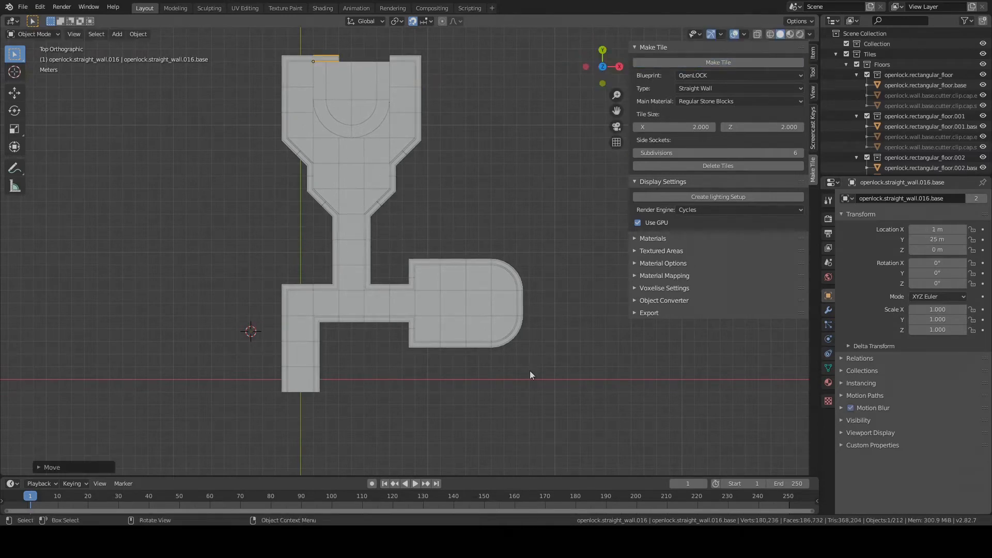
{"action": "left_click", "coordinate": [719, 62]}
{"action": "middle_click_drag", "start_coordinate": [457, 157], "coordinate": [457, 275], "text": "shift"}
{"action": "key", "text": "g"}
{"action": "left_click", "coordinate": [544, 452]}
{"action": "left_click", "coordinate": [739, 62]}
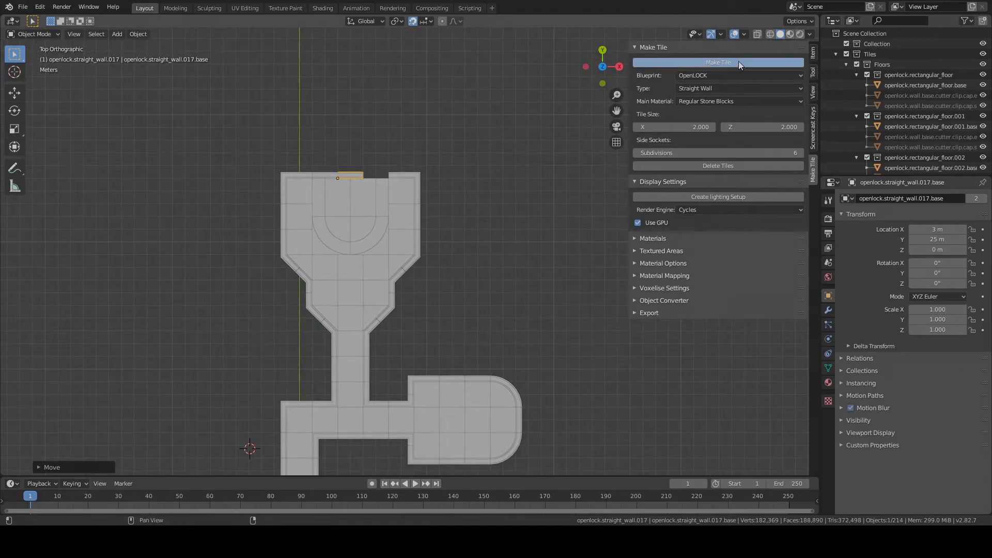
{"action": "key", "text": "g"}
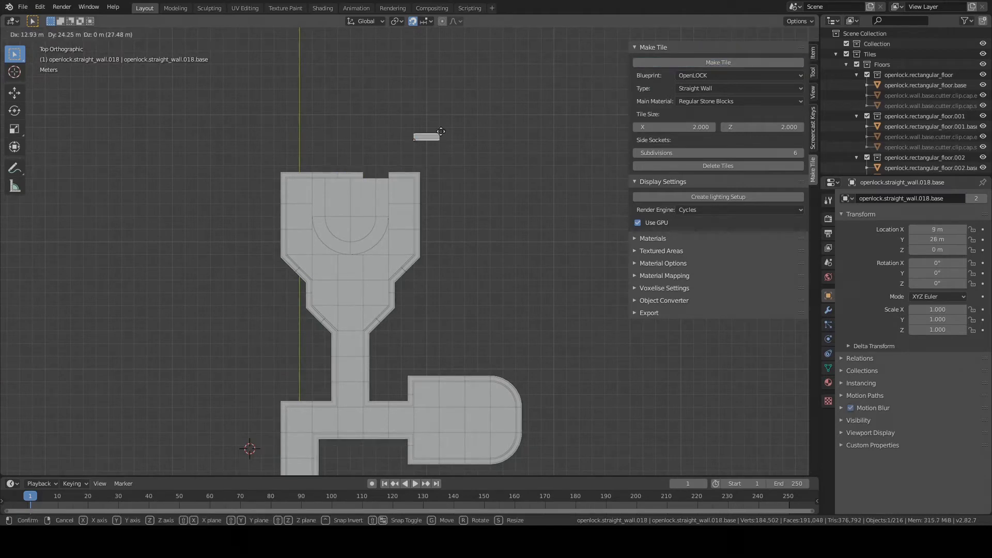
{"action": "left_click", "coordinate": [381, 180]}
Deselect the dungeon tiles and save the file.
{"action": "scroll", "coordinate": [433, 258], "scroll_direction": "down", "scroll_amount": 3}
{"action": "middle_click_drag", "start_coordinate": [433, 258], "coordinate": [445, 202]}
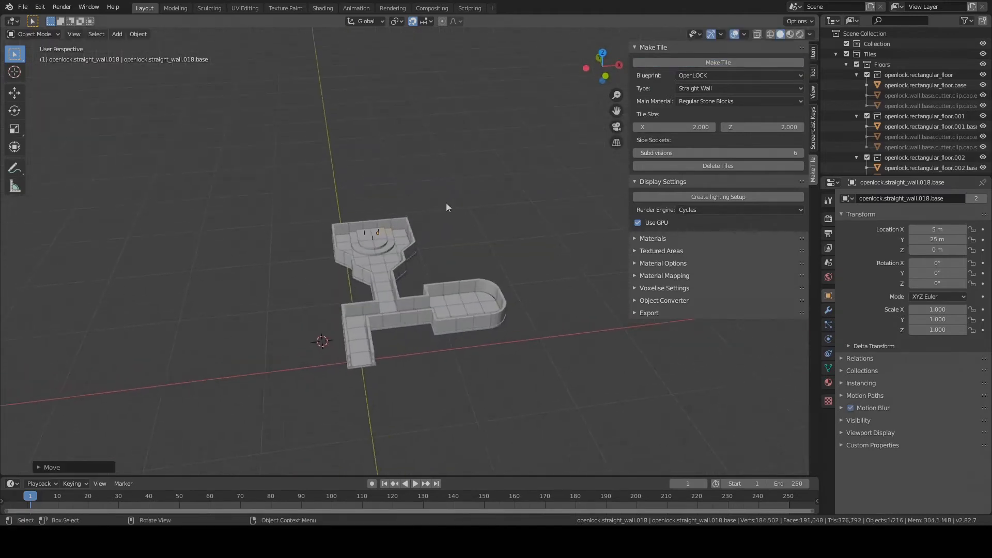
{"action": "scroll", "coordinate": [415, 308], "scroll_direction": "up", "scroll_amount": 3}
{"action": "middle_click_drag", "start_coordinate": [416, 308], "coordinate": [279, 245], "text": "shift"}
{"action": "left_click", "coordinate": [405, 225]}
{"action": "scroll", "coordinate": [393, 235], "scroll_direction": "down", "scroll_amount": 3}
{"action": "left_click", "coordinate": [396, 244]}
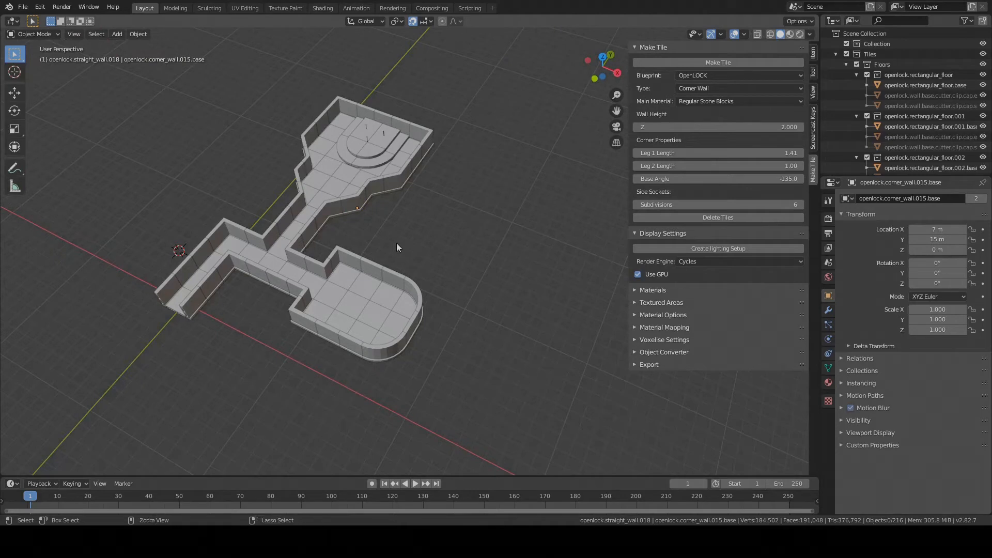
{"action": "left_click", "coordinate": [22, 7]}
{"action": "left_click", "coordinate": [35, 73]}
Switch the viewport to material preview shading and inspect the textured walls and floors up close.
{"action": "scroll", "coordinate": [445, 296], "scroll_direction": "up", "scroll_amount": 2}
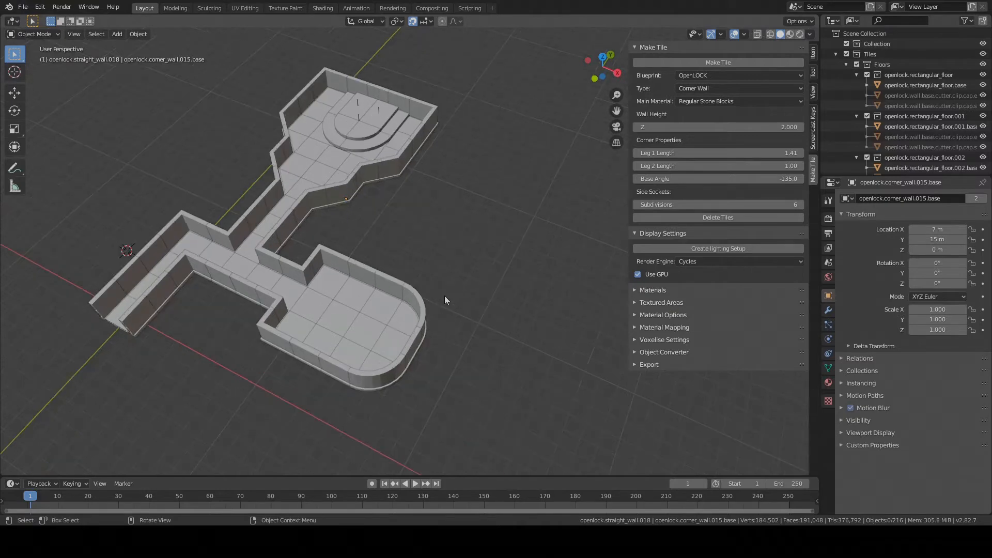
{"action": "middle_click_drag", "start_coordinate": [445, 295], "coordinate": [520, 246], "text": "shift"}
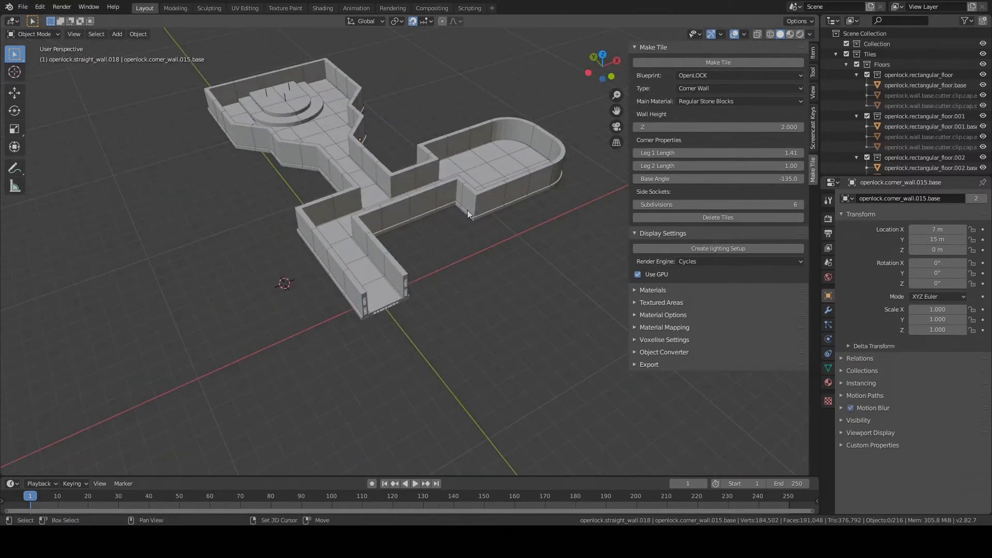
{"action": "middle_click_drag", "start_coordinate": [467, 210], "coordinate": [451, 260]}
{"action": "scroll", "coordinate": [451, 260], "scroll_direction": "up", "scroll_amount": 1}
{"action": "middle_click_drag", "start_coordinate": [433, 345], "coordinate": [432, 317], "text": "shift"}
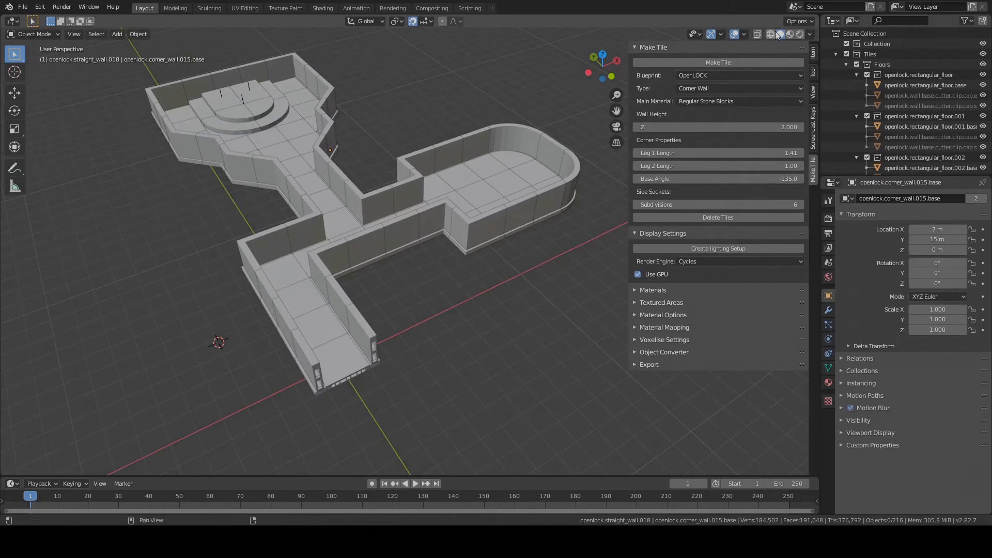
{"action": "left_click", "coordinate": [794, 34]}
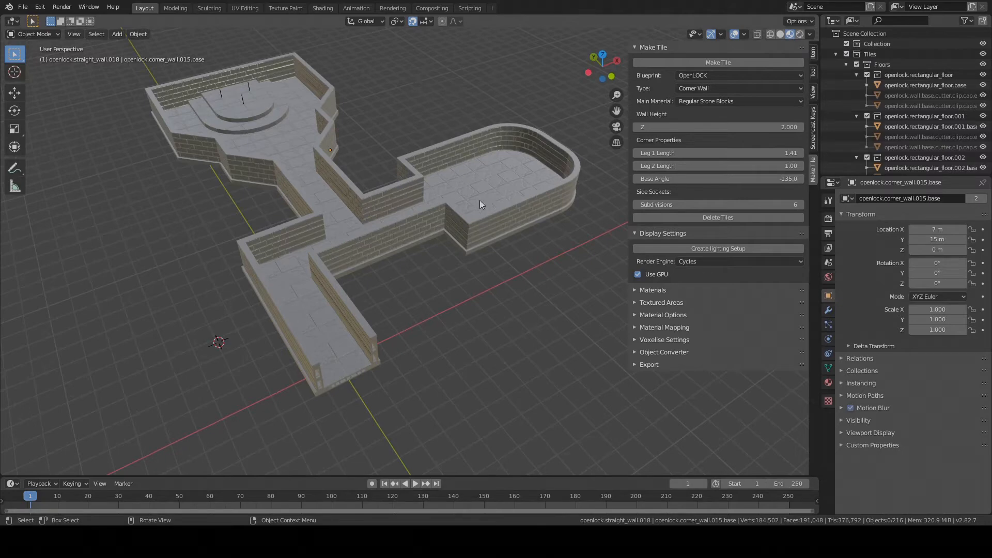
{"action": "middle_click_drag", "start_coordinate": [480, 200], "coordinate": [398, 161]}
{"action": "scroll", "coordinate": [469, 183], "scroll_direction": "up", "scroll_amount": 7}
{"action": "scroll", "coordinate": [470, 183], "scroll_direction": "down", "scroll_amount": 6}
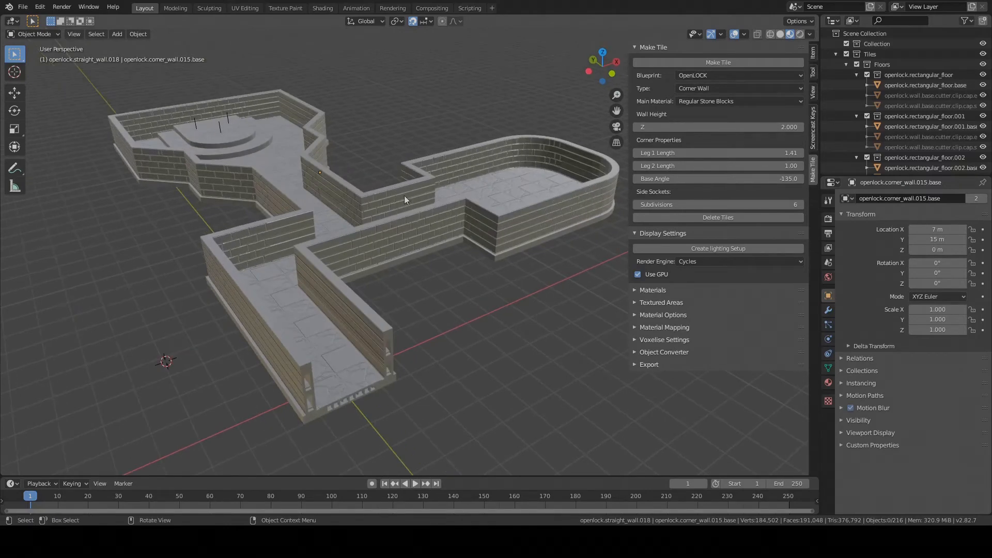
Preview the dungeon in rendered shading with the Cycles engine, and return to material preview.
{"action": "left_click", "coordinate": [715, 260]}
{"action": "left_click", "coordinate": [713, 273]}
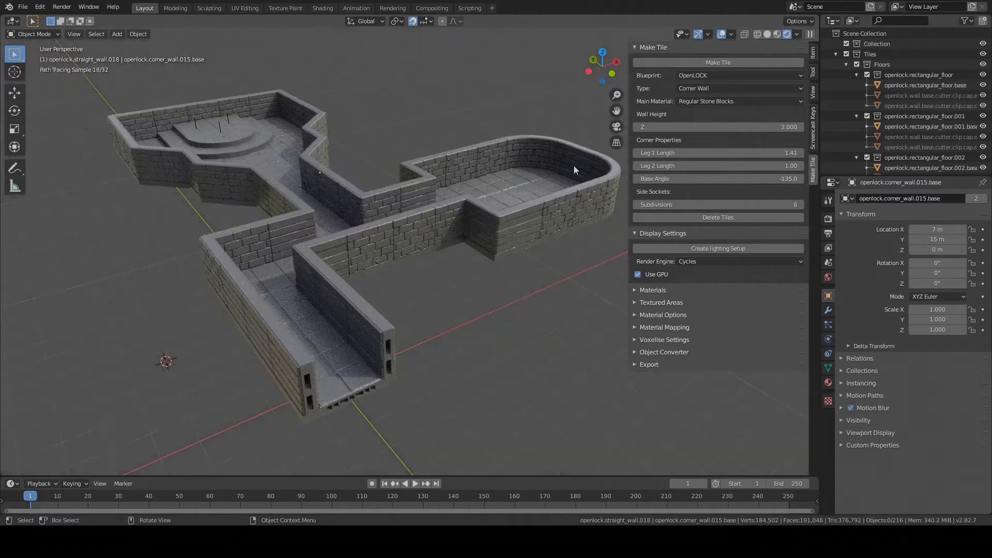
{"action": "mouse_move", "coordinate": [395, 222]}
{"action": "middle_mouse_down"}
{"action": "mouse_move", "coordinate": [493, 213]}
{"action": "mouse_move", "coordinate": [424, 225]}
{"action": "mouse_move", "coordinate": [458, 222]}
{"action": "middle_mouse_up"}
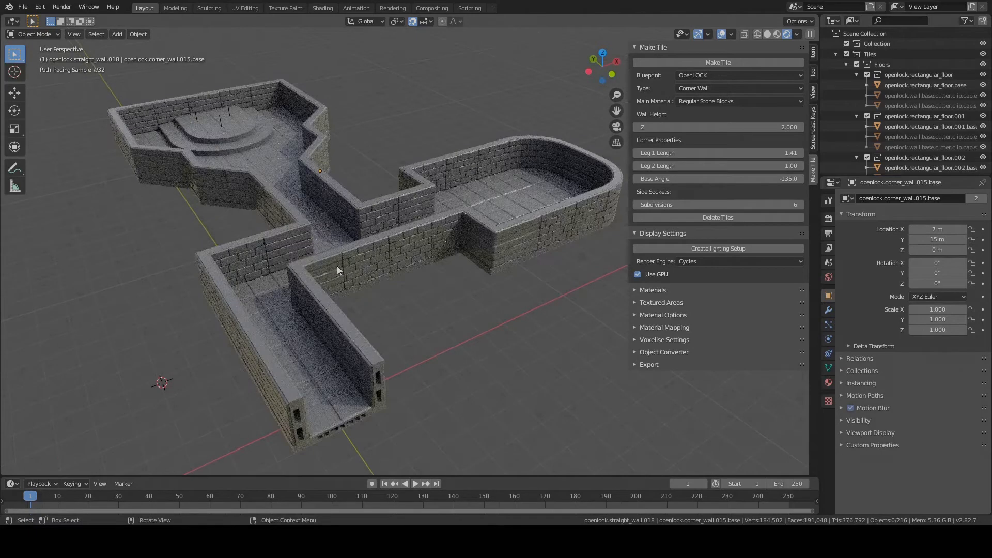
{"action": "left_click", "coordinate": [778, 33]}
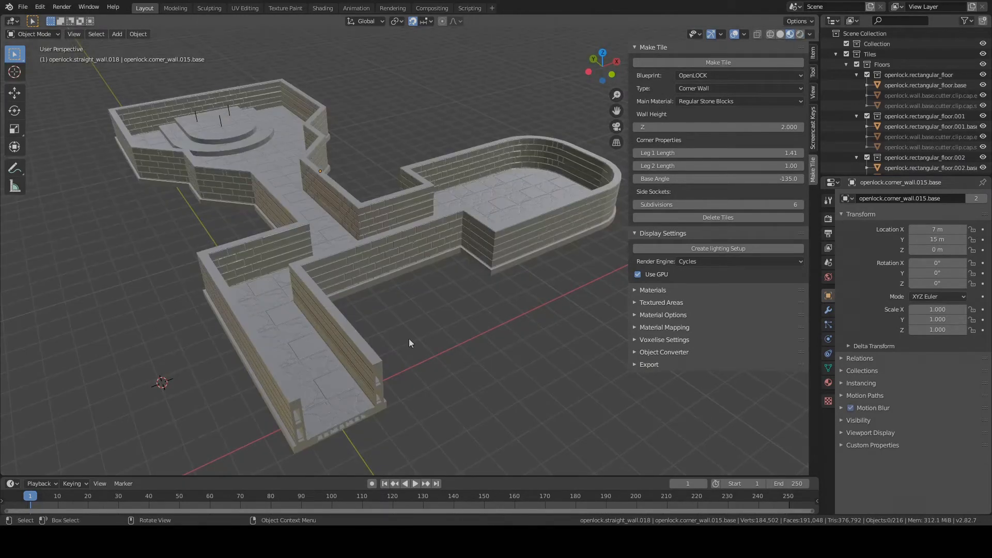
Examine the stone block pattern on the rounded room's south wall and the entrance corridor's east wall.
{"action": "middle_click_drag", "start_coordinate": [408, 339], "coordinate": [435, 262]}
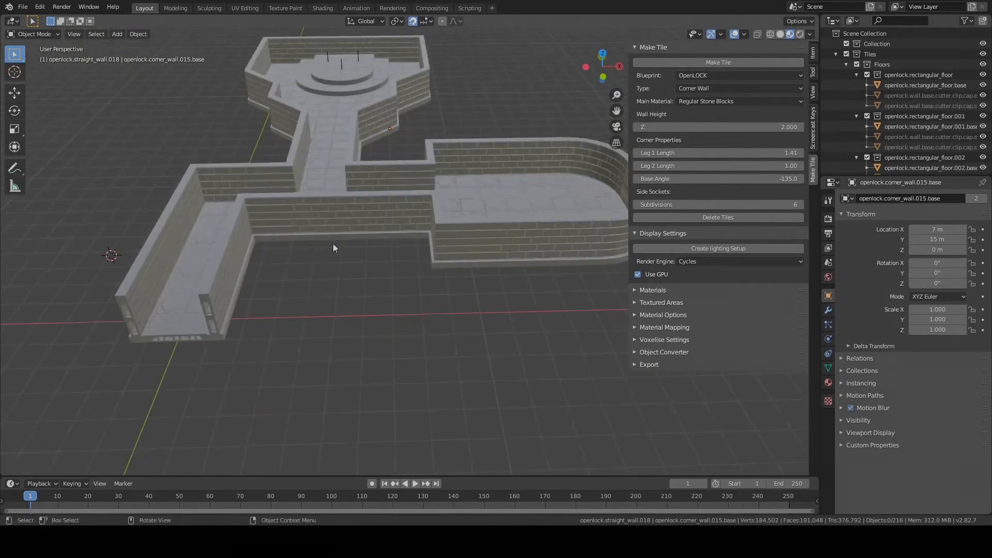
{"action": "left_click", "coordinate": [526, 240]}
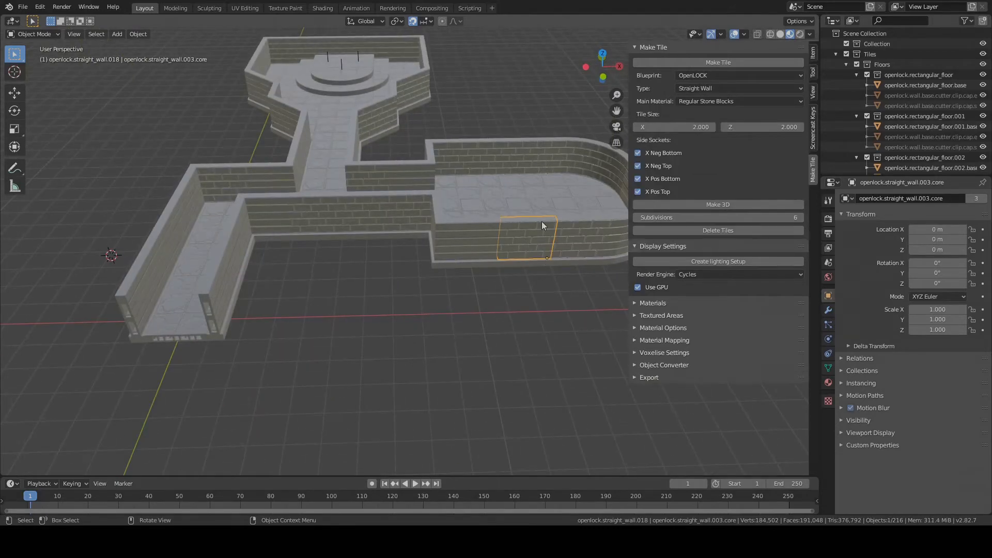
{"action": "middle_click_drag", "start_coordinate": [253, 227], "coordinate": [271, 265]}
{"action": "left_click", "coordinate": [187, 243]}
{"action": "scroll", "coordinate": [272, 265], "scroll_direction": "up", "scroll_amount": 1}
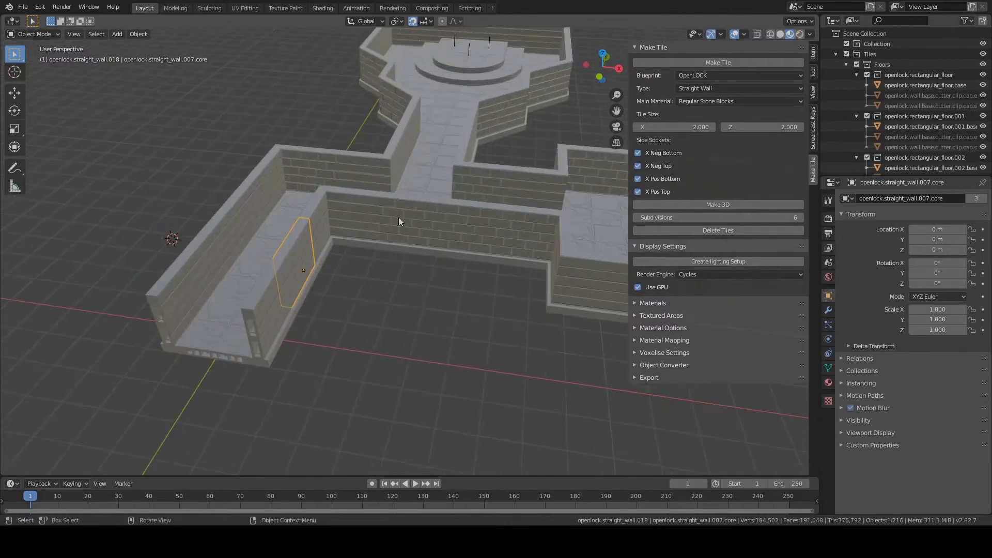
{"action": "middle_click_drag", "start_coordinate": [370, 219], "coordinate": [333, 228], "text": "shift"}
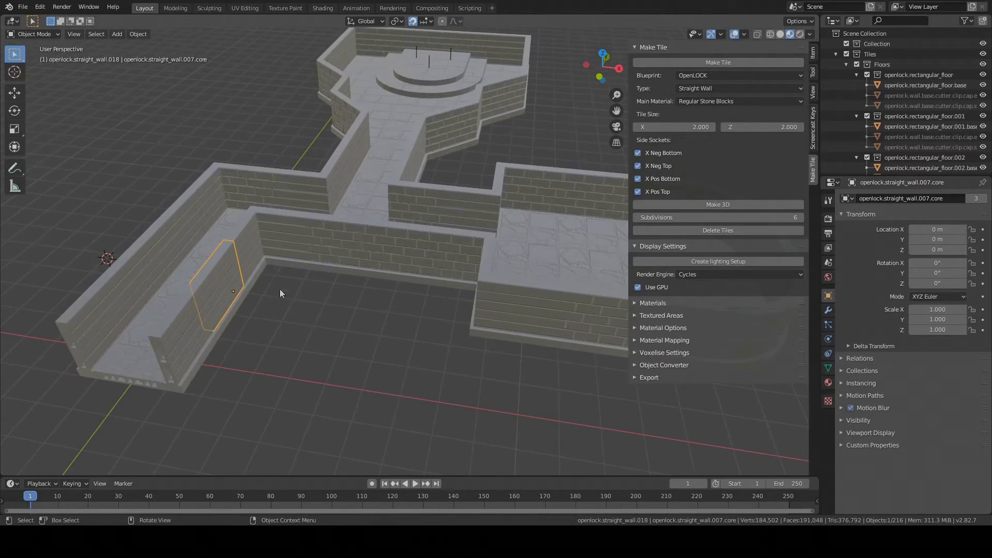
Select the wall core on the horizontal corridor's south side and choose its Regular Stone Blocks material.
{"action": "left_click", "coordinate": [362, 248]}
{"action": "left_click", "coordinate": [641, 304]}
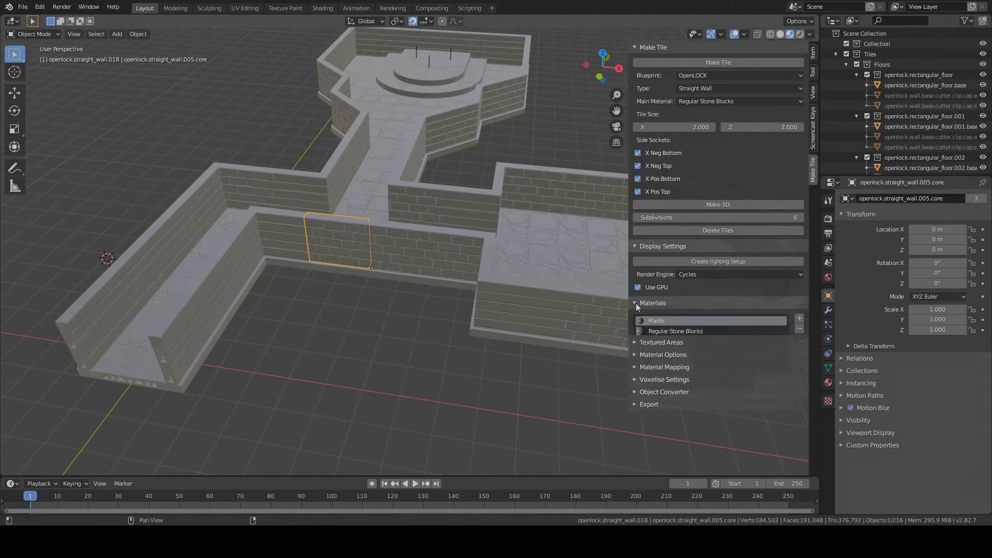
{"action": "left_click", "coordinate": [684, 330]}
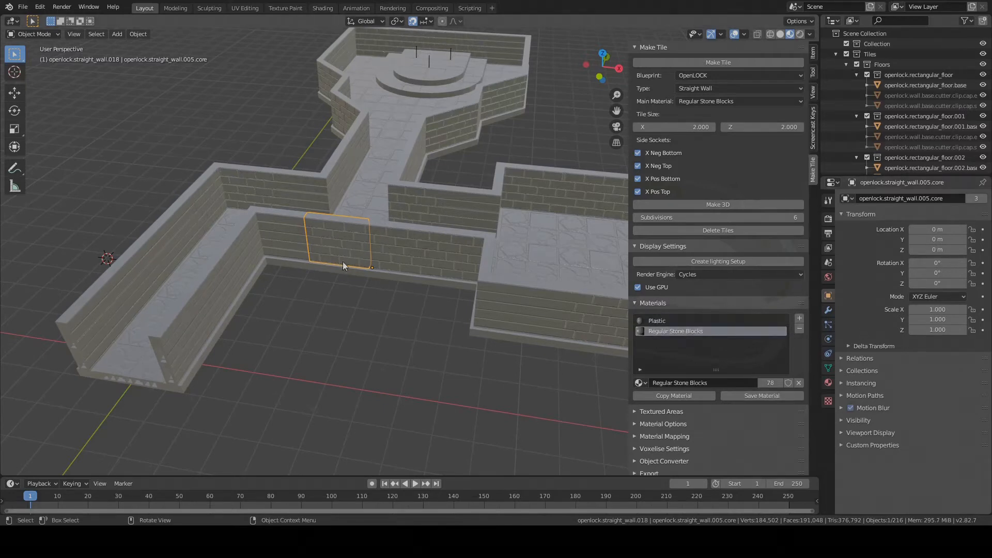
{"action": "middle_click_drag", "start_coordinate": [347, 242], "coordinate": [346, 238]}
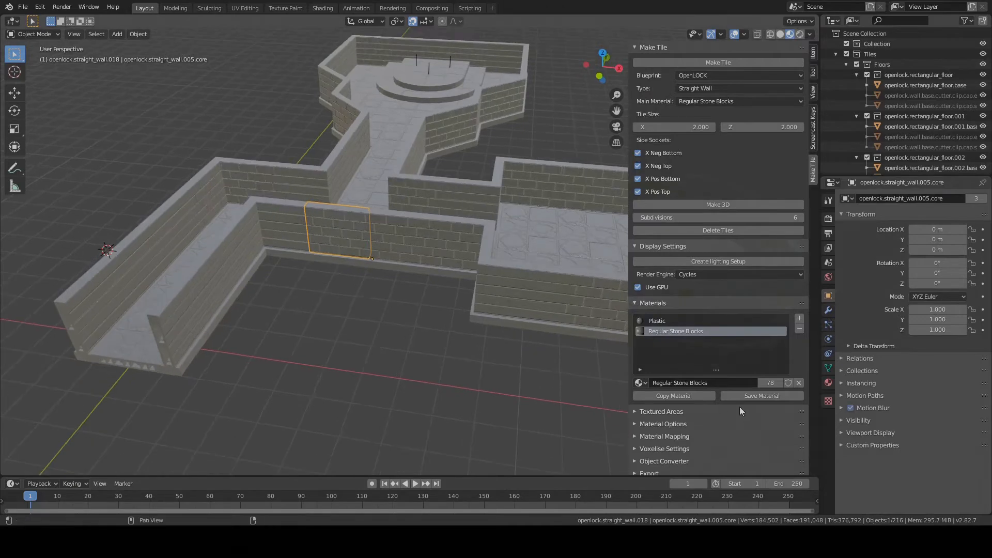
{"action": "scroll", "coordinate": [738, 408], "scroll_direction": "down", "scroll_amount": 1}
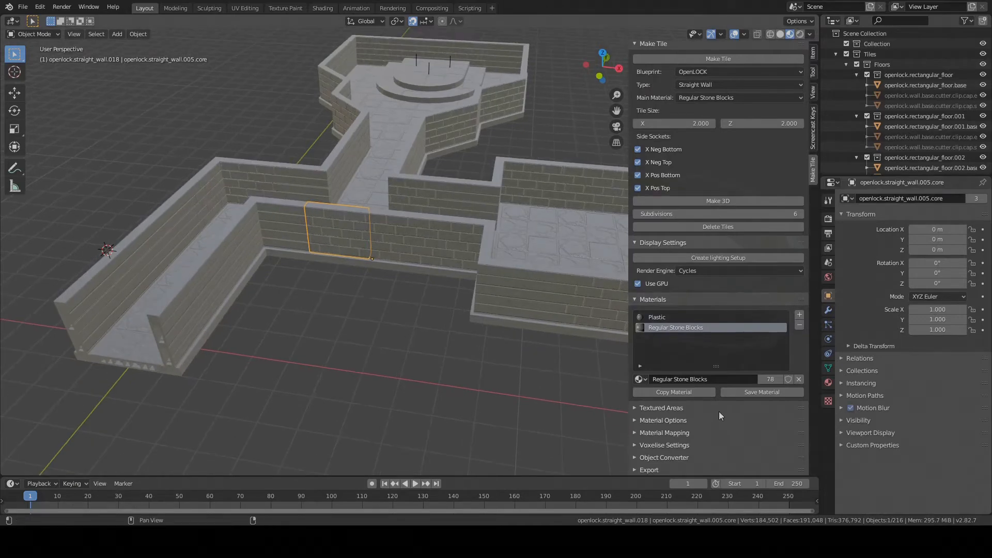
Set the material mapping's reference object to the selected wall core, openlock.straight_wall.005.core.
{"action": "left_click", "coordinate": [634, 434]}
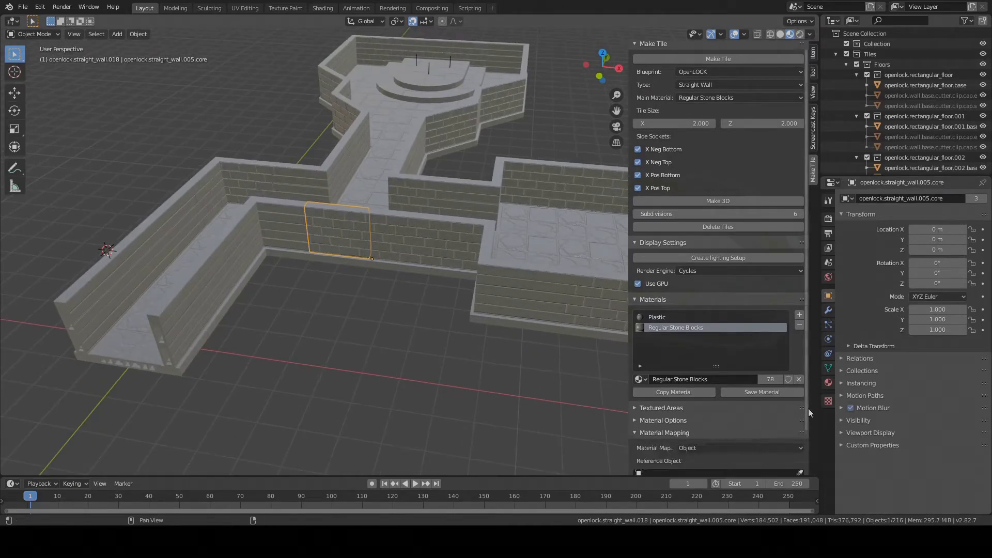
{"action": "scroll", "coordinate": [796, 412], "scroll_direction": "down", "scroll_amount": 2}
{"action": "scroll", "coordinate": [794, 411], "scroll_direction": "down", "scroll_amount": 1}
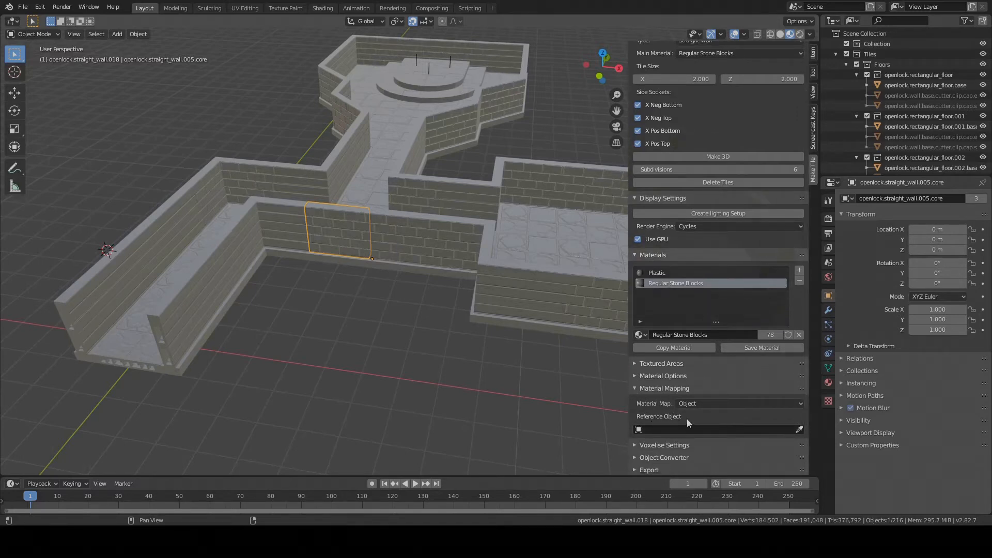
{"action": "left_click", "coordinate": [801, 429]}
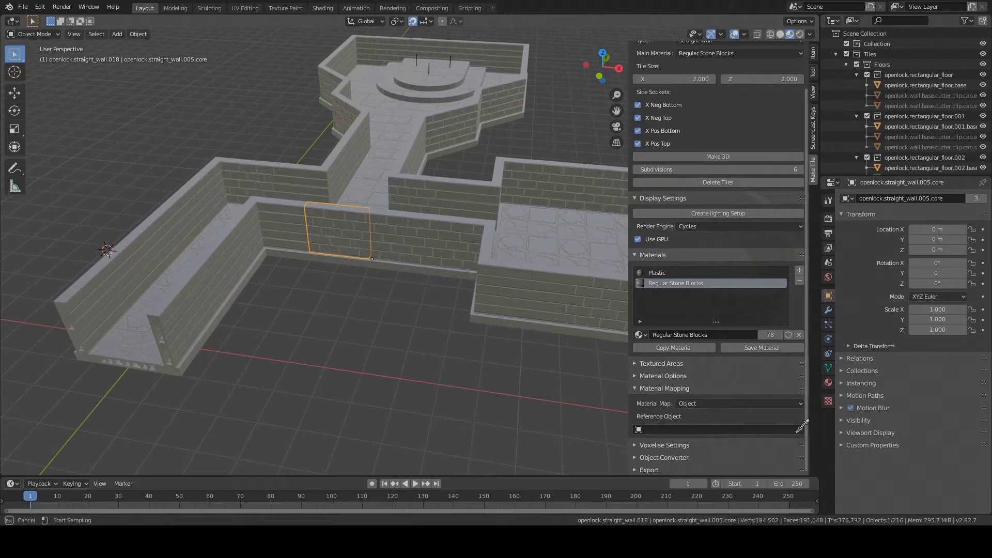
{"action": "left_click", "coordinate": [347, 232]}
Examine how the stone block texture lines up across the dungeon walls from several angles.
{"action": "middle_click_drag", "start_coordinate": [343, 238], "coordinate": [317, 228]}
{"action": "middle_click_drag", "start_coordinate": [553, 263], "coordinate": [392, 214]}
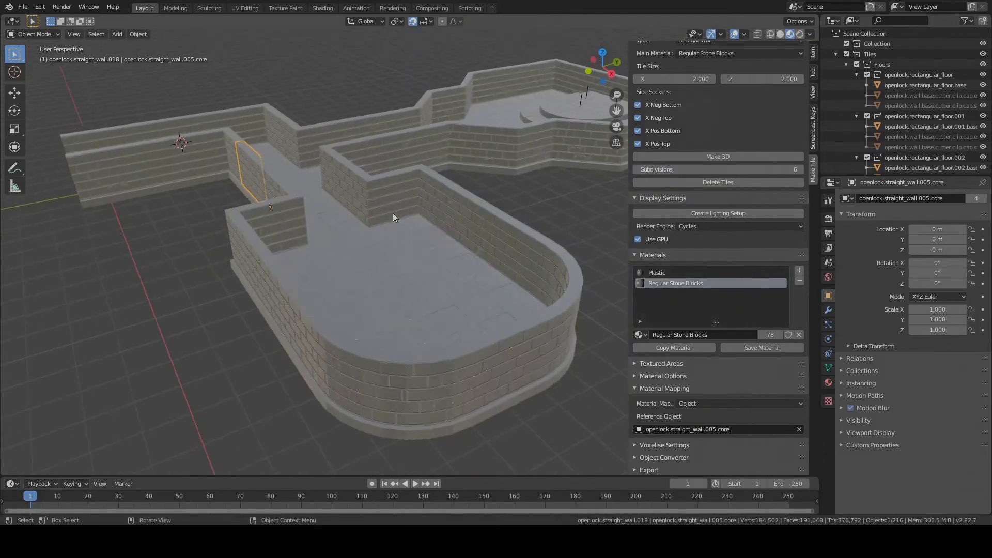
{"action": "middle_click_drag", "start_coordinate": [377, 249], "coordinate": [464, 313]}
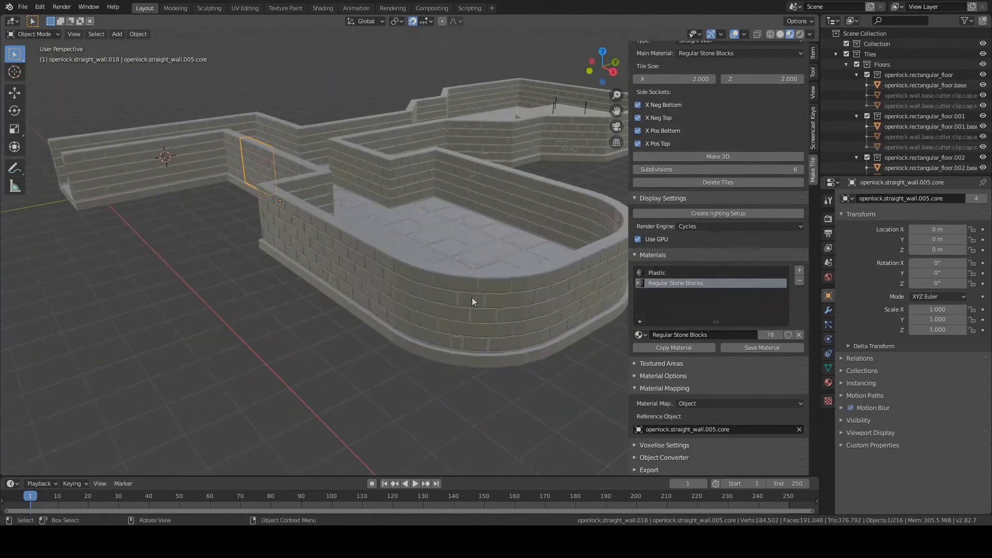
{"action": "middle_click_drag", "start_coordinate": [327, 273], "coordinate": [380, 288]}
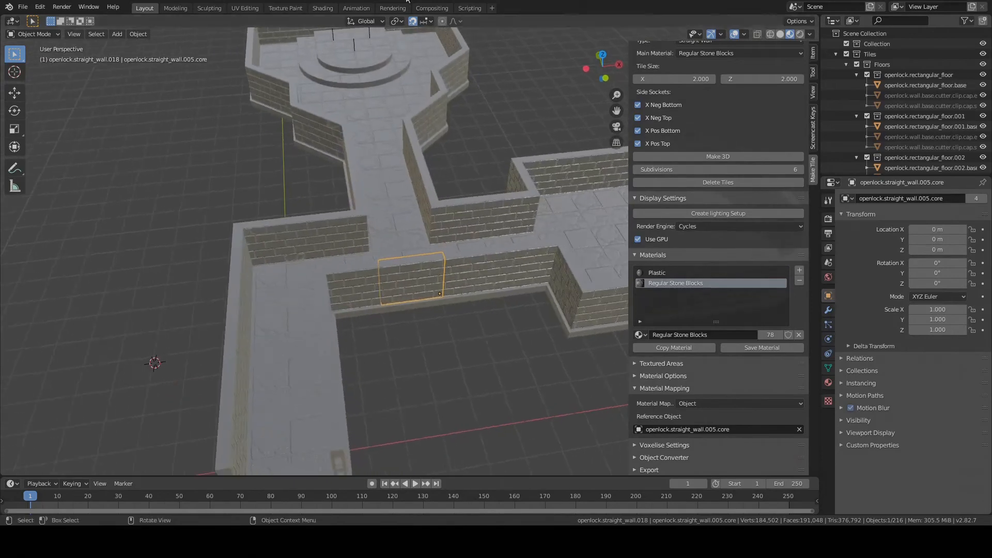
{"action": "scroll", "coordinate": [480, 157], "scroll_direction": "down", "scroll_amount": 2}
{"action": "middle_click_drag", "start_coordinate": [582, 258], "coordinate": [569, 256]}
{"action": "middle_click_drag", "start_coordinate": [451, 243], "coordinate": [547, 300]}
{"action": "middle_click_drag", "start_coordinate": [423, 240], "coordinate": [451, 260]}
{"action": "scroll", "coordinate": [456, 246], "scroll_direction": "up", "scroll_amount": 4}
{"action": "scroll", "coordinate": [450, 259], "scroll_direction": "down", "scroll_amount": 3}
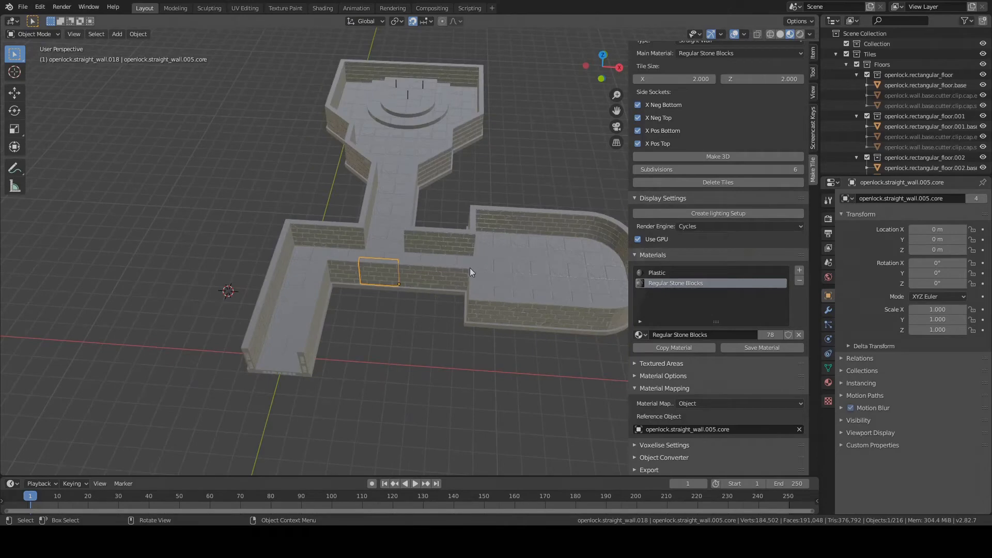
Select all the floor tile cores of the rounded room, including both semi-circular corners, ending with a rectangular tile along the north wall.
{"action": "key", "text": "KP_7"}
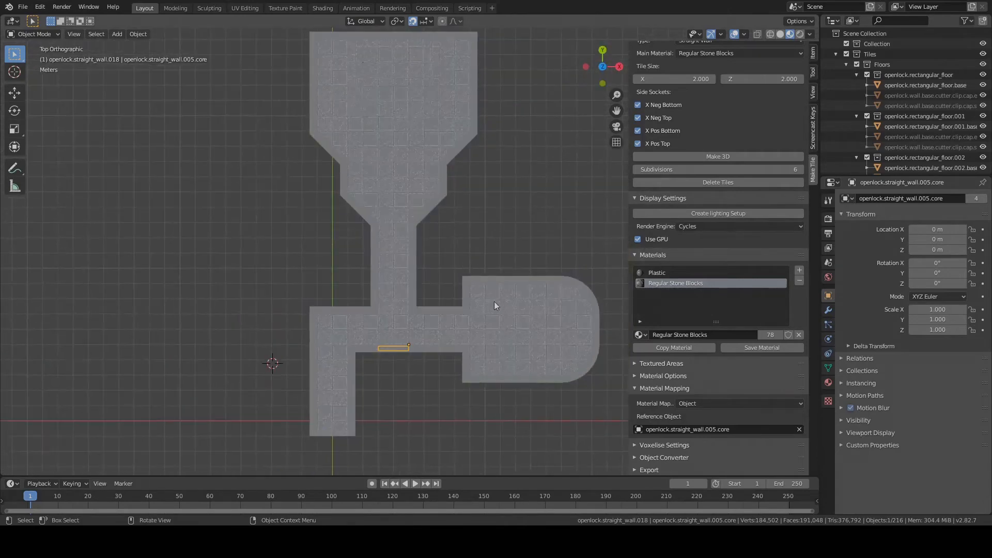
{"action": "left_click", "coordinate": [494, 303]}
{"action": "scroll", "coordinate": [539, 309], "scroll_direction": "up", "scroll_amount": 4}
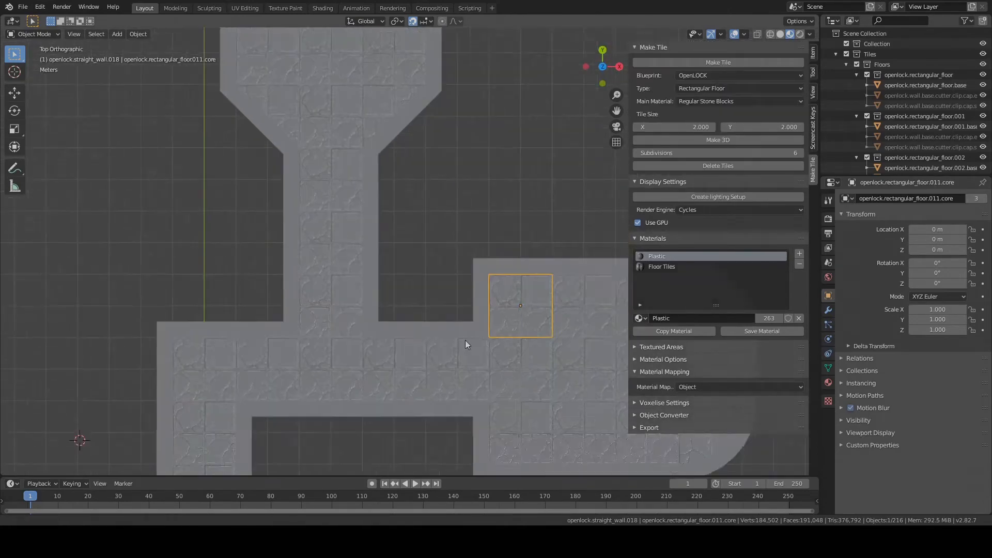
{"action": "scroll", "coordinate": [465, 340], "scroll_direction": "down", "scroll_amount": 4}
{"action": "middle_click_drag", "start_coordinate": [427, 280], "coordinate": [456, 245]}
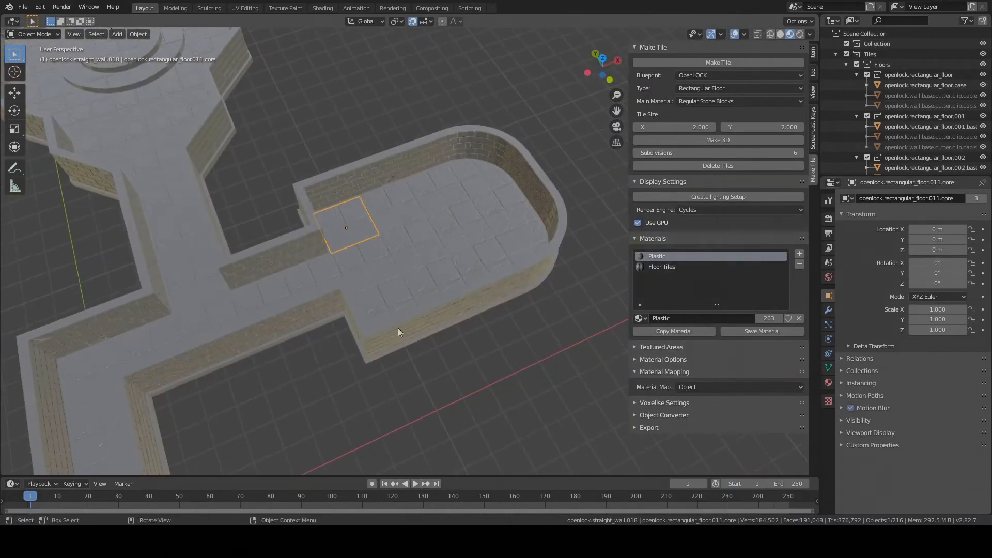
{"action": "left_click", "coordinate": [385, 293], "text": "shift"}
{"action": "left_click", "coordinate": [364, 265], "text": "shift"}
{"action": "left_click", "coordinate": [442, 276], "text": "shift"}
{"action": "left_click", "coordinate": [461, 182], "text": "shift"}
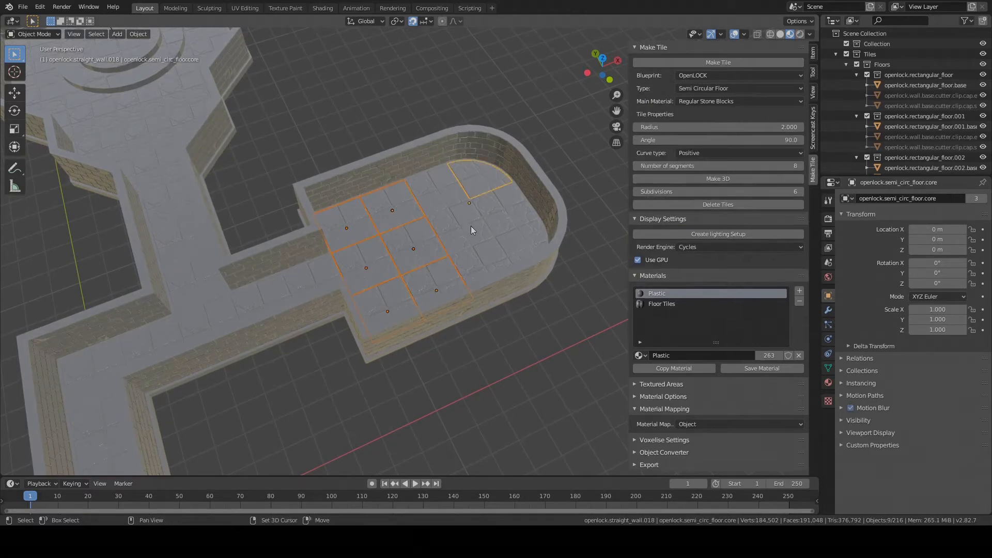
{"action": "left_click", "coordinate": [476, 255], "text": "shift"}
{"action": "left_click", "coordinate": [508, 239], "text": "shift"}
{"action": "left_click", "coordinate": [502, 217], "text": "shift"}
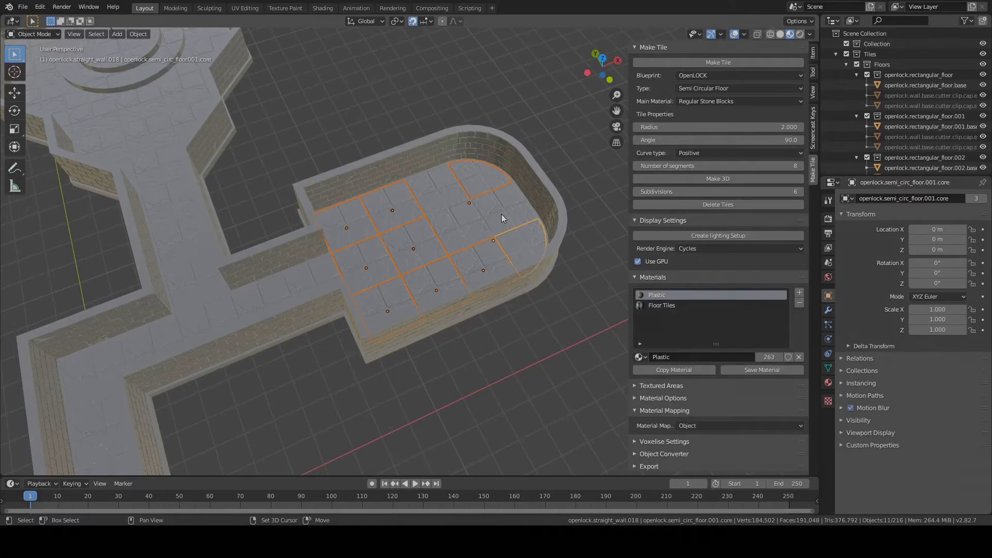
{"action": "left_click", "coordinate": [453, 228], "text": "shift"}
{"action": "left_click", "coordinate": [435, 194], "text": "shift"}
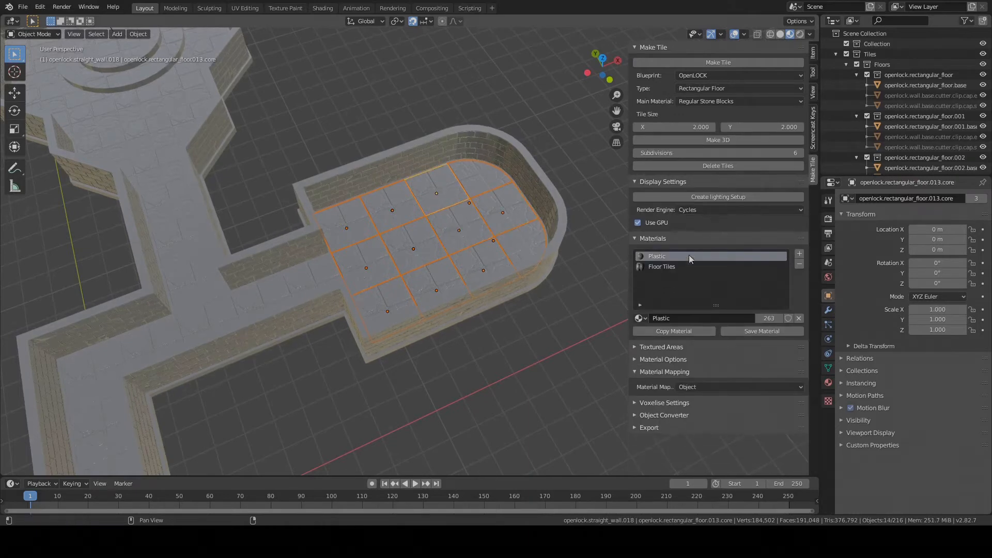
Replace the Floor Tiles material with Cobbles on the active rectangular floor tile by the rounded room's north wall.
{"action": "left_click", "coordinate": [659, 267]}
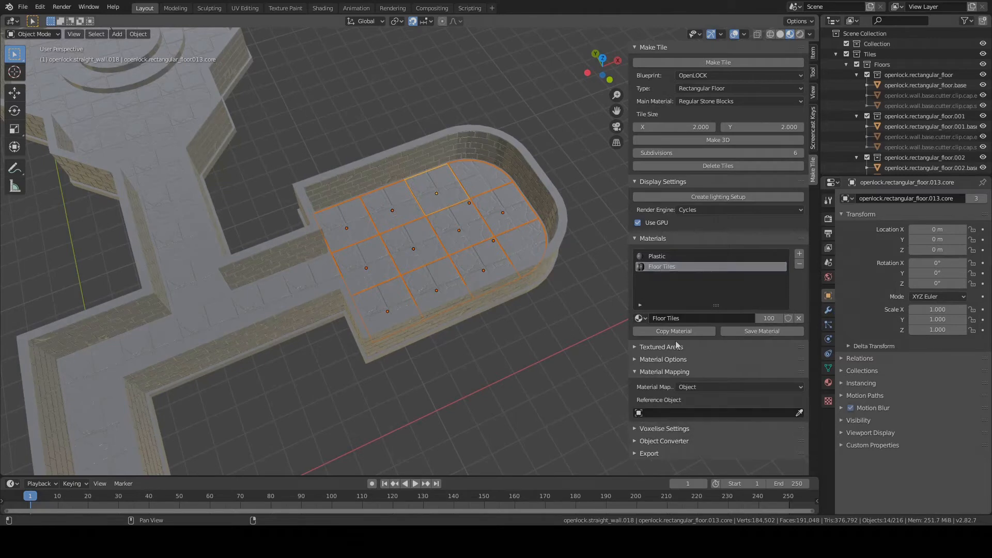
{"action": "left_click", "coordinate": [641, 319]}
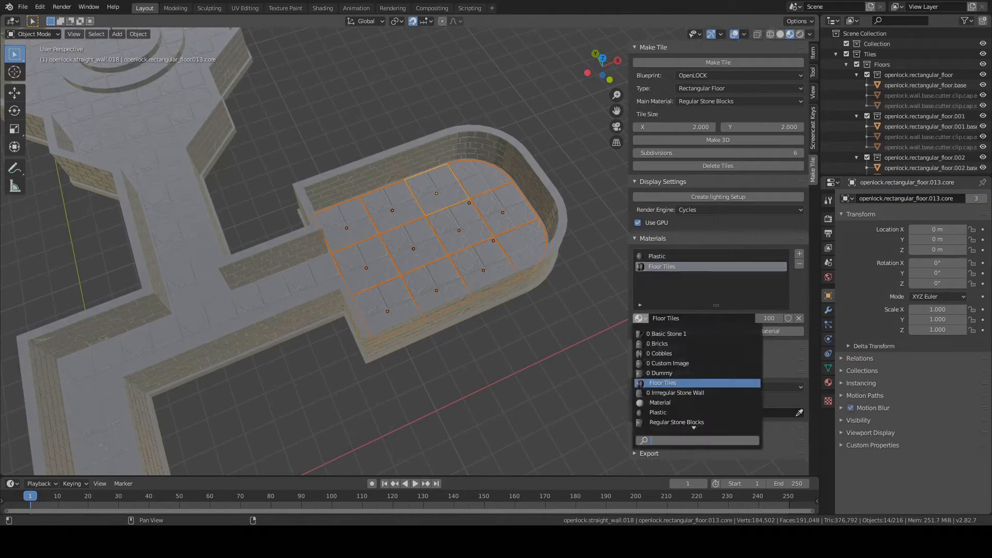
{"action": "left_click", "coordinate": [666, 353]}
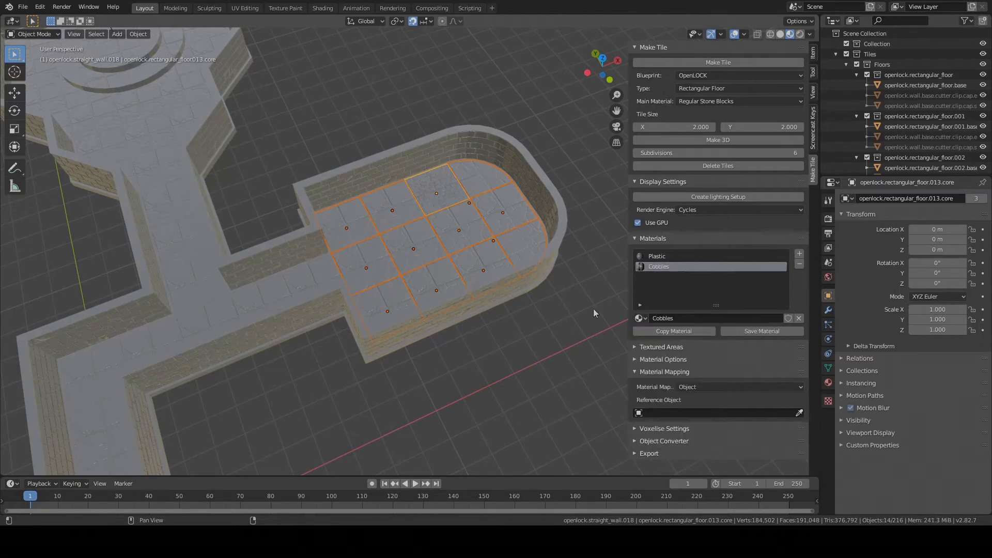
{"action": "scroll", "coordinate": [424, 187], "scroll_direction": "up", "scroll_amount": 5}
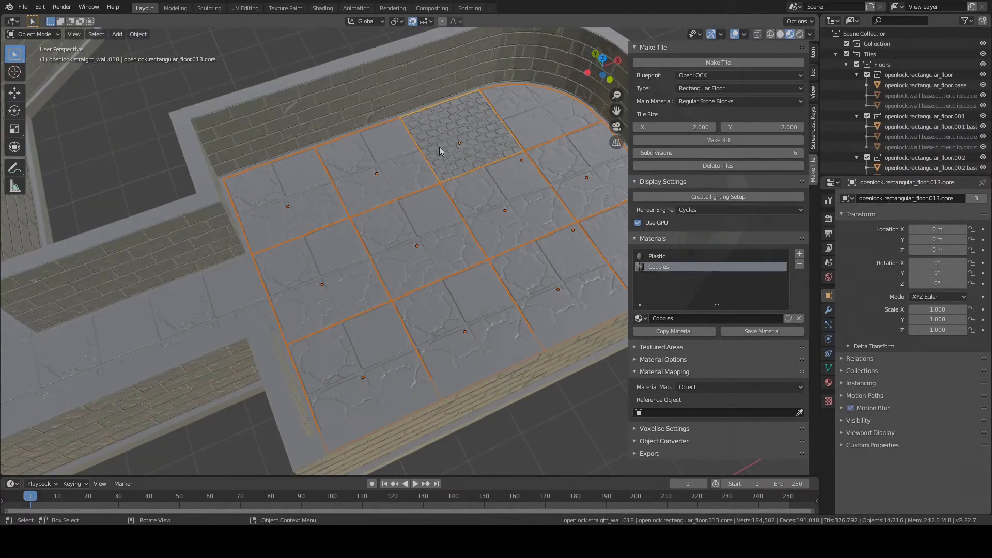
{"action": "scroll", "coordinate": [464, 137], "scroll_direction": "down", "scroll_amount": 2}
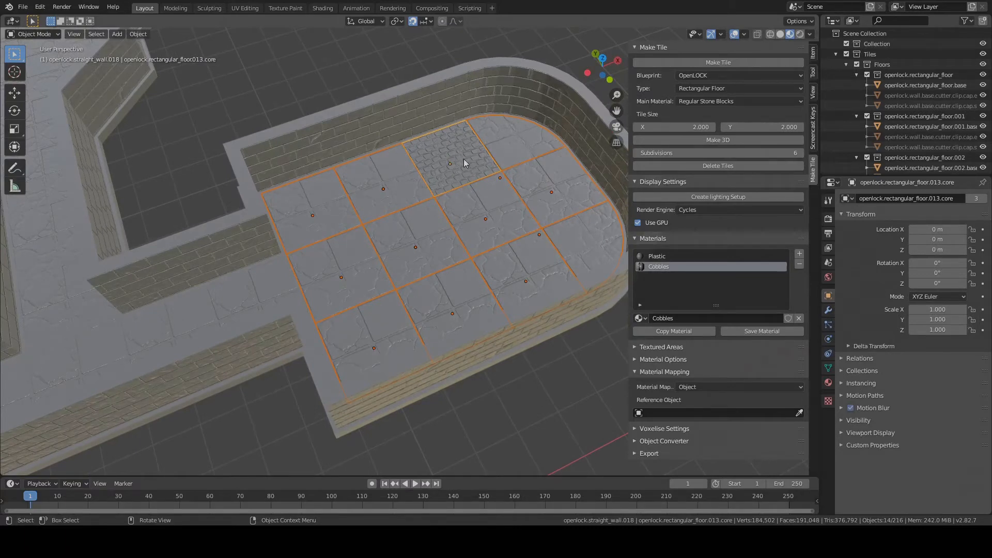
Link the active tile's materials to all the other selected floor tiles in the rounded room.
{"action": "key", "text": "ctrl+l"}
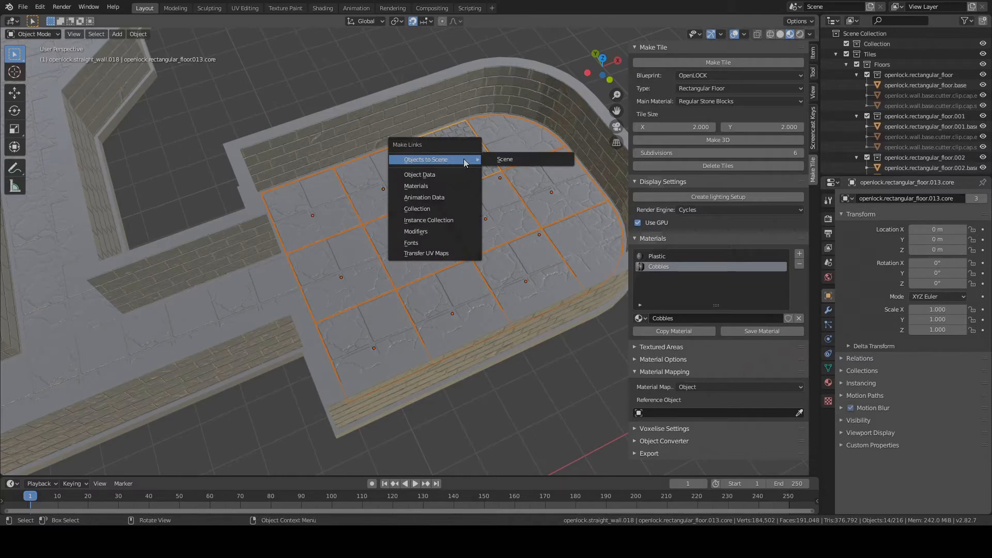
{"action": "left_click", "coordinate": [430, 186]}
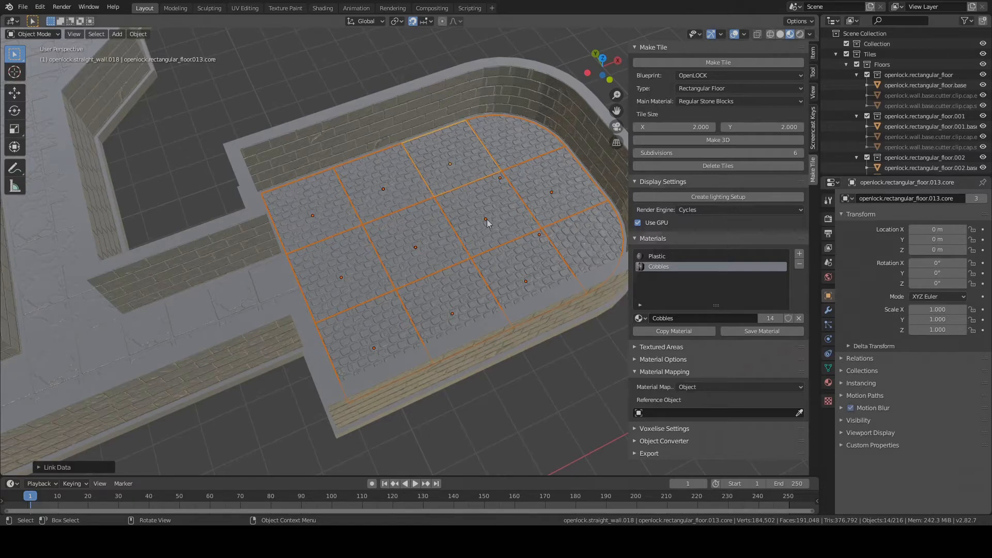
{"action": "middle_click_drag", "start_coordinate": [487, 223], "coordinate": [486, 224]}
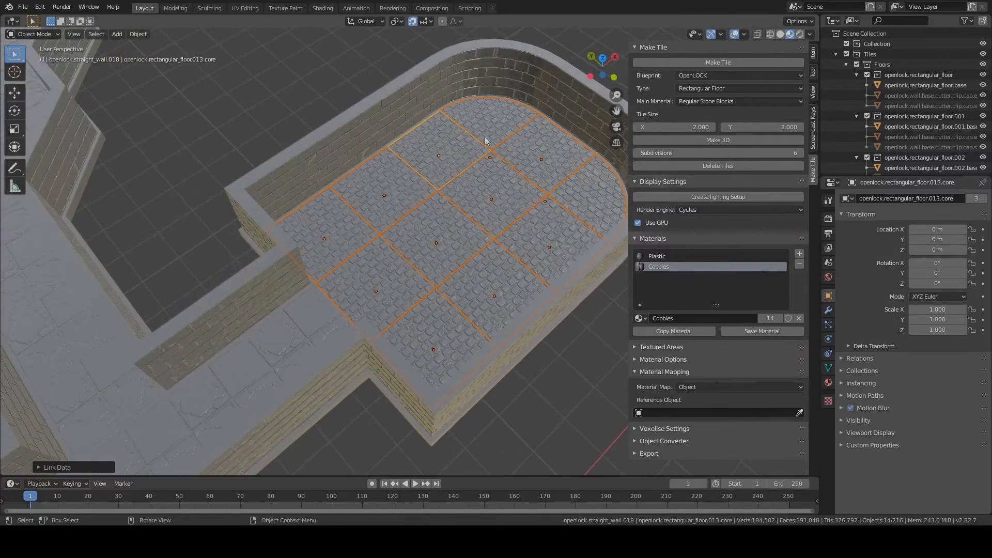
Set the Cobbles material's mapping reference object to openlock.rectangular_floor.007.core, working from the southeast semi-circular floor tile.
{"action": "left_click", "coordinate": [589, 200]}
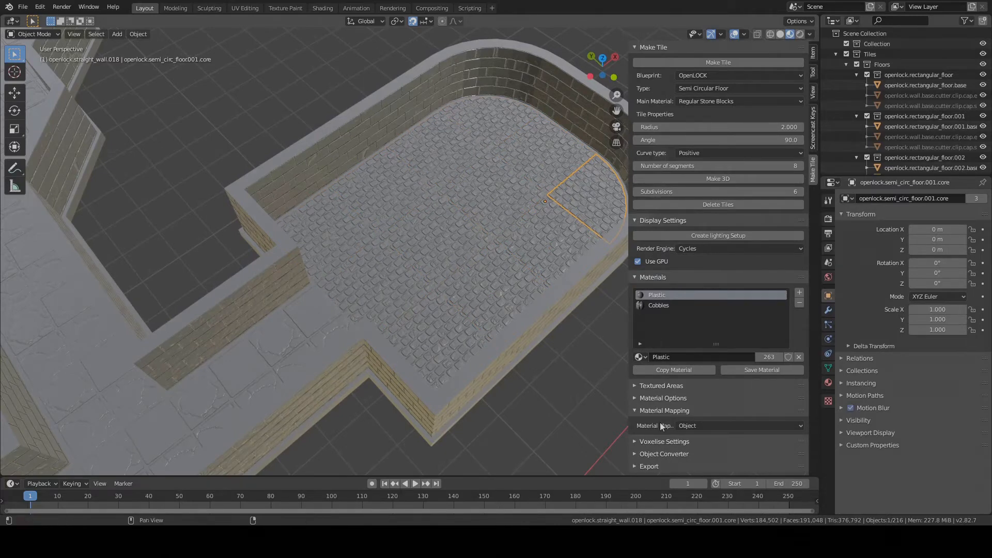
{"action": "left_click", "coordinate": [656, 305]}
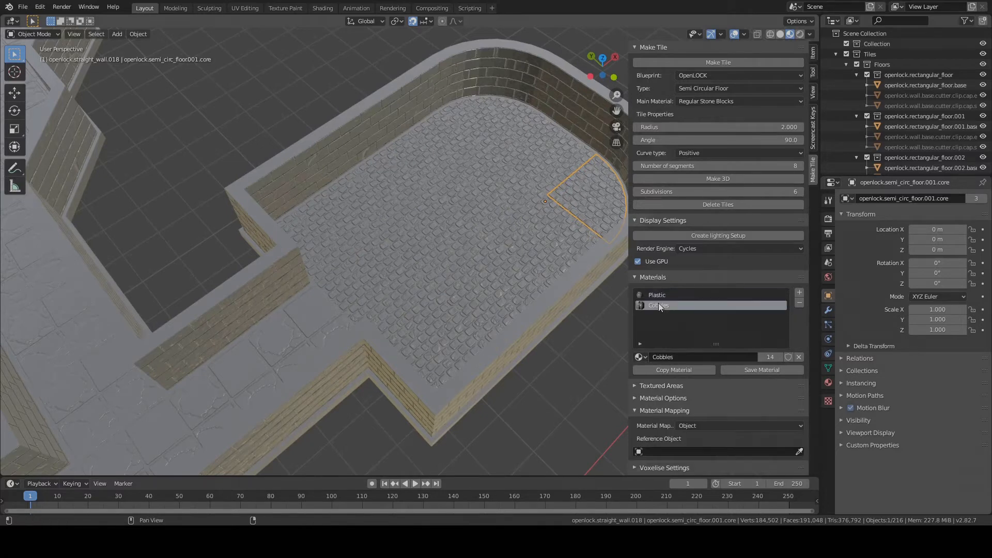
{"action": "left_click", "coordinate": [799, 451]}
{"action": "left_click", "coordinate": [360, 281]}
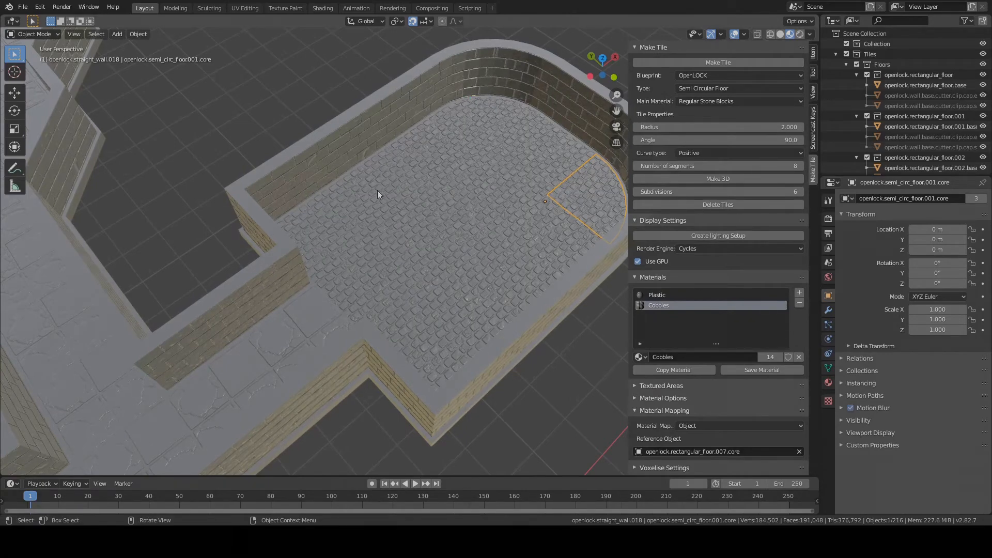
On the floor tile at the corridor entrance, show the Cobbles material options and set the Z rotation to 90.
{"action": "left_click", "coordinate": [369, 279]}
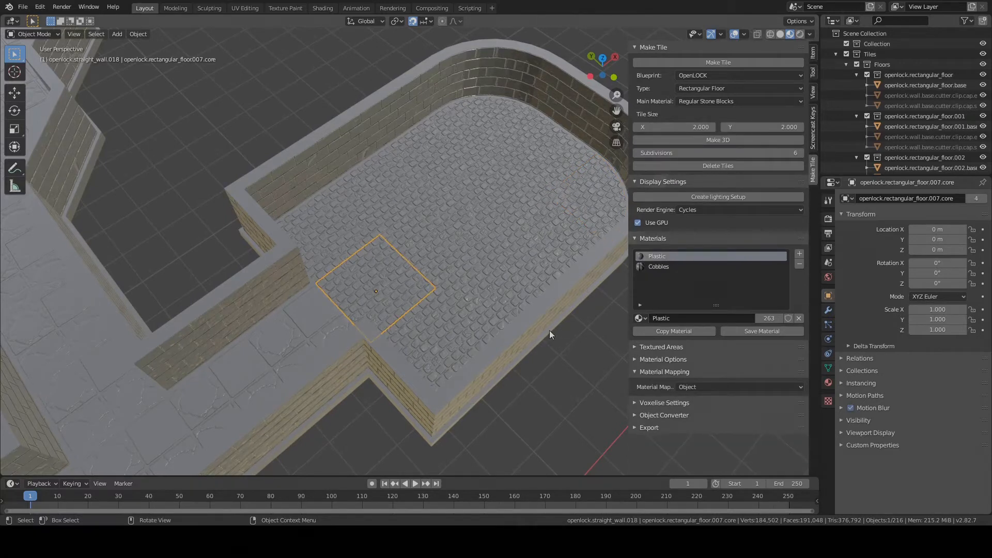
{"action": "left_click", "coordinate": [636, 361]}
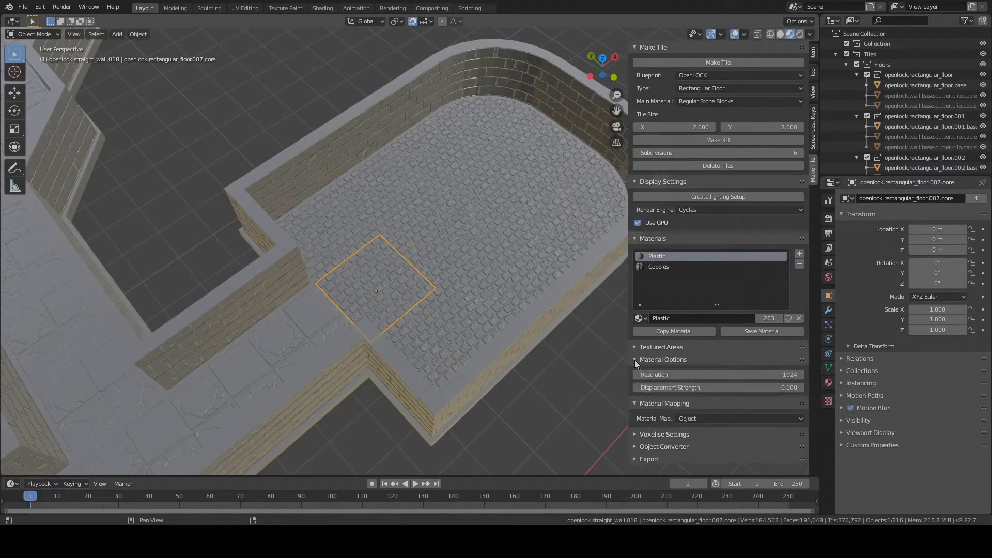
{"action": "left_click", "coordinate": [658, 265]}
{"action": "scroll", "coordinate": [723, 402], "scroll_direction": "down", "scroll_amount": 20}
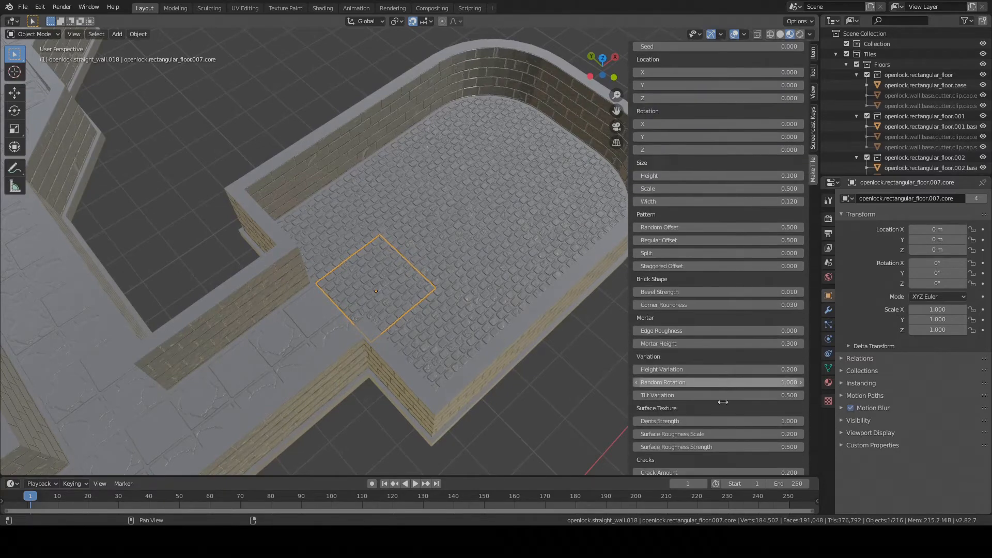
{"action": "scroll", "coordinate": [724, 400], "scroll_direction": "up", "scroll_amount": 15}
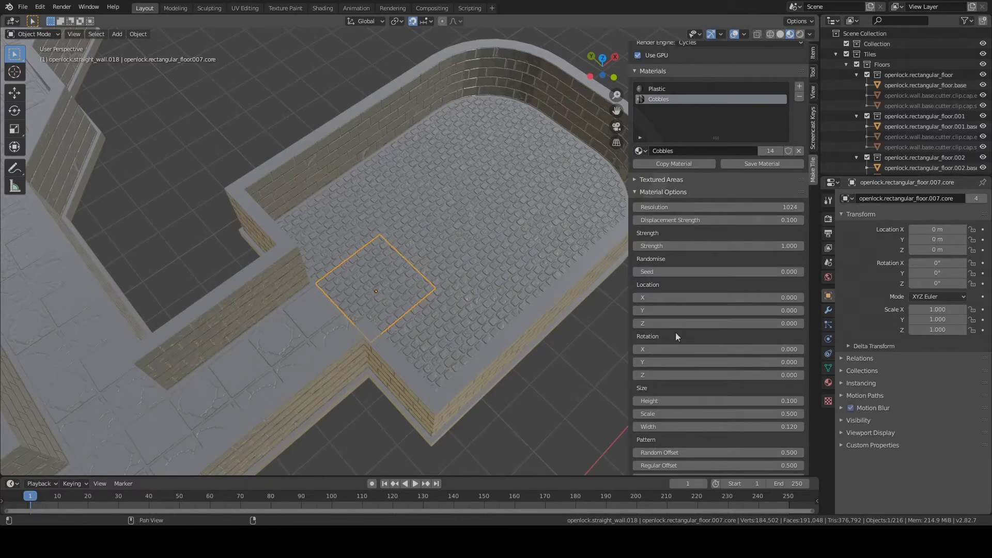
{"action": "left_click", "coordinate": [660, 375]}
{"action": "type", "text": "90"}
{"action": "key", "text": "Return"}
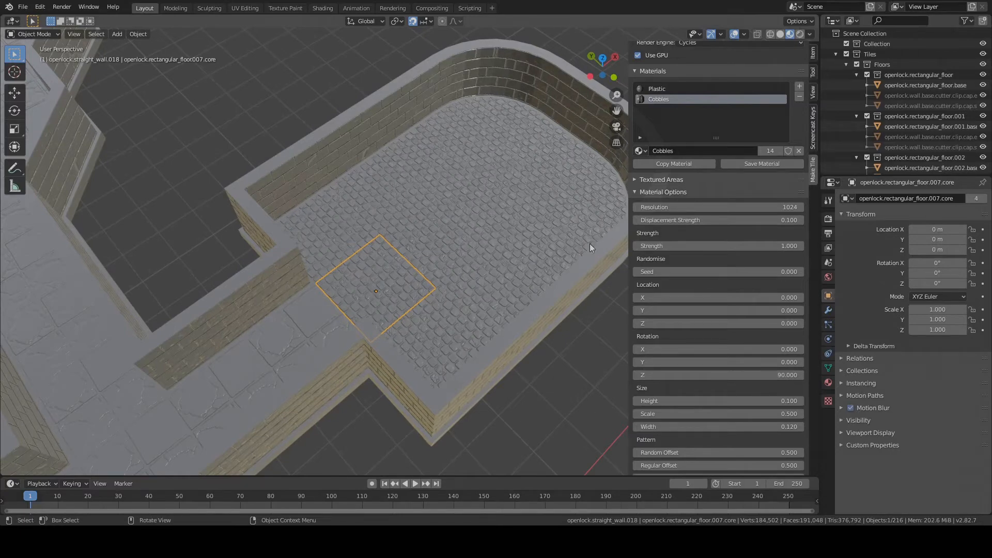
{"action": "middle_click_drag", "start_coordinate": [590, 244], "coordinate": [452, 225]}
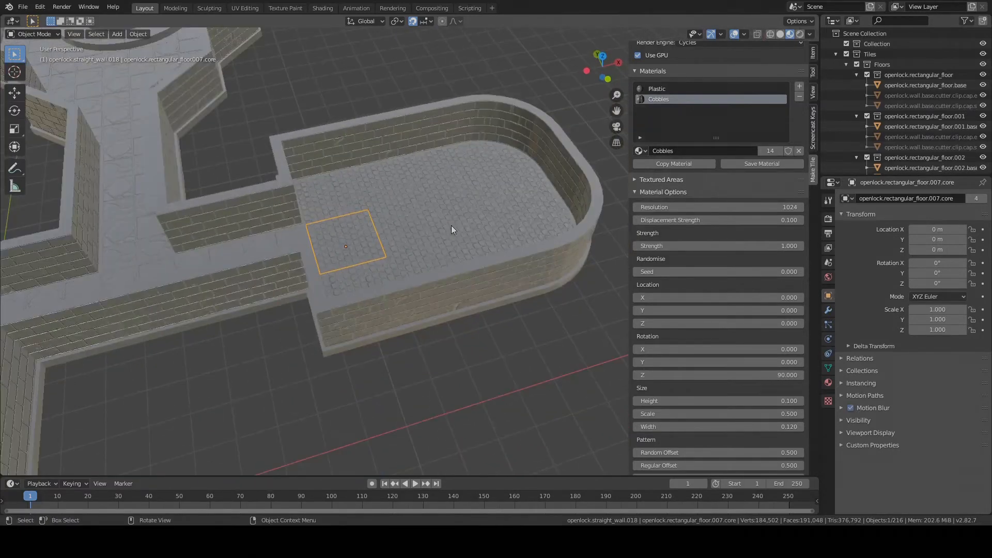
Deselect the floor tile and select the wall core on the horizontal corridor's south side, opposite the northern passage.
{"action": "scroll", "coordinate": [286, 284], "scroll_direction": "down", "scroll_amount": 6}
{"action": "left_click", "coordinate": [293, 318]}
{"action": "middle_click_drag", "start_coordinate": [290, 315], "coordinate": [274, 294]}
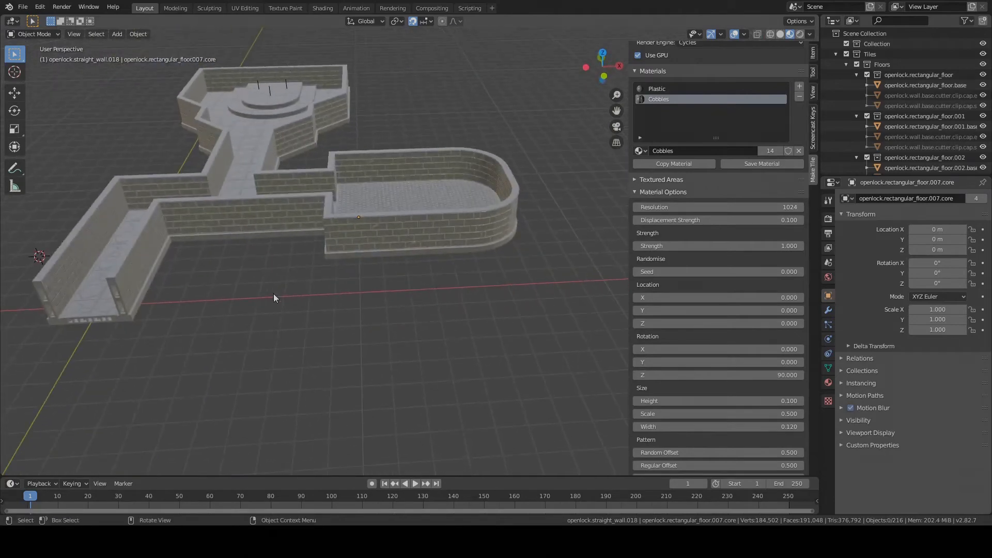
{"action": "middle_click_drag", "start_coordinate": [263, 243], "coordinate": [411, 302], "text": "shift"}
{"action": "scroll", "coordinate": [351, 306], "scroll_direction": "up", "scroll_amount": 4}
{"action": "scroll", "coordinate": [402, 333], "scroll_direction": "down", "scroll_amount": 2}
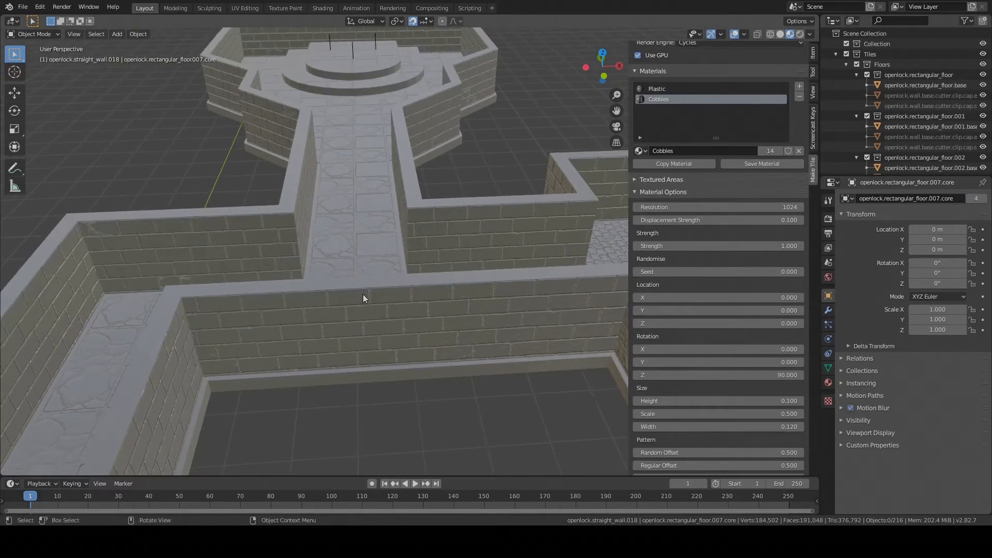
{"action": "left_click", "coordinate": [364, 295]}
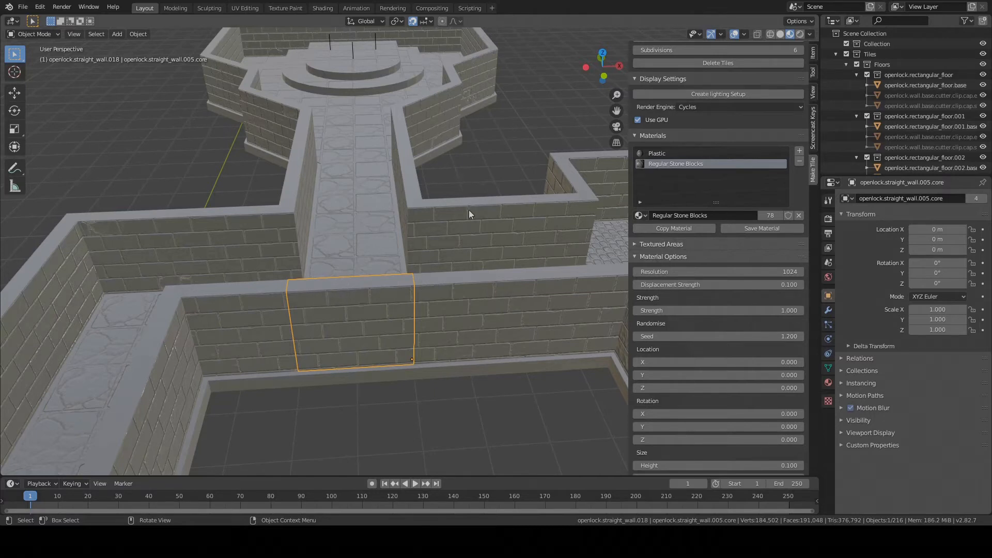
{"action": "scroll", "coordinate": [469, 212], "scroll_direction": "down", "scroll_amount": 2}
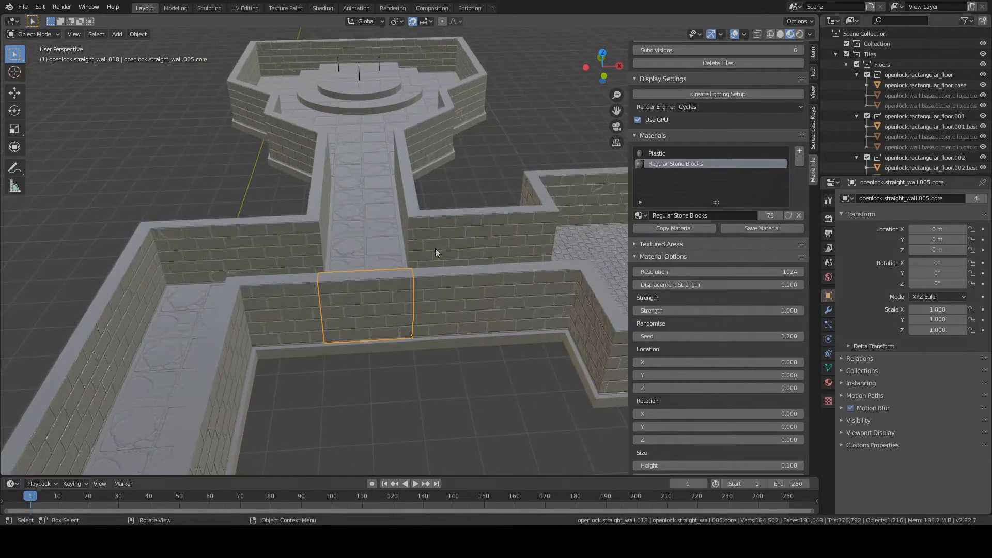
{"action": "scroll", "coordinate": [436, 251], "scroll_direction": "up", "scroll_amount": 2}
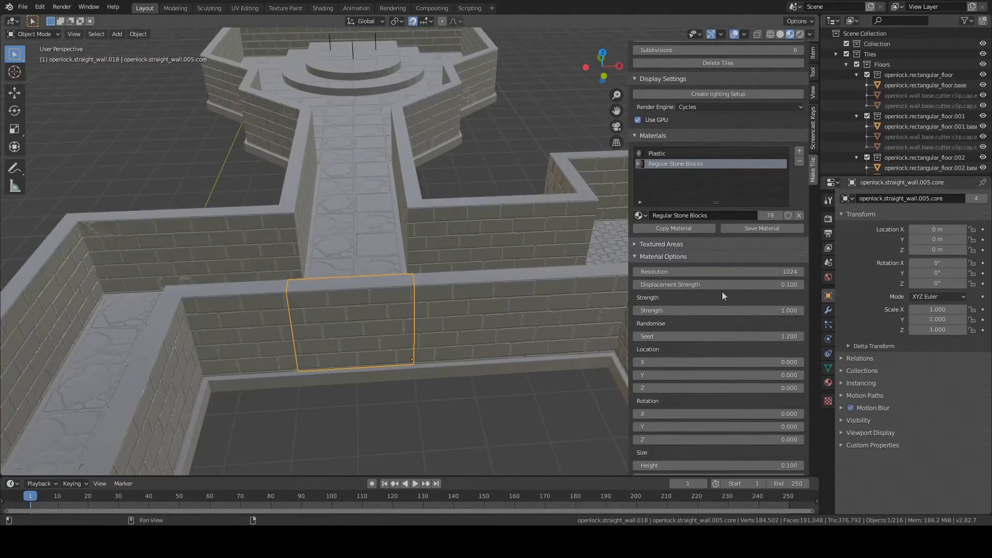
{"action": "scroll", "coordinate": [714, 248], "scroll_direction": "up", "scroll_amount": 3}
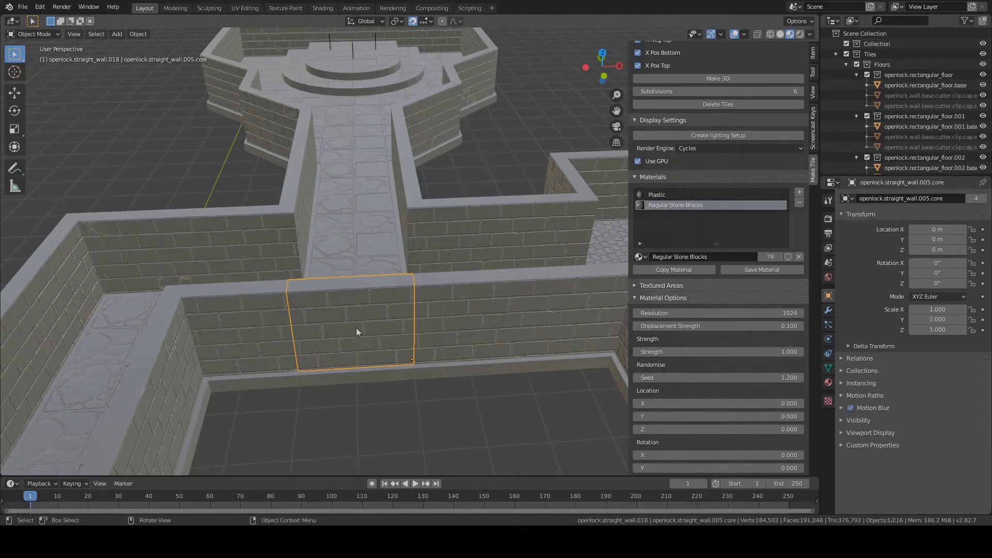
Add a new material slot with the WallTop material to the selected wall core and collapse its material options.
{"action": "left_click", "coordinate": [799, 193]}
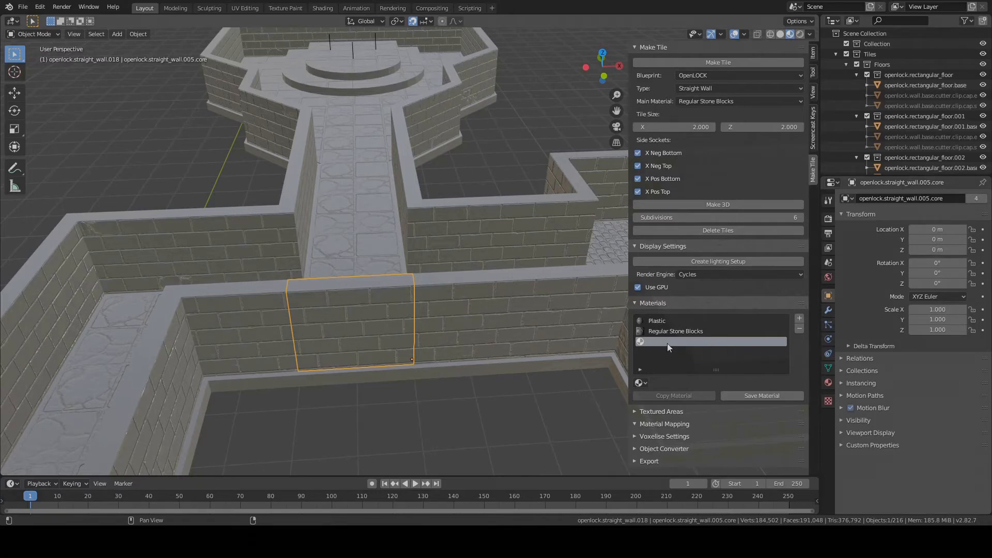
{"action": "left_click", "coordinate": [645, 383]}
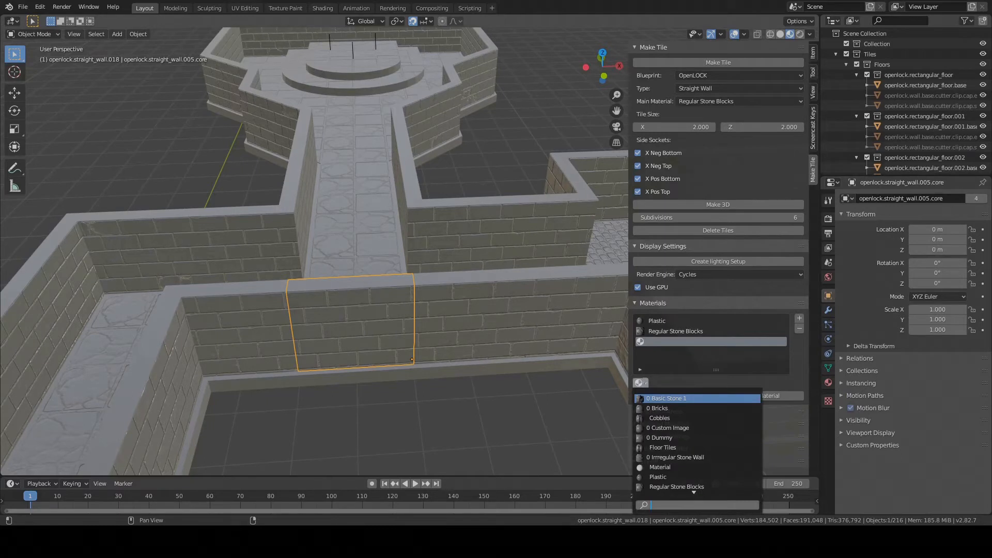
{"action": "scroll", "coordinate": [681, 486], "scroll_direction": "down", "scroll_amount": 4}
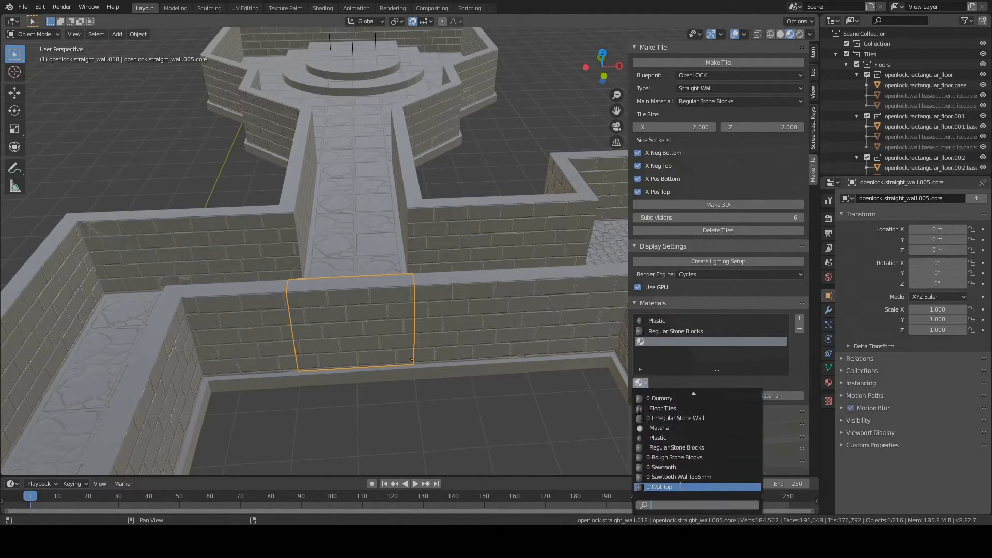
{"action": "left_click", "coordinate": [671, 486]}
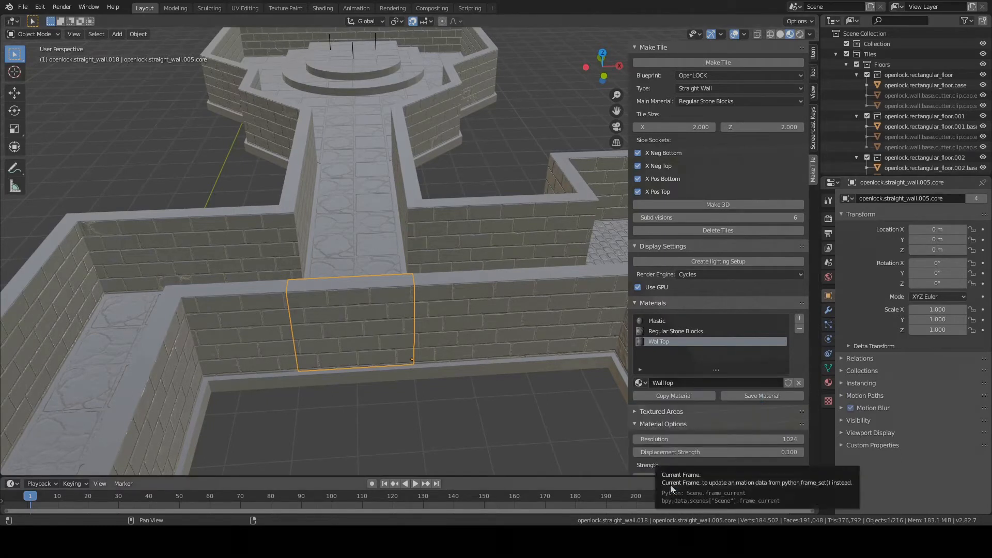
{"action": "scroll", "coordinate": [765, 408], "scroll_direction": "down", "scroll_amount": 3}
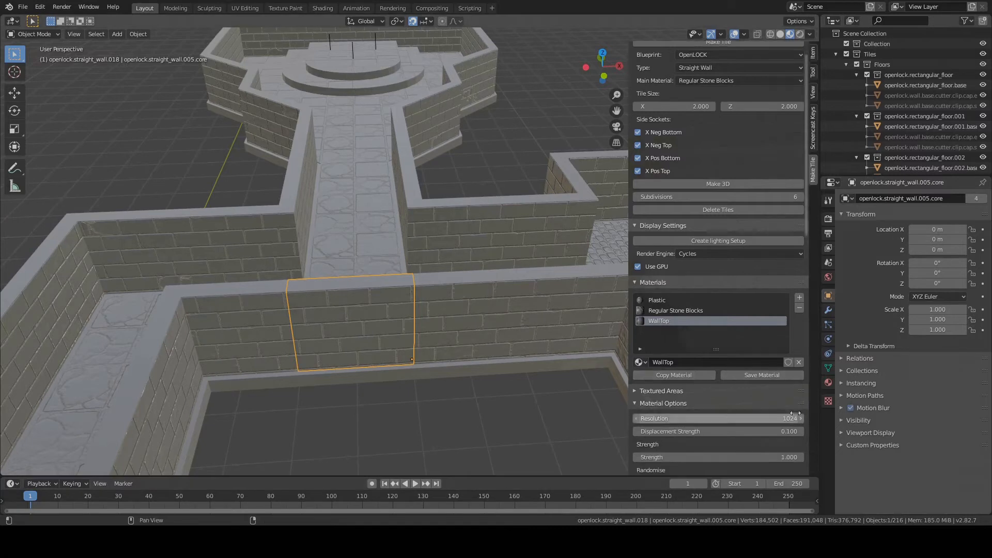
{"action": "left_click", "coordinate": [638, 362]}
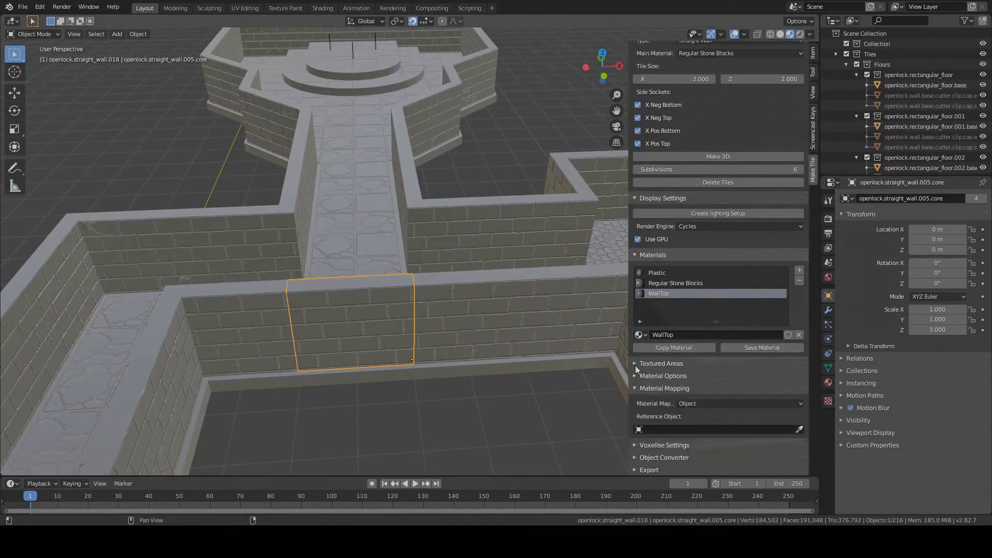
Assign the WallTop material to the Top textured area of the selected wall core.
{"action": "left_click", "coordinate": [636, 364]}
{"action": "left_click", "coordinate": [672, 413]}
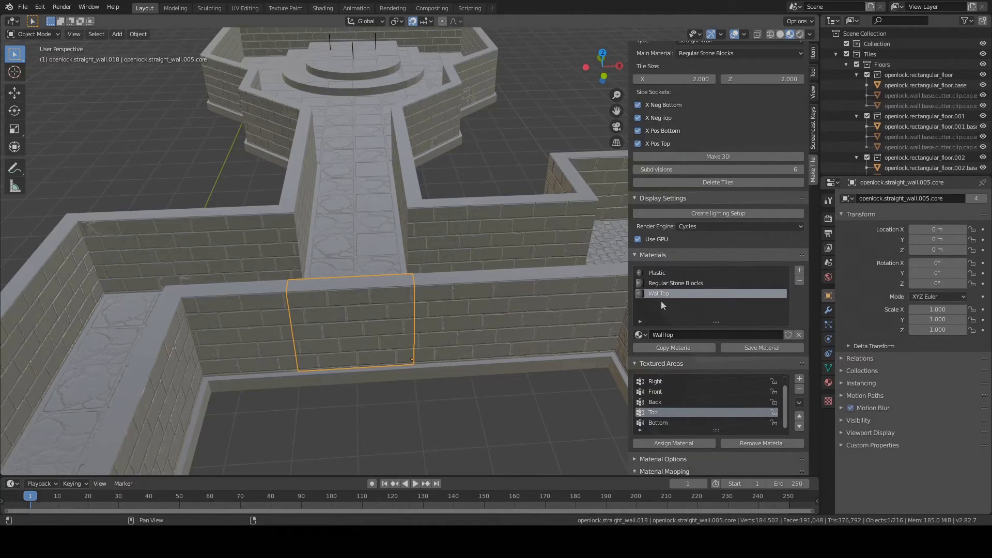
{"action": "left_click", "coordinate": [673, 444]}
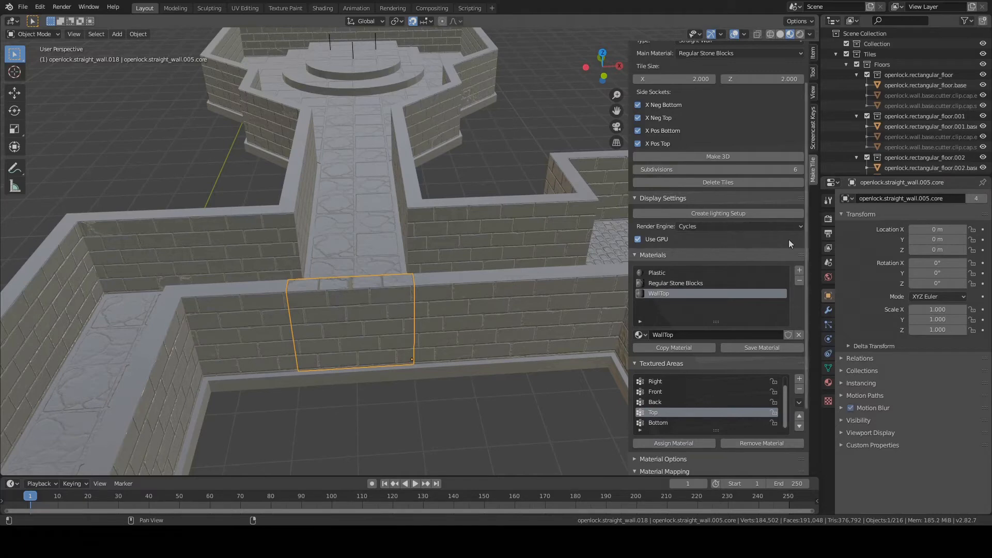
Make the selected wall tile 3D from its MakeTile preview material.
{"action": "scroll", "coordinate": [794, 245], "scroll_direction": "up", "scroll_amount": 1, "text": "ctrl"}
{"action": "scroll", "coordinate": [794, 245], "scroll_direction": "up", "scroll_amount": 2}
{"action": "scroll", "coordinate": [793, 244], "scroll_direction": "down", "scroll_amount": 2}
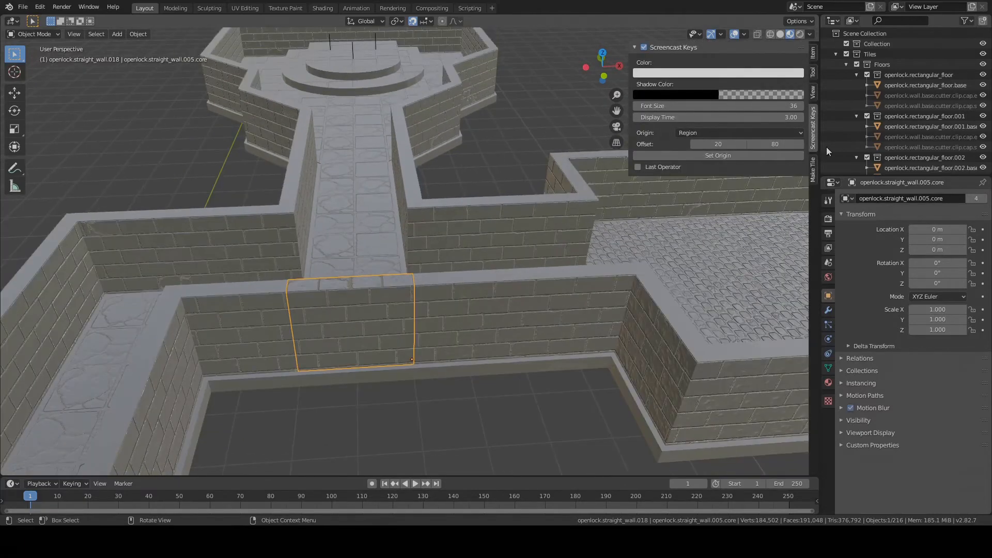
{"action": "left_click", "coordinate": [814, 171]}
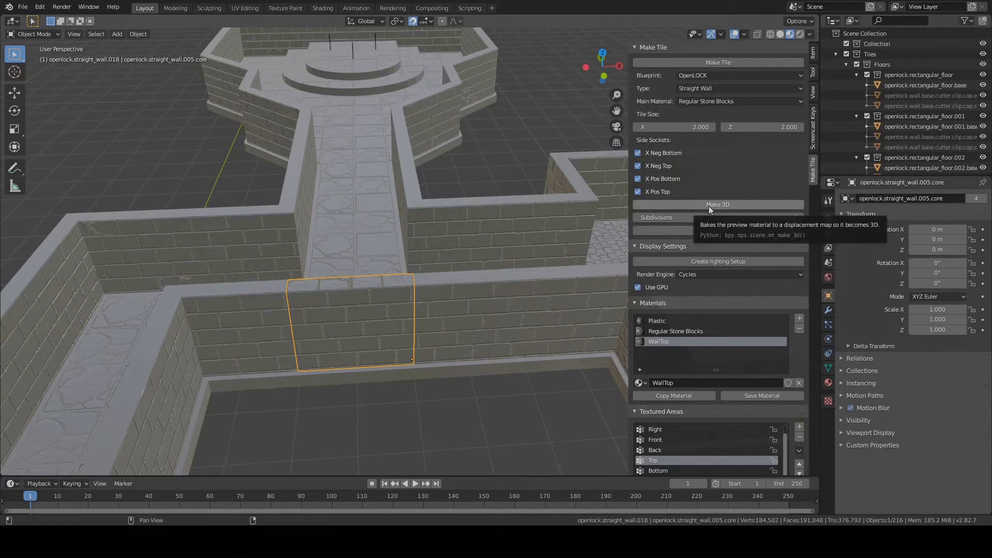
{"action": "left_click", "coordinate": [756, 205]}
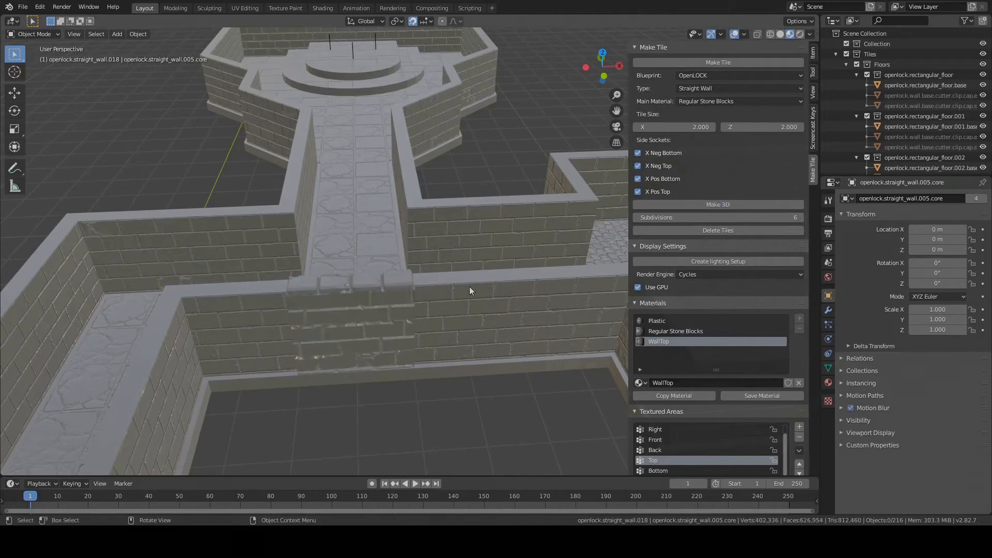
Select the displaced 3D wall core and set its subdivisions to 7.
{"action": "scroll", "coordinate": [470, 291], "scroll_direction": "up", "scroll_amount": 5}
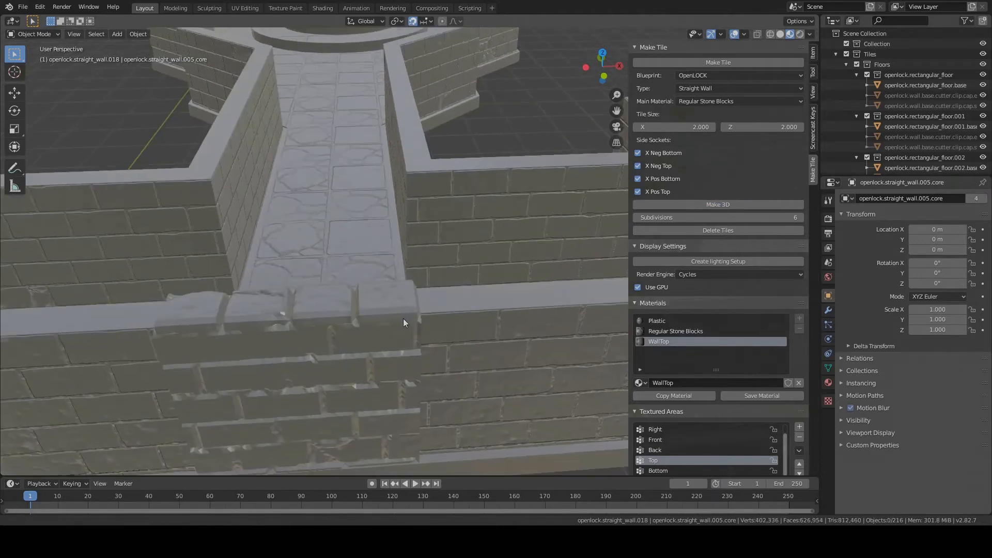
{"action": "middle_click_drag", "start_coordinate": [403, 318], "coordinate": [470, 215], "text": "shift"}
{"action": "left_click", "coordinate": [469, 249]}
{"action": "key", "text": "KP_Decimal"}
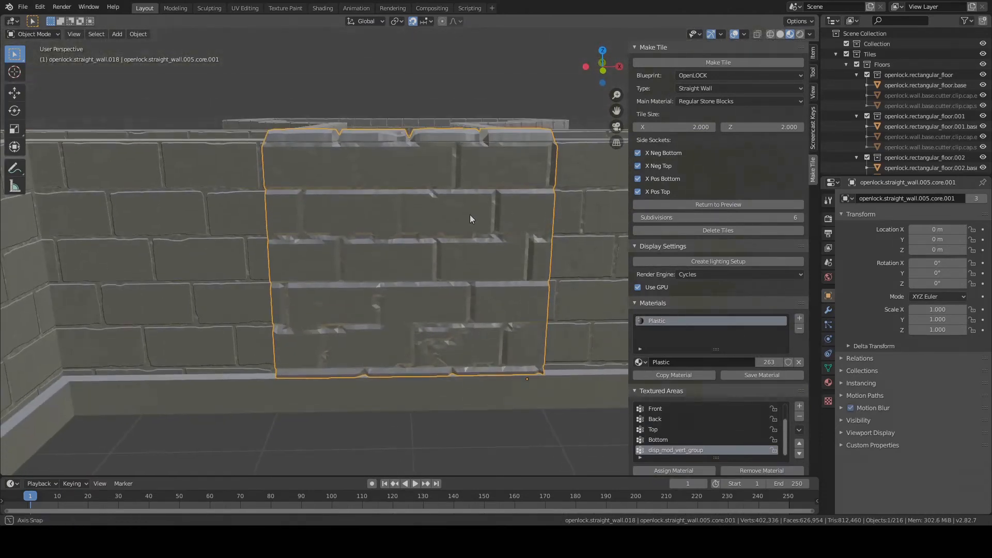
{"action": "left_click", "coordinate": [788, 218]}
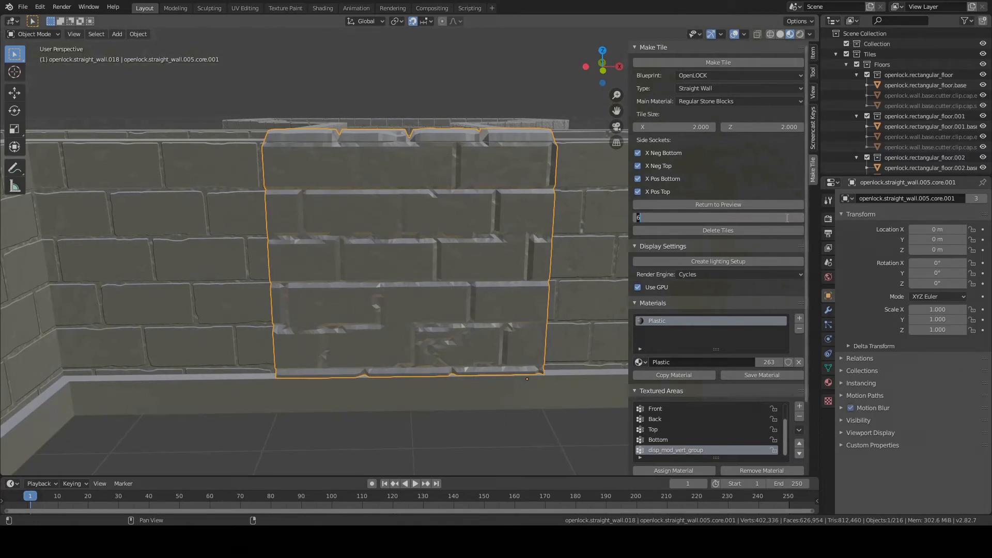
{"action": "type", "text": "7"}
{"action": "key", "text": "Return"}
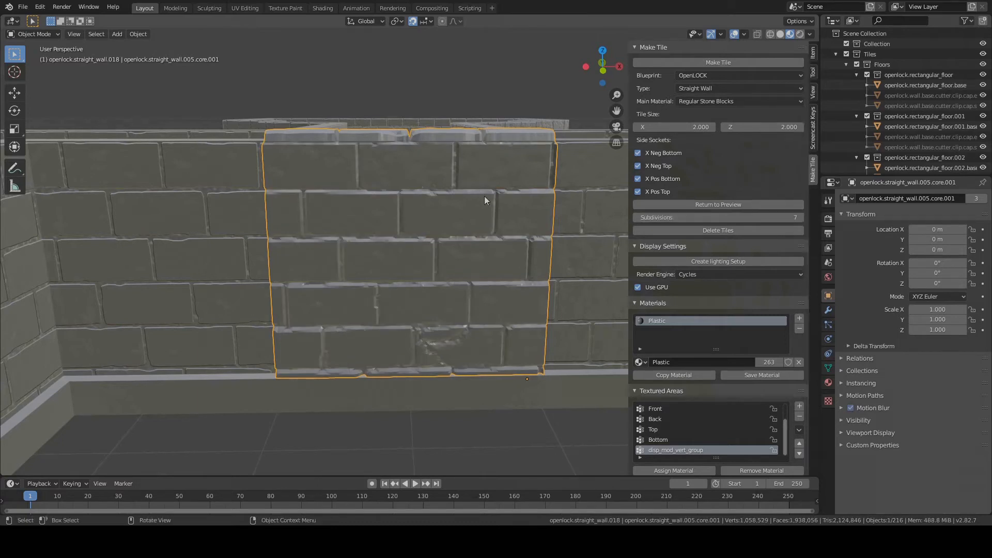
Inspect the displaced stone blocks and return the wall tile to its preview.
{"action": "middle_click_drag", "start_coordinate": [482, 195], "coordinate": [483, 183]}
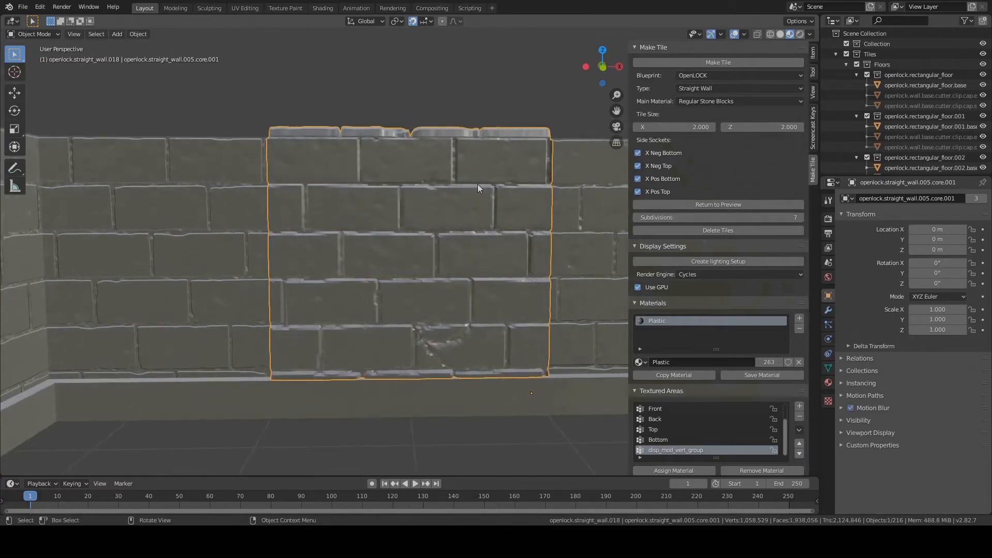
{"action": "mouse_move", "coordinate": [490, 253]}
{"action": "middle_mouse_down"}
{"action": "mouse_move", "coordinate": [291, 275]}
{"action": "mouse_move", "coordinate": [424, 262]}
{"action": "mouse_move", "coordinate": [490, 271]}
{"action": "middle_mouse_up"}
{"action": "scroll", "coordinate": [495, 271], "scroll_direction": "down", "scroll_amount": 6}
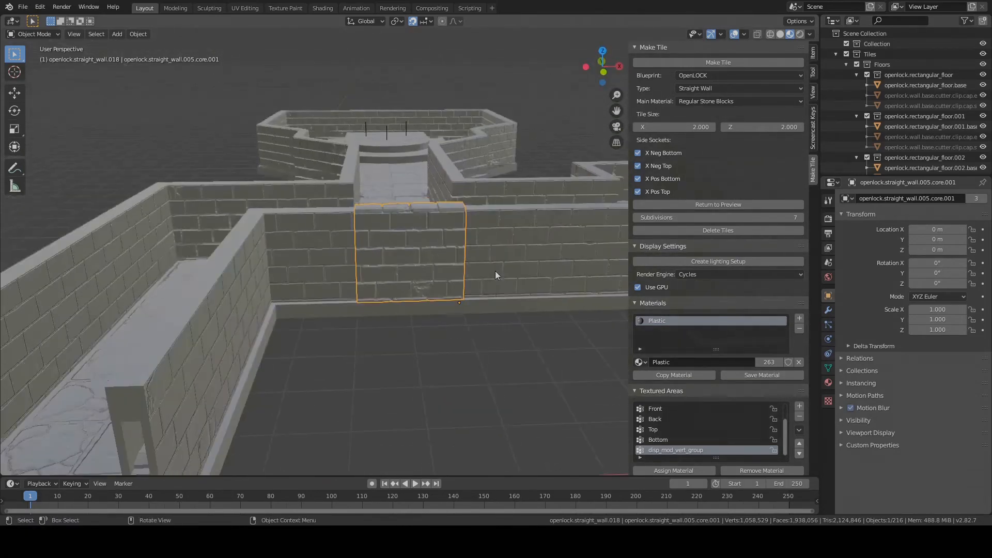
{"action": "left_click", "coordinate": [742, 204]}
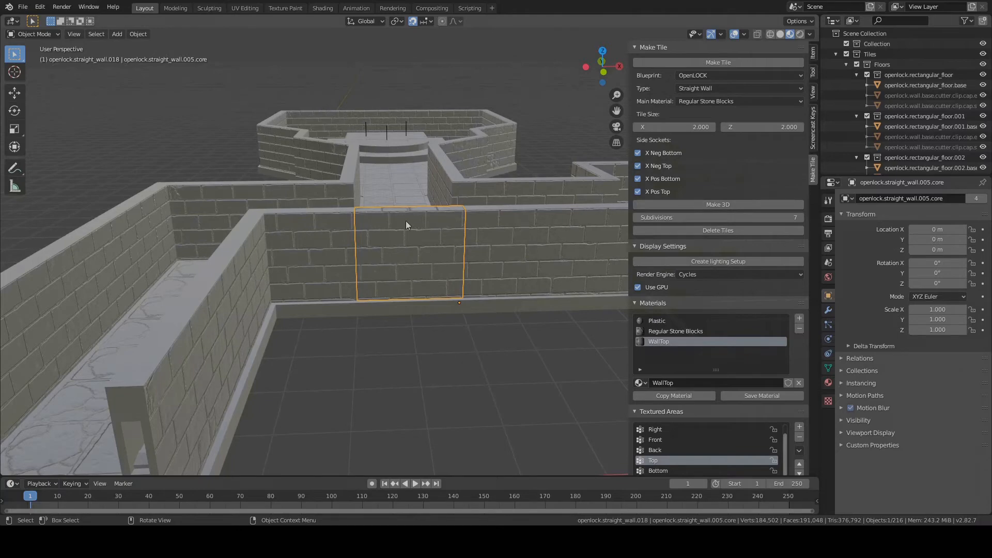
Select all wall cores of the dungeon from the front view and link the active straight wall core's materials to them.
{"action": "scroll", "coordinate": [498, 242], "scroll_direction": "down", "scroll_amount": 6}
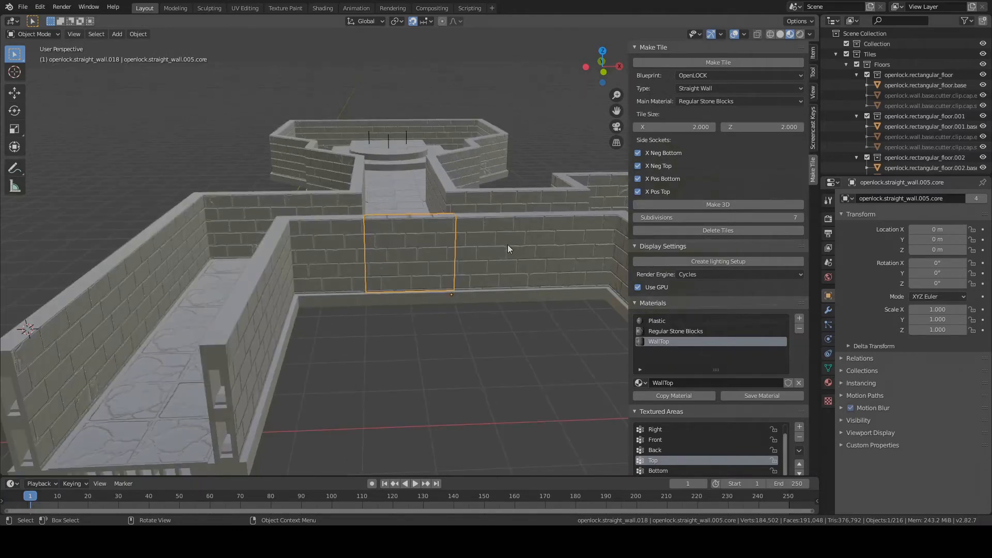
{"action": "mouse_move", "coordinate": [526, 224]}
{"action": "middle_mouse_down"}
{"action": "mouse_move", "coordinate": [501, 229]}
{"action": "mouse_move", "coordinate": [510, 231]}
{"action": "middle_mouse_up"}
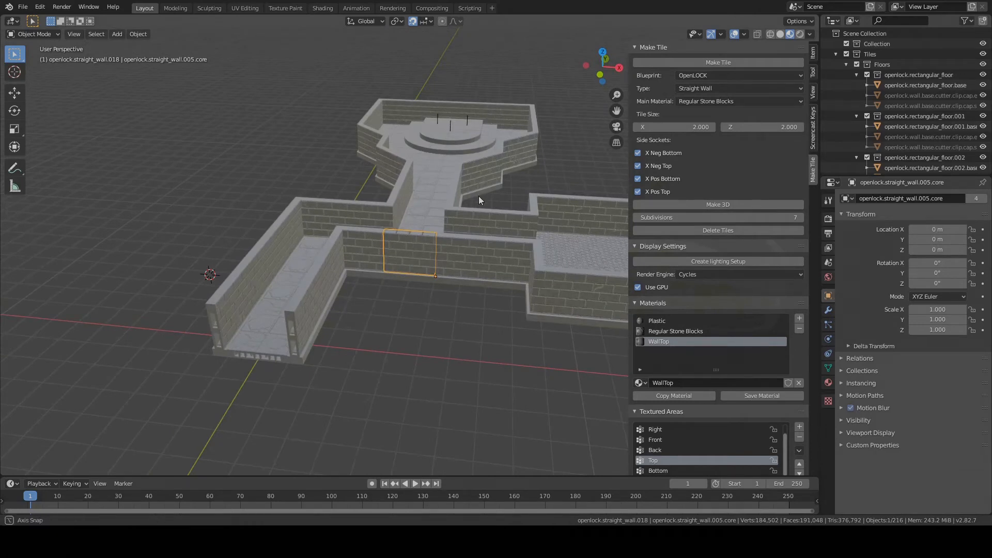
{"action": "middle_click_drag", "start_coordinate": [479, 197], "coordinate": [482, 173]}
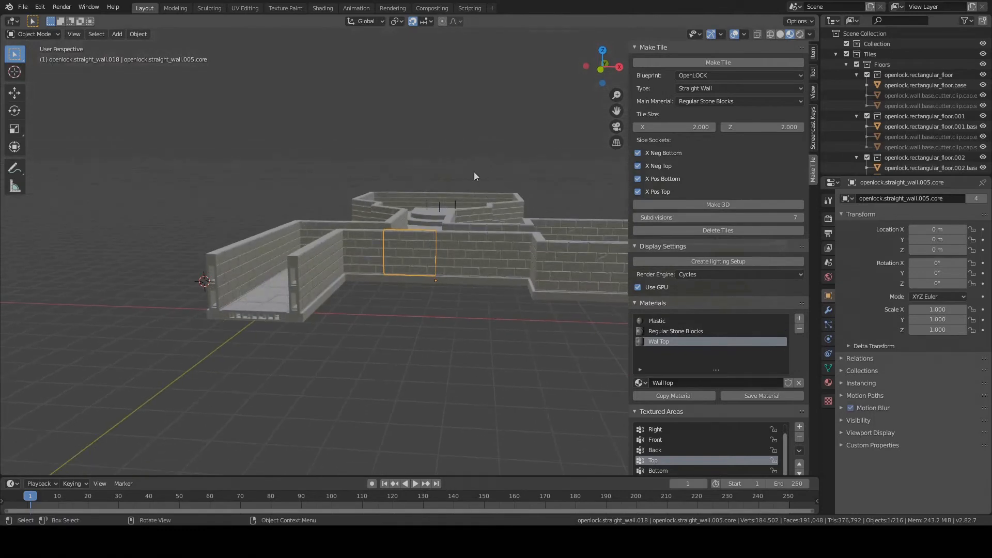
{"action": "key", "text": "KP_1"}
{"action": "scroll", "coordinate": [428, 126], "scroll_direction": "down", "scroll_amount": 1}
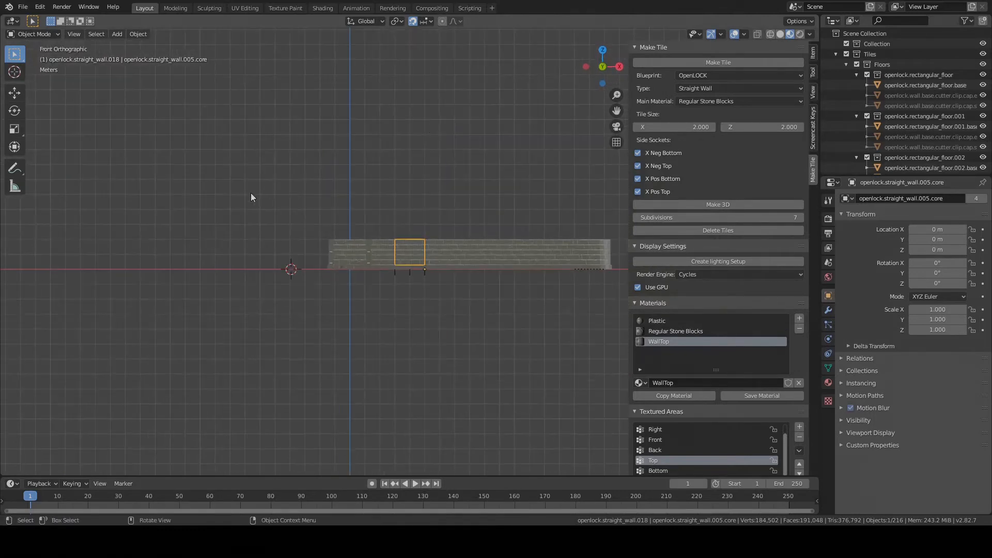
{"action": "scroll", "coordinate": [333, 161], "scroll_direction": "down", "scroll_amount": 1}
{"action": "left_click_drag", "start_coordinate": [274, 141], "coordinate": [627, 245]}
{"action": "middle_click_drag", "start_coordinate": [471, 199], "coordinate": [489, 222]}
{"action": "scroll", "coordinate": [473, 237], "scroll_direction": "up", "scroll_amount": 5}
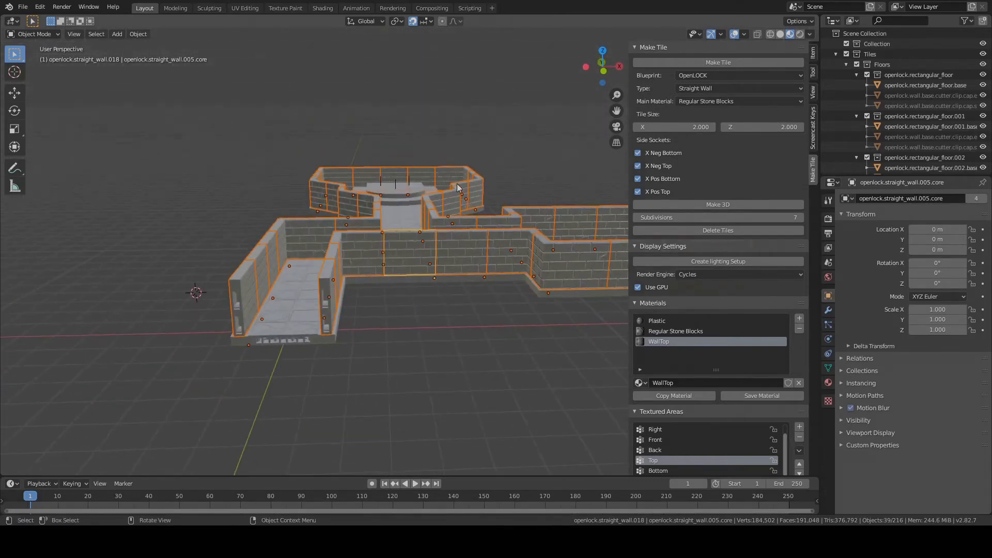
{"action": "key", "text": "ctrl"}
{"action": "key", "text": "ctrl+l"}
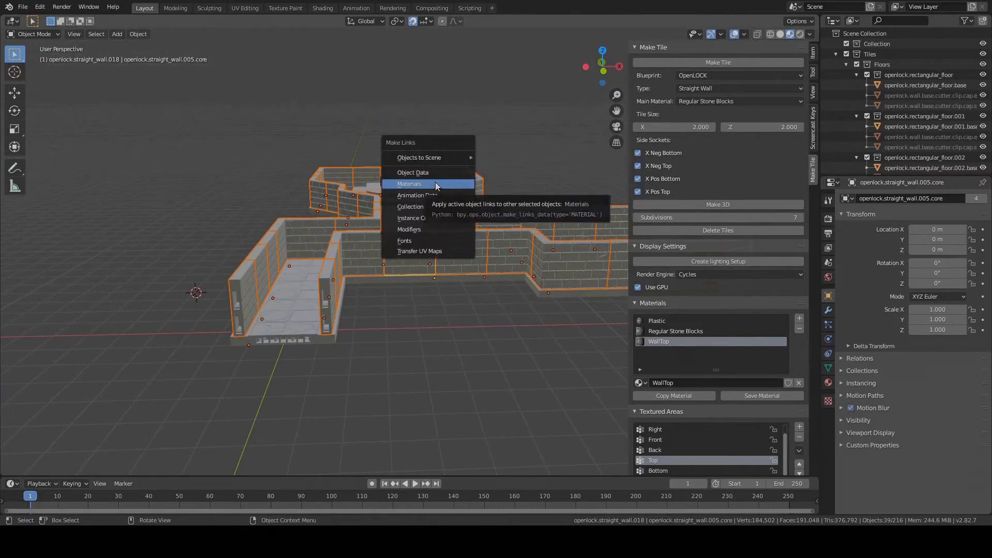
{"action": "left_click", "coordinate": [442, 185]}
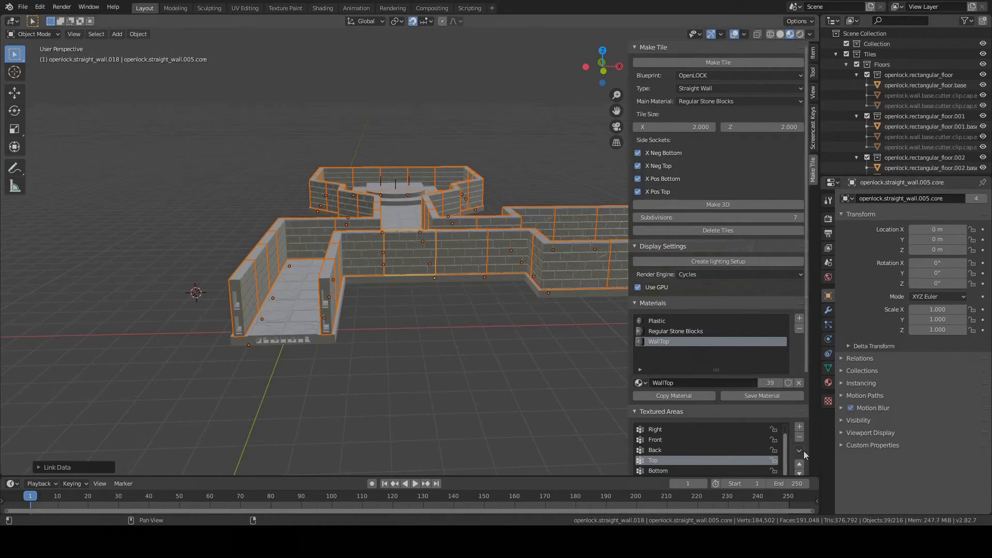
Assign the WallTop material to the Top textured area of all selected wall cores and deselect them.
{"action": "scroll", "coordinate": [805, 451], "scroll_direction": "down", "scroll_amount": 4}
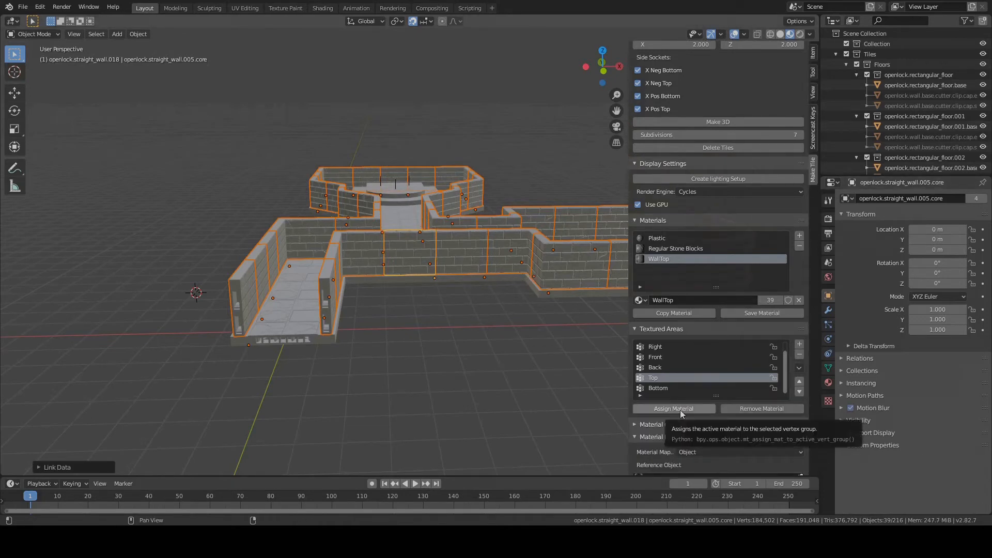
{"action": "left_click", "coordinate": [680, 410]}
{"action": "scroll", "coordinate": [486, 265], "scroll_direction": "up", "scroll_amount": 1}
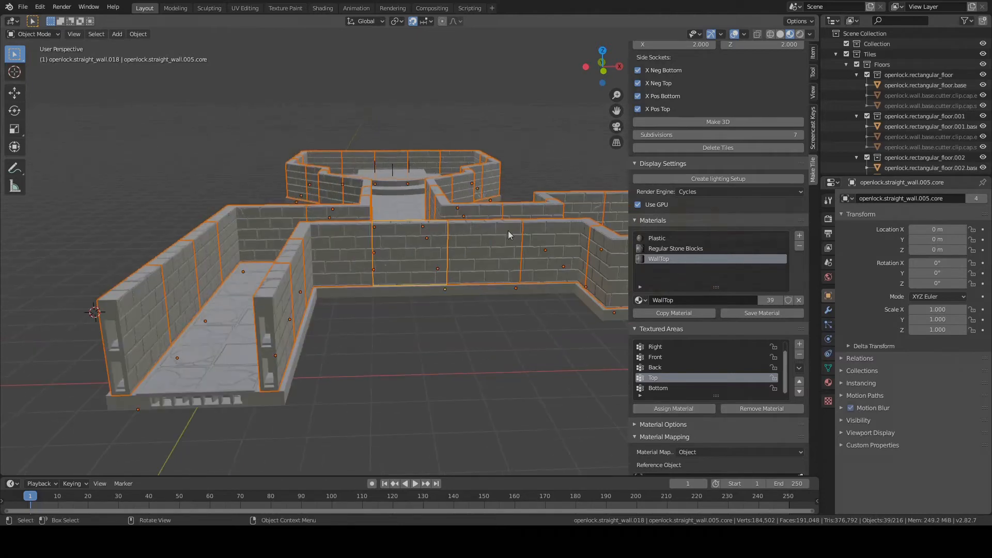
{"action": "middle_click_drag", "start_coordinate": [507, 230], "coordinate": [504, 262]}
{"action": "left_click", "coordinate": [467, 326]}
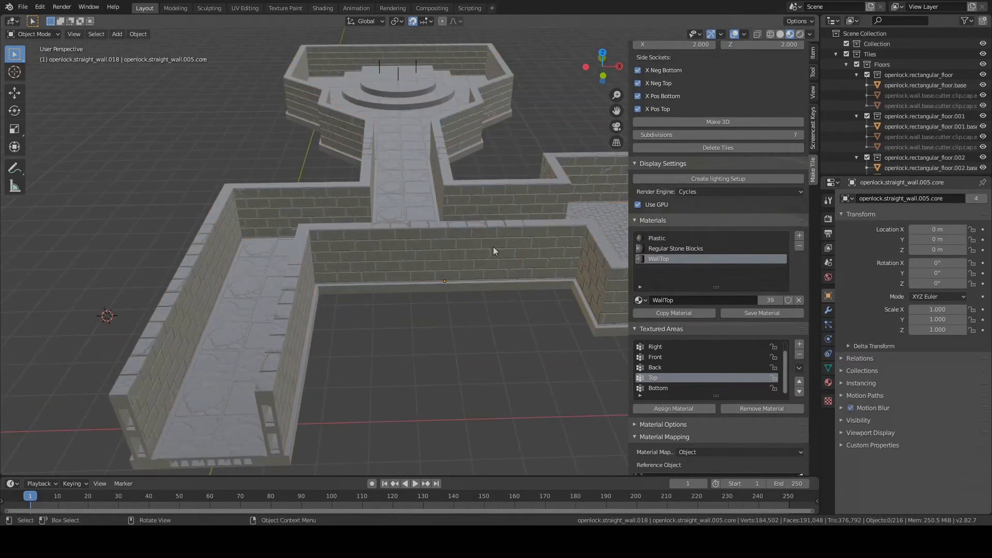
Select the rounded room's southwest corner wall core and choose its WallTop material and Y Top textured area.
{"action": "scroll", "coordinate": [498, 259], "scroll_direction": "down", "scroll_amount": 2}
{"action": "middle_click_drag", "start_coordinate": [520, 263], "coordinate": [265, 309], "text": "shift"}
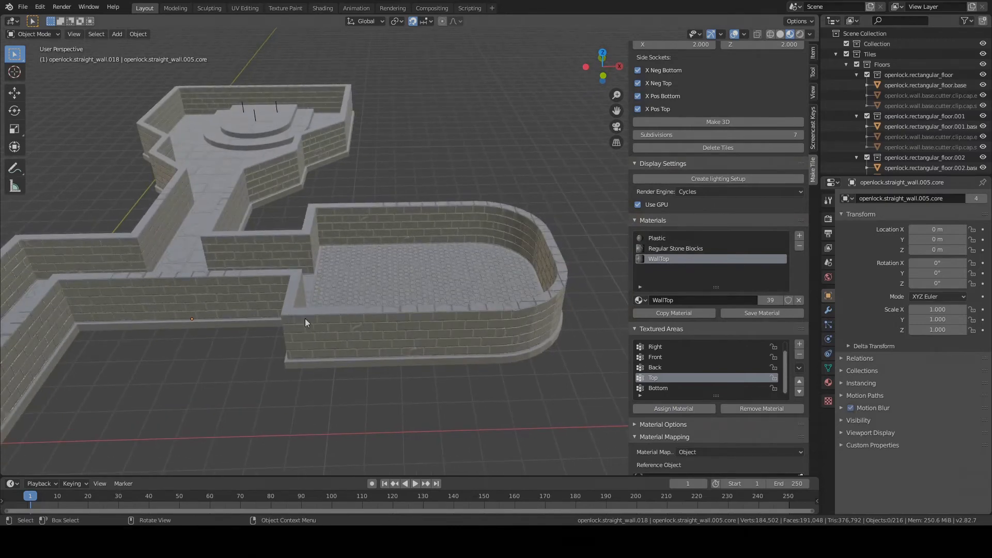
{"action": "middle_click_drag", "start_coordinate": [246, 268], "coordinate": [419, 281], "text": "shift"}
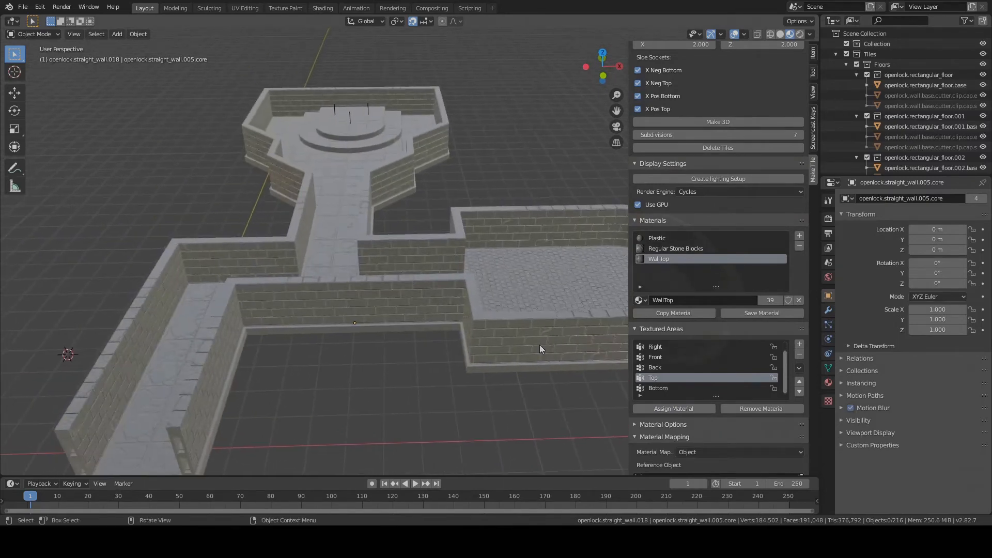
{"action": "left_click", "coordinate": [481, 324]}
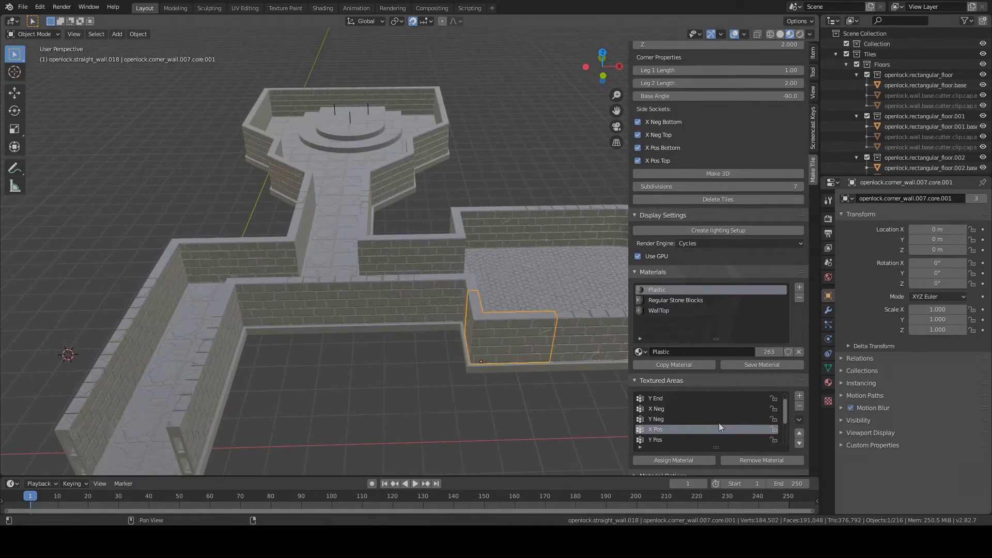
{"action": "scroll", "coordinate": [719, 422], "scroll_direction": "down", "scroll_amount": 2}
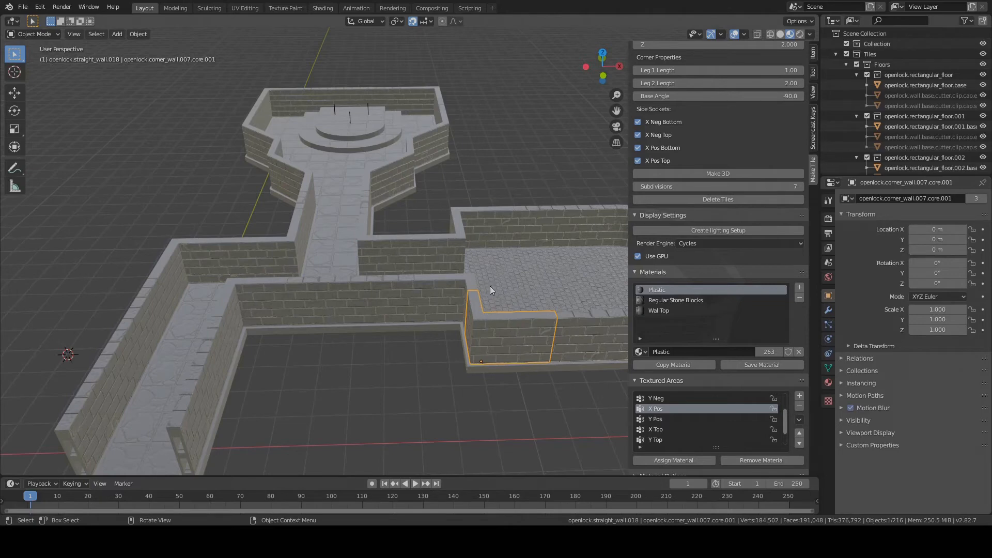
{"action": "left_click", "coordinate": [656, 309]}
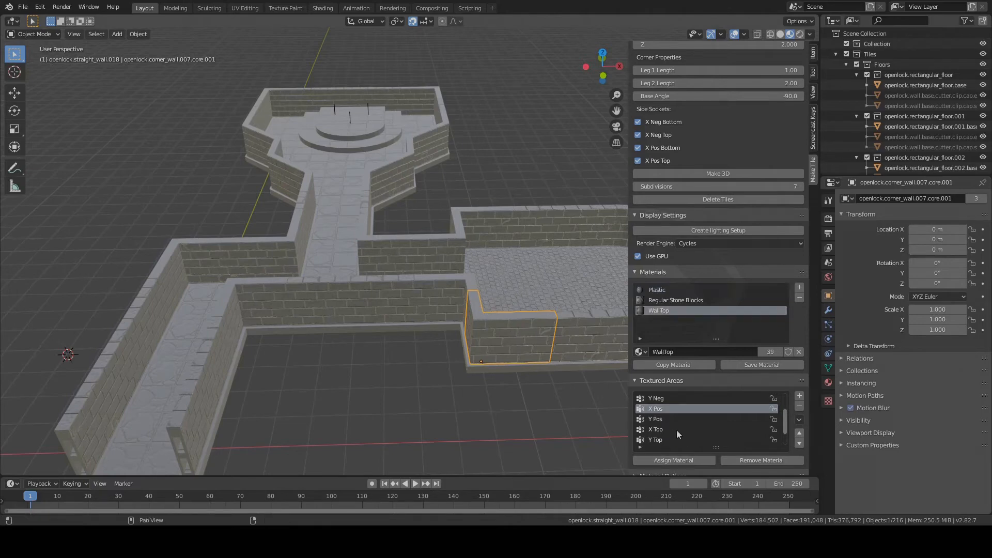
{"action": "scroll", "coordinate": [677, 430], "scroll_direction": "down", "scroll_amount": 2}
{"action": "left_click", "coordinate": [662, 407]}
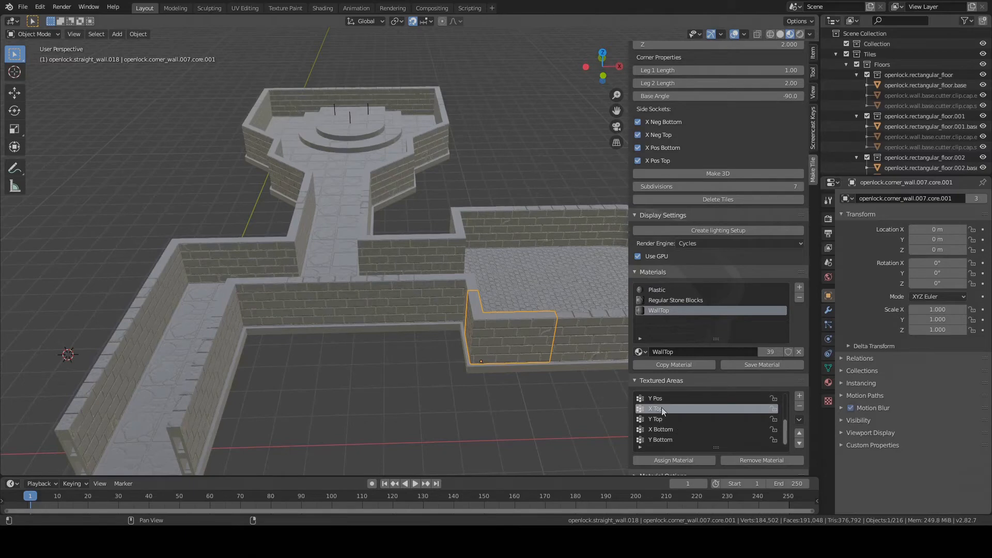
{"action": "left_click", "coordinate": [661, 419]}
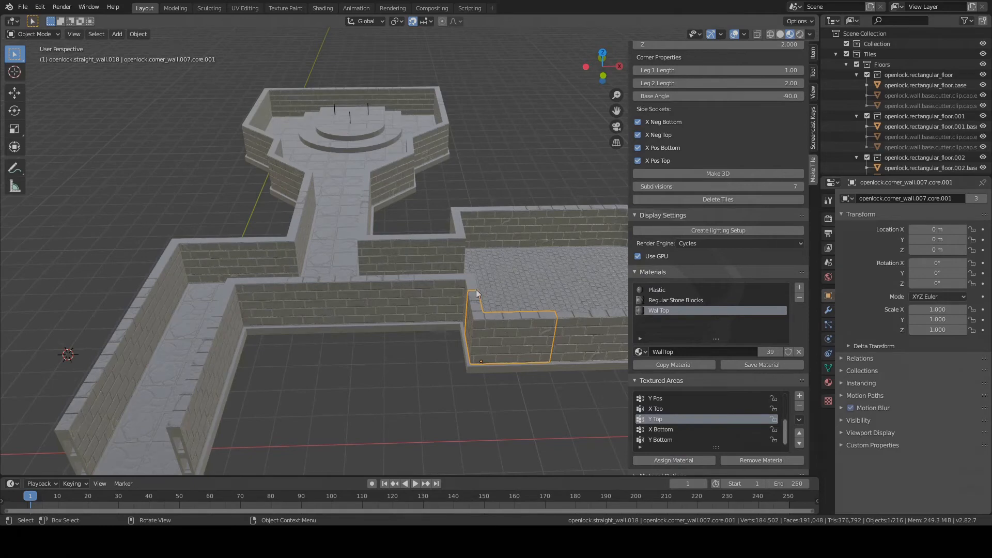
Select all wall cores from the front view and assign the WallTop material to their Y Top textured area.
{"action": "middle_click_drag", "start_coordinate": [477, 291], "coordinate": [498, 276]}
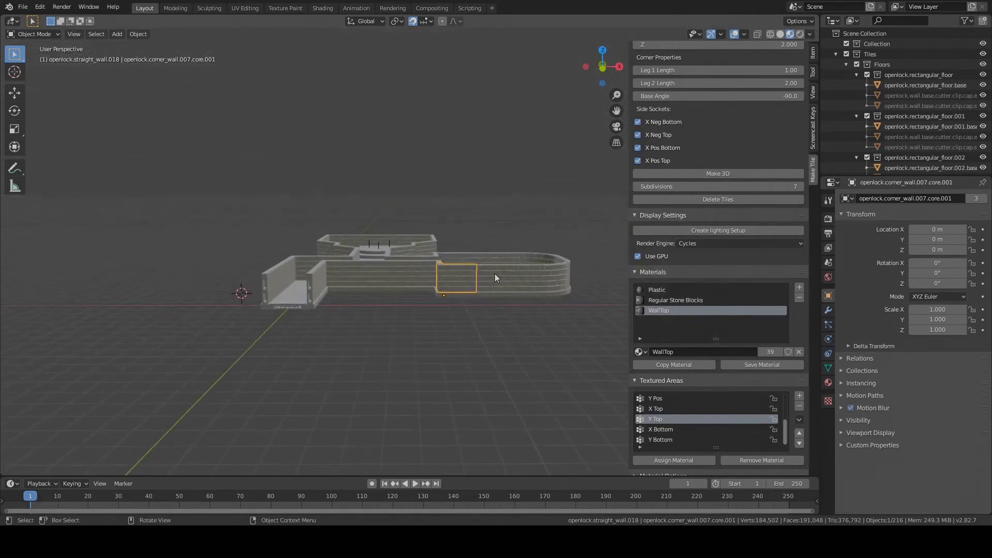
{"action": "key", "text": "KP_1"}
{"action": "left_click_drag", "start_coordinate": [234, 182], "coordinate": [587, 262]}
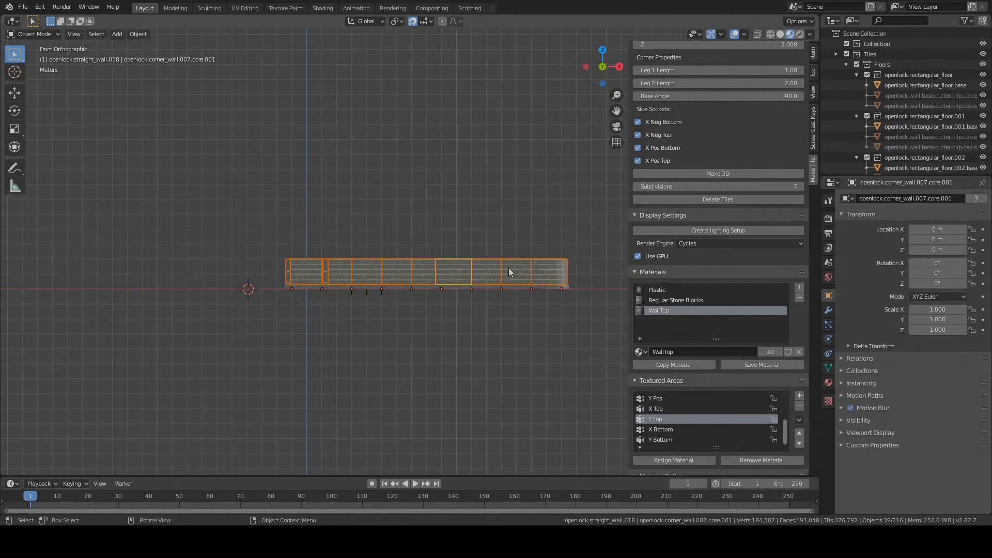
{"action": "left_click", "coordinate": [681, 461]}
{"action": "scroll", "coordinate": [403, 243], "scroll_direction": "up", "scroll_amount": 3}
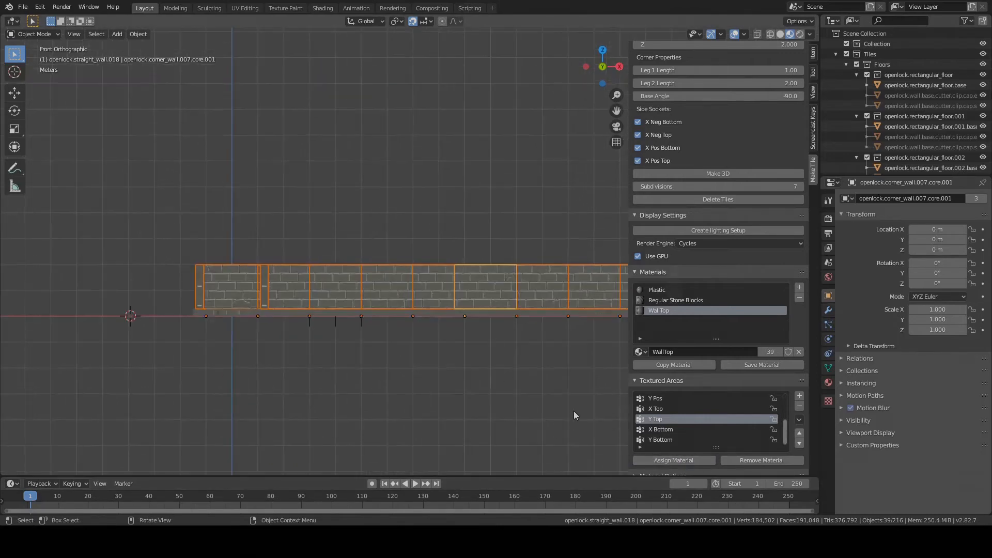
Assign the WallTop material to the X Top textured area of the selected wall cores and deselect everything.
{"action": "left_click", "coordinate": [655, 409]}
{"action": "left_click", "coordinate": [678, 461]}
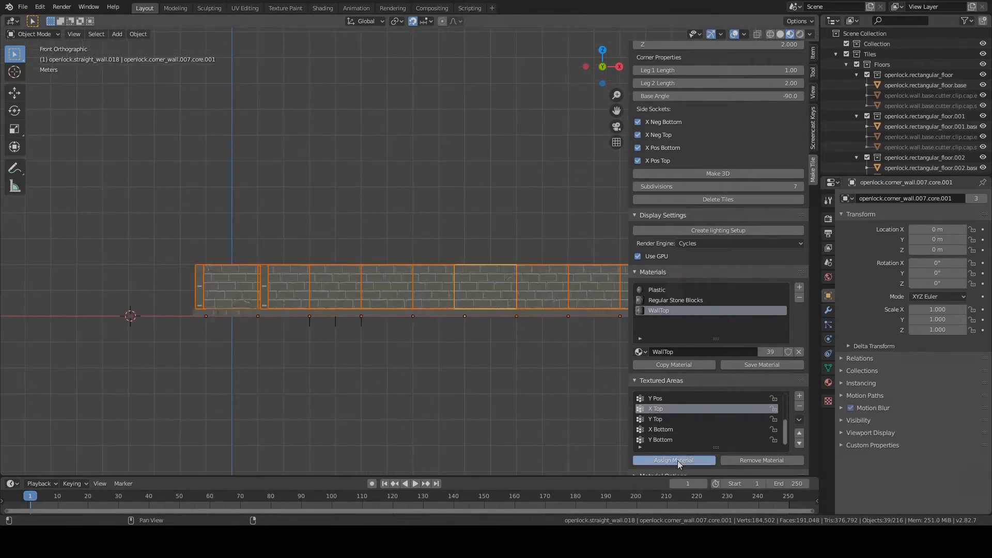
{"action": "middle_click_drag", "start_coordinate": [368, 158], "coordinate": [393, 220]}
{"action": "left_click", "coordinate": [510, 145]}
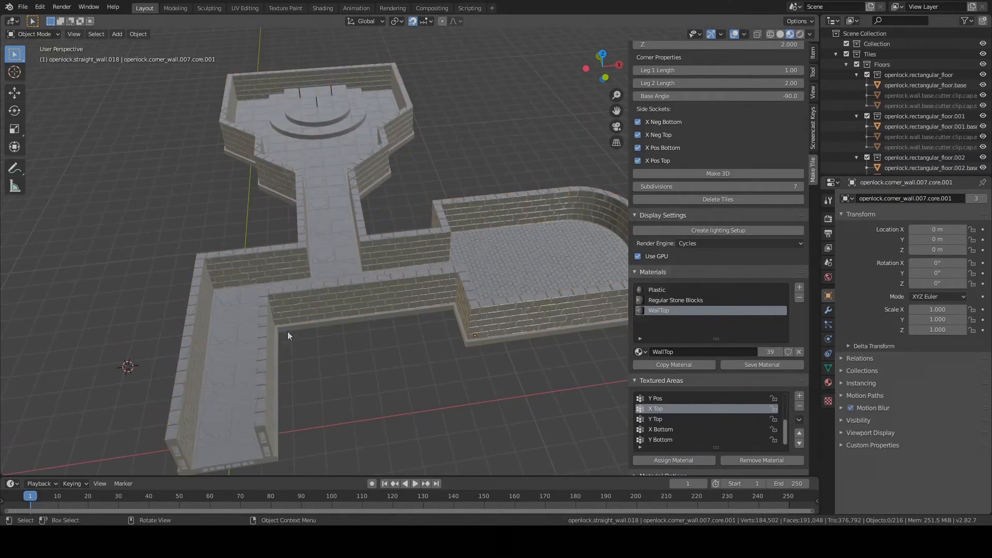
{"action": "scroll", "coordinate": [491, 210], "scroll_direction": "down", "scroll_amount": 1}
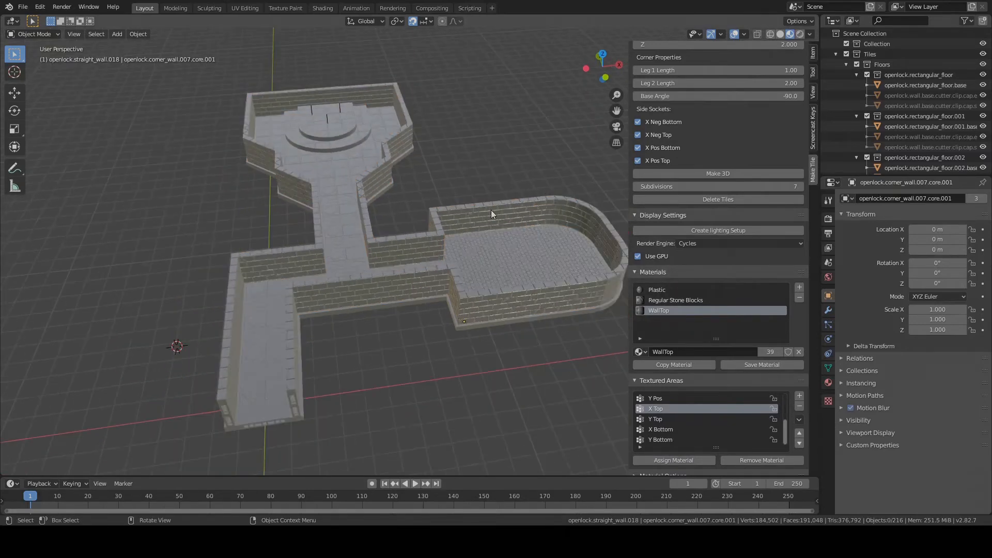
Replace the WallTop material on the angled corner wall core east of the corridor's north end with two copies of it.
{"action": "middle_click_drag", "start_coordinate": [437, 161], "coordinate": [402, 330], "text": "shift"}
{"action": "scroll", "coordinate": [482, 299], "scroll_direction": "up", "scroll_amount": 1}
{"action": "scroll", "coordinate": [482, 299], "scroll_direction": "up", "scroll_amount": 1}
{"action": "left_click", "coordinate": [389, 312]}
{"action": "scroll", "coordinate": [447, 296], "scroll_direction": "up", "scroll_amount": 1}
{"action": "middle_click_drag", "start_coordinate": [458, 234], "coordinate": [472, 270], "text": "shift"}
{"action": "scroll", "coordinate": [470, 269], "scroll_direction": "up", "scroll_amount": 2}
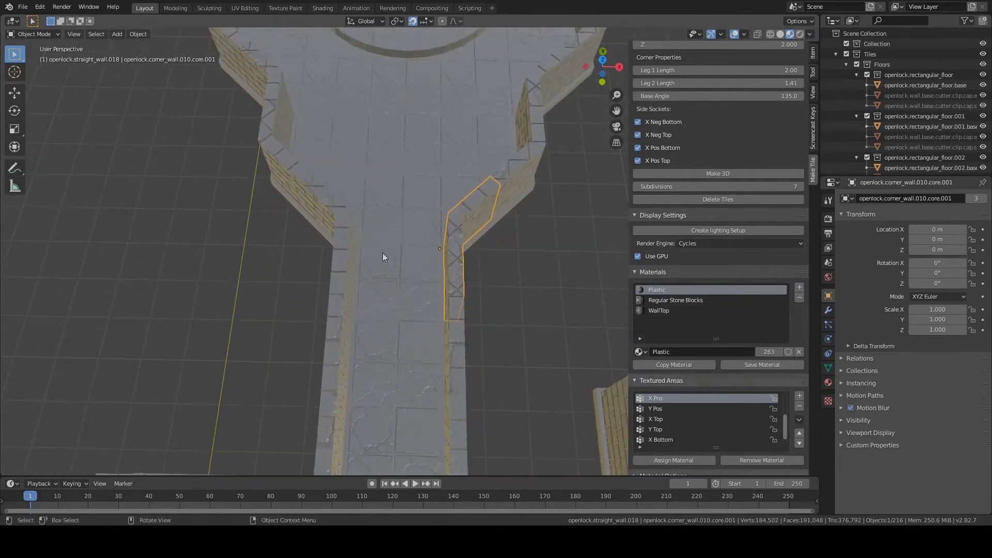
{"action": "middle_click_drag", "start_coordinate": [383, 253], "coordinate": [237, 249]}
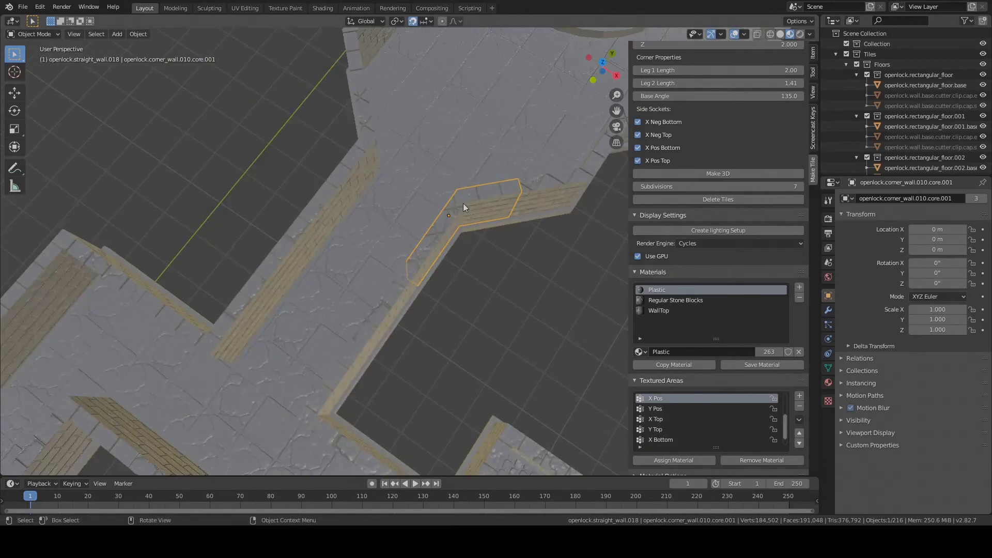
{"action": "middle_click_drag", "start_coordinate": [429, 232], "coordinate": [509, 234]}
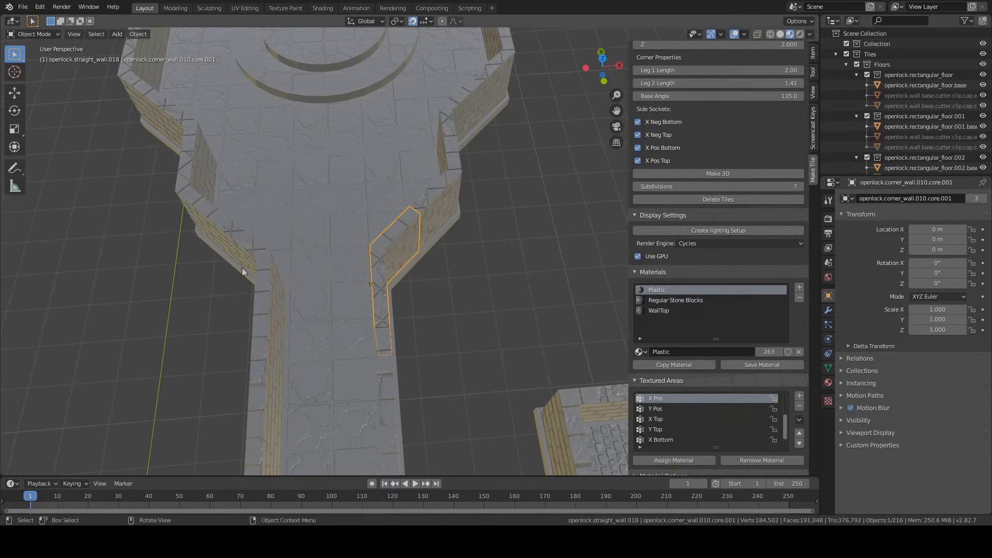
{"action": "left_click", "coordinate": [658, 310]}
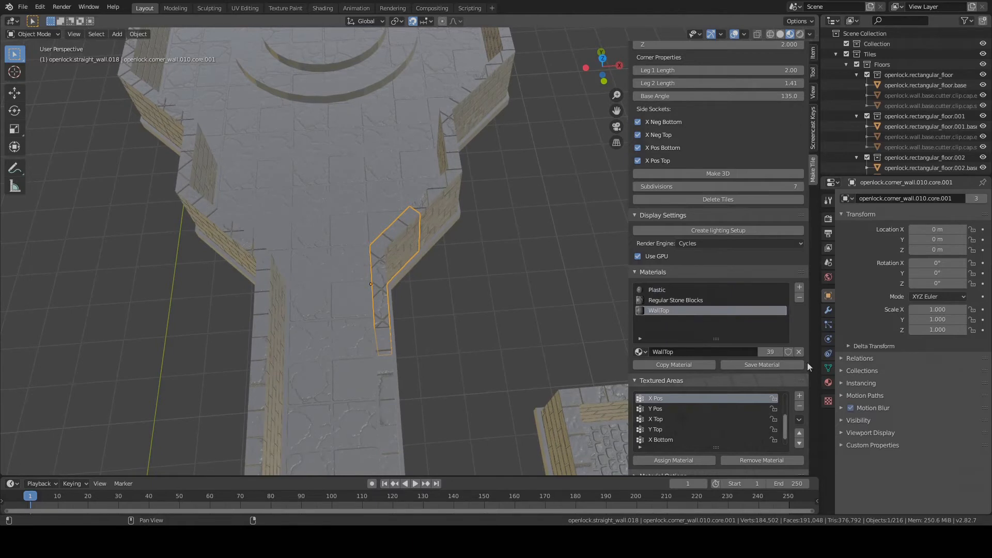
{"action": "left_click", "coordinate": [681, 365]}
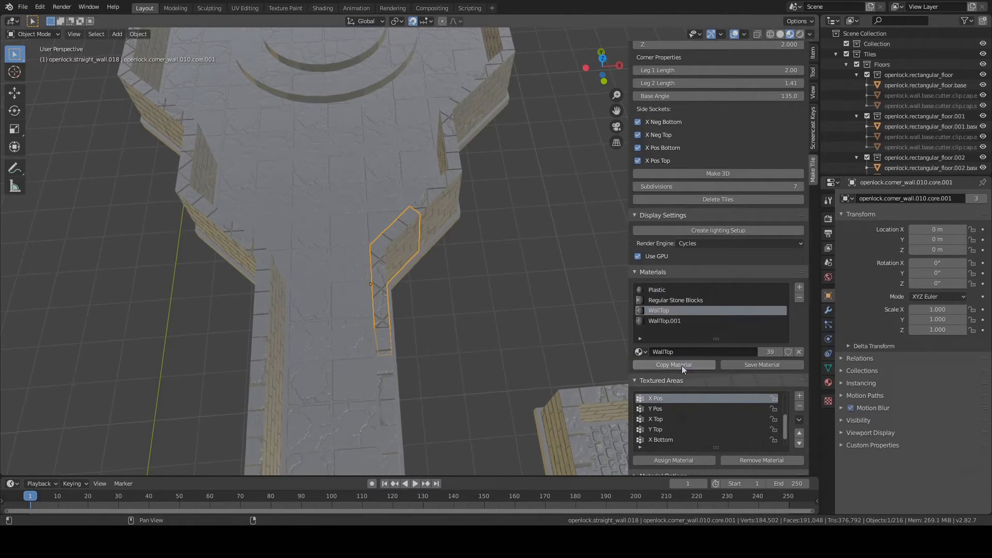
{"action": "left_click", "coordinate": [681, 365]}
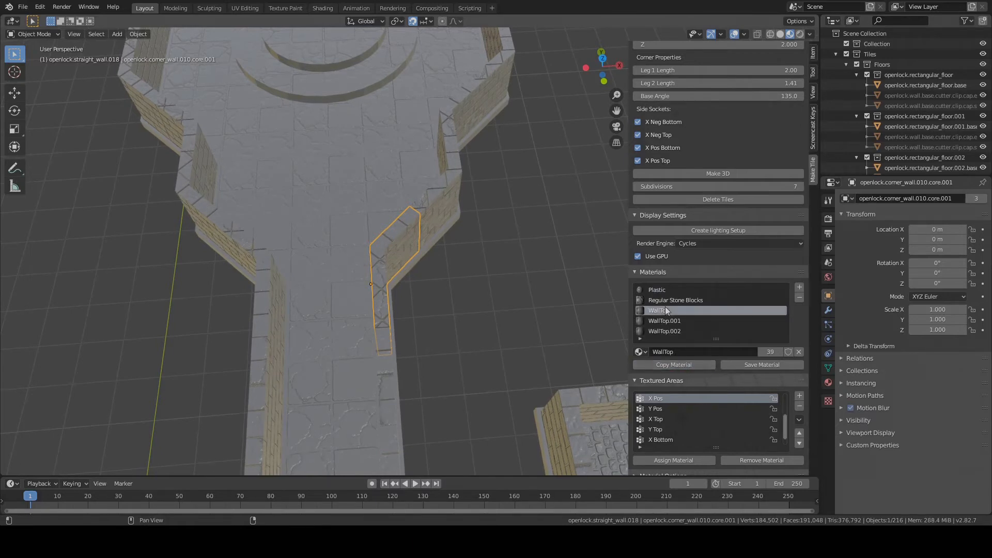
{"action": "left_click", "coordinate": [800, 298]}
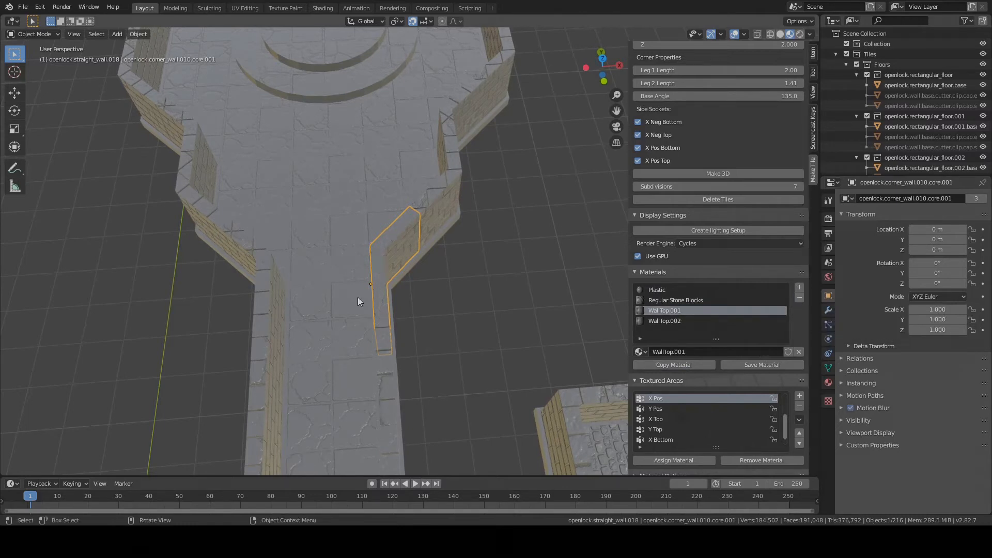
Rename the first copied wall-top material as WallTop.X.
{"action": "double_click", "coordinate": [665, 311]}
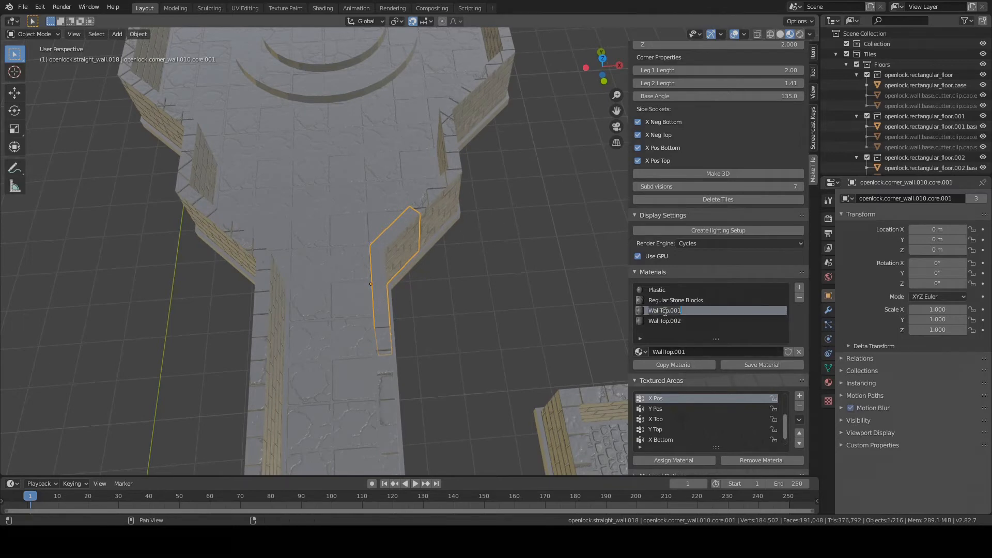
{"action": "key", "text": "BackSpace"}
{"action": "key", "text": "BackSpace"}
{"action": "type", "text": "X"}
{"action": "key", "text": "Return"}
Rename the second copied wall-top material as WallTop.Y.
{"action": "left_click", "coordinate": [696, 319]}
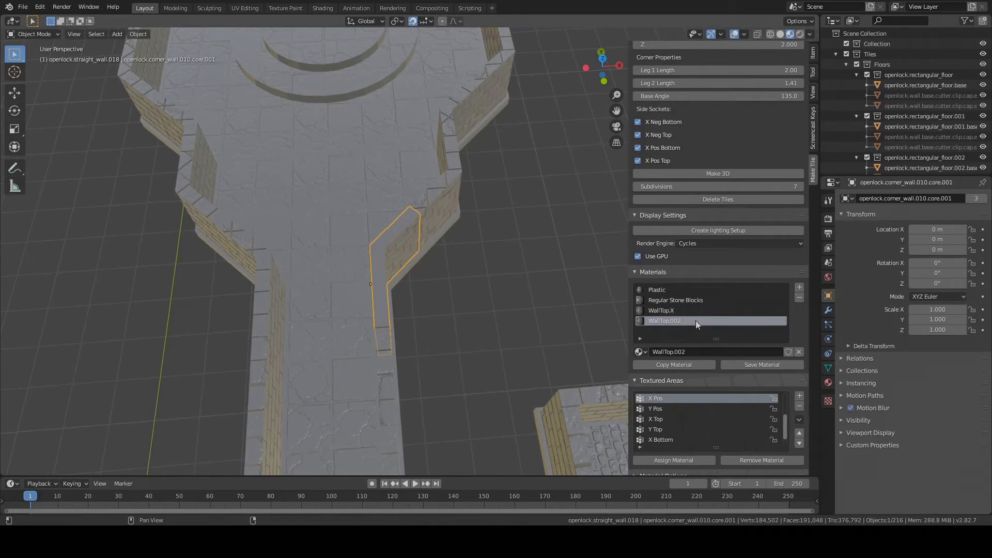
{"action": "double_click", "coordinate": [695, 321]}
{"action": "key", "text": "BackSpace"}
{"action": "key", "text": "BackSpace"}
{"action": "key", "text": "BackSpace"}
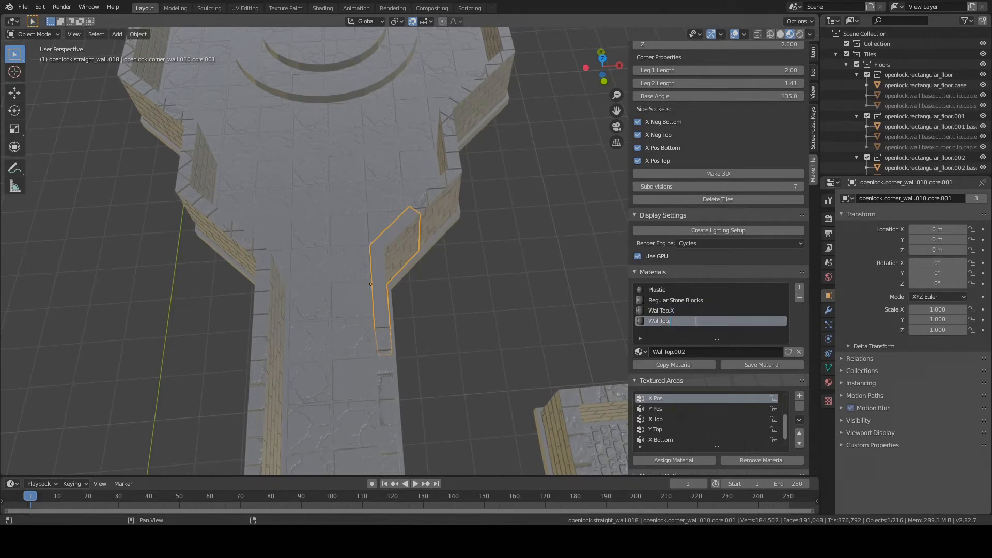
{"action": "type", "text": "Y"}
{"action": "key", "text": "Return"}
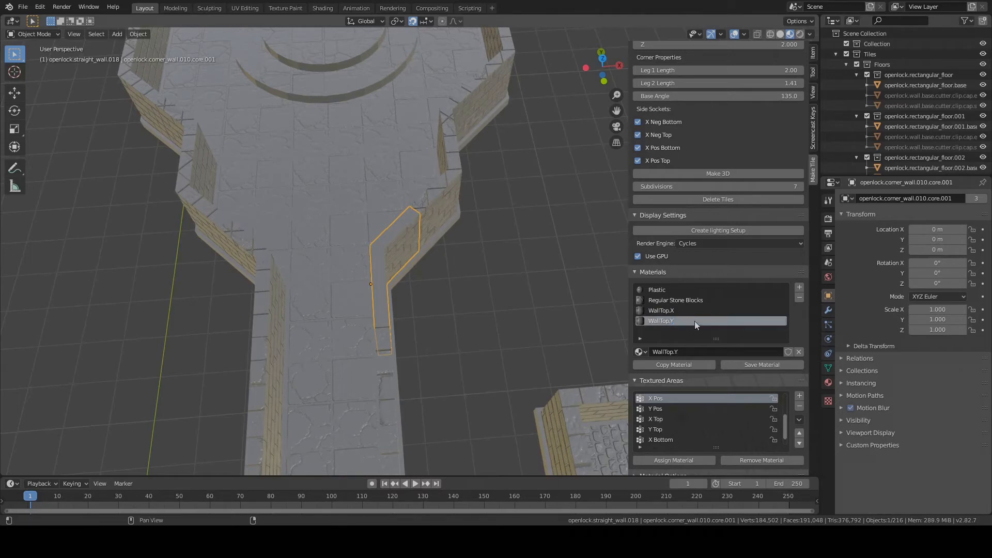
Assign WallTop.X to the corner wall core's X Top textured area and WallTop.Y to its Y Top area.
{"action": "left_click", "coordinate": [692, 310]}
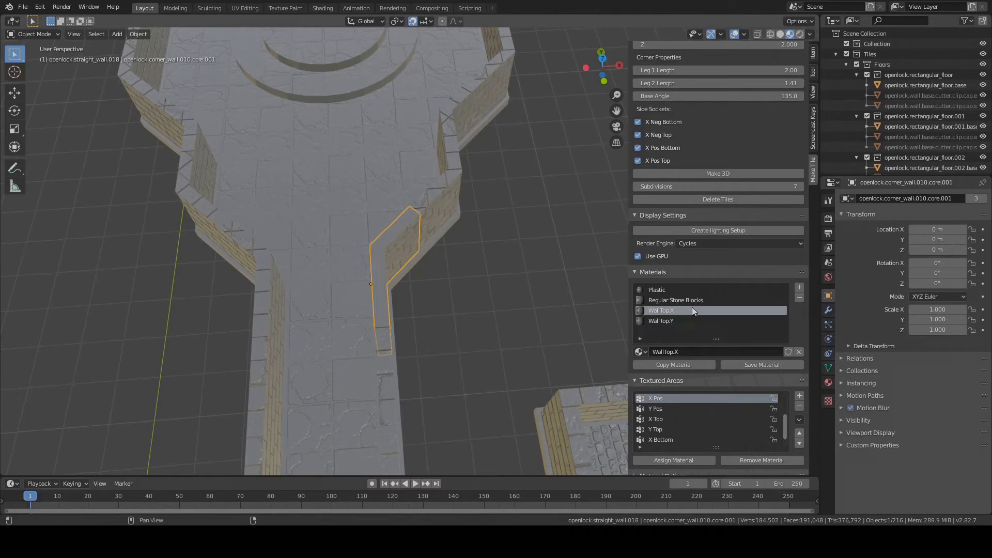
{"action": "left_click", "coordinate": [657, 420]}
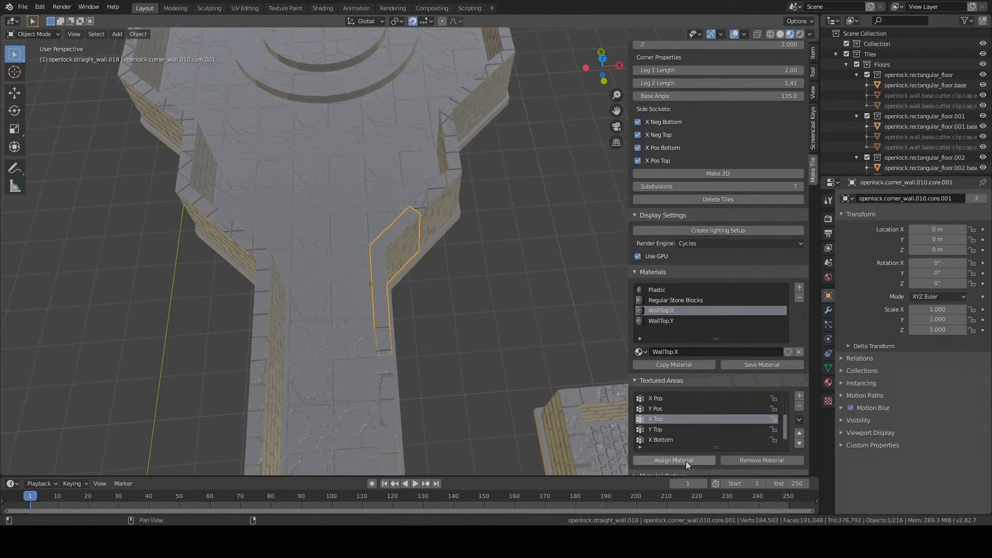
{"action": "left_click", "coordinate": [668, 319]}
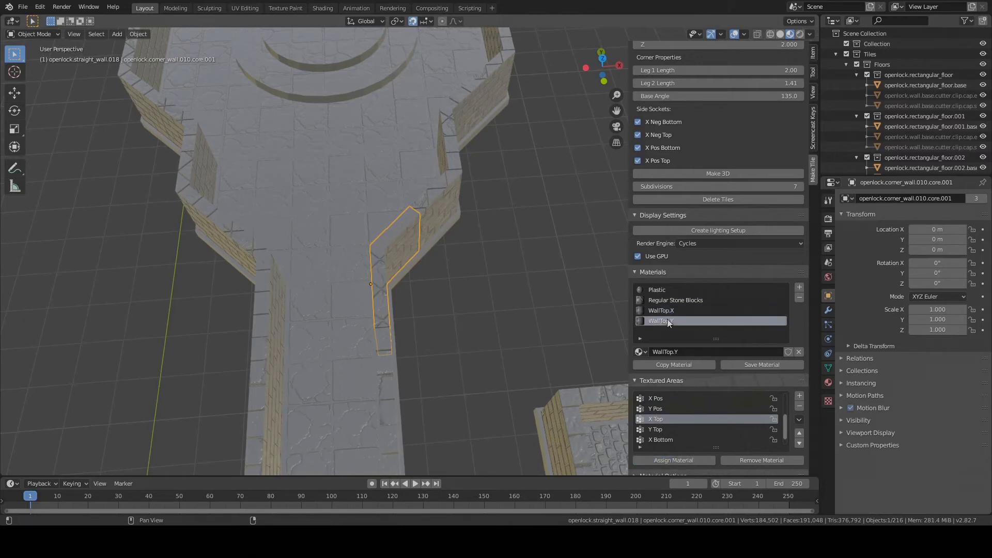
{"action": "left_click", "coordinate": [659, 436]}
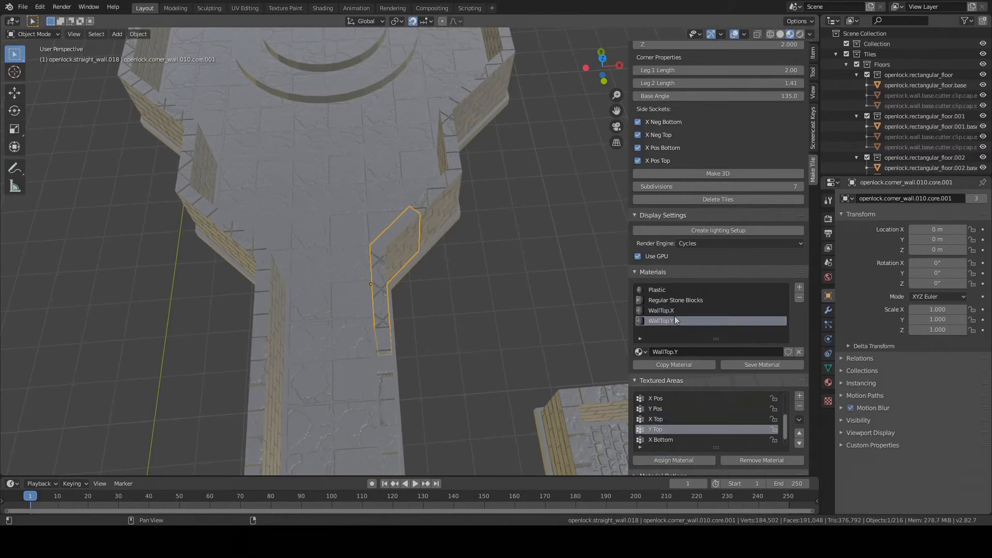
{"action": "left_click", "coordinate": [681, 462]}
Try a Z rotation of 45 on the WallTop.Y material and undo it.
{"action": "scroll", "coordinate": [378, 274], "scroll_direction": "up", "scroll_amount": 2}
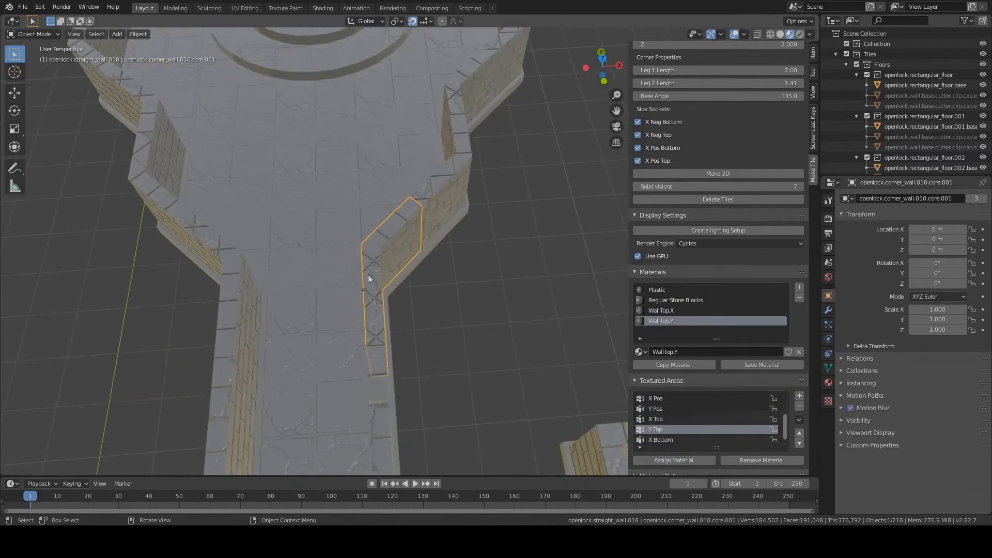
{"action": "middle_click_drag", "start_coordinate": [383, 288], "coordinate": [382, 257]}
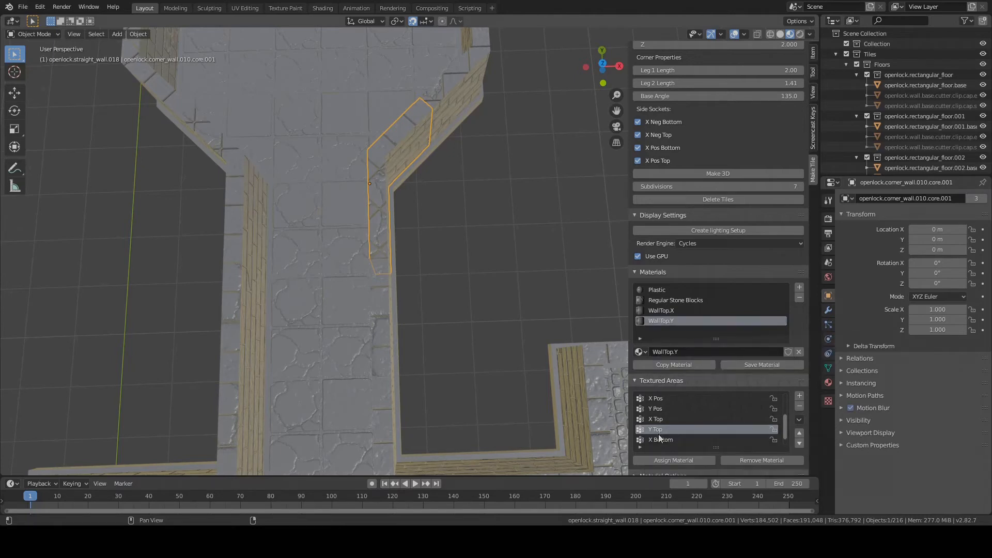
{"action": "scroll", "coordinate": [724, 425], "scroll_direction": "down", "scroll_amount": 1}
{"action": "scroll", "coordinate": [735, 467], "scroll_direction": "down", "scroll_amount": 4}
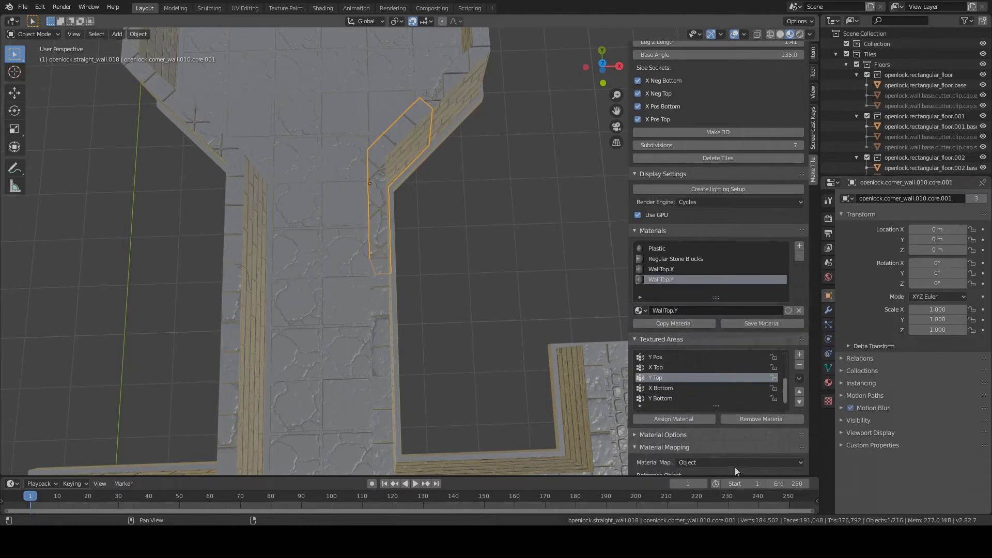
{"action": "scroll", "coordinate": [719, 389], "scroll_direction": "down", "scroll_amount": 5}
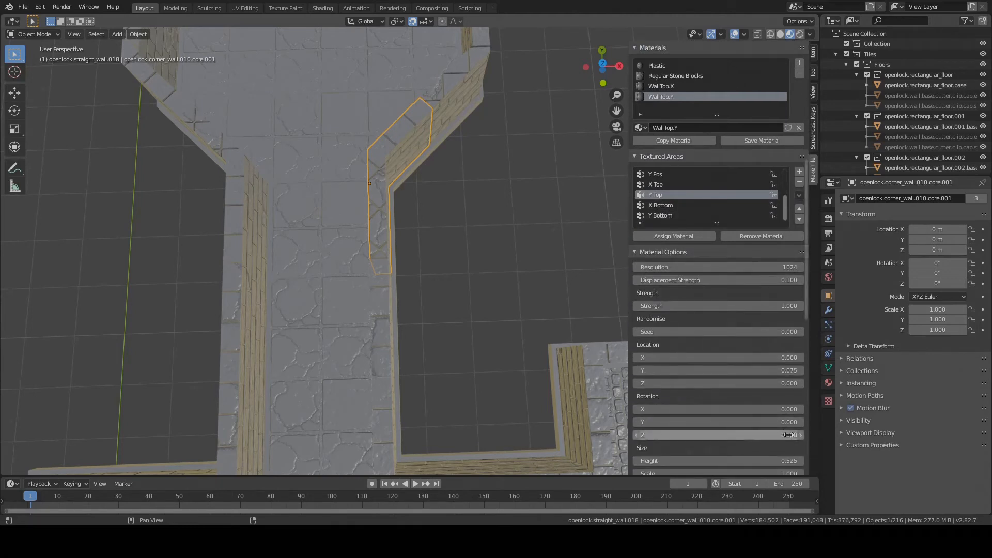
{"action": "left_click", "coordinate": [787, 436]}
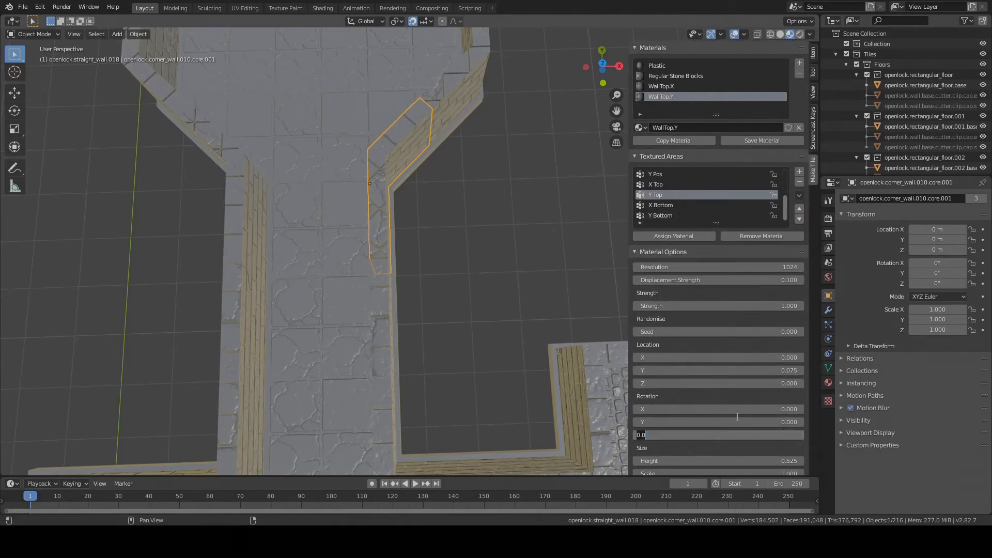
{"action": "type", "text": "45"}
{"action": "key", "text": "Return"}
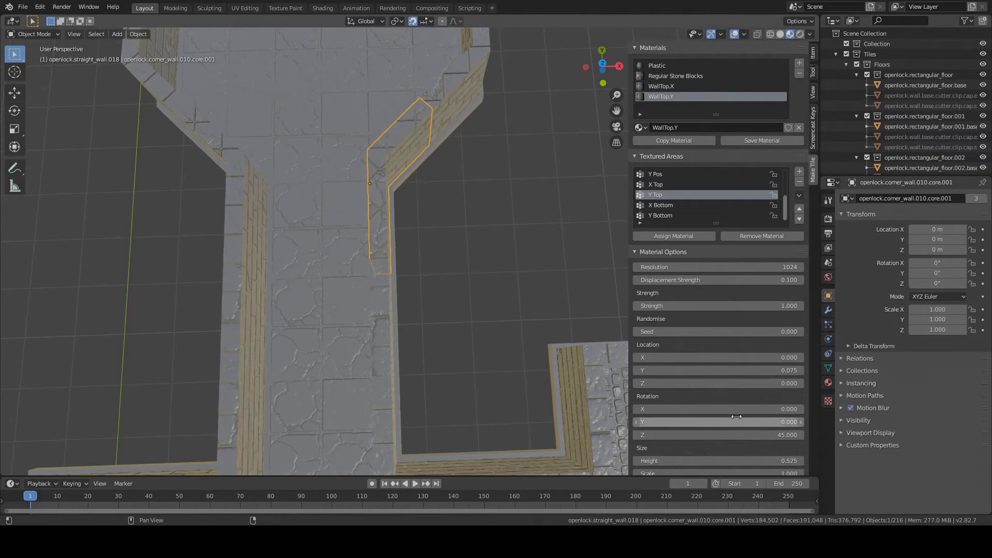
{"action": "key", "text": "ctrl+z"}
Set the Z rotation of the corner wall's WallTop.X material to 45.
{"action": "left_click", "coordinate": [660, 185]}
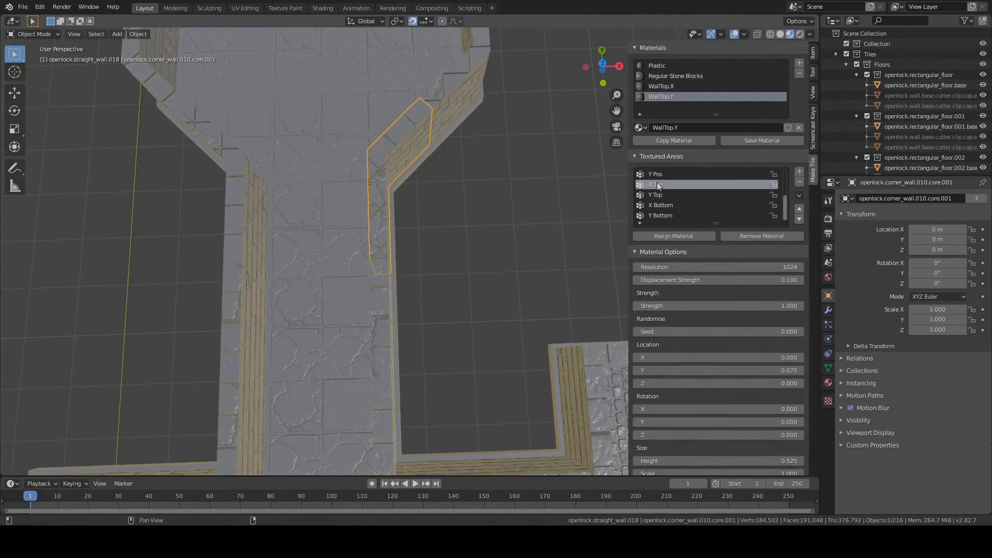
{"action": "left_click", "coordinate": [700, 423]}
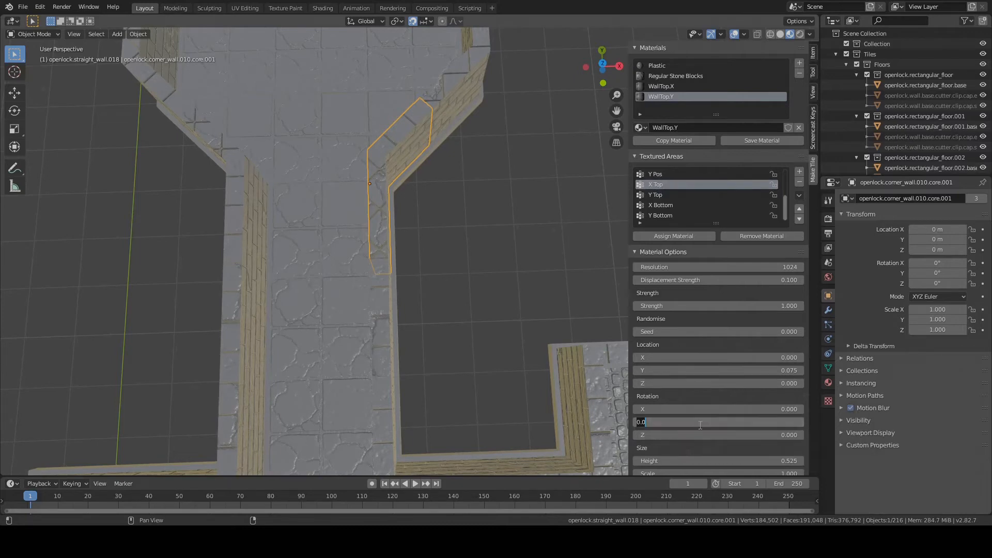
{"action": "left_click", "coordinate": [667, 90]}
{"action": "left_click", "coordinate": [665, 89]}
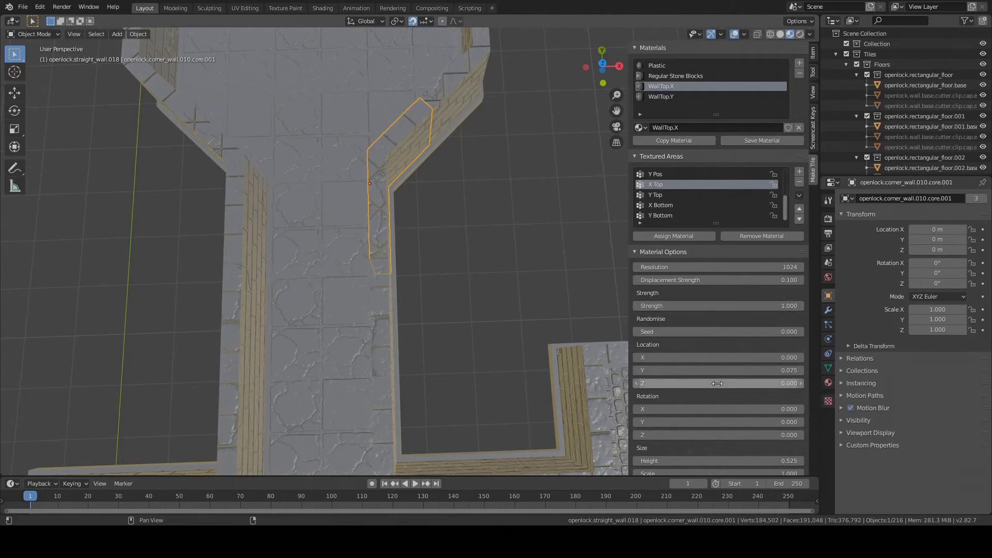
{"action": "left_click", "coordinate": [727, 435]}
{"action": "type", "text": "45"}
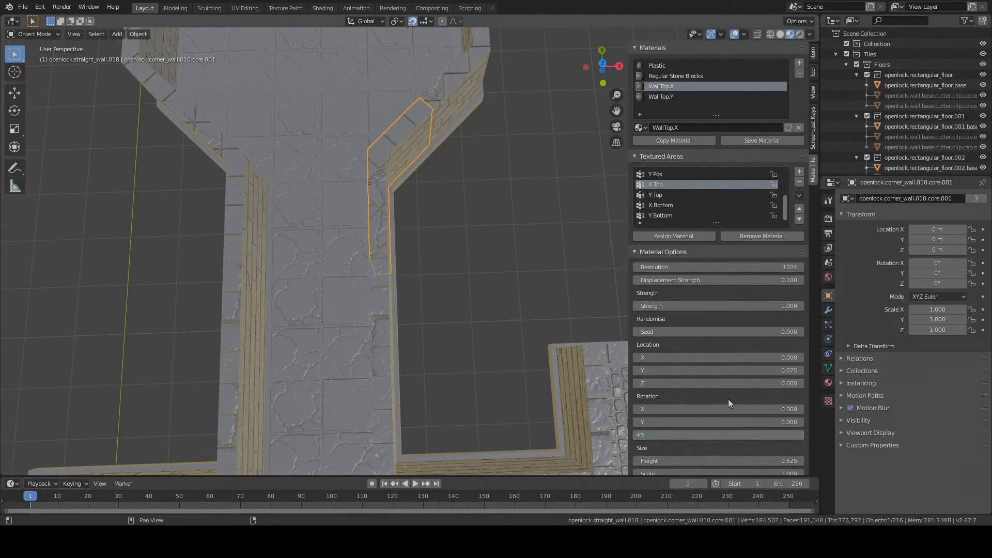
{"action": "key", "text": "Return"}
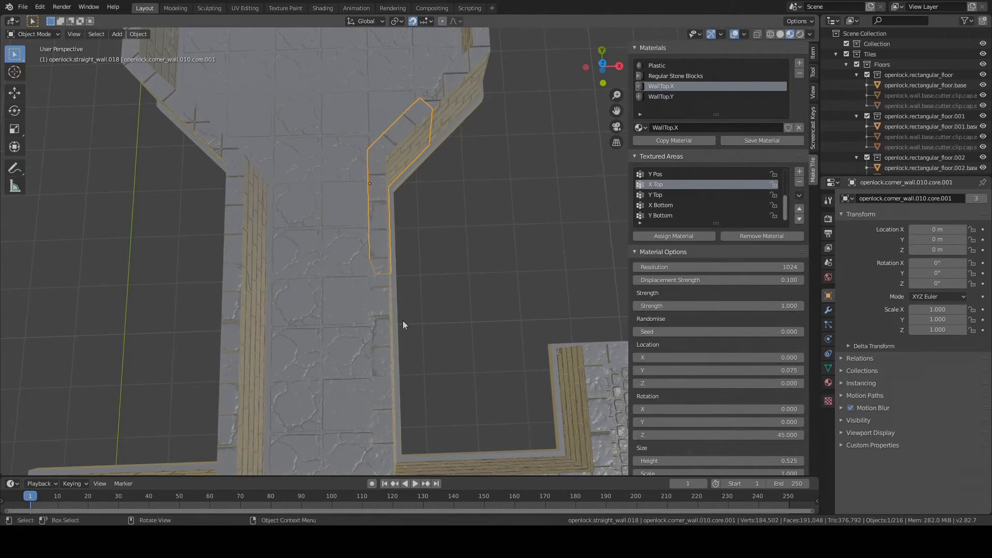
Add the other seven angled corner wall cores around the stepped-platform room to the selection, keeping the WallTop.X/WallTop.Y corner wall active.
{"action": "middle_click_drag", "start_coordinate": [423, 221], "coordinate": [458, 203]}
{"action": "scroll", "coordinate": [449, 203], "scroll_direction": "down", "scroll_amount": 2}
{"action": "middle_click_drag", "start_coordinate": [362, 308], "coordinate": [333, 290]}
{"action": "left_click", "coordinate": [228, 357], "text": "shift"}
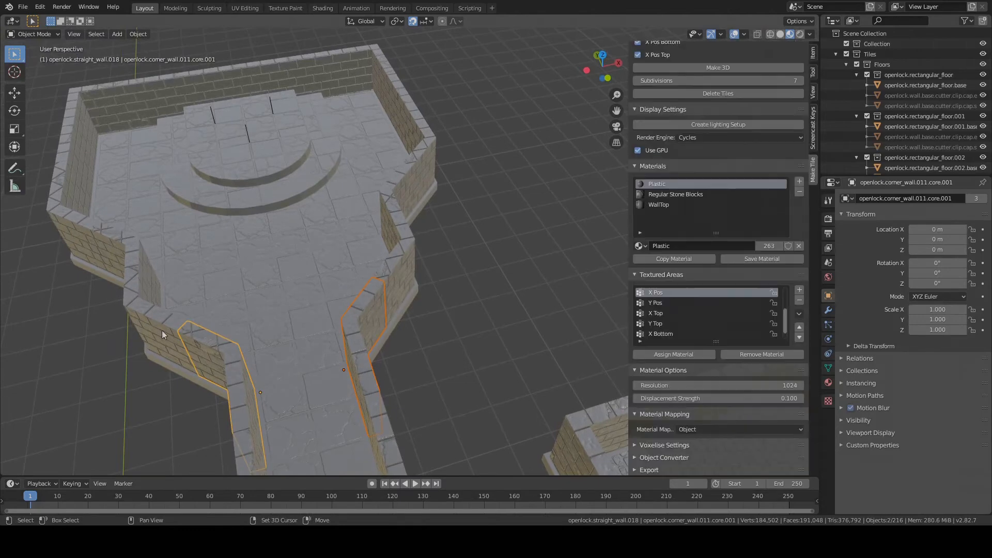
{"action": "left_click", "coordinate": [150, 313], "text": "shift"}
{"action": "left_click", "coordinate": [131, 249], "text": "shift"}
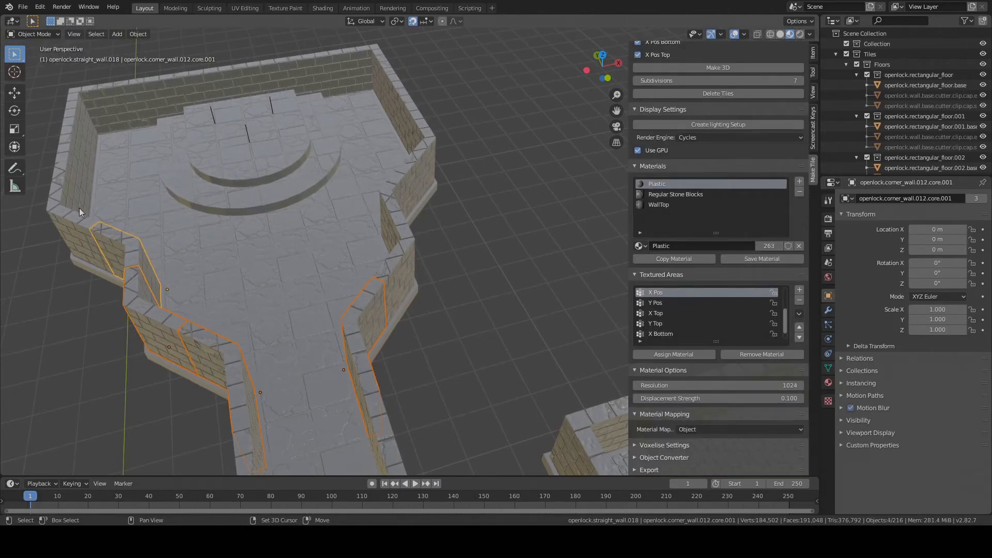
{"action": "left_click", "coordinate": [56, 215], "text": "shift"}
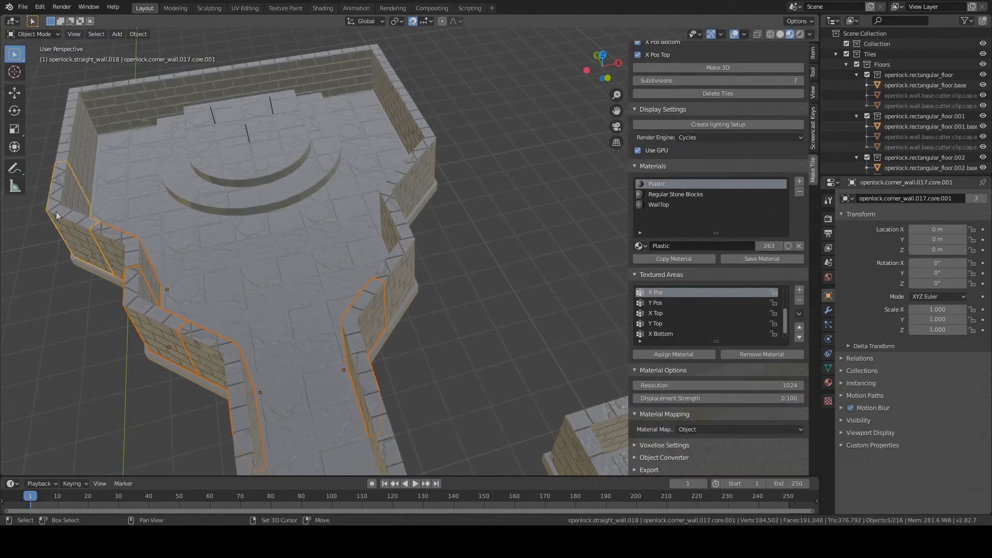
{"action": "left_click", "coordinate": [404, 259], "text": "shift"}
{"action": "left_click", "coordinate": [399, 180], "text": "shift"}
{"action": "left_click", "coordinate": [433, 144], "text": "shift"}
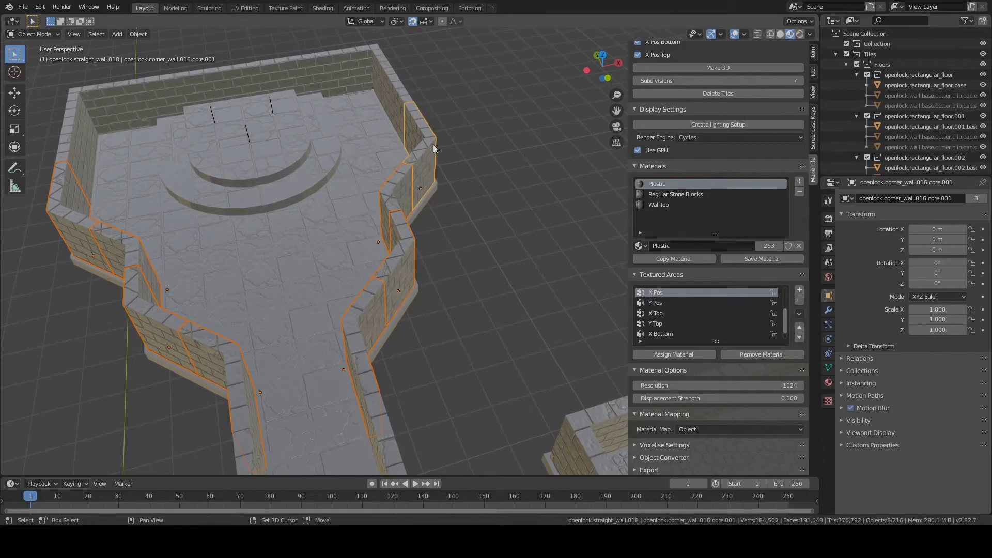
{"action": "left_click", "coordinate": [357, 328], "text": "shift"}
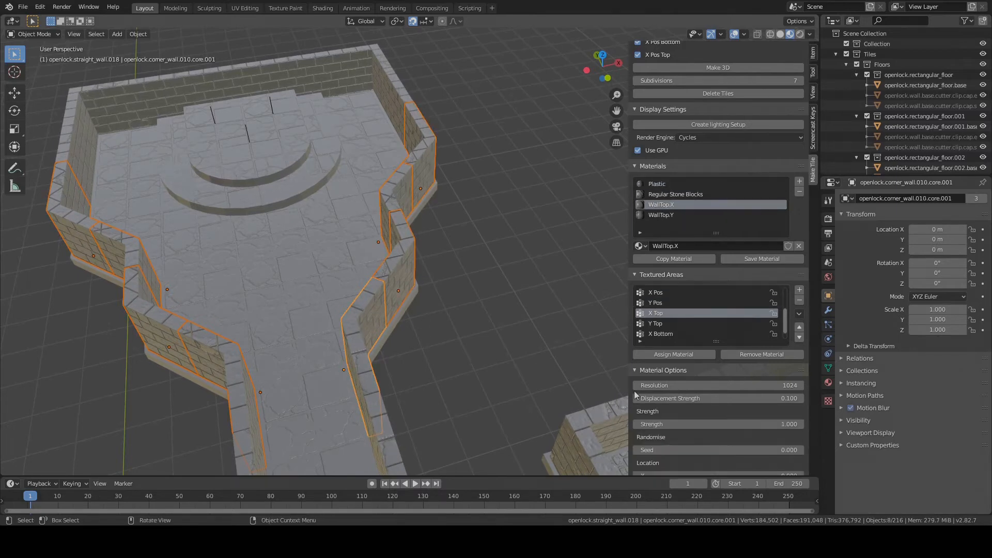
Assign WallTop.X to the X Top areas and WallTop.Y to the Y Top areas of the selected corner walls, and deselect everything.
{"action": "left_click", "coordinate": [671, 354]}
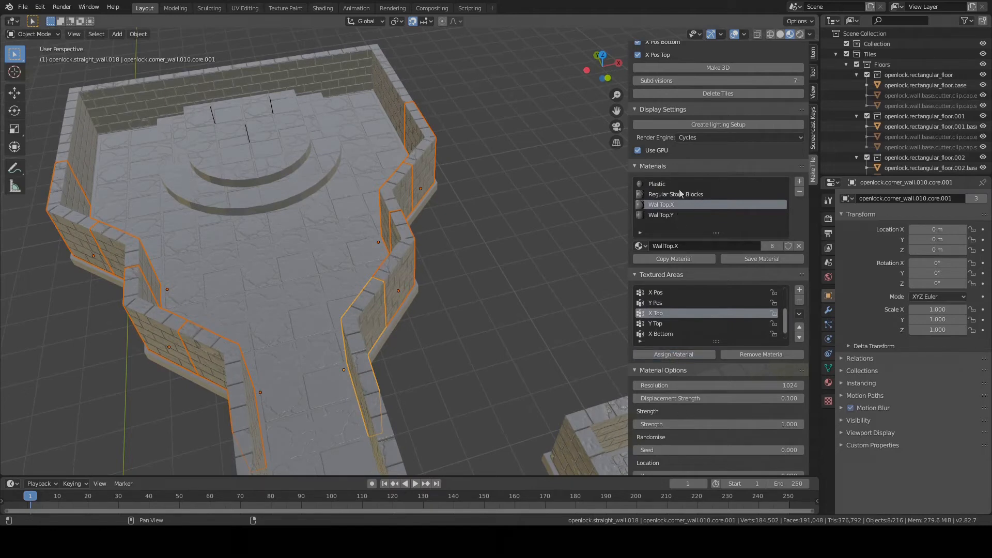
{"action": "left_click", "coordinate": [667, 218]}
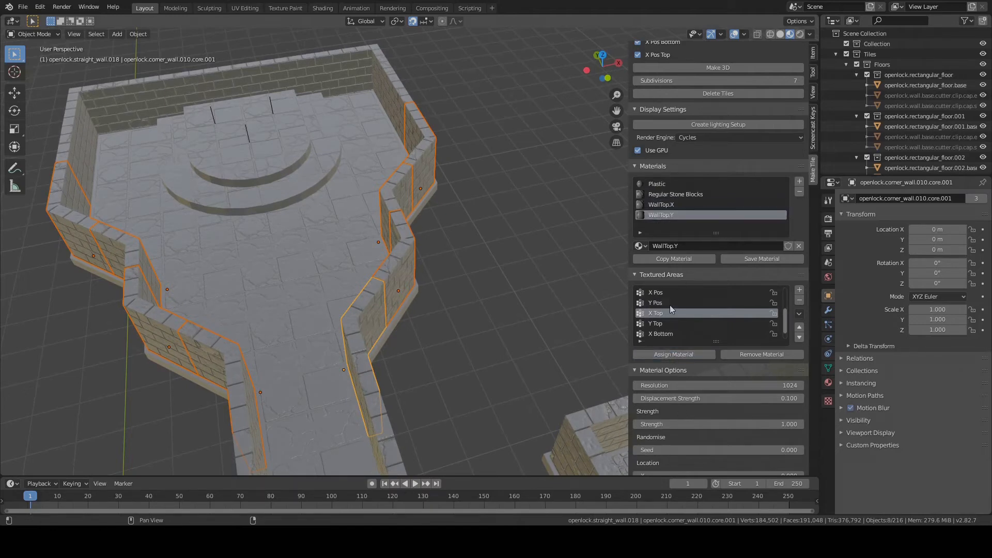
{"action": "left_click", "coordinate": [657, 325]}
{"action": "left_click", "coordinate": [681, 354]}
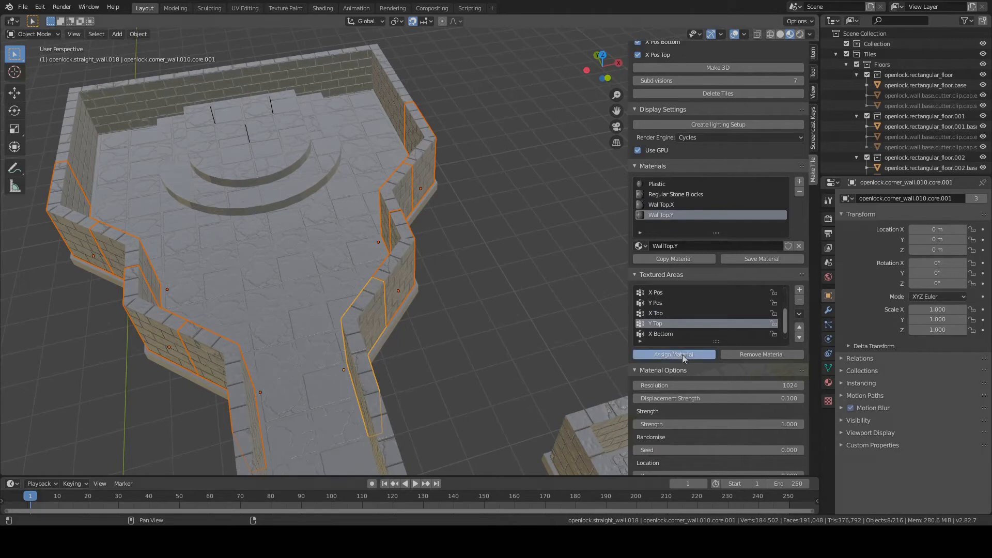
{"action": "left_click", "coordinate": [437, 314]}
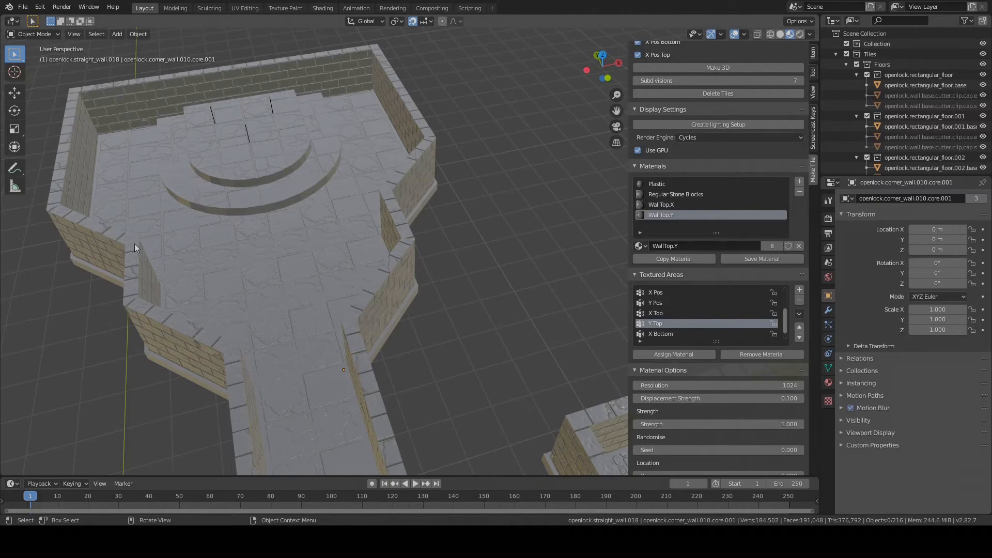
Select the outward-pointing corner wall core directly beyond the corridor's right-hand corner and frame its wall top from above.
{"action": "left_click", "coordinate": [412, 243]}
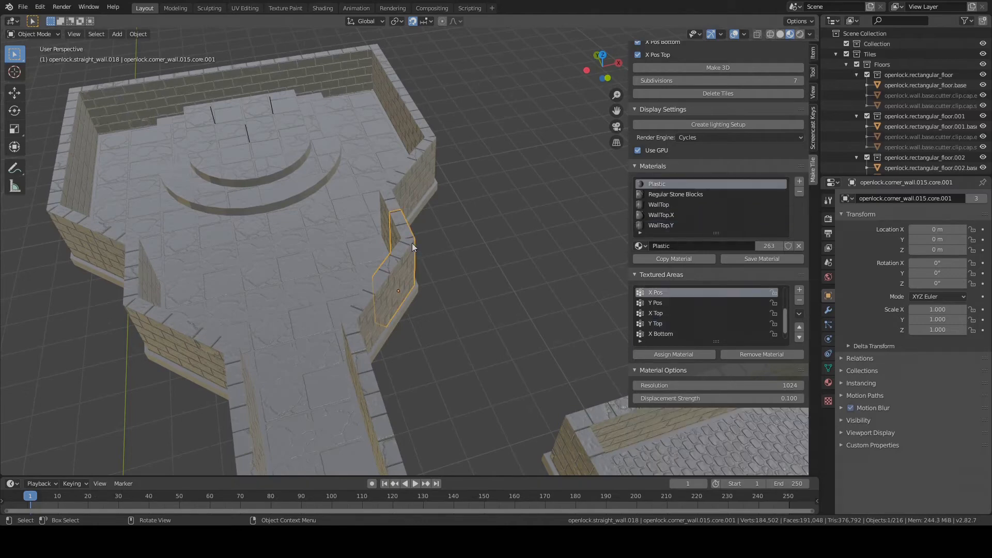
{"action": "middle_click_drag", "start_coordinate": [439, 255], "coordinate": [398, 289]}
{"action": "key", "text": "KP_Decimal"}
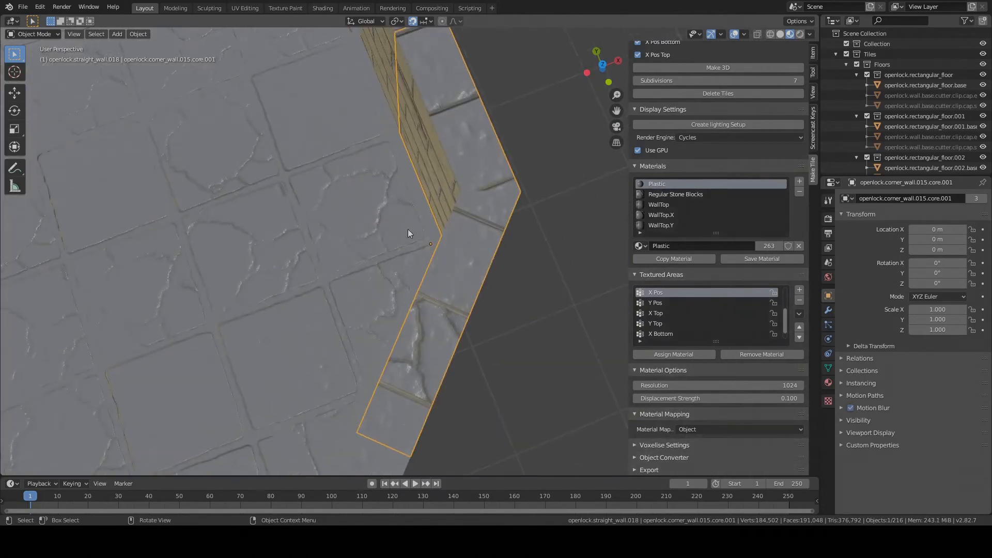
{"action": "middle_click_drag", "start_coordinate": [408, 228], "coordinate": [497, 263]}
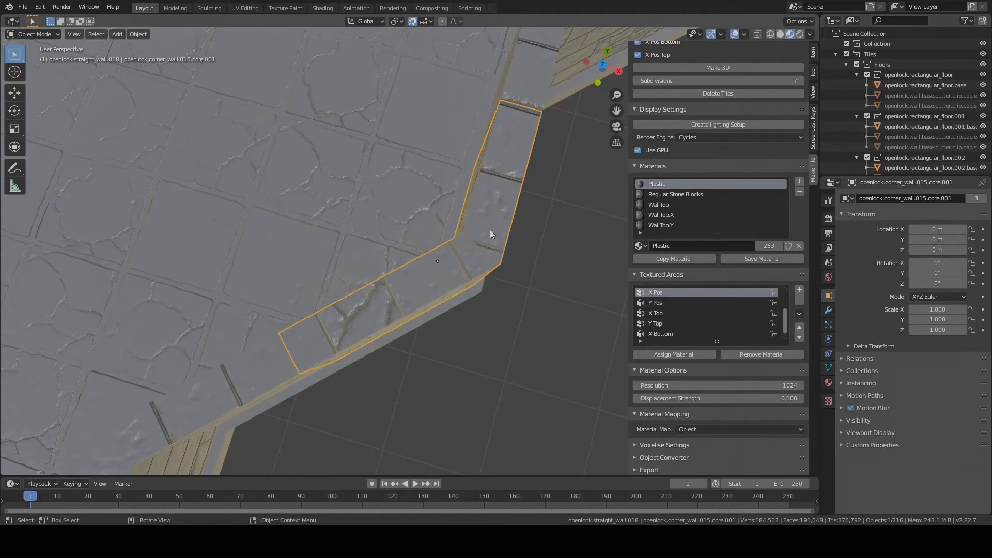
{"action": "scroll", "coordinate": [471, 205], "scroll_direction": "down", "scroll_amount": 3}
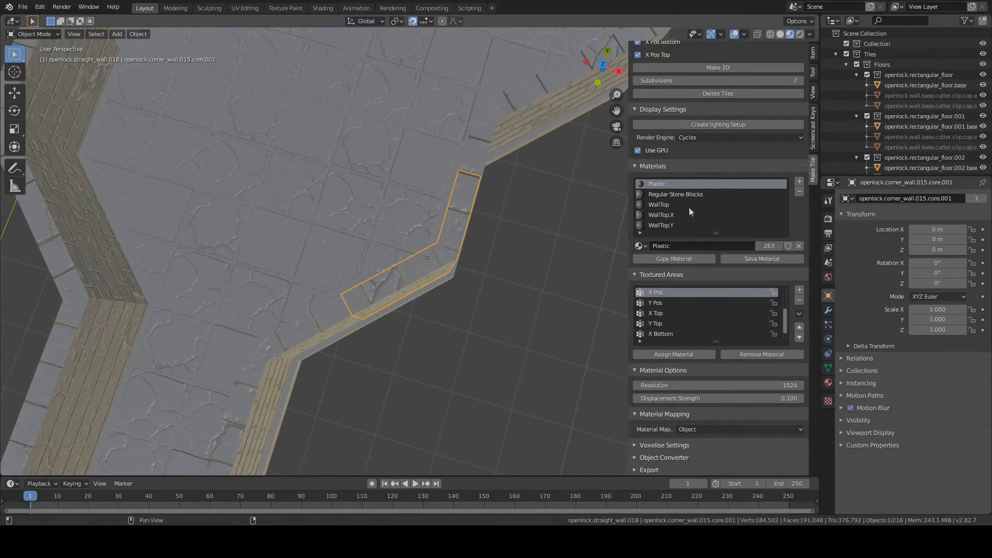
Try an X location of 0.100 on the WallTop.X material and return it to 0.
{"action": "left_click", "coordinate": [669, 215]}
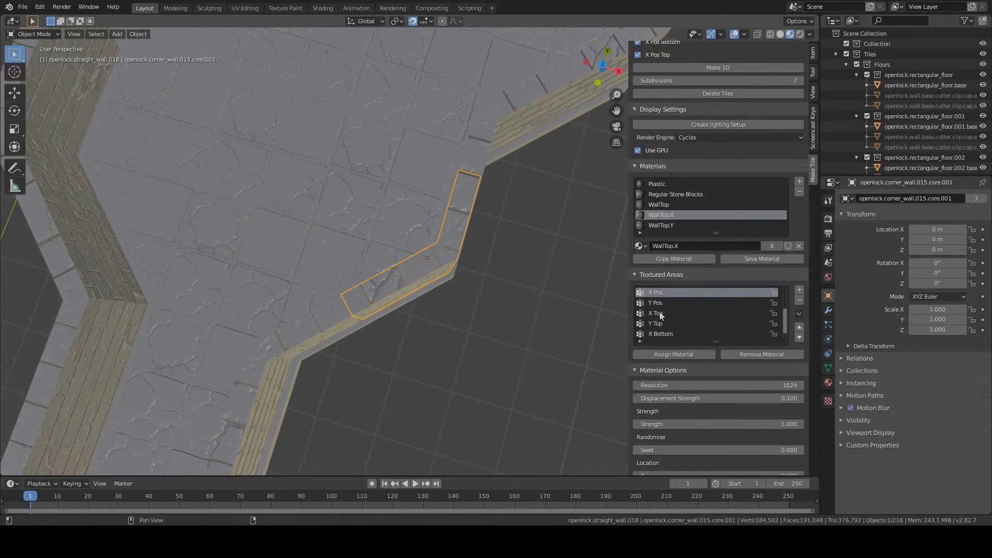
{"action": "left_click", "coordinate": [659, 312]}
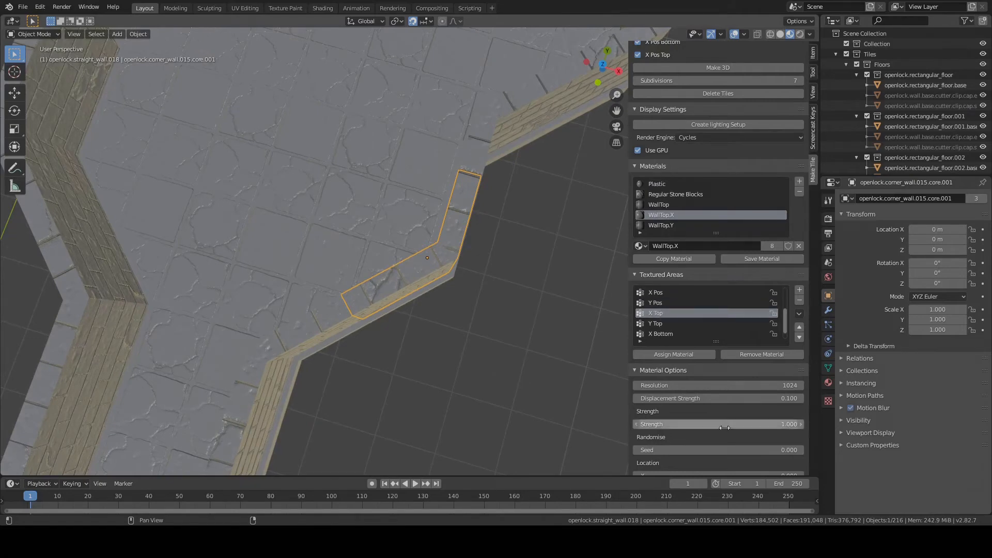
{"action": "scroll", "coordinate": [760, 439], "scroll_direction": "down", "scroll_amount": 4}
{"action": "scroll", "coordinate": [768, 441], "scroll_direction": "down", "scroll_amount": 4}
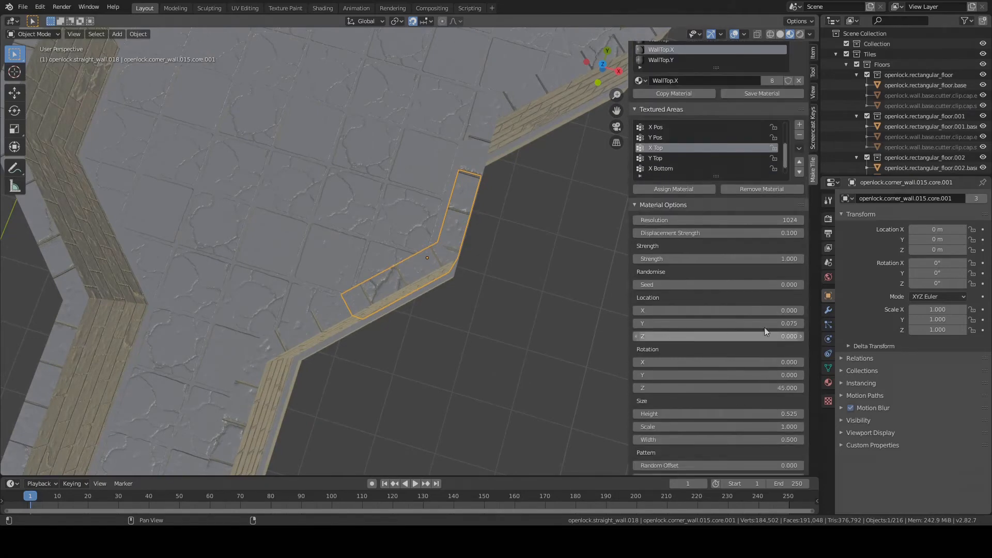
{"action": "left_click", "coordinate": [803, 310]}
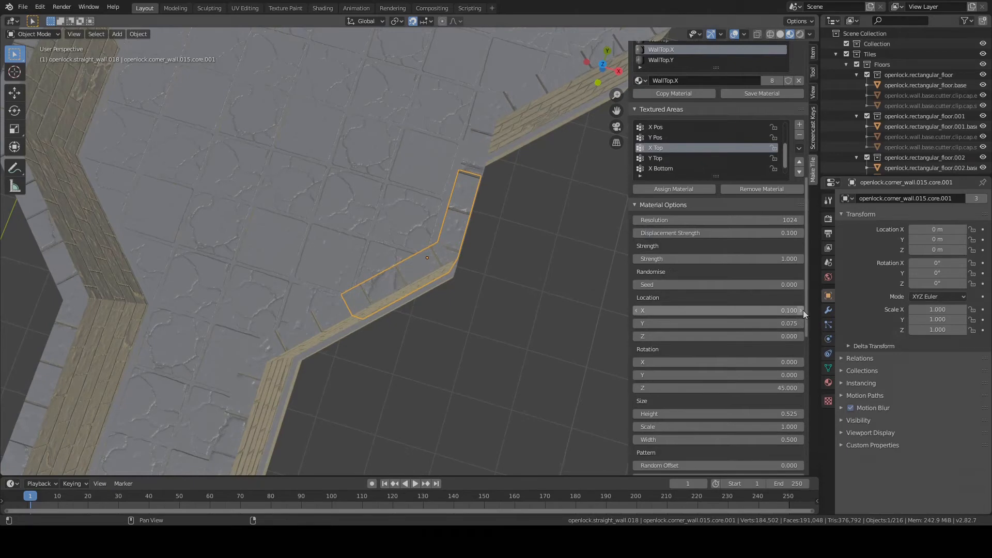
{"action": "left_click", "coordinate": [634, 310]}
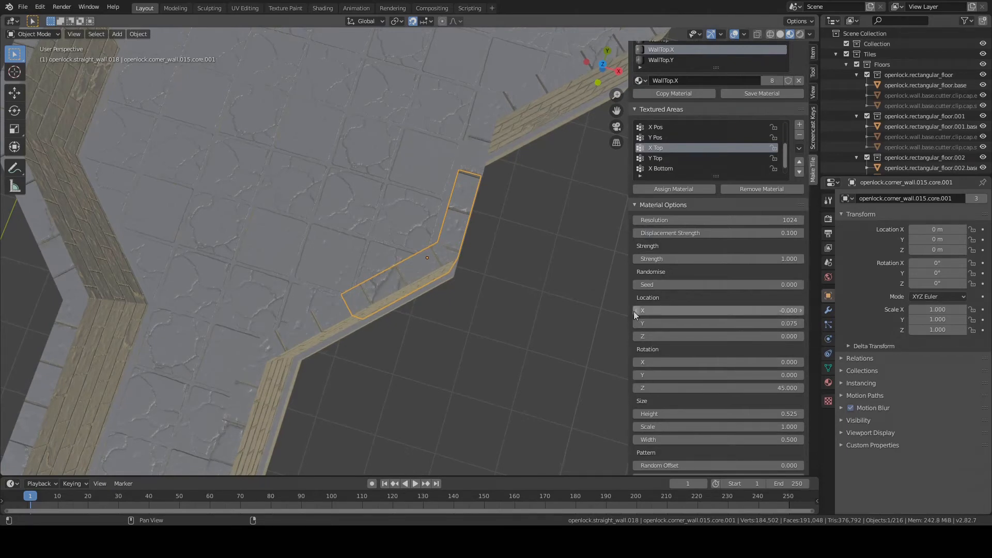
Replace WallTop.Y on the selected corner wall with its copy, WallTop.Y.001, and assign the copy to the Y Top area.
{"action": "left_click", "coordinate": [653, 159]}
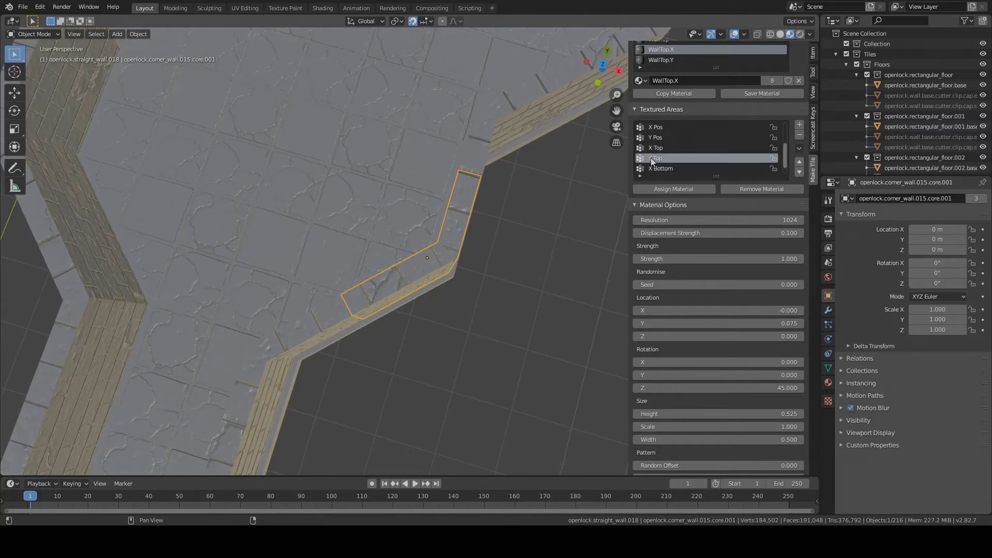
{"action": "left_click", "coordinate": [665, 60]}
{"action": "scroll", "coordinate": [684, 62], "scroll_direction": "up", "scroll_amount": 2}
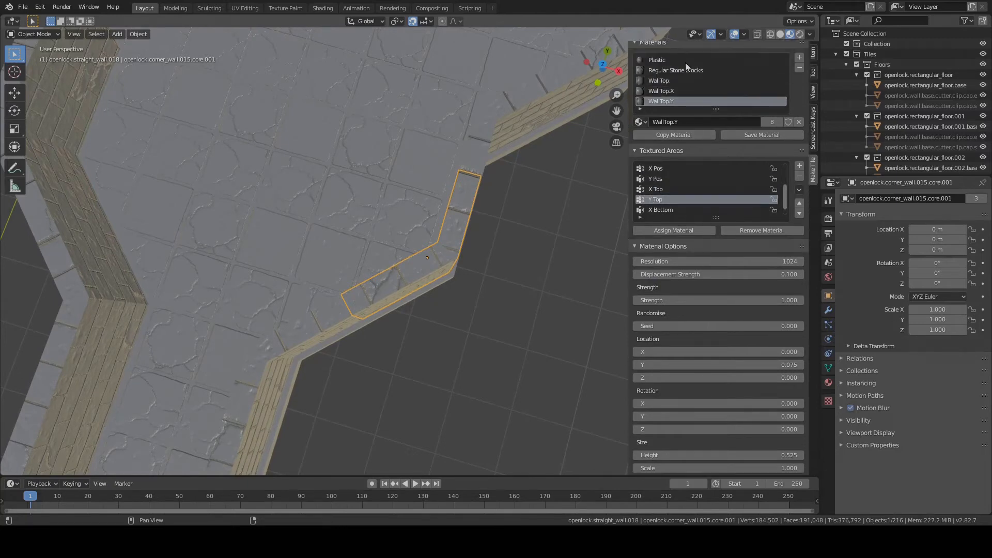
{"action": "scroll", "coordinate": [685, 63], "scroll_direction": "up", "scroll_amount": 3}
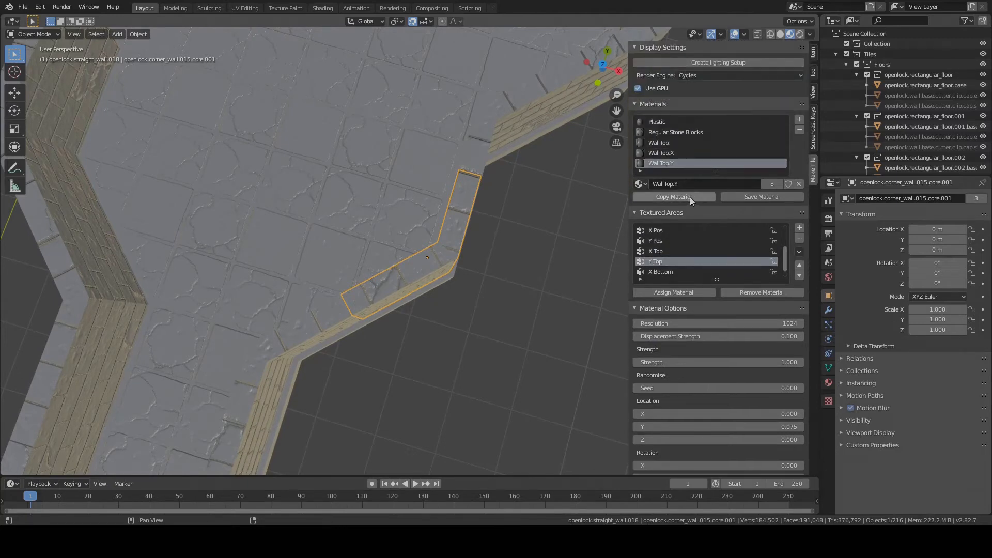
{"action": "left_click", "coordinate": [686, 197]}
{"action": "scroll", "coordinate": [693, 144], "scroll_direction": "down", "scroll_amount": 1}
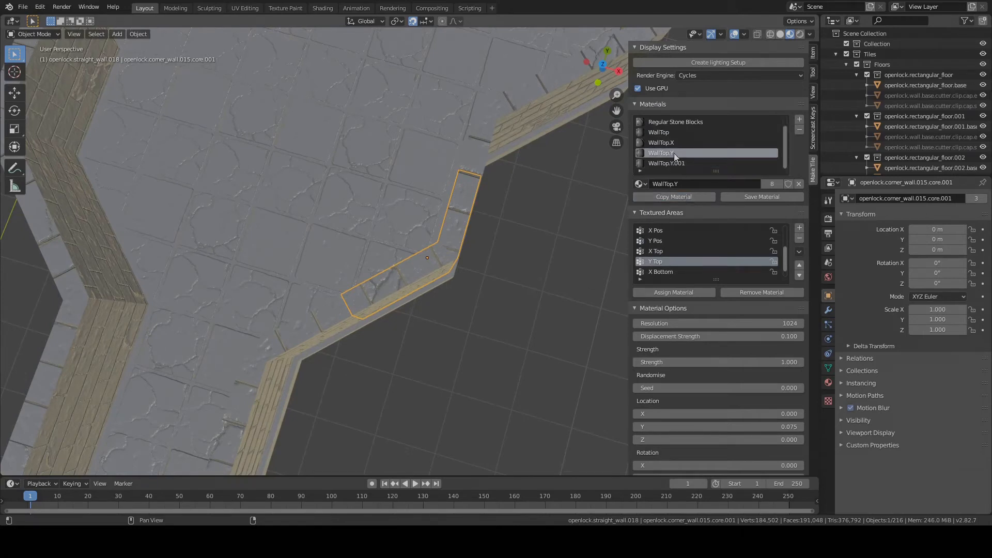
{"action": "left_click", "coordinate": [799, 130]}
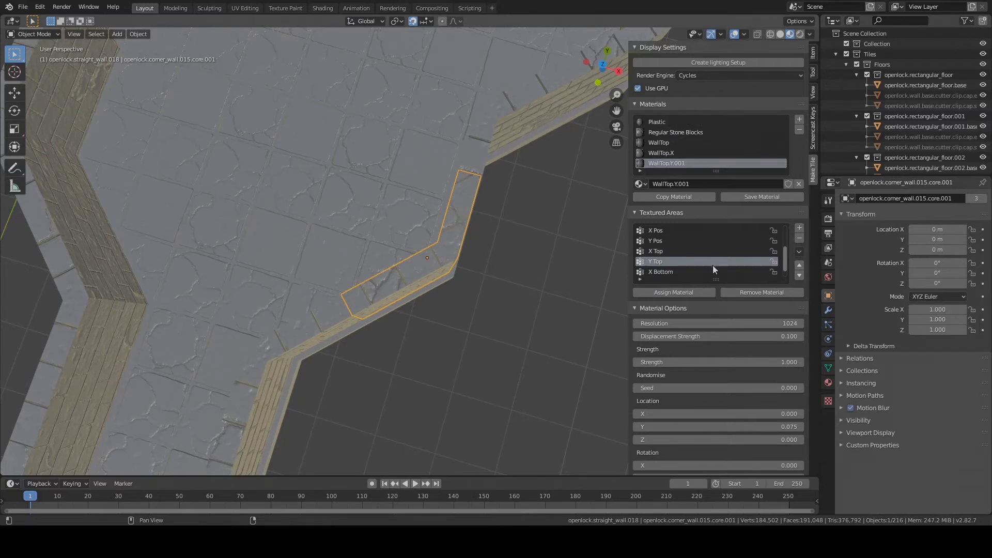
{"action": "left_click", "coordinate": [664, 293]}
Set the Y location of the WallTop.Y.001 material to 1.
{"action": "left_click", "coordinate": [739, 427]}
{"action": "type", "text": "0.1"}
{"action": "key", "text": "Return"}
{"action": "left_click", "coordinate": [674, 426]}
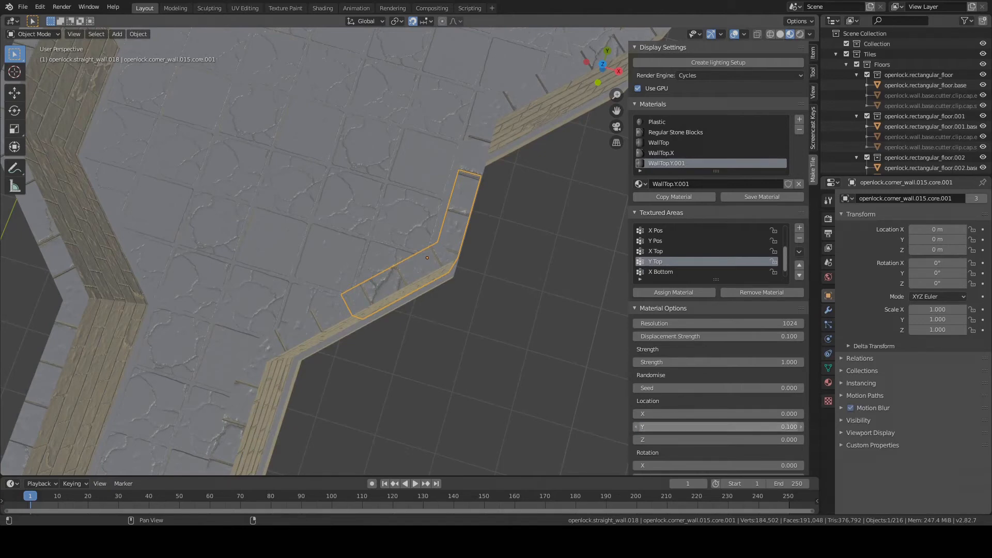
{"action": "type", "text": "1"}
{"action": "key", "text": "Return"}
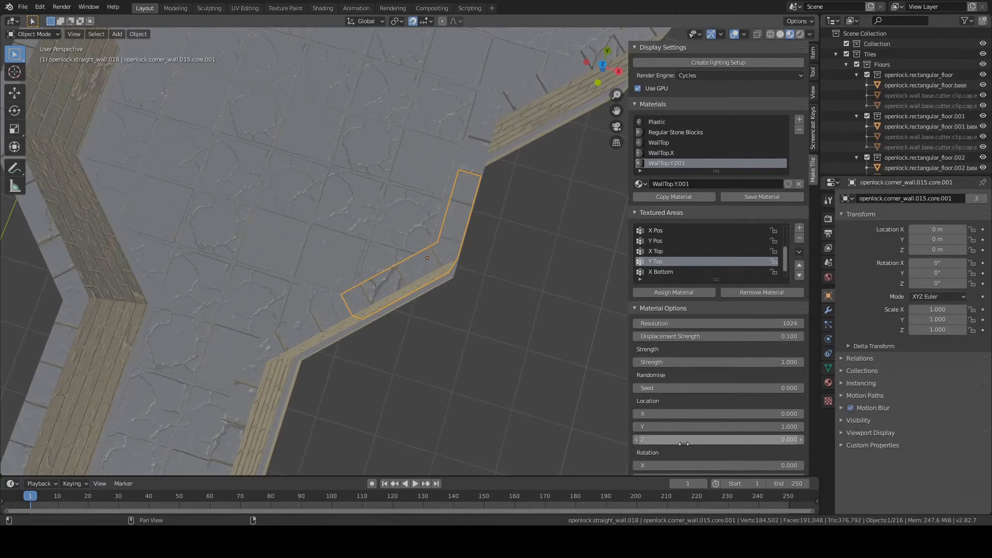
{"action": "mouse_move", "coordinate": [516, 304]}
{"action": "middle_mouse_down"}
{"action": "mouse_move", "coordinate": [507, 298]}
{"action": "mouse_move", "coordinate": [519, 298]}
{"action": "middle_mouse_up"}
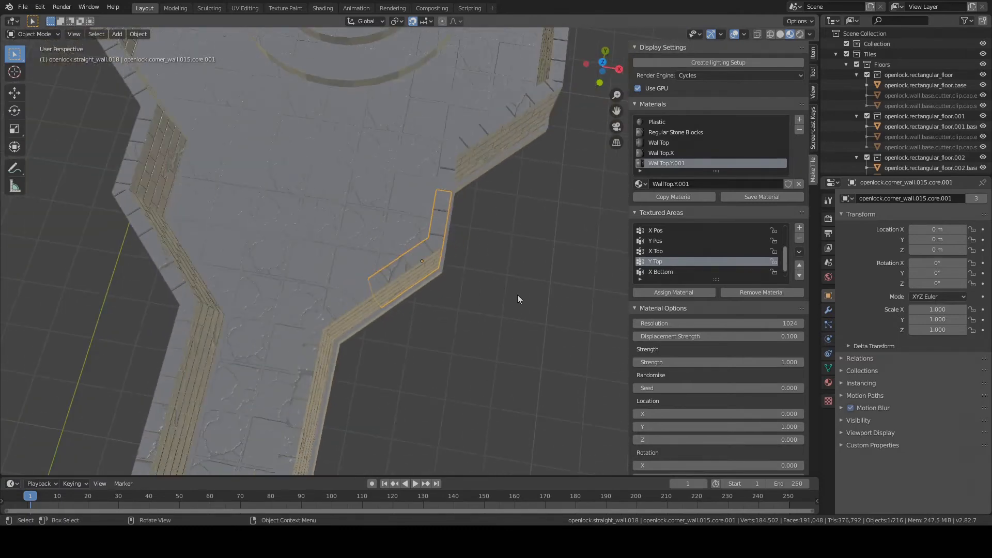
{"action": "left_click", "coordinate": [122, 187]}
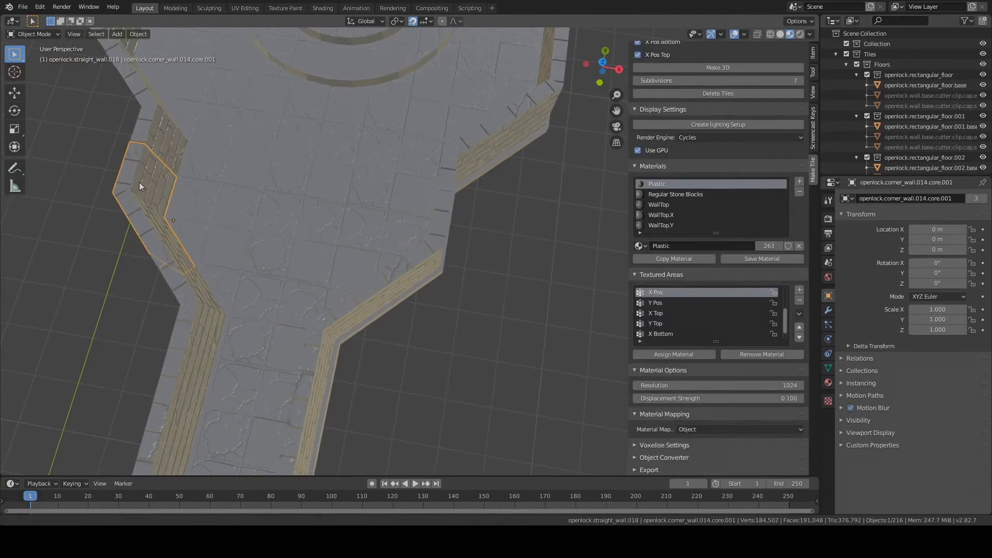
{"action": "middle_click_drag", "start_coordinate": [139, 182], "coordinate": [221, 331], "text": "shift"}
{"action": "left_click", "coordinate": [163, 153], "text": "shift"}
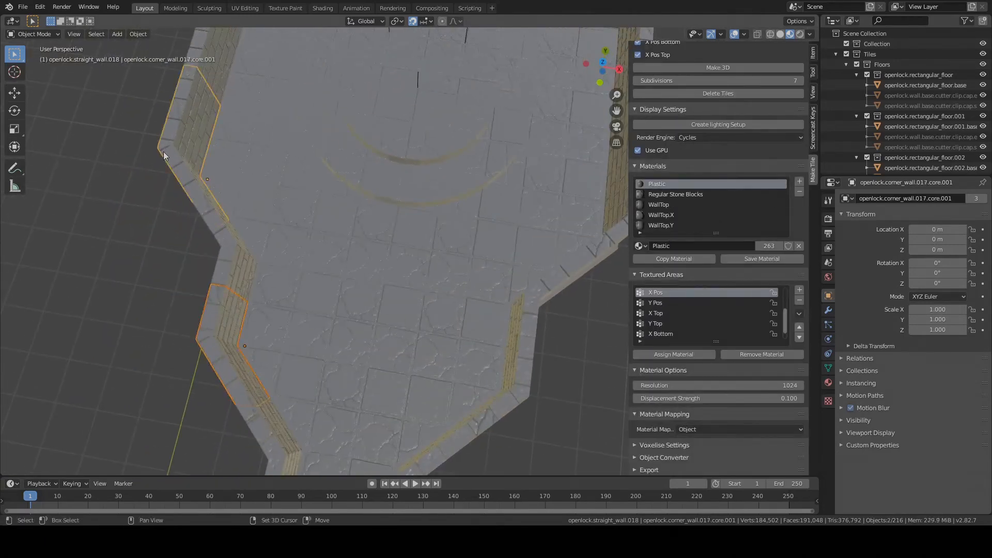
{"action": "middle_click_drag", "start_coordinate": [360, 205], "coordinate": [251, 310], "text": "shift"}
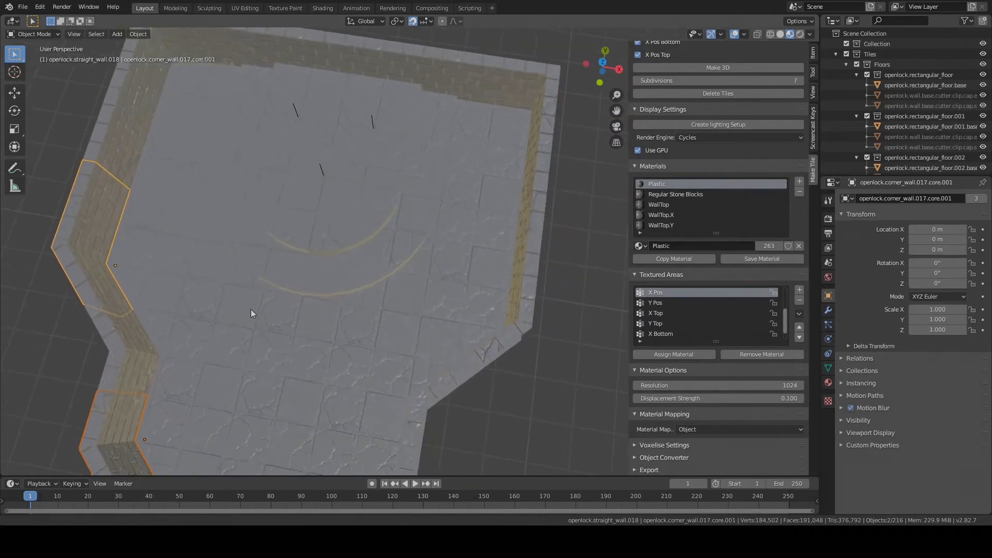
{"action": "left_click", "coordinate": [533, 331], "text": "shift"}
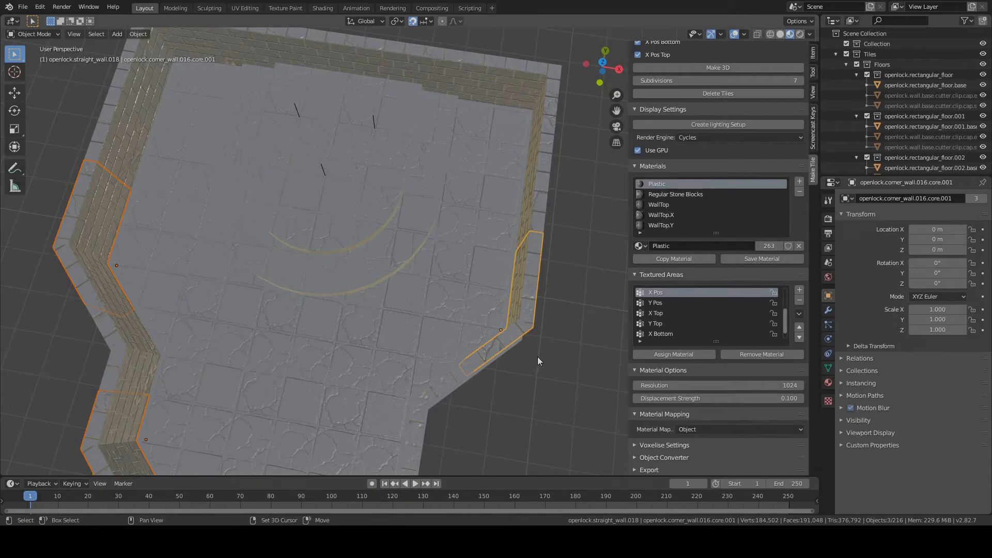
{"action": "middle_click_drag", "start_coordinate": [519, 384], "coordinate": [539, 300], "text": "shift"}
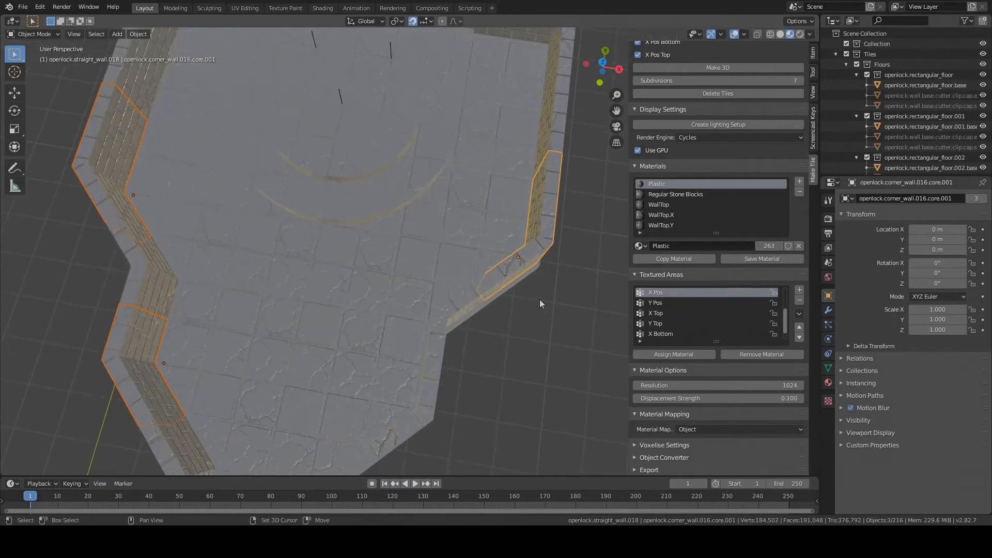
{"action": "left_click", "coordinate": [433, 404], "text": "shift"}
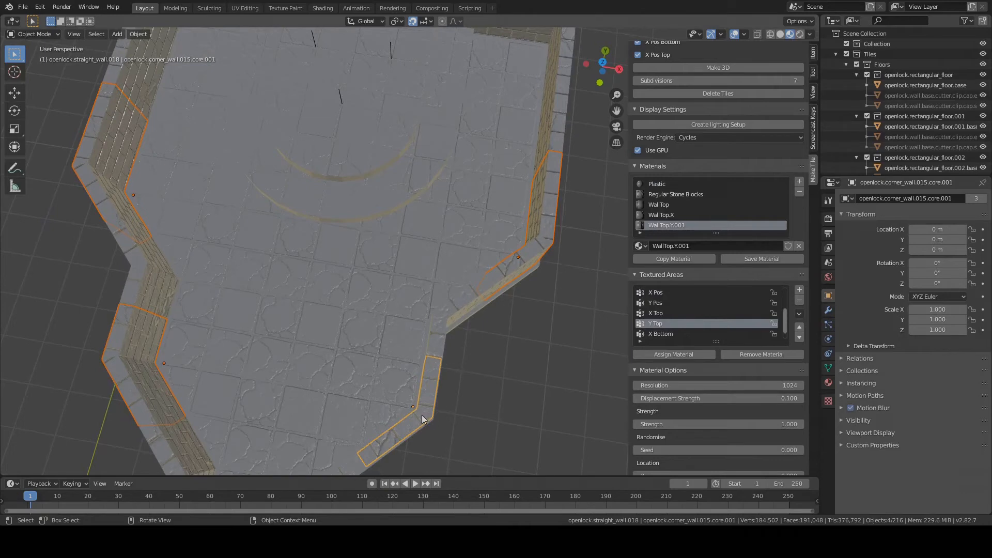
Select only the corner wall with WallTop.Y.001 and remove the unused WallTop material slot from it.
{"action": "left_click", "coordinate": [423, 417]}
{"action": "left_click", "coordinate": [659, 206]}
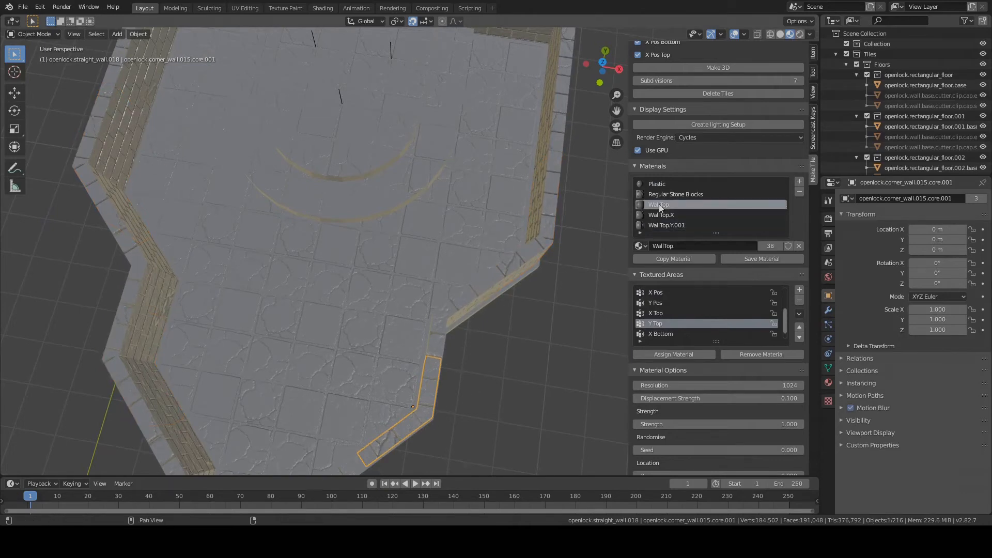
{"action": "left_click", "coordinate": [803, 191]}
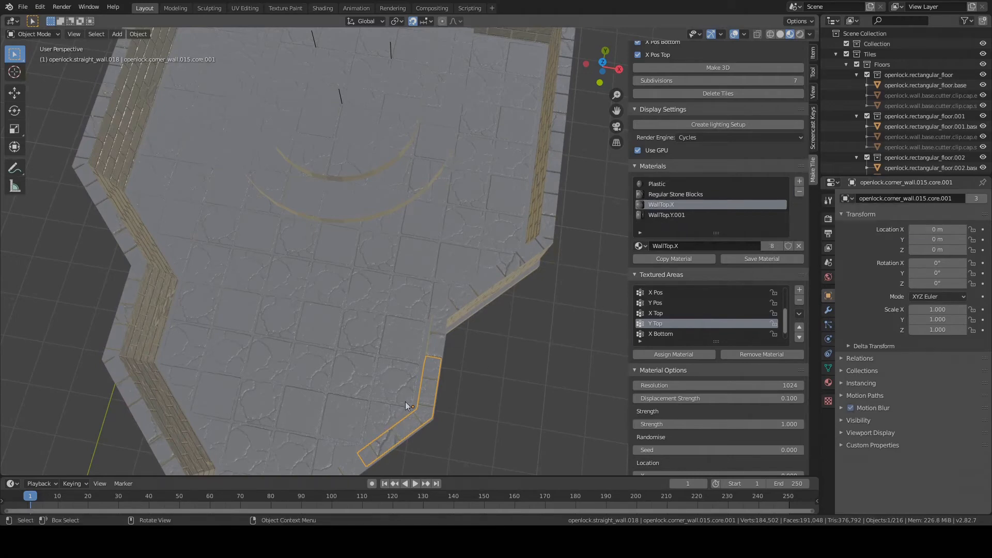
Link the materials of the corner wall that has WallTop.Y.001 to the other three matching angled corner walls around the room.
{"action": "middle_click_drag", "start_coordinate": [424, 411], "coordinate": [212, 286], "text": "shift"}
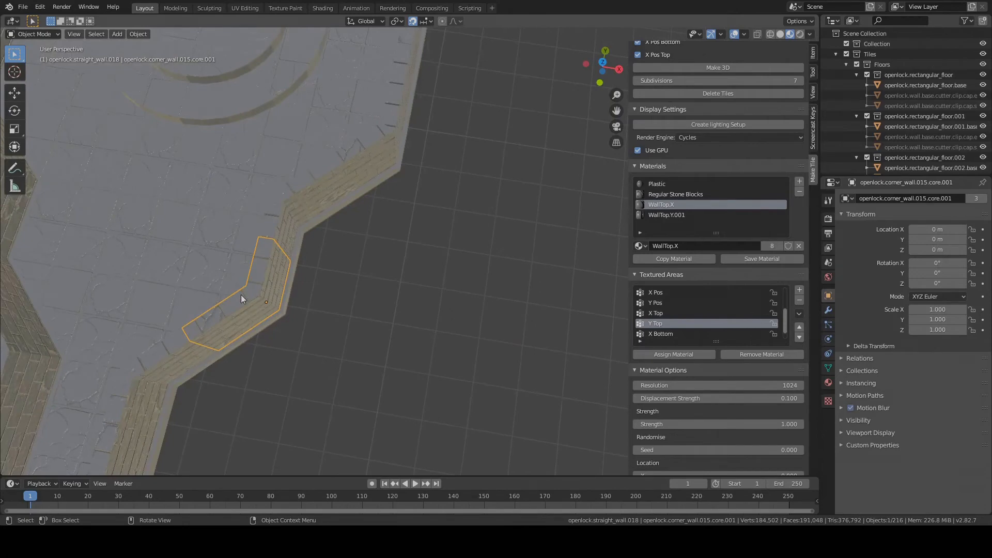
{"action": "scroll", "coordinate": [222, 299], "scroll_direction": "down", "scroll_amount": 3}
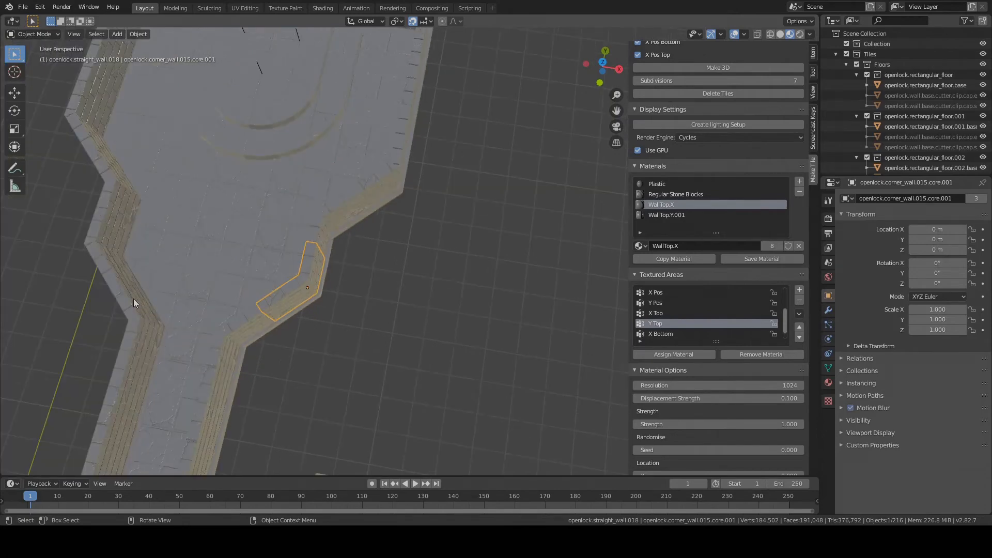
{"action": "middle_click_drag", "start_coordinate": [133, 299], "coordinate": [175, 293]}
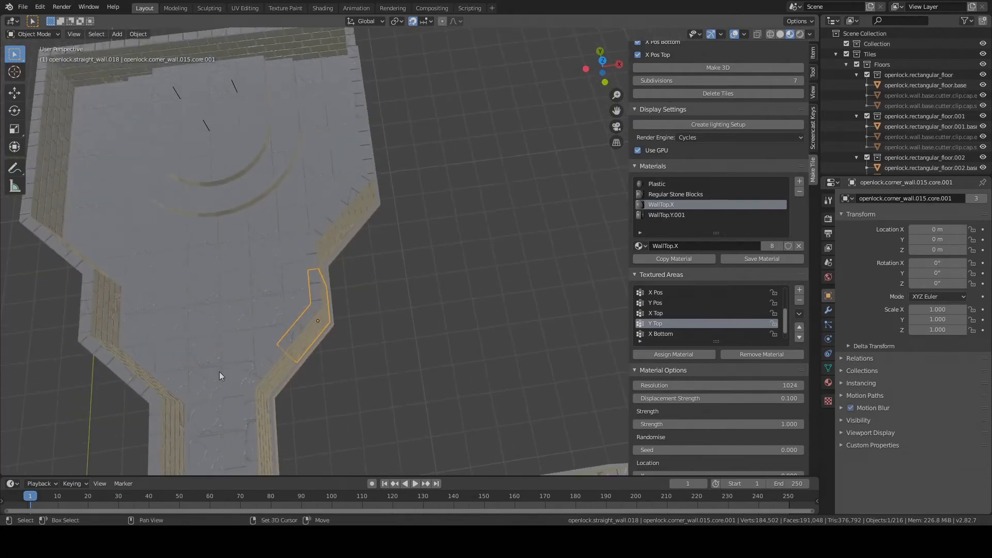
{"action": "middle_click_drag", "start_coordinate": [219, 371], "coordinate": [321, 344], "text": "shift"}
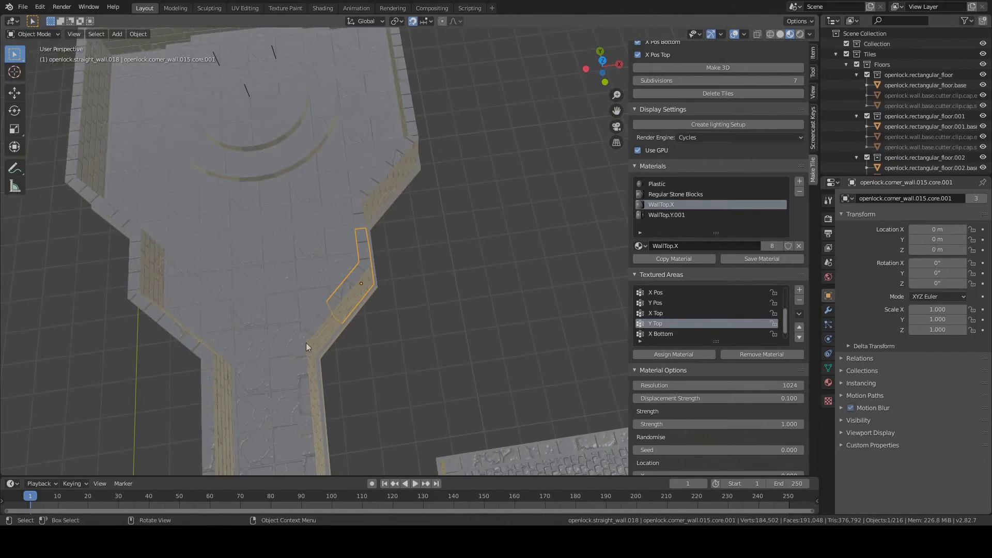
{"action": "left_click", "coordinate": [306, 343]}
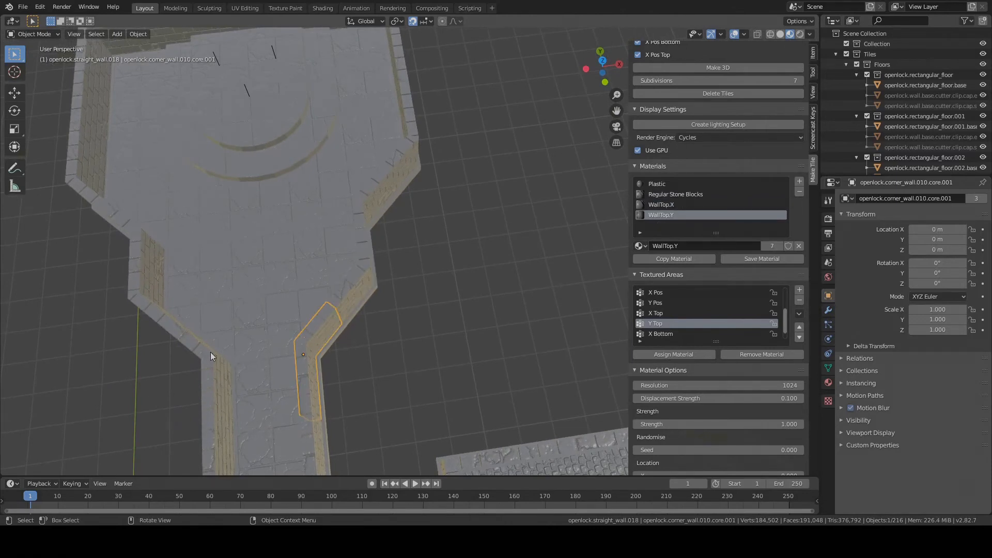
{"action": "left_click", "coordinate": [368, 269]}
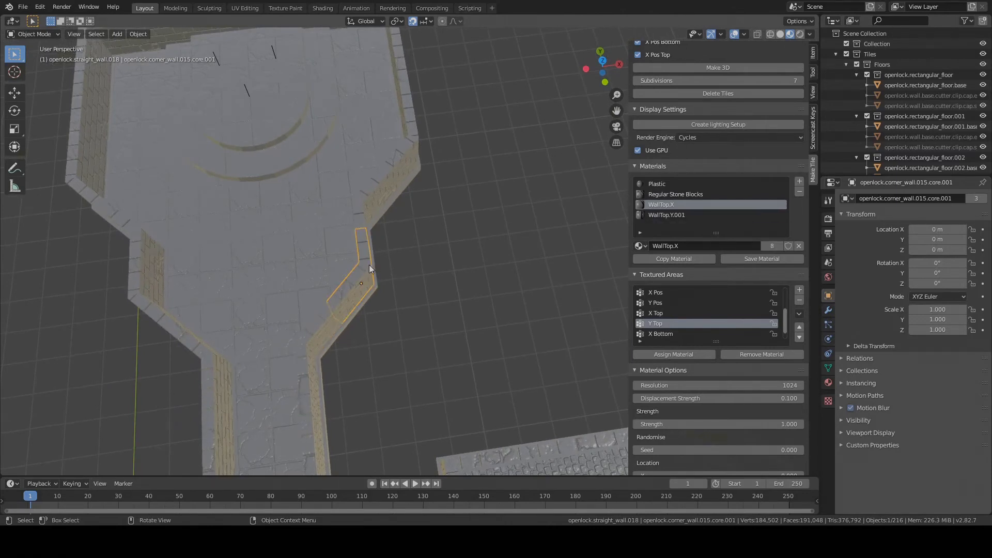
{"action": "left_click", "coordinate": [131, 294], "text": "shift"}
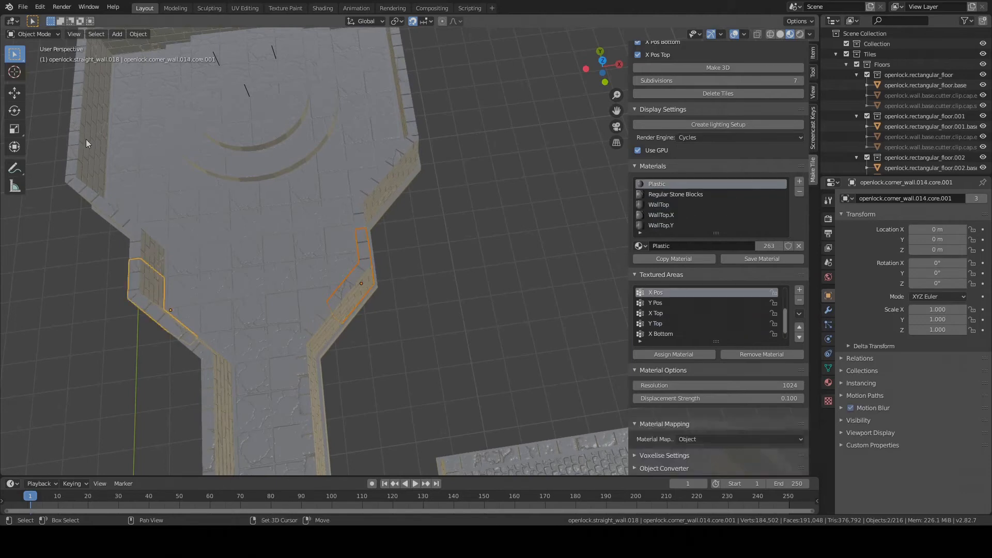
{"action": "left_click", "coordinate": [70, 177], "text": "shift"}
{"action": "left_click", "coordinate": [411, 138], "text": "shift"}
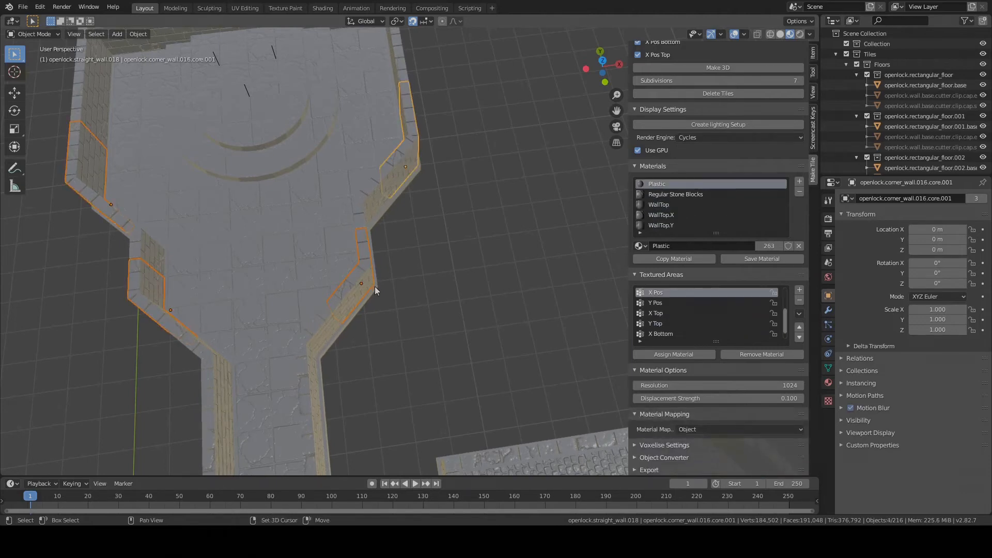
{"action": "left_click", "coordinate": [361, 270], "text": "shift"}
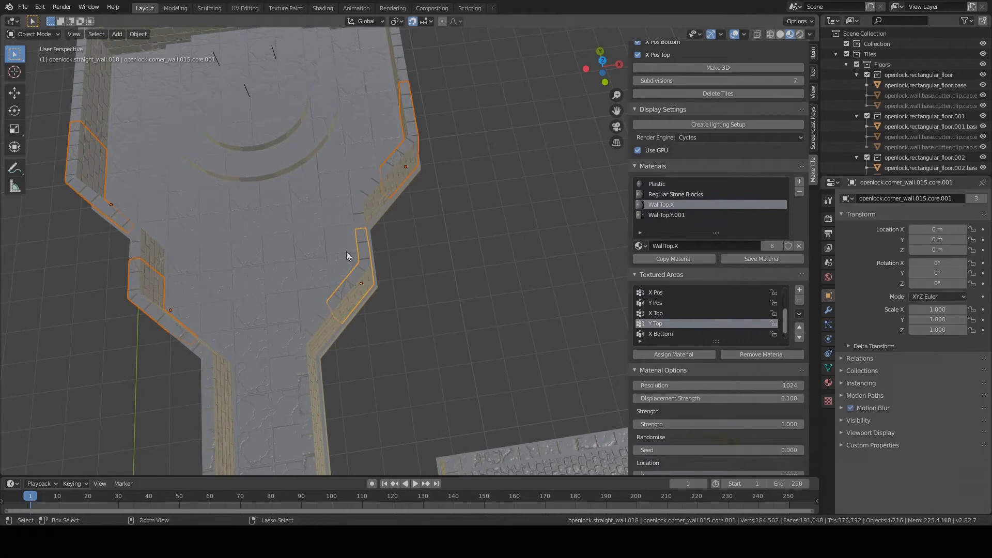
{"action": "key", "text": "ctrl+l"}
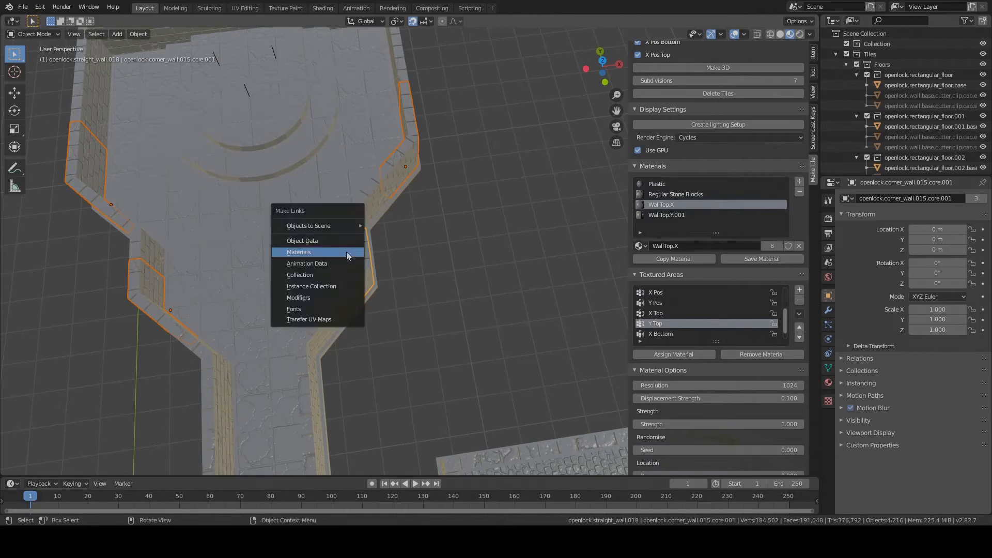
{"action": "left_click", "coordinate": [309, 253]}
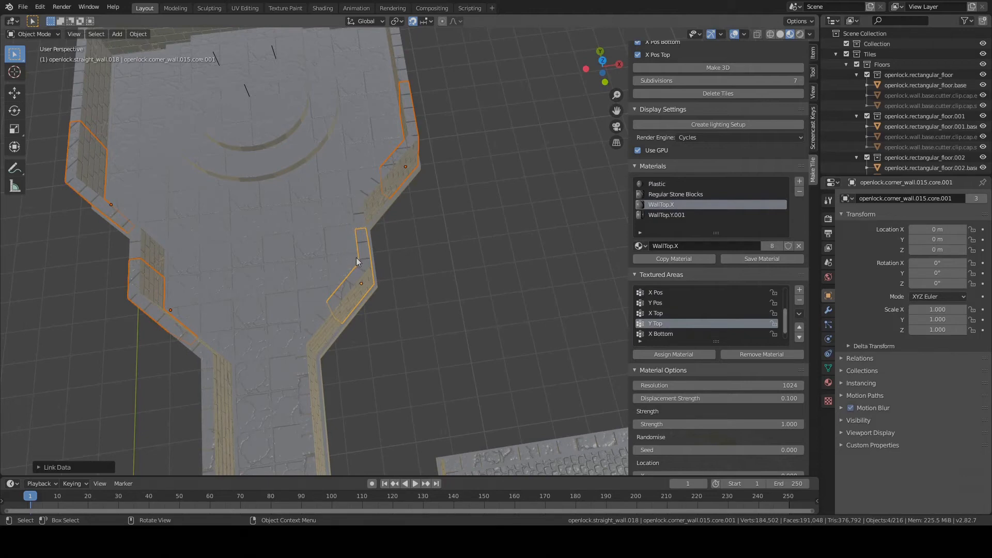
Select only corner wall 016, opposite corner wall 017, and remove its leftover WallTop.Y material slot.
{"action": "left_click", "coordinate": [362, 273]}
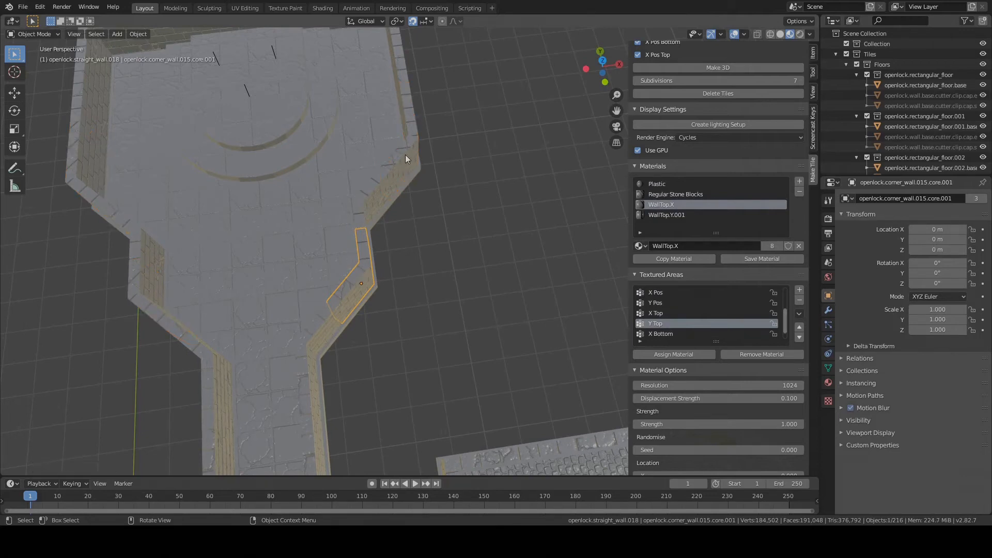
{"action": "left_click", "coordinate": [415, 137]}
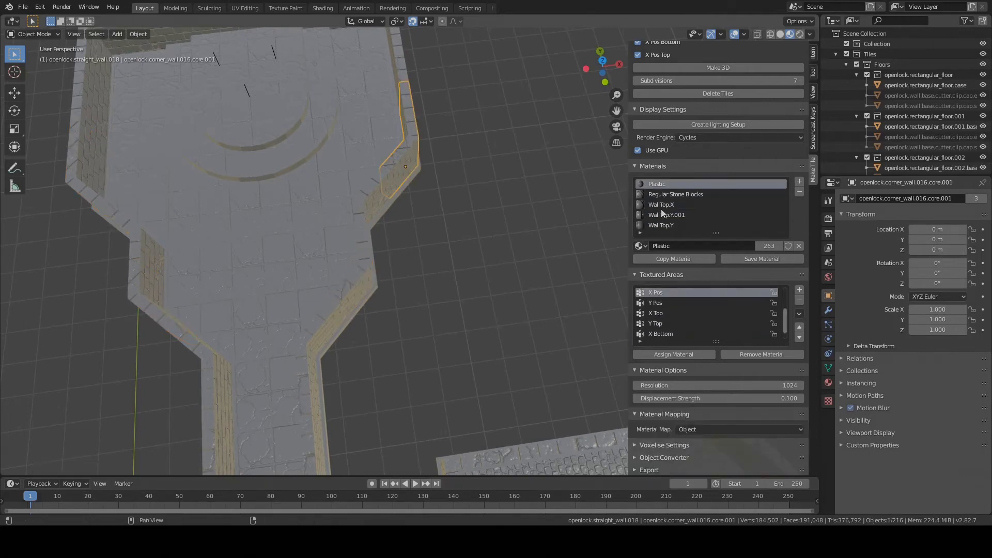
{"action": "left_click", "coordinate": [665, 225]}
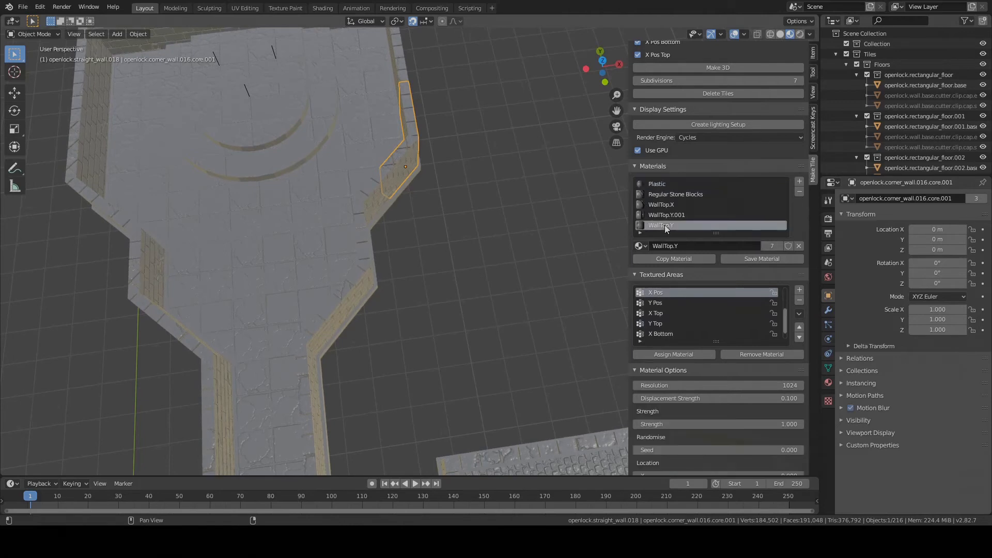
{"action": "left_click", "coordinate": [800, 191]}
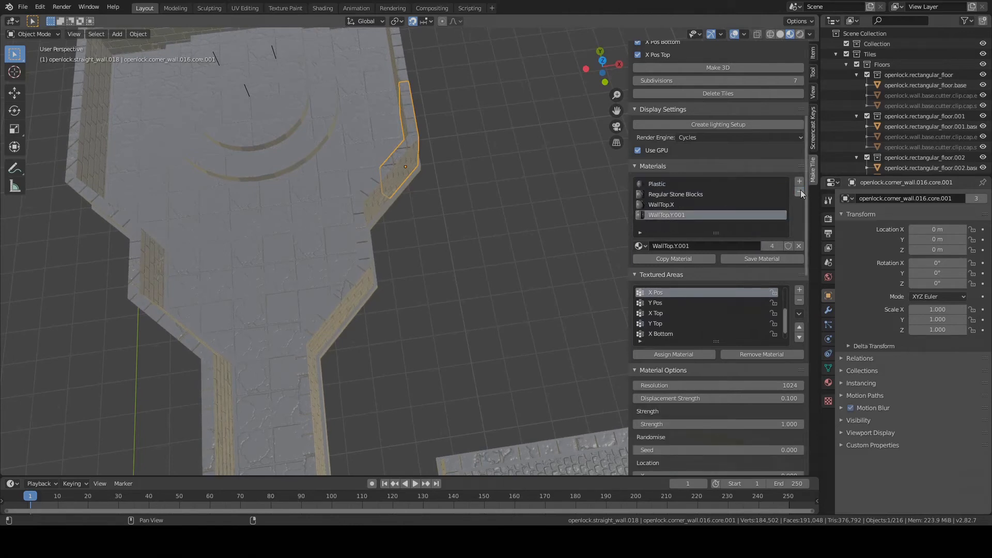
Assign WallTop.Y.001 to the Y Top area and WallTop.X to the X Top area of corner wall 016.
{"action": "left_click", "coordinate": [654, 323]}
{"action": "left_click", "coordinate": [669, 354]}
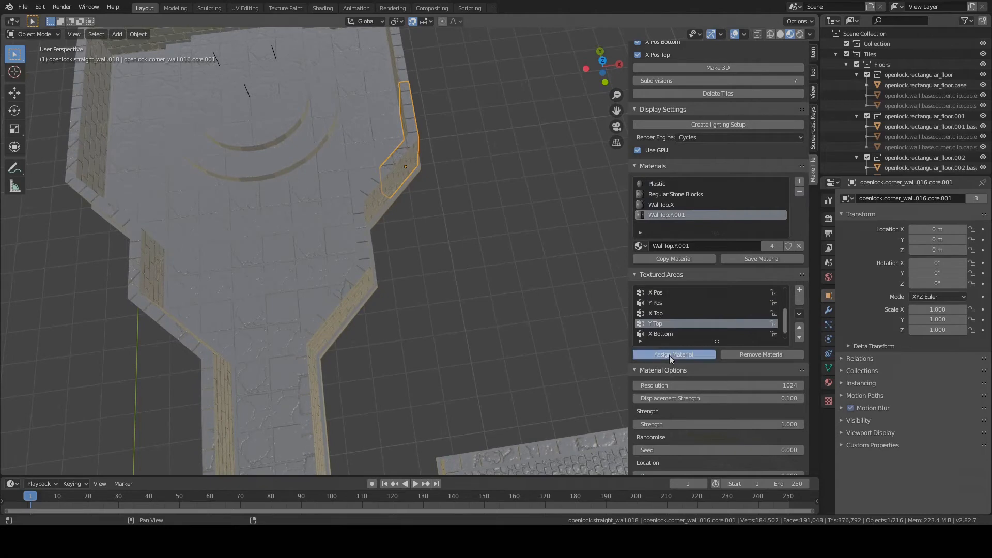
{"action": "left_click", "coordinate": [661, 204]}
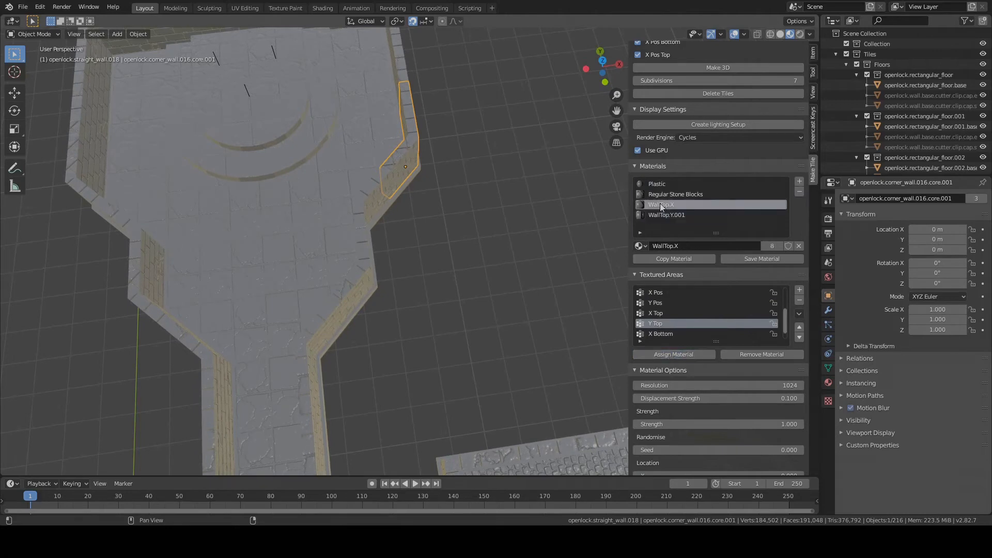
{"action": "left_click", "coordinate": [660, 313]}
{"action": "left_click", "coordinate": [670, 354]}
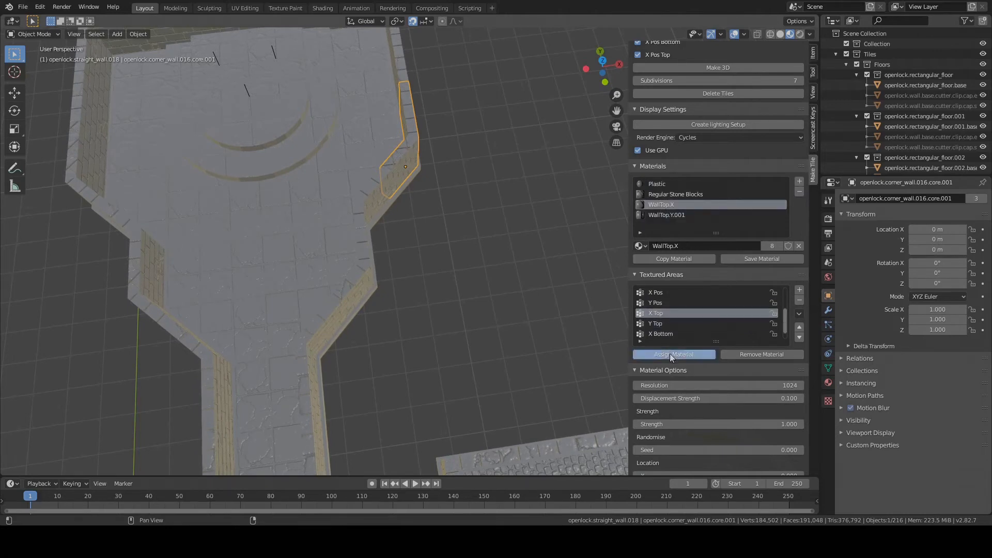
On corner wall 014, nearest the corridor, remove the WallTop.Y material slot and assign WallTop.X to the X Top area.
{"action": "scroll", "coordinate": [189, 225], "scroll_direction": "down", "scroll_amount": 1}
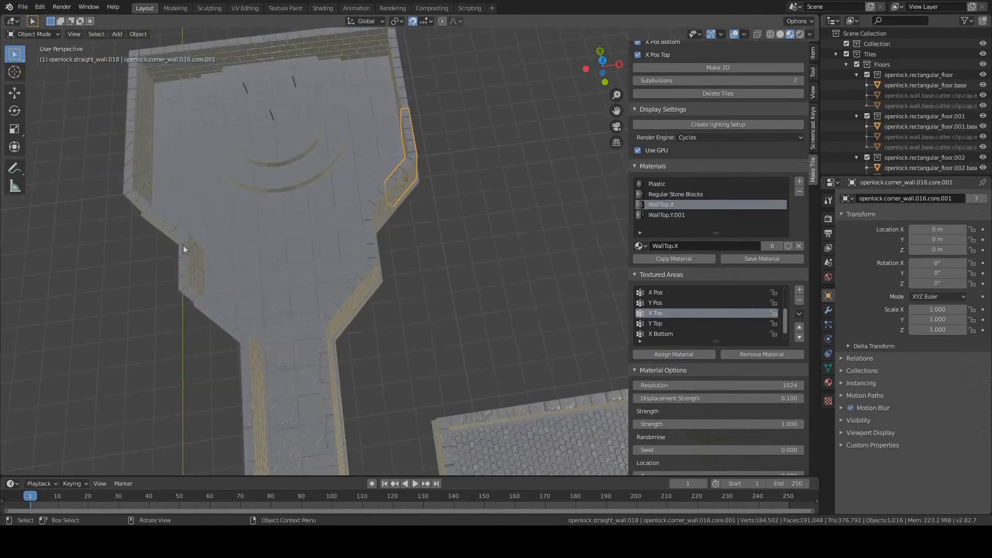
{"action": "scroll", "coordinate": [185, 251], "scroll_direction": "up", "scroll_amount": 2}
{"action": "left_click", "coordinate": [72, 292]}
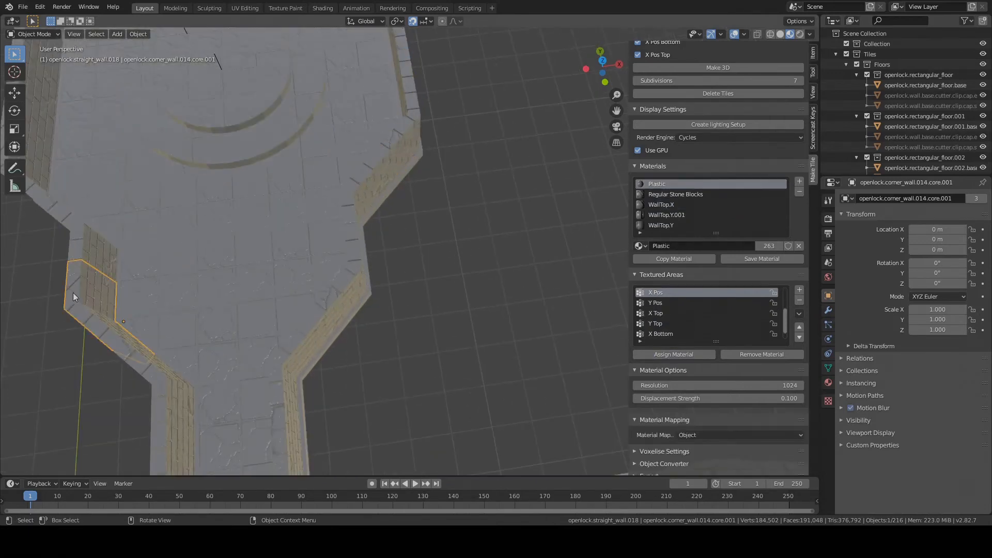
{"action": "left_click", "coordinate": [661, 225]}
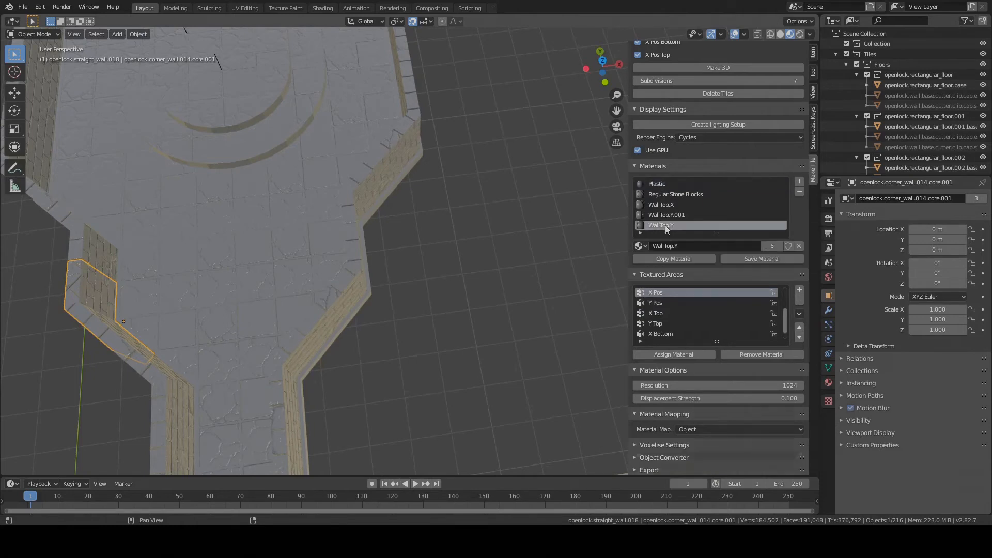
{"action": "left_click", "coordinate": [800, 193]}
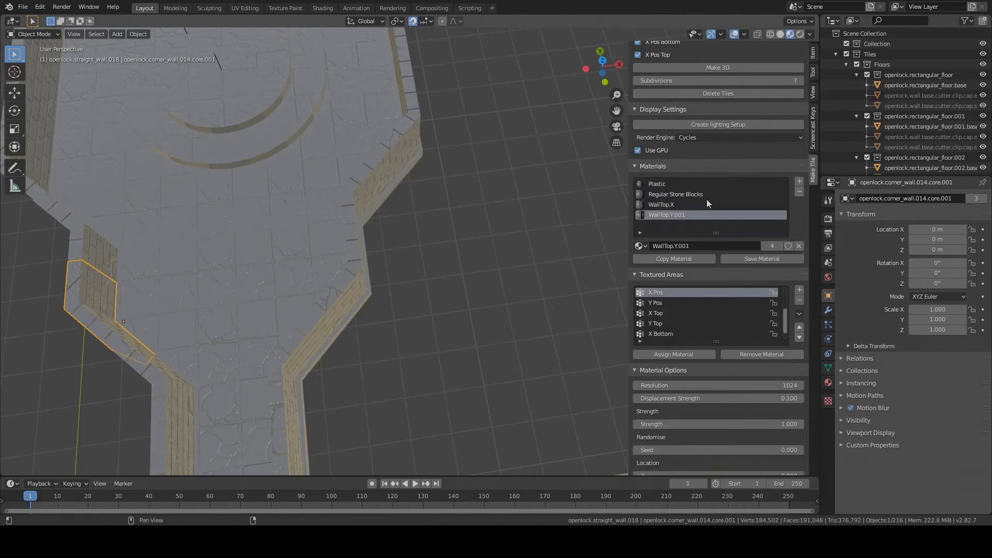
{"action": "left_click", "coordinate": [673, 202]}
{"action": "left_click", "coordinate": [651, 311]}
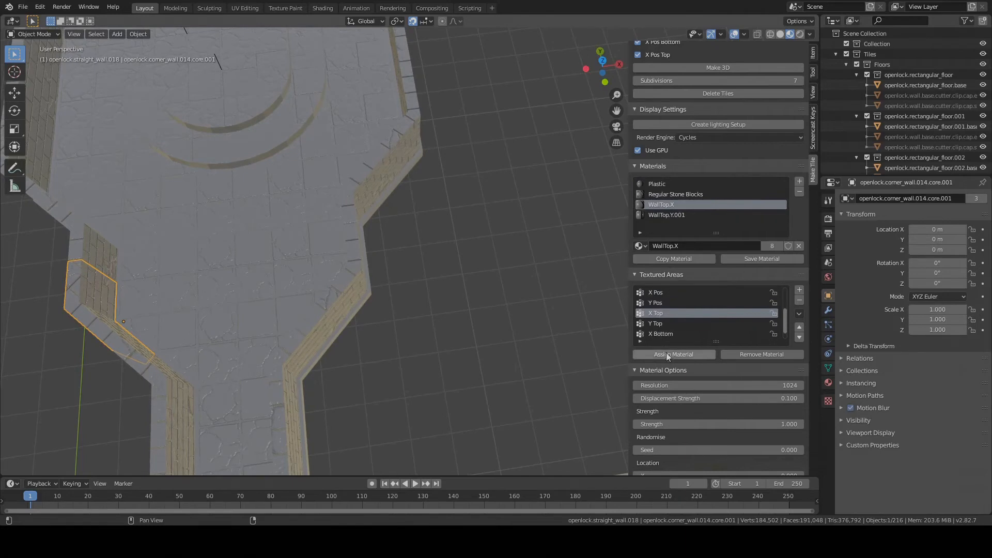
{"action": "left_click", "coordinate": [665, 354]}
On corner wall 017, at the wide part of the room, remove the WallTop.Y slot and assign WallTop.X to X Top.
{"action": "scroll", "coordinate": [357, 168], "scroll_direction": "down", "scroll_amount": 1}
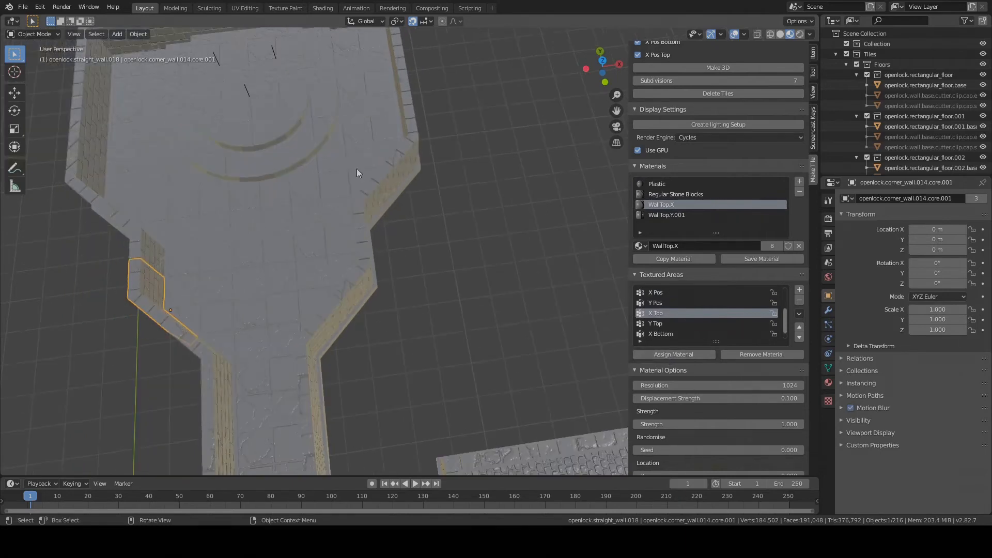
{"action": "left_click", "coordinate": [94, 175]}
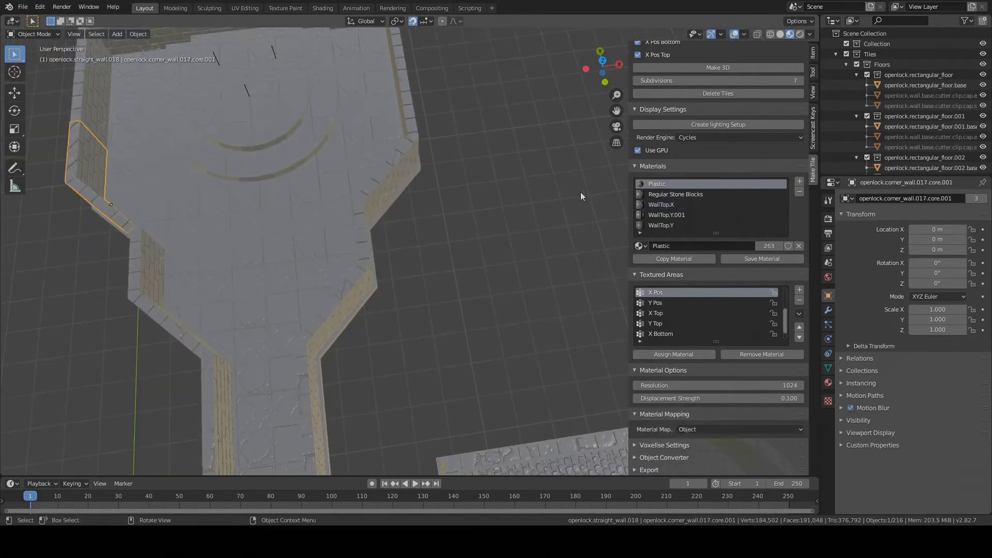
{"action": "left_click", "coordinate": [667, 215]}
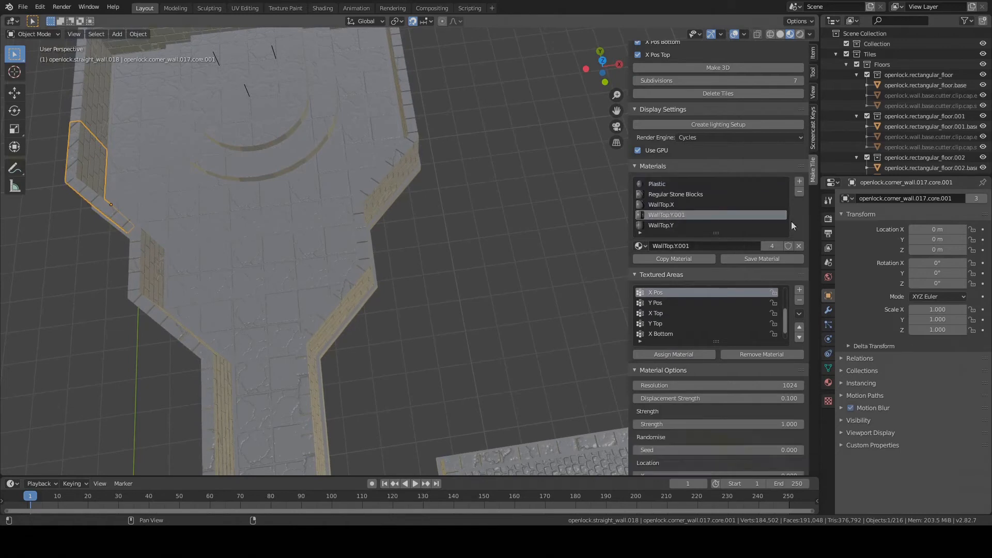
{"action": "left_click", "coordinate": [659, 225]}
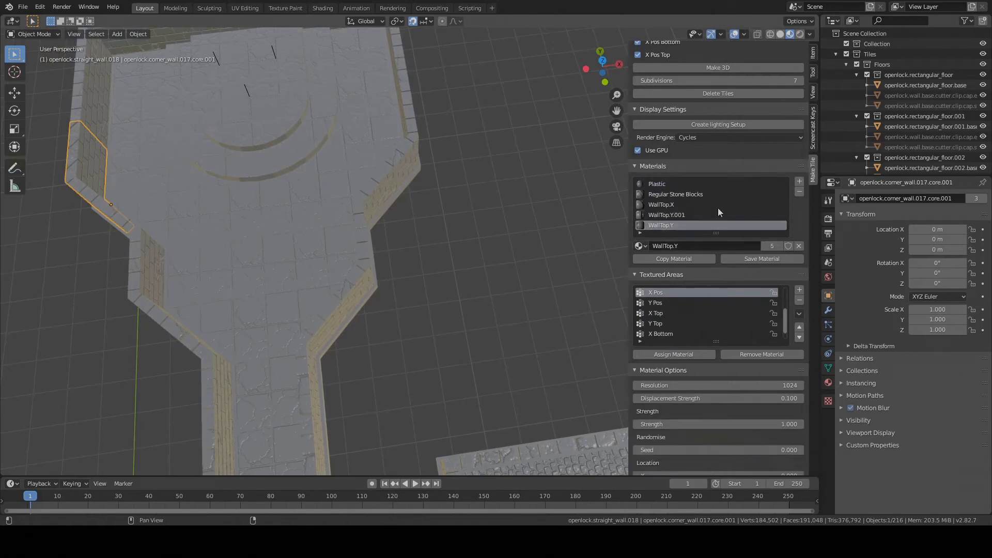
{"action": "left_click", "coordinate": [799, 192]}
{"action": "left_click", "coordinate": [680, 204]}
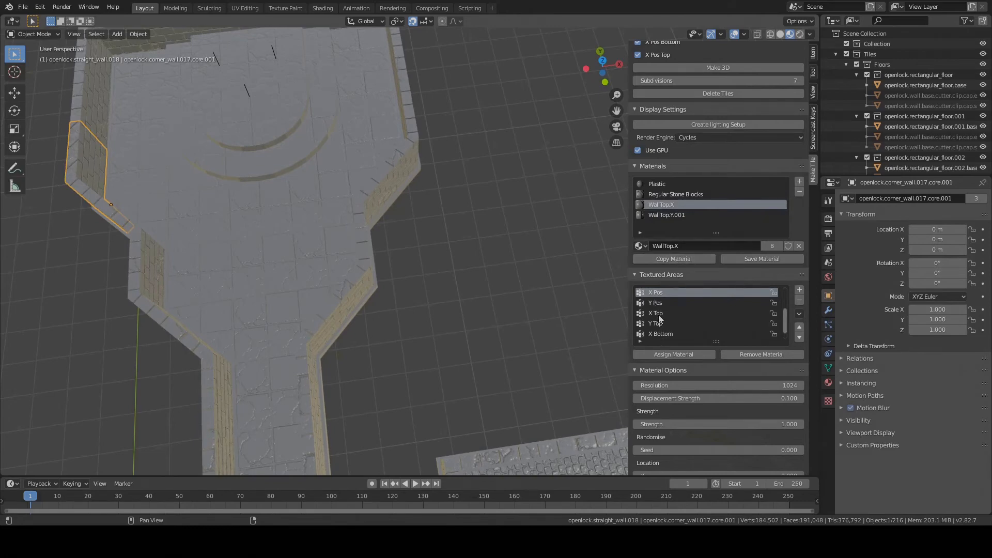
{"action": "left_click", "coordinate": [656, 313]}
{"action": "left_click", "coordinate": [668, 355]}
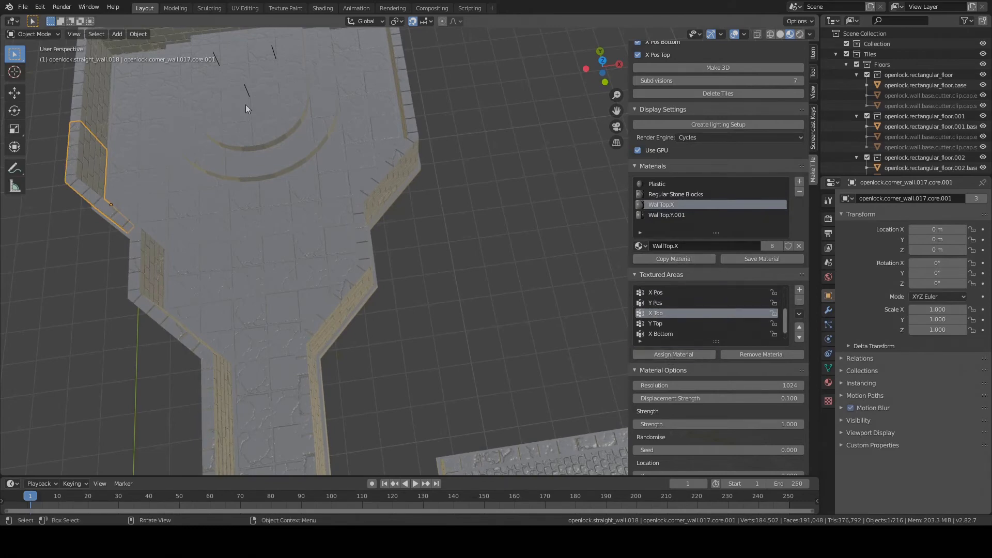
Select the floor tile at the open end of the corridor and set its Floor Tiles material's Crack Amount to 0.1.
{"action": "middle_click_drag", "start_coordinate": [246, 105], "coordinate": [435, 212]}
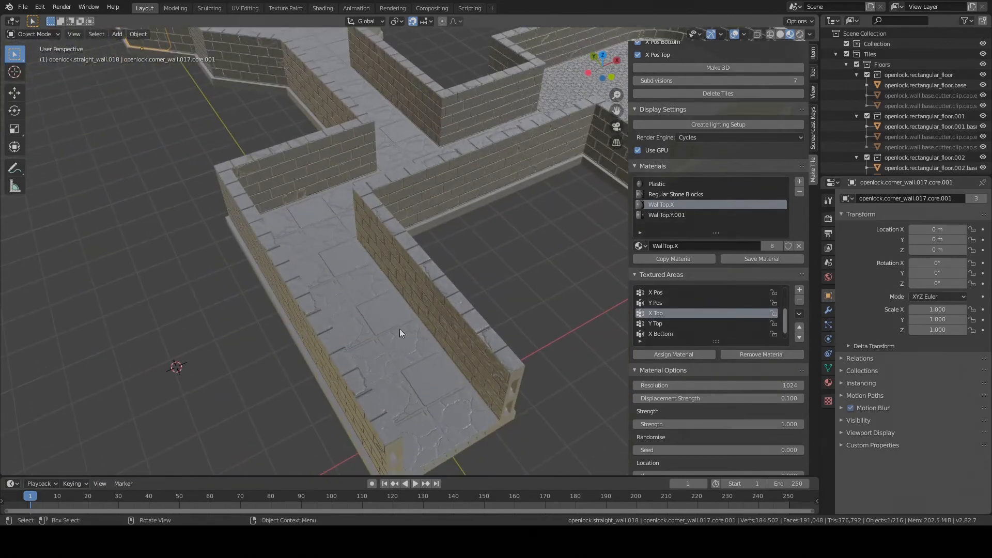
{"action": "left_click", "coordinate": [424, 392]}
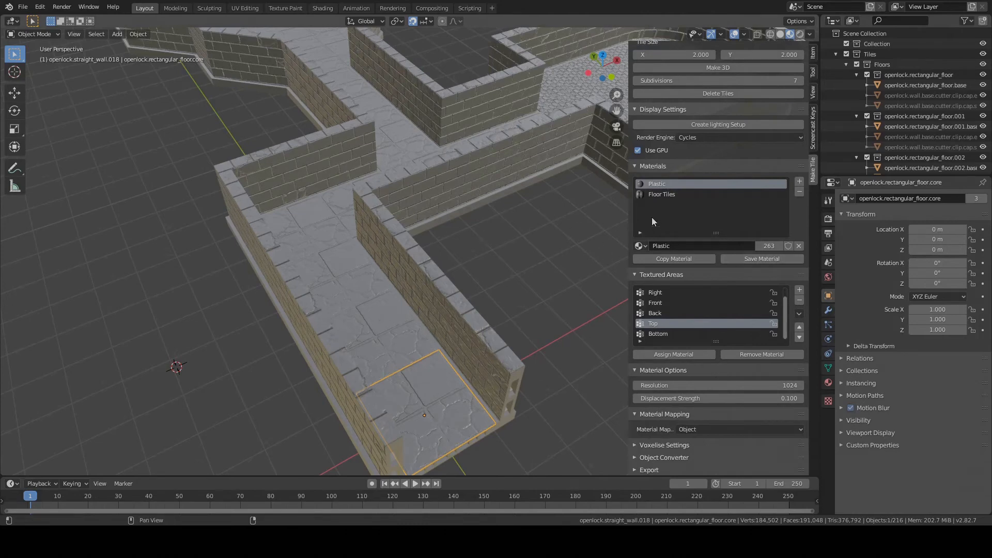
{"action": "left_click", "coordinate": [672, 194]}
{"action": "scroll", "coordinate": [791, 433], "scroll_direction": "down", "scroll_amount": 5}
{"action": "scroll", "coordinate": [790, 435], "scroll_direction": "down", "scroll_amount": 12}
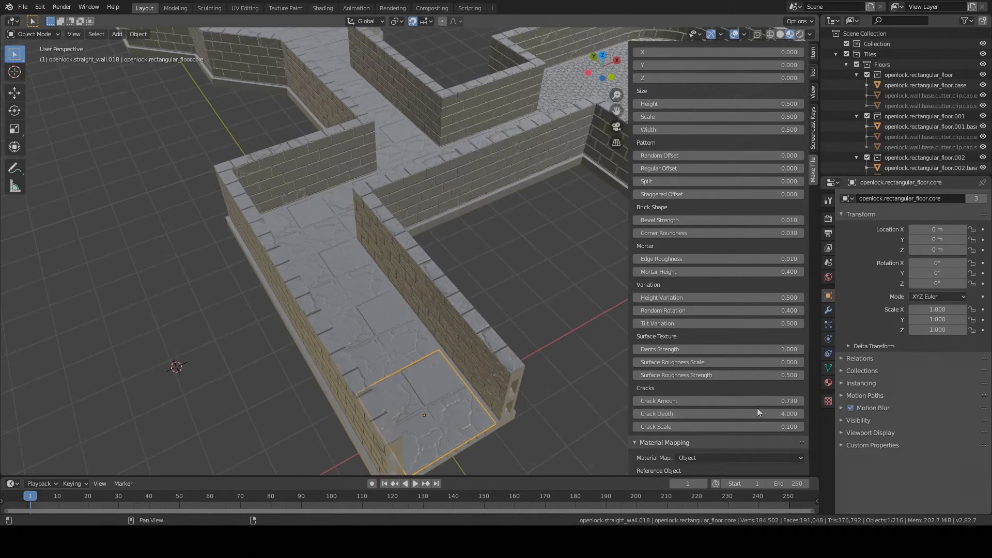
{"action": "left_click", "coordinate": [700, 404]}
{"action": "type", "text": "0.1"}
{"action": "key", "text": "Return"}
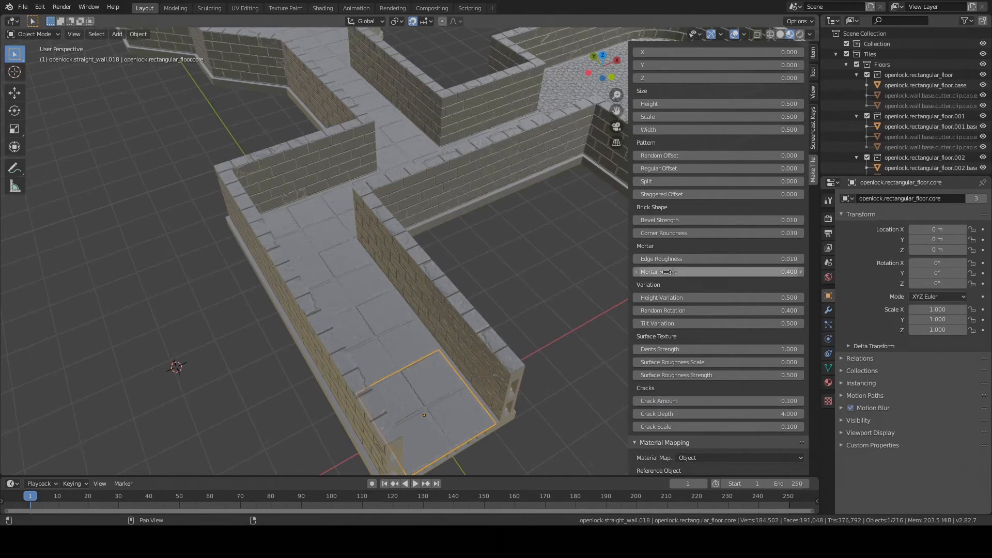
Raise the Seed of the Floor Tiles material to 0.200 to vary the floor pattern.
{"action": "scroll", "coordinate": [665, 271], "scroll_direction": "up", "scroll_amount": 10}
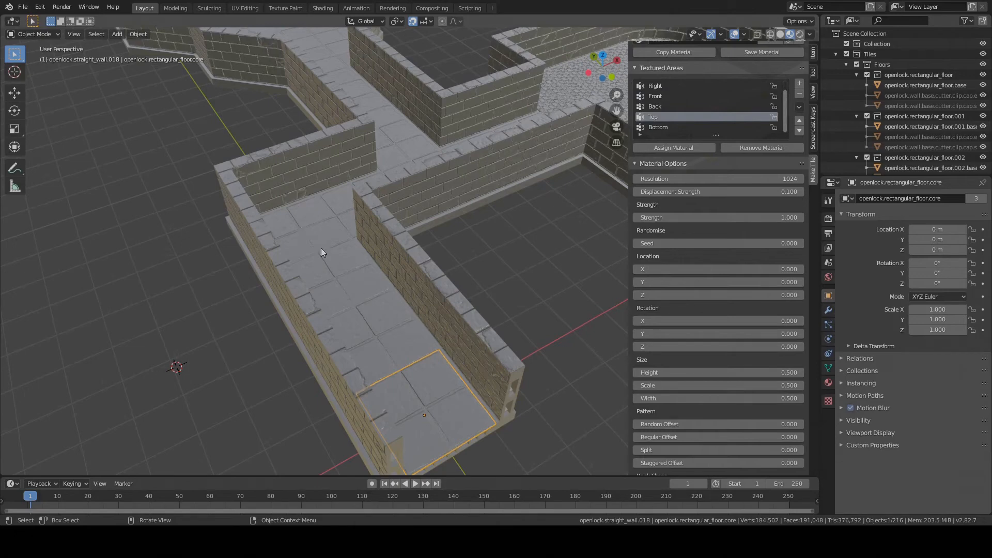
{"action": "left_click", "coordinate": [801, 243]}
{"action": "left_click", "coordinate": [801, 243]}
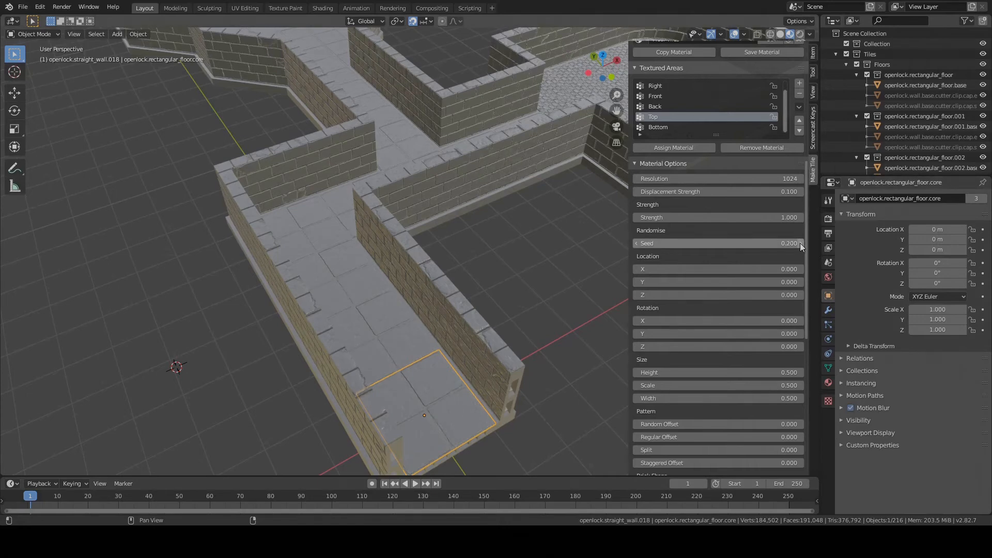
Raise the Seed of the selected floor tile's Floor Tiles material to 1.000.
{"action": "left_click", "coordinate": [800, 243]}
{"action": "left_click", "coordinate": [801, 243]}
{"action": "left_click", "coordinate": [801, 243]}
{"action": "left_click", "coordinate": [801, 243]}
{"action": "left_click", "coordinate": [802, 243]}
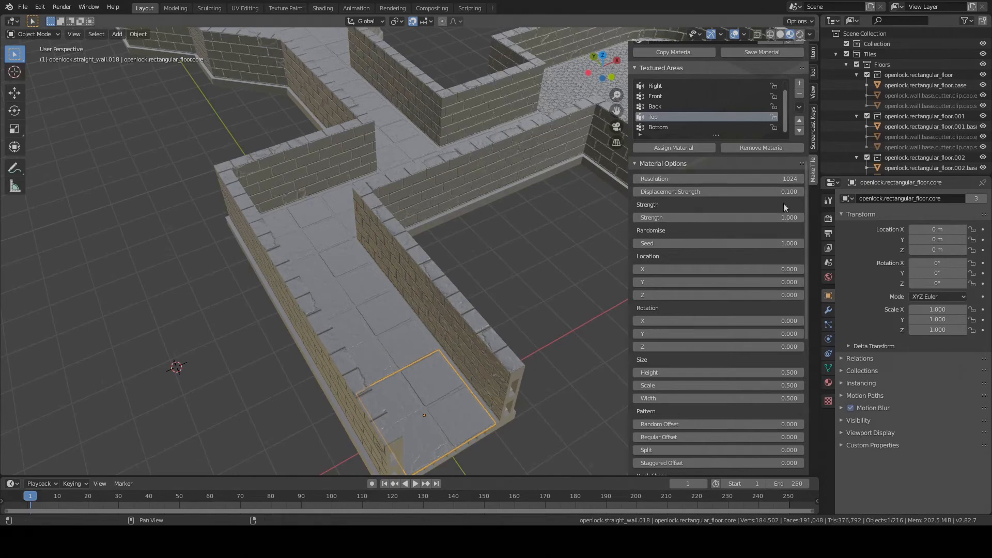
Set the Crack Amount of the Floor Tiles material to 0.25.
{"action": "scroll", "coordinate": [746, 357], "scroll_direction": "down", "scroll_amount": 2}
{"action": "scroll", "coordinate": [747, 353], "scroll_direction": "down", "scroll_amount": 10}
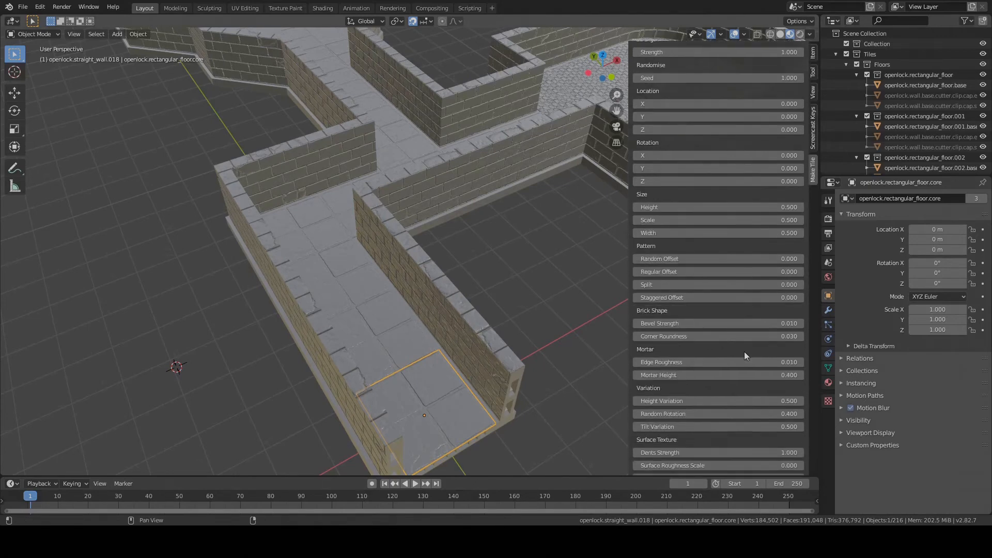
{"action": "left_click", "coordinate": [731, 421]}
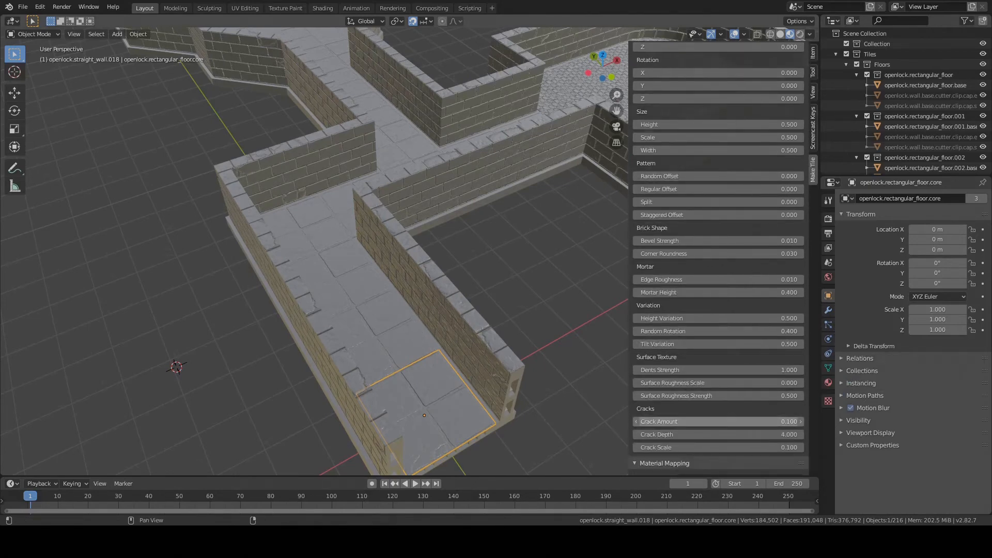
{"action": "key", "text": "BackSpace"}
{"action": "type", "text": "0.25"}
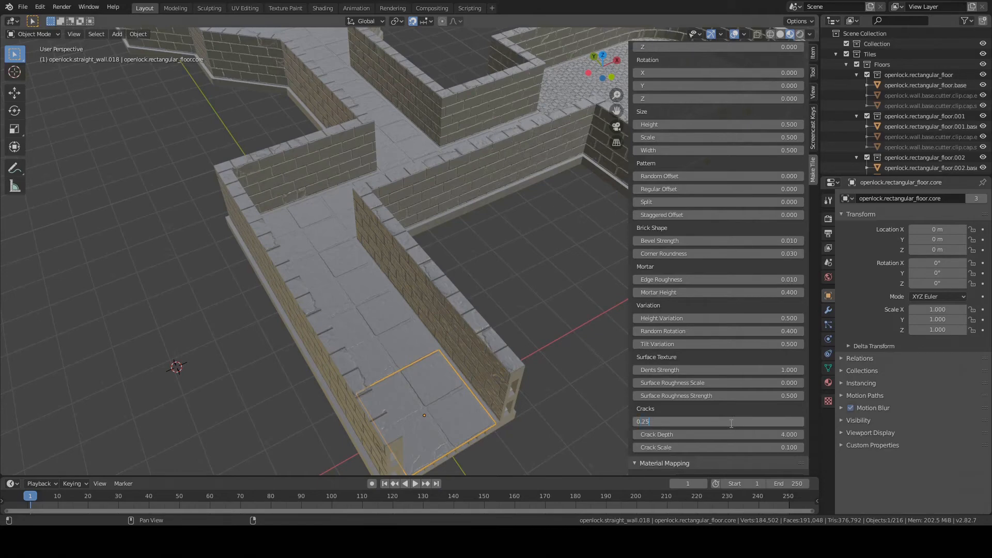
{"action": "key", "text": "Return"}
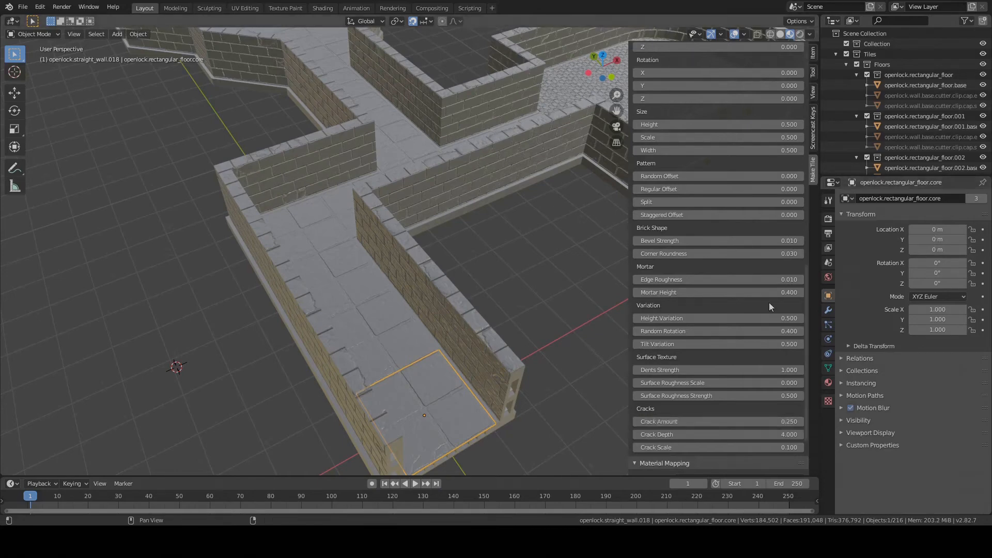
Raise the Seed of the Floor Tiles material further, to 1.900, to vary the corridor floor pattern.
{"action": "scroll", "coordinate": [755, 300], "scroll_direction": "up", "scroll_amount": 12}
{"action": "scroll", "coordinate": [754, 297], "scroll_direction": "up", "scroll_amount": 2}
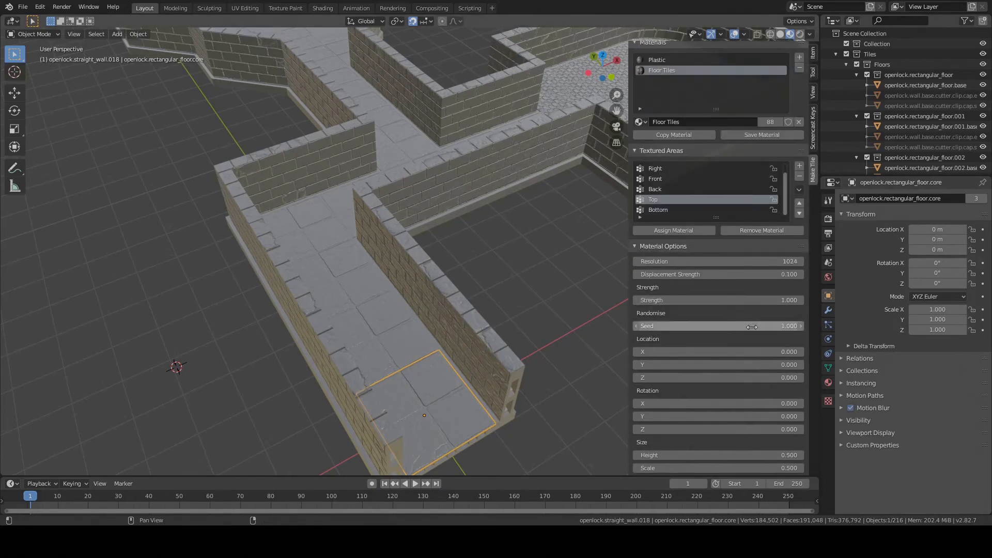
{"action": "scroll", "coordinate": [737, 310], "scroll_direction": "up", "scroll_amount": 1}
{"action": "left_click", "coordinate": [801, 305]}
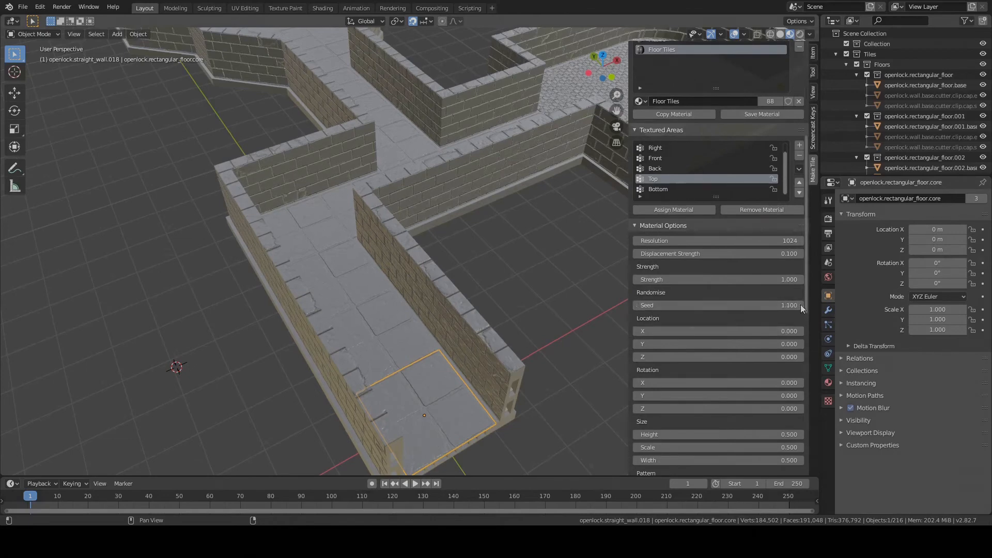
{"action": "left_click", "coordinate": [801, 305]}
{"action": "scroll", "coordinate": [450, 367], "scroll_direction": "up", "scroll_amount": 5}
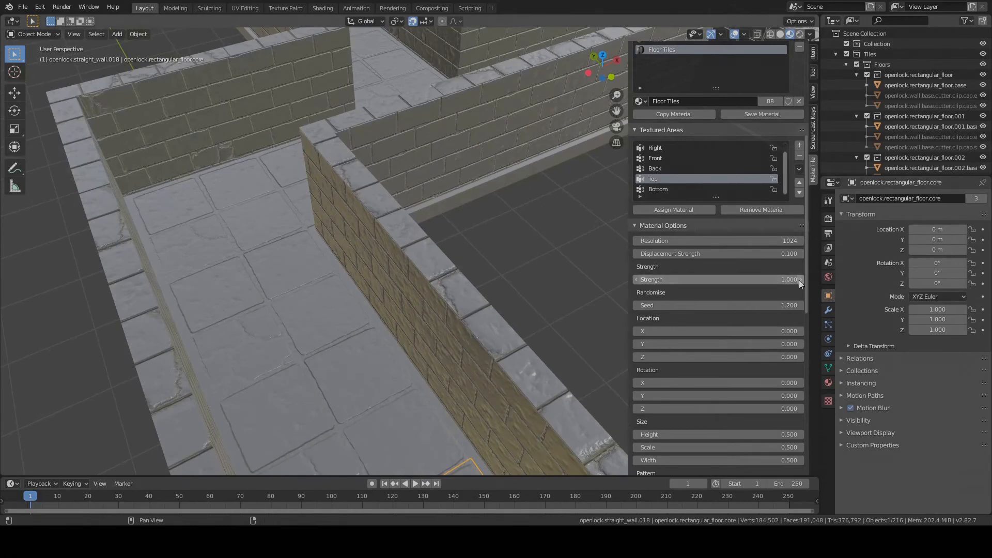
{"action": "left_click", "coordinate": [802, 306]}
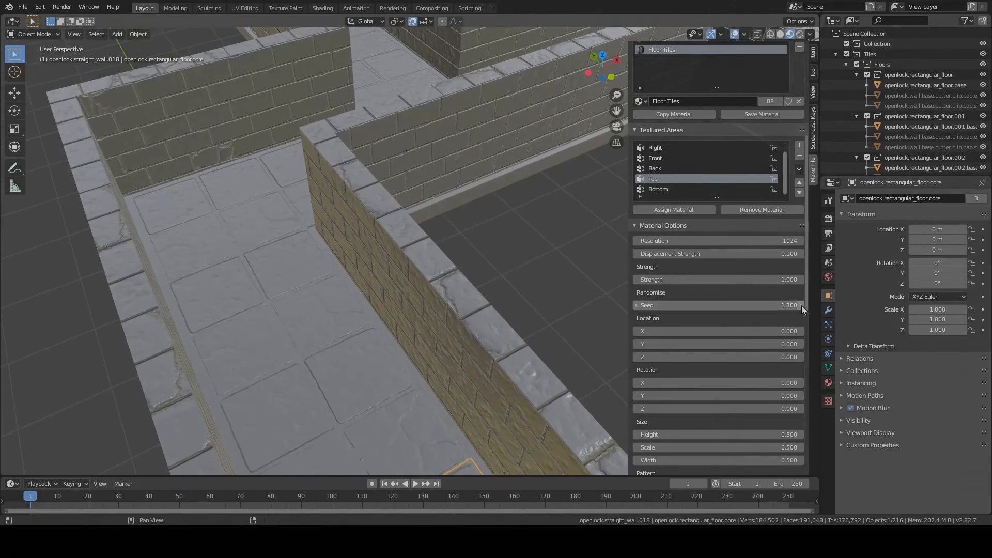
{"action": "left_click", "coordinate": [802, 306]}
{"action": "left_click", "coordinate": [802, 306]}
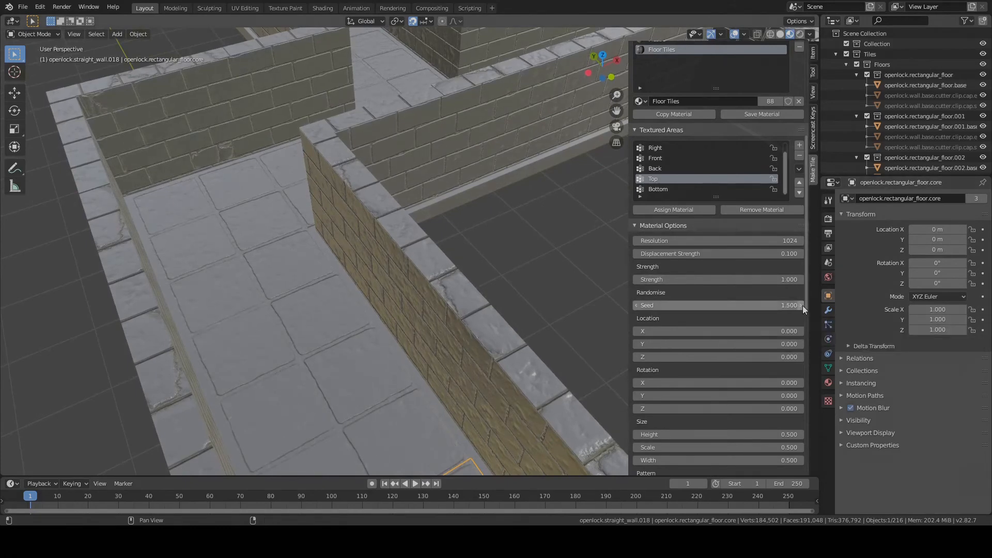
{"action": "left_click", "coordinate": [802, 306]}
{"action": "left_click", "coordinate": [802, 306]}
{"action": "left_click", "coordinate": [802, 305]}
{"action": "left_click", "coordinate": [803, 305]}
Switch the viewport to rendered shading and examine the floor tiles and walls from the open end of the corridor.
{"action": "scroll", "coordinate": [401, 310], "scroll_direction": "down", "scroll_amount": 8}
{"action": "middle_click_drag", "start_coordinate": [399, 314], "coordinate": [418, 329]}
{"action": "scroll", "coordinate": [392, 319], "scroll_direction": "up", "scroll_amount": 3}
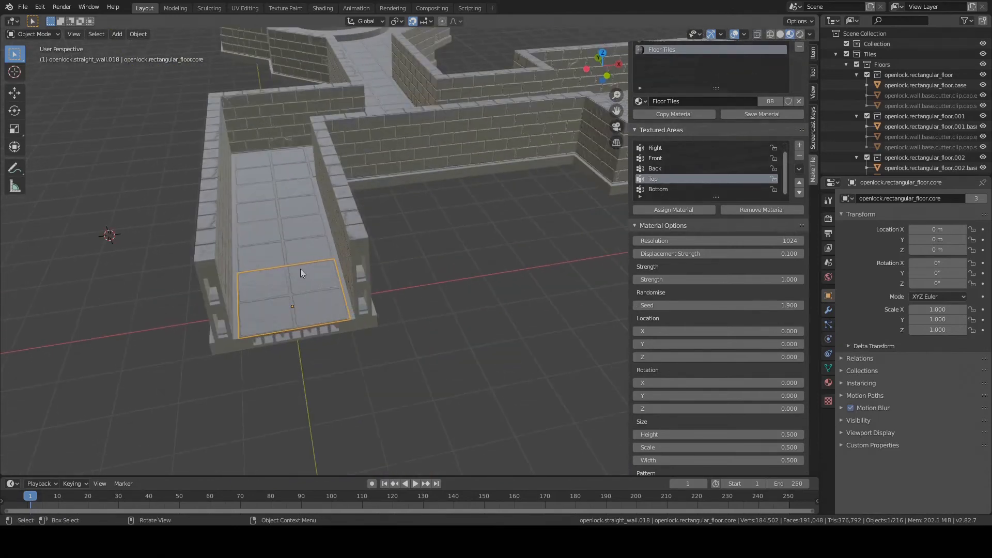
{"action": "scroll", "coordinate": [316, 272], "scroll_direction": "down", "scroll_amount": 4}
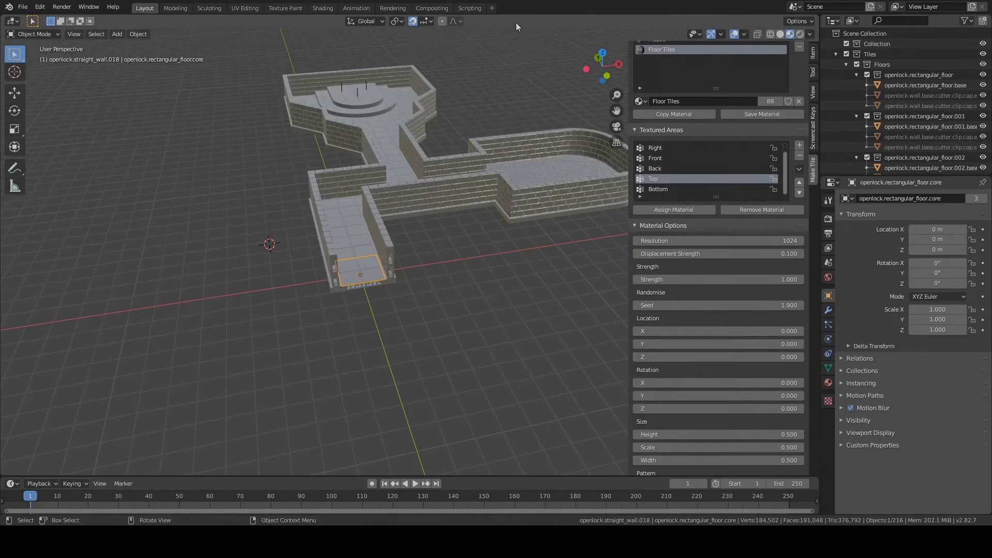
{"action": "scroll", "coordinate": [508, 157], "scroll_direction": "up", "scroll_amount": 2}
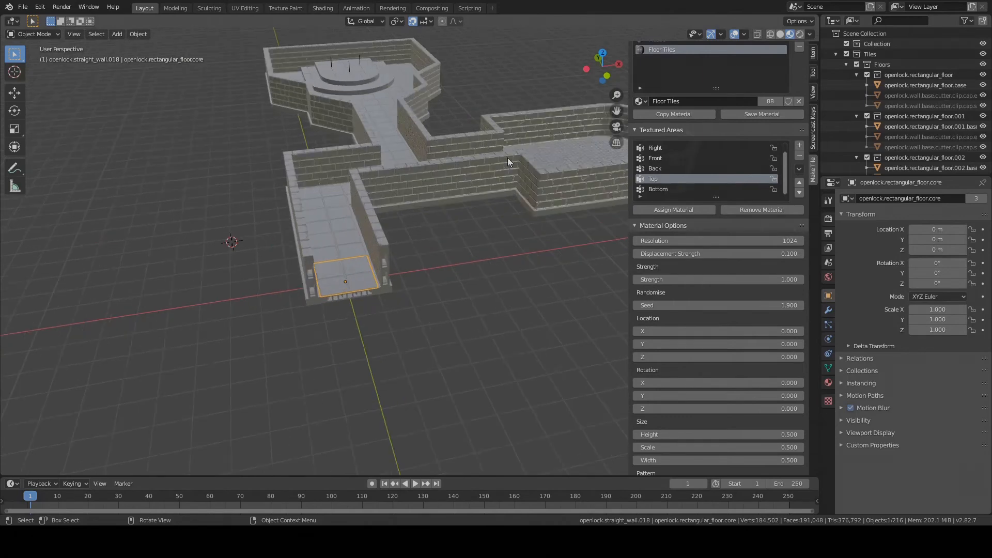
{"action": "left_click", "coordinate": [802, 36]}
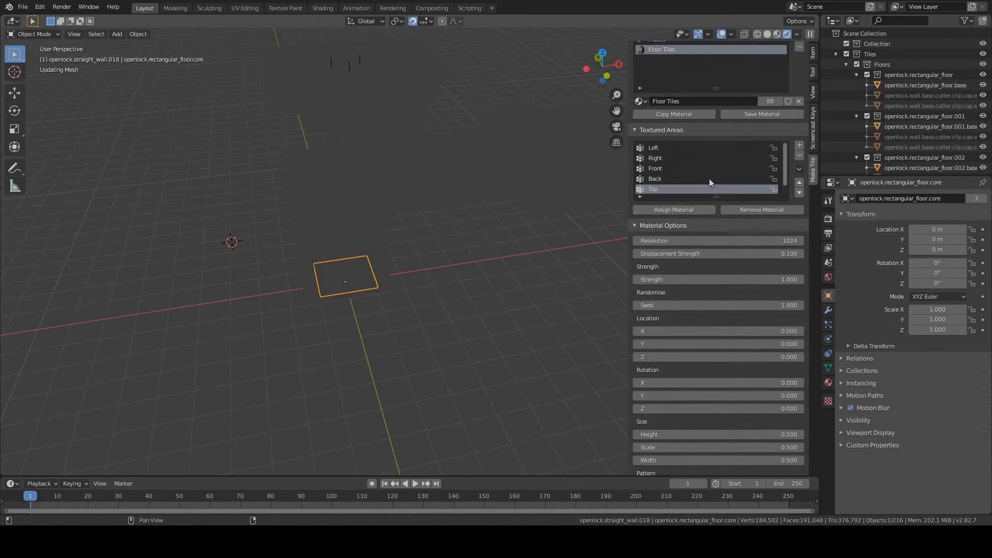
{"action": "scroll", "coordinate": [790, 118], "scroll_direction": "up", "scroll_amount": 8}
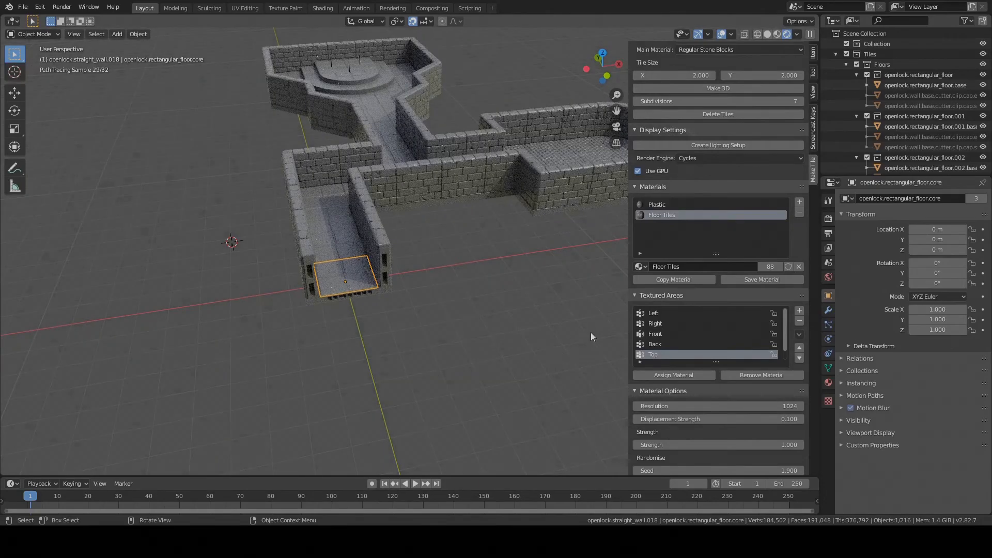
{"action": "scroll", "coordinate": [467, 284], "scroll_direction": "up", "scroll_amount": 2}
{"action": "middle_click_drag", "start_coordinate": [344, 216], "coordinate": [354, 315], "text": "shift"}
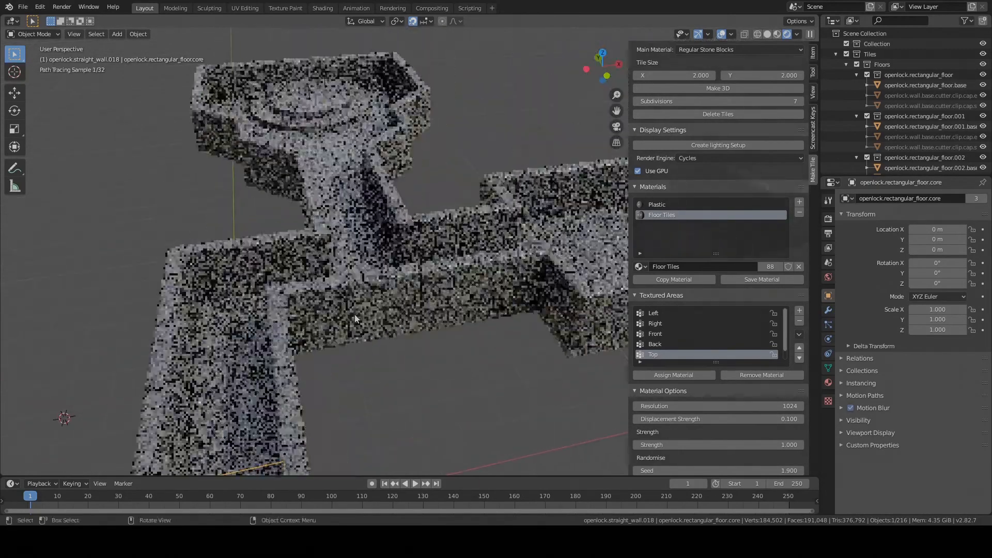
{"action": "middle_click_drag", "start_coordinate": [480, 286], "coordinate": [439, 296]}
{"action": "middle_click_drag", "start_coordinate": [368, 327], "coordinate": [591, 277], "text": "shift"}
{"action": "scroll", "coordinate": [509, 292], "scroll_direction": "up", "scroll_amount": 3}
{"action": "middle_click_drag", "start_coordinate": [517, 294], "coordinate": [519, 370]}
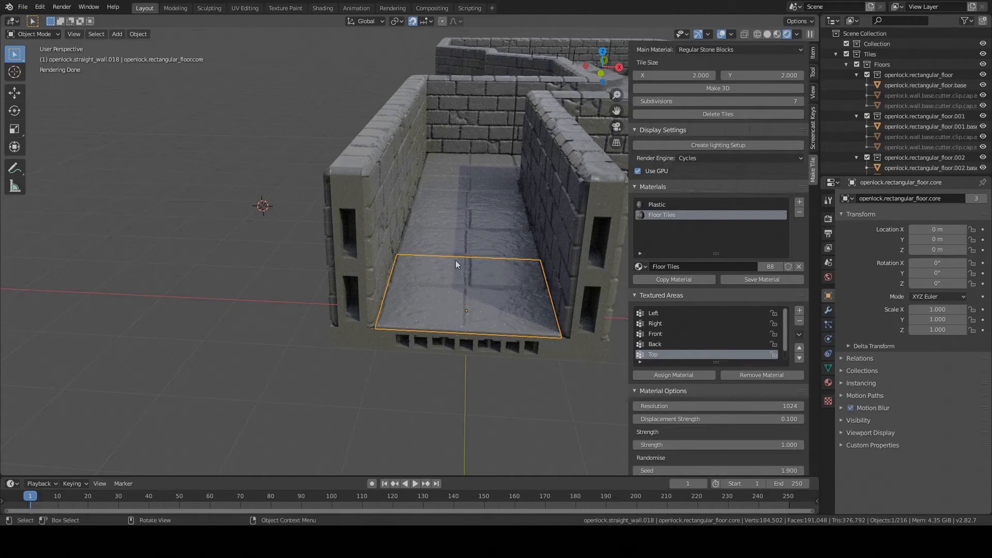
{"action": "middle_click_drag", "start_coordinate": [455, 260], "coordinate": [418, 265]}
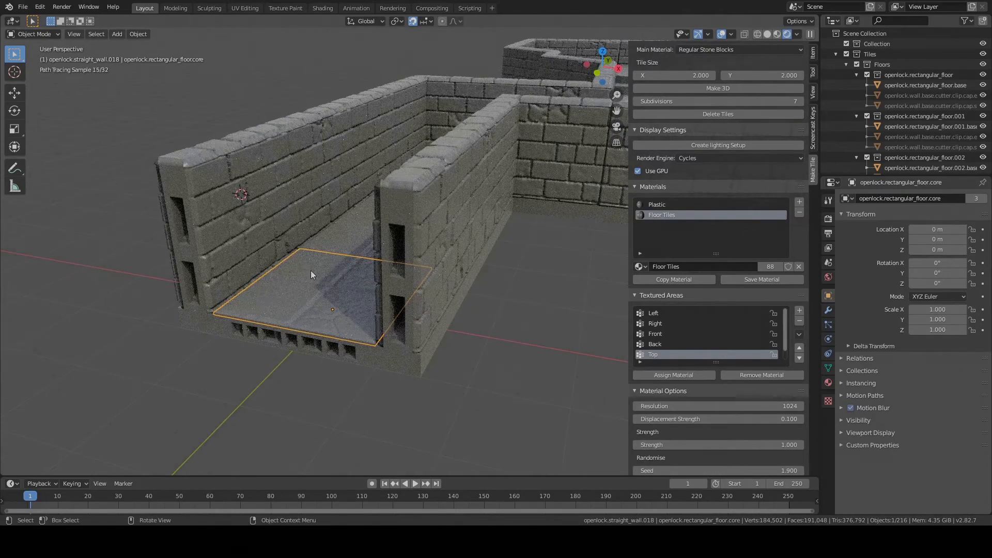
{"action": "middle_click_drag", "start_coordinate": [311, 270], "coordinate": [333, 271]}
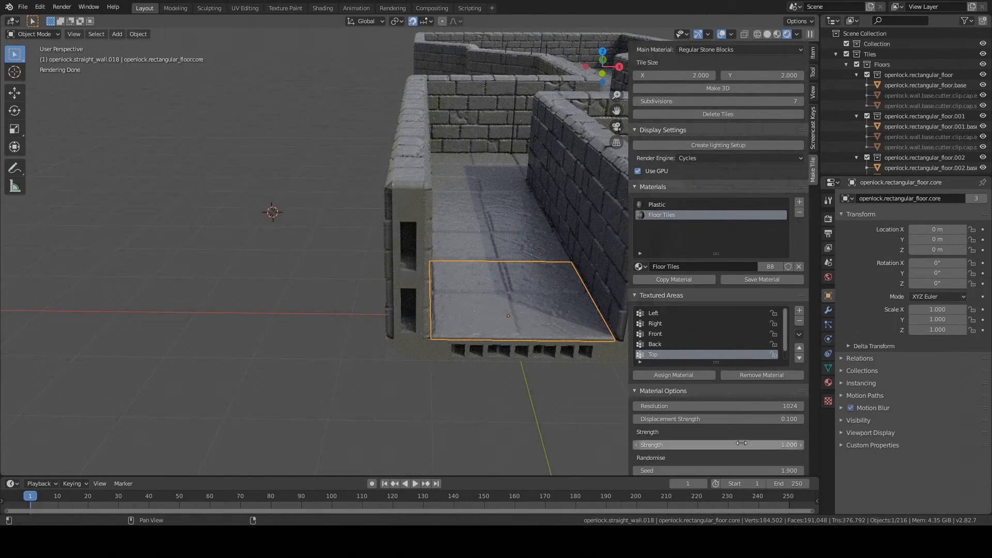
Set the Strength of the Floor Tiles material to 2.
{"action": "left_click", "coordinate": [708, 444]}
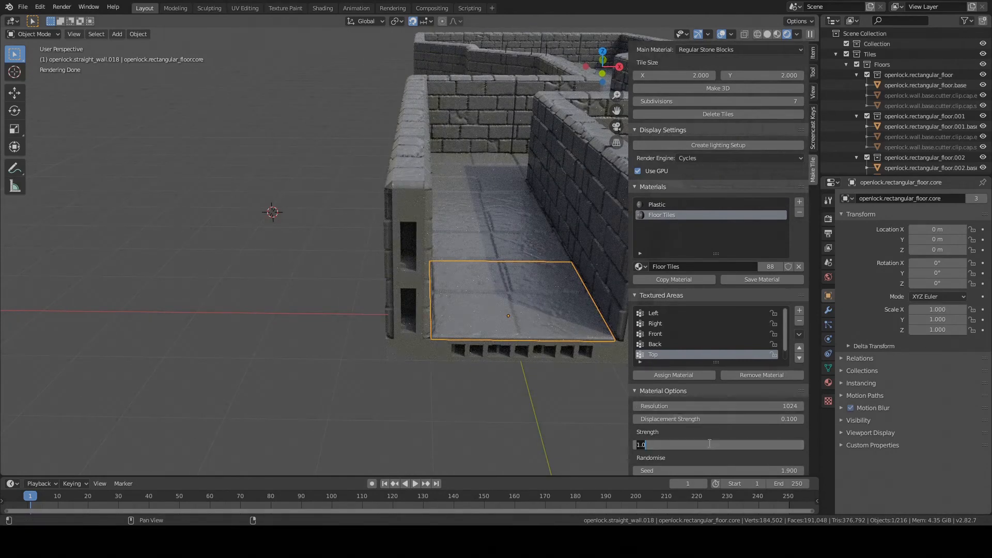
{"action": "type", "text": "2"}
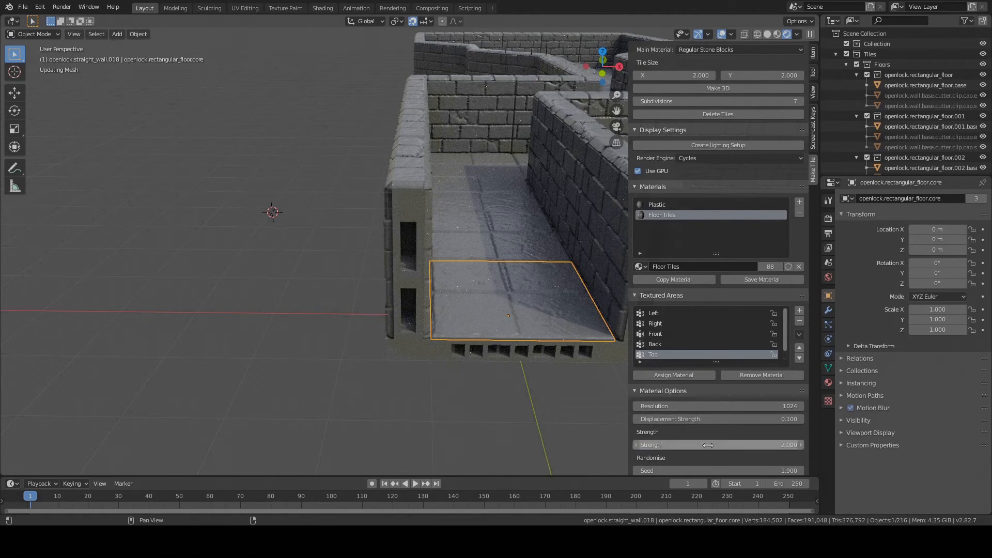
{"action": "key", "text": "Return"}
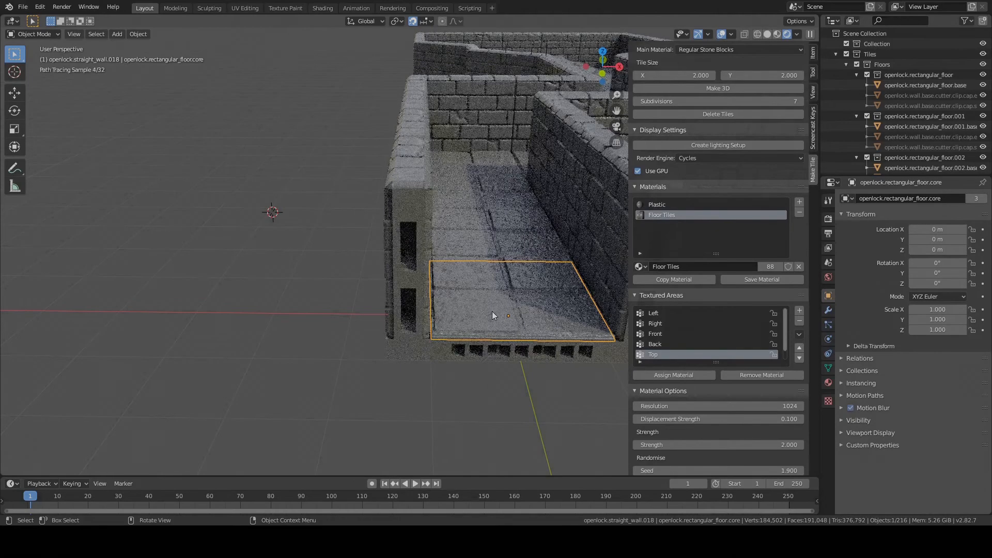
Examine the rendered corridor floor relief up close and the whole dungeon from above.
{"action": "scroll", "coordinate": [517, 313], "scroll_direction": "up", "scroll_amount": 3}
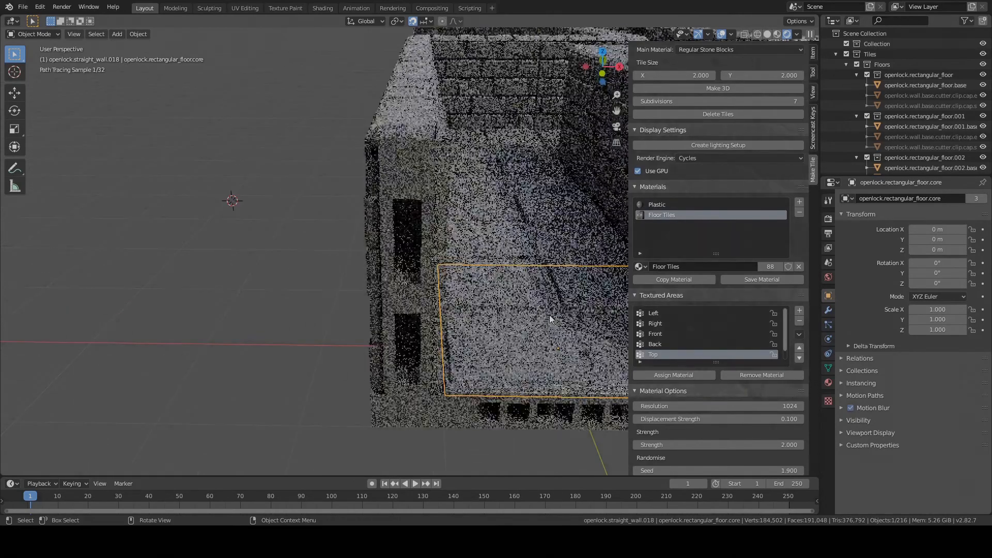
{"action": "middle_click_drag", "start_coordinate": [505, 318], "coordinate": [496, 314], "text": "shift"}
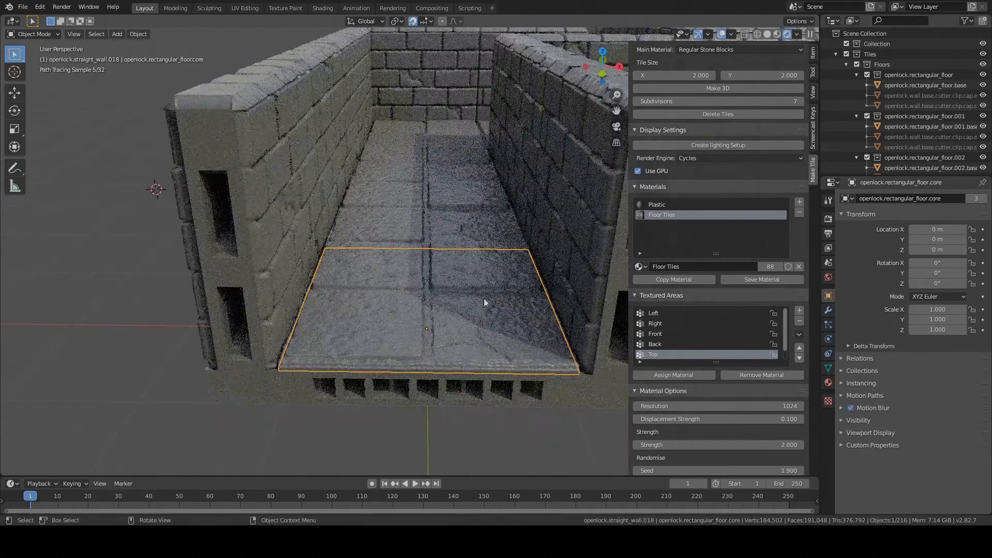
{"action": "scroll", "coordinate": [454, 292], "scroll_direction": "down", "scroll_amount": 3}
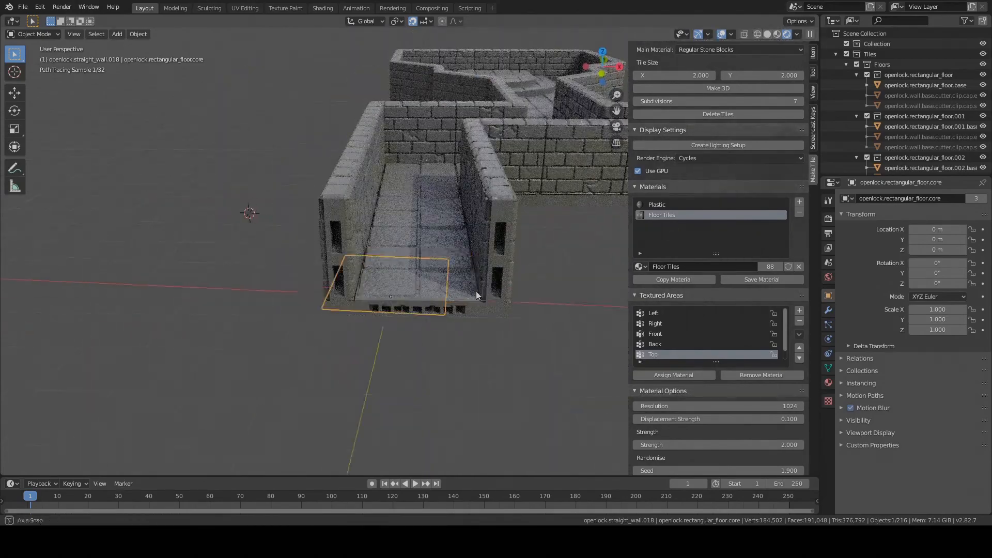
{"action": "middle_click_drag", "start_coordinate": [476, 288], "coordinate": [486, 322]}
{"action": "scroll", "coordinate": [485, 321], "scroll_direction": "down", "scroll_amount": 1}
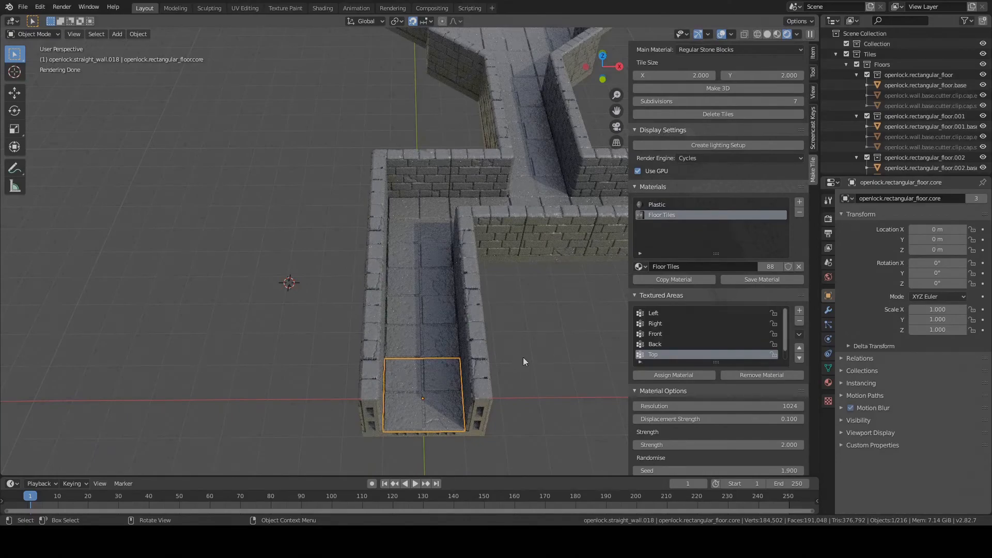
{"action": "mouse_move", "coordinate": [539, 398]}
{"action": "middle_mouse_down", "text": "shift"}
{"action": "mouse_move", "coordinate": [530, 369]}
{"action": "mouse_move", "coordinate": [499, 348]}
{"action": "middle_mouse_up", "text": "shift"}
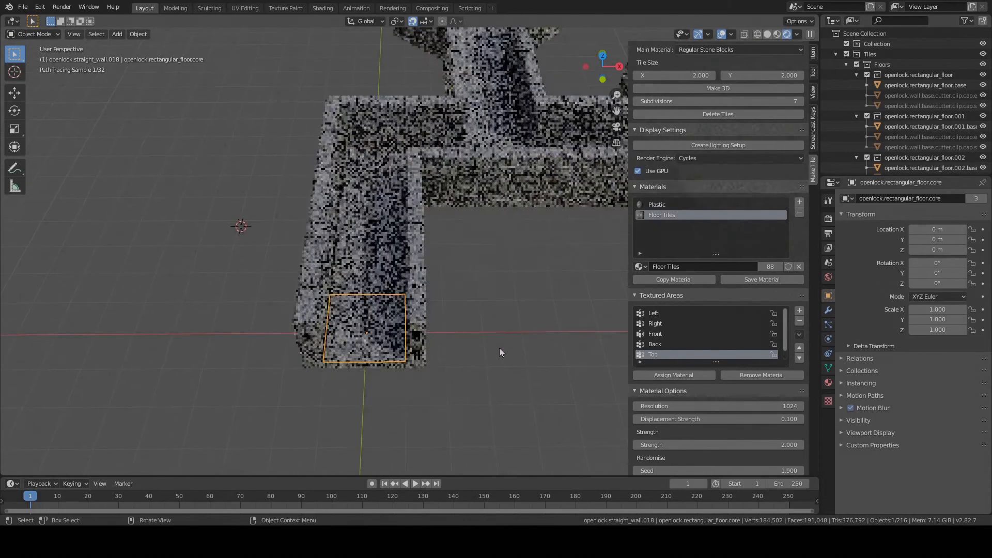
{"action": "scroll", "coordinate": [498, 347], "scroll_direction": "up", "scroll_amount": 4}
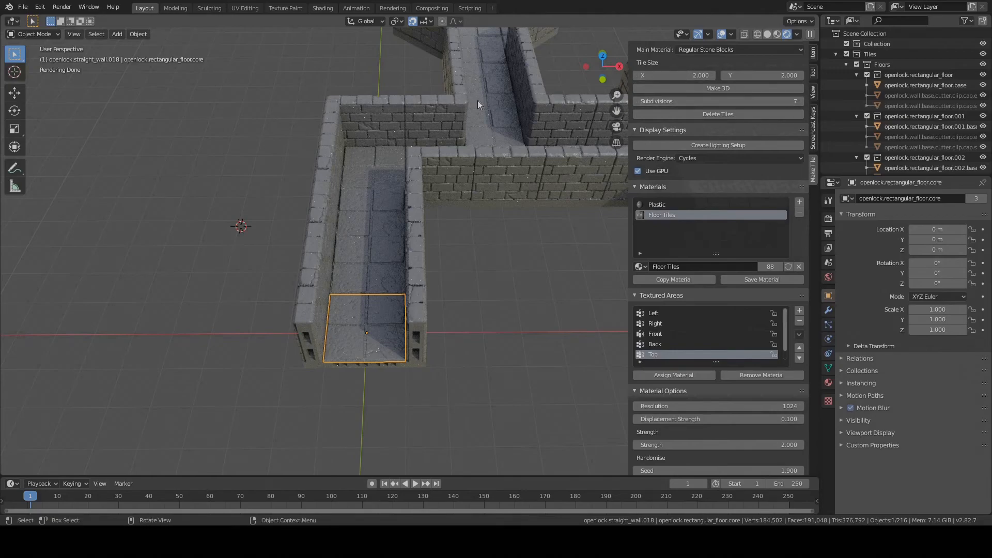
{"action": "mouse_move", "coordinate": [477, 100]}
{"action": "middle_mouse_down"}
{"action": "mouse_move", "coordinate": [553, 200]}
{"action": "mouse_move", "coordinate": [527, 200]}
{"action": "mouse_move", "coordinate": [421, 264]}
{"action": "mouse_move", "coordinate": [411, 298]}
{"action": "middle_mouse_up"}
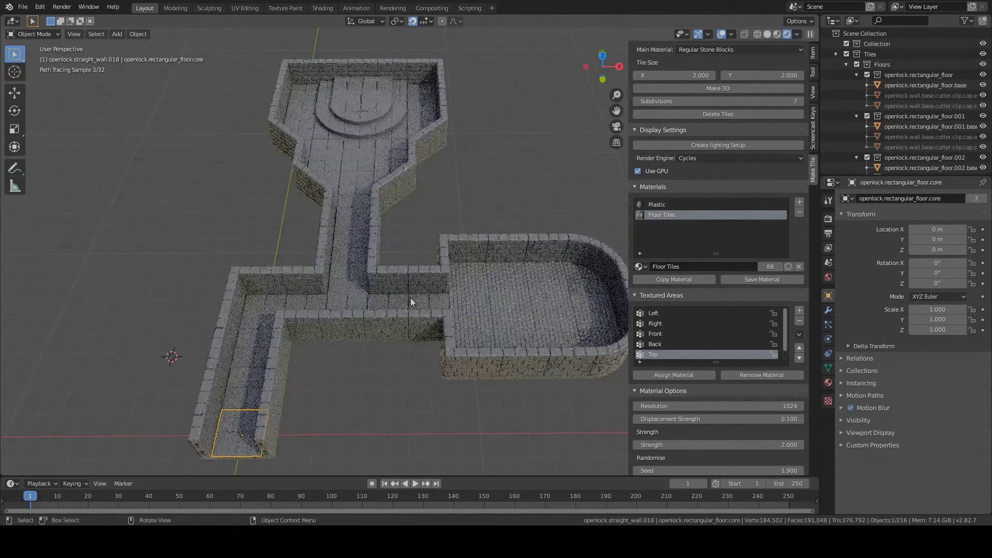
Switch to solid shading and select the corner walls around the corridors and at the entrance of the rounded room.
{"action": "left_click", "coordinate": [766, 35]}
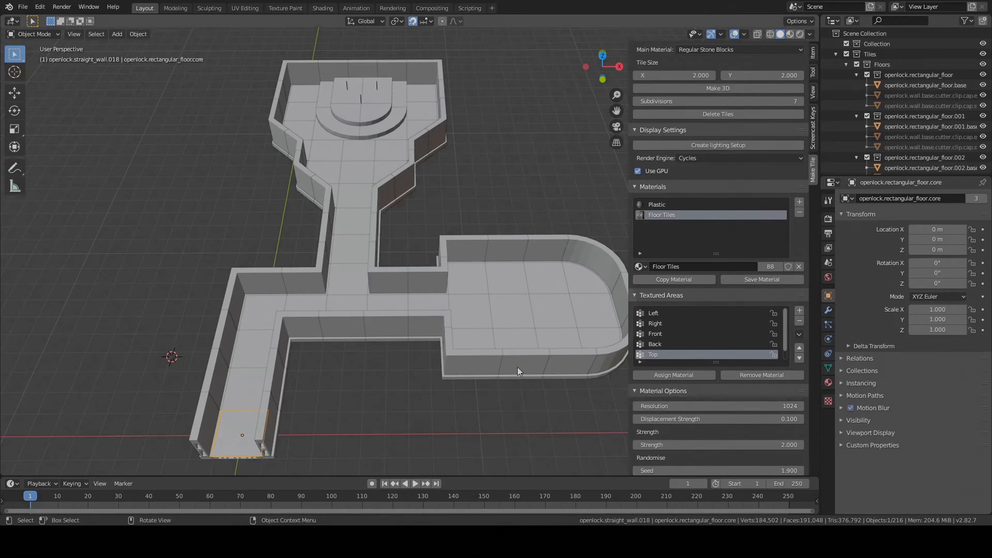
{"action": "left_click", "coordinate": [238, 274]}
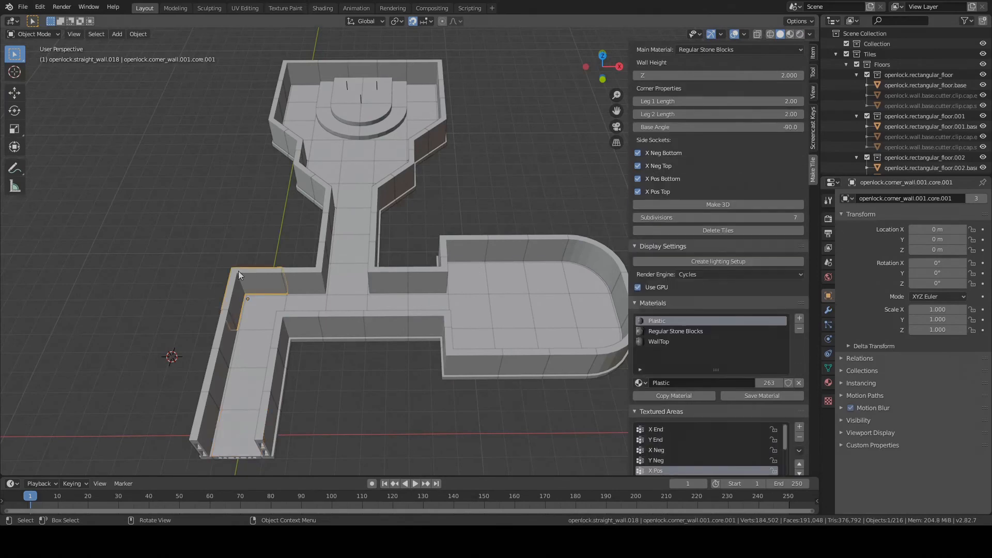
{"action": "left_click", "coordinate": [286, 317], "text": "shift"}
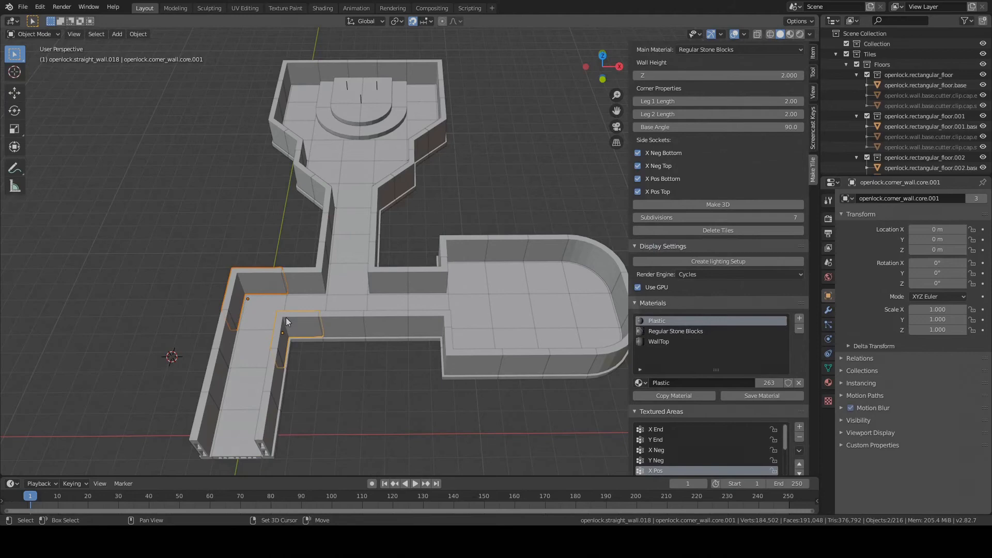
{"action": "left_click", "coordinate": [321, 271], "text": "shift"}
{"action": "left_click", "coordinate": [380, 271], "text": "shift"}
{"action": "left_click", "coordinate": [425, 271], "text": "shift"}
{"action": "left_click", "coordinate": [432, 318], "text": "shift"}
{"action": "left_click", "coordinate": [454, 360], "text": "shift"}
{"action": "left_click", "coordinate": [451, 244], "text": "shift"}
{"action": "left_click", "coordinate": [382, 190], "text": "shift"}
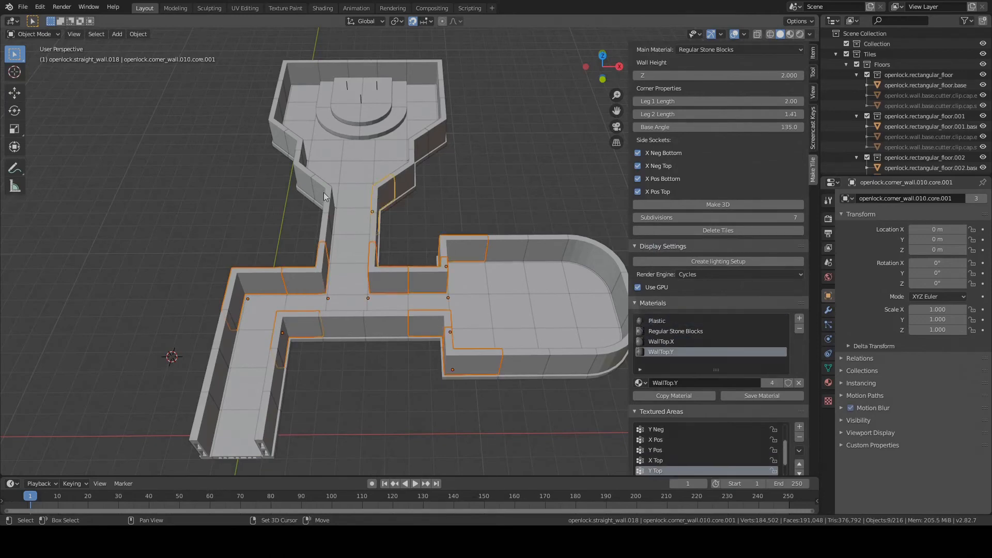
Add the remaining corner walls around the room with the stepped platform to the selection.
{"action": "left_click", "coordinate": [408, 171], "text": "shift"}
{"action": "left_click", "coordinate": [417, 145], "text": "shift"}
{"action": "left_click", "coordinate": [439, 122], "text": "shift"}
{"action": "left_click", "coordinate": [432, 70], "text": "shift"}
{"action": "left_click", "coordinate": [291, 70], "text": "shift"}
{"action": "left_click", "coordinate": [279, 124], "text": "shift"}
{"action": "left_click", "coordinate": [301, 167], "text": "shift"}
{"action": "left_click", "coordinate": [330, 192], "text": "shift"}
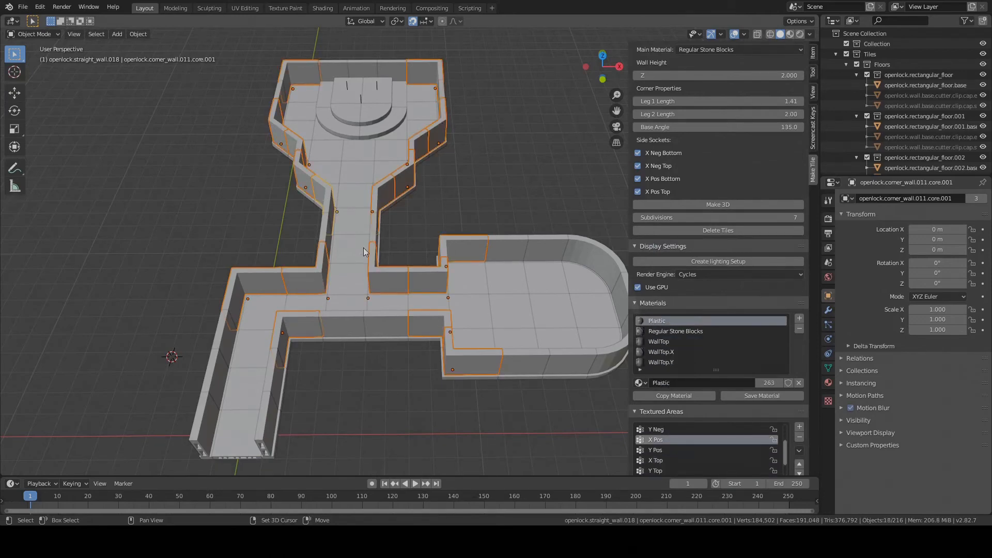
{"action": "middle_click_drag", "start_coordinate": [383, 246], "coordinate": [423, 227]}
{"action": "middle_click_drag", "start_coordinate": [513, 217], "coordinate": [442, 226]}
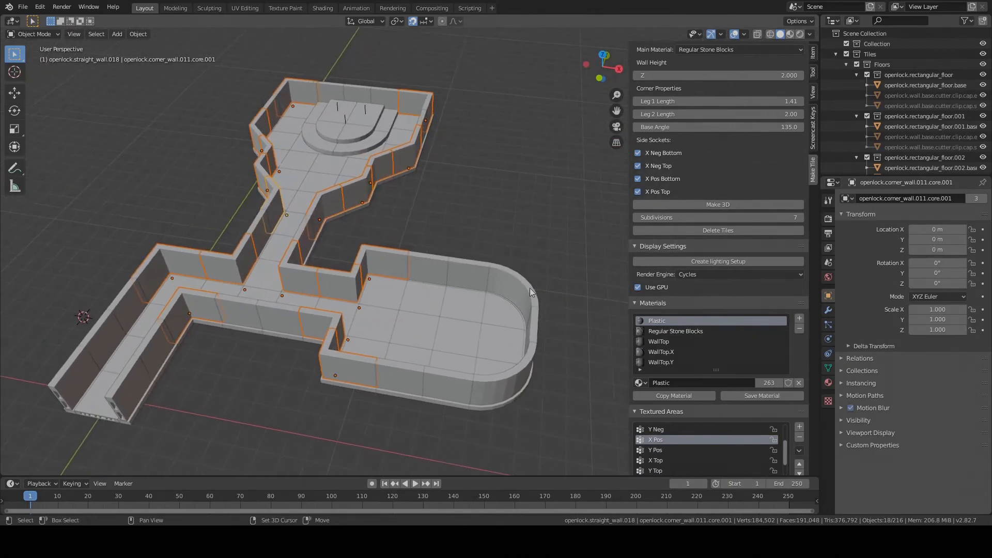
Add both curved walls and the two curved floor tiles at the end of the rounded room to the selection.
{"action": "middle_click_drag", "start_coordinate": [515, 240], "coordinate": [494, 241]}
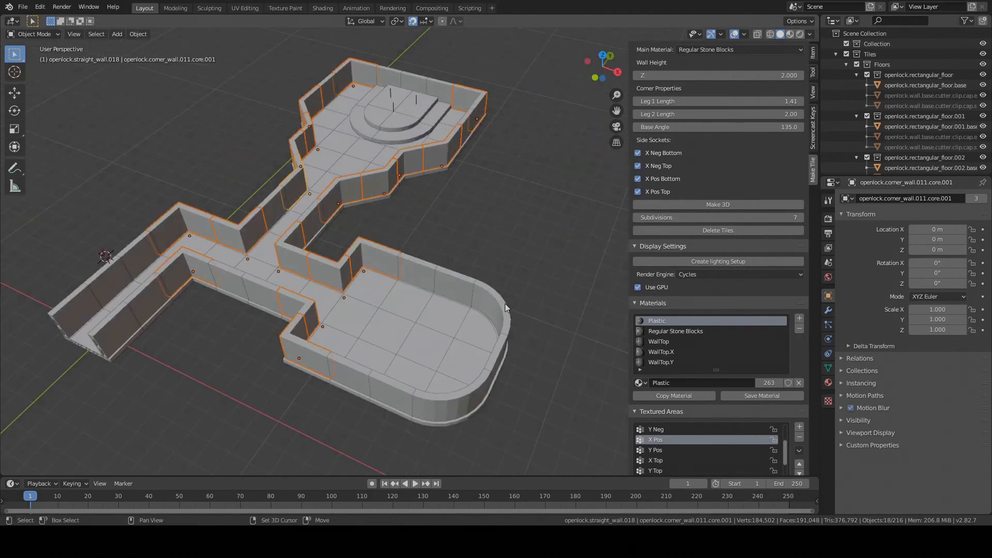
{"action": "left_click", "coordinate": [493, 339], "text": "shift"}
{"action": "left_click", "coordinate": [441, 409], "text": "shift"}
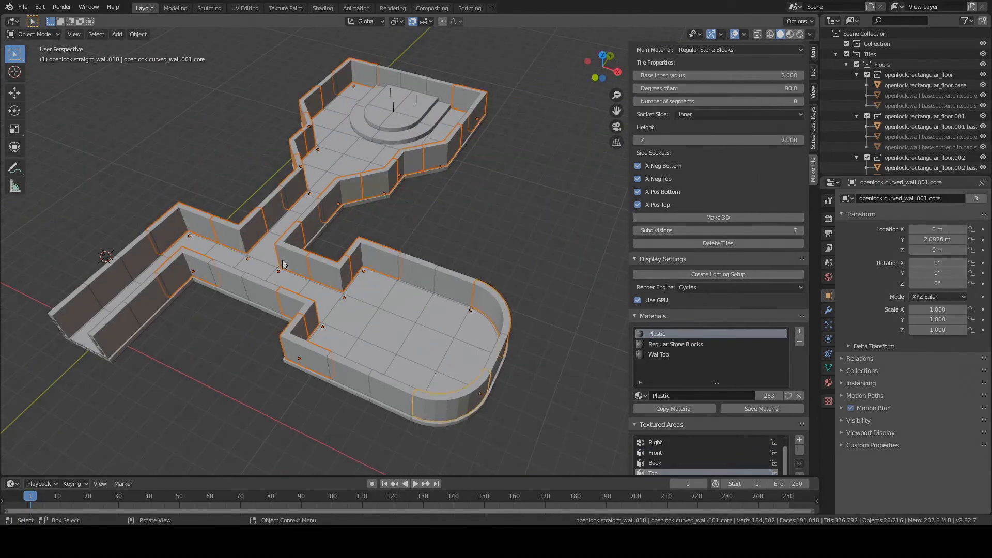
{"action": "middle_click_drag", "start_coordinate": [405, 295], "coordinate": [432, 308]}
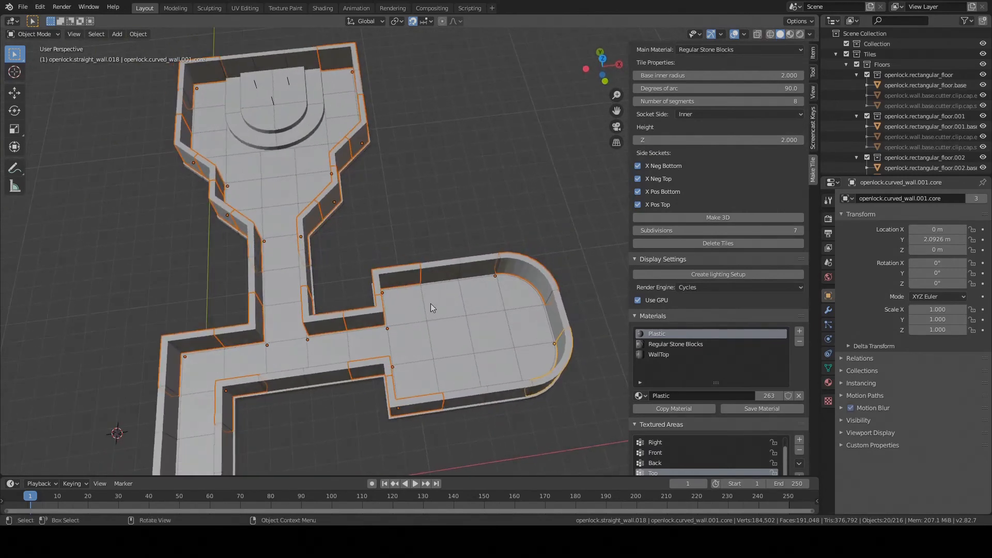
{"action": "left_click", "coordinate": [522, 292], "text": "shift"}
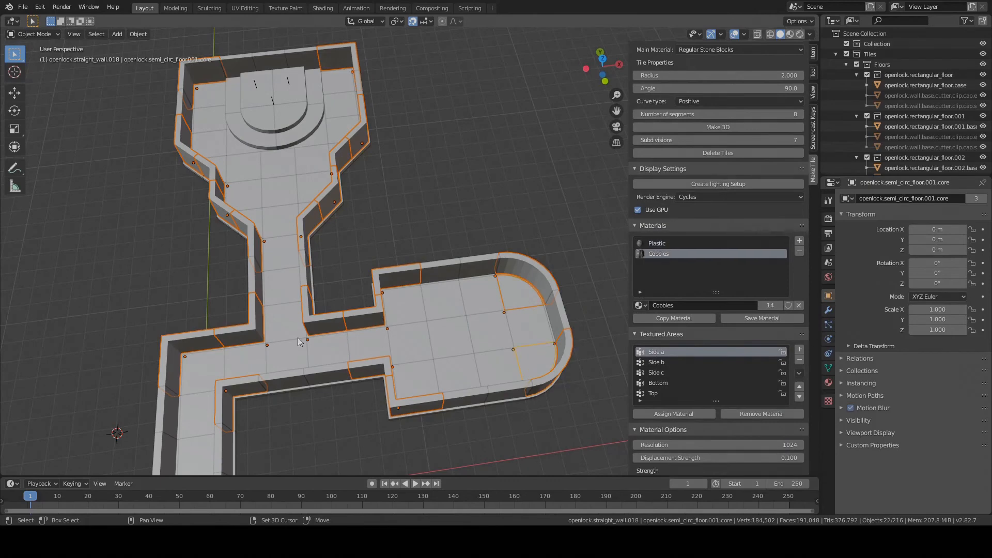
Check the selected tiles around both rooms and the corridors from above and from the side.
{"action": "middle_click_drag", "start_coordinate": [298, 337], "coordinate": [417, 305]}
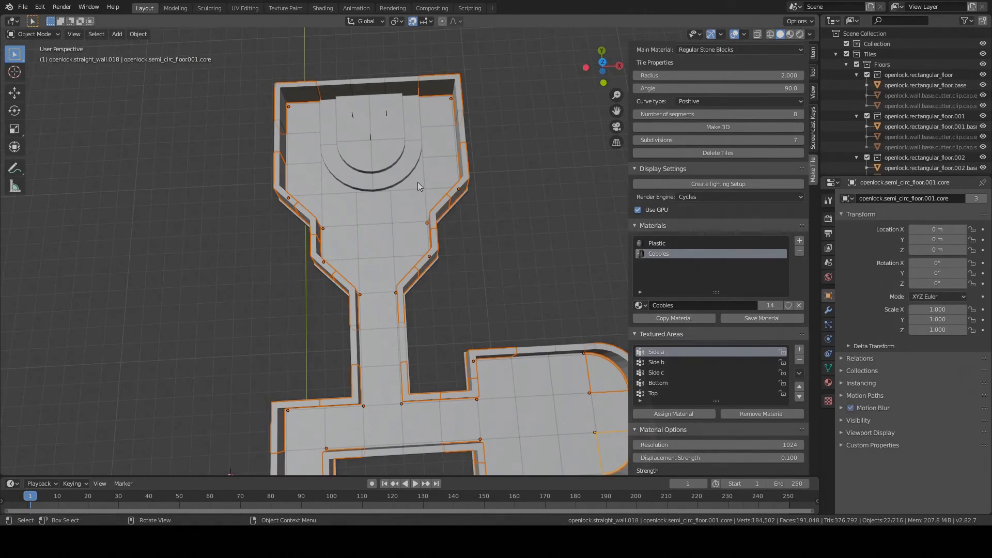
{"action": "middle_click_drag", "start_coordinate": [417, 182], "coordinate": [378, 168]}
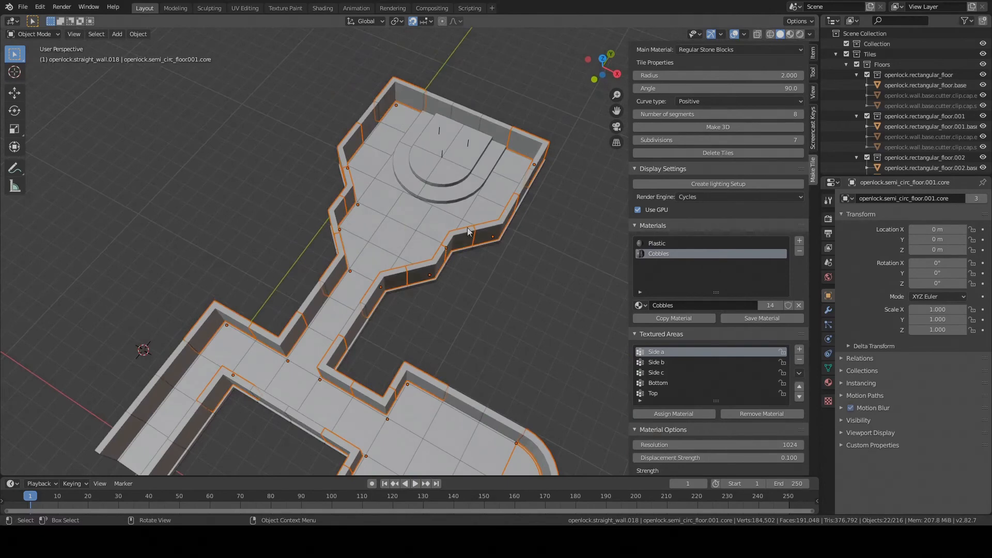
{"action": "middle_click_drag", "start_coordinate": [363, 237], "coordinate": [454, 239]}
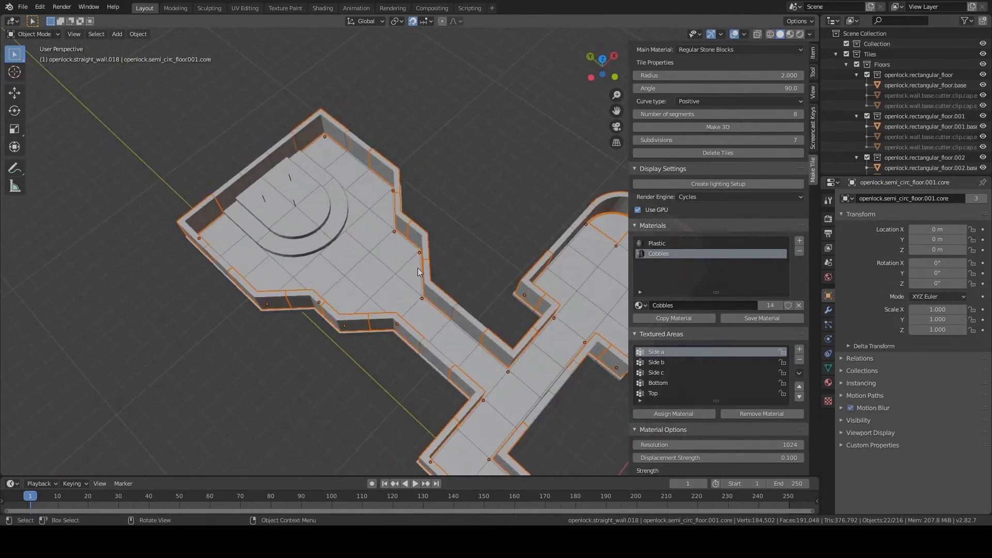
{"action": "scroll", "coordinate": [470, 352], "scroll_direction": "down", "scroll_amount": 1}
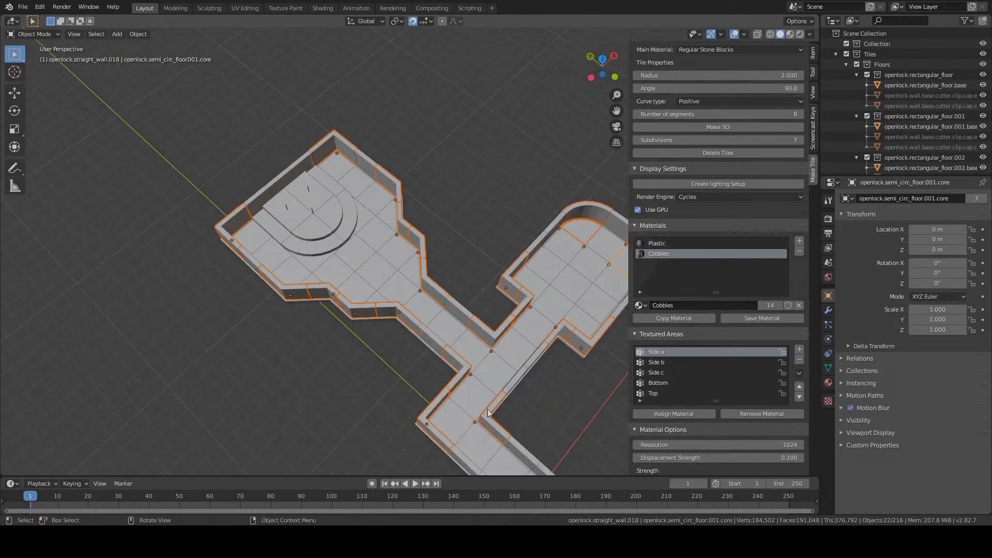
{"action": "middle_click_drag", "start_coordinate": [488, 408], "coordinate": [398, 308]}
{"action": "middle_click_drag", "start_coordinate": [457, 179], "coordinate": [445, 221], "text": "shift"}
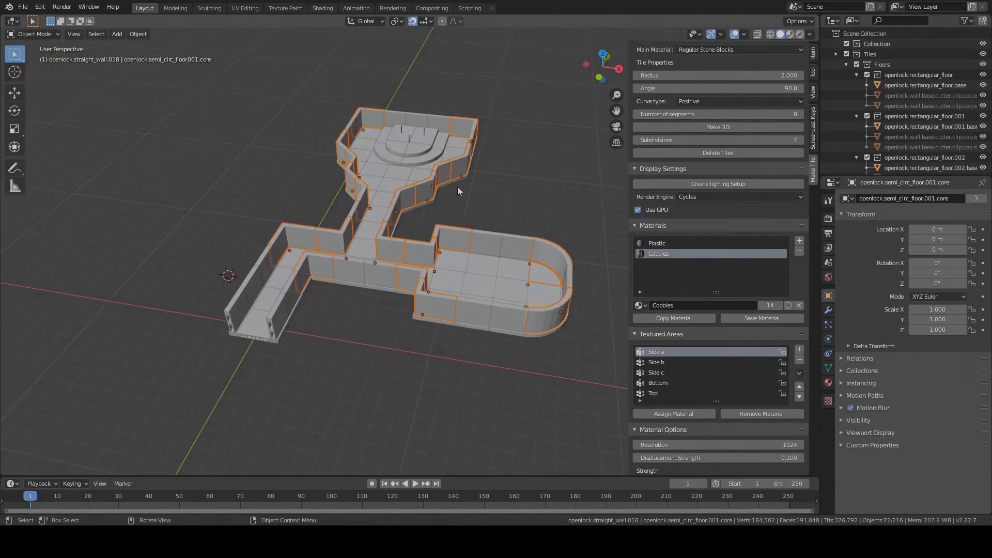
{"action": "middle_click_drag", "start_coordinate": [481, 252], "coordinate": [466, 233]}
{"action": "scroll", "coordinate": [465, 233], "scroll_direction": "up", "scroll_amount": 3}
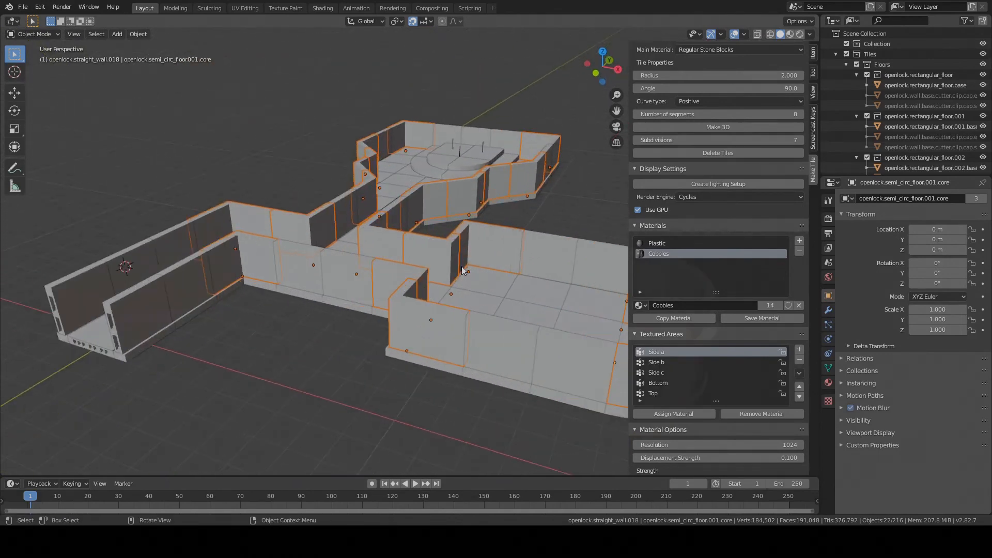
{"action": "scroll", "coordinate": [464, 270], "scroll_direction": "down", "scroll_amount": 2}
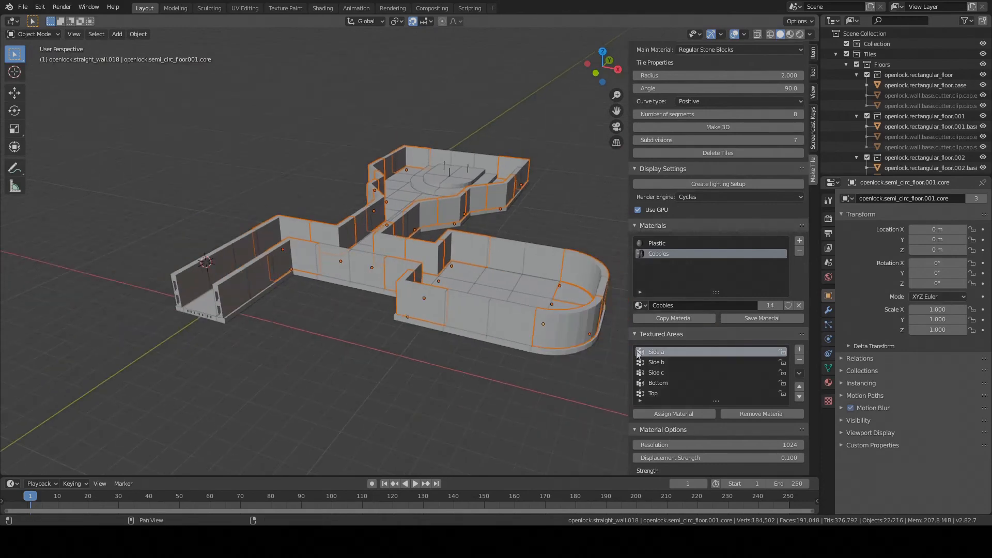
Collapse the textured areas settings, show the export settings and enable Voxelise for the tile export.
{"action": "left_click", "coordinate": [634, 332]}
{"action": "scroll", "coordinate": [752, 381], "scroll_direction": "down", "scroll_amount": 1}
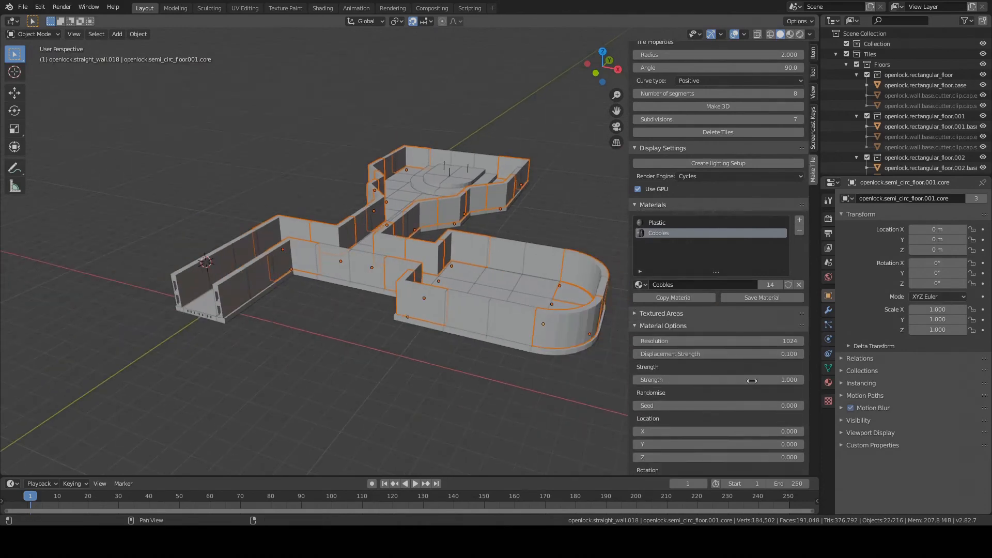
{"action": "scroll", "coordinate": [752, 381], "scroll_direction": "down", "scroll_amount": 15}
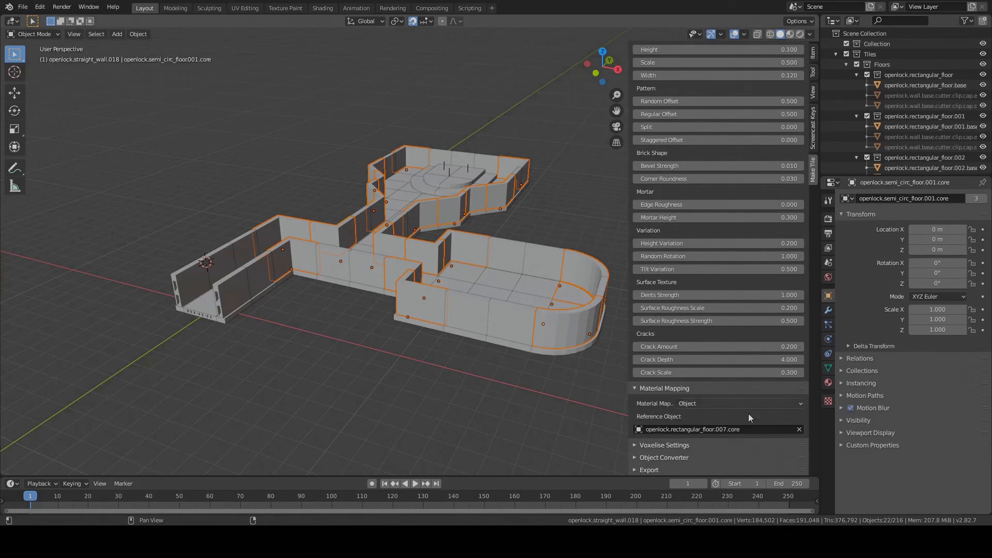
{"action": "left_click", "coordinate": [635, 470]}
{"action": "scroll", "coordinate": [768, 310], "scroll_direction": "down", "scroll_amount": 4}
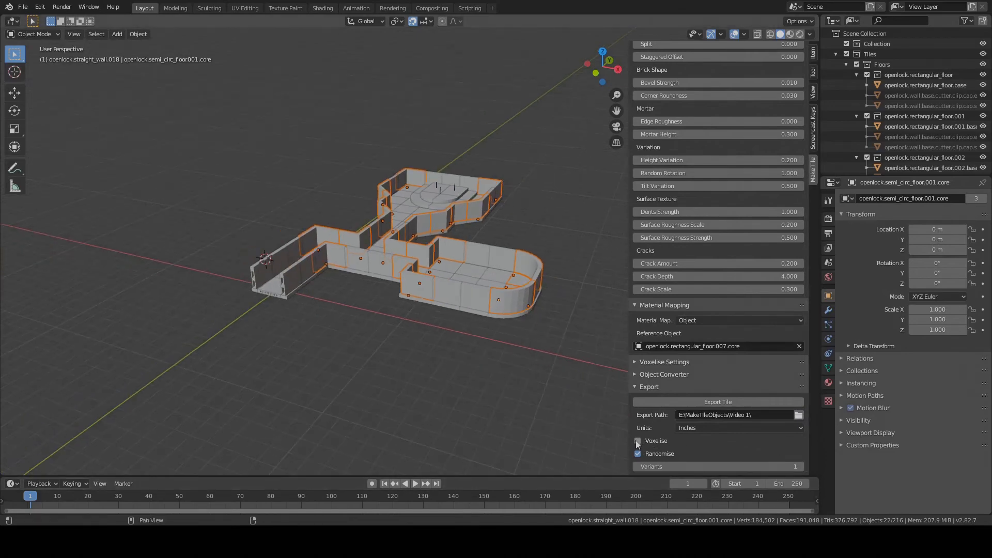
{"action": "left_click", "coordinate": [638, 440]}
Examine the rounded room, the corridors and the overall dungeon layout from several angles before exporting.
{"action": "scroll", "coordinate": [483, 322], "scroll_direction": "up", "scroll_amount": 3}
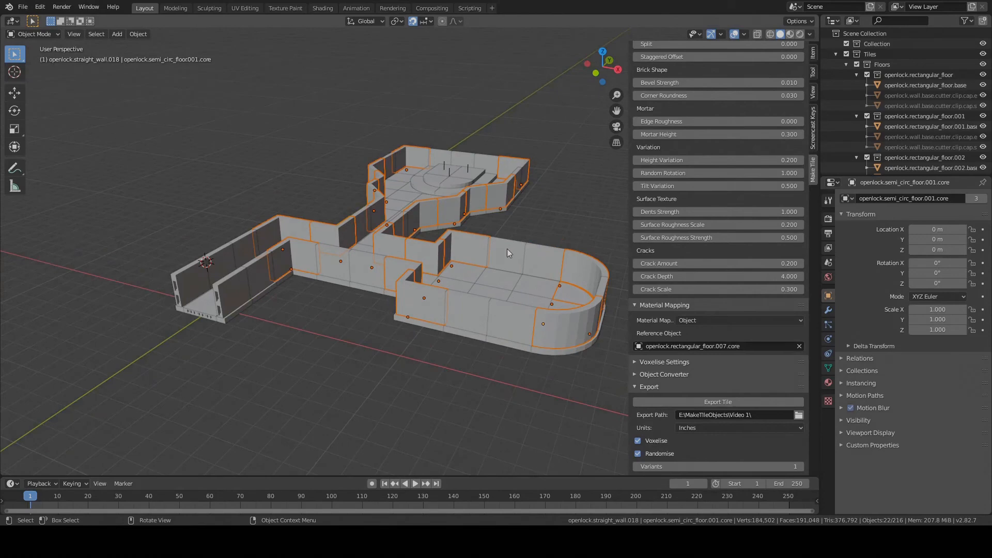
{"action": "scroll", "coordinate": [497, 243], "scroll_direction": "down", "scroll_amount": 1}
{"action": "middle_click_drag", "start_coordinate": [492, 240], "coordinate": [522, 233]}
{"action": "scroll", "coordinate": [445, 181], "scroll_direction": "up", "scroll_amount": 1}
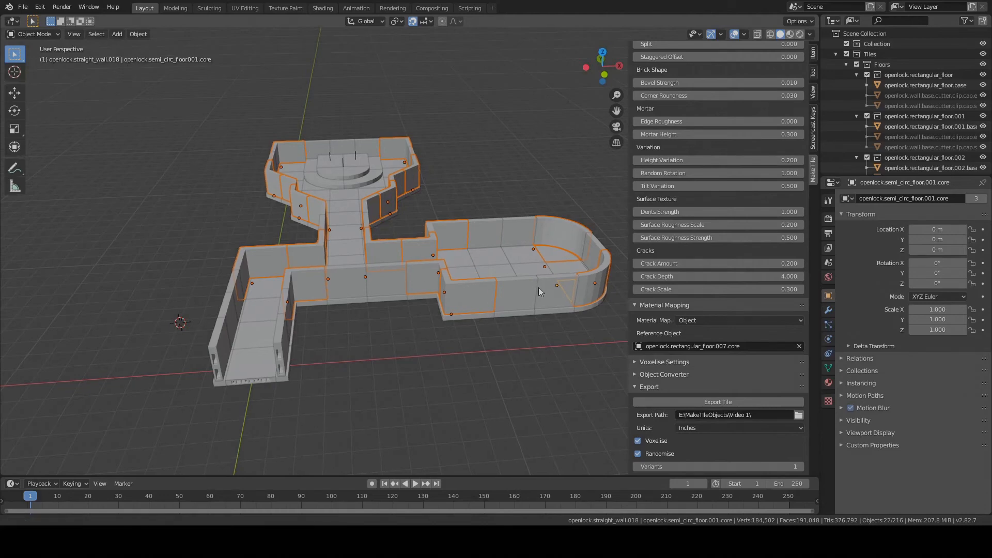
{"action": "middle_click_drag", "start_coordinate": [543, 289], "coordinate": [383, 302], "text": "shift"}
{"action": "scroll", "coordinate": [394, 308], "scroll_direction": "up", "scroll_amount": 4}
{"action": "scroll", "coordinate": [386, 292], "scroll_direction": "down", "scroll_amount": 3}
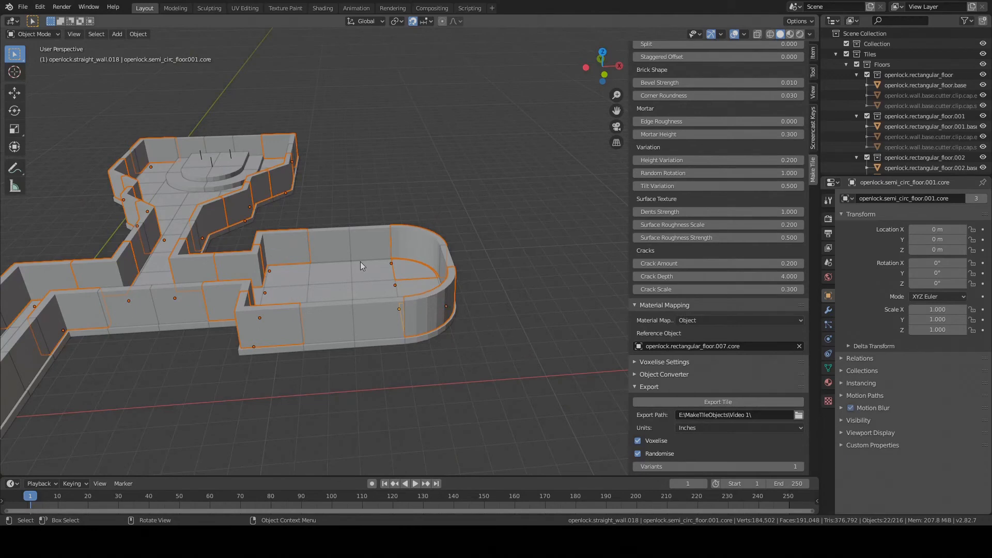
{"action": "middle_click_drag", "start_coordinate": [365, 261], "coordinate": [455, 293]}
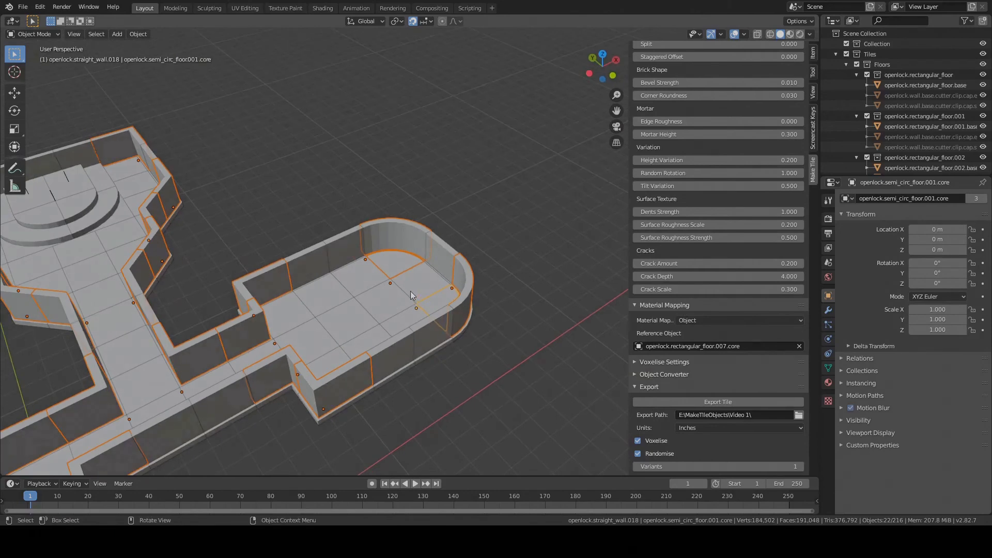
{"action": "middle_click_drag", "start_coordinate": [383, 281], "coordinate": [439, 226]}
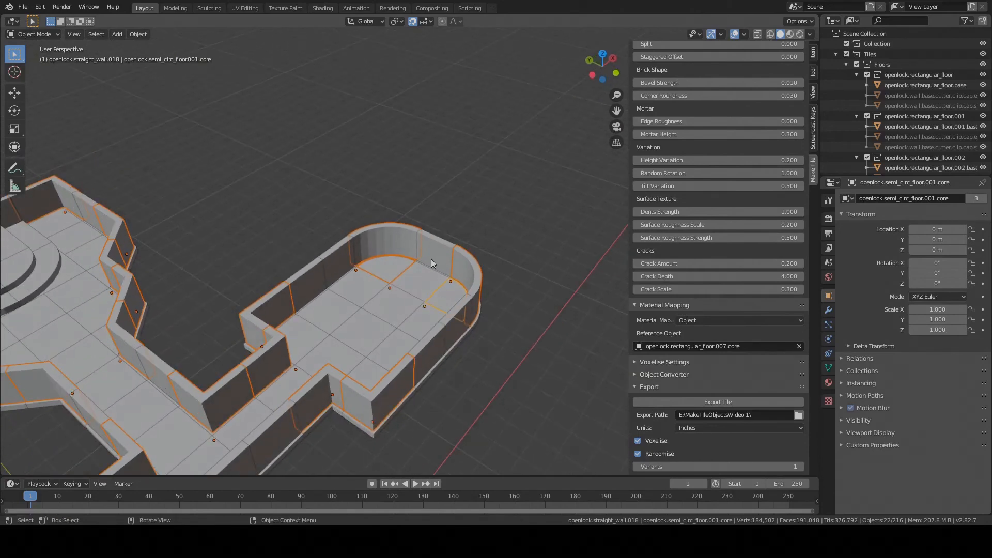
{"action": "scroll", "coordinate": [437, 255], "scroll_direction": "down", "scroll_amount": 1}
{"action": "middle_click_drag", "start_coordinate": [422, 347], "coordinate": [365, 328]}
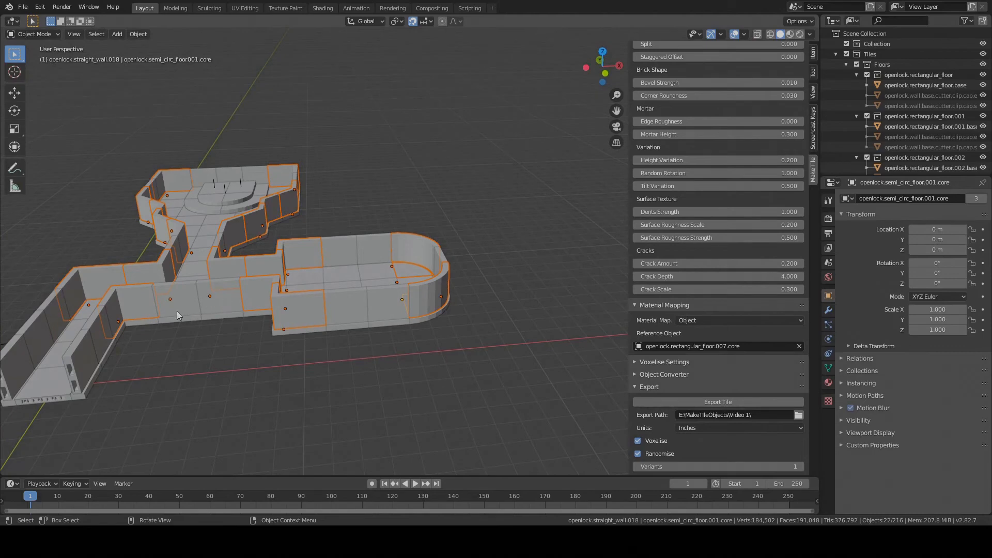
{"action": "middle_click_drag", "start_coordinate": [177, 313], "coordinate": [187, 343]}
{"action": "scroll", "coordinate": [218, 337], "scroll_direction": "down", "scroll_amount": 2}
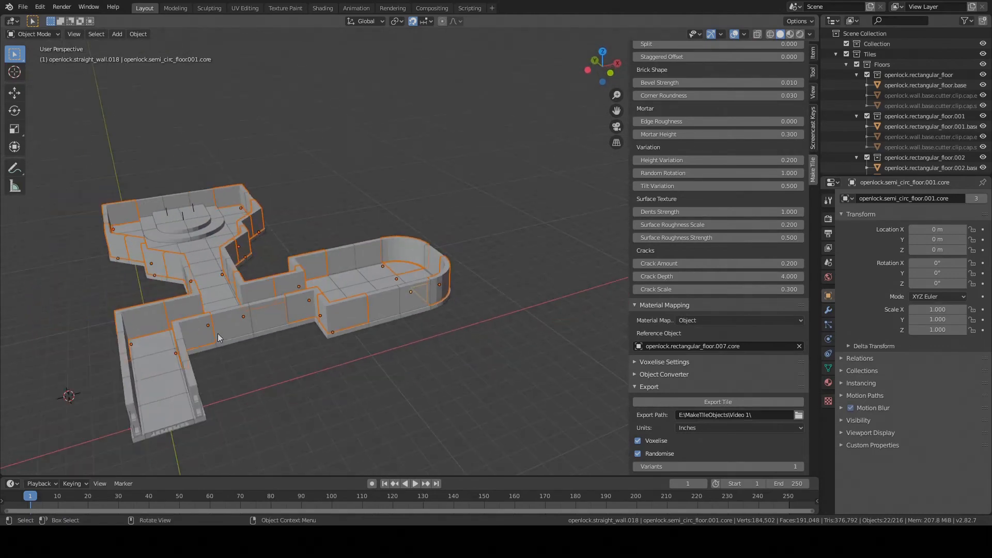
{"action": "middle_click_drag", "start_coordinate": [310, 225], "coordinate": [402, 236]}
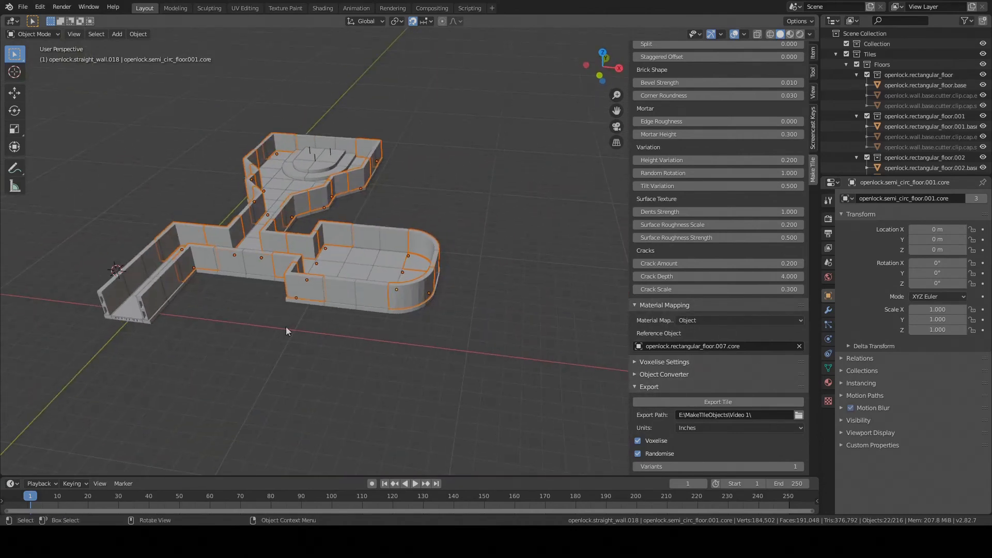
{"action": "middle_click_drag", "start_coordinate": [279, 322], "coordinate": [290, 254]}
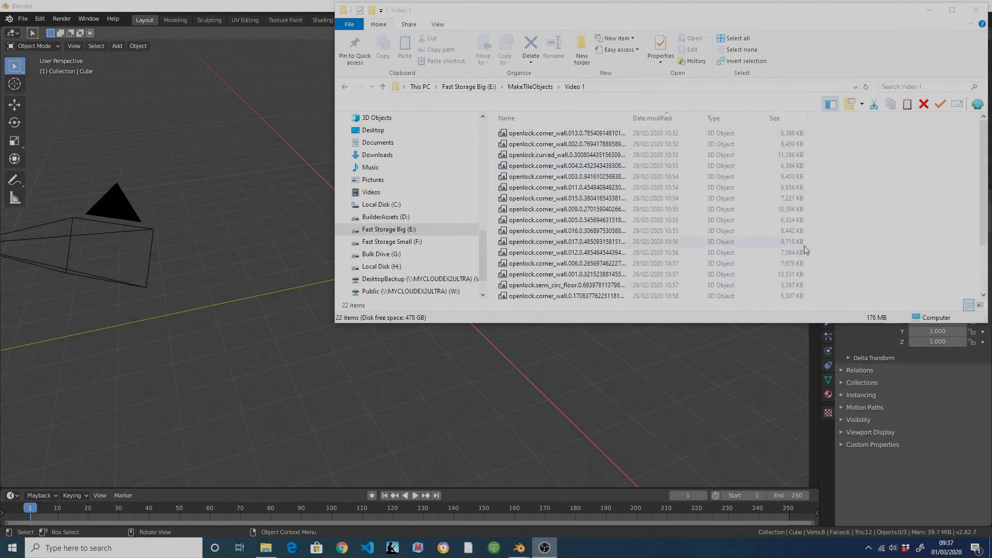
Look through the exported files in the Video 1 folder, and switch to Blender to delete the default cube, camera and light.
{"action": "scroll", "coordinate": [806, 248], "scroll_direction": "down", "scroll_amount": 2}
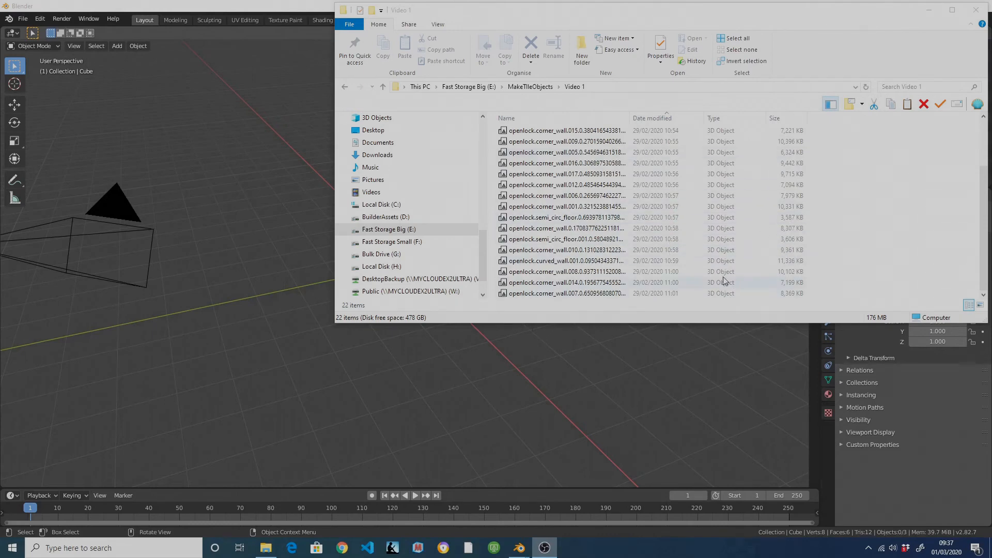
{"action": "left_click", "coordinate": [341, 366]}
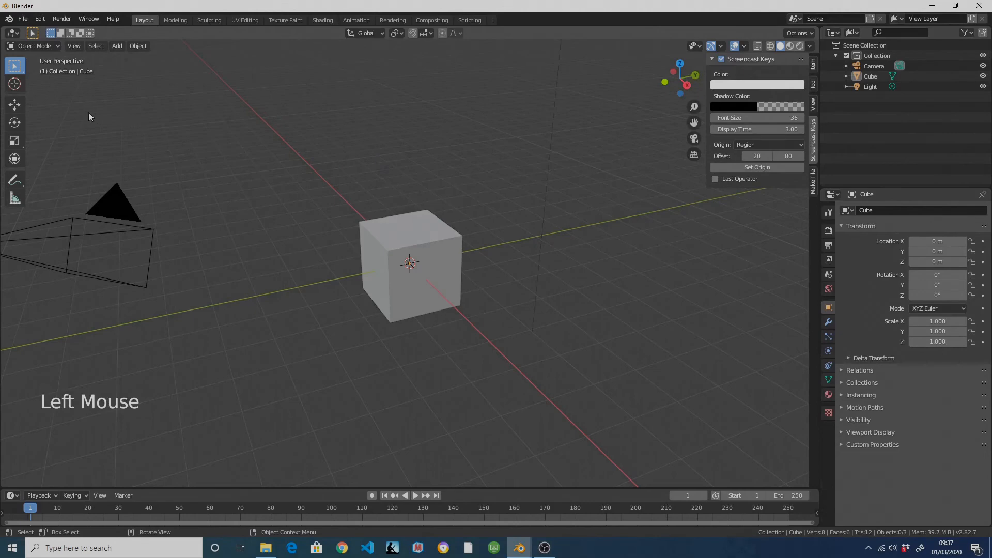
{"action": "left_click_drag", "start_coordinate": [89, 113], "coordinate": [570, 429]}
{"action": "key", "text": "Delete"}
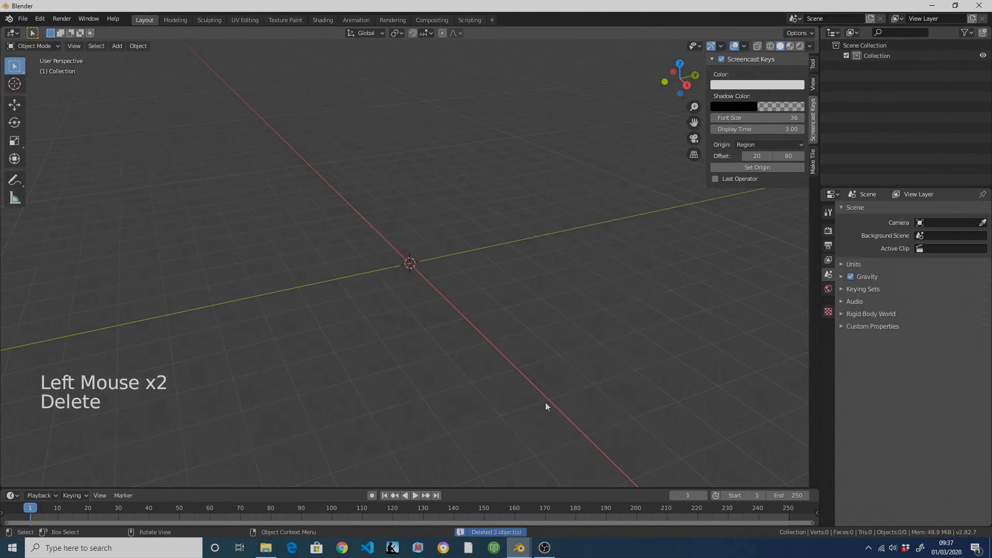
Import all the STL files from the Video 1 folder inside MakeTileObjects.
{"action": "left_click", "coordinate": [23, 19]}
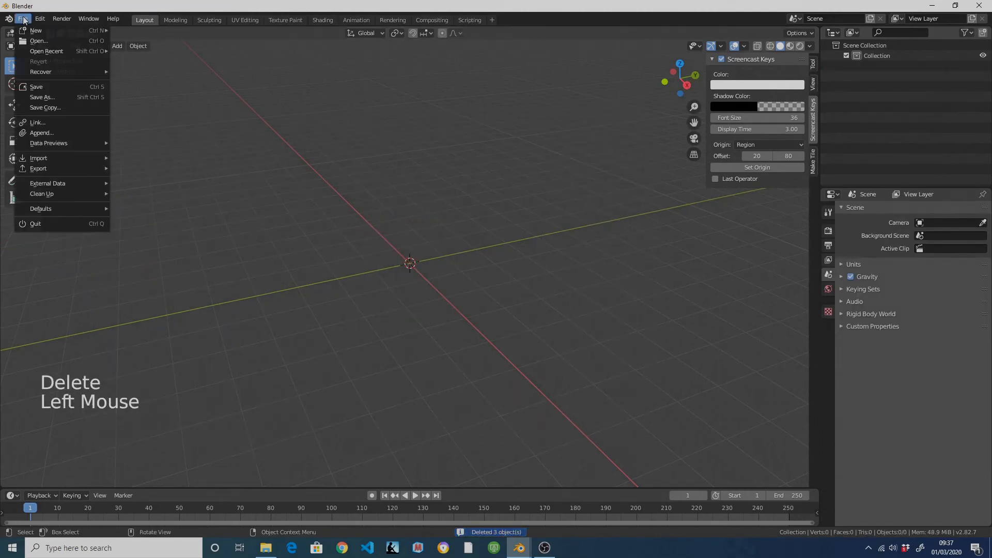
{"action": "mouse_move", "coordinate": [57, 160]}
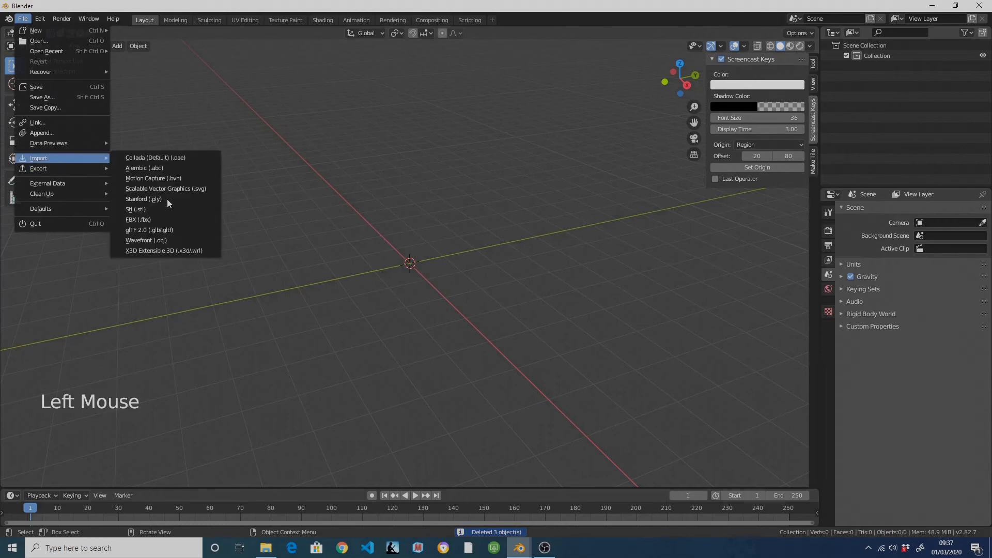
{"action": "left_click", "coordinate": [136, 210]}
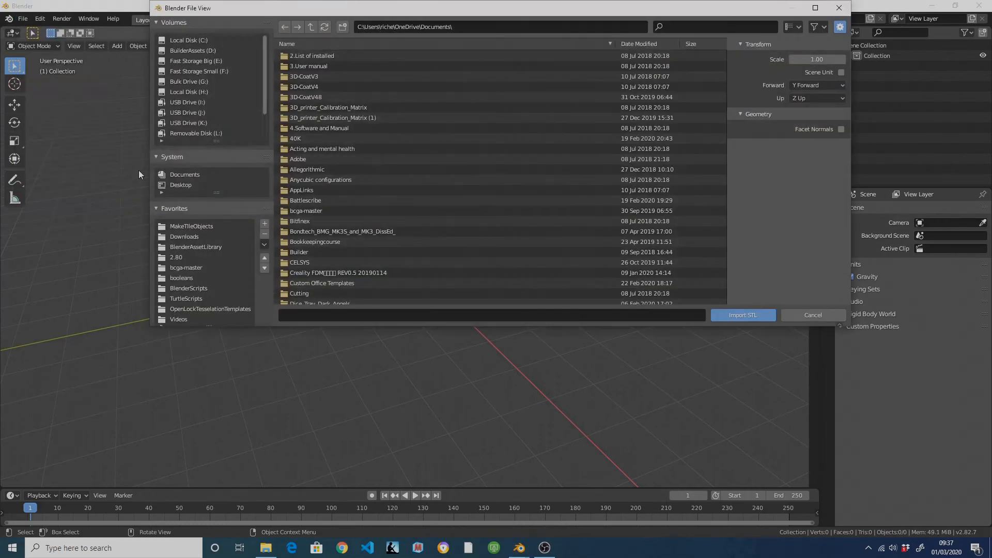
{"action": "left_click", "coordinate": [212, 226]}
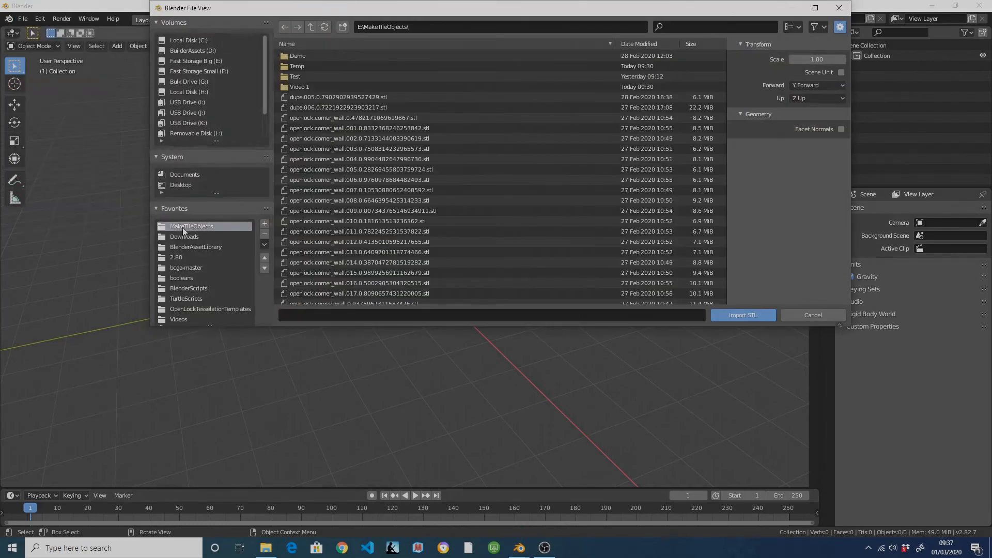
{"action": "left_click", "coordinate": [322, 87]}
{"action": "double_click", "coordinate": [322, 86]}
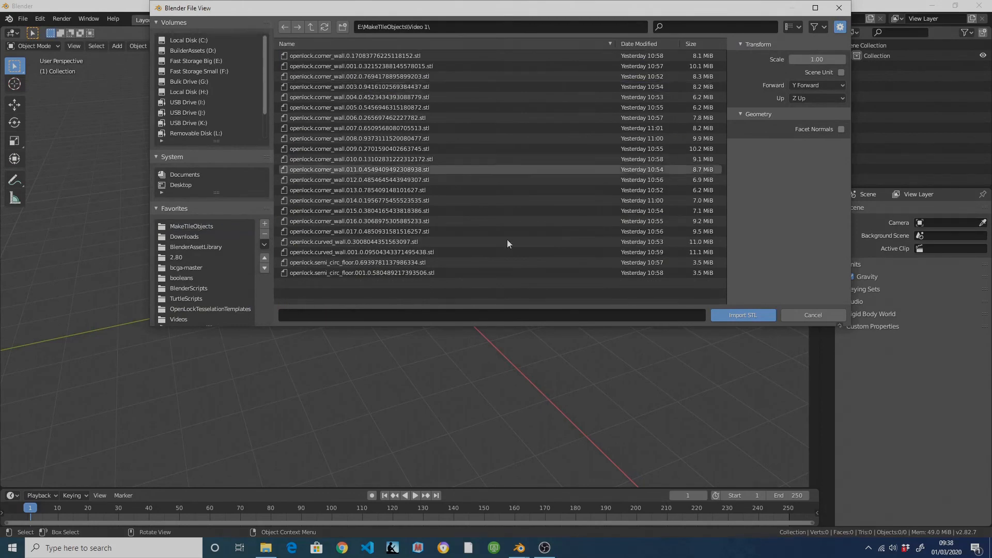
{"action": "left_click_drag", "start_coordinate": [511, 291], "coordinate": [388, 58]}
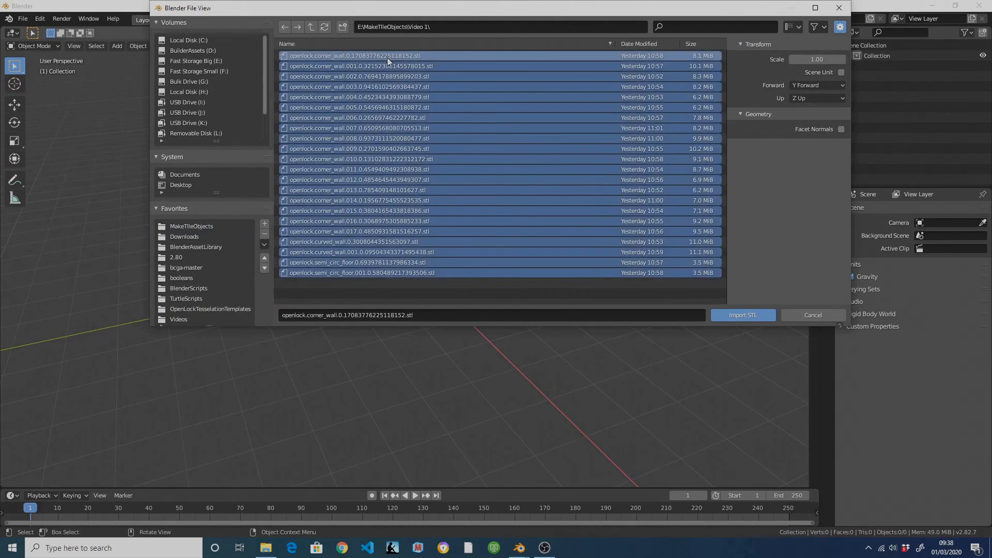
{"action": "left_click", "coordinate": [743, 316]}
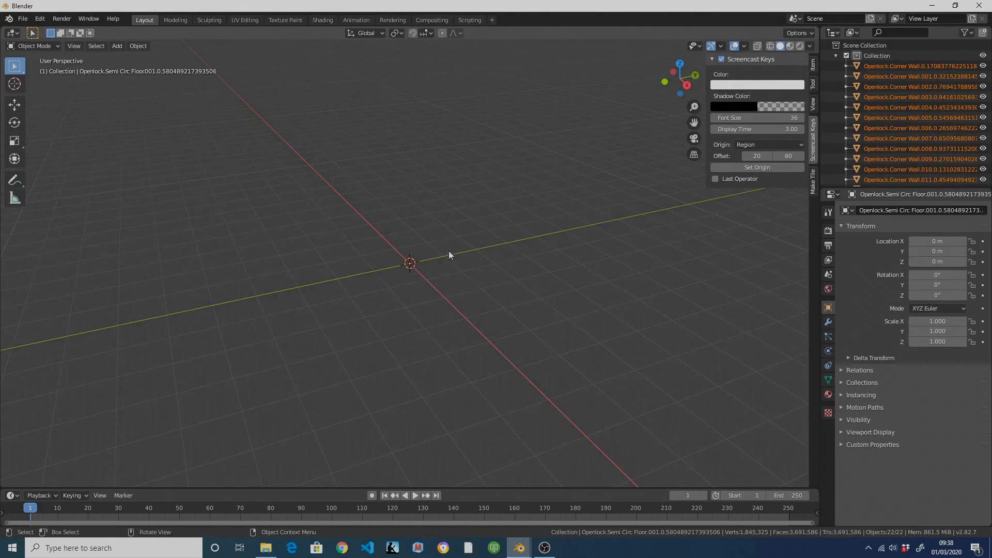
Examine the imported corner walls, curved walls and floor tiles spread out across the scene.
{"action": "scroll", "coordinate": [632, 271], "scroll_direction": "down", "scroll_amount": 20}
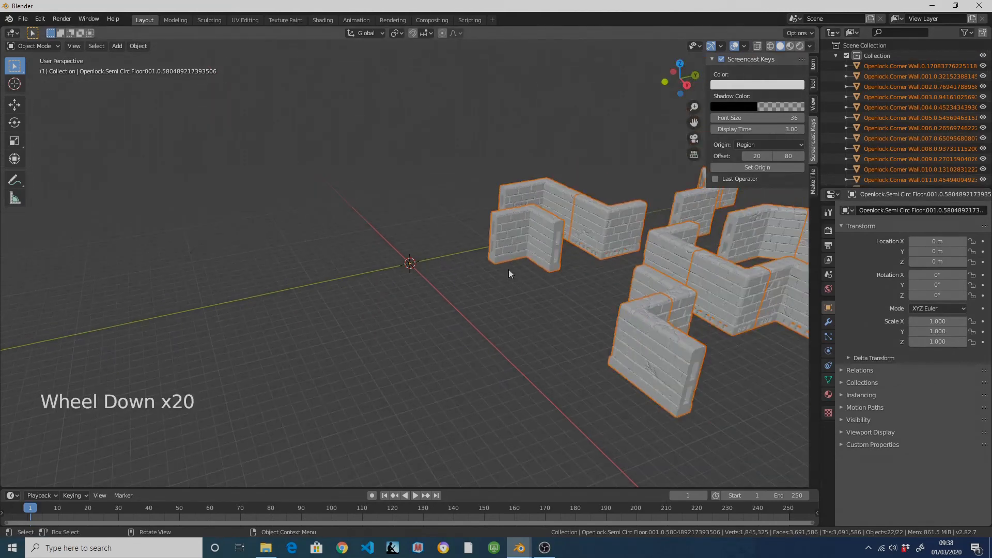
{"action": "scroll", "coordinate": [509, 269], "scroll_direction": "down", "scroll_amount": 4}
{"action": "scroll", "coordinate": [508, 269], "scroll_direction": "up", "scroll_amount": 3}
{"action": "middle_click_drag", "start_coordinate": [509, 268], "coordinate": [574, 277]}
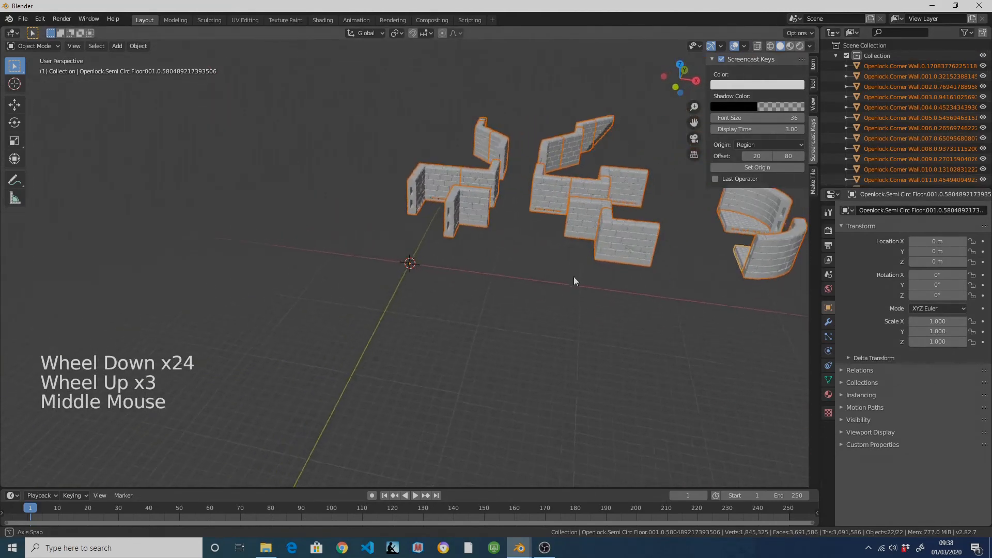
{"action": "middle_click_drag", "start_coordinate": [563, 213], "coordinate": [501, 351], "text": "shift"}
{"action": "scroll", "coordinate": [501, 364], "scroll_direction": "up", "scroll_amount": 3}
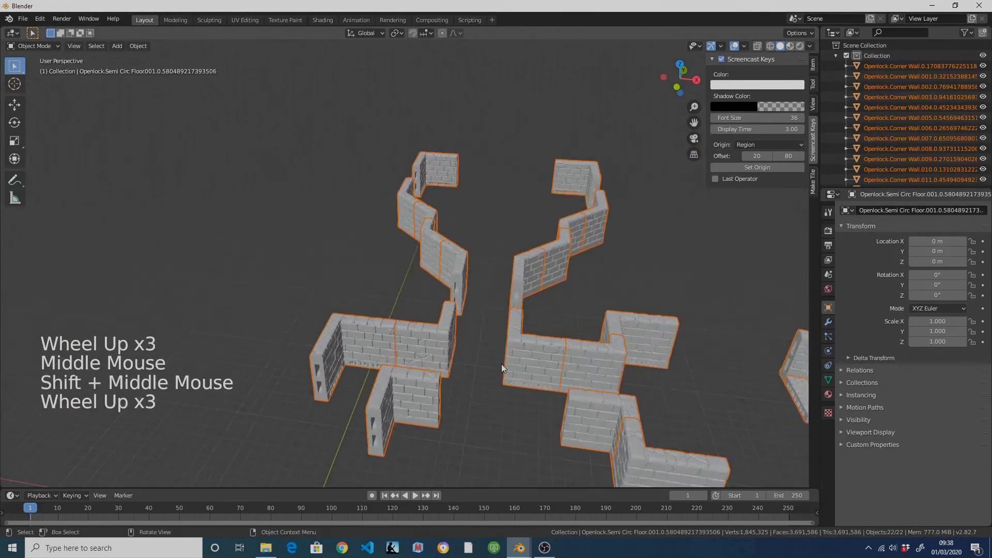
{"action": "scroll", "coordinate": [502, 364], "scroll_direction": "up", "scroll_amount": 1}
{"action": "middle_click_drag", "start_coordinate": [679, 408], "coordinate": [354, 341], "text": "shift"}
{"action": "middle_click_drag", "start_coordinate": [631, 386], "coordinate": [629, 336], "text": "shift"}
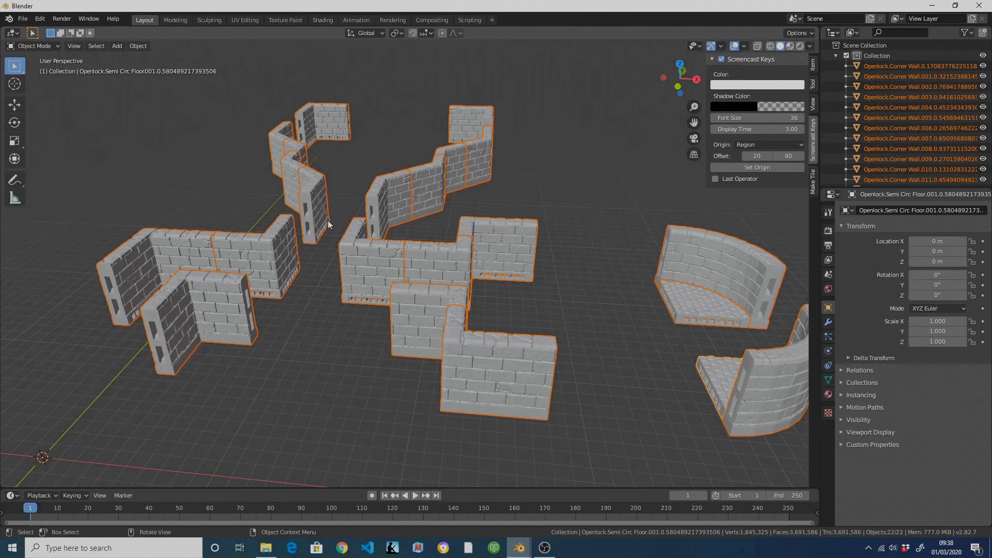
Set the viewport's clipping end to 5000 m and check the distant tiles when zoomed out.
{"action": "scroll", "coordinate": [403, 232], "scroll_direction": "down", "scroll_amount": 5}
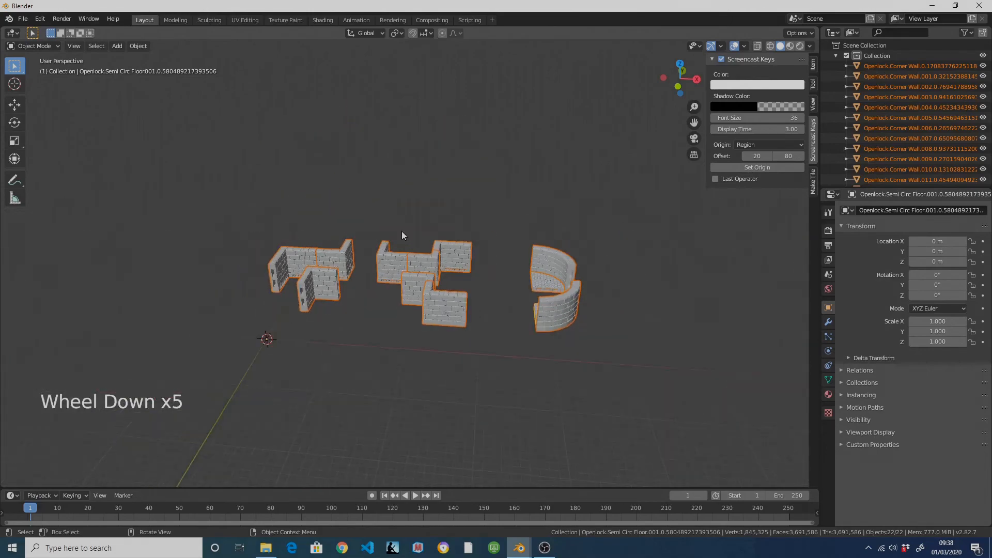
{"action": "scroll", "coordinate": [389, 228], "scroll_direction": "up", "scroll_amount": 5}
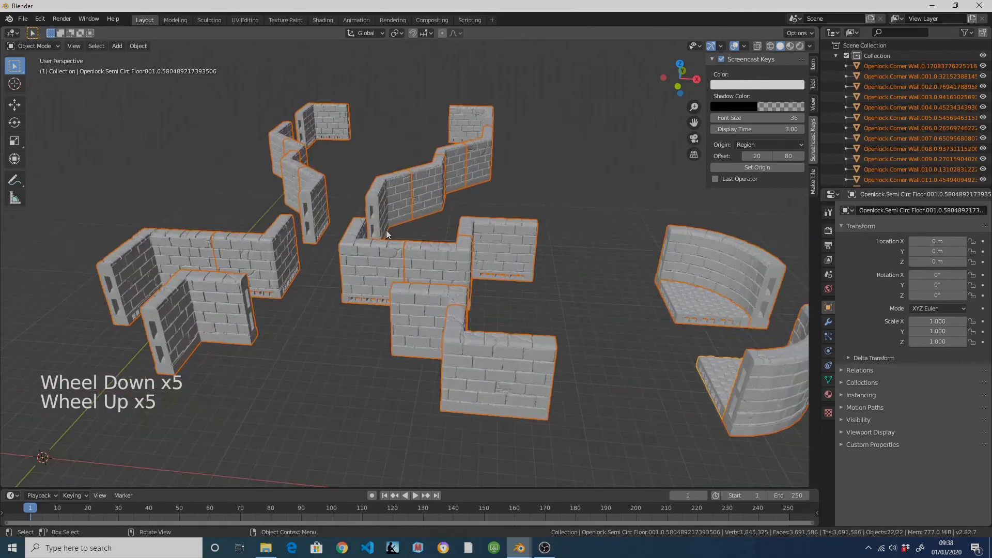
{"action": "scroll", "coordinate": [387, 196], "scroll_direction": "down", "scroll_amount": 5}
{"action": "scroll", "coordinate": [387, 197], "scroll_direction": "up", "scroll_amount": 2}
{"action": "scroll", "coordinate": [387, 196], "scroll_direction": "down", "scroll_amount": 2}
{"action": "scroll", "coordinate": [386, 196], "scroll_direction": "up", "scroll_amount": 5}
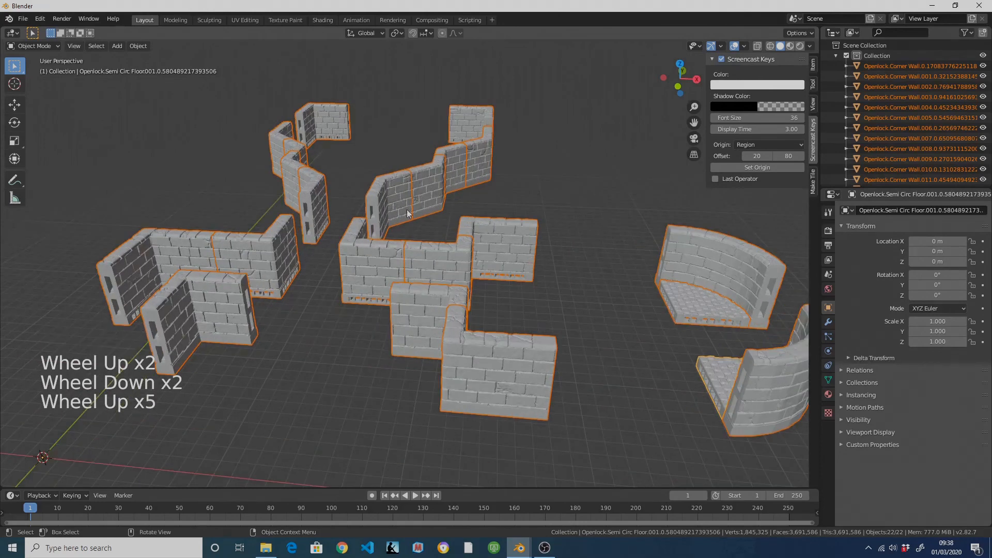
{"action": "left_click", "coordinate": [813, 104]}
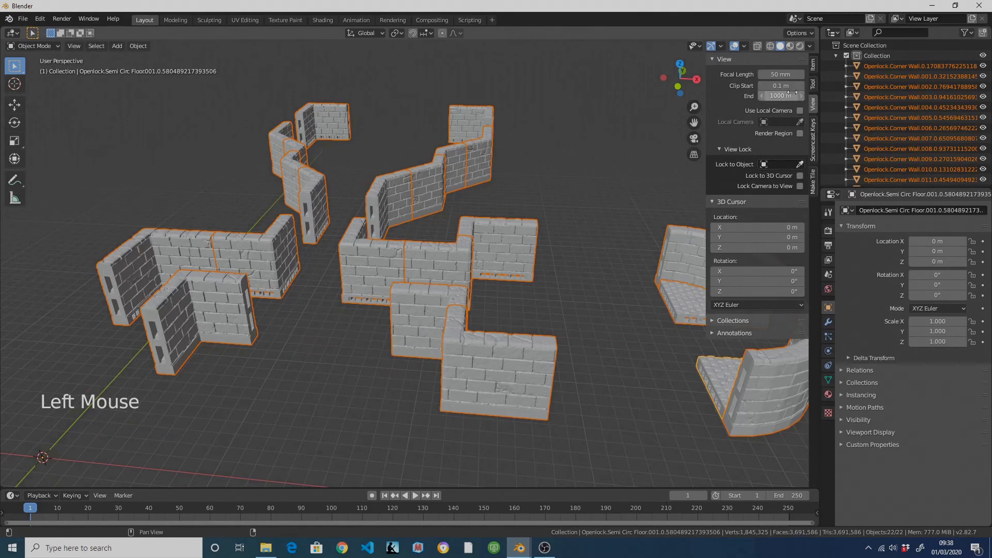
{"action": "left_click", "coordinate": [781, 96]}
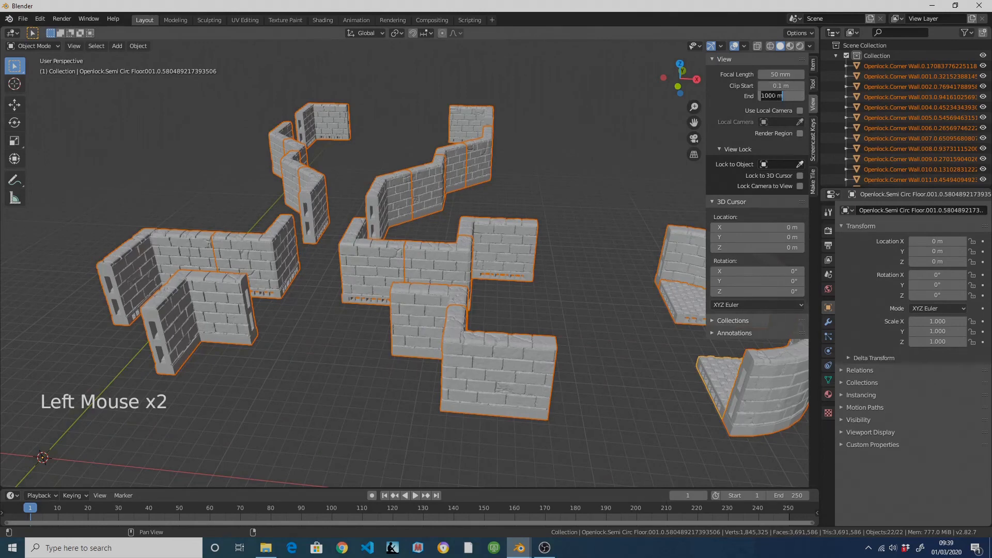
{"action": "type", "text": "500"}
{"action": "key", "text": "Return"}
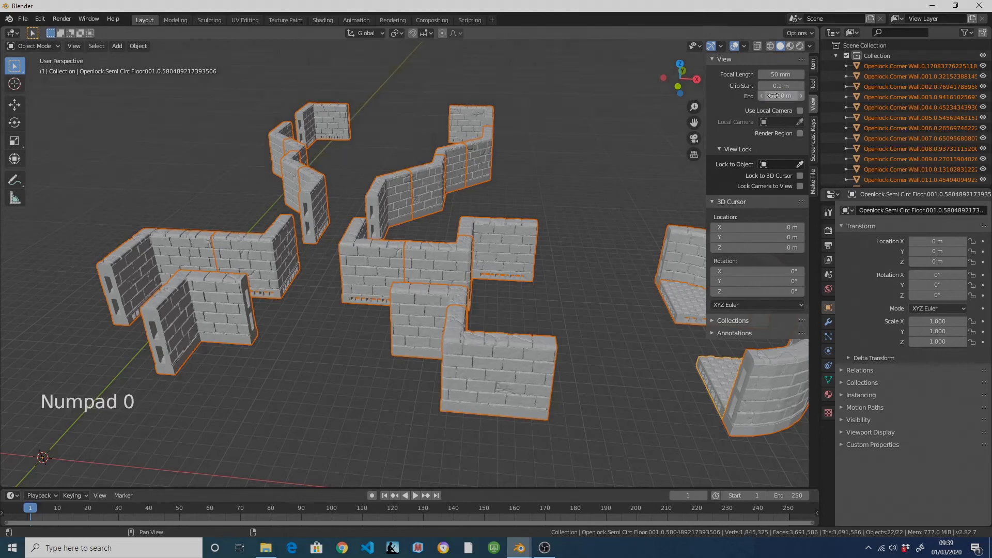
{"action": "scroll", "coordinate": [550, 315], "scroll_direction": "down", "scroll_amount": 2}
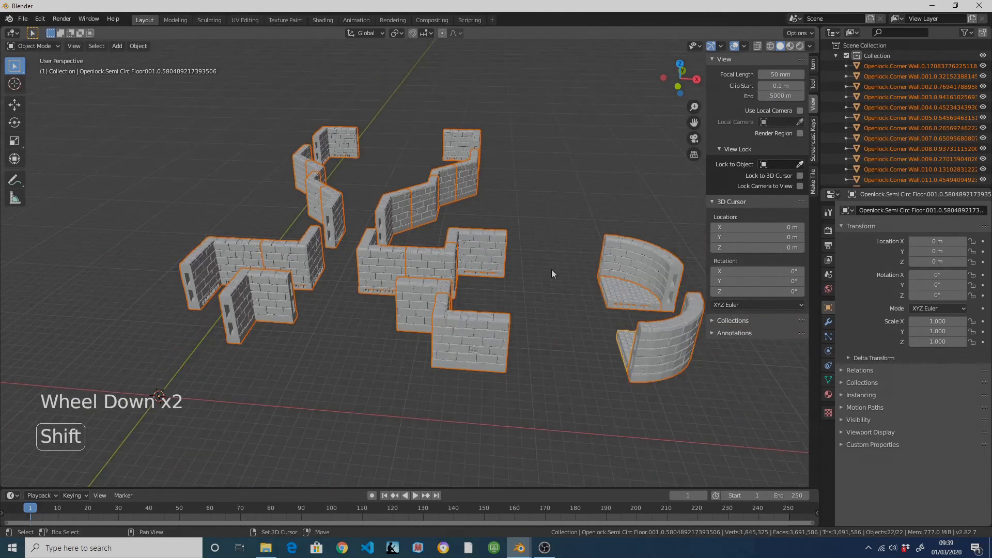
{"action": "mouse_move", "coordinate": [551, 270]}
{"action": "middle_mouse_down", "text": "shift"}
{"action": "mouse_move", "coordinate": [564, 288]}
{"action": "mouse_move", "coordinate": [535, 269]}
{"action": "middle_mouse_up", "text": "shift"}
Select the front corner wall tile, frame it in the view and examine its brick surfaces from both sides.
{"action": "scroll", "coordinate": [573, 392], "scroll_direction": "up", "scroll_amount": 6}
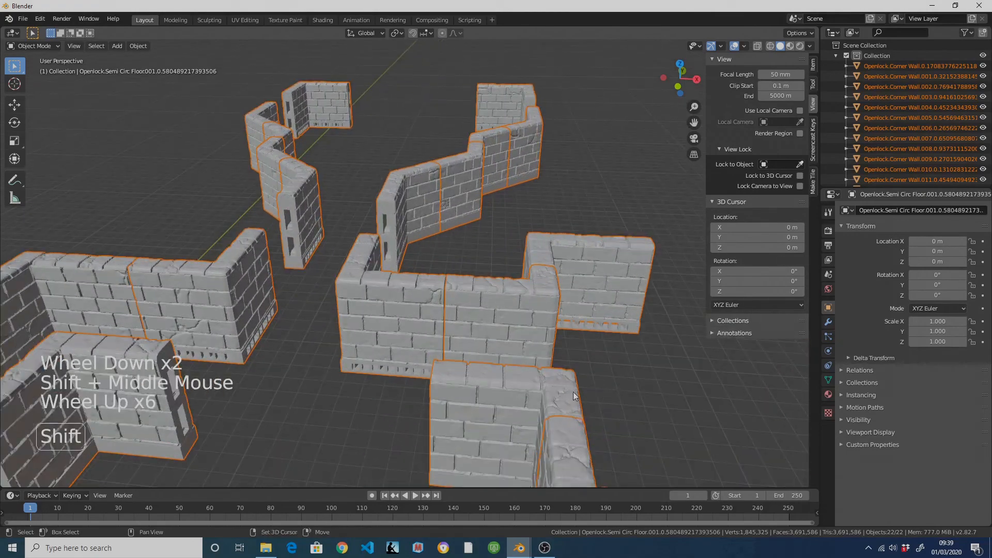
{"action": "middle_click_drag", "start_coordinate": [573, 391], "coordinate": [553, 357], "text": "shift"}
{"action": "scroll", "coordinate": [593, 396], "scroll_direction": "up", "scroll_amount": 1}
{"action": "middle_click_drag", "start_coordinate": [593, 396], "coordinate": [554, 371], "text": "shift"}
{"action": "left_click", "coordinate": [556, 369]}
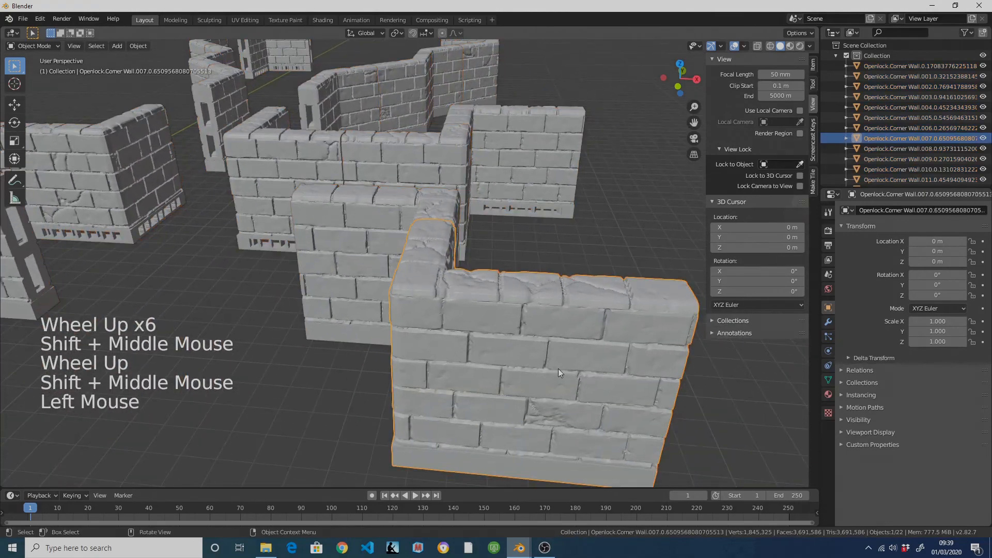
{"action": "key", "text": "KP_Decimal"}
{"action": "middle_click_drag", "start_coordinate": [447, 313], "coordinate": [624, 337]}
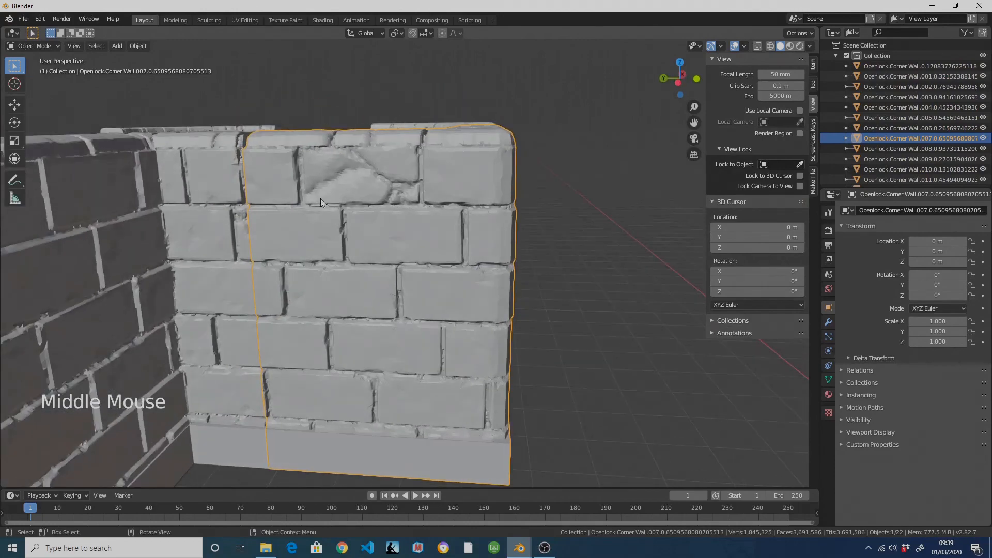
{"action": "middle_click_drag", "start_coordinate": [484, 337], "coordinate": [445, 316]}
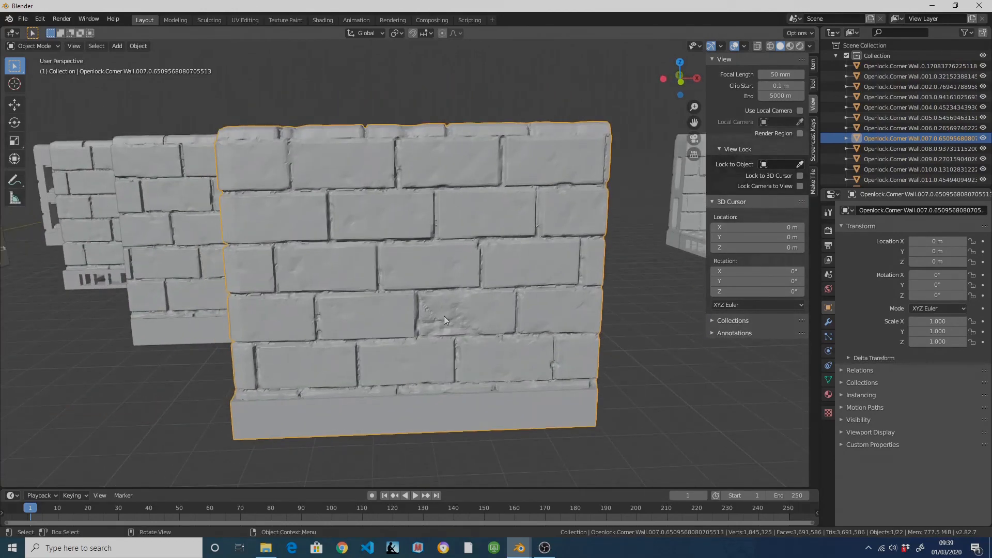
Open the corner wall in Edit Mode and examine the mesh density on the bricks and mortar lines.
{"action": "key", "text": "Tab"}
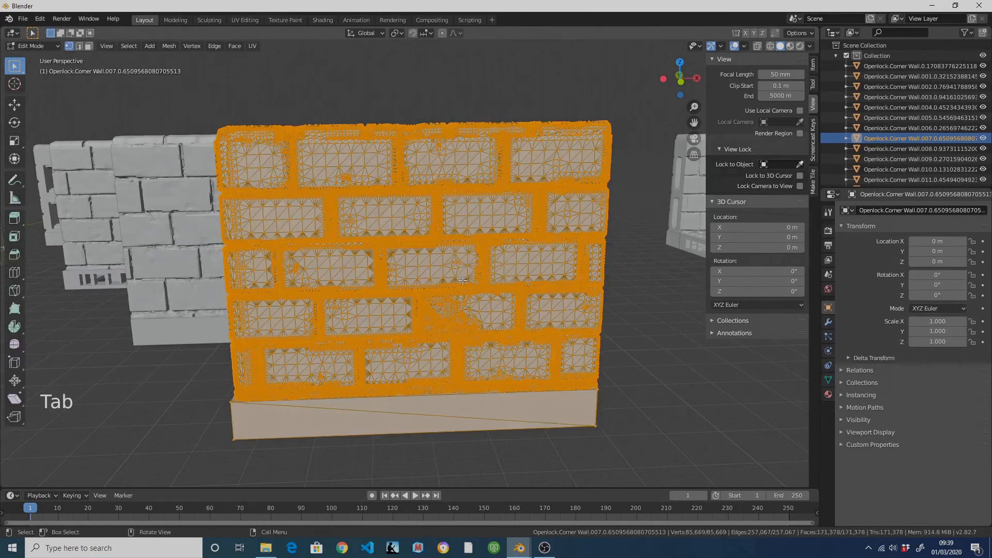
{"action": "scroll", "coordinate": [467, 285], "scroll_direction": "up", "scroll_amount": 4}
{"action": "left_click", "coordinate": [458, 294]}
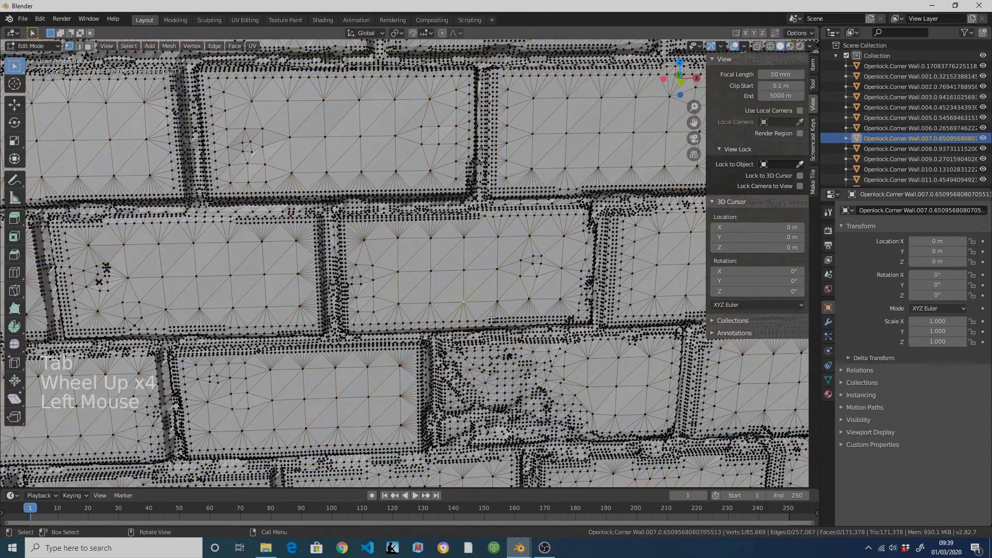
{"action": "middle_click_drag", "start_coordinate": [458, 294], "coordinate": [284, 217]}
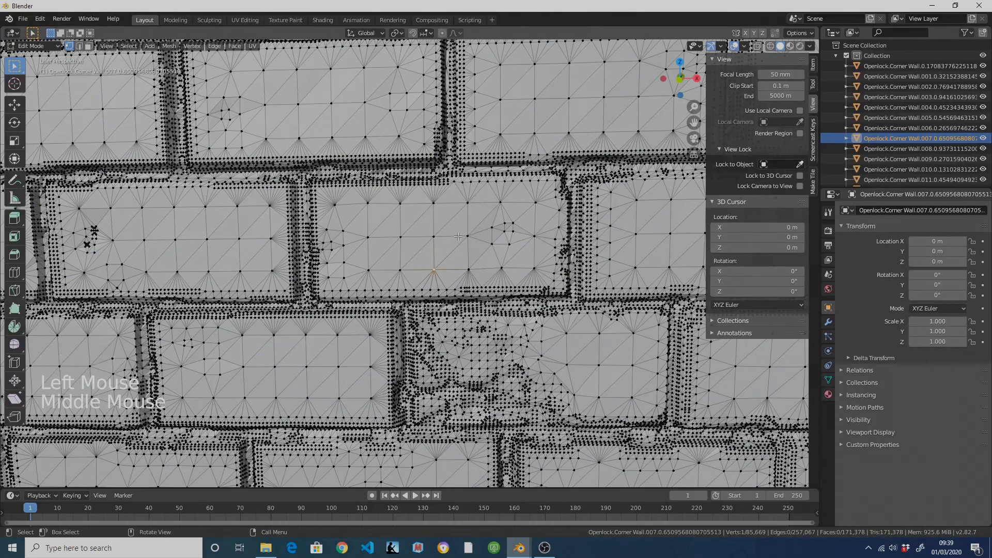
{"action": "scroll", "coordinate": [427, 336], "scroll_direction": "down", "scroll_amount": 1}
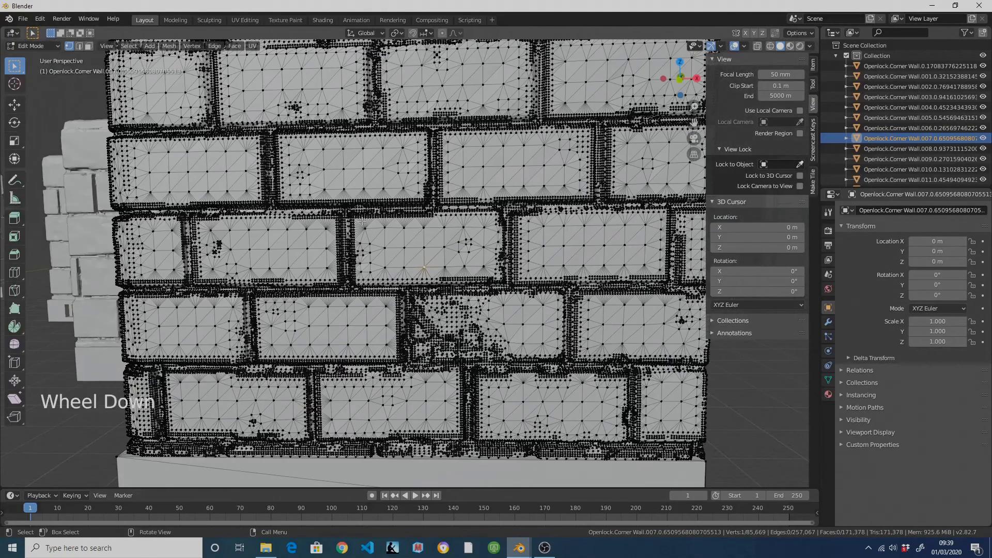
{"action": "scroll", "coordinate": [361, 209], "scroll_direction": "down", "scroll_amount": 1}
{"action": "scroll", "coordinate": [407, 252], "scroll_direction": "up", "scroll_amount": 4}
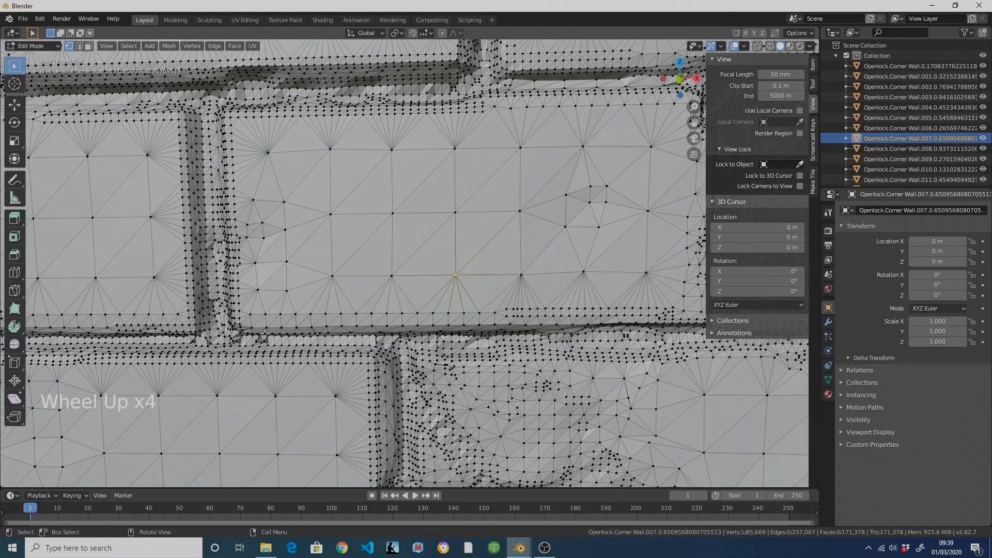
{"action": "scroll", "coordinate": [406, 302], "scroll_direction": "down", "scroll_amount": 6}
{"action": "scroll", "coordinate": [454, 336], "scroll_direction": "up", "scroll_amount": 1}
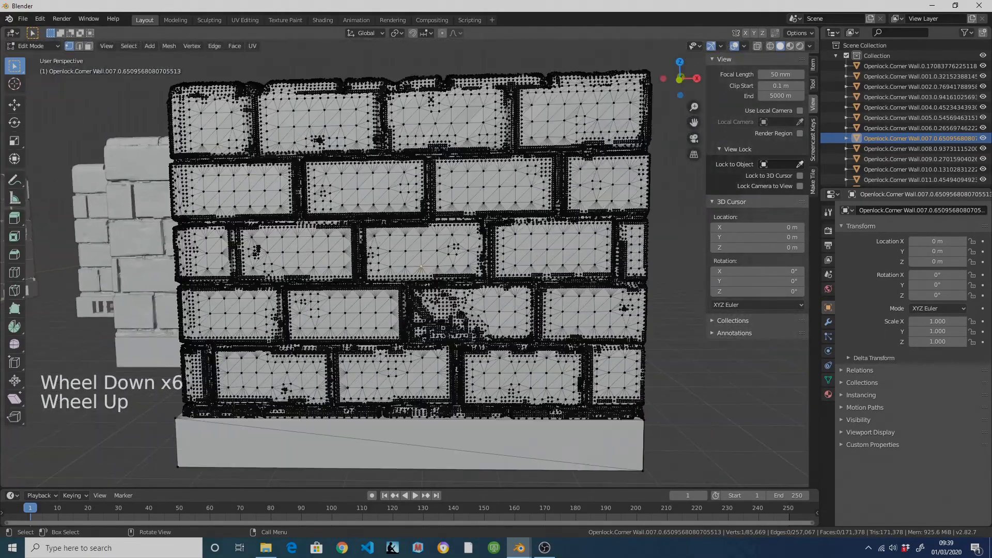
Select all geometry linked to the corner wall's brick core and try to move it away from the base.
{"action": "middle_click_drag", "start_coordinate": [454, 336], "coordinate": [412, 202]}
{"action": "scroll", "coordinate": [314, 296], "scroll_direction": "down", "scroll_amount": 1}
{"action": "left_click", "coordinate": [412, 201]}
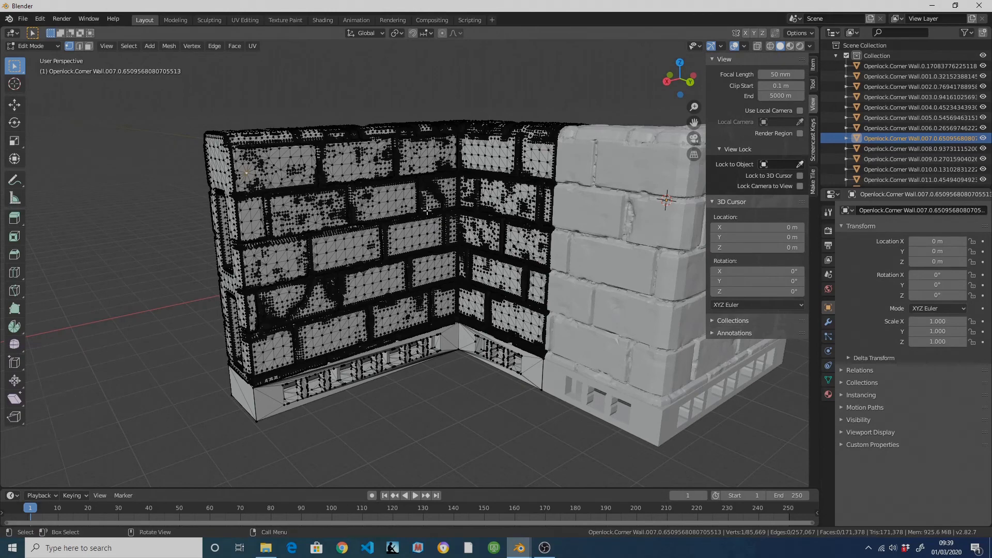
{"action": "key", "text": "ctrl+l"}
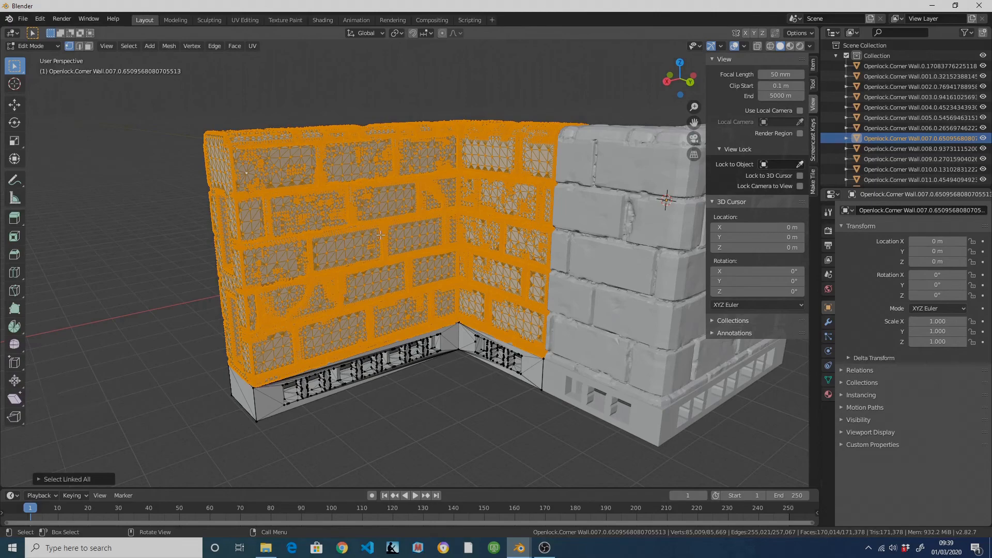
{"action": "key", "text": "g"}
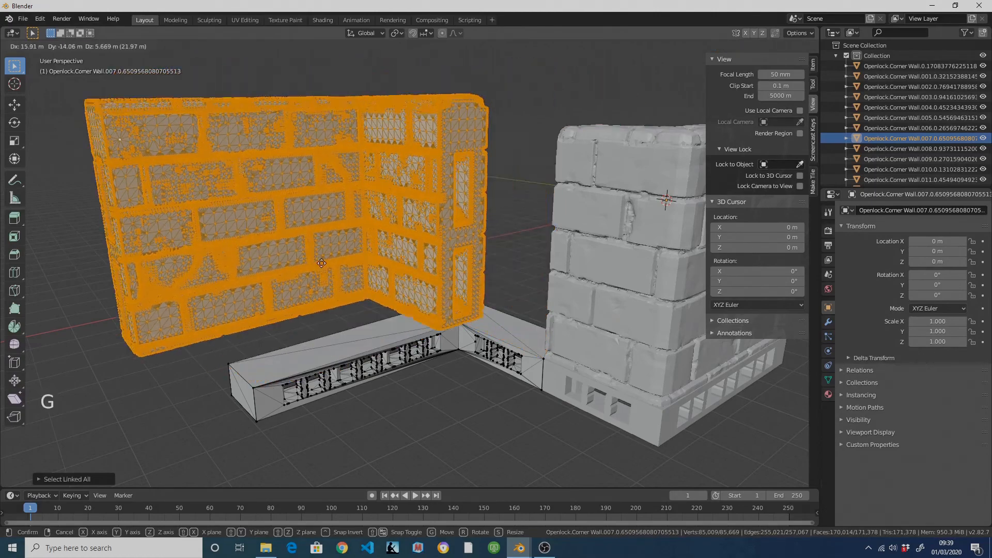
{"action": "right_click", "coordinate": [326, 223]}
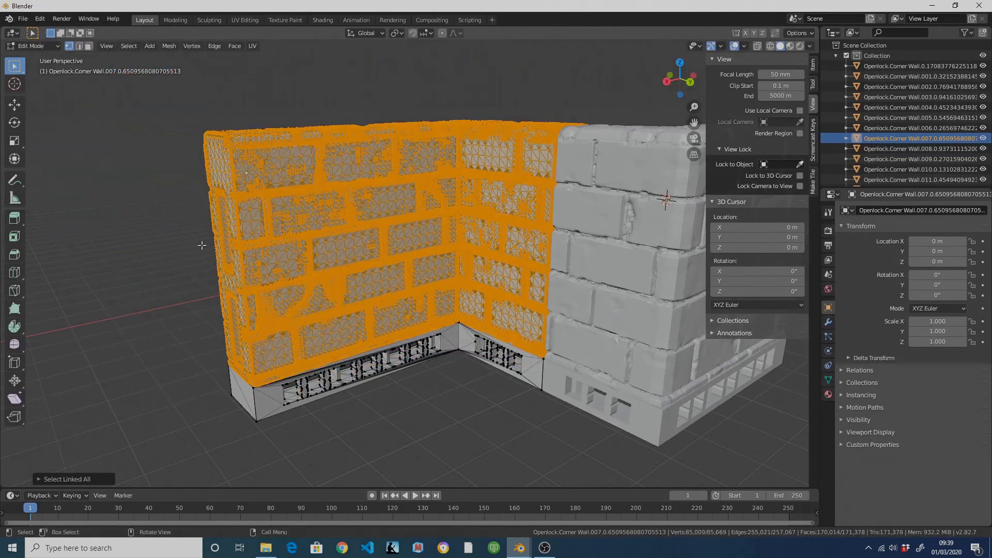
Return the corner wall to Object Mode and examine the slotted base beneath its inner brick faces.
{"action": "middle_click_drag", "start_coordinate": [249, 292], "coordinate": [444, 273]}
{"action": "key", "text": "Tab"}
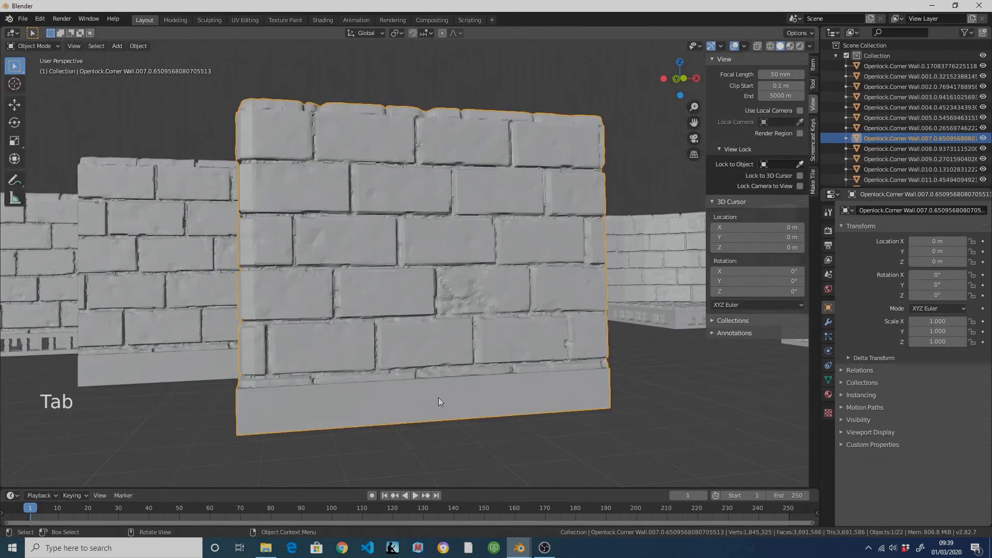
{"action": "left_click", "coordinate": [439, 398]}
{"action": "middle_click_drag", "start_coordinate": [439, 398], "coordinate": [322, 396]}
{"action": "scroll", "coordinate": [323, 393], "scroll_direction": "up", "scroll_amount": 3}
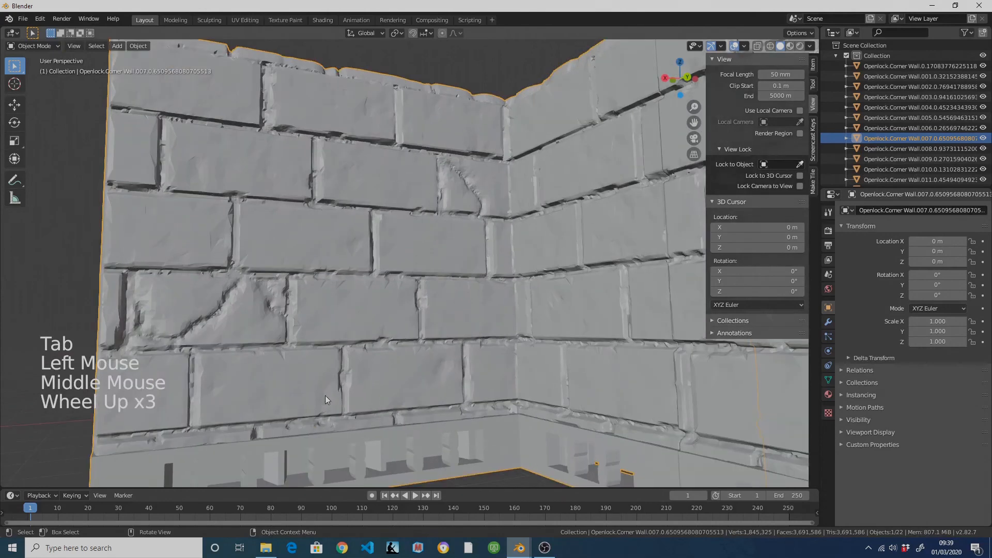
{"action": "middle_click_drag", "start_coordinate": [421, 452], "coordinate": [501, 369], "text": "shift"}
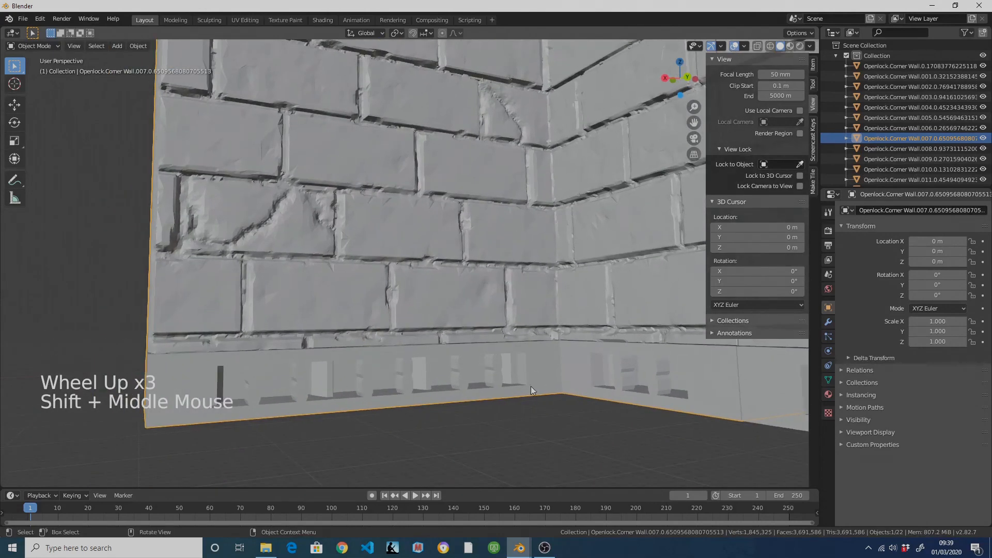
{"action": "scroll", "coordinate": [318, 352], "scroll_direction": "down", "scroll_amount": 4}
{"action": "scroll", "coordinate": [395, 330], "scroll_direction": "up", "scroll_amount": 4}
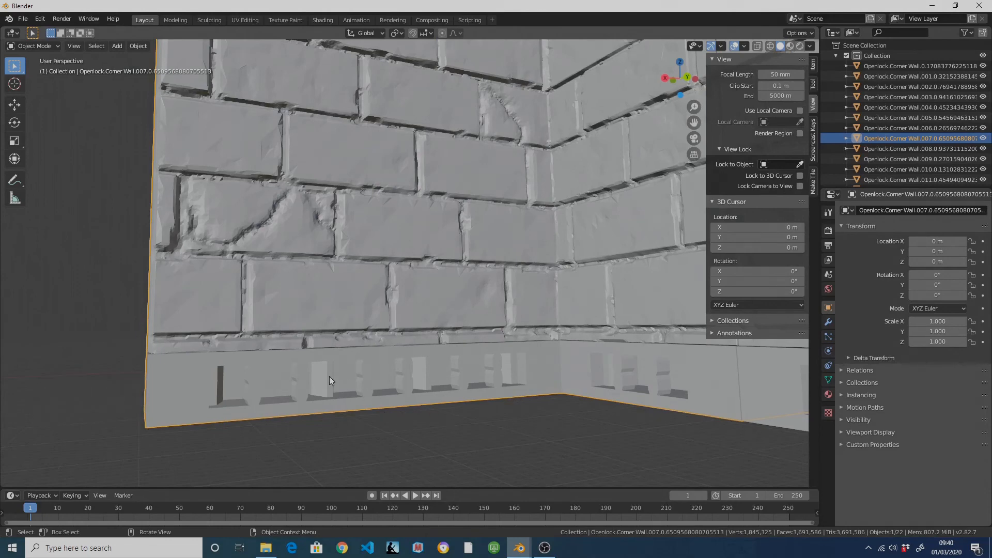
Look over the full set of imported wall and floor tiles from several angles.
{"action": "scroll", "coordinate": [199, 366], "scroll_direction": "down", "scroll_amount": 2}
{"action": "middle_click_drag", "start_coordinate": [413, 287], "coordinate": [635, 319]}
{"action": "scroll", "coordinate": [391, 291], "scroll_direction": "down", "scroll_amount": 9}
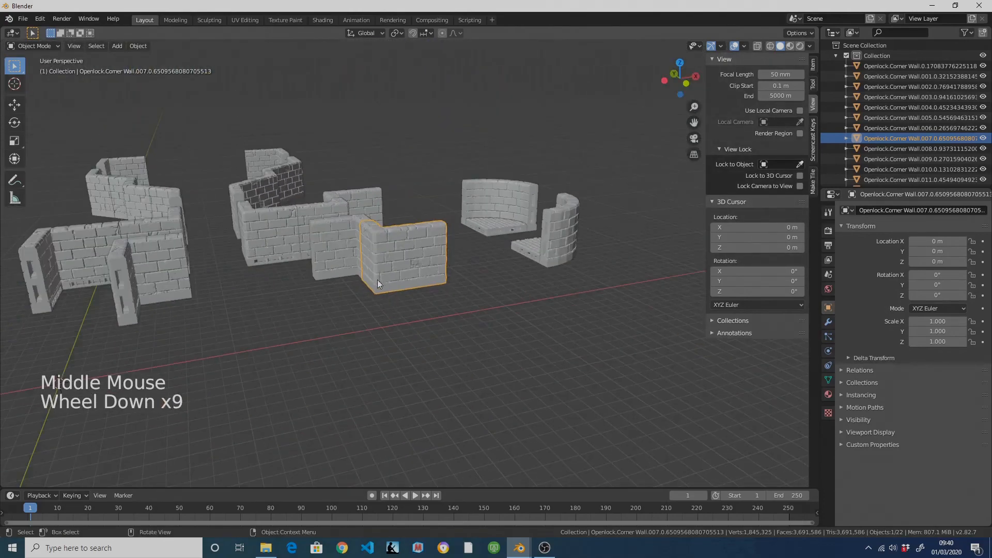
{"action": "middle_click_drag", "start_coordinate": [378, 280], "coordinate": [675, 308]}
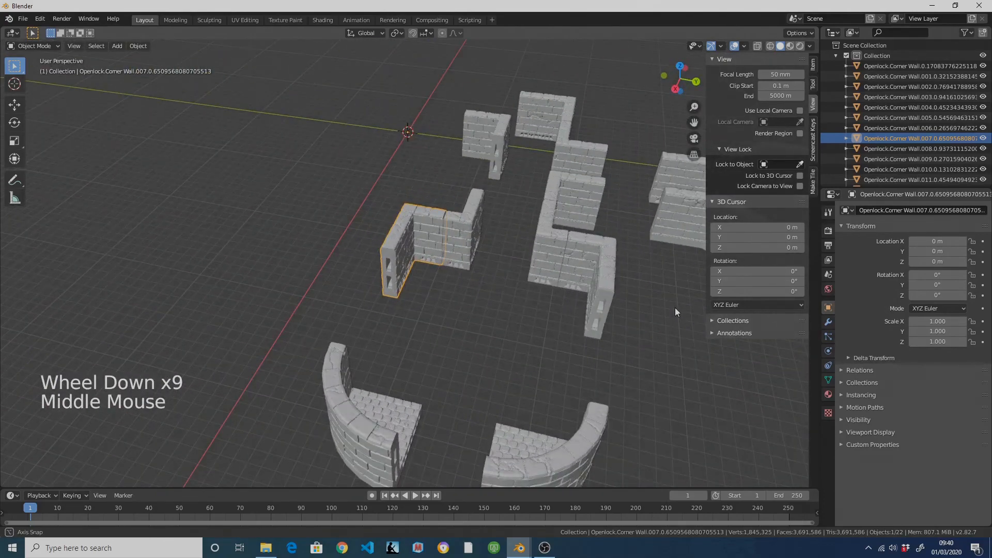
{"action": "middle_click_drag", "start_coordinate": [614, 278], "coordinate": [401, 259], "text": "shift"}
{"action": "scroll", "coordinate": [401, 259], "scroll_direction": "down", "scroll_amount": 2}
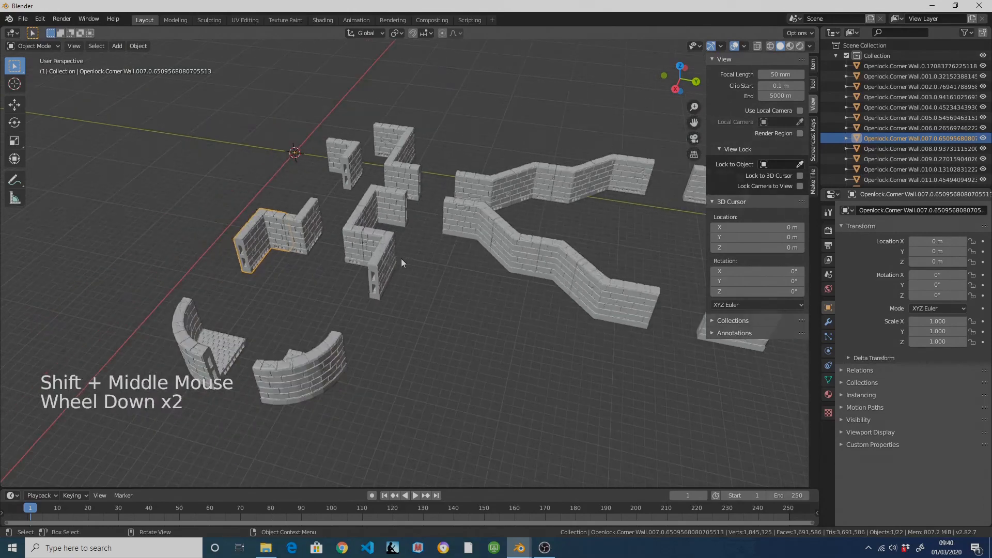
{"action": "middle_click_drag", "start_coordinate": [552, 292], "coordinate": [504, 276], "text": "shift"}
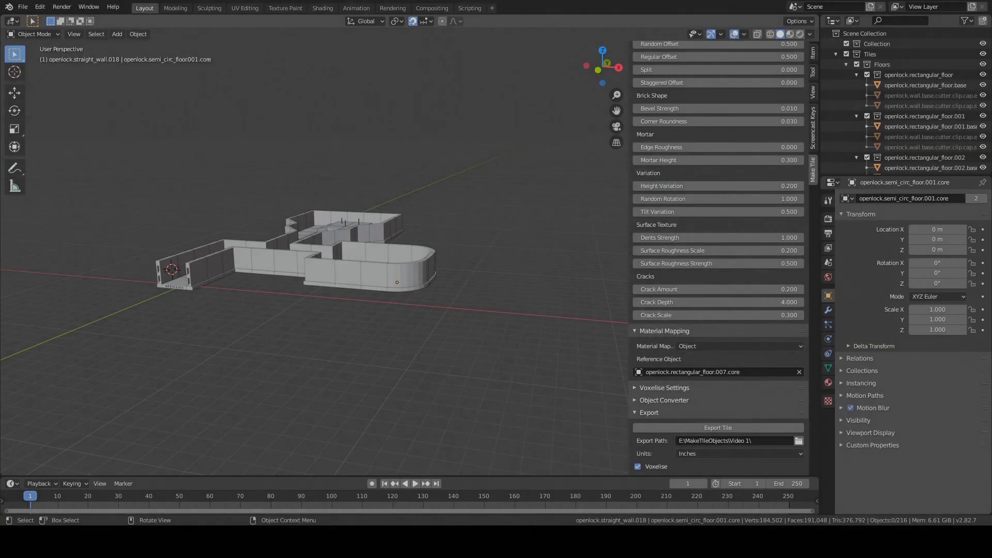
Examine the rounded room and adjoining corridor of the original dungeon layout from above.
{"action": "scroll", "coordinate": [254, 279], "scroll_direction": "up", "scroll_amount": 6}
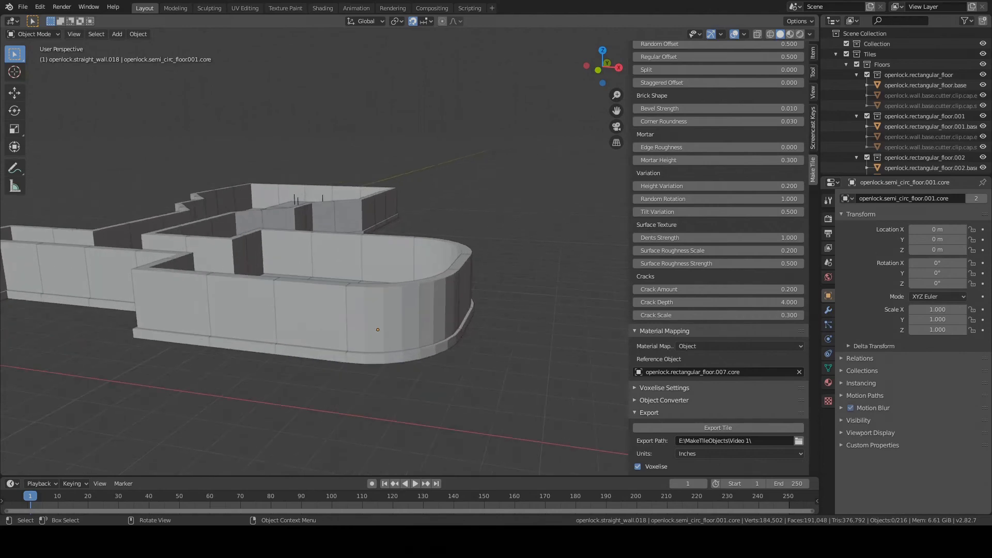
{"action": "middle_click_drag", "start_coordinate": [255, 279], "coordinate": [326, 305]}
{"action": "middle_click_drag", "start_coordinate": [266, 333], "coordinate": [365, 255], "text": "shift"}
{"action": "scroll", "coordinate": [365, 256], "scroll_direction": "down", "scroll_amount": 3}
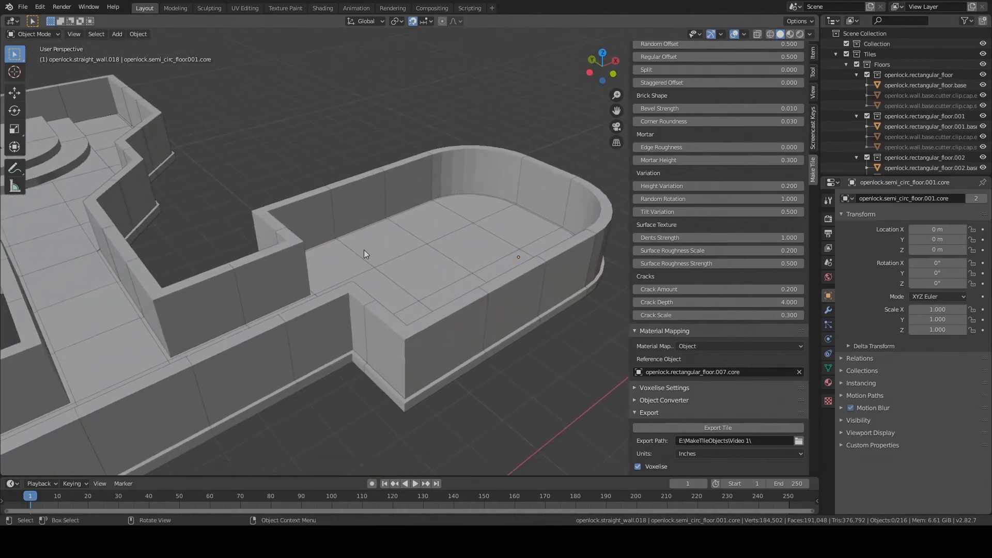
Select the rounded room's corner floor tile beside the corridor entrance and display the dungeon with Material Preview shading.
{"action": "middle_click_drag", "start_coordinate": [331, 343], "coordinate": [365, 264]}
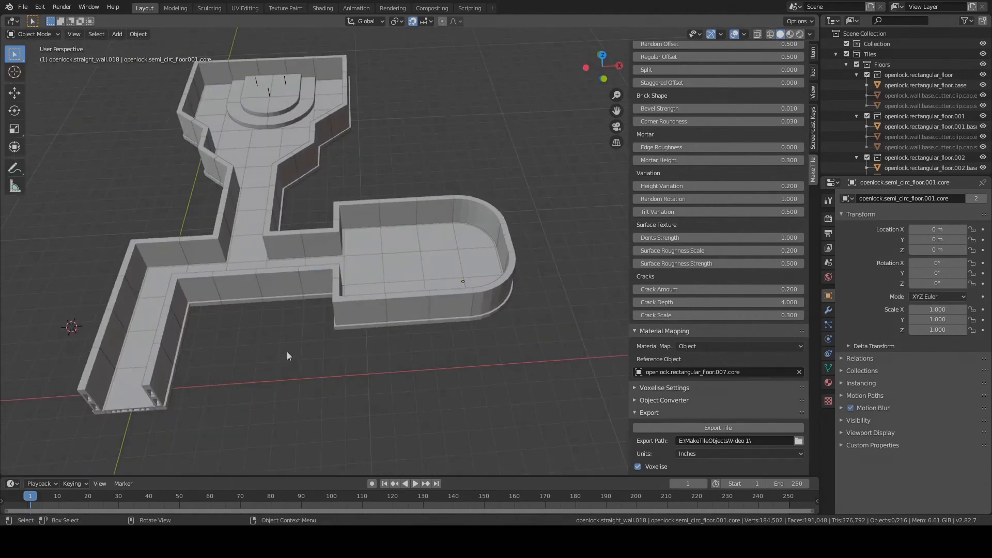
{"action": "left_click", "coordinate": [373, 246]}
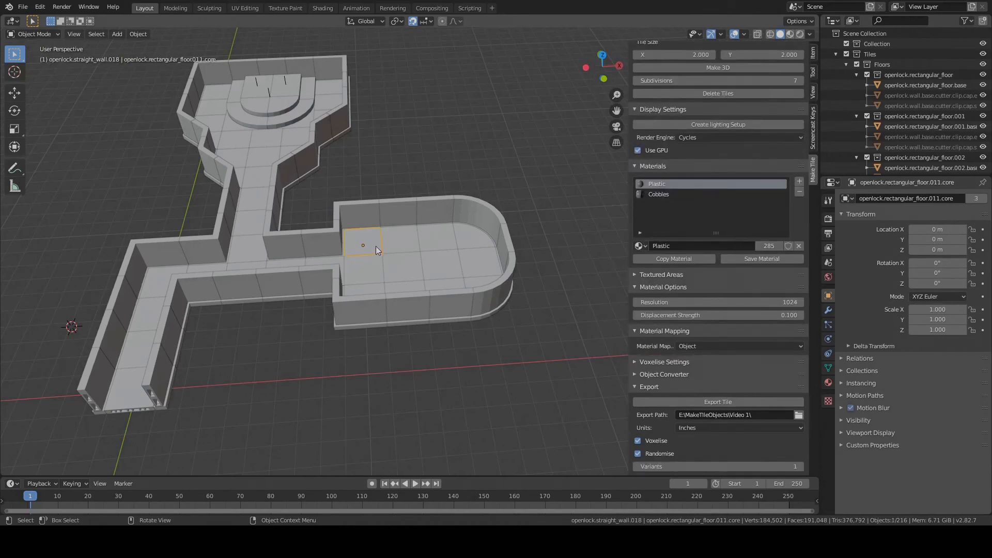
{"action": "left_click", "coordinate": [792, 32]}
{"action": "scroll", "coordinate": [444, 265], "scroll_direction": "up", "scroll_amount": 4}
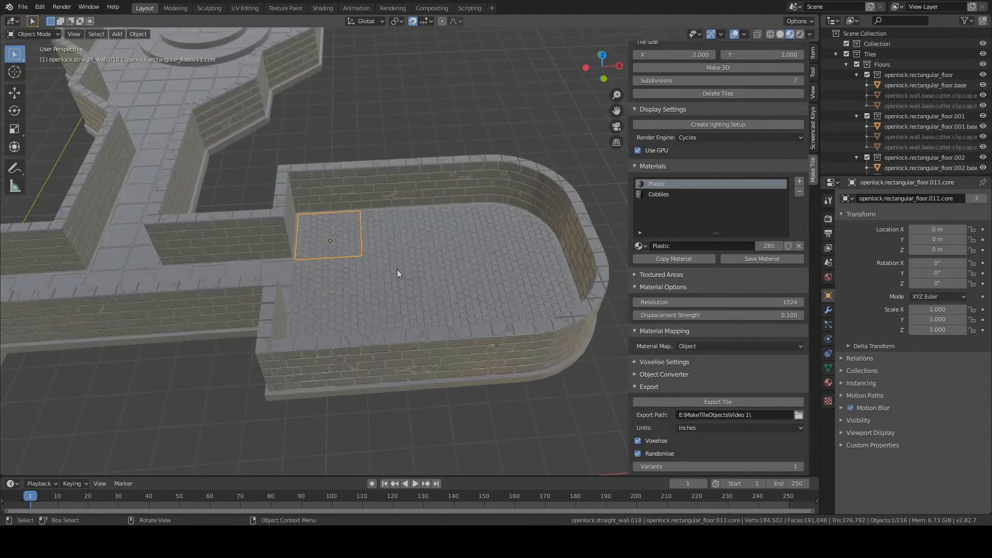
{"action": "mouse_move", "coordinate": [398, 274]}
{"action": "middle_mouse_down"}
{"action": "mouse_move", "coordinate": [499, 284]}
{"action": "mouse_move", "coordinate": [379, 269]}
{"action": "middle_mouse_up"}
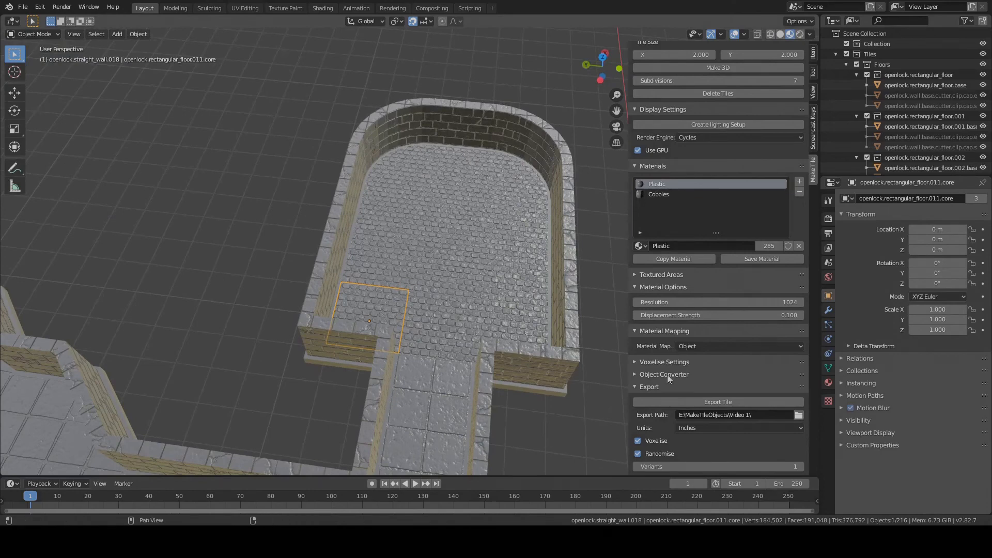
Set the export variants to 4 and export the selected cobbled floor tile.
{"action": "left_click", "coordinate": [766, 465]}
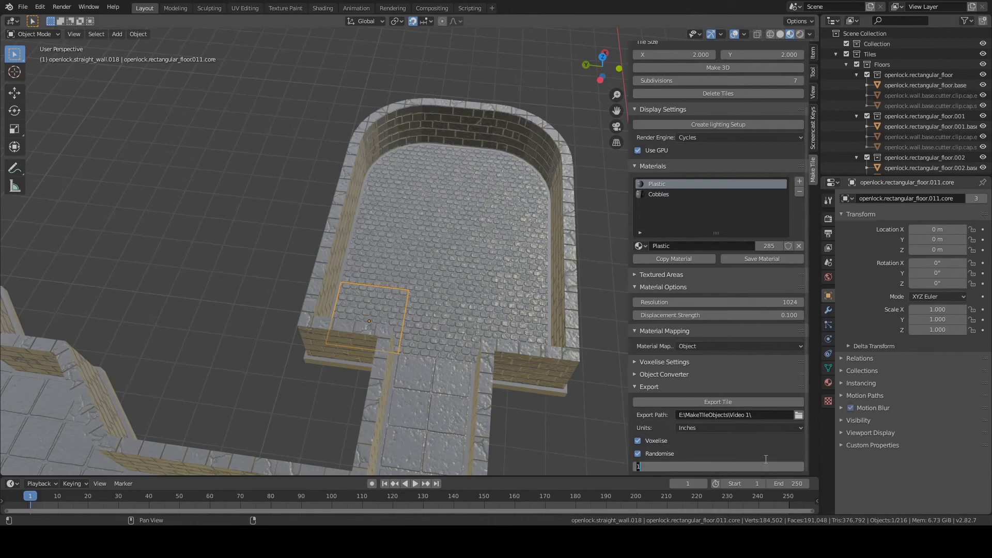
{"action": "type", "text": "4"}
{"action": "key", "text": "Return"}
{"action": "left_click", "coordinate": [744, 405]}
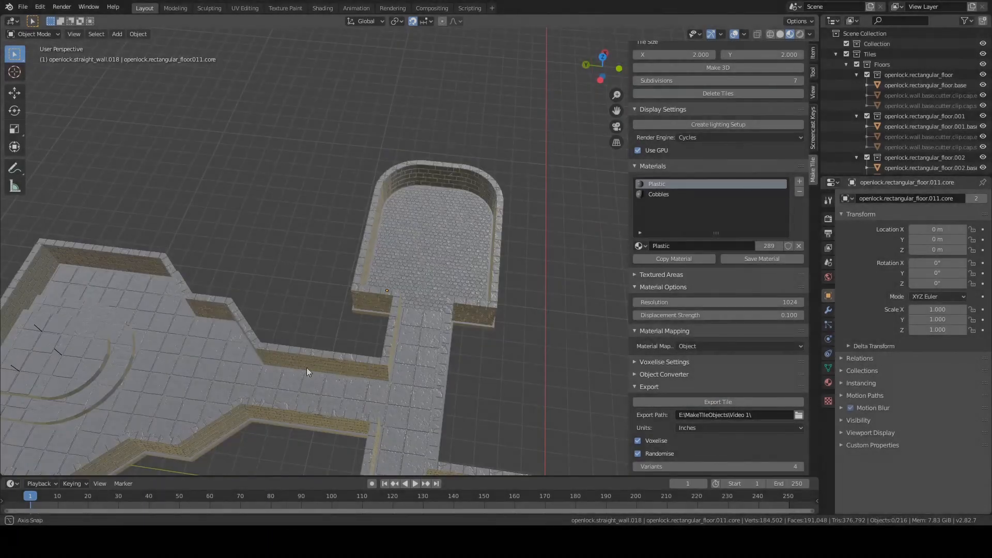
Select a straight wall along the rounded room's long side and set its export variants to 6.
{"action": "middle_click_drag", "start_coordinate": [306, 367], "coordinate": [275, 308]}
{"action": "scroll", "coordinate": [275, 308], "scroll_direction": "up", "scroll_amount": 2}
{"action": "scroll", "coordinate": [337, 253], "scroll_direction": "up", "scroll_amount": 2}
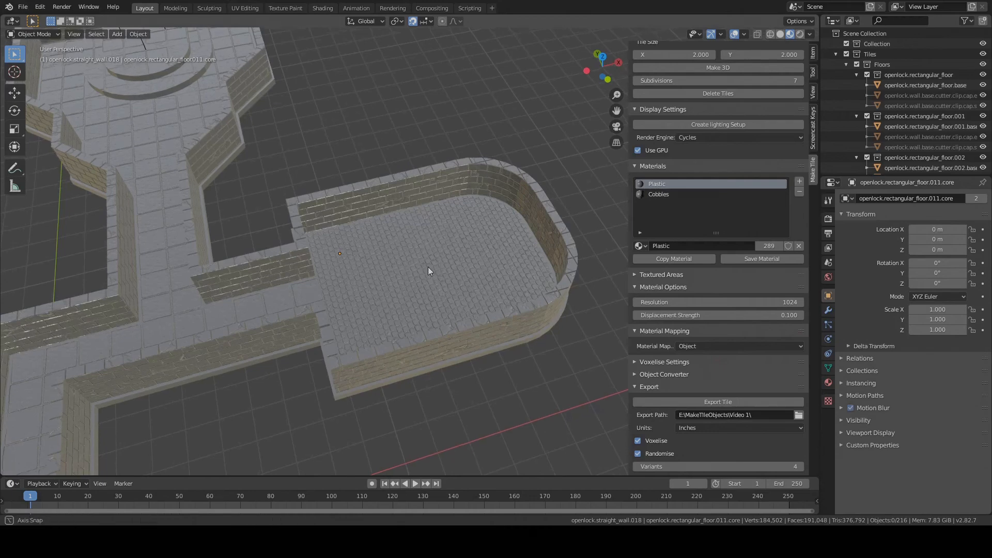
{"action": "middle_click_drag", "start_coordinate": [428, 267], "coordinate": [414, 250]}
{"action": "left_click", "coordinate": [393, 192]}
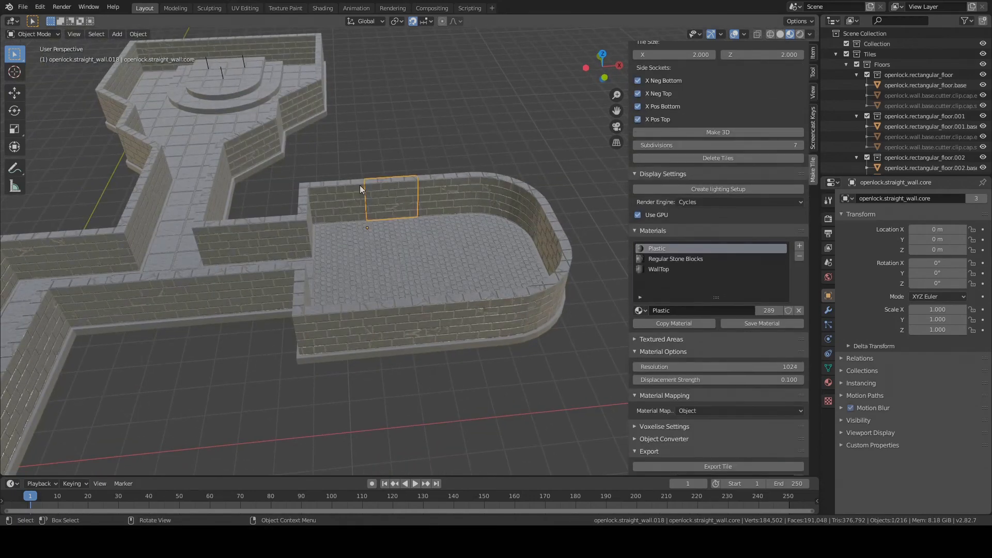
{"action": "scroll", "coordinate": [771, 433], "scroll_direction": "down", "scroll_amount": 3}
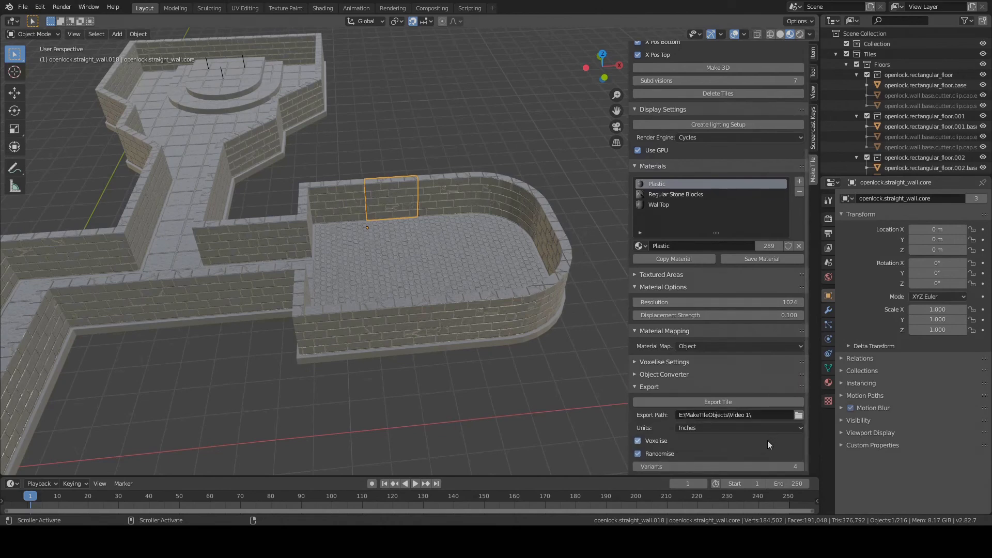
{"action": "left_click", "coordinate": [766, 465]}
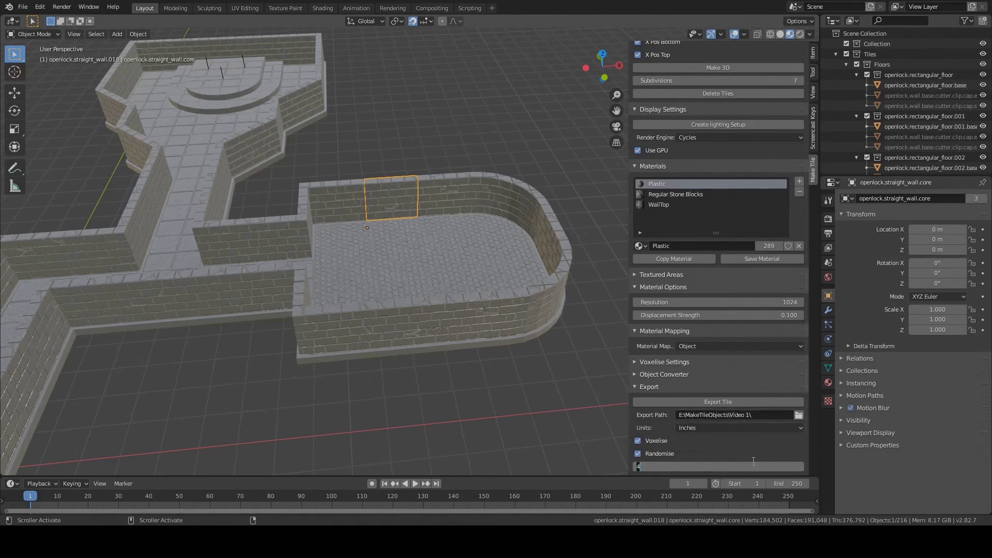
{"action": "type", "text": "6"}
{"action": "key", "text": "Return"}
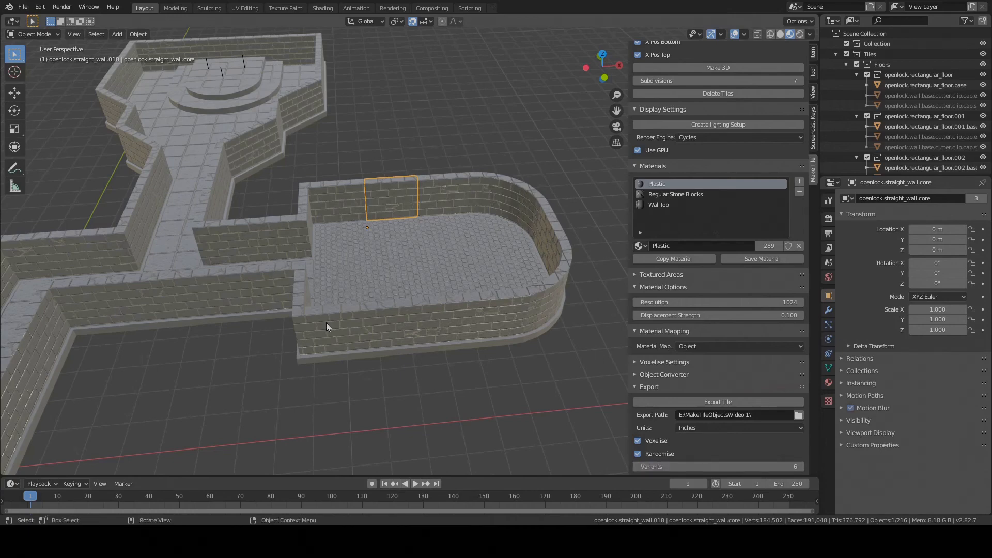
Select the floor tile at the corridor junction together with its adjoining straight wall and export both as variants.
{"action": "mouse_move", "coordinate": [325, 318]}
{"action": "middle_mouse_down"}
{"action": "mouse_move", "coordinate": [335, 327]}
{"action": "mouse_move", "coordinate": [313, 326]}
{"action": "middle_mouse_up"}
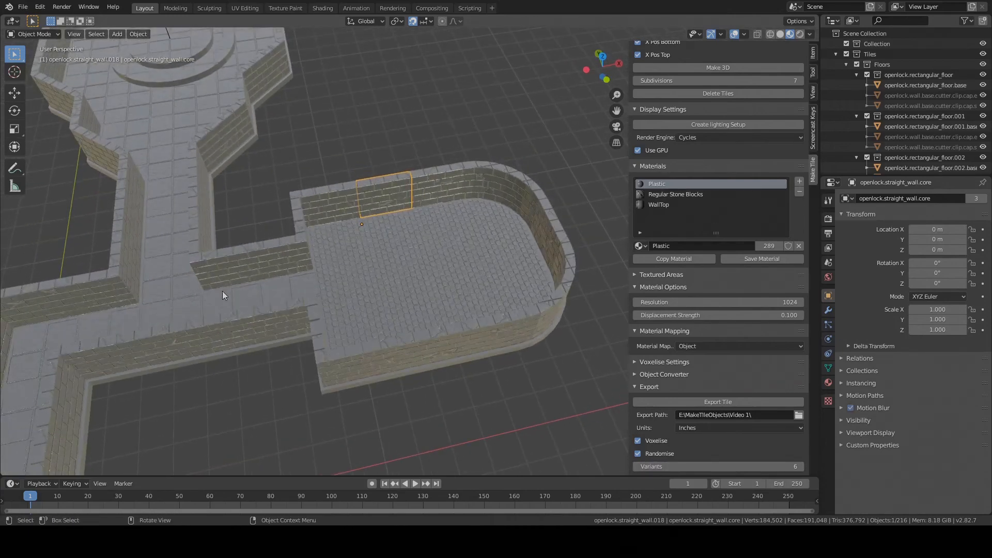
{"action": "left_click", "coordinate": [179, 300]}
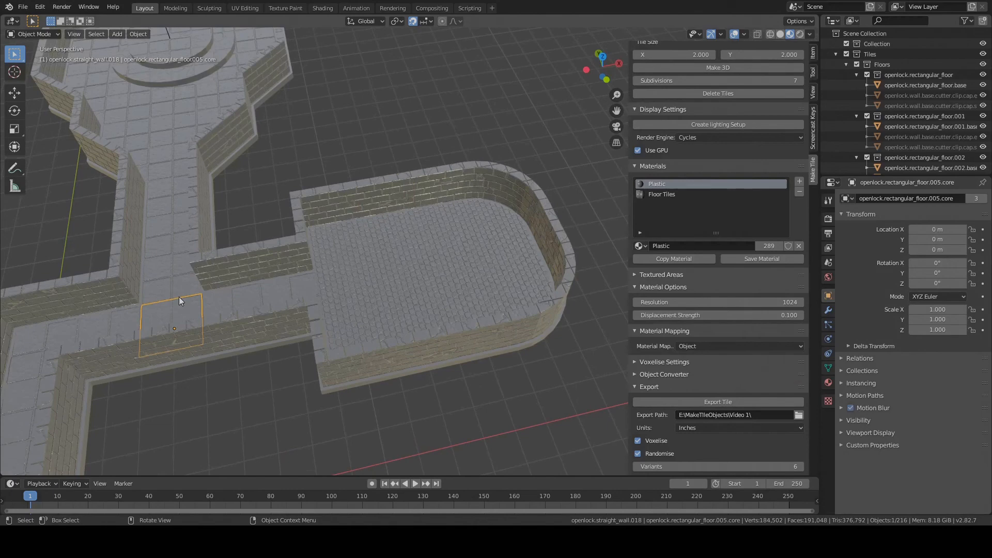
{"action": "middle_click_drag", "start_coordinate": [179, 296], "coordinate": [174, 282]}
{"action": "scroll", "coordinate": [175, 282], "scroll_direction": "down", "scroll_amount": 2}
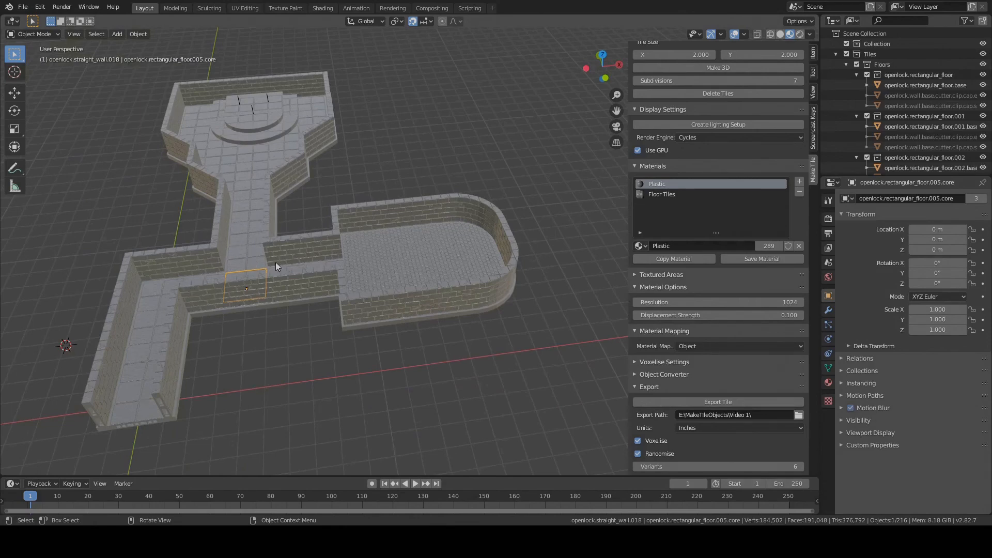
{"action": "scroll", "coordinate": [250, 247], "scroll_direction": "up", "scroll_amount": 3}
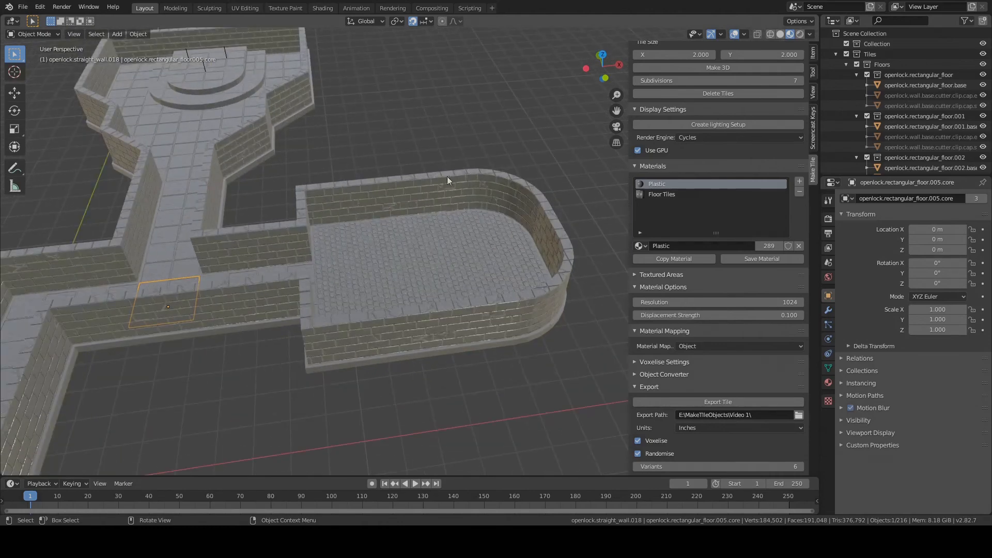
{"action": "left_click", "coordinate": [172, 310], "text": "shift"}
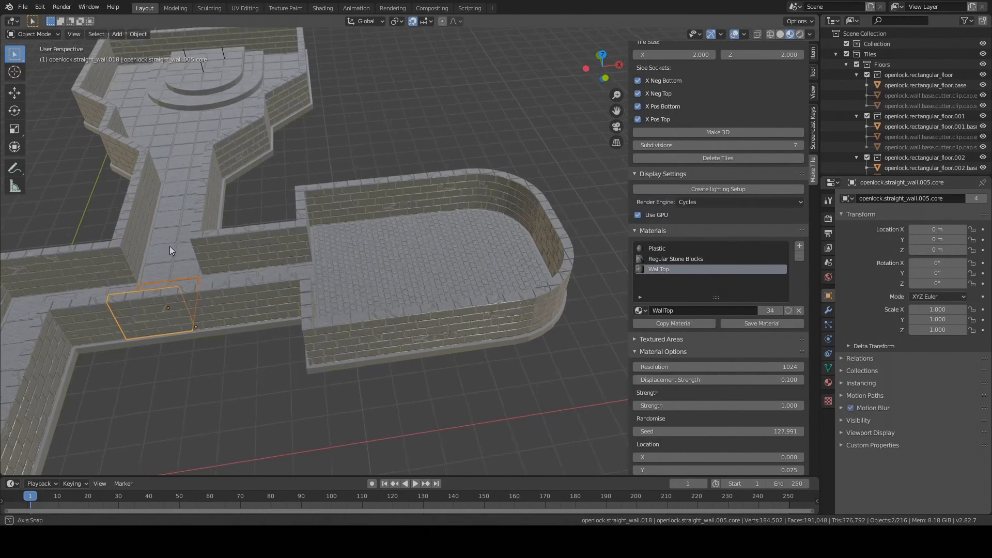
{"action": "scroll", "coordinate": [166, 248], "scroll_direction": "down", "scroll_amount": 3}
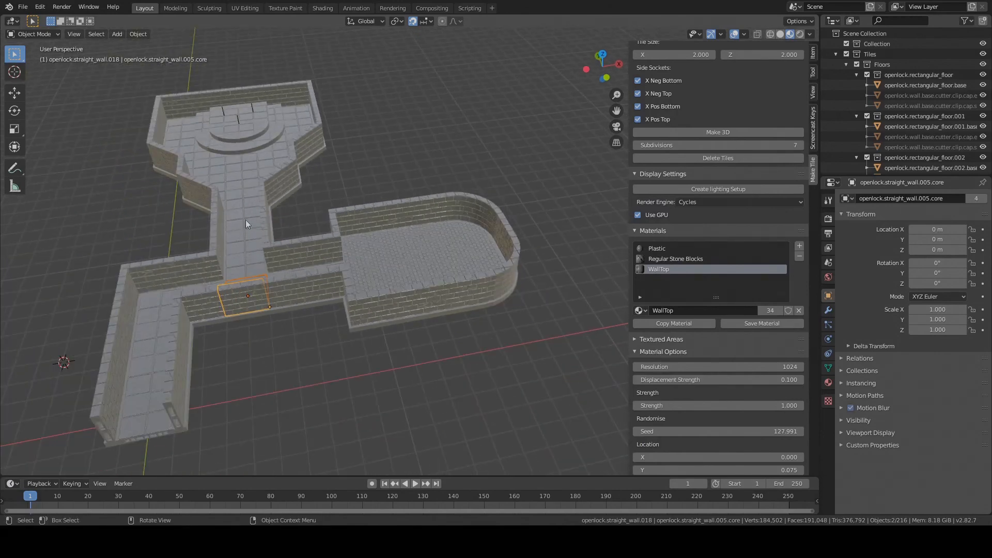
{"action": "scroll", "coordinate": [692, 380], "scroll_direction": "down", "scroll_amount": 5}
{"action": "scroll", "coordinate": [694, 391], "scroll_direction": "down", "scroll_amount": 15}
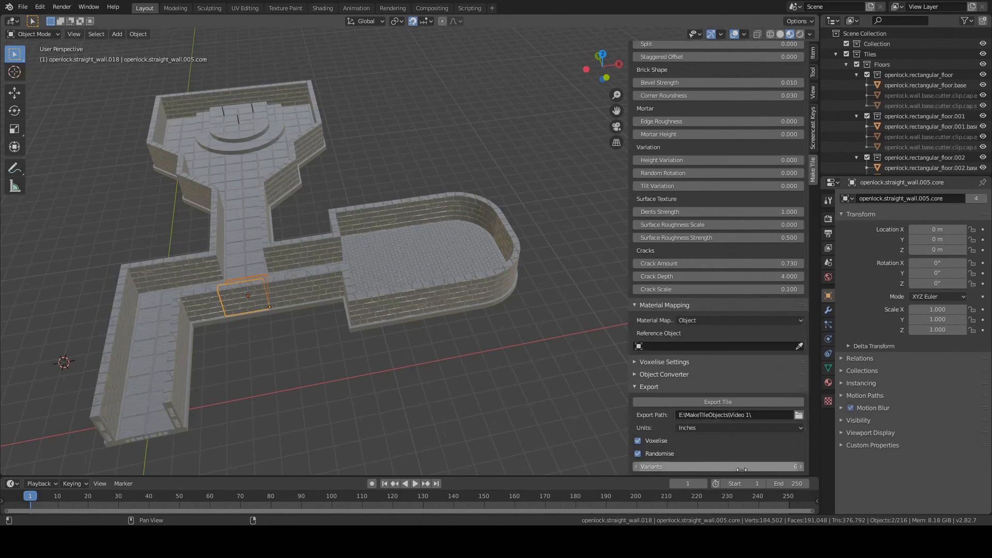
{"action": "left_click", "coordinate": [736, 401]}
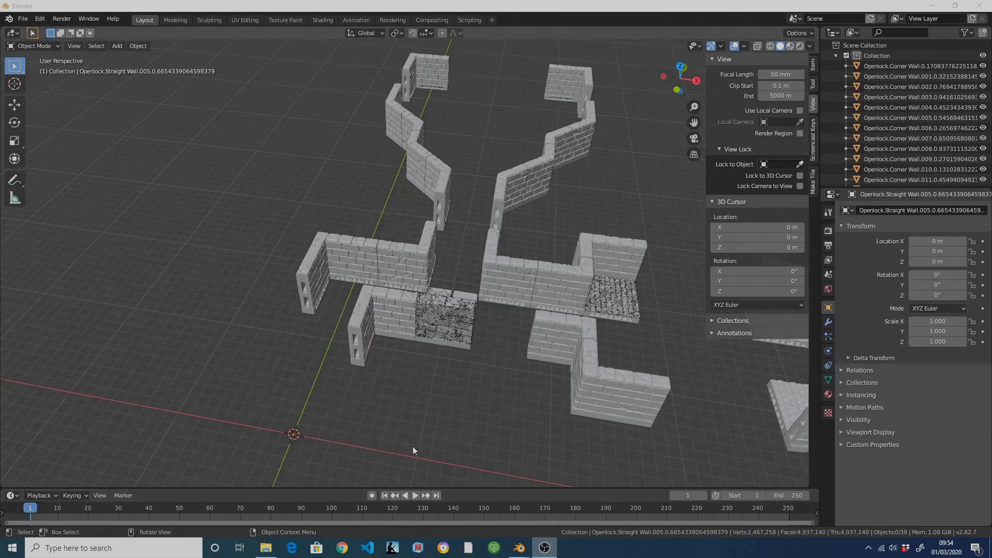
In top view of the imported tiles, spread the stacked cobbled floor variants into a two-by-two block beside the corner wall.
{"action": "middle_click_drag", "start_coordinate": [473, 430], "coordinate": [437, 413]}
{"action": "left_click", "coordinate": [443, 321]}
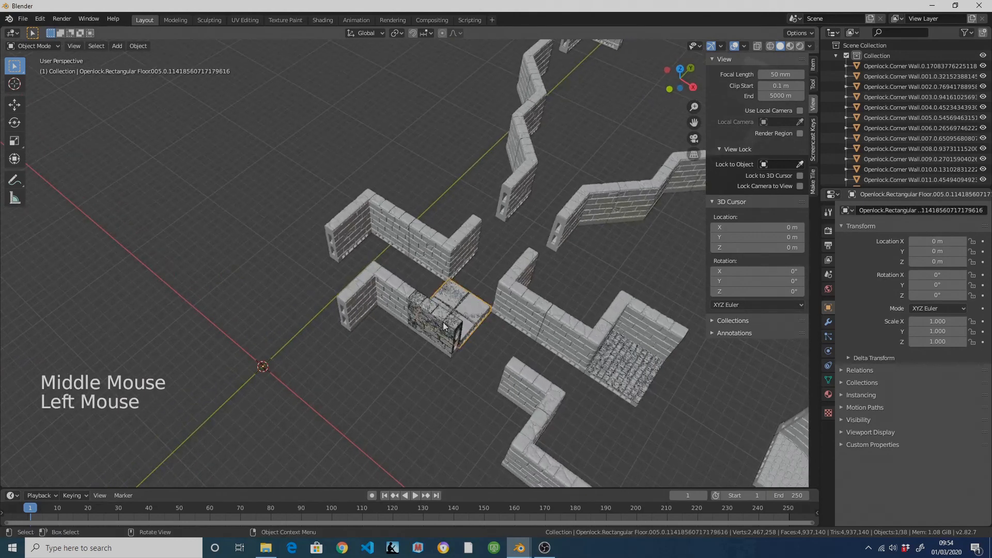
{"action": "left_click", "coordinate": [443, 321]}
{"action": "left_click", "coordinate": [648, 381]}
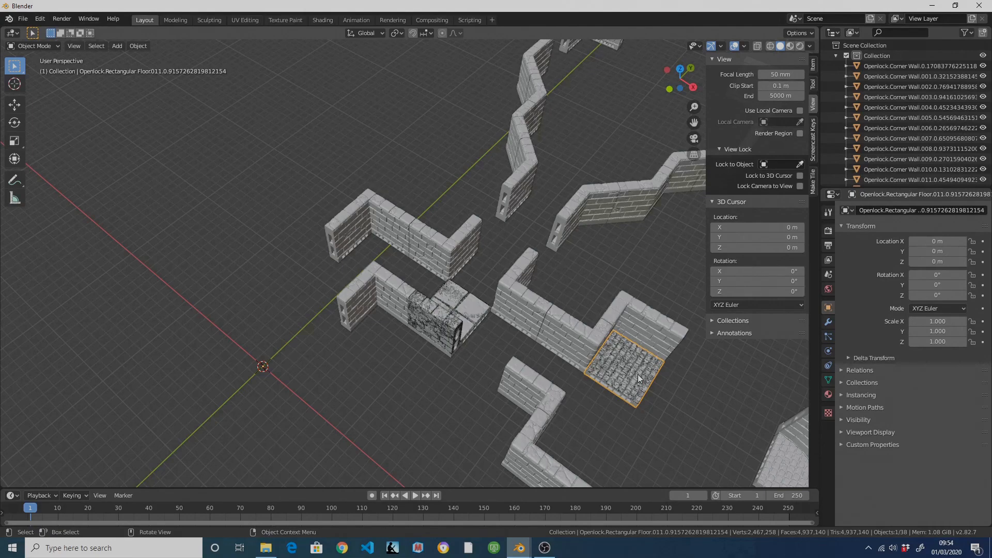
{"action": "key", "text": "KP_7"}
{"action": "middle_click_drag", "start_coordinate": [602, 270], "coordinate": [421, 377], "text": "shift"}
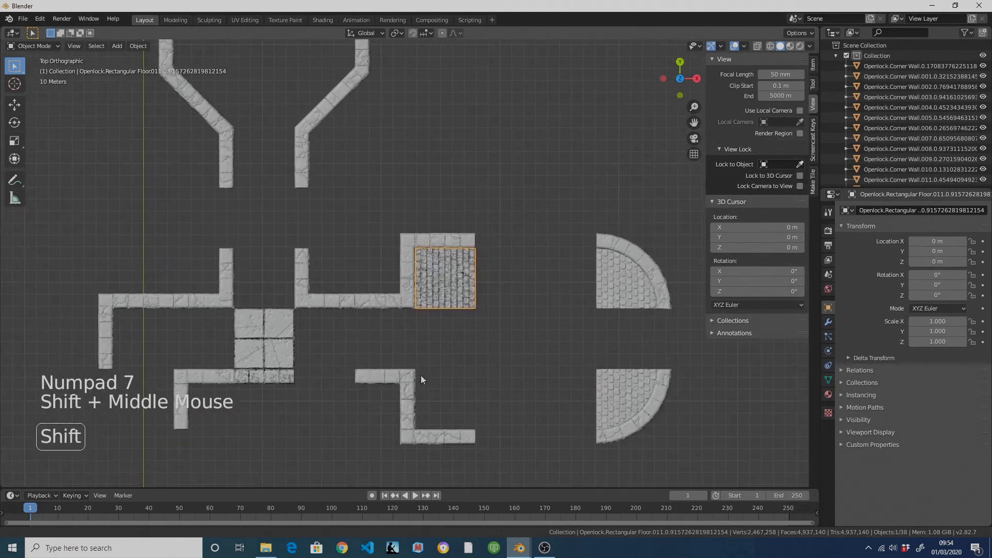
{"action": "scroll", "coordinate": [450, 364], "scroll_direction": "up", "scroll_amount": 4}
{"action": "middle_click_drag", "start_coordinate": [525, 409], "coordinate": [507, 243], "text": "shift"}
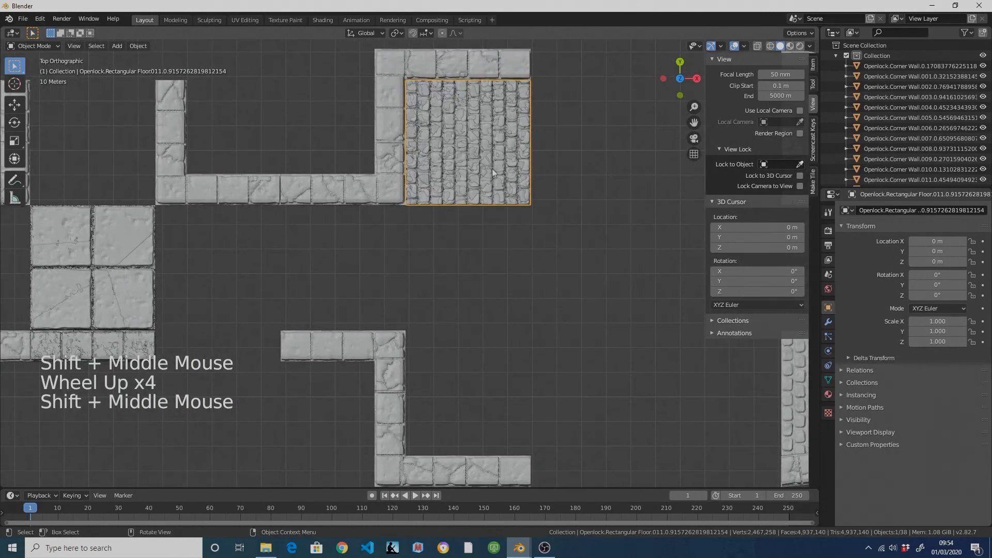
{"action": "key", "text": "g"}
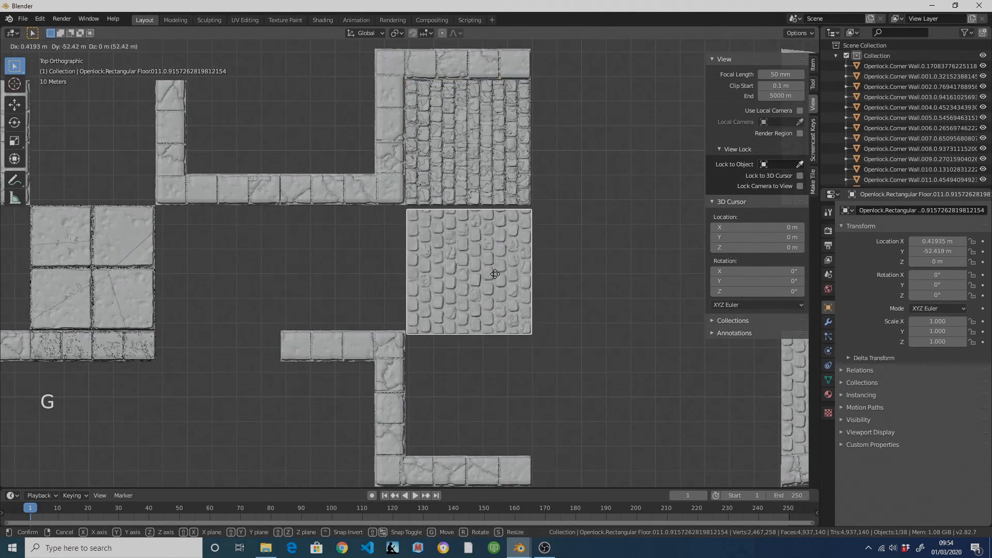
{"action": "left_click", "coordinate": [483, 166]}
{"action": "key", "text": "g"}
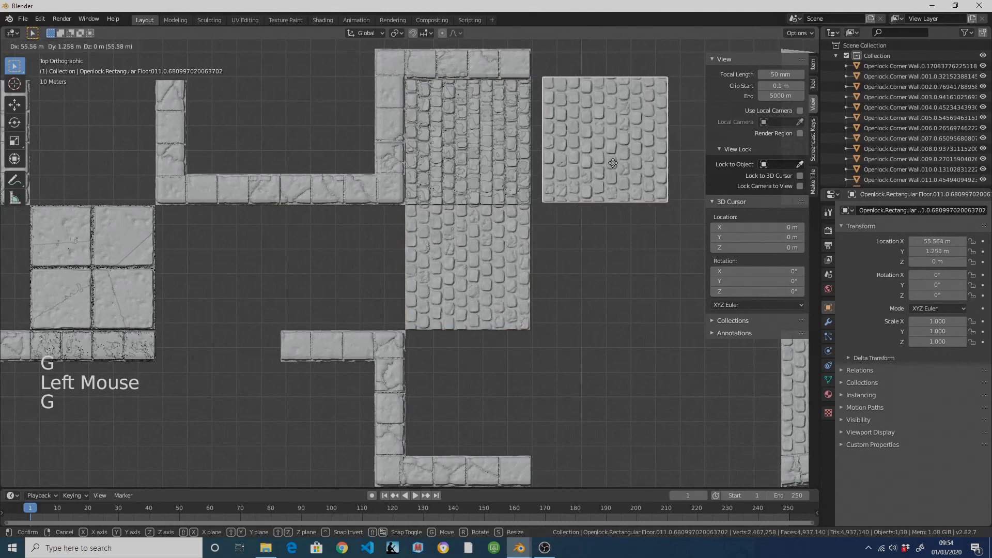
{"action": "left_click", "coordinate": [465, 178]}
{"action": "key", "text": "g"}
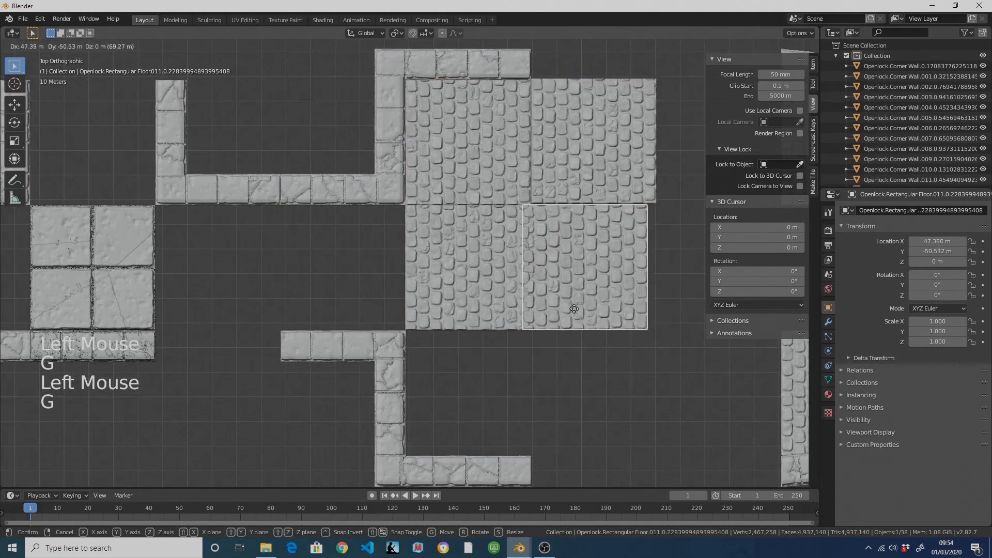
{"action": "scroll", "coordinate": [583, 309], "scroll_direction": "down", "scroll_amount": 3}
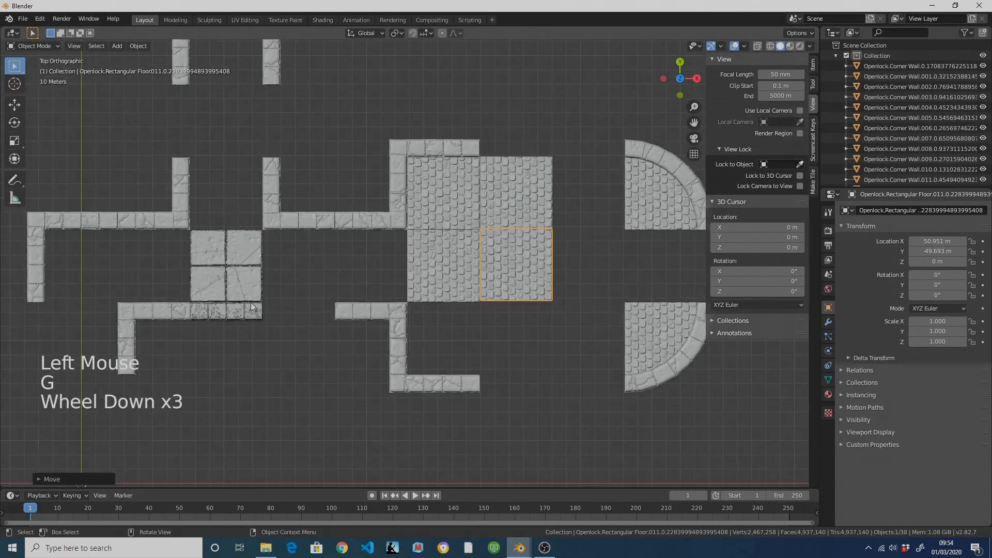
Move two of the stacked corridor floor variants left along the corridor, placing the first about 53 m away.
{"action": "middle_click_drag", "start_coordinate": [247, 296], "coordinate": [463, 290], "text": "shift"}
{"action": "scroll", "coordinate": [464, 290], "scroll_direction": "up", "scroll_amount": 3}
{"action": "left_click", "coordinate": [456, 256]}
{"action": "left_click", "coordinate": [461, 254]}
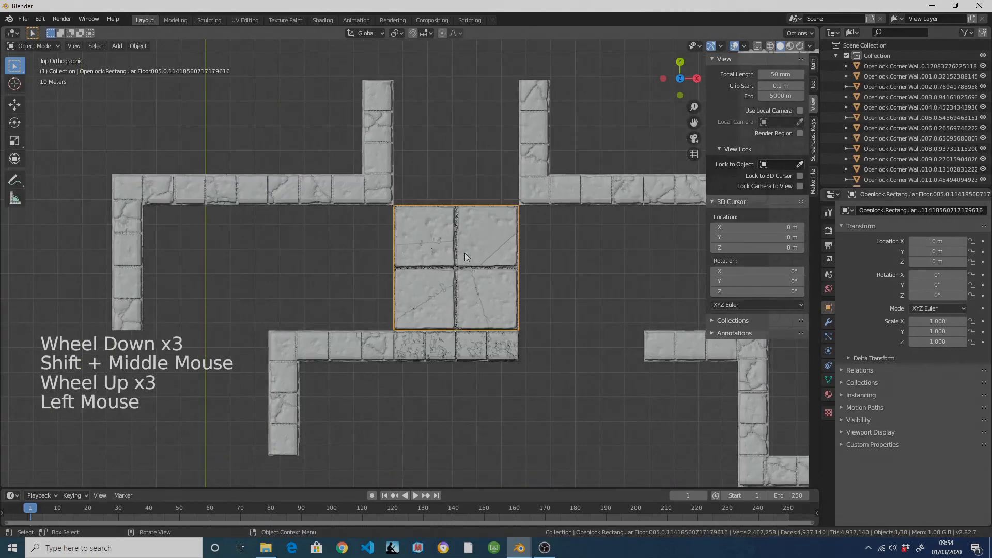
{"action": "key", "text": "g"}
{"action": "left_click", "coordinate": [333, 250]}
{"action": "left_click", "coordinate": [451, 266]}
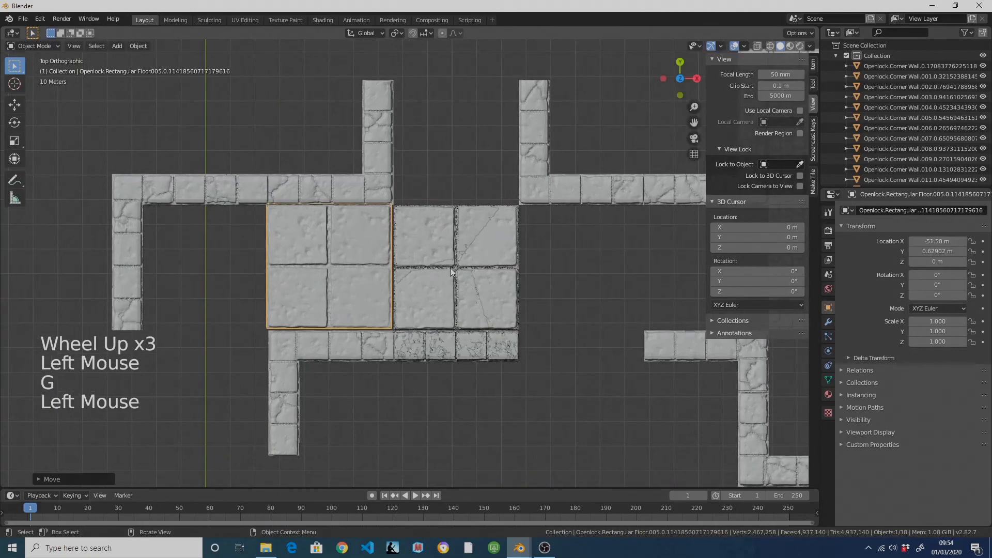
{"action": "key", "text": "g"}
{"action": "left_click", "coordinate": [200, 269]}
Move further stacked corridor floor variants into a column running down from the left end of the floor row.
{"action": "scroll", "coordinate": [200, 269], "scroll_direction": "down", "scroll_amount": 1}
{"action": "left_click", "coordinate": [447, 268]}
{"action": "key", "text": "g"}
{"action": "left_click", "coordinate": [239, 365]}
{"action": "left_click", "coordinate": [484, 122]}
{"action": "key", "text": "g"}
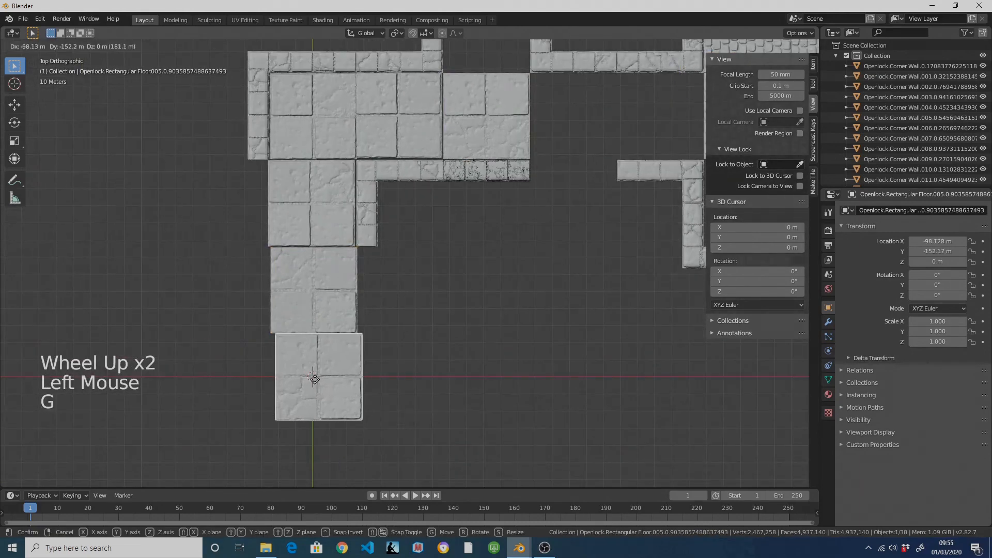
{"action": "left_click", "coordinate": [311, 383]}
Move one stacked straight wall variant about 53 m along X into the gap before the next corner wall.
{"action": "left_click", "coordinate": [477, 153]}
{"action": "left_click", "coordinate": [477, 178]}
{"action": "key", "text": "g"}
{"action": "left_click", "coordinate": [567, 176]}
{"action": "scroll", "coordinate": [517, 191], "scroll_direction": "down", "scroll_amount": 2}
{"action": "scroll", "coordinate": [470, 205], "scroll_direction": "up", "scroll_amount": 2}
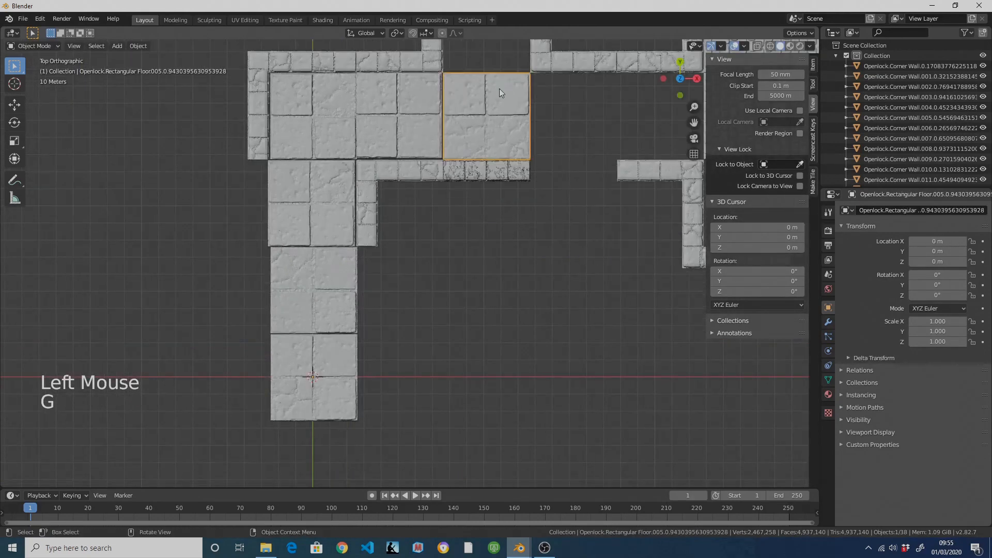
{"action": "left_click", "coordinate": [475, 176]}
{"action": "key", "text": "g"}
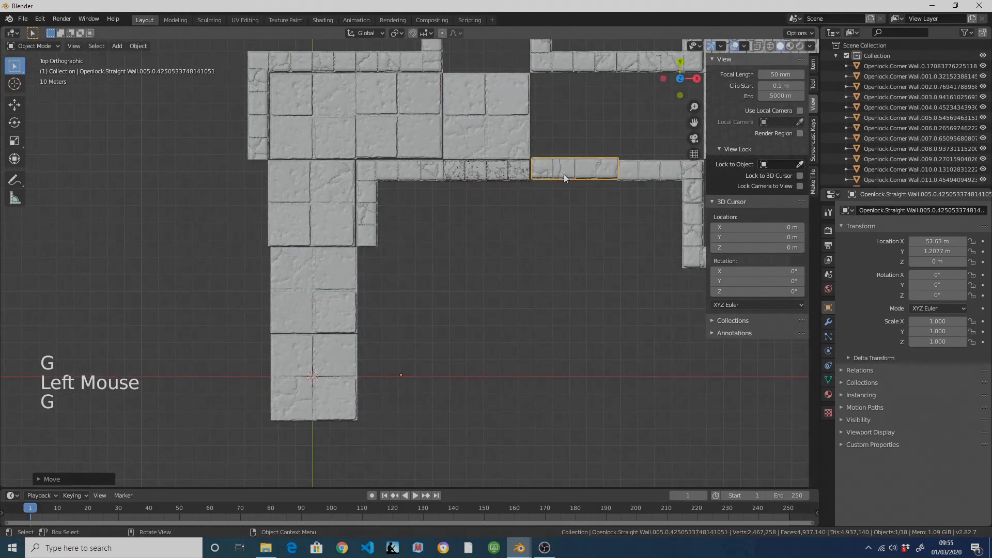
Move two more stacked straight wall variants into the open space below the corridor, about 41 m down.
{"action": "scroll", "coordinate": [461, 206], "scroll_direction": "down", "scroll_amount": 2}
{"action": "left_click", "coordinate": [464, 201]}
{"action": "key", "text": "g"}
{"action": "left_click", "coordinate": [436, 250]}
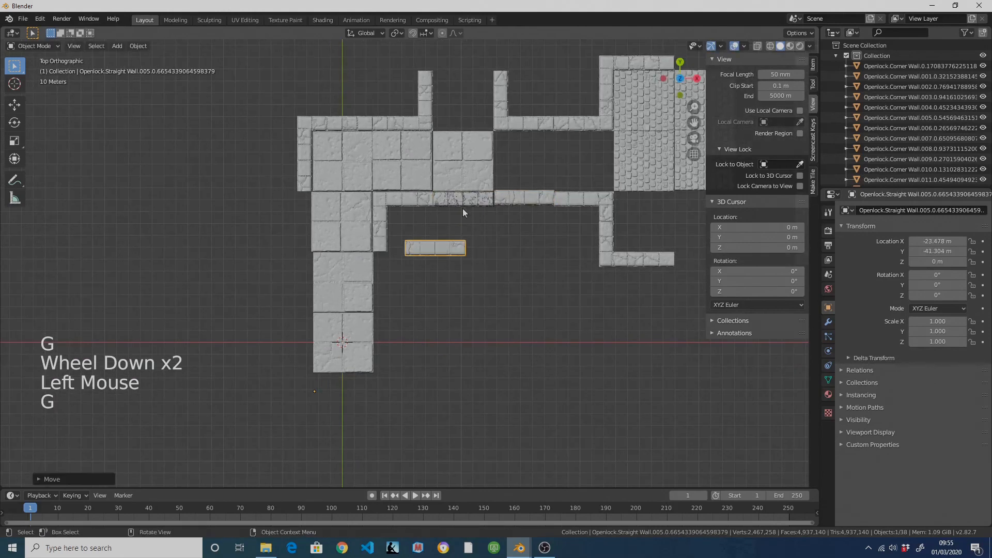
{"action": "left_click", "coordinate": [462, 202]}
{"action": "key", "text": "g"}
{"action": "left_click", "coordinate": [557, 251]}
Move three more stacked straight wall variants into the open space below the corridor, at about Y -42 m, -72 m and -75 m.
{"action": "left_click", "coordinate": [471, 203]}
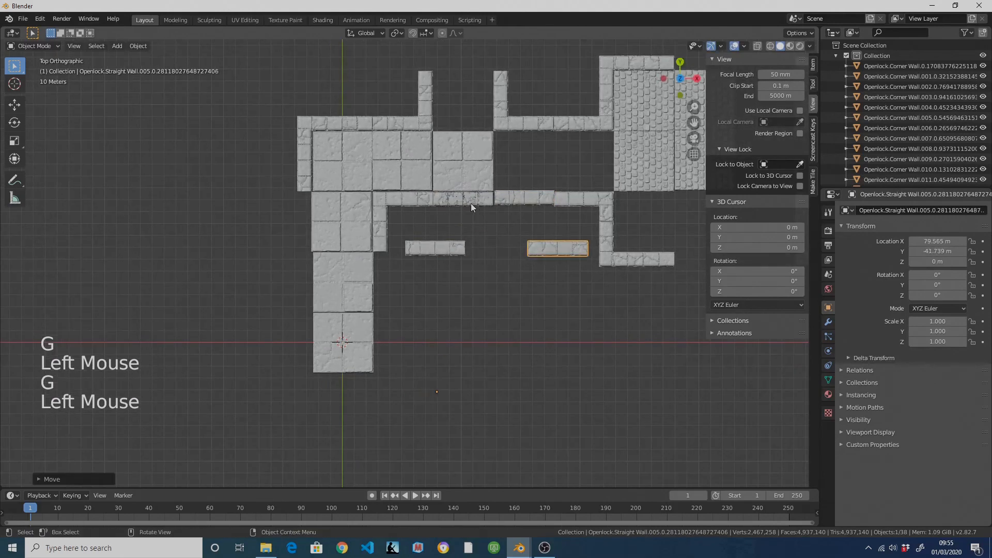
{"action": "key", "text": "g"}
{"action": "left_click", "coordinate": [442, 290]}
{"action": "left_click", "coordinate": [563, 247]}
{"action": "key", "text": "g"}
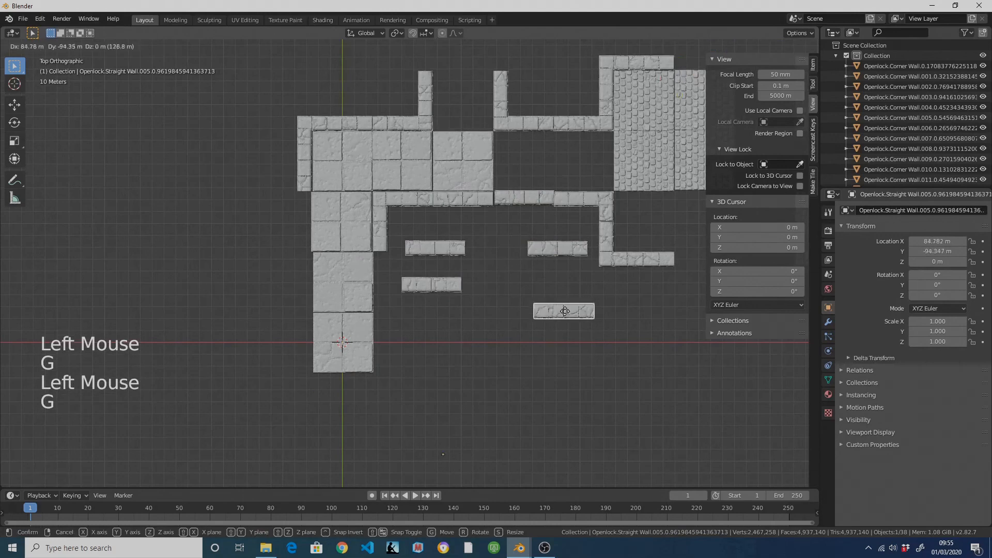
{"action": "left_click", "coordinate": [560, 287]}
{"action": "scroll", "coordinate": [579, 273], "scroll_direction": "up", "scroll_amount": 6}
{"action": "middle_click_drag", "start_coordinate": [599, 262], "coordinate": [455, 352], "text": "shift"}
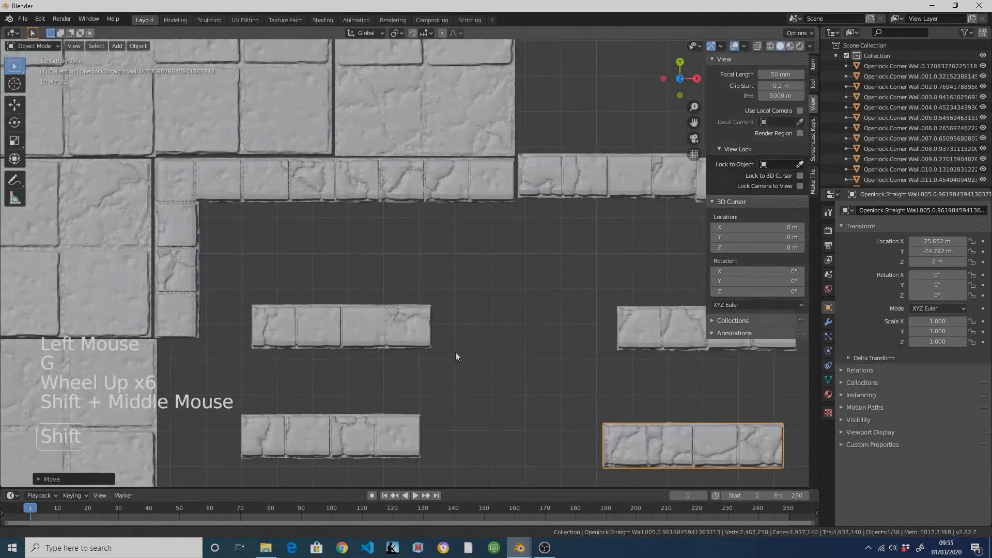
{"action": "left_click", "coordinate": [427, 194]}
{"action": "key", "text": "g"}
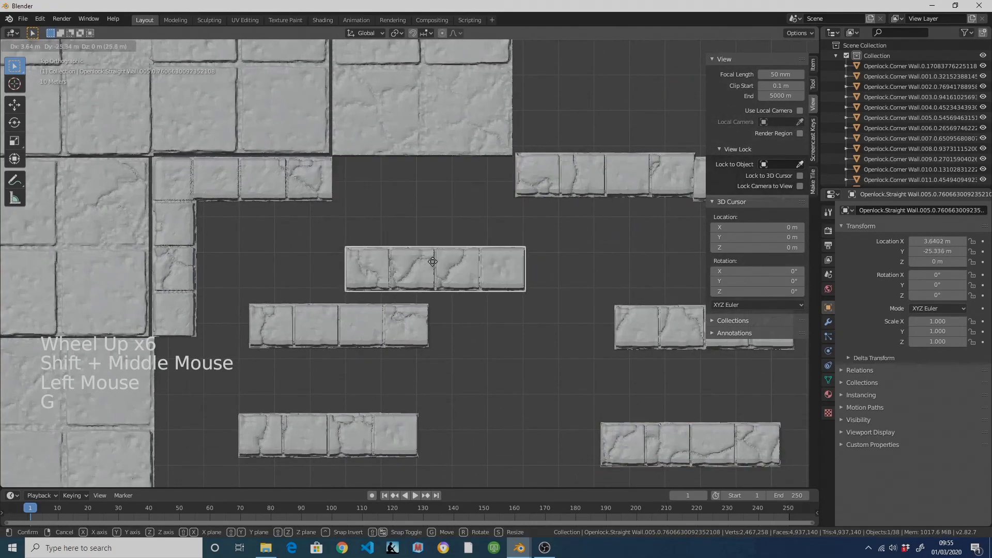
{"action": "right_click", "coordinate": [435, 248]}
Examine the brick faces of the separated straight wall variants from the side, selecting the two front ones in turn for comparison.
{"action": "middle_click_drag", "start_coordinate": [498, 316], "coordinate": [417, 245], "text": "shift"}
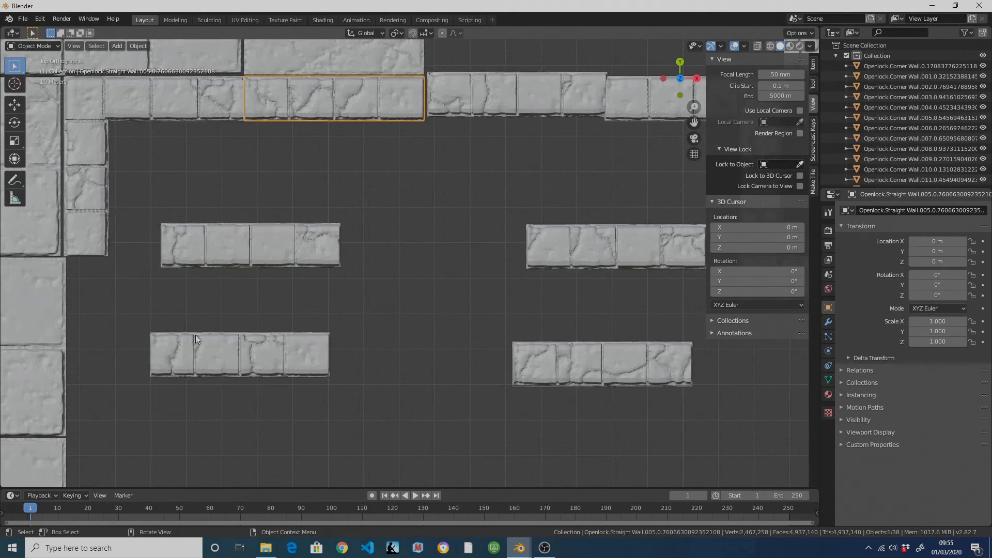
{"action": "scroll", "coordinate": [445, 335], "scroll_direction": "down", "scroll_amount": 2}
{"action": "middle_click_drag", "start_coordinate": [444, 335], "coordinate": [550, 423]}
{"action": "scroll", "coordinate": [544, 343], "scroll_direction": "up", "scroll_amount": 1}
{"action": "left_click", "coordinate": [545, 343]}
{"action": "middle_click_drag", "start_coordinate": [501, 379], "coordinate": [438, 351]}
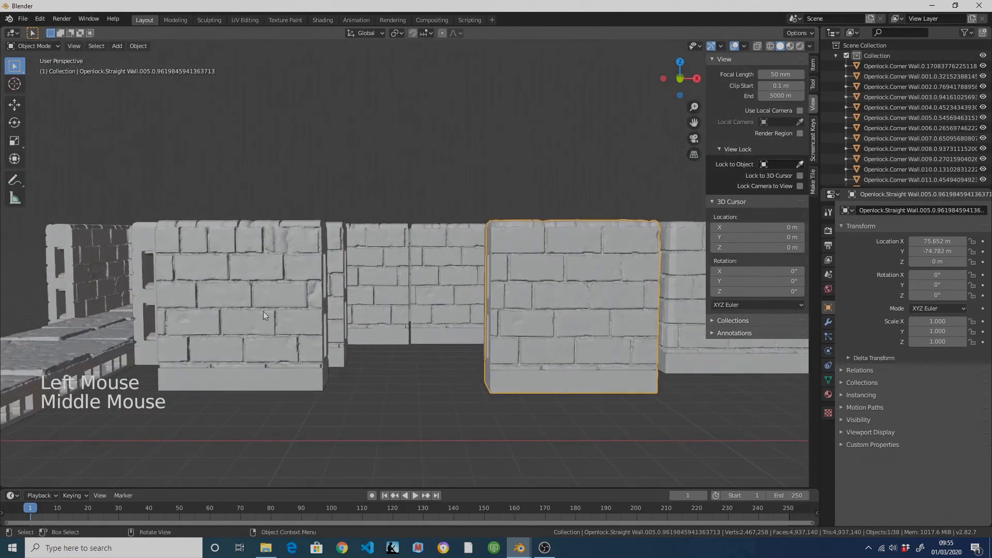
{"action": "left_click", "coordinate": [265, 255]}
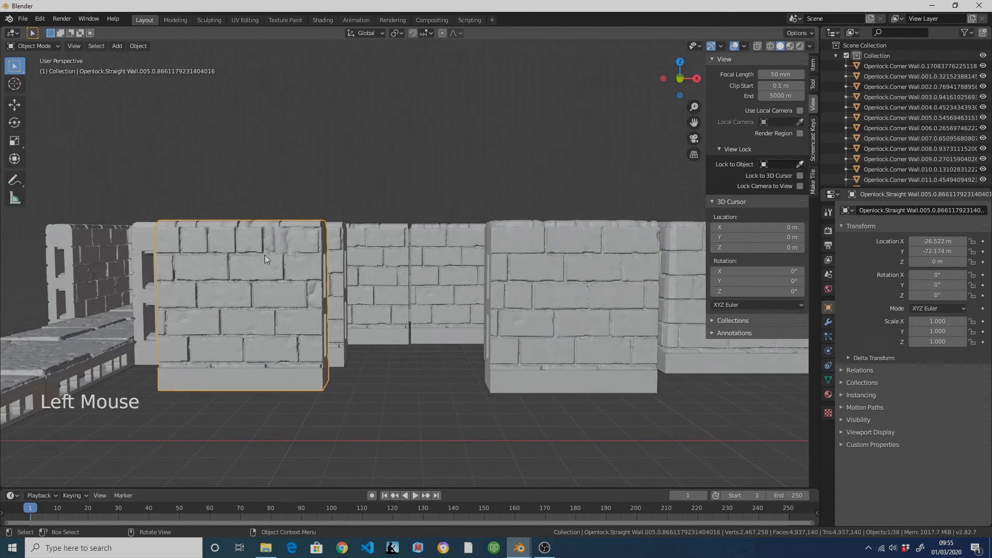
{"action": "left_click", "coordinate": [571, 367]}
Lift three of the separated straight wall variants above the wall row, raising the first about 59 m.
{"action": "left_click", "coordinate": [272, 337]}
{"action": "key", "text": "g"}
{"action": "left_click", "coordinate": [548, 269]}
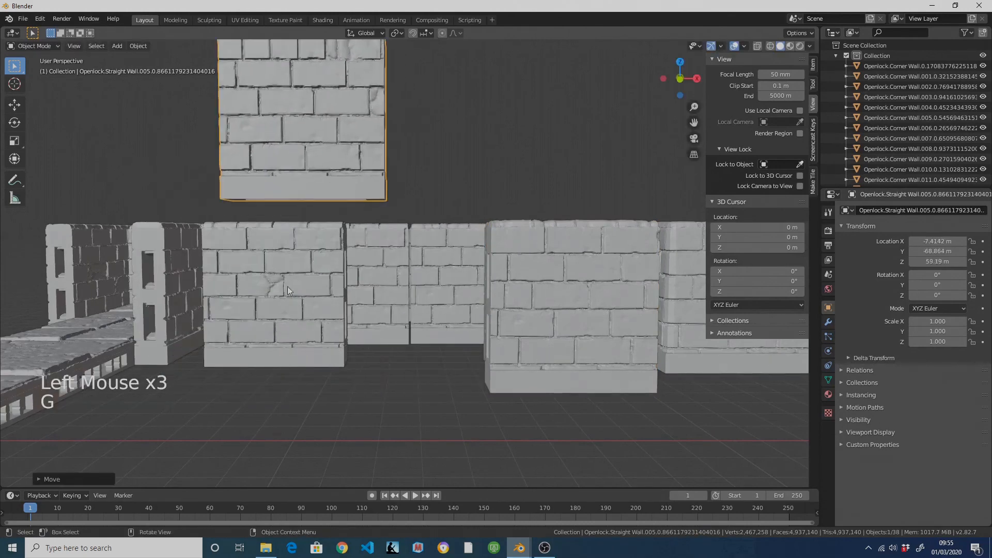
{"action": "left_click", "coordinate": [310, 331]}
{"action": "scroll", "coordinate": [325, 213], "scroll_direction": "down", "scroll_amount": 1}
{"action": "key", "text": "g"}
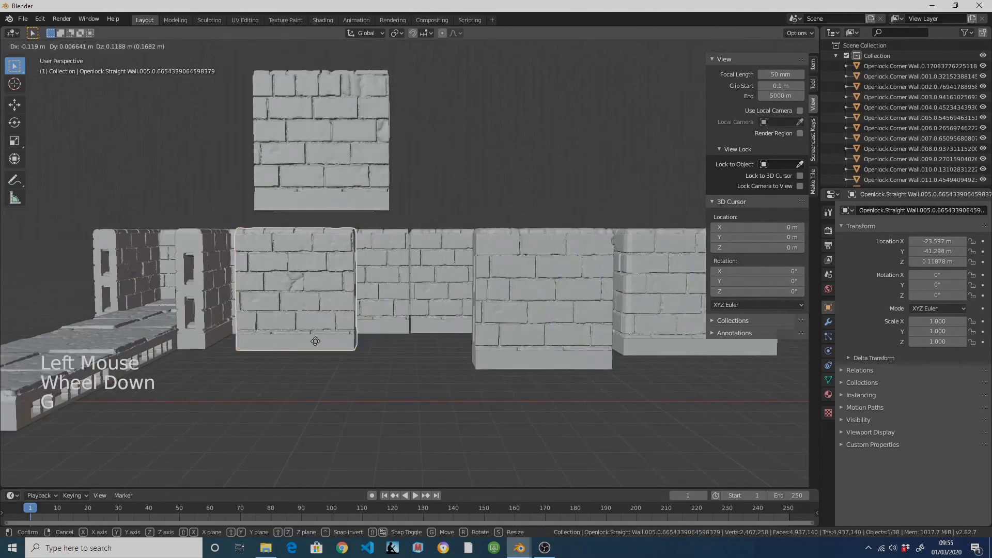
{"action": "left_click", "coordinate": [431, 113]}
{"action": "left_click", "coordinate": [532, 348]}
{"action": "key", "text": "g"}
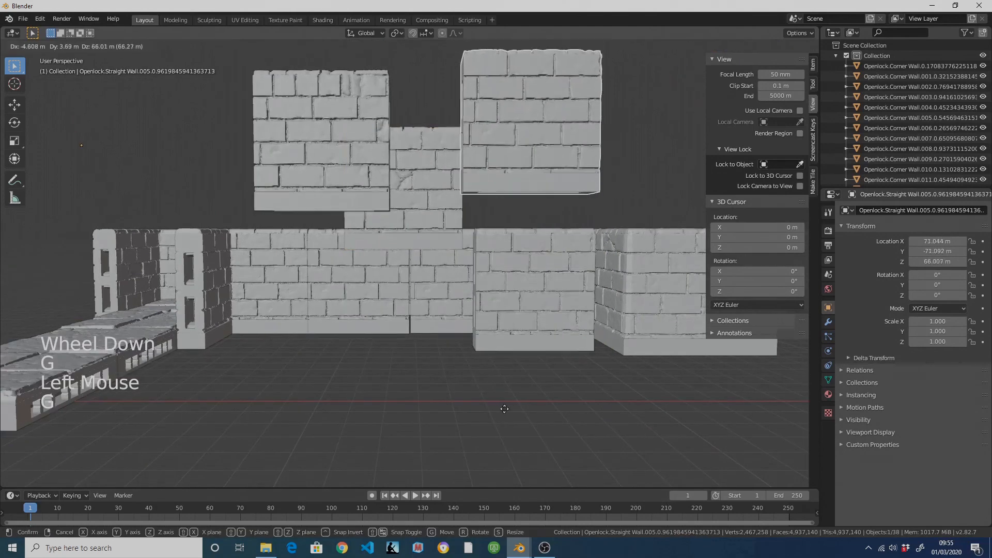
{"action": "left_click", "coordinate": [500, 57]}
{"action": "scroll", "coordinate": [646, 336], "scroll_direction": "up", "scroll_amount": 2}
{"action": "left_click", "coordinate": [623, 373]}
{"action": "key", "text": "g"}
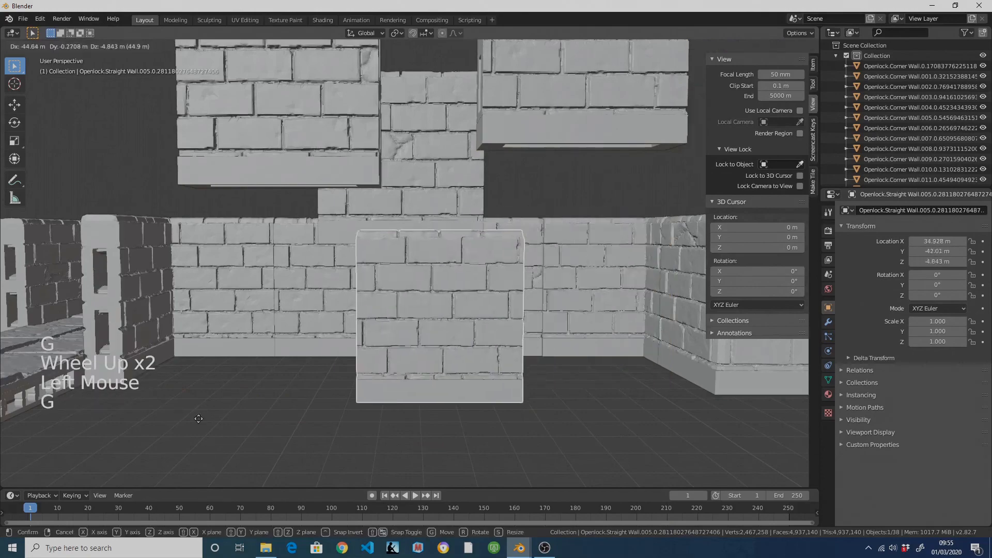
{"action": "key", "text": "Escape"}
Select the end floor variant of the column and examine the stone patterns of the floor tiles from above.
{"action": "scroll", "coordinate": [413, 338], "scroll_direction": "down", "scroll_amount": 4}
{"action": "middle_click_drag", "start_coordinate": [333, 321], "coordinate": [457, 365]}
{"action": "scroll", "coordinate": [468, 318], "scroll_direction": "up", "scroll_amount": 1}
{"action": "left_click", "coordinate": [471, 324]}
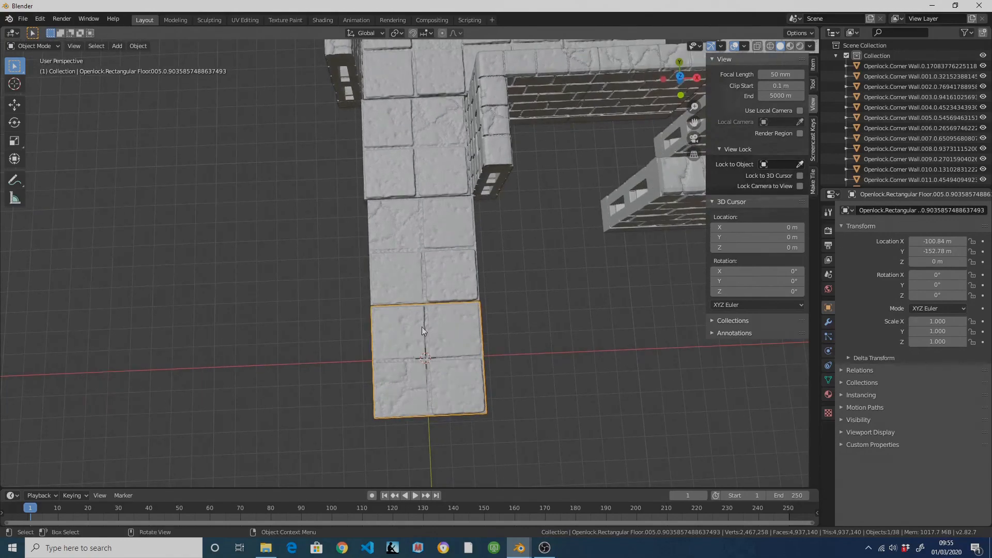
{"action": "middle_click_drag", "start_coordinate": [477, 261], "coordinate": [471, 377], "text": "shift"}
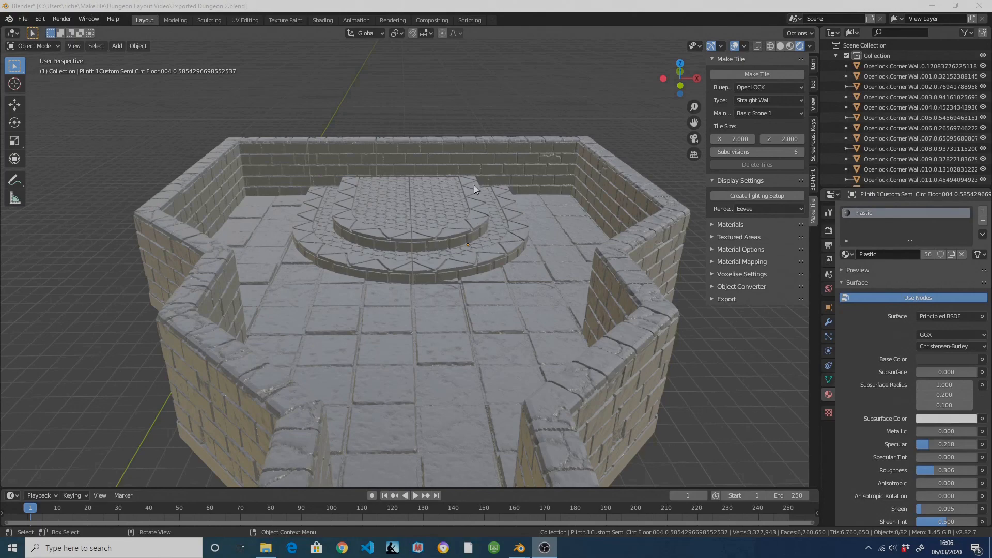
Examine the two-level plinth in the exported dungeon up close, selecting its straight section and then its semi-circular section.
{"action": "middle_click_drag", "start_coordinate": [473, 185], "coordinate": [472, 235]}
{"action": "middle_click_drag", "start_coordinate": [503, 272], "coordinate": [414, 249]}
{"action": "scroll", "coordinate": [445, 243], "scroll_direction": "up", "scroll_amount": 3}
{"action": "left_click", "coordinate": [501, 225]}
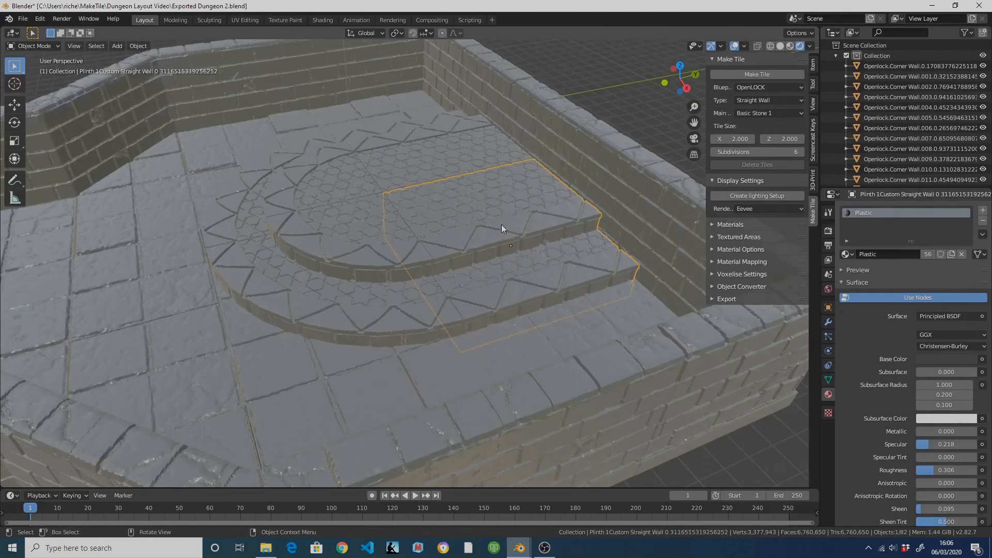
{"action": "left_click", "coordinate": [337, 283]}
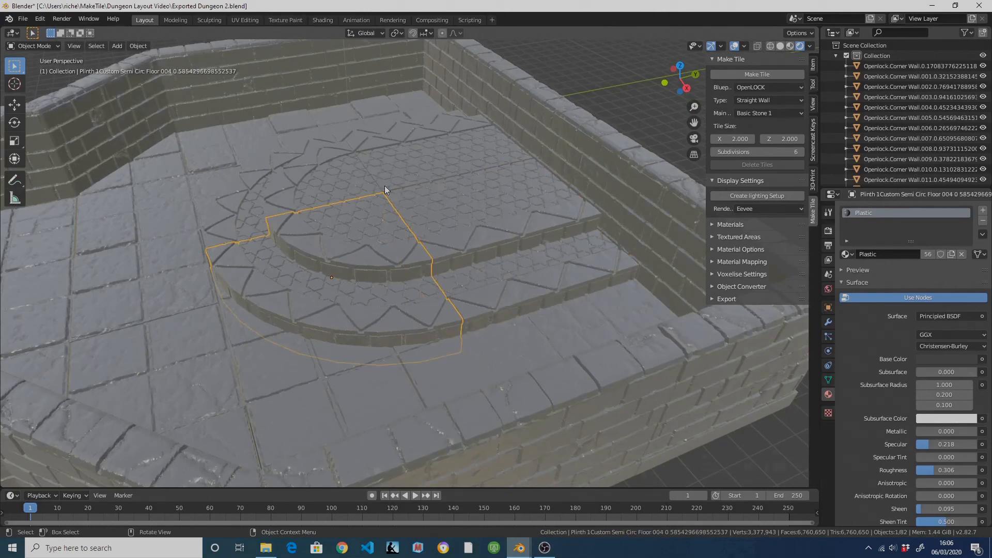
{"action": "scroll", "coordinate": [315, 259], "scroll_direction": "up", "scroll_amount": 4}
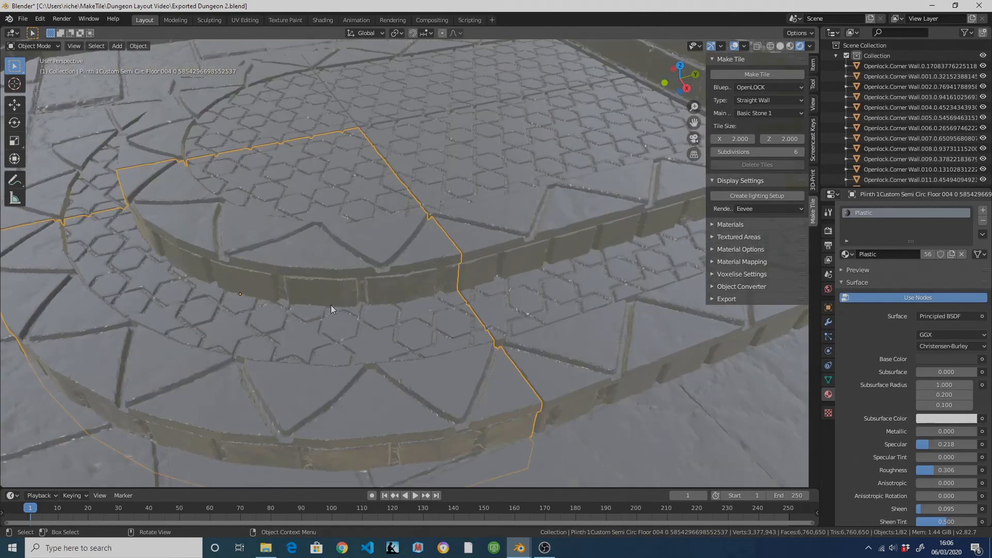
{"action": "scroll", "coordinate": [333, 303], "scroll_direction": "down", "scroll_amount": 2}
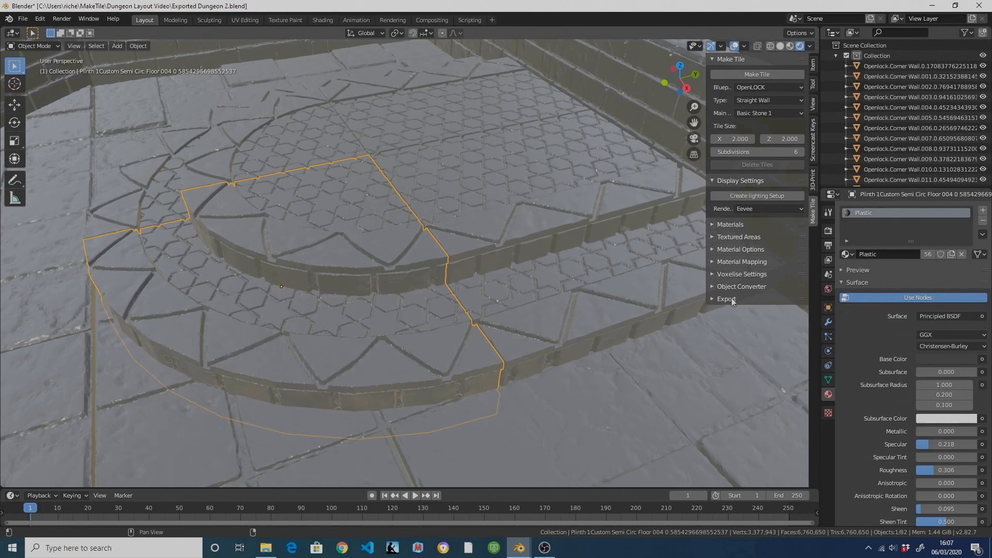
Check the list of available materials for the selected semi-circular plinth section and view the plinth from several sides.
{"action": "left_click", "coordinate": [714, 228]}
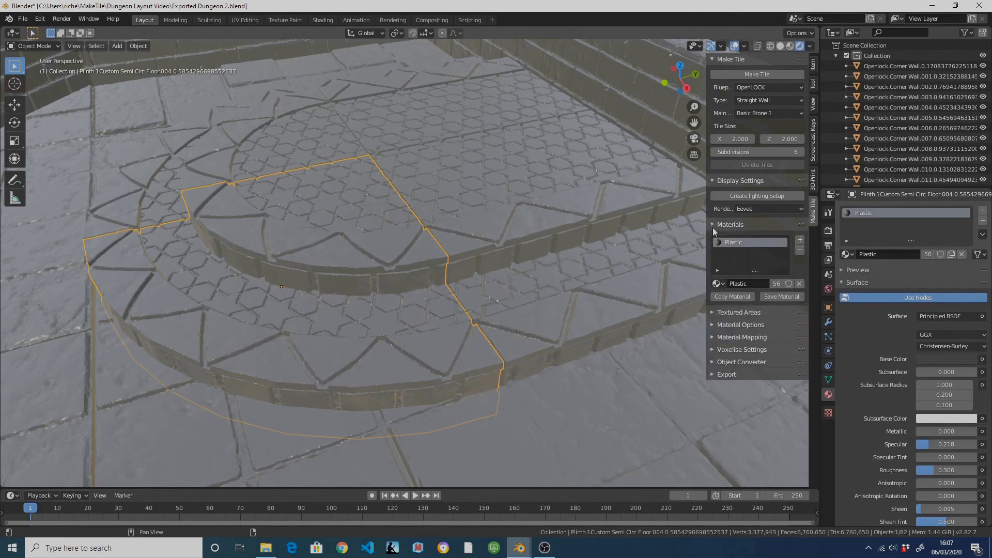
{"action": "left_click", "coordinate": [716, 284]}
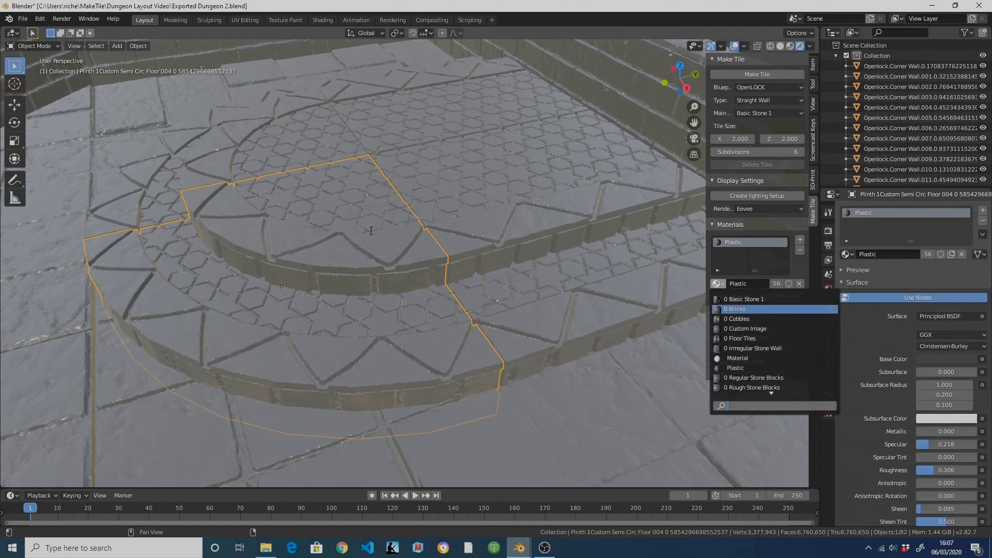
{"action": "left_click", "coordinate": [352, 177]}
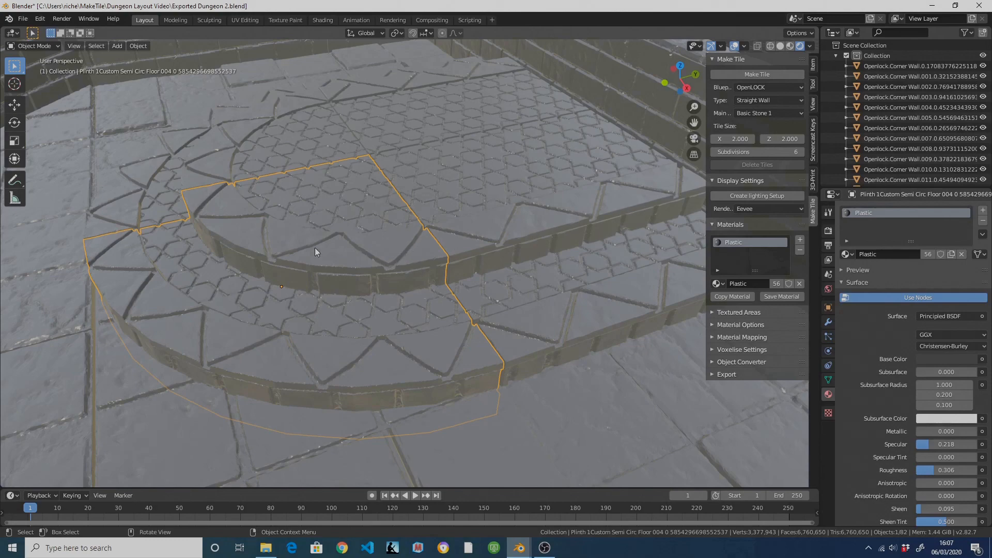
{"action": "scroll", "coordinate": [375, 222], "scroll_direction": "down", "scroll_amount": 3}
{"action": "middle_click_drag", "start_coordinate": [455, 235], "coordinate": [410, 220]}
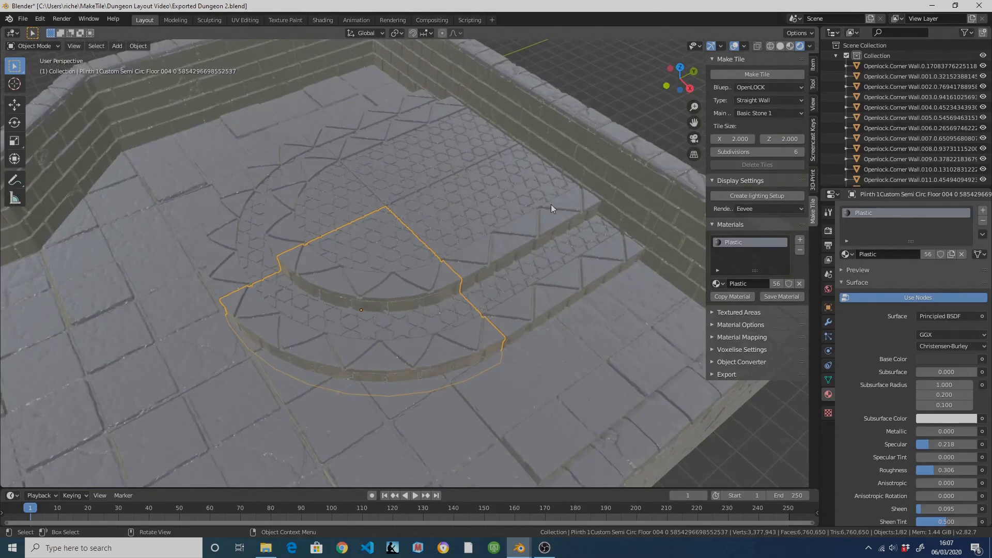
{"action": "middle_click_drag", "start_coordinate": [412, 297], "coordinate": [400, 327]}
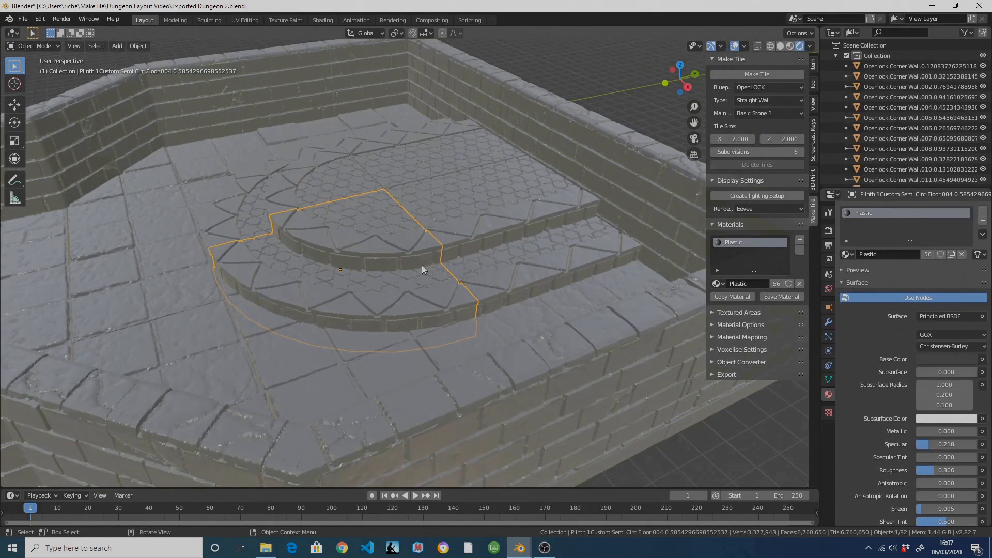
{"action": "middle_click_drag", "start_coordinate": [321, 235], "coordinate": [405, 234]}
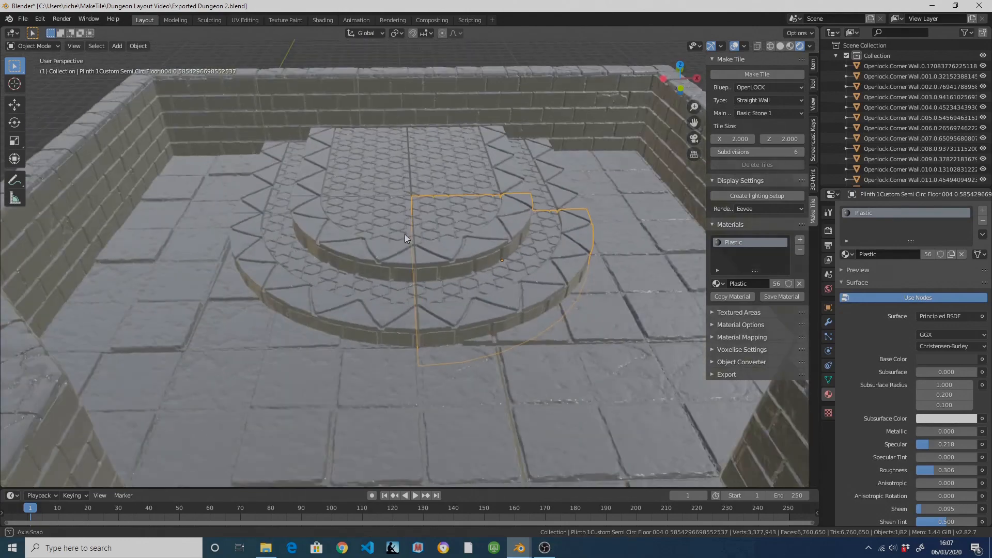